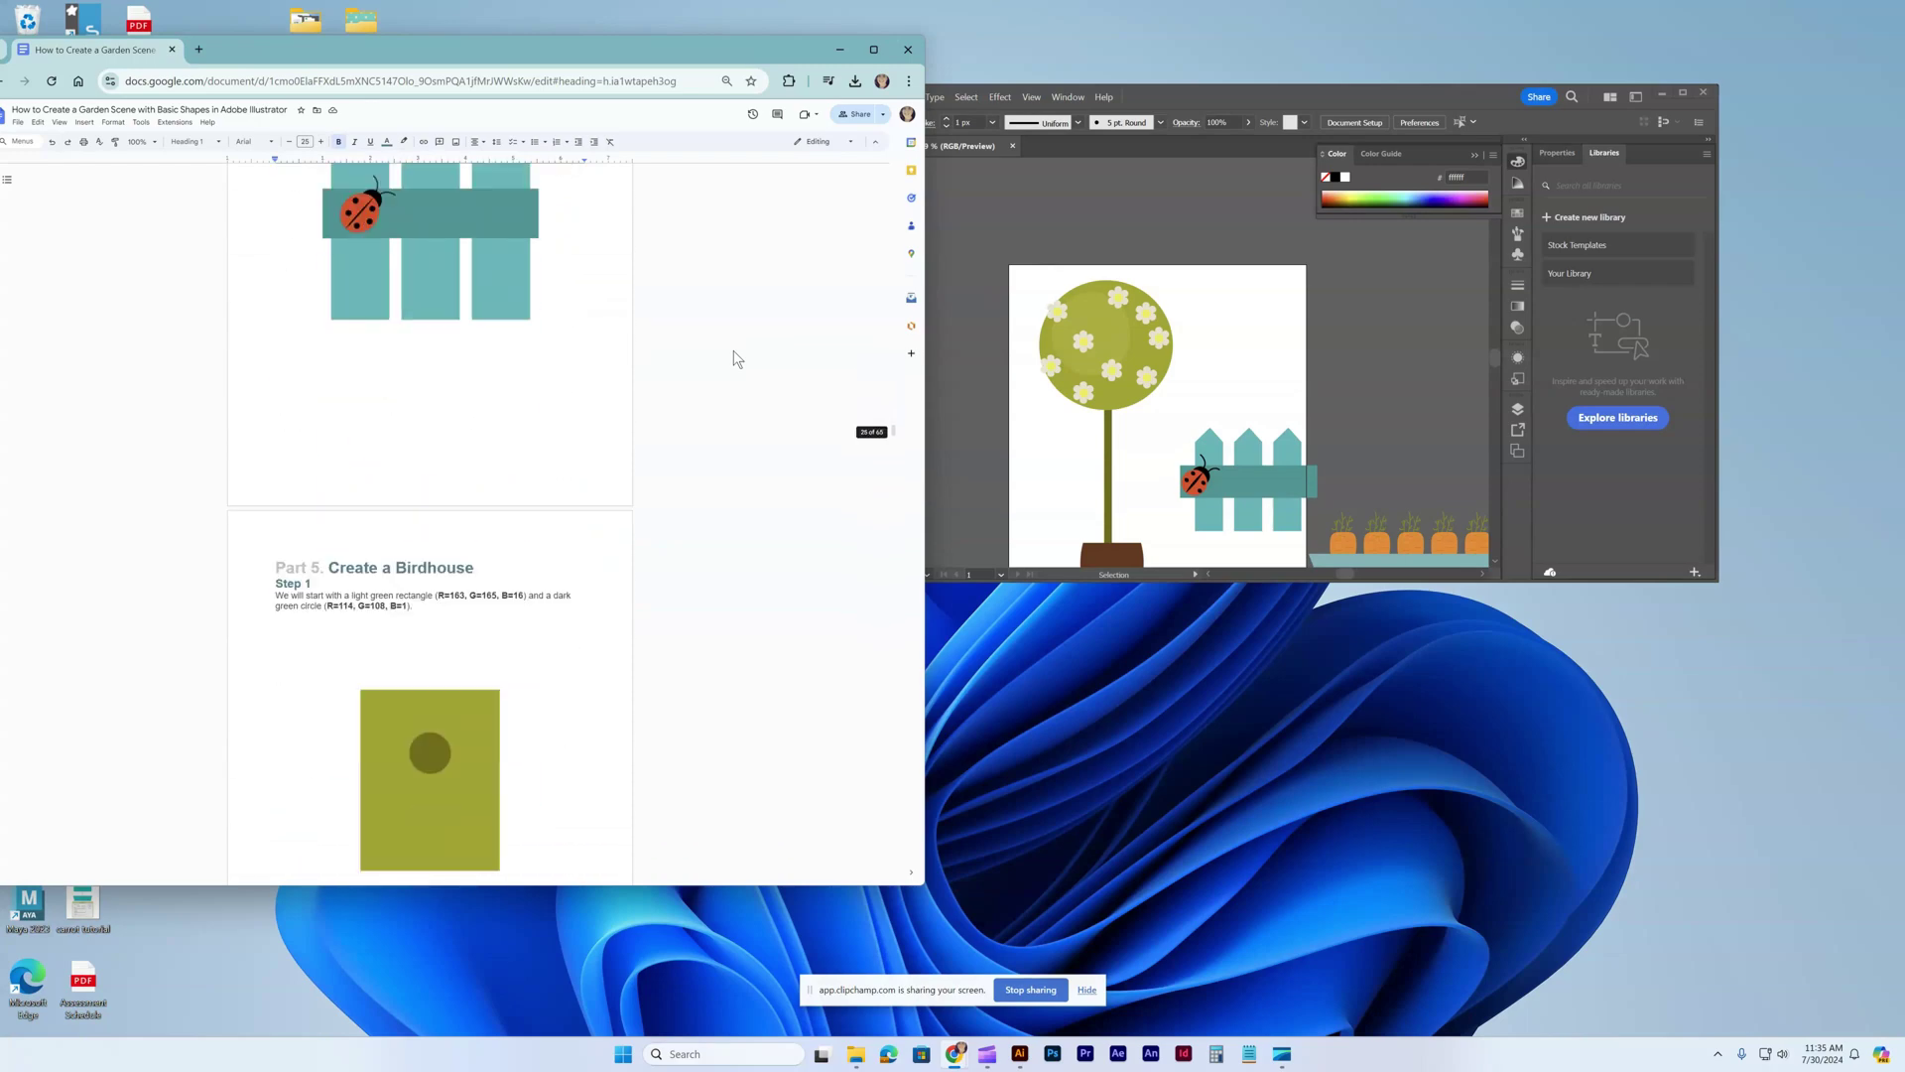
{"action": "scroll", "coordinate": [737, 360], "scroll_direction": "down", "scroll_amount": 4}
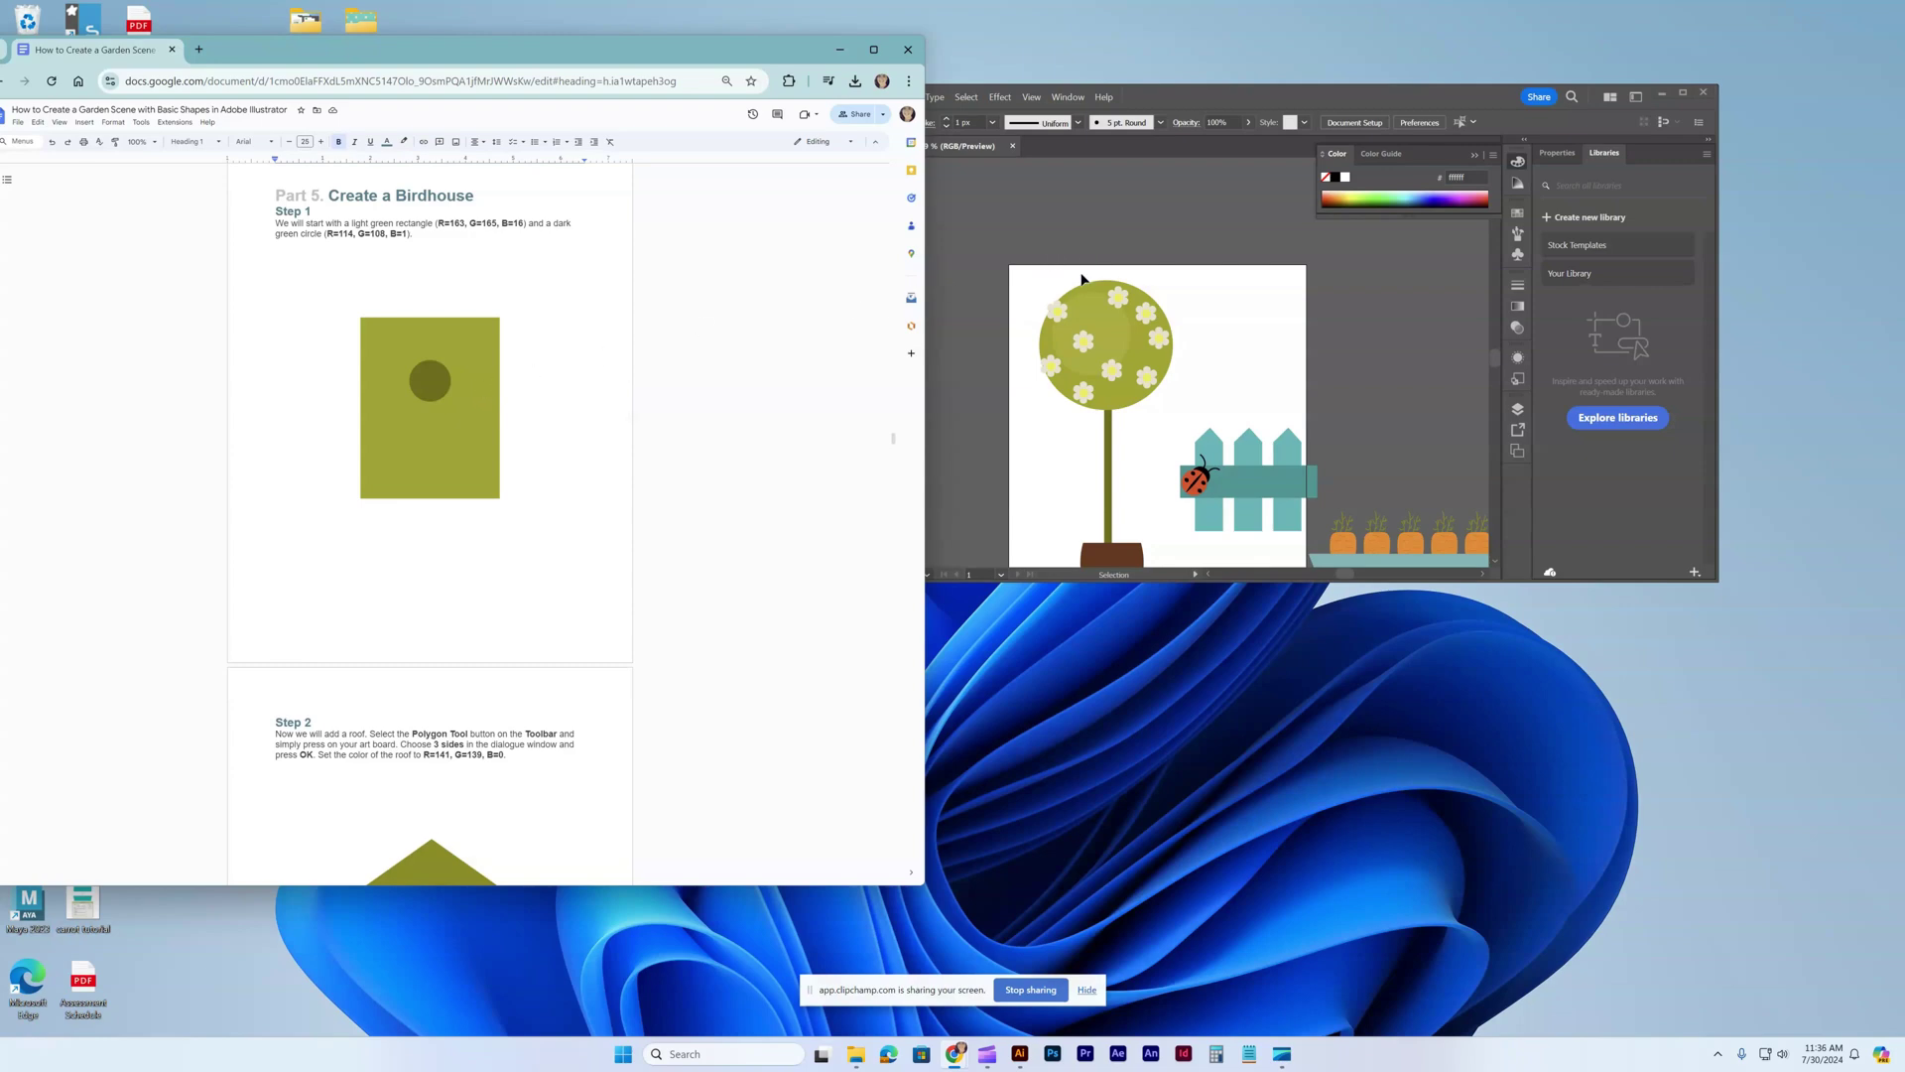
Draw a rectangle near the artboard's top right and fill it R163, G165, B16.
{"action": "left_click", "coordinate": [1146, 270]}
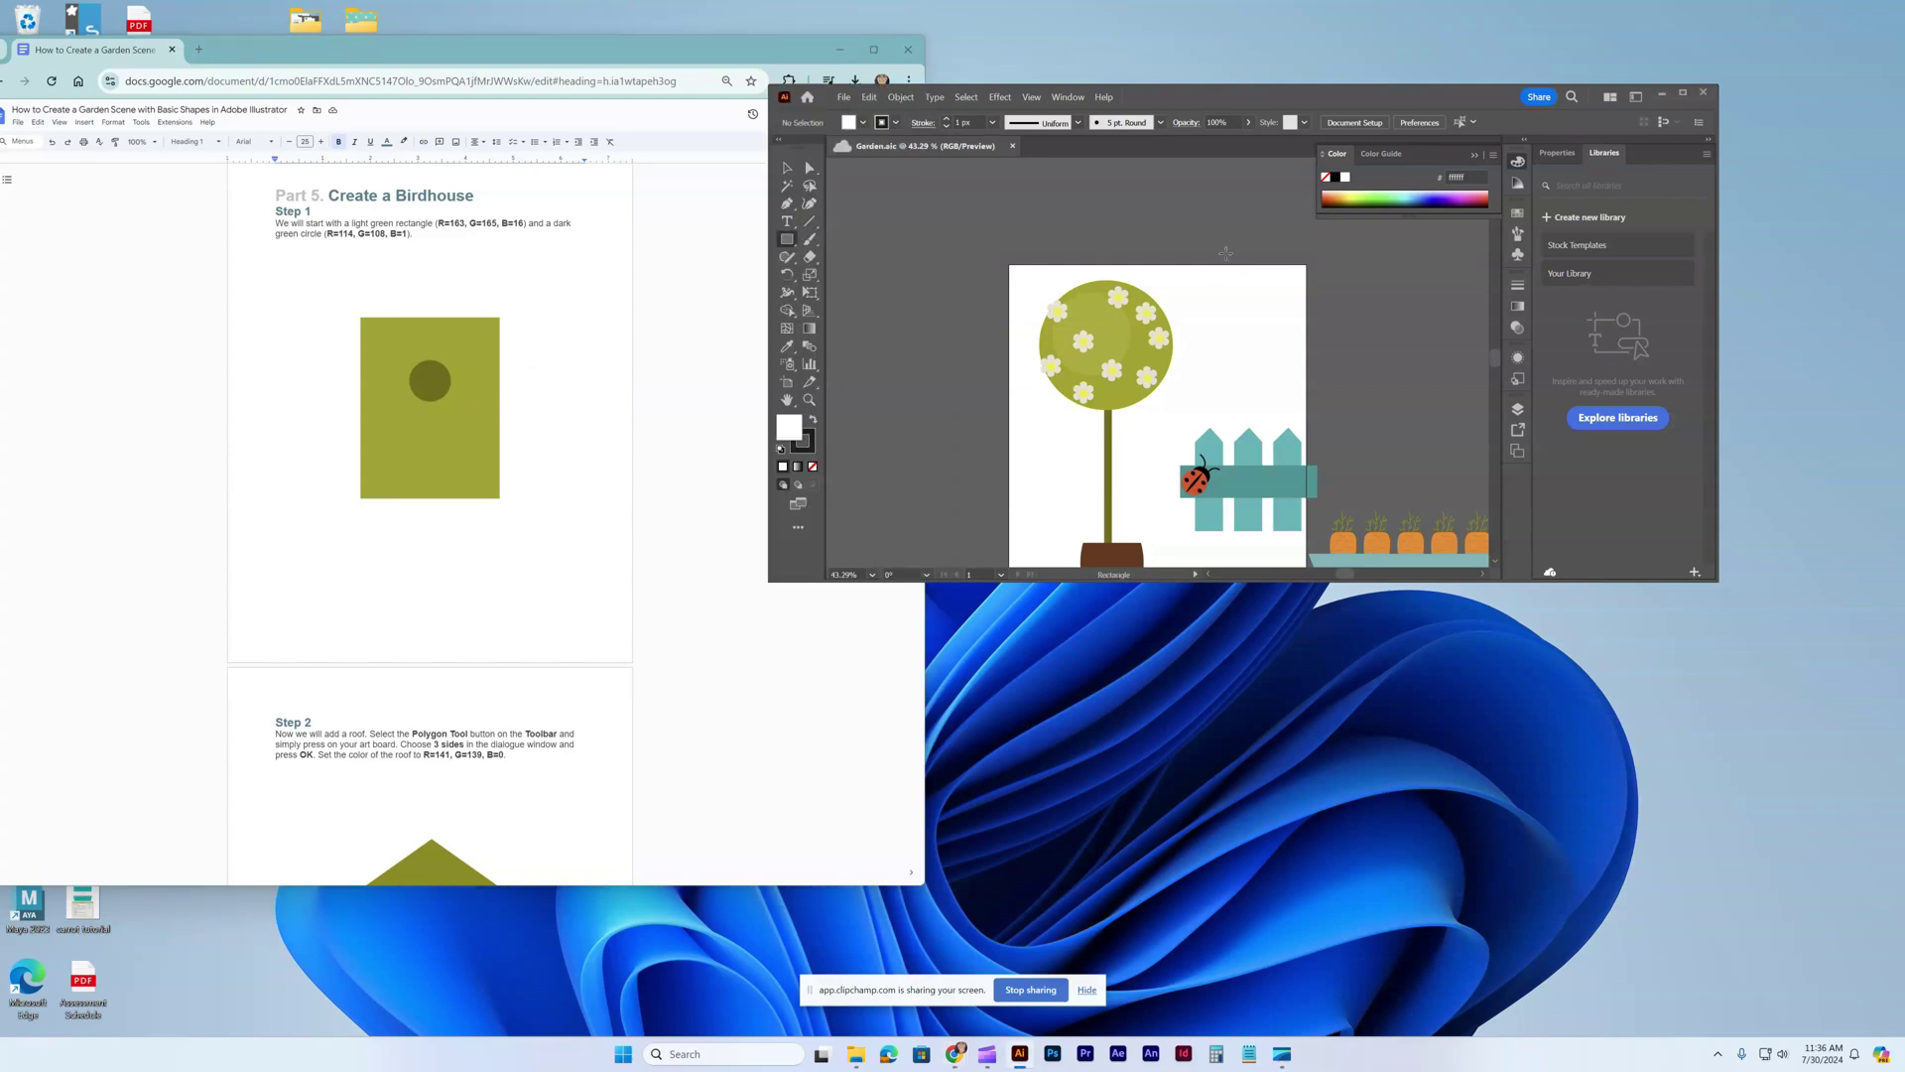
{"action": "left_click_drag", "start_coordinate": [1211, 276], "coordinate": [1280, 366]}
{"action": "double_click", "coordinate": [789, 427]}
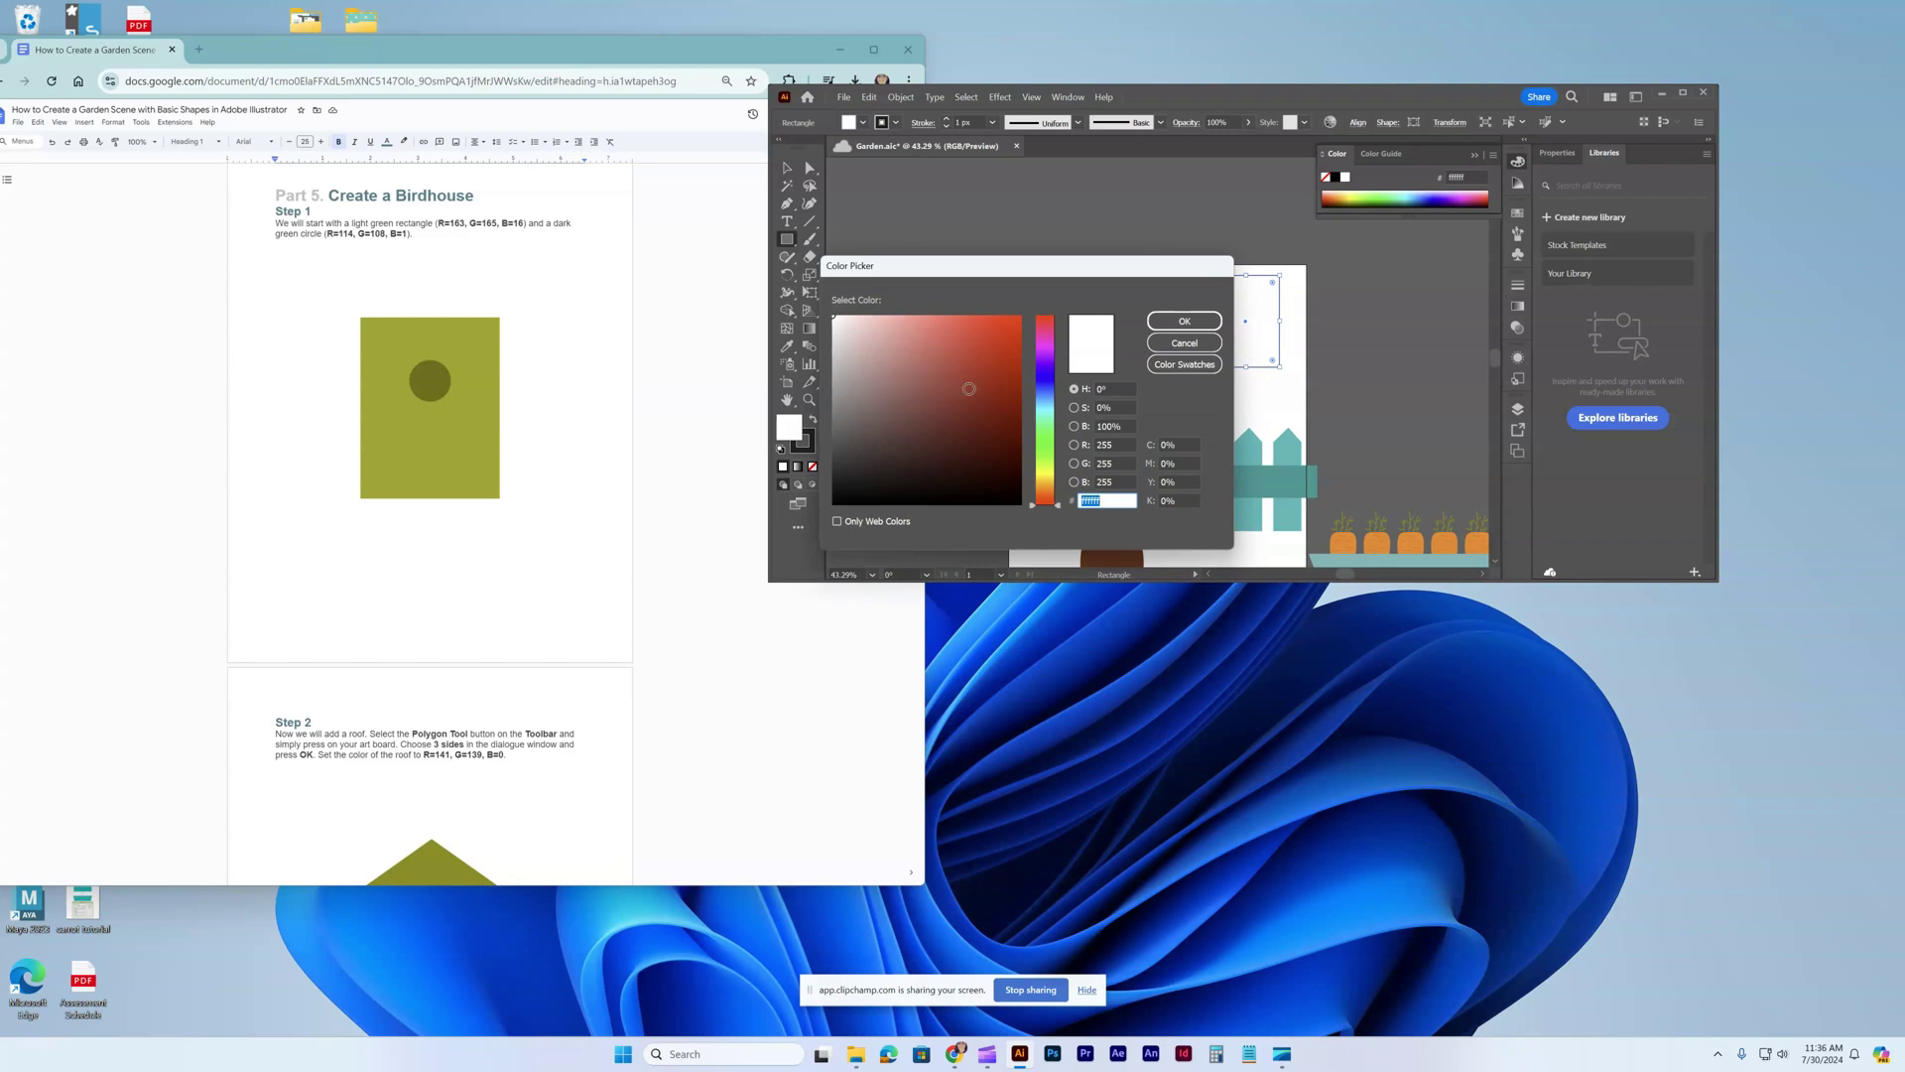
{"action": "left_click", "coordinate": [1097, 445]}
{"action": "type", "text": "163"}
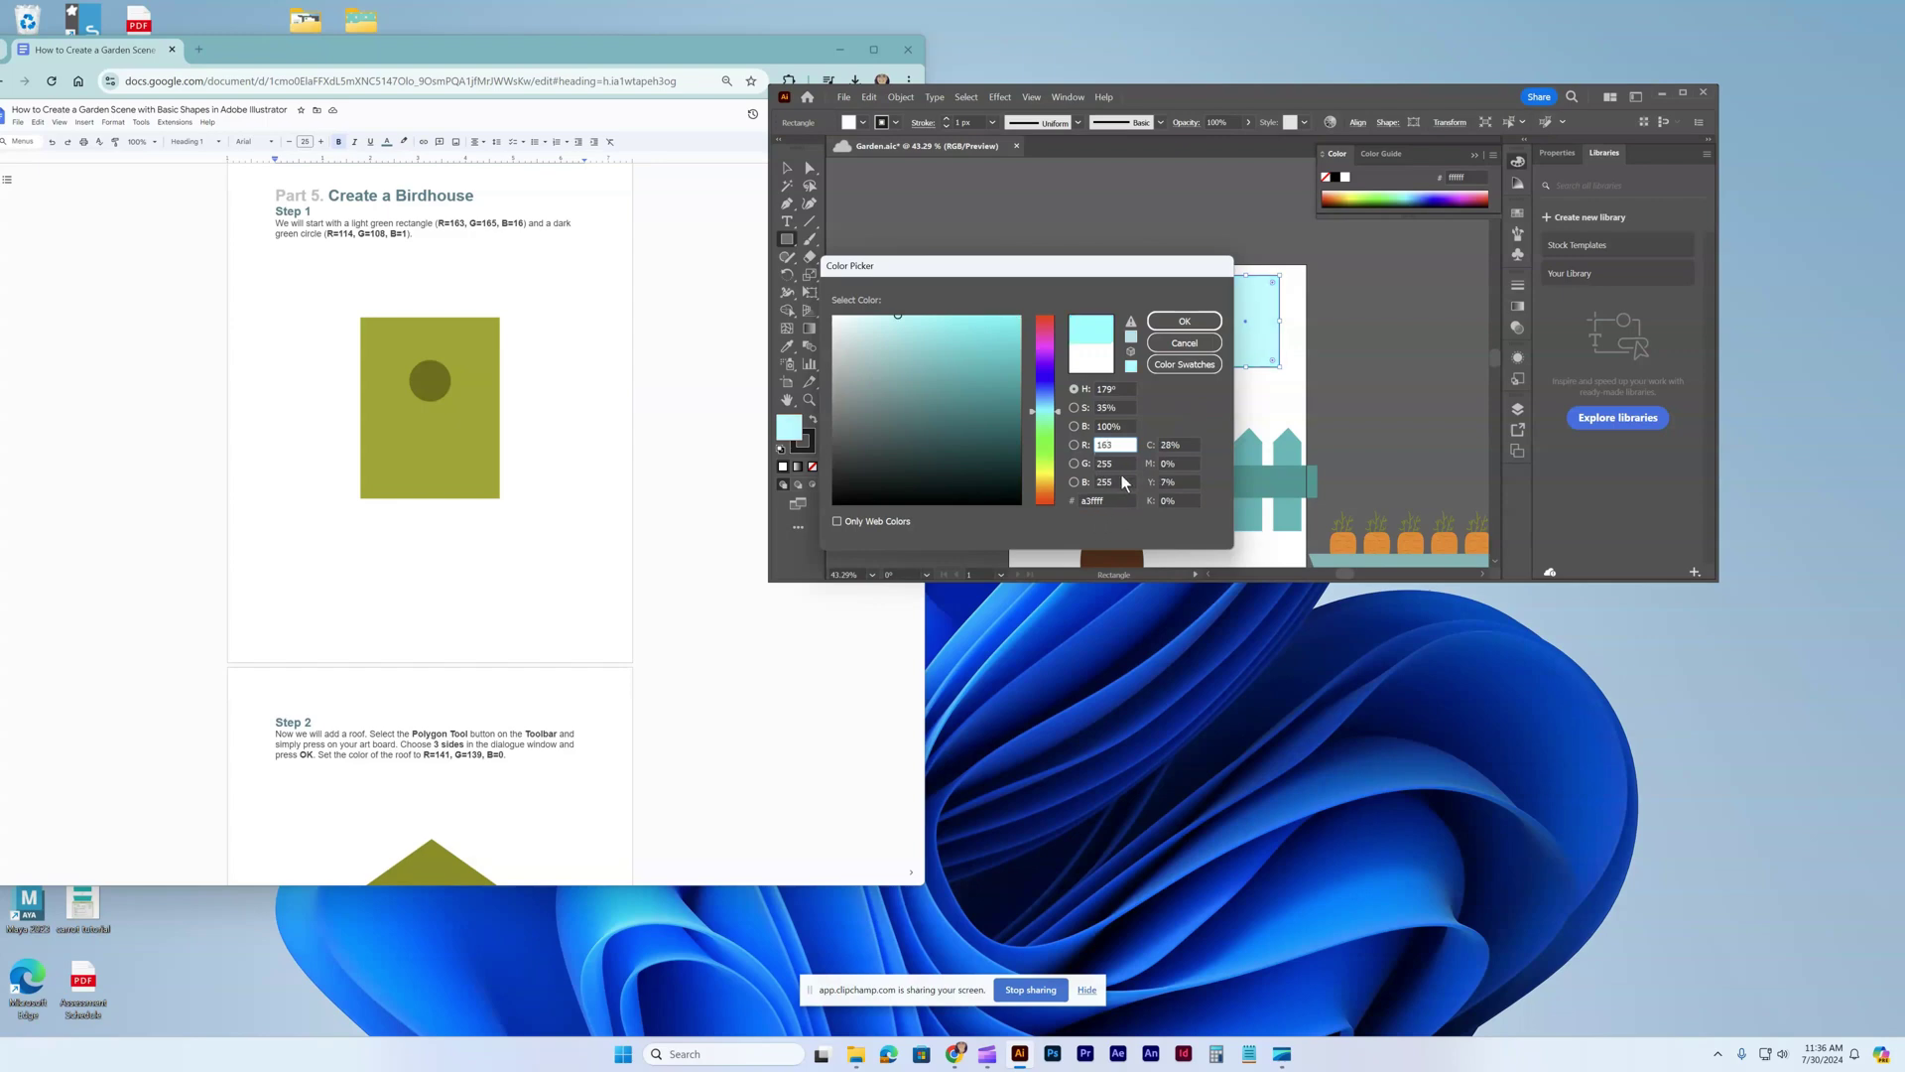
{"action": "left_click", "coordinate": [1111, 465]}
{"action": "type", "text": "165"}
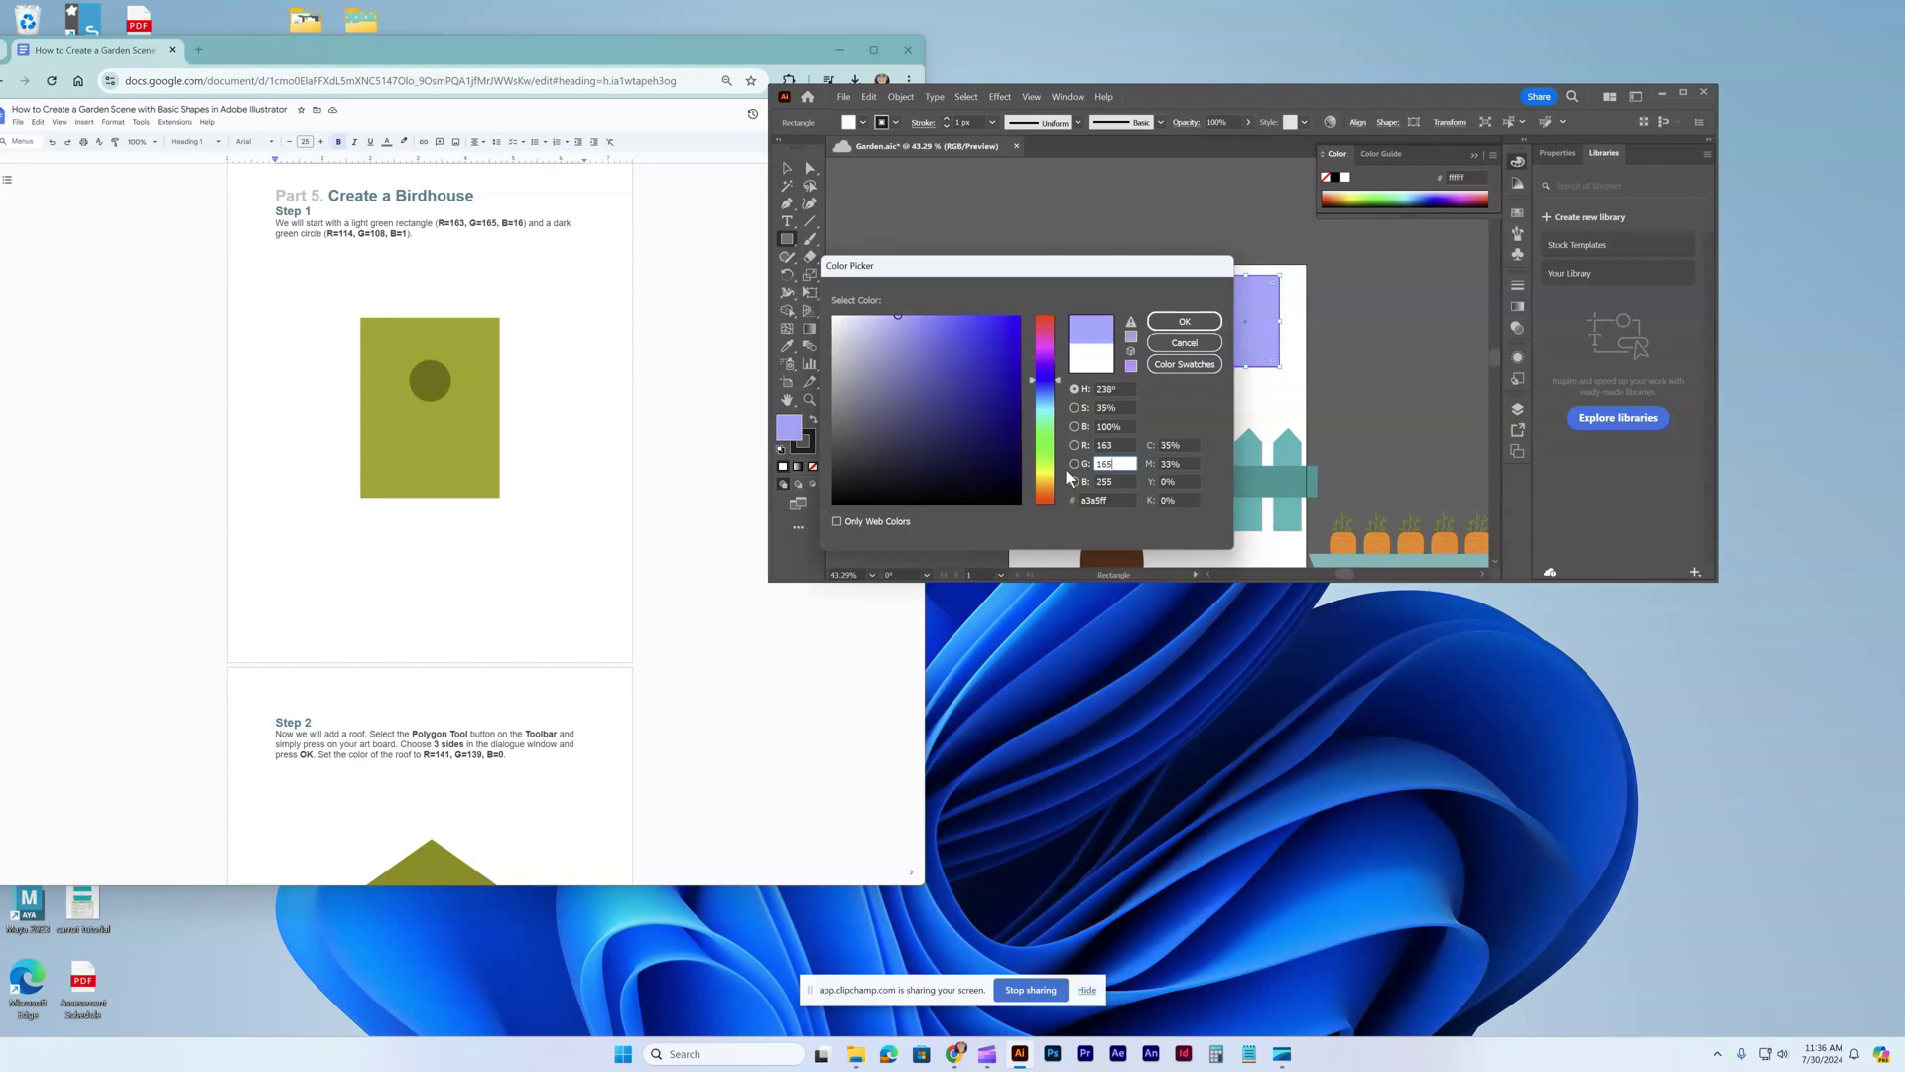
{"action": "key", "text": "Tab"}
{"action": "type", "text": "16"}
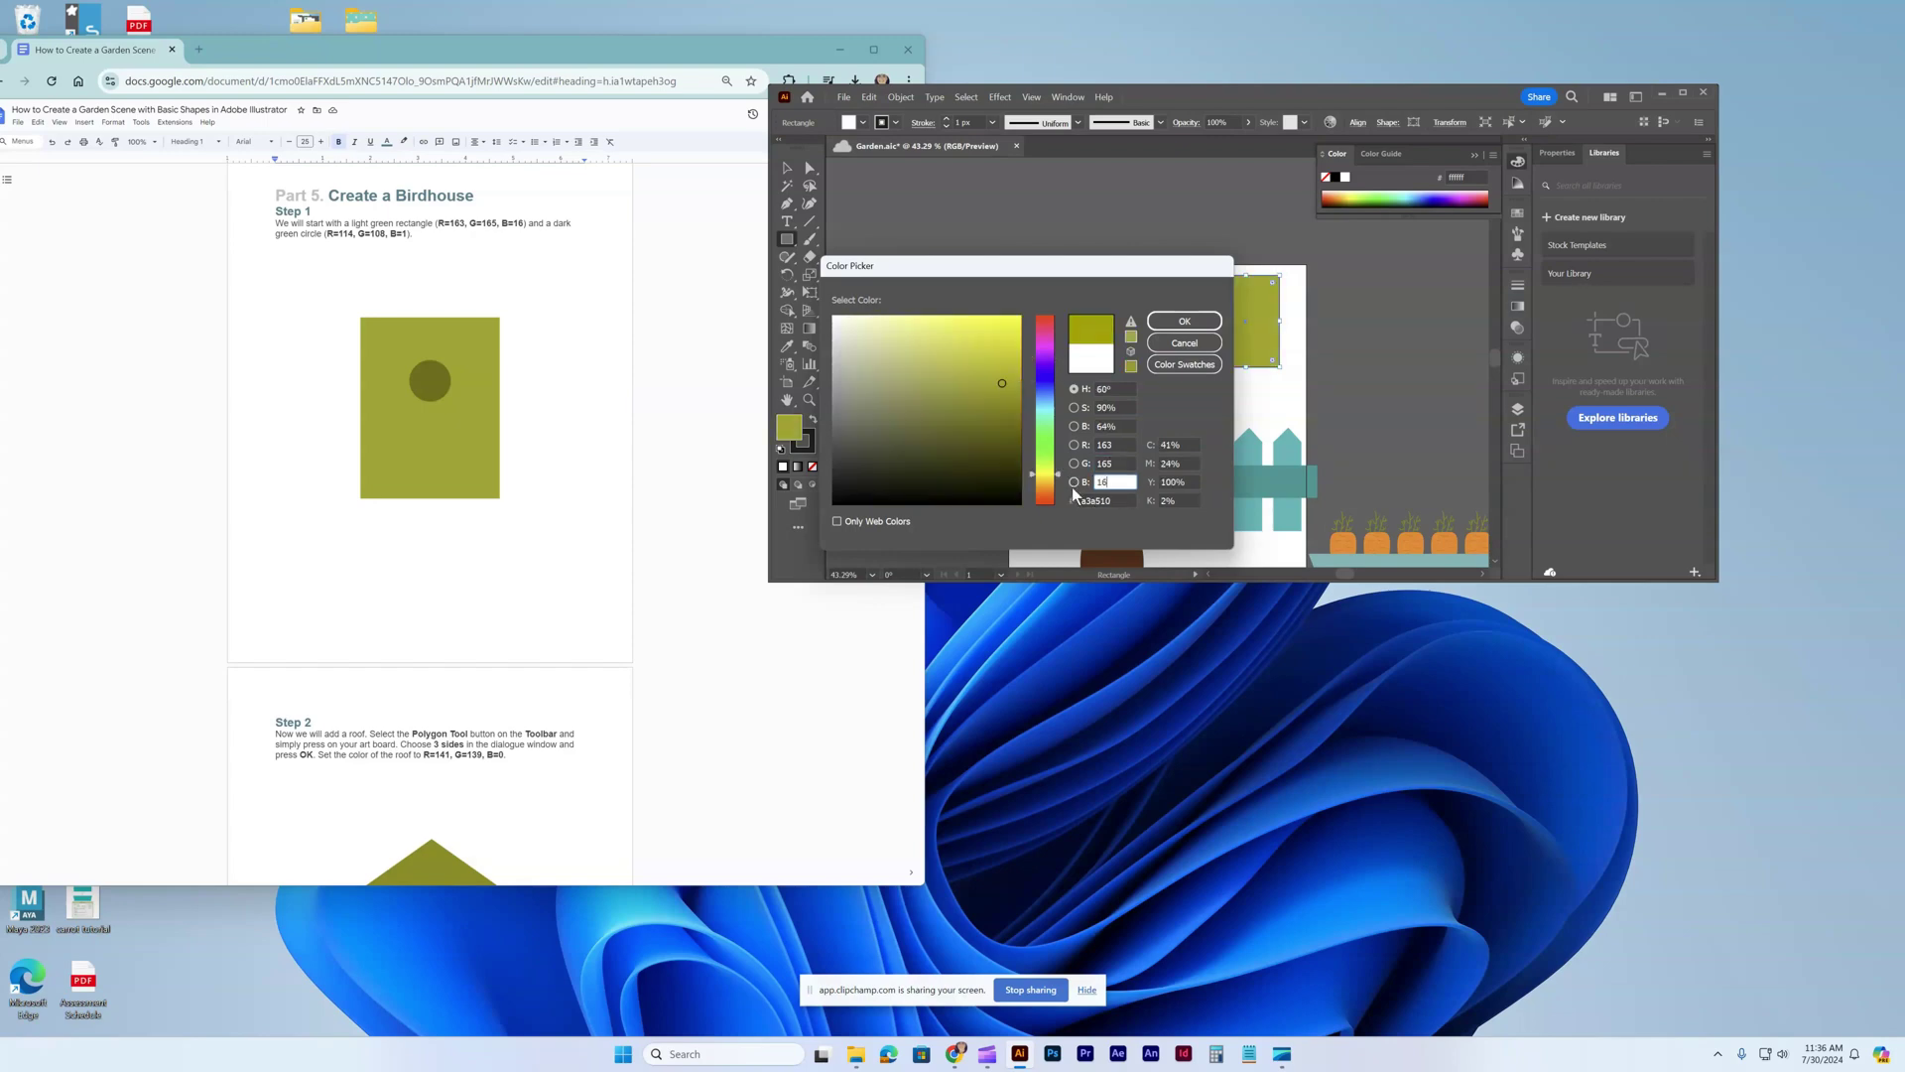
{"action": "left_click", "coordinate": [1177, 321]}
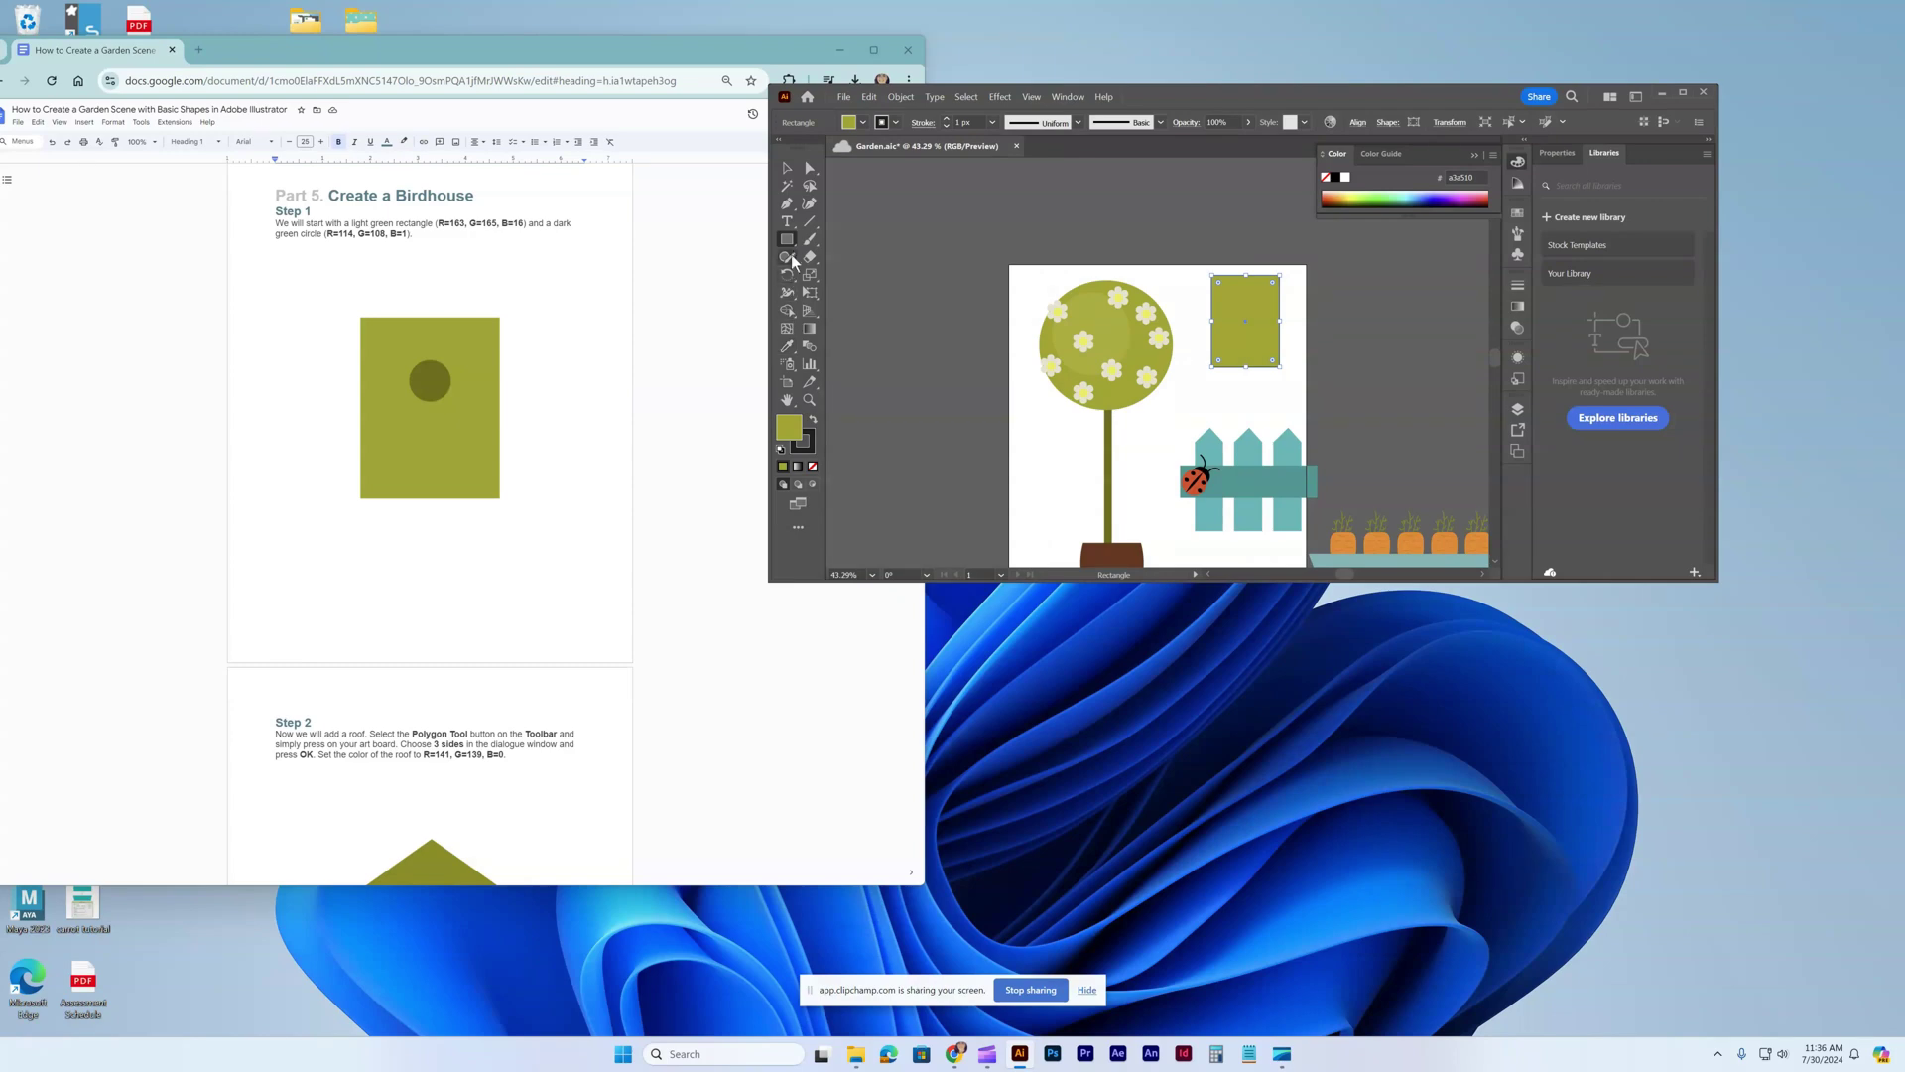
Set the stroke to None and draw a small circle left of the artboard.
{"action": "left_click", "coordinate": [808, 447]}
{"action": "left_click", "coordinate": [814, 467]}
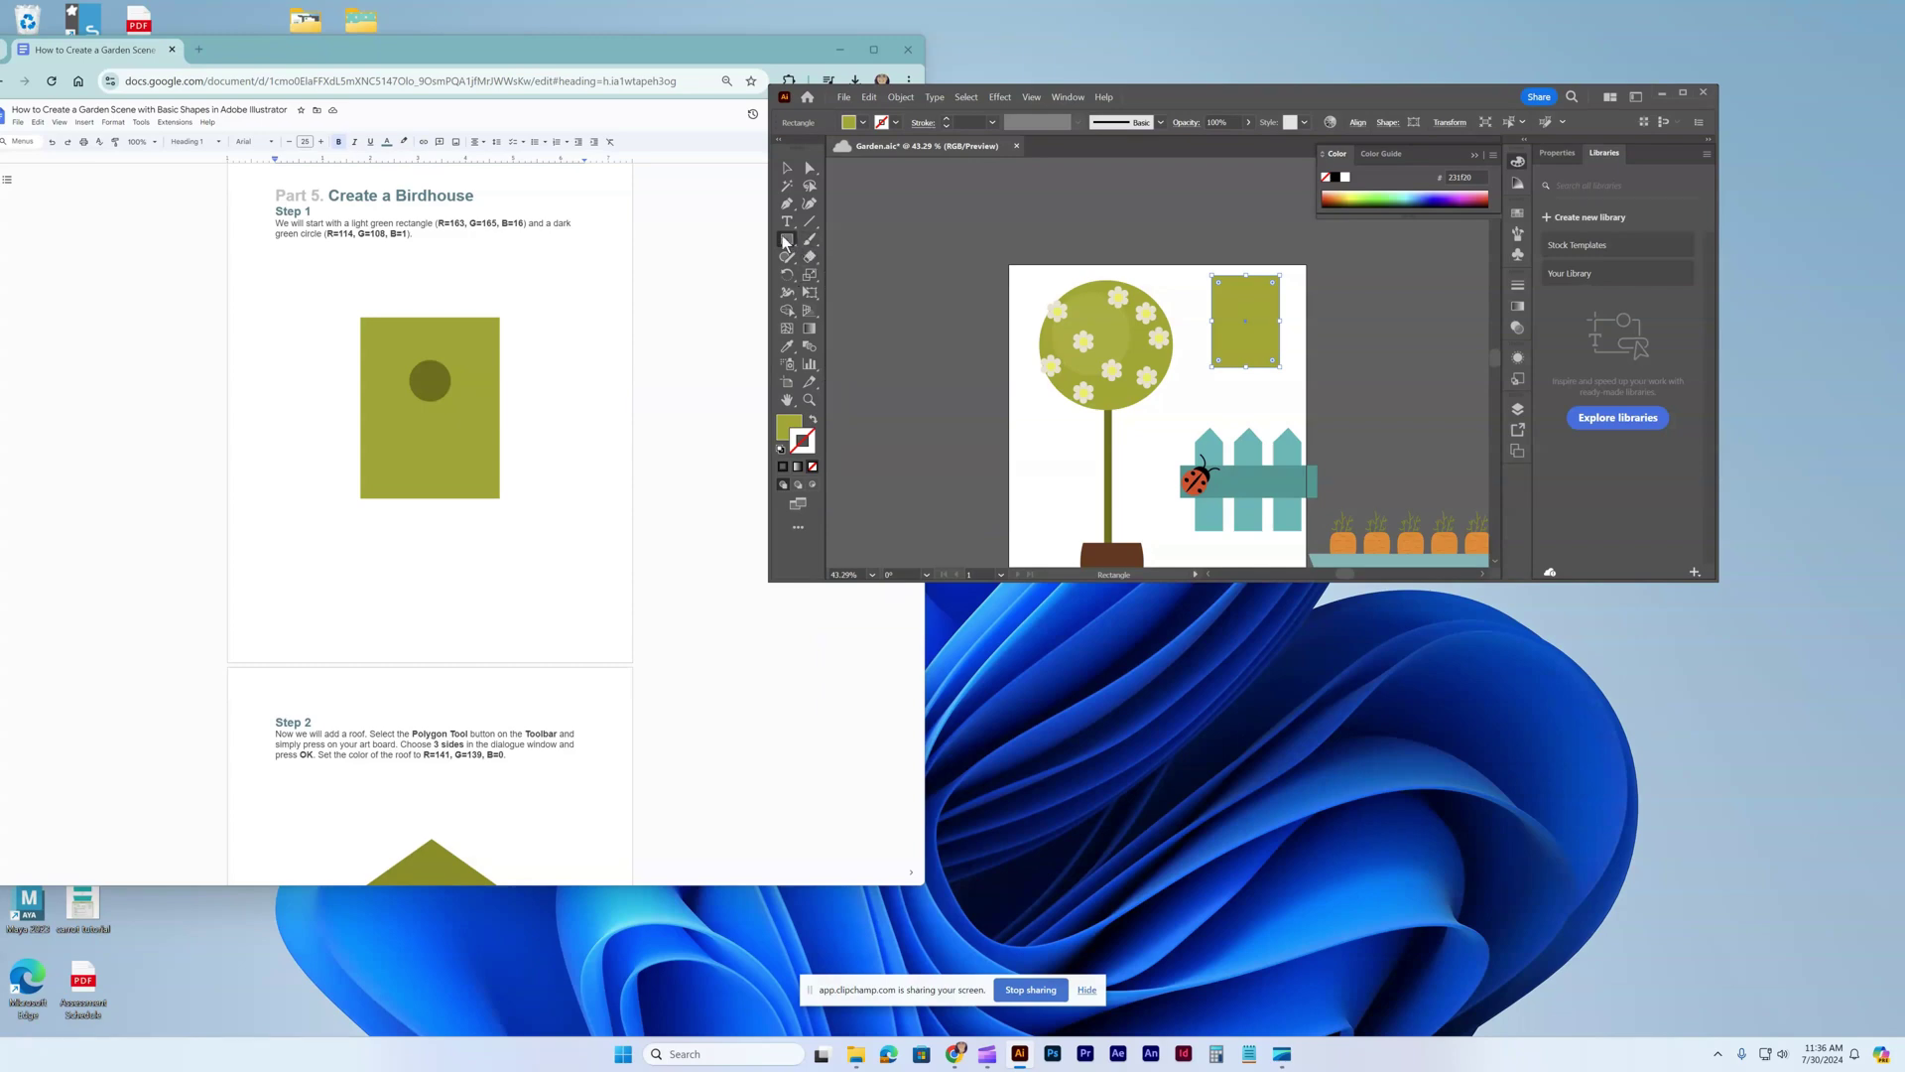
{"action": "left_click_drag", "start_coordinate": [918, 311], "coordinate": [982, 367]}
{"action": "key", "text": "ctrl+z"}
{"action": "left_click", "coordinate": [790, 242]}
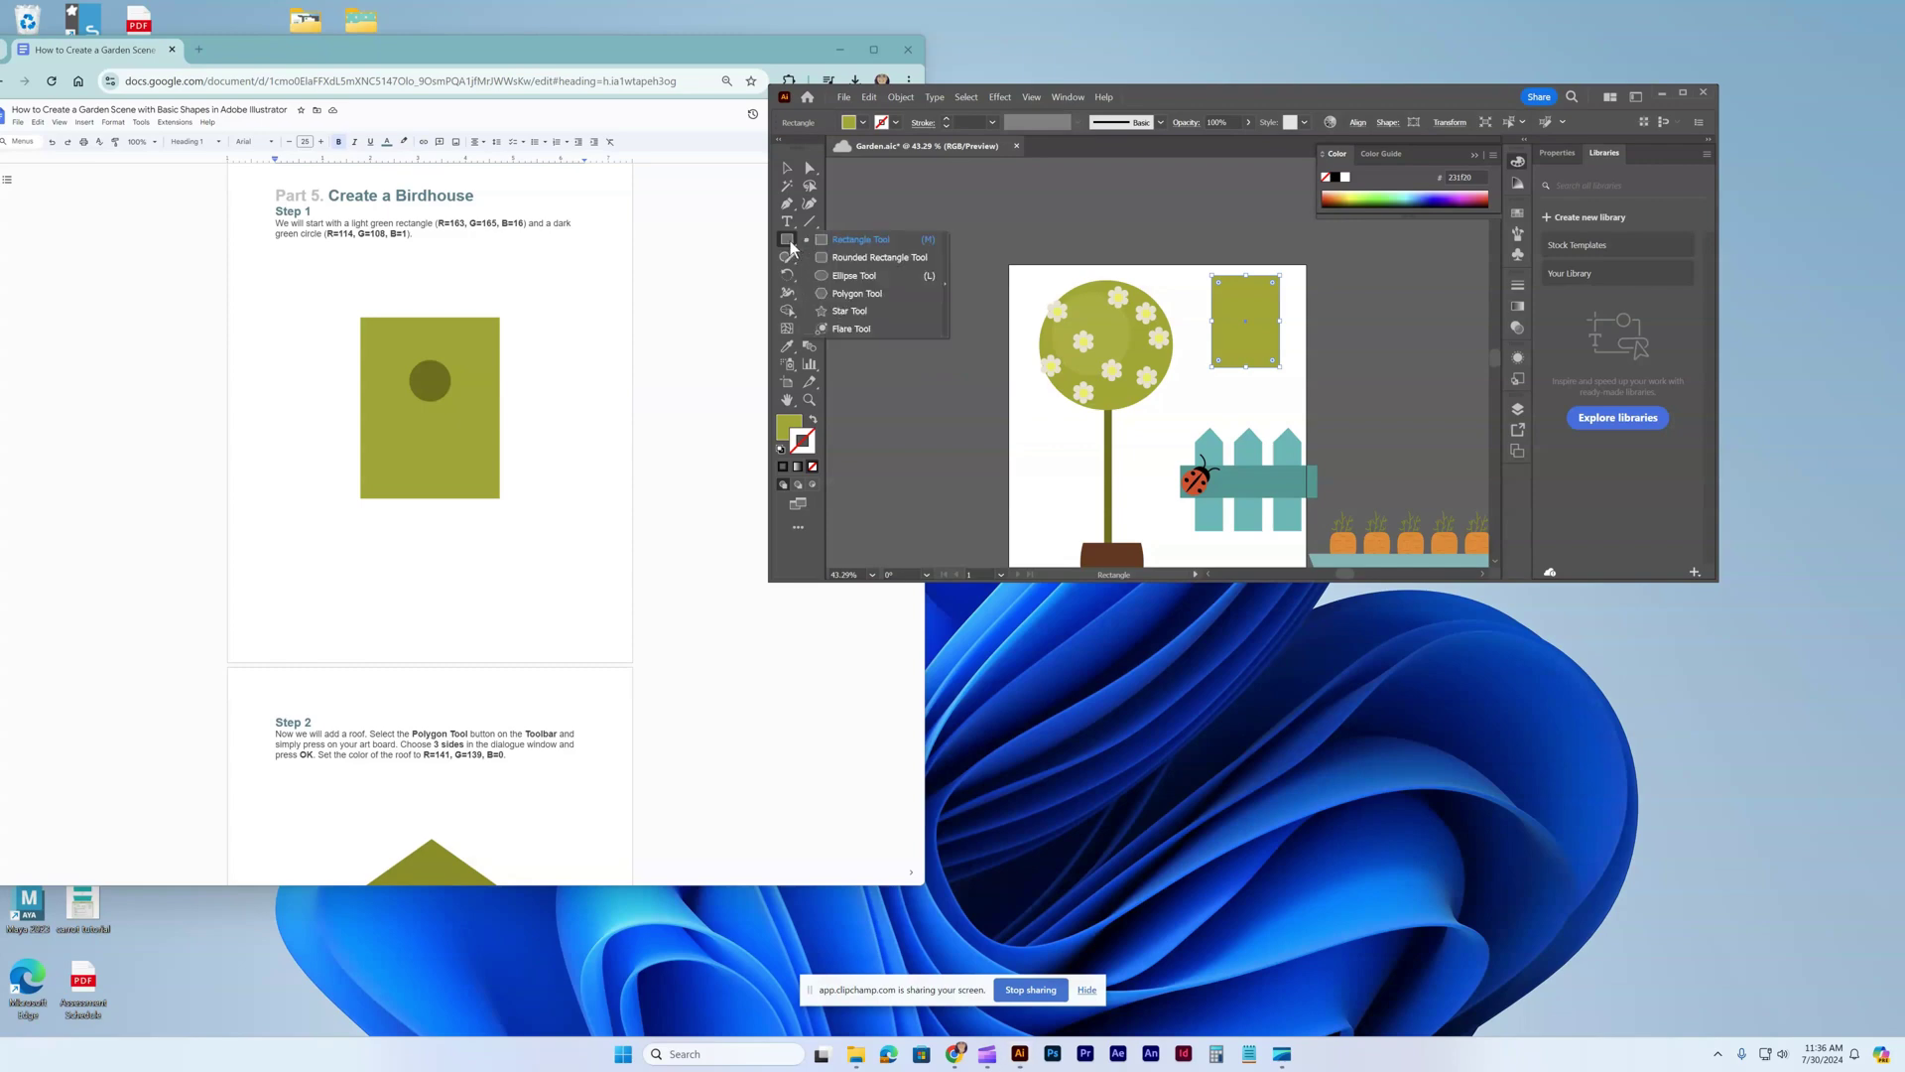
{"action": "left_click", "coordinate": [854, 280]}
{"action": "left_click_drag", "start_coordinate": [864, 307], "coordinate": [895, 334]}
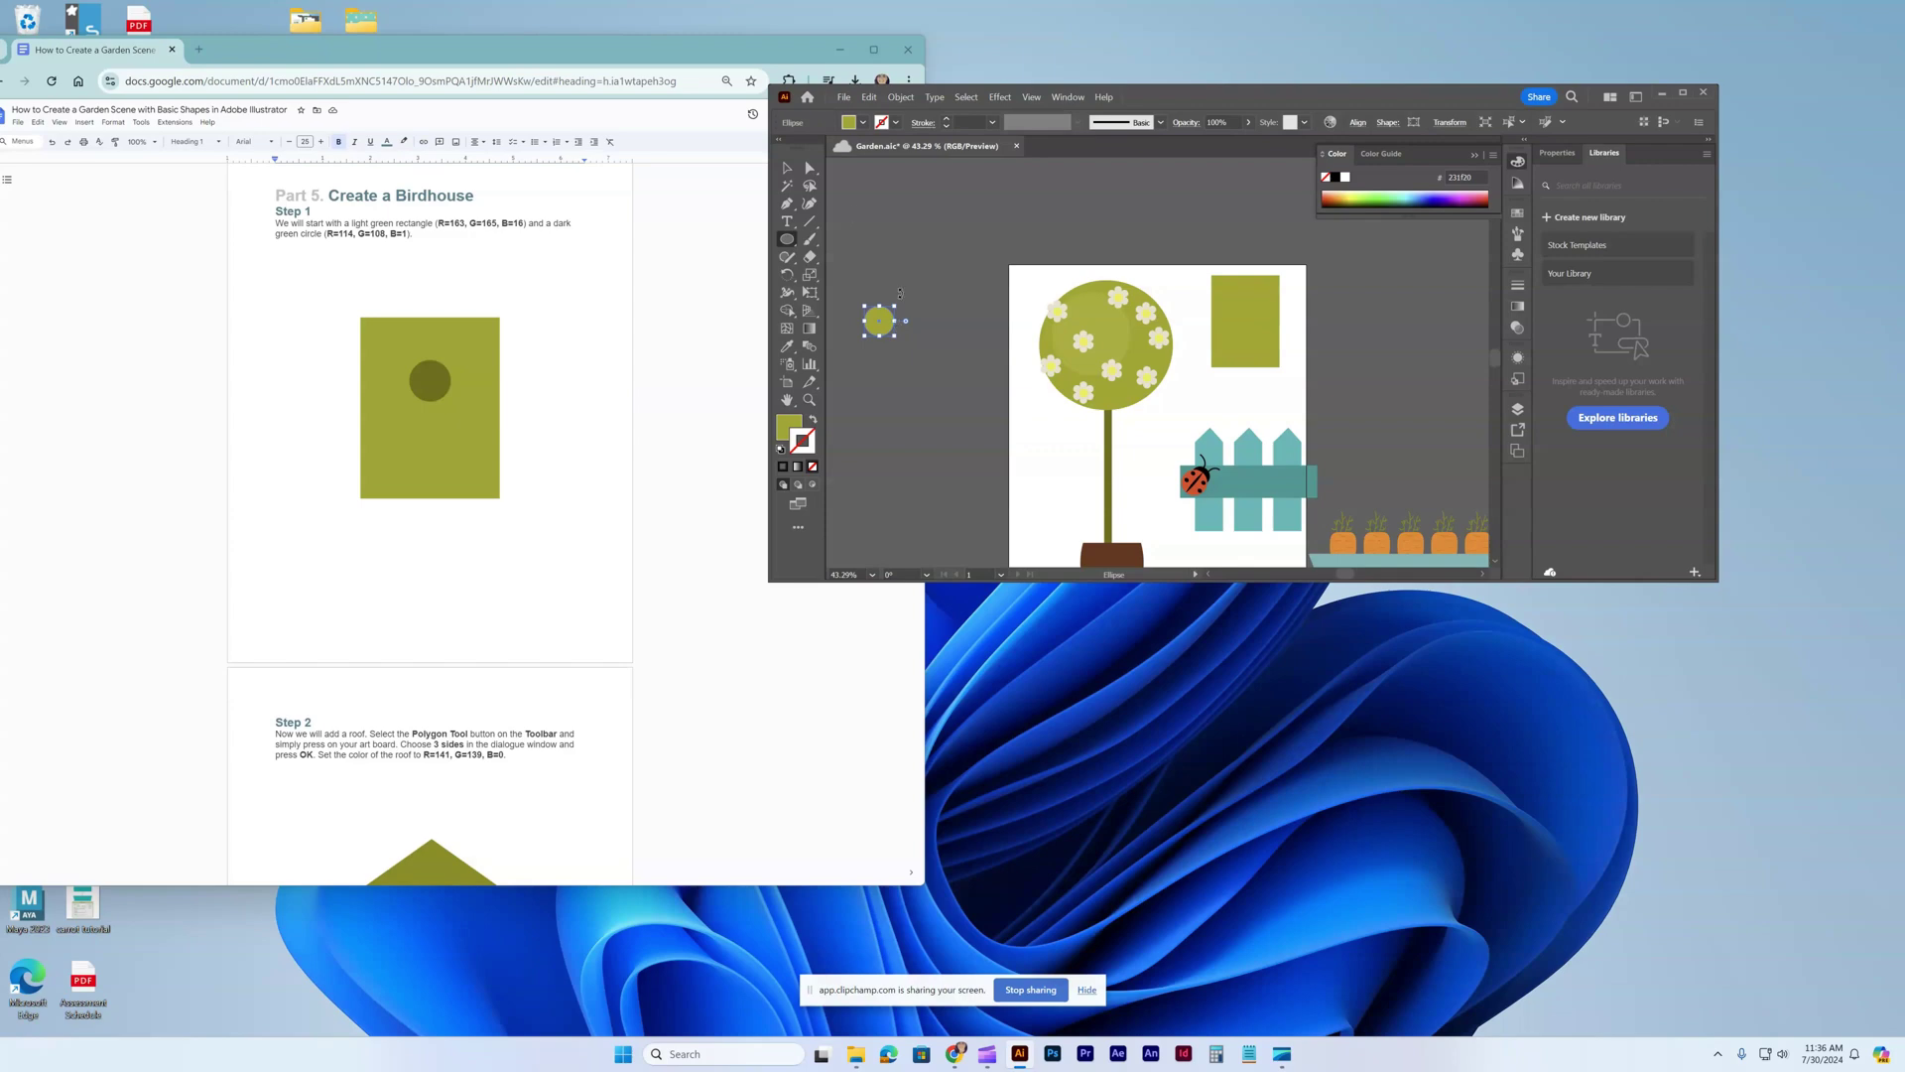
Fill the circle dark olive R114, G108, B1.
{"action": "double_click", "coordinate": [789, 425]}
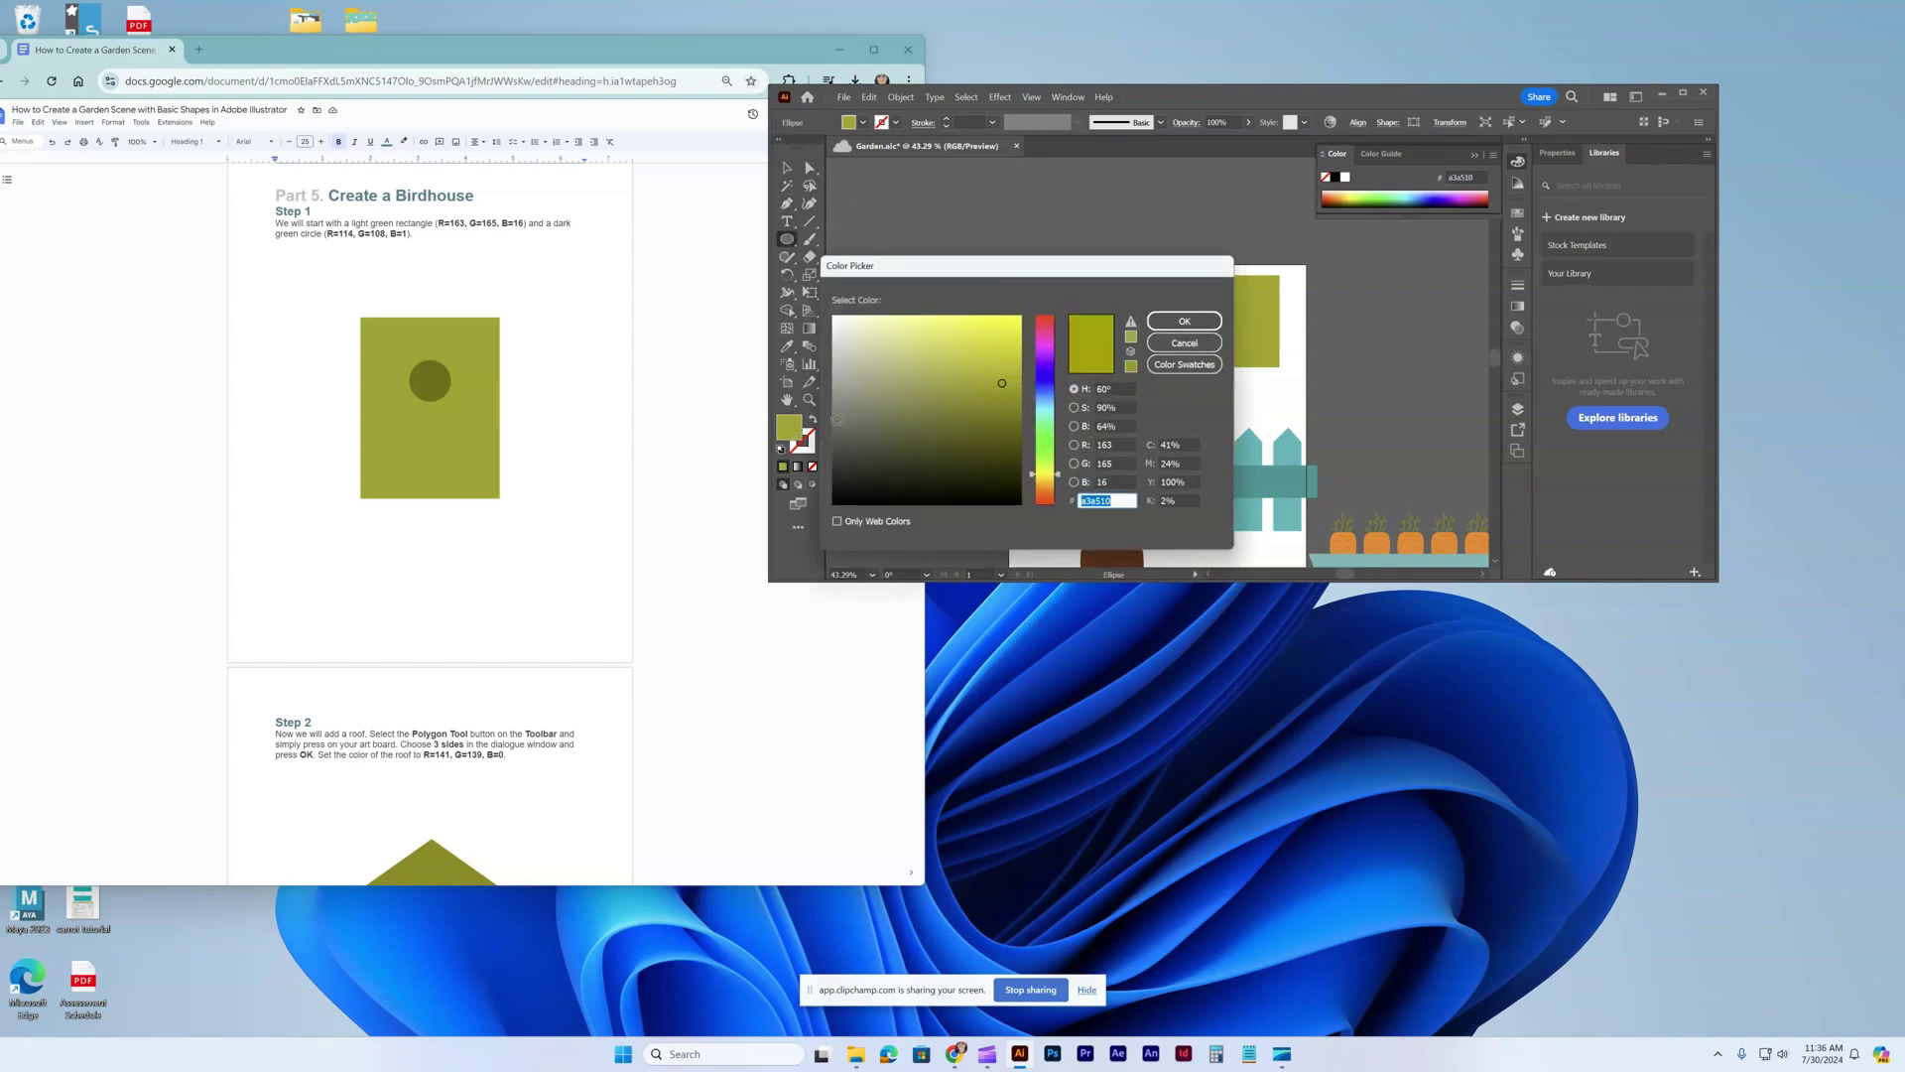
{"action": "double_click", "coordinate": [1104, 444]}
{"action": "type", "text": "114"}
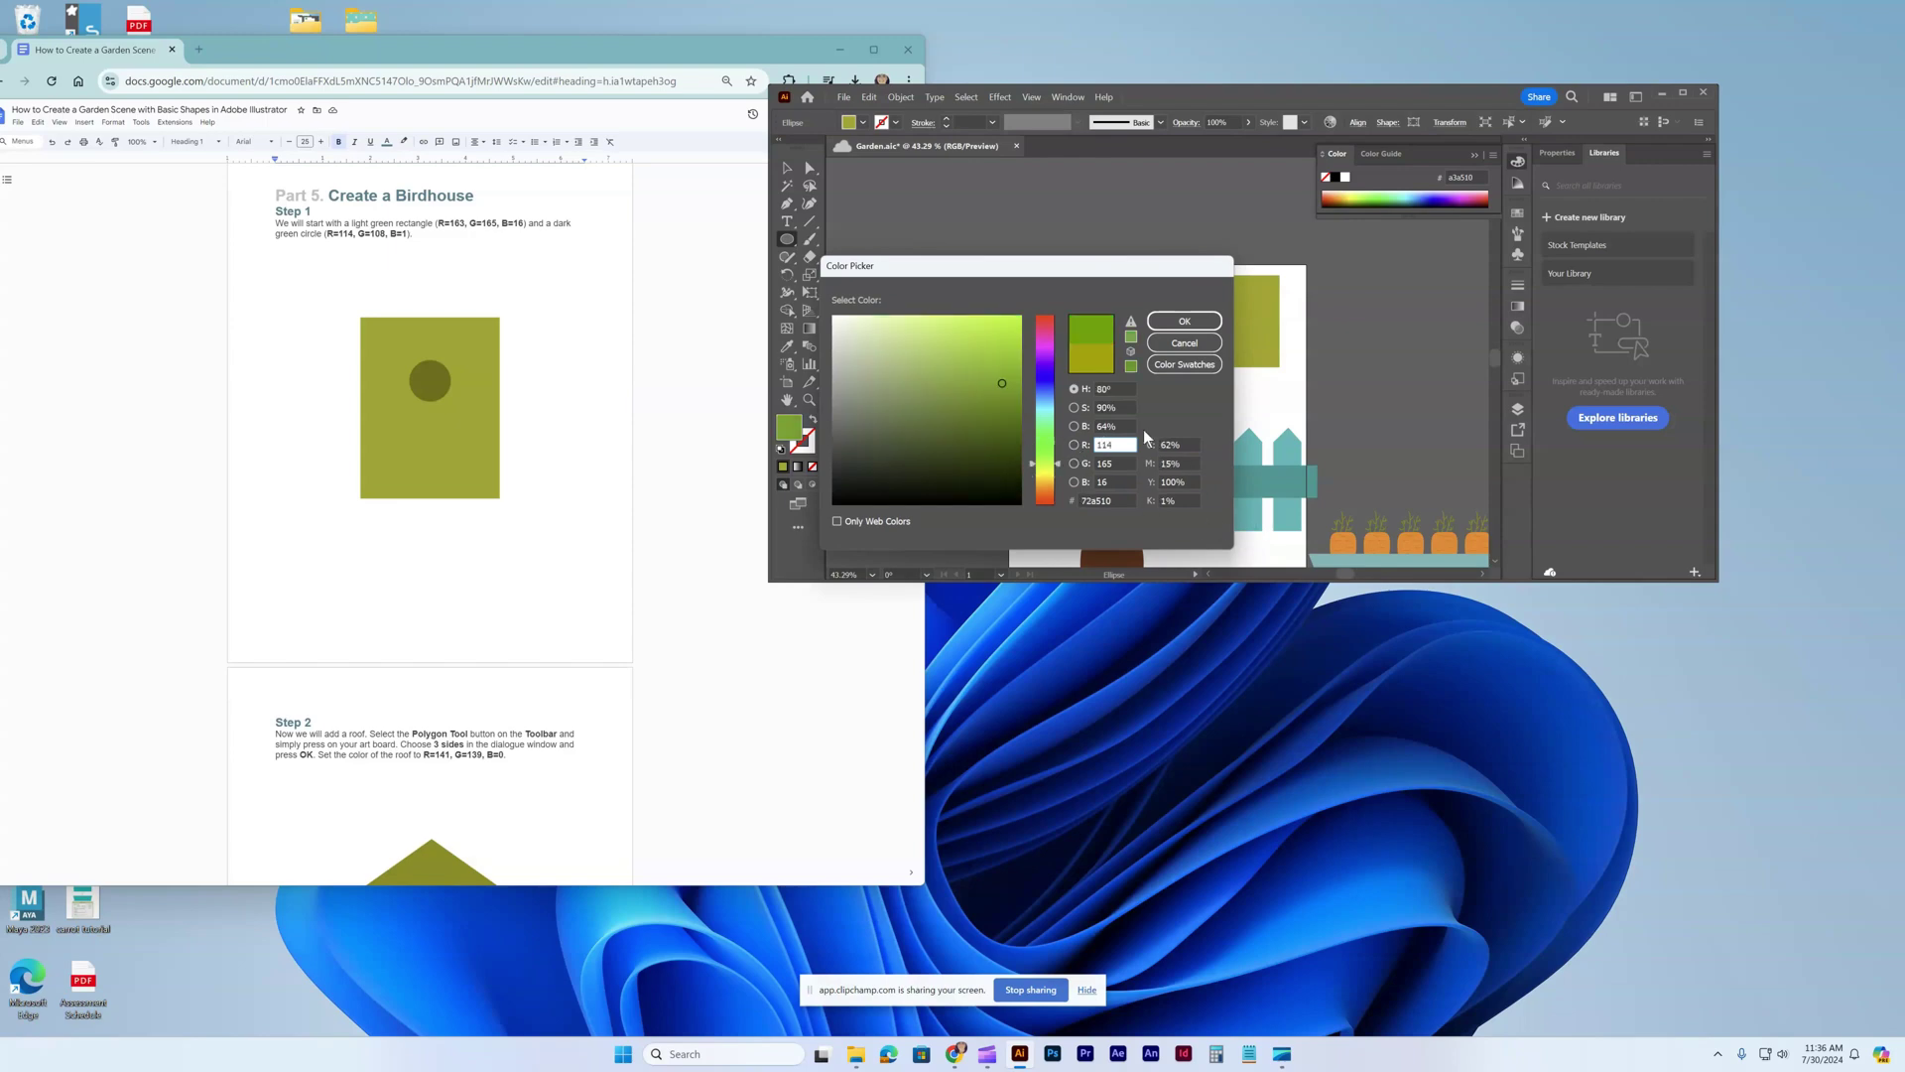
{"action": "double_click", "coordinate": [1118, 463]}
{"action": "type", "text": "108"}
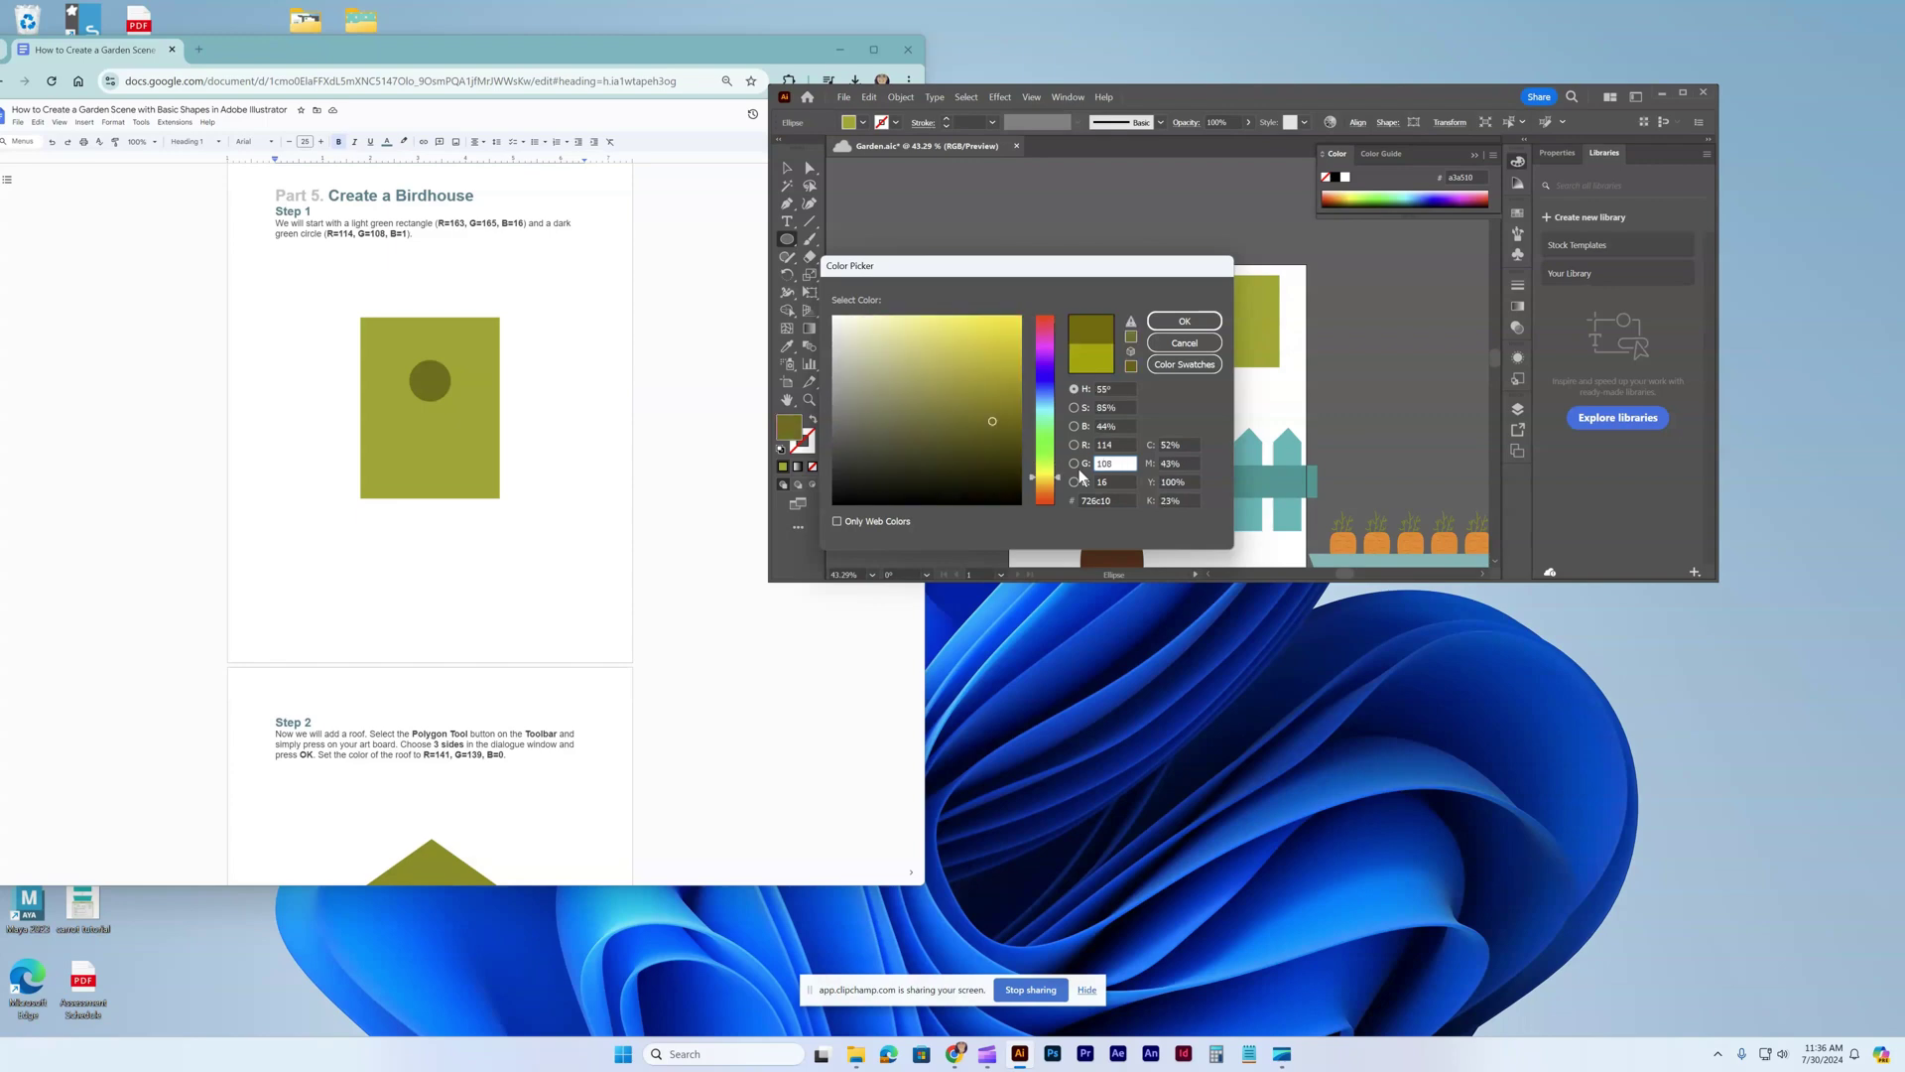
{"action": "double_click", "coordinate": [1107, 483]}
{"action": "type", "text": "1"}
{"action": "left_click", "coordinate": [1184, 320]}
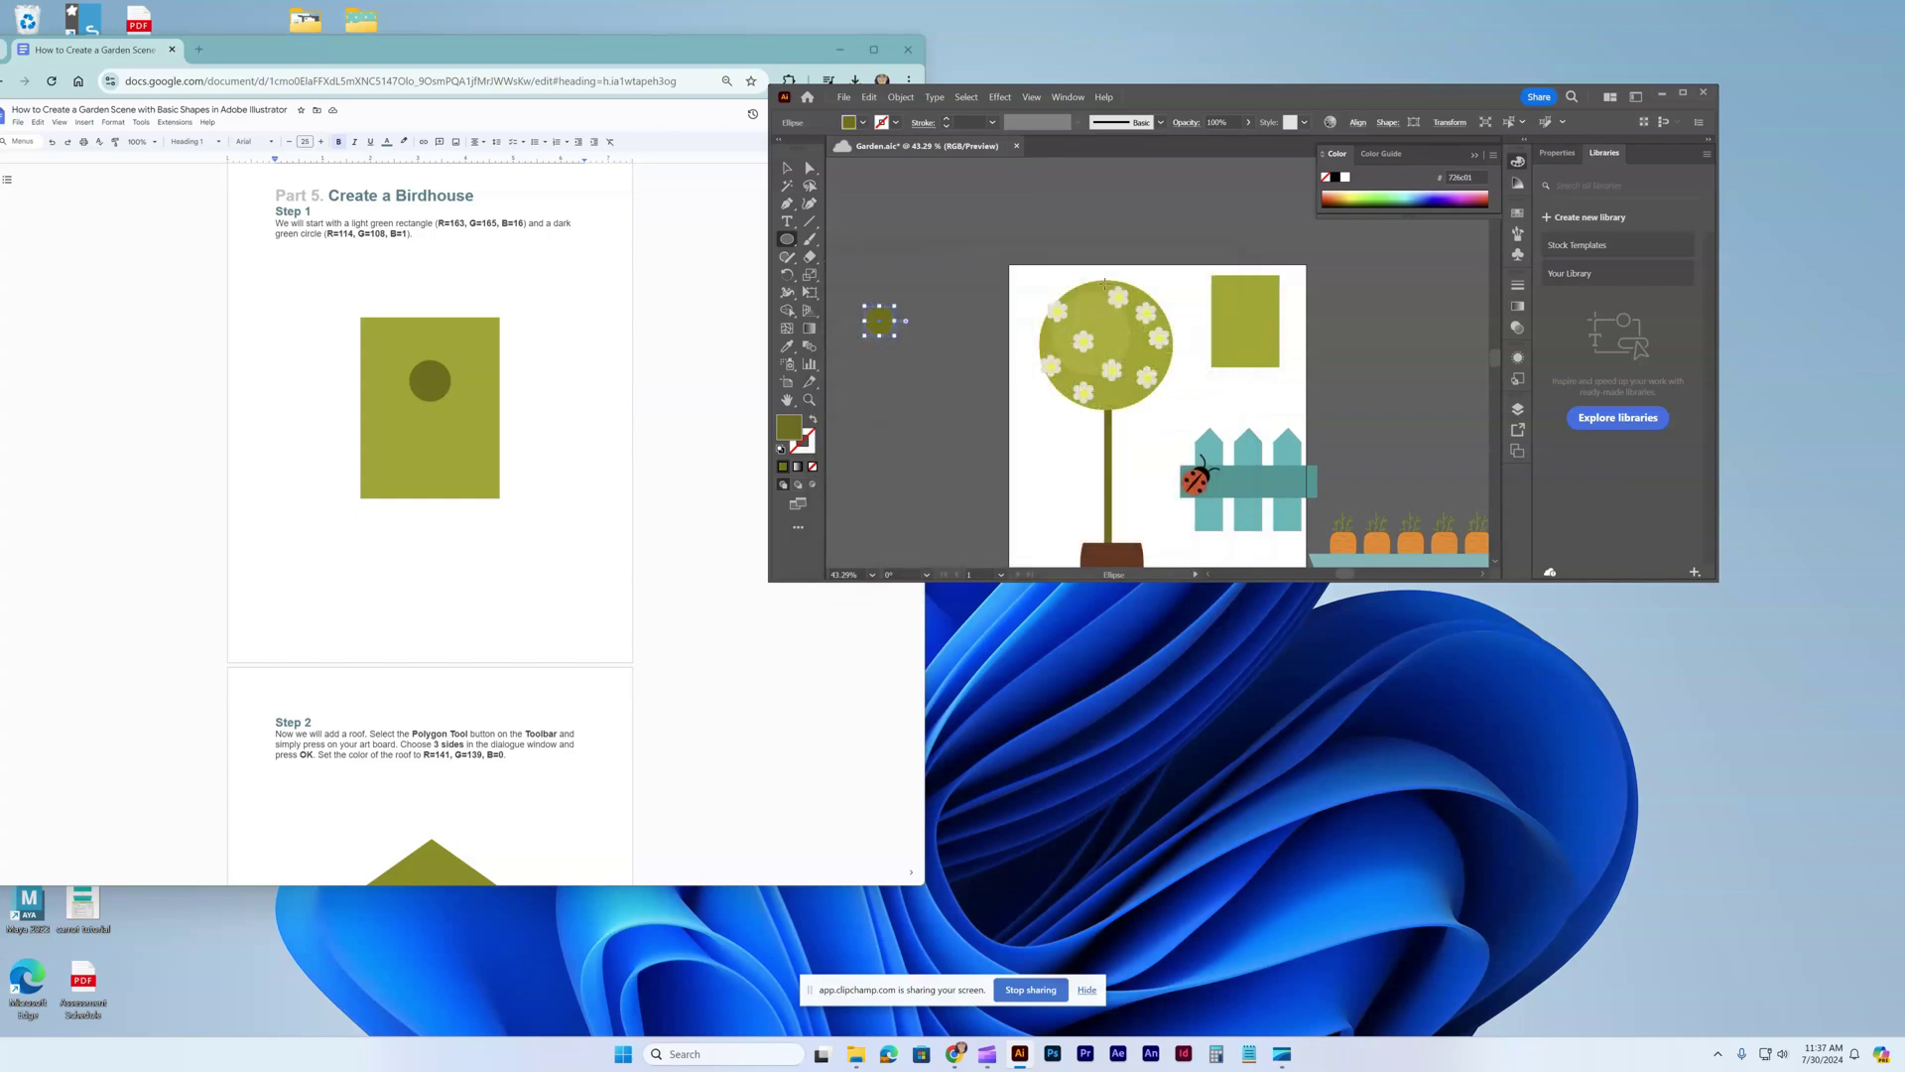
Move the circle onto the olive rectangle and make the rectangle taller.
{"action": "left_click", "coordinate": [787, 168]}
{"action": "left_click_drag", "start_coordinate": [883, 326], "coordinate": [1204, 318]}
{"action": "left_click", "coordinate": [1252, 322]}
{"action": "left_click", "coordinate": [1274, 364]}
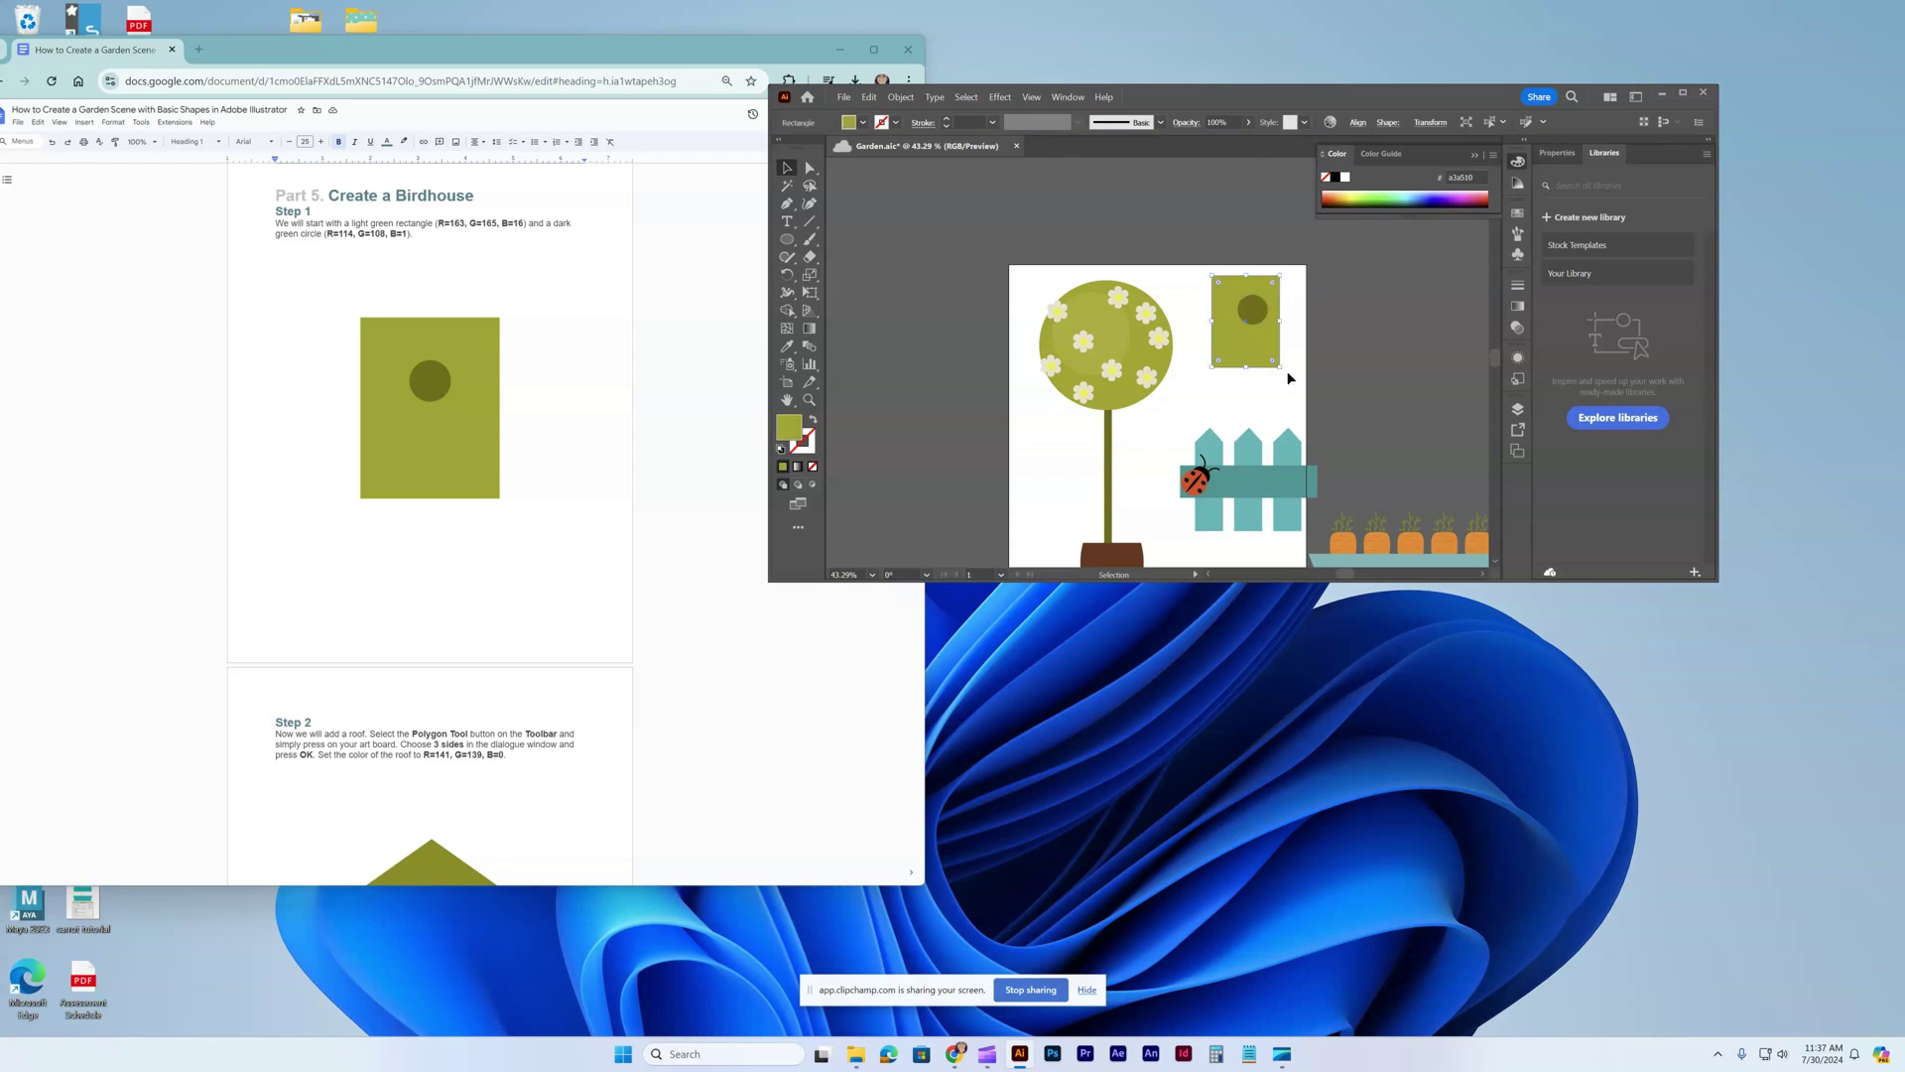
{"action": "left_click_drag", "start_coordinate": [1281, 375], "coordinate": [1282, 385]}
Create a triangle with the Polygon Tool set to 3 sides.
{"action": "scroll", "coordinate": [302, 480], "scroll_direction": "down", "scroll_amount": 4}
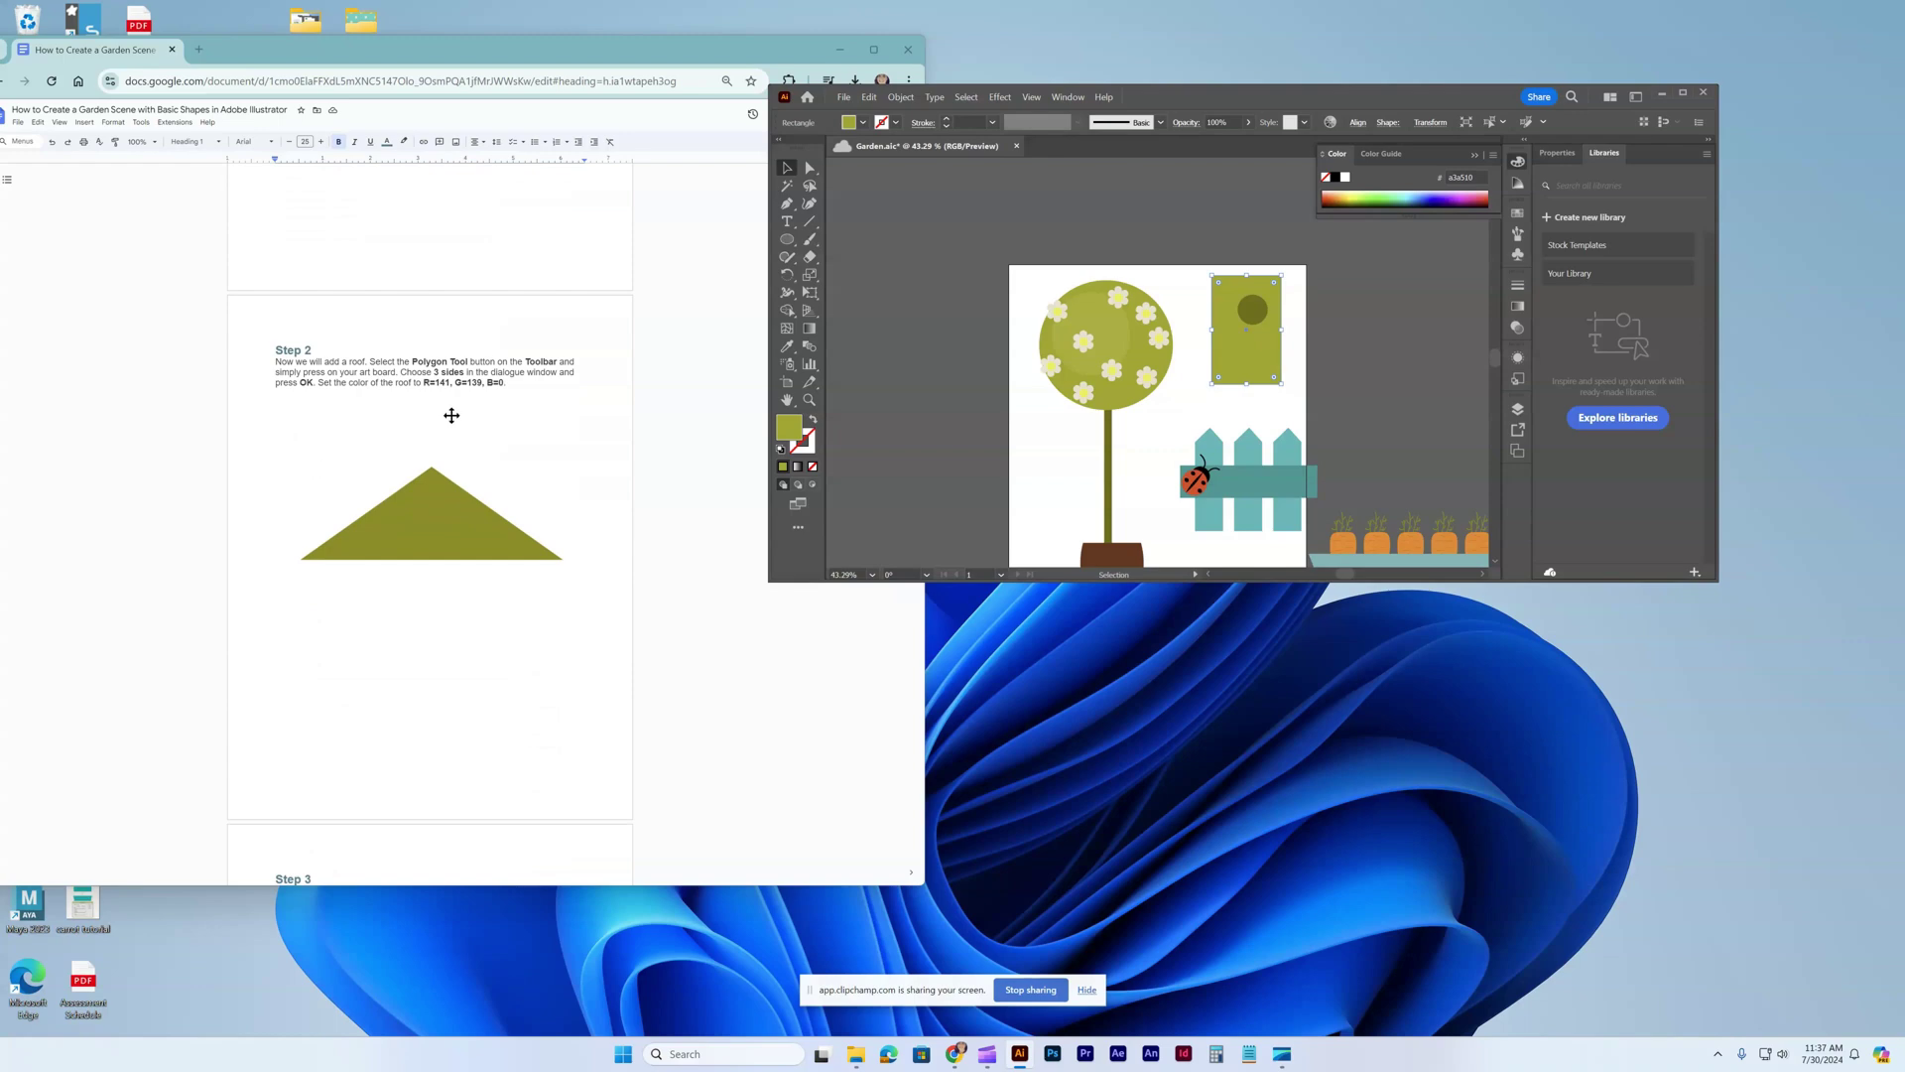
{"action": "left_click", "coordinate": [789, 241]}
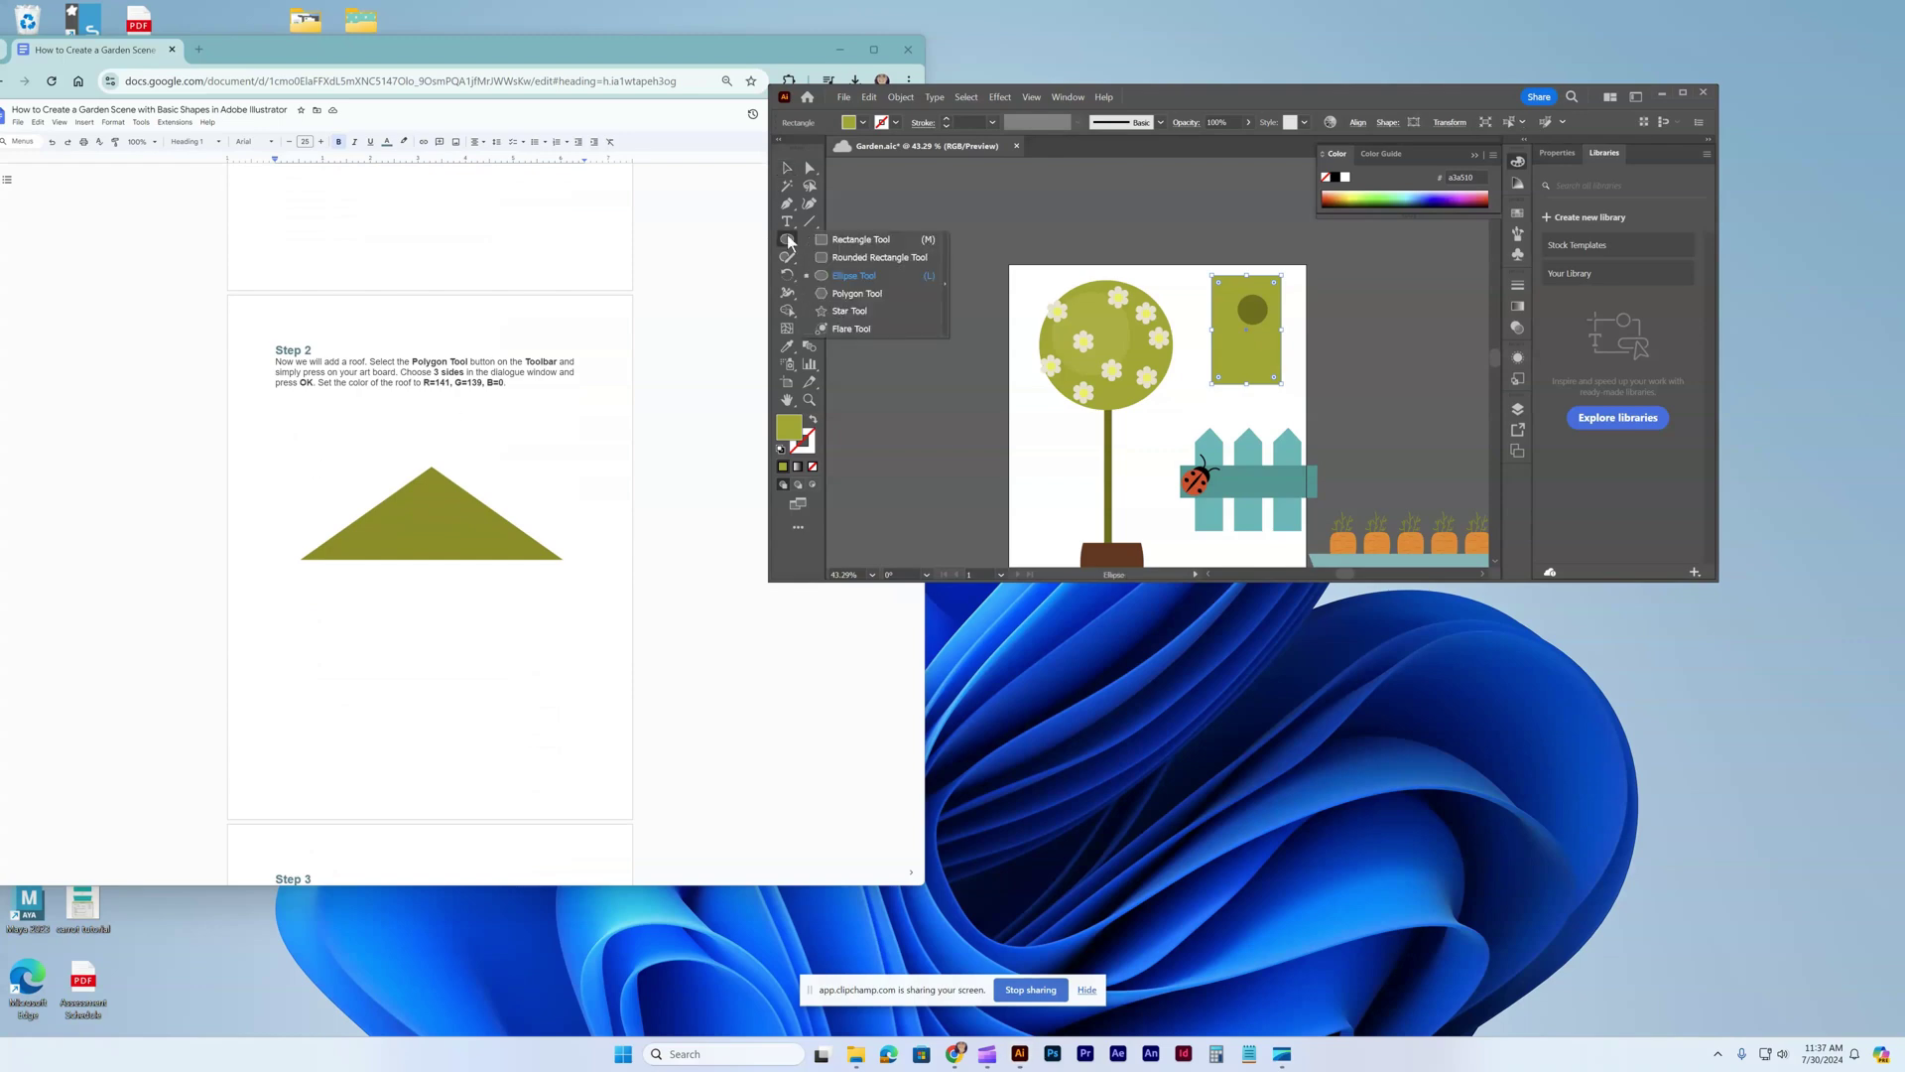
{"action": "left_click", "coordinate": [874, 294]}
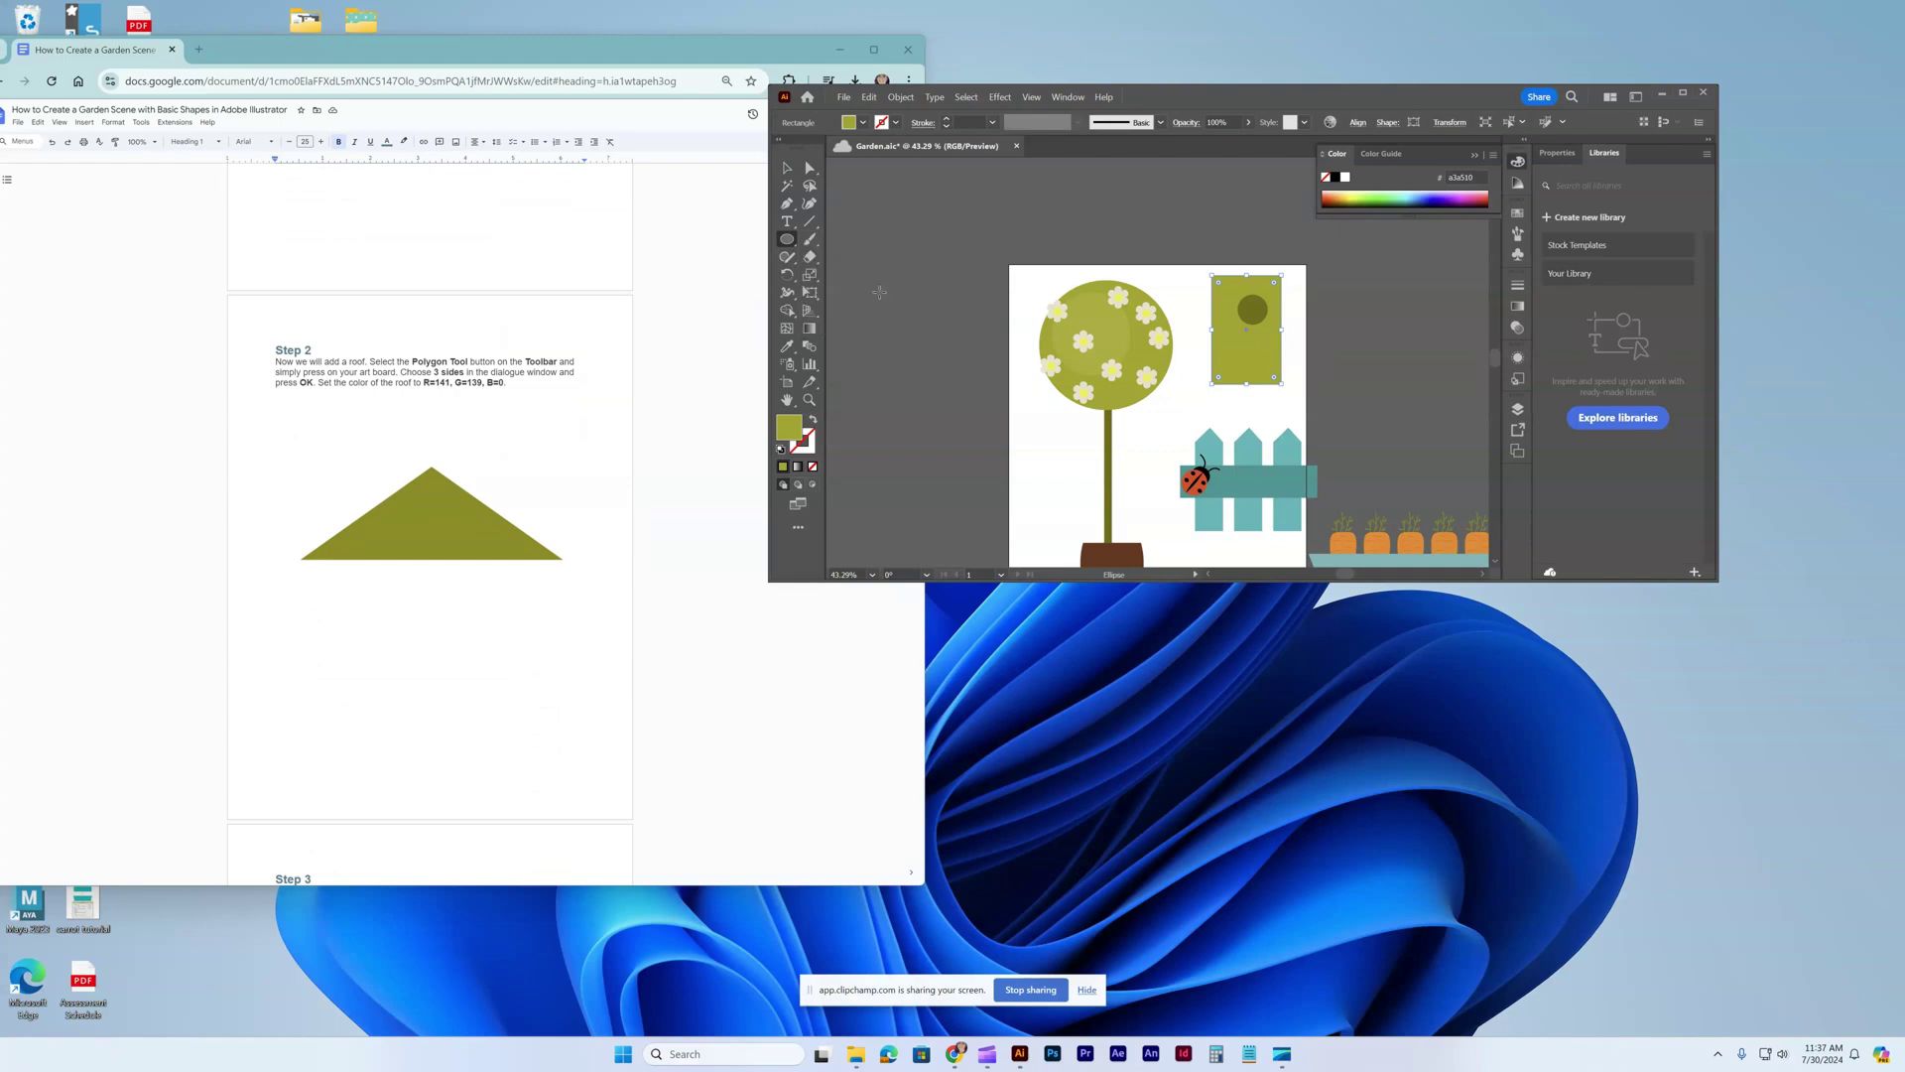
{"action": "left_click", "coordinate": [878, 277]}
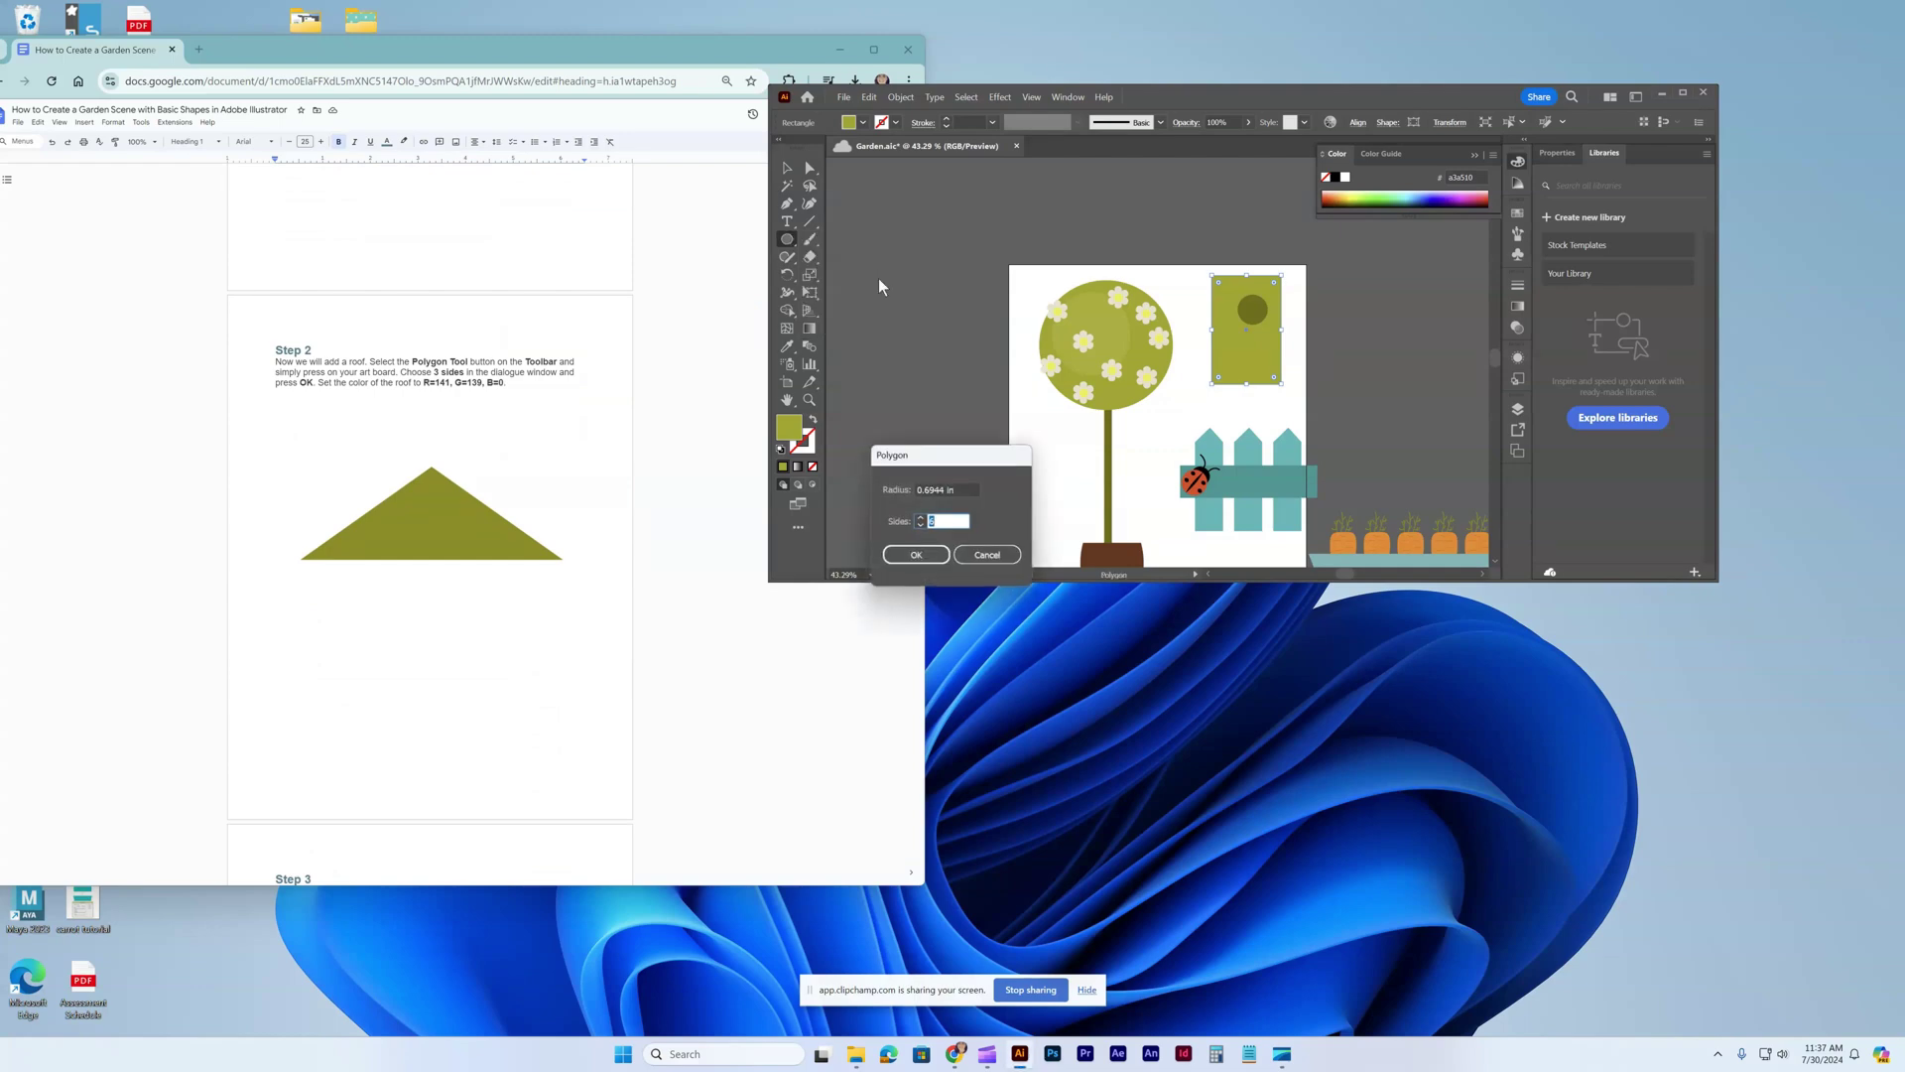
{"action": "left_click", "coordinate": [923, 525]}
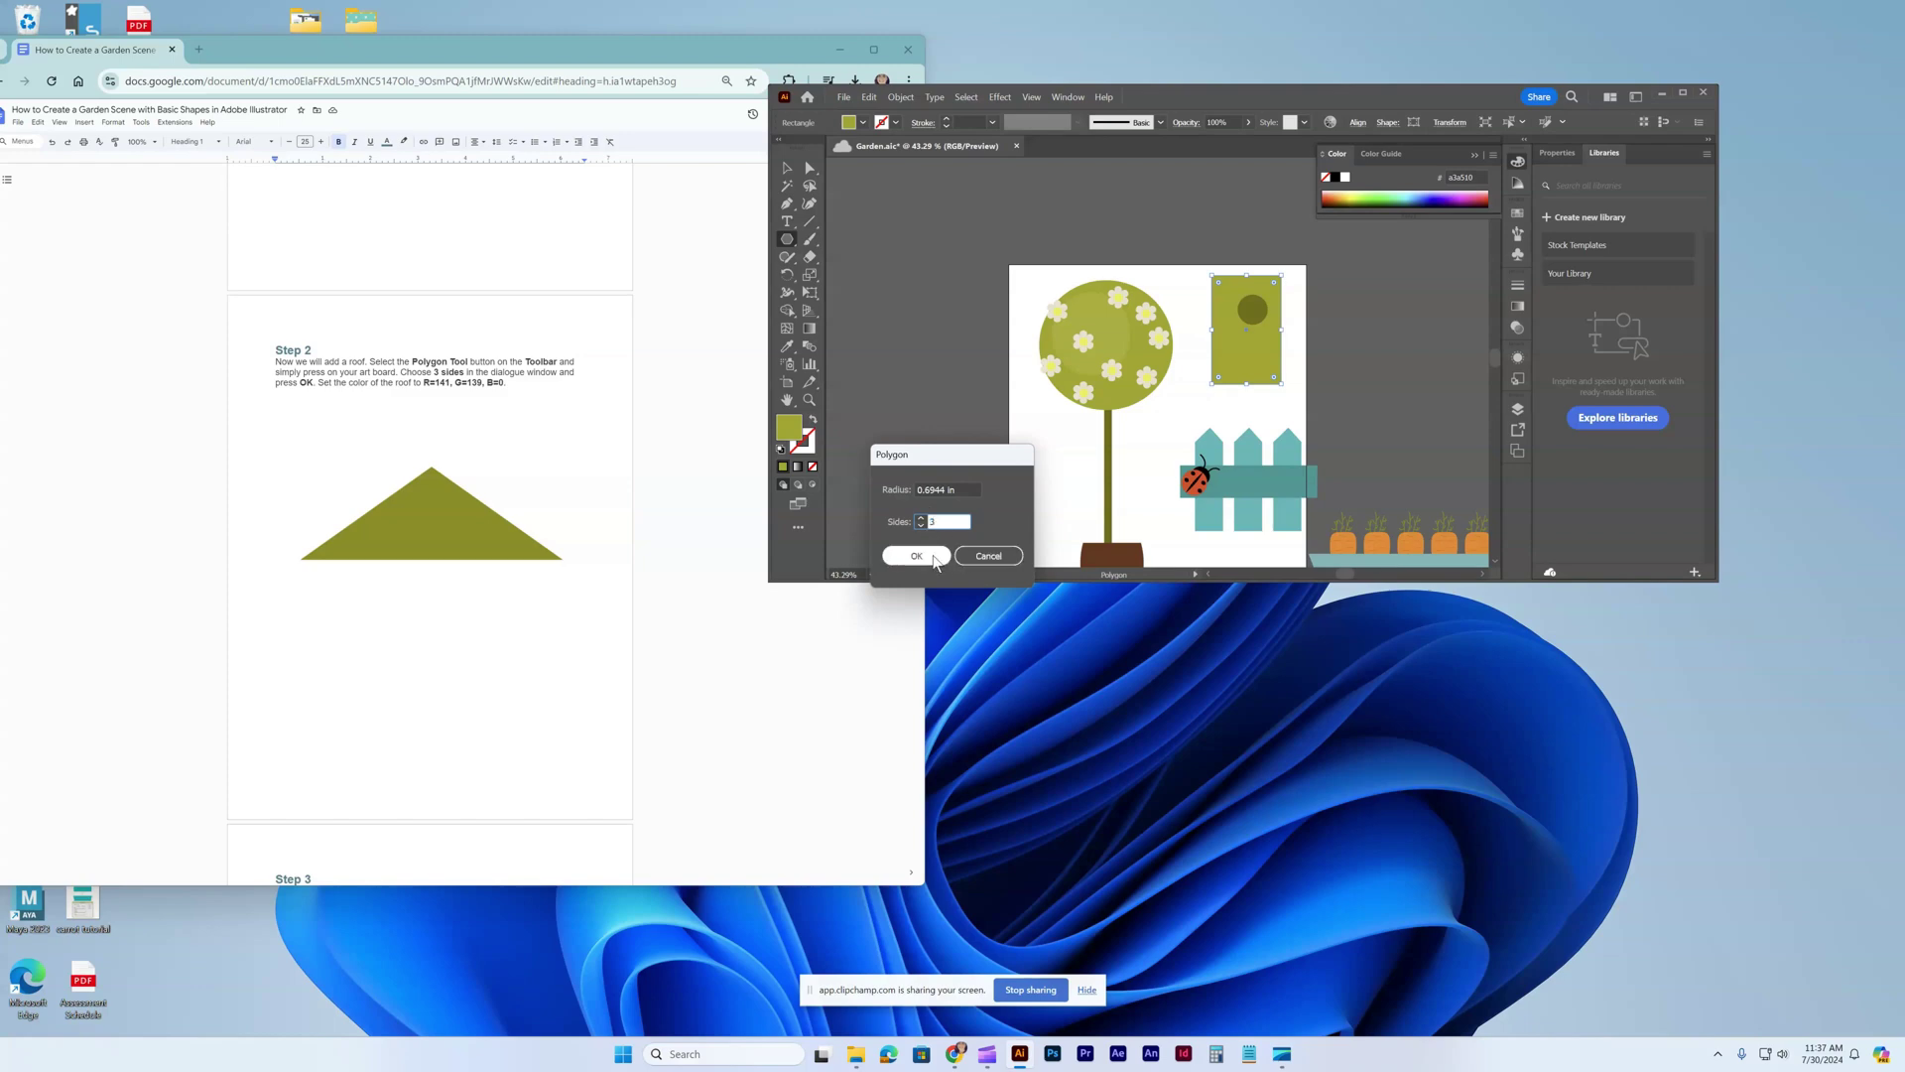
{"action": "left_click", "coordinate": [925, 549]}
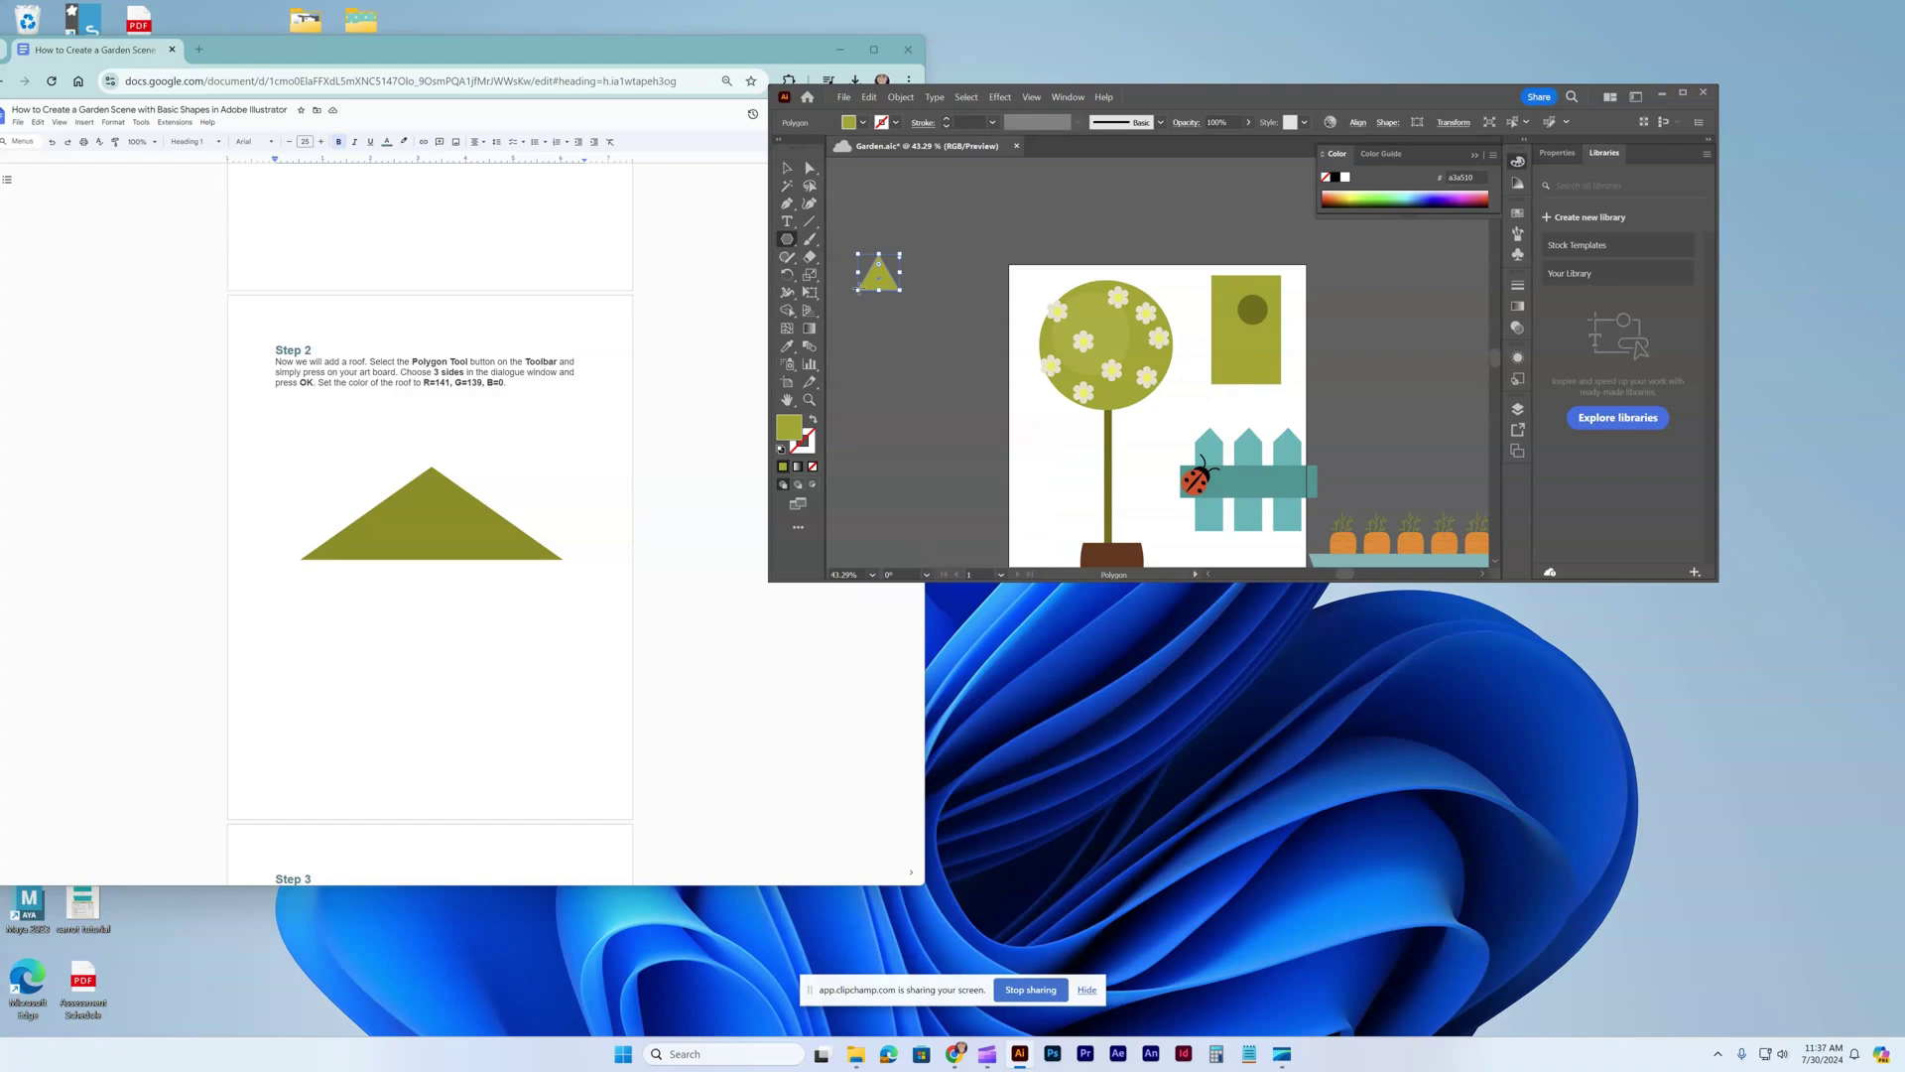
Fill the triangle R141, G139, B0 and widen it into a roof over the rectangle.
{"action": "double_click", "coordinate": [799, 432]}
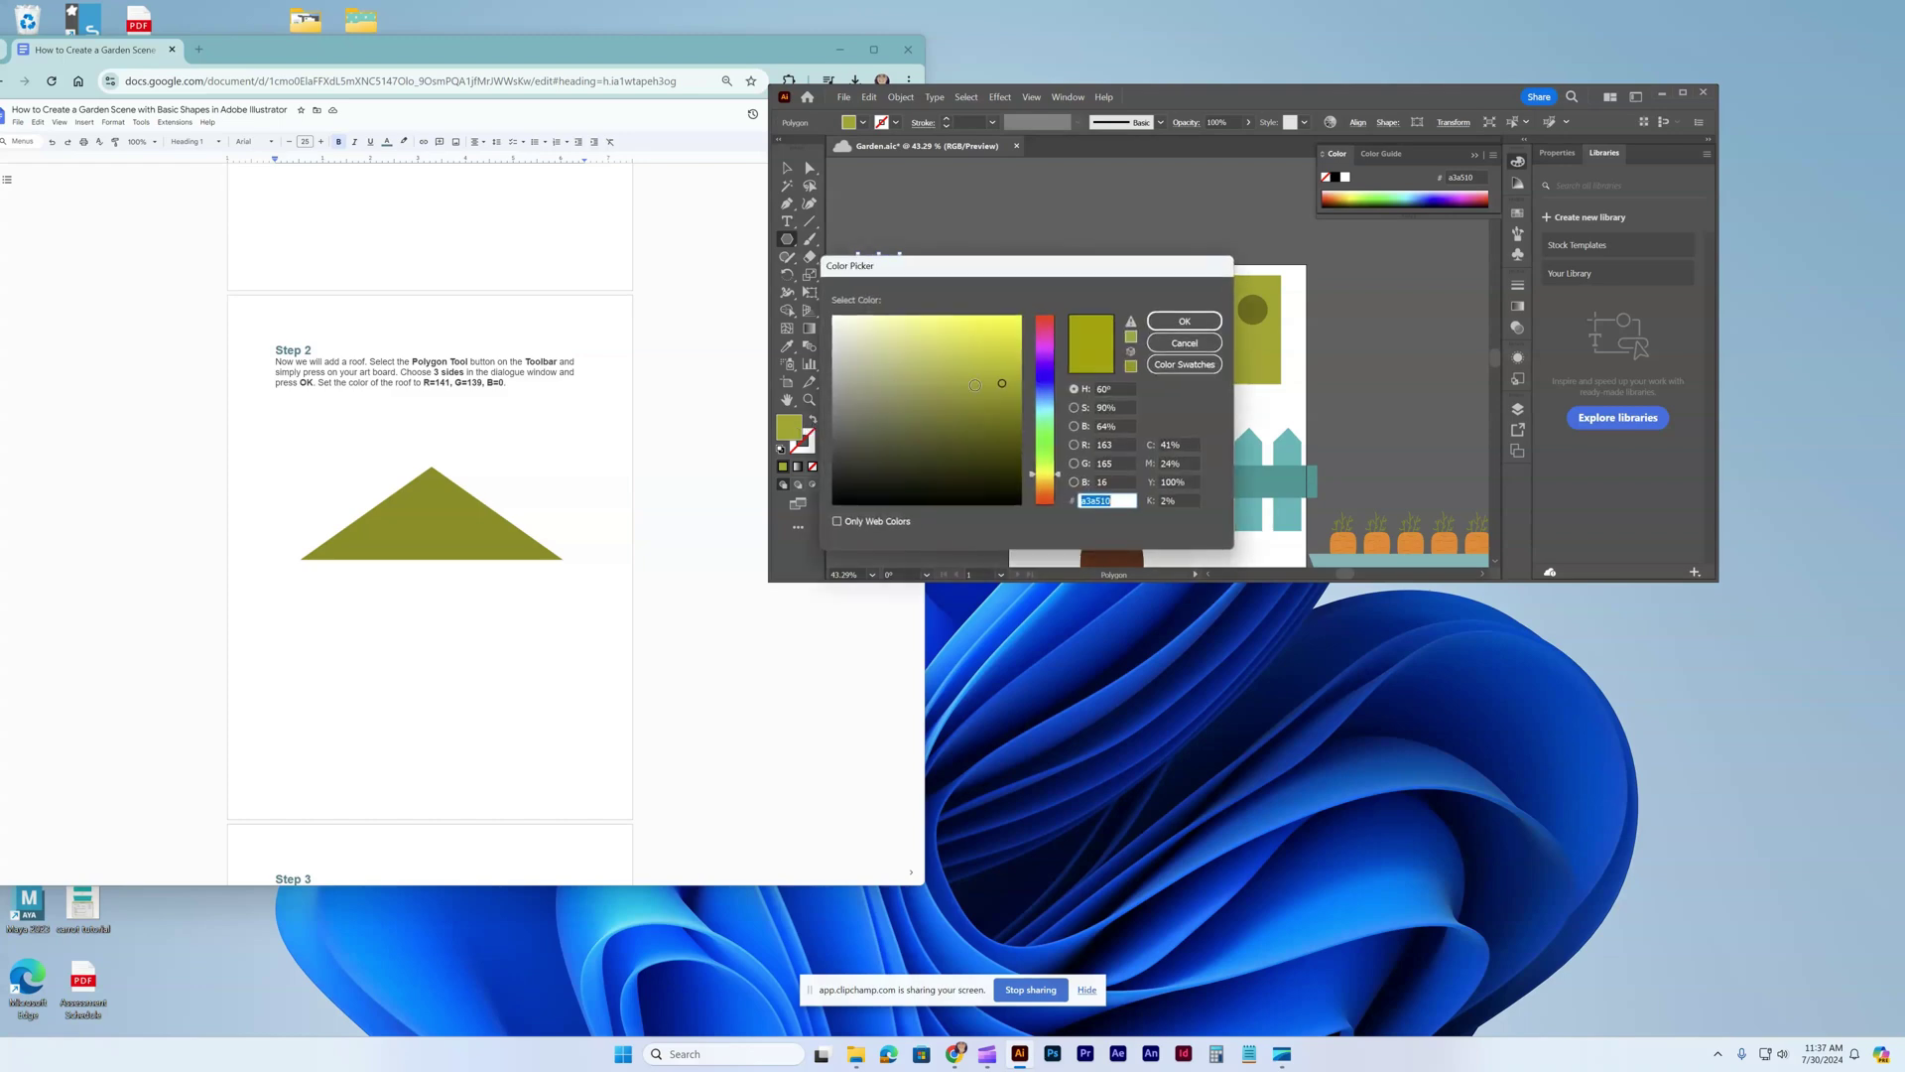
{"action": "double_click", "coordinate": [1116, 445]}
{"action": "double_click", "coordinate": [1101, 464]}
{"action": "type", "text": "139"}
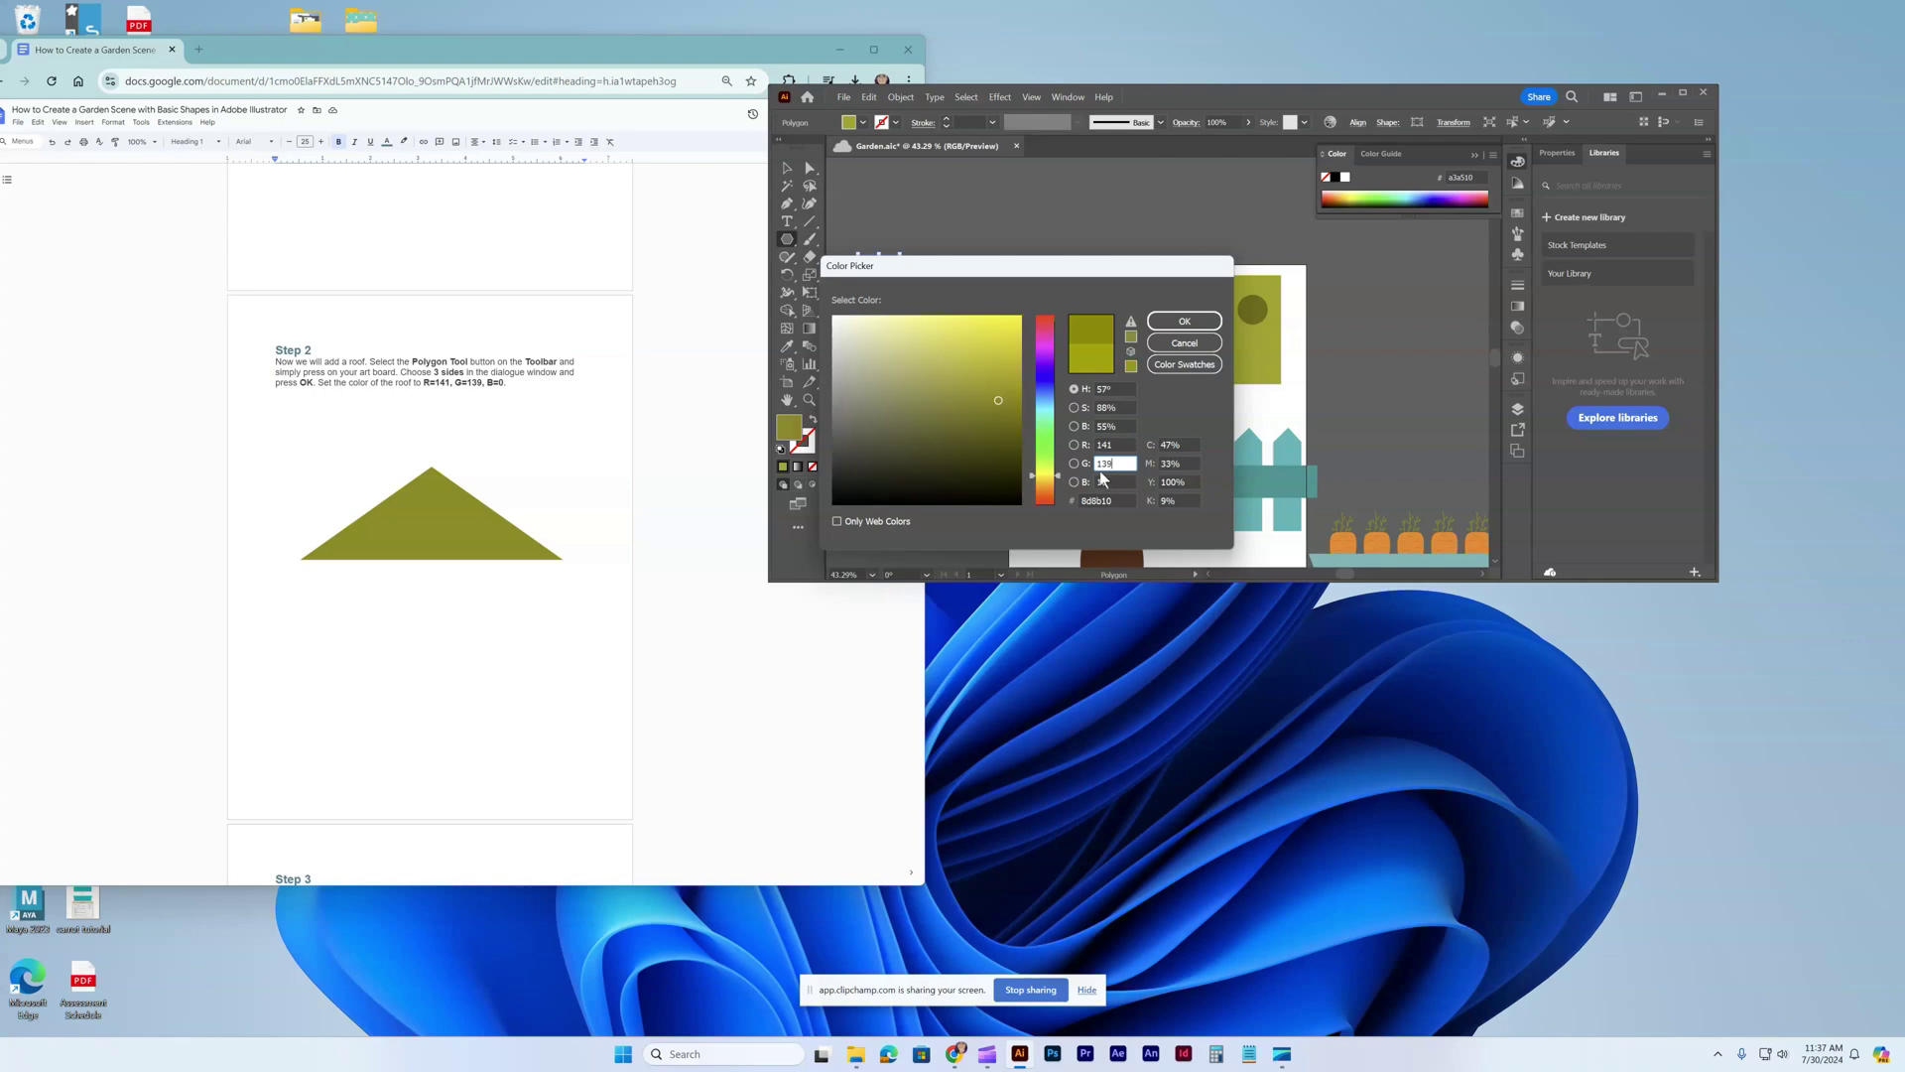
{"action": "double_click", "coordinate": [1099, 482]}
{"action": "type", "text": "0"}
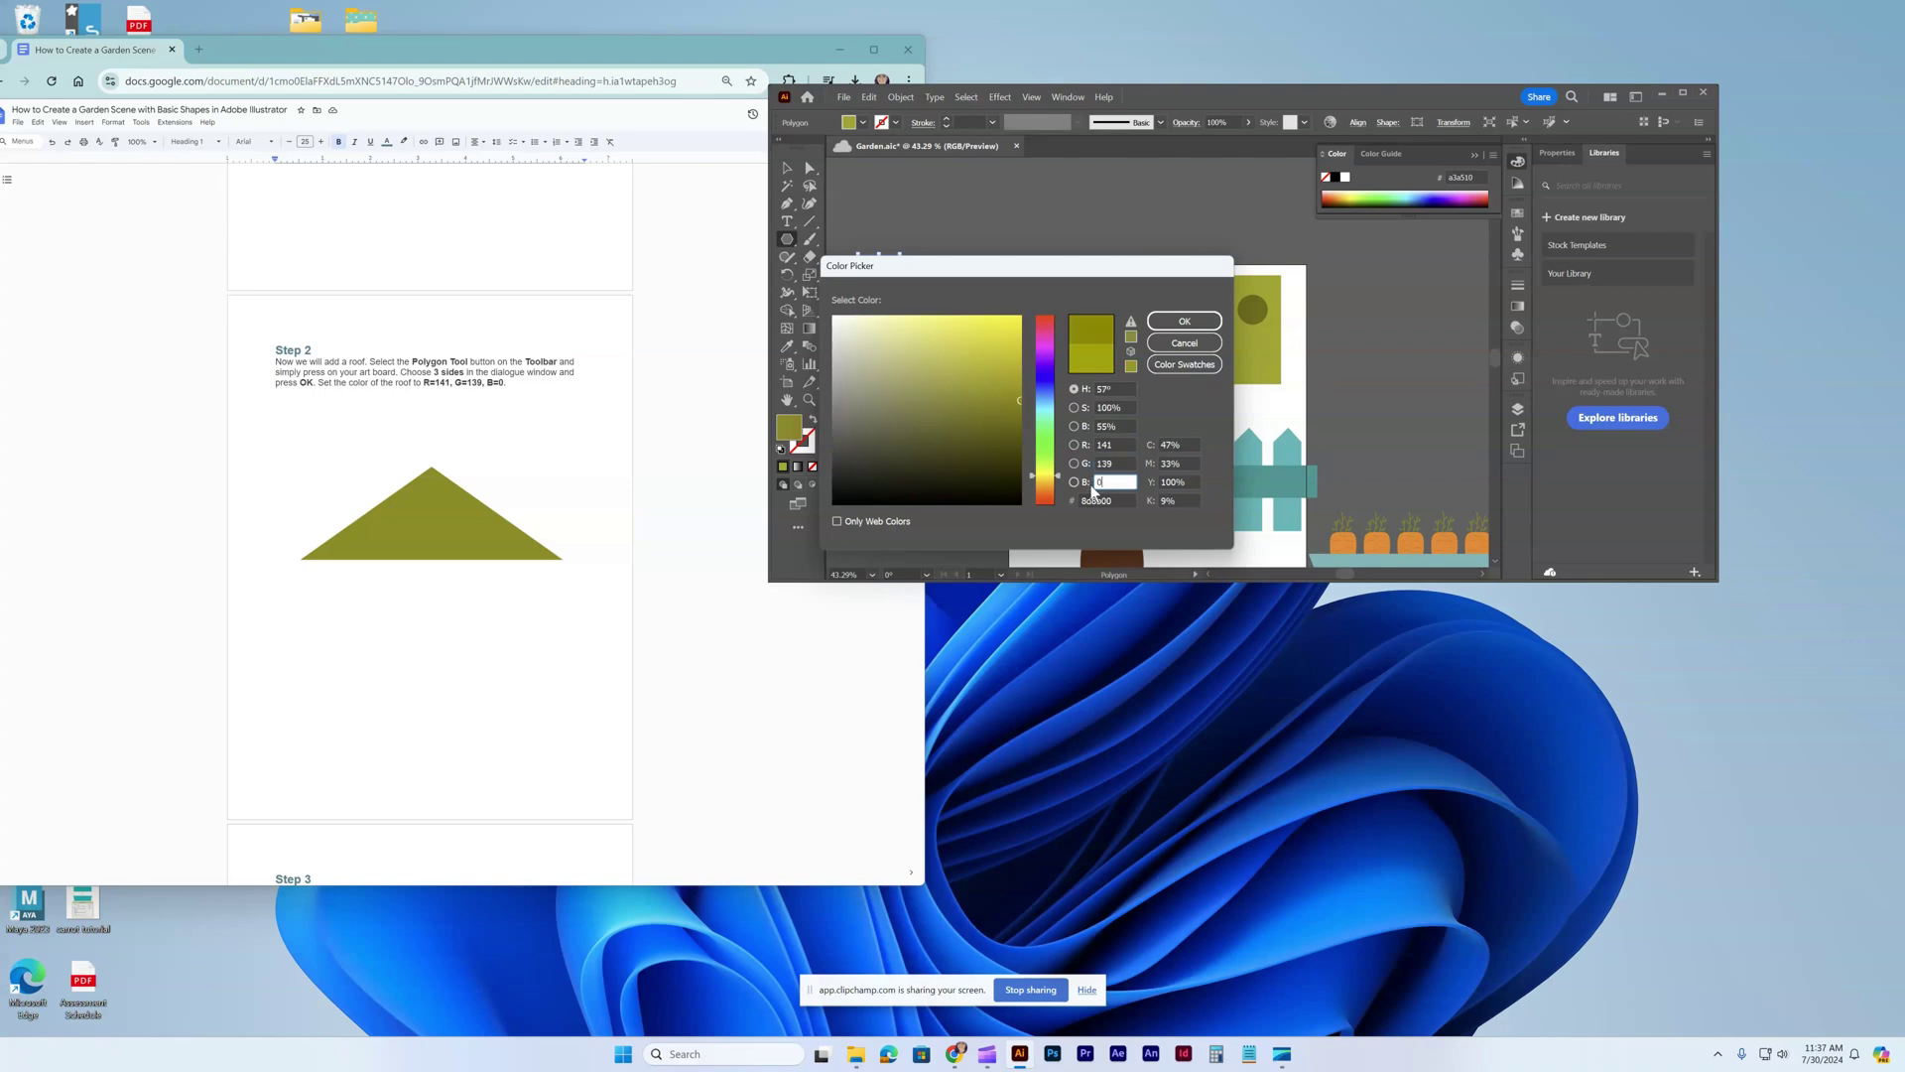
{"action": "left_click", "coordinate": [1174, 330]}
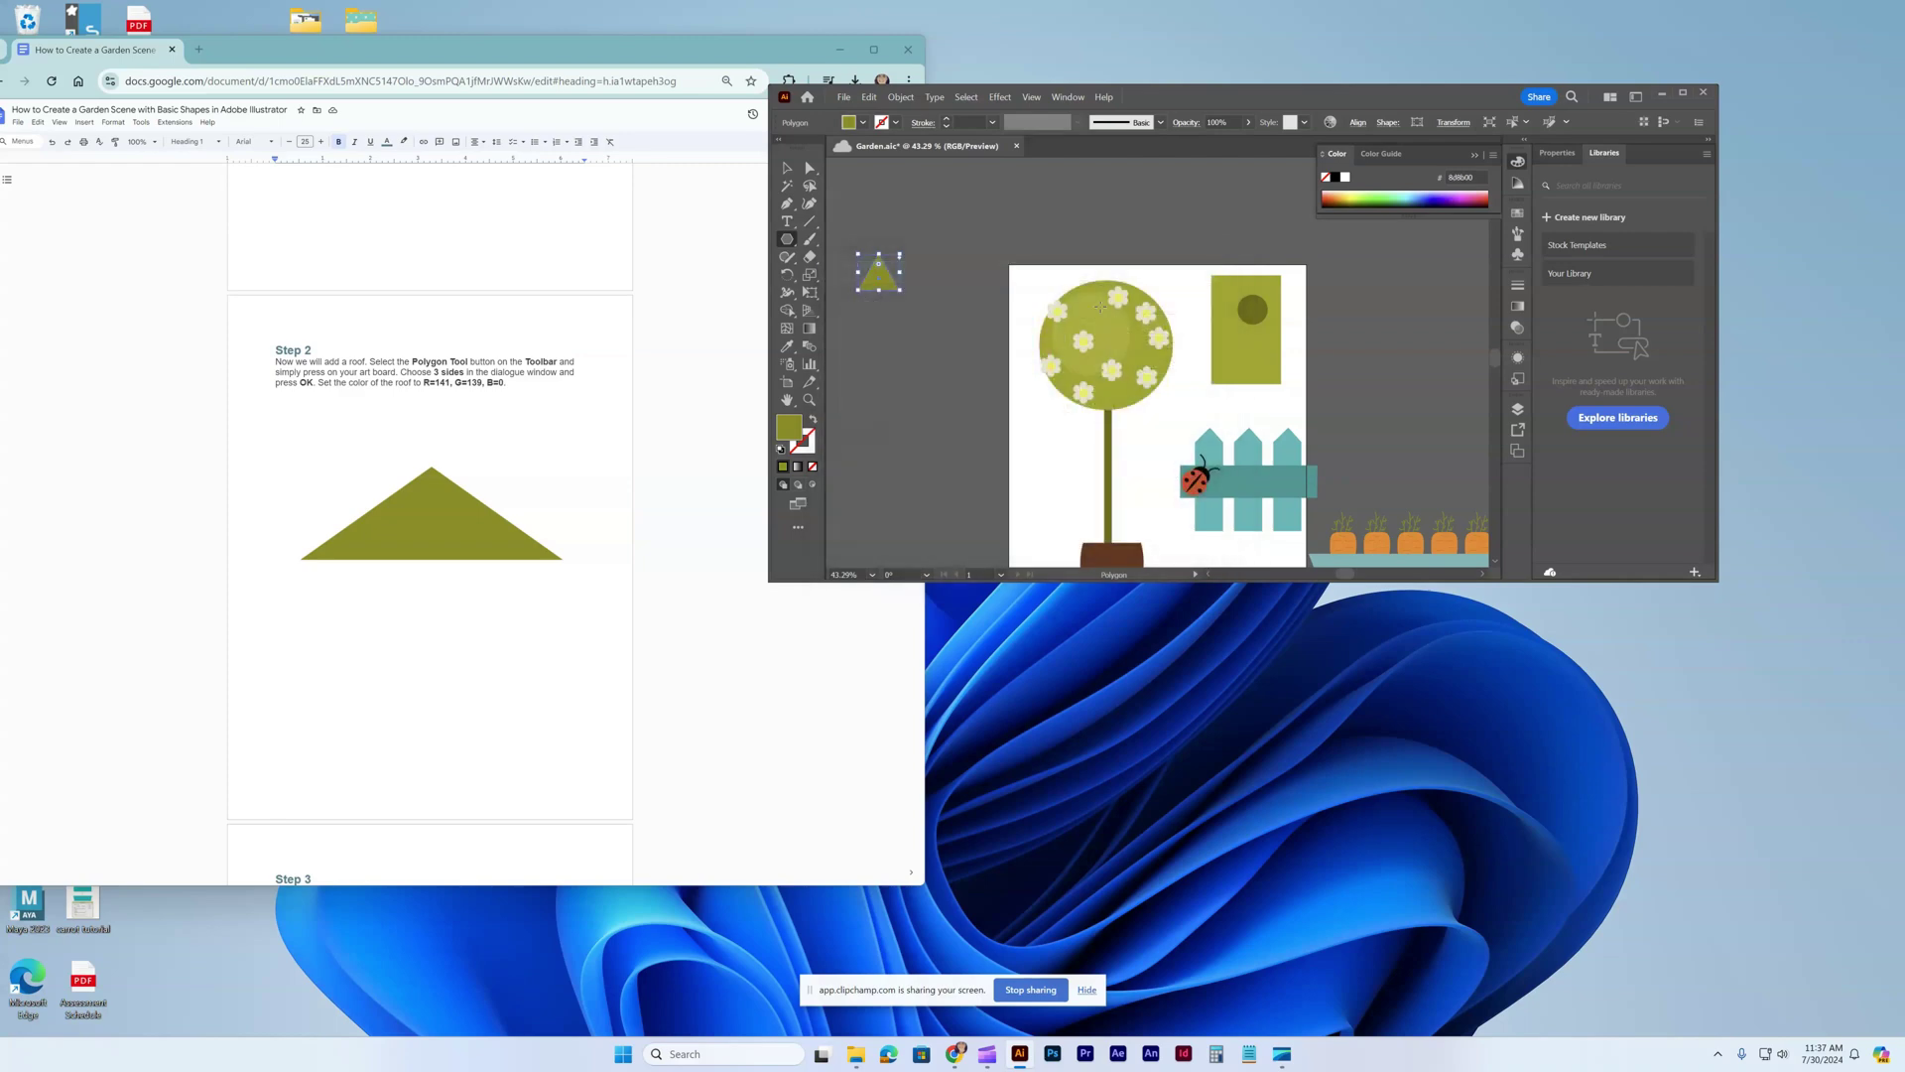
{"action": "left_click", "coordinate": [787, 168]}
{"action": "left_click_drag", "start_coordinate": [900, 291], "coordinate": [1262, 280]}
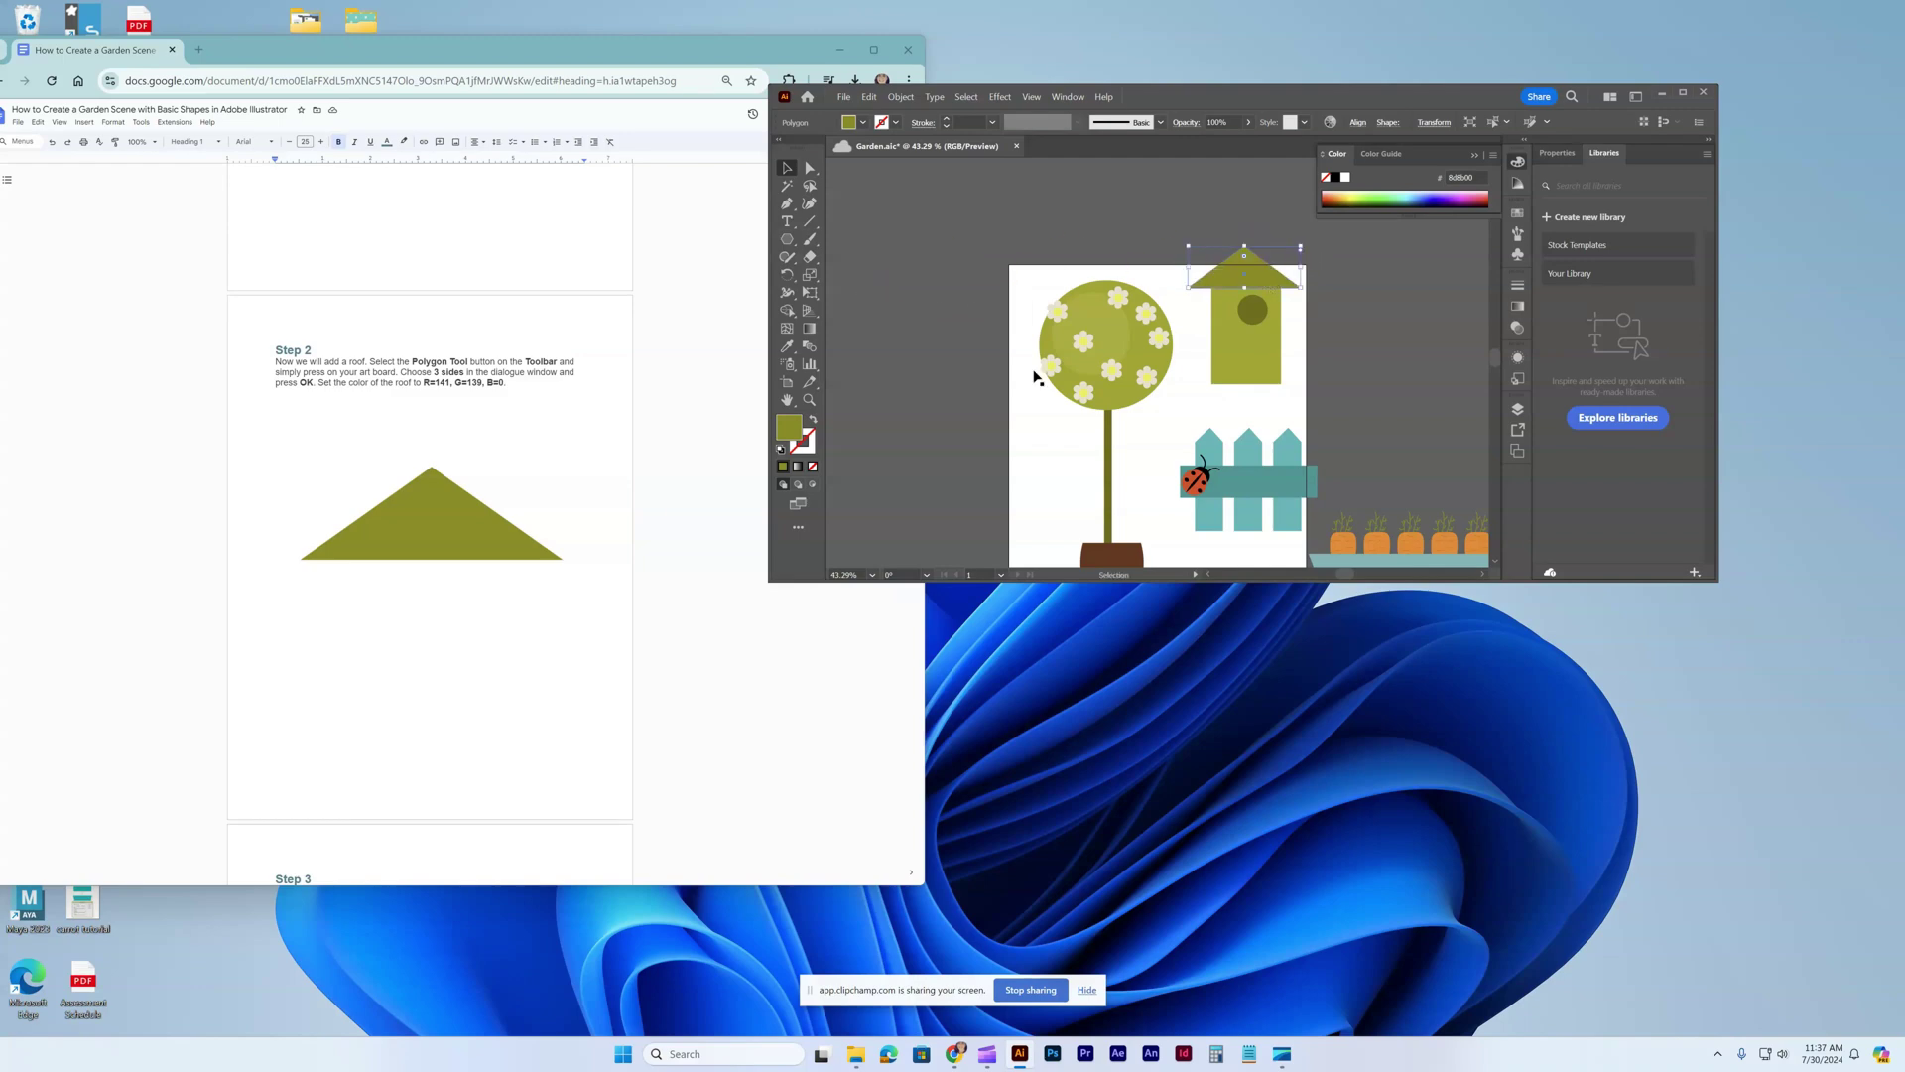
Draw a tall thin rectangle beside the artboard for the birdhouse pole.
{"action": "scroll", "coordinate": [572, 500], "scroll_direction": "down", "scroll_amount": 5}
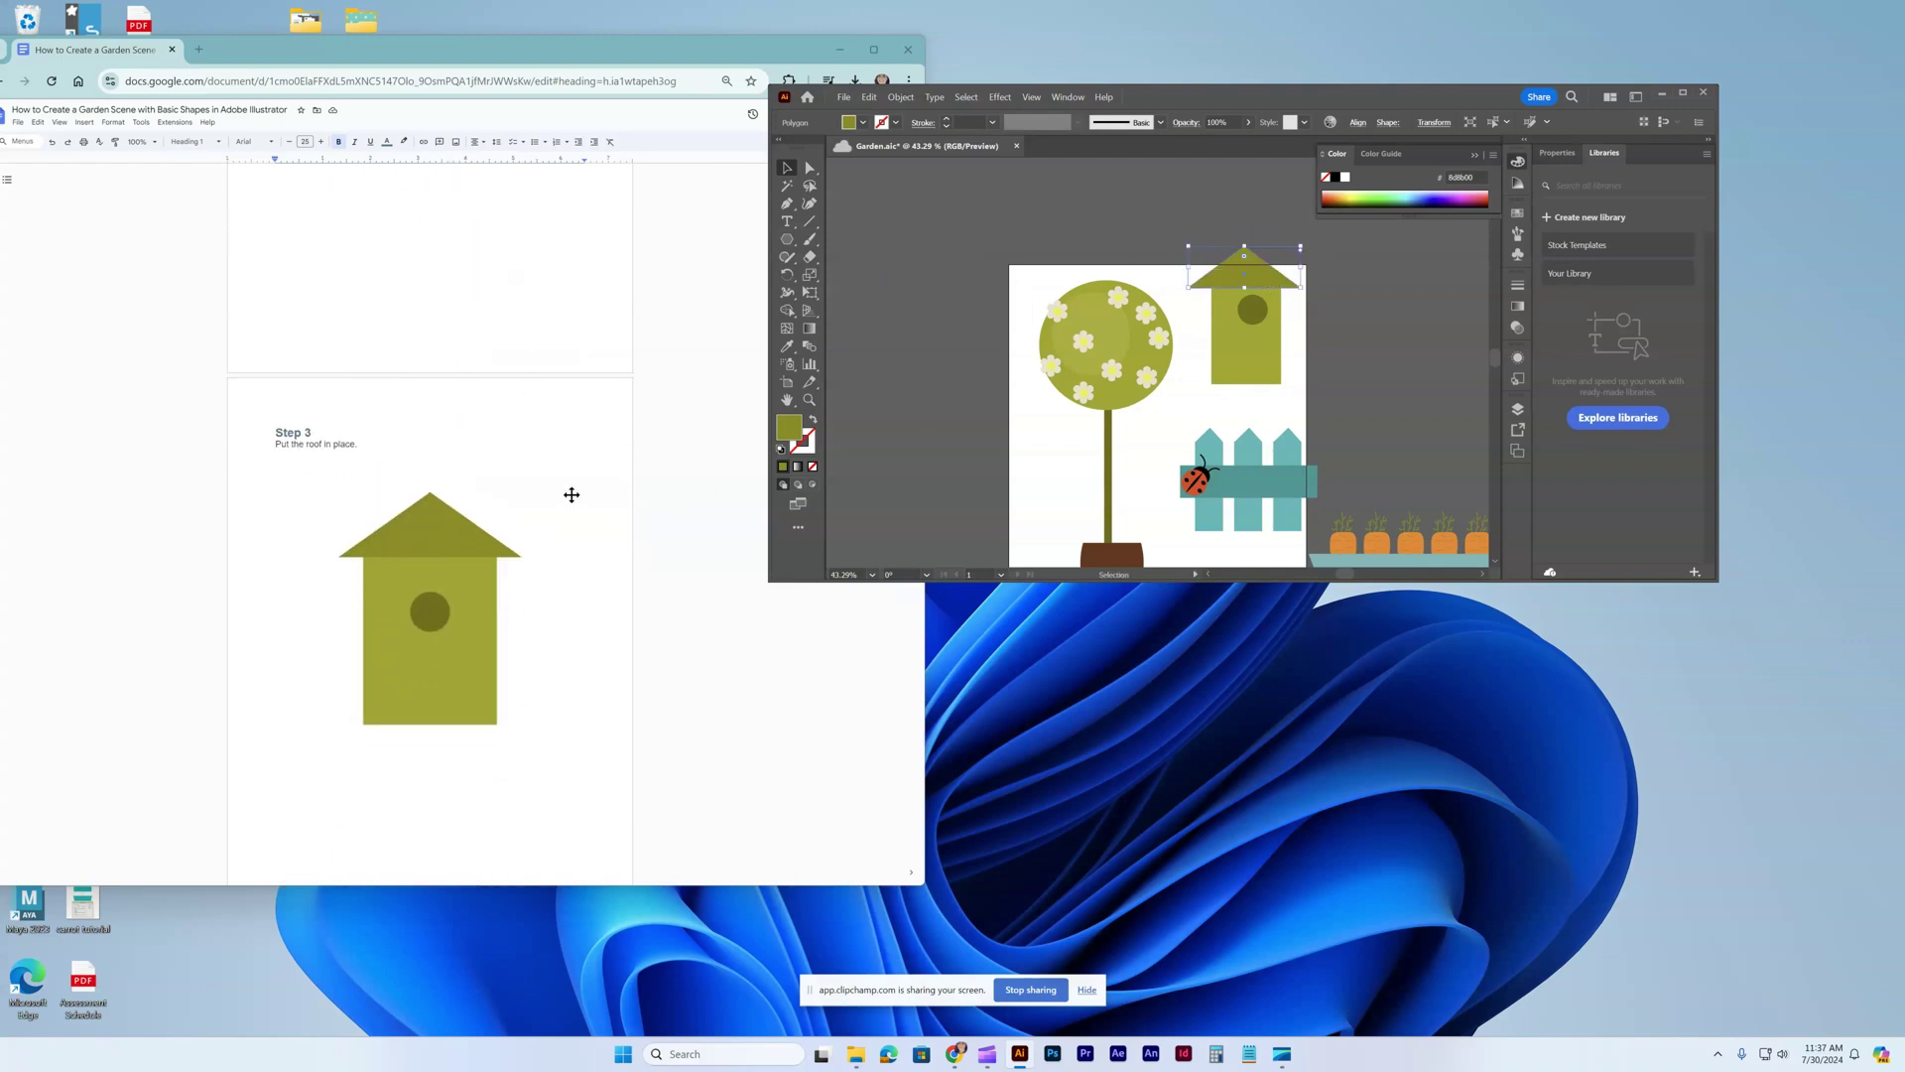
{"action": "scroll", "coordinate": [571, 494], "scroll_direction": "down", "scroll_amount": 6}
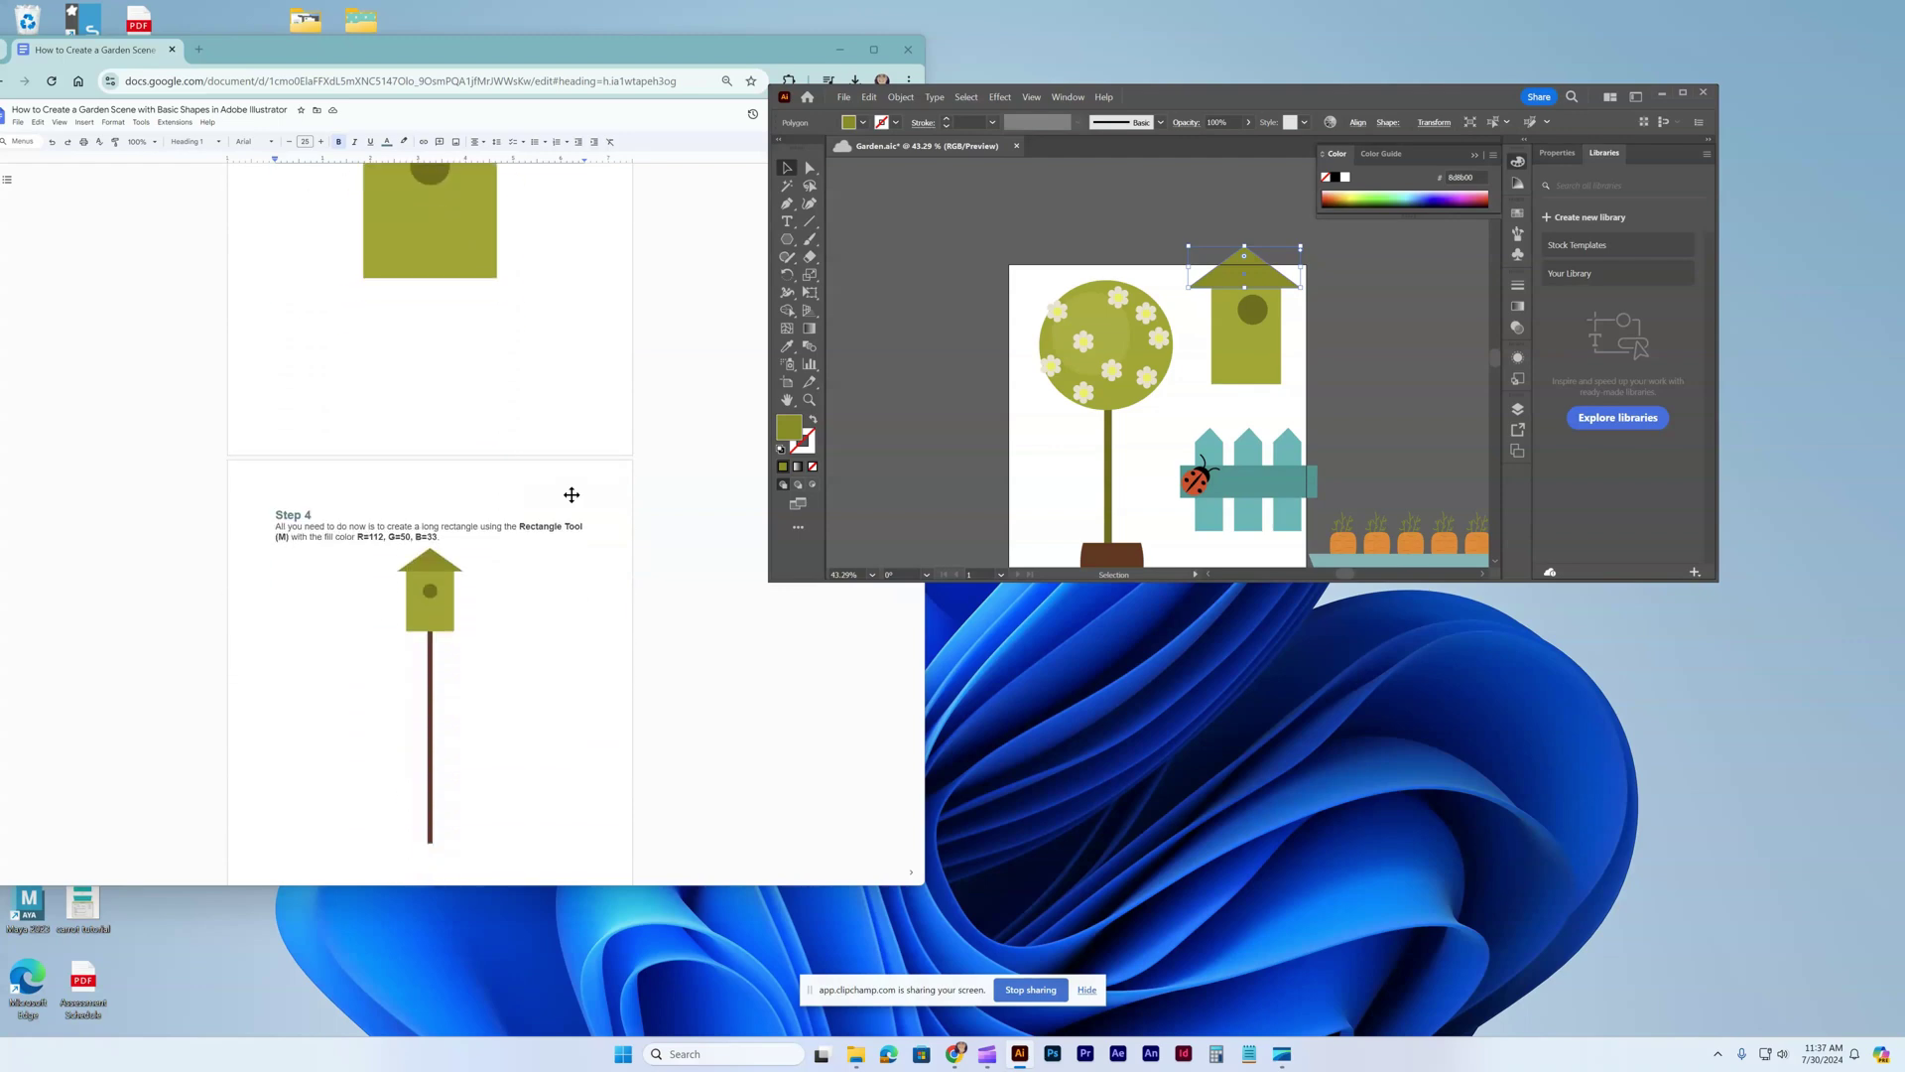
{"action": "scroll", "coordinate": [572, 495], "scroll_direction": "down", "scroll_amount": 1}
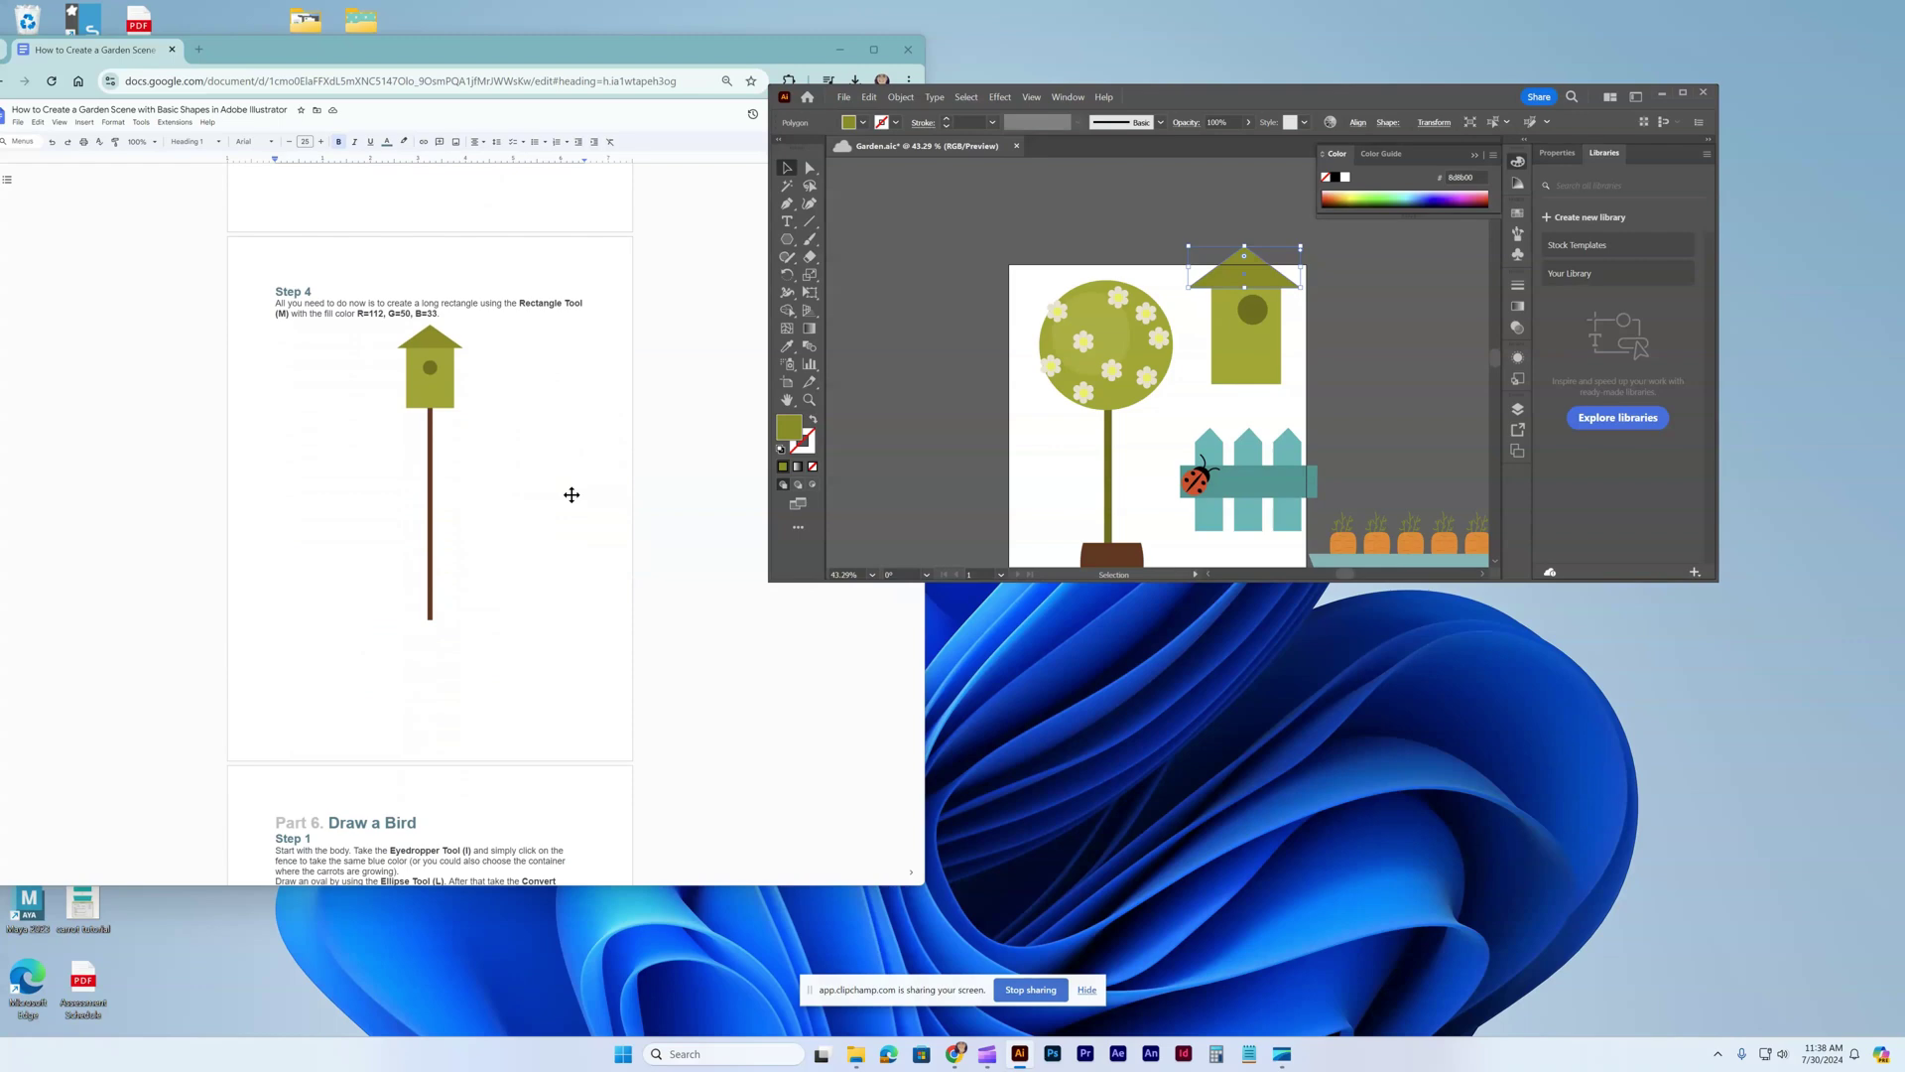
{"action": "left_click", "coordinate": [785, 240]}
{"action": "left_click", "coordinate": [786, 240]}
{"action": "left_click", "coordinate": [844, 238]}
{"action": "left_click_drag", "start_coordinate": [873, 238], "coordinate": [880, 484]}
Fill the pole brown R112, G50, B33.
{"action": "double_click", "coordinate": [789, 429]}
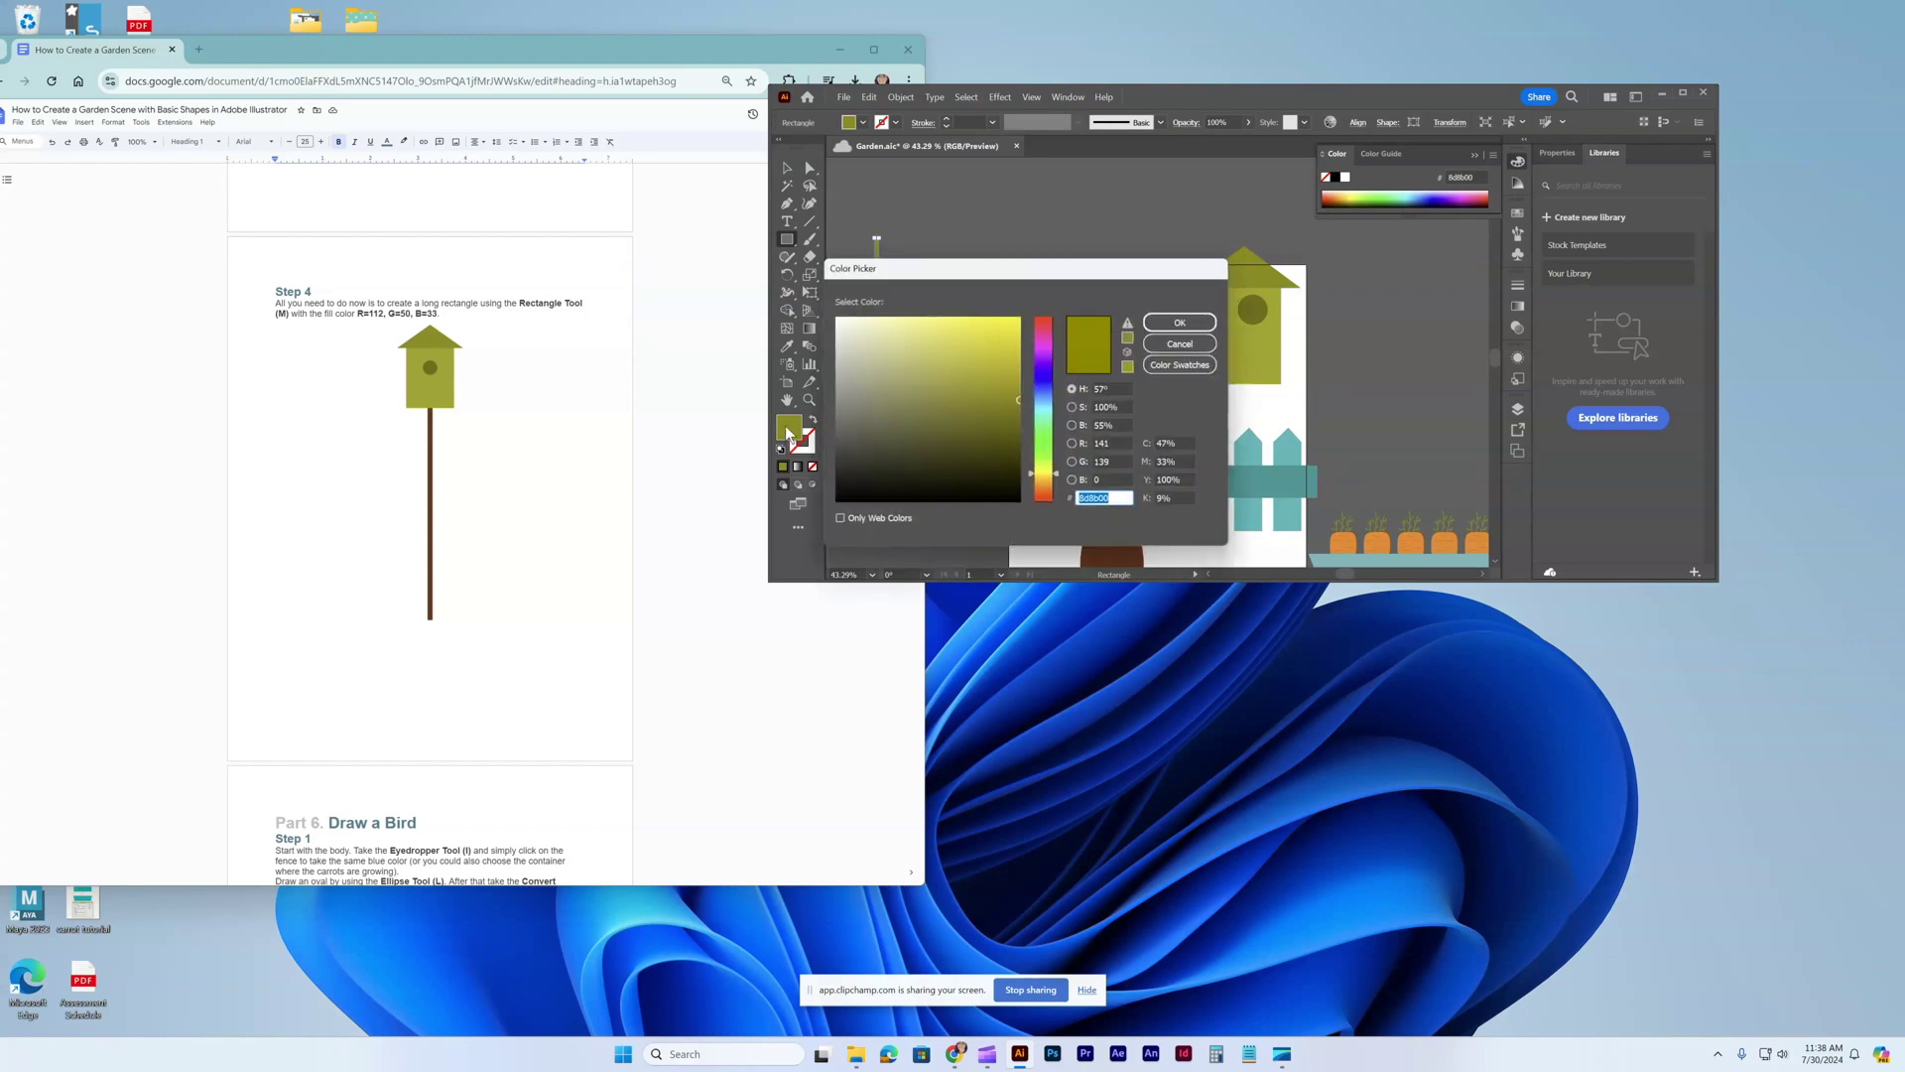
{"action": "double_click", "coordinate": [1105, 444]}
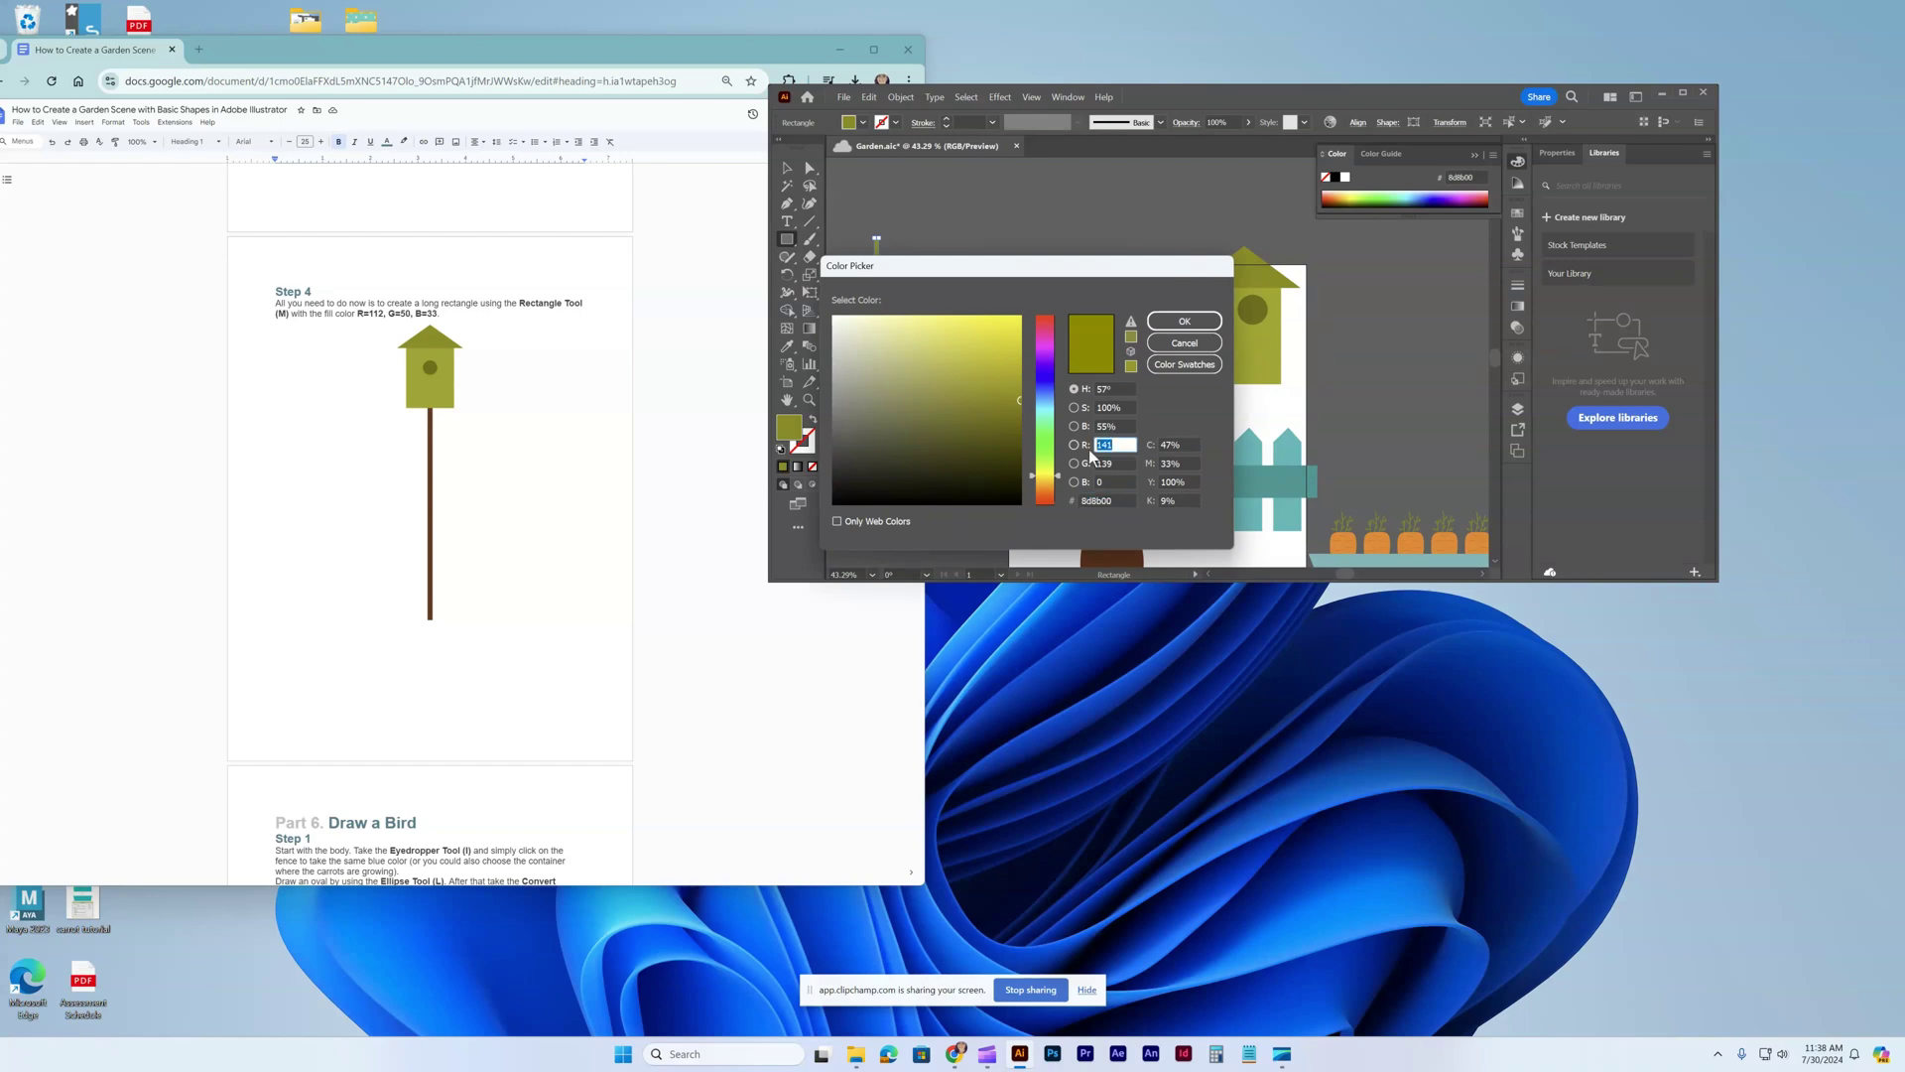
{"action": "type", "text": "112"}
{"action": "key", "text": "Tab"}
{"action": "type", "text": "50"}
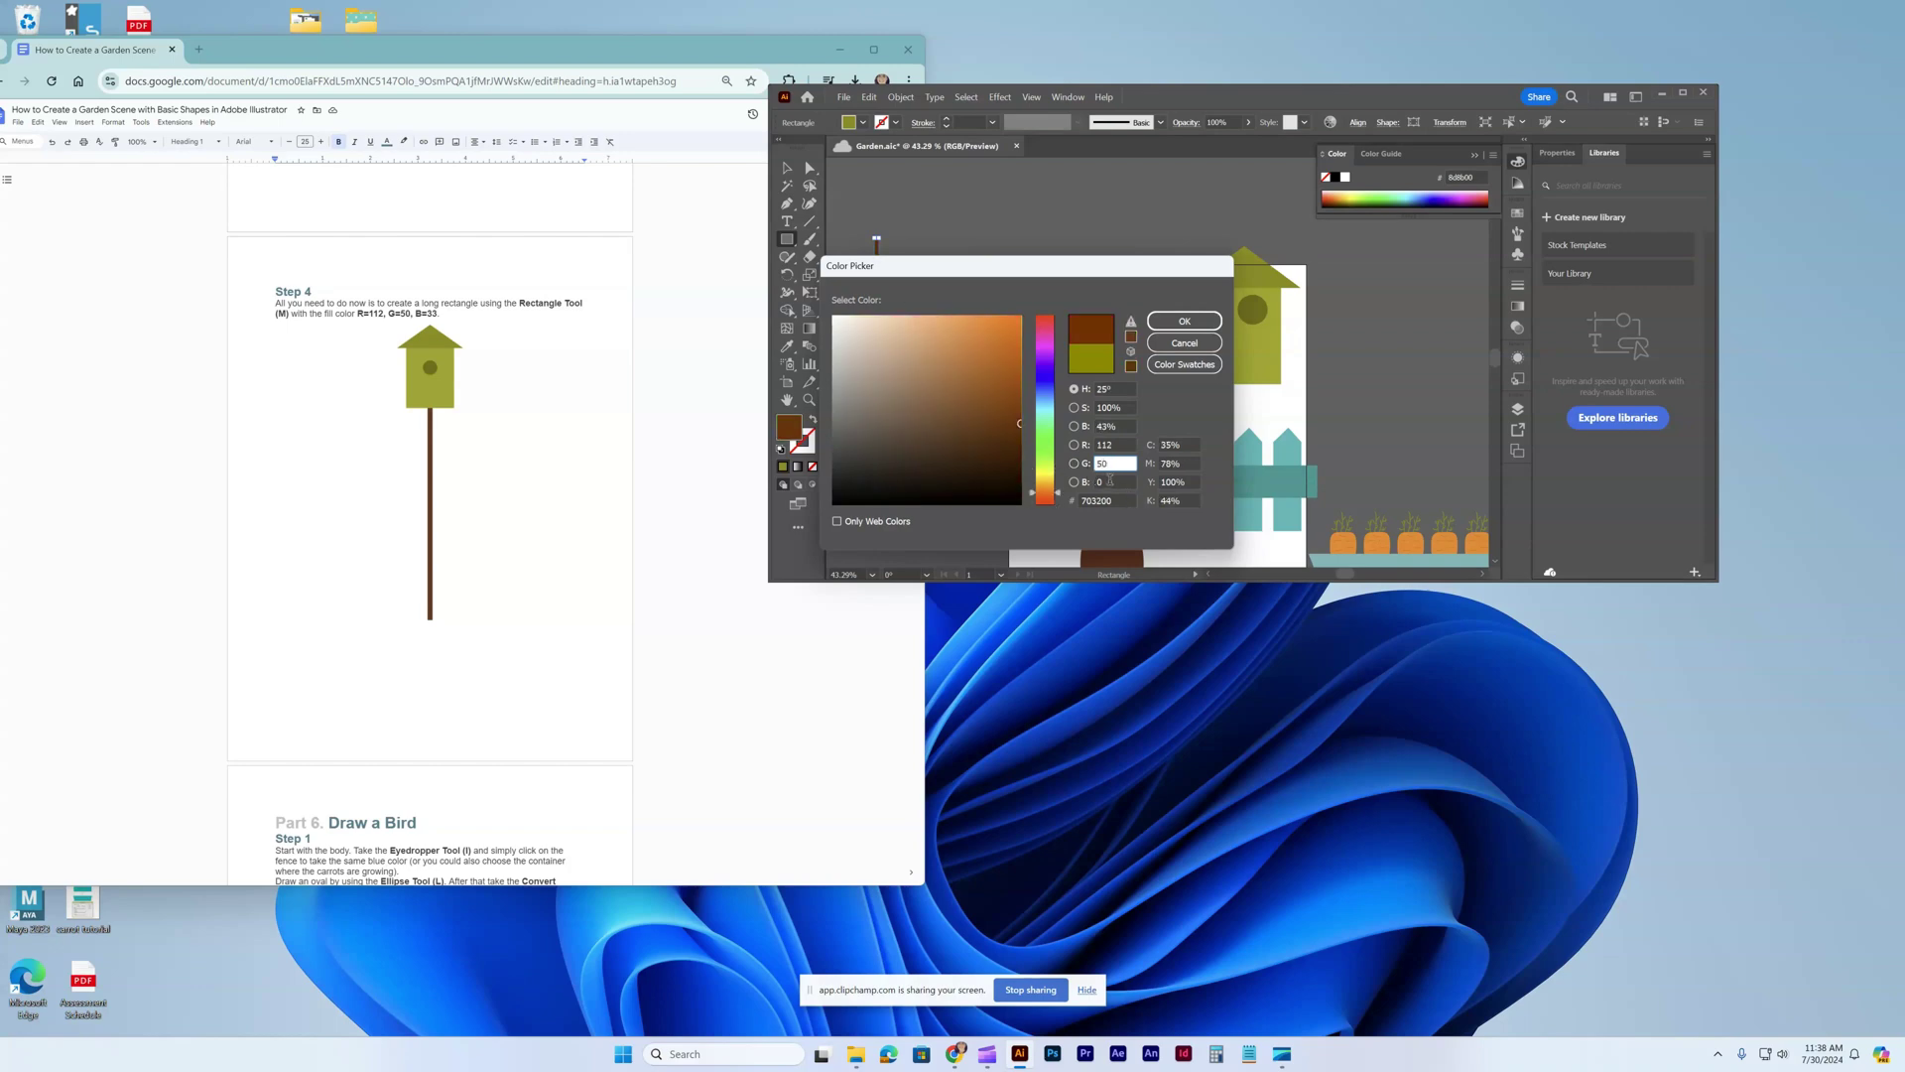
{"action": "key", "text": "Tab"}
{"action": "type", "text": "2"}
{"action": "type", "text": "33"}
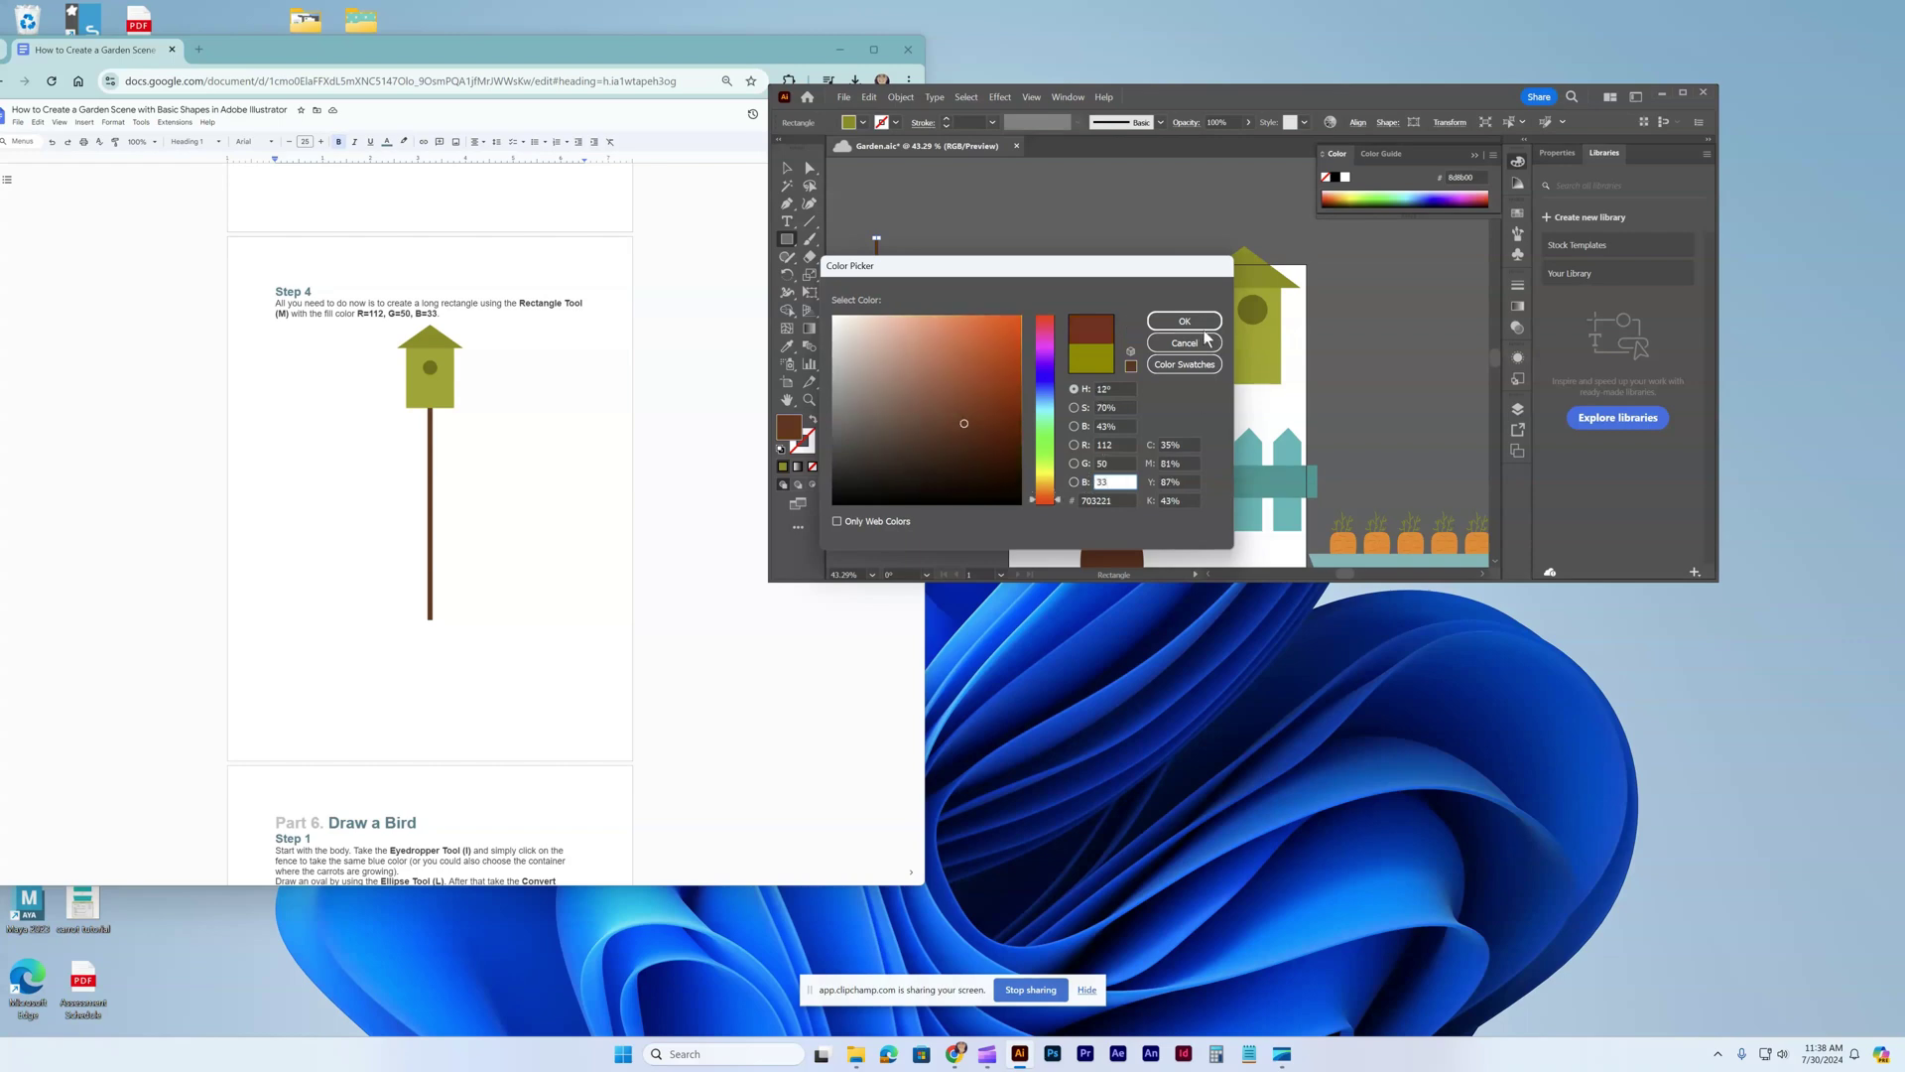
{"action": "left_click", "coordinate": [1184, 320]}
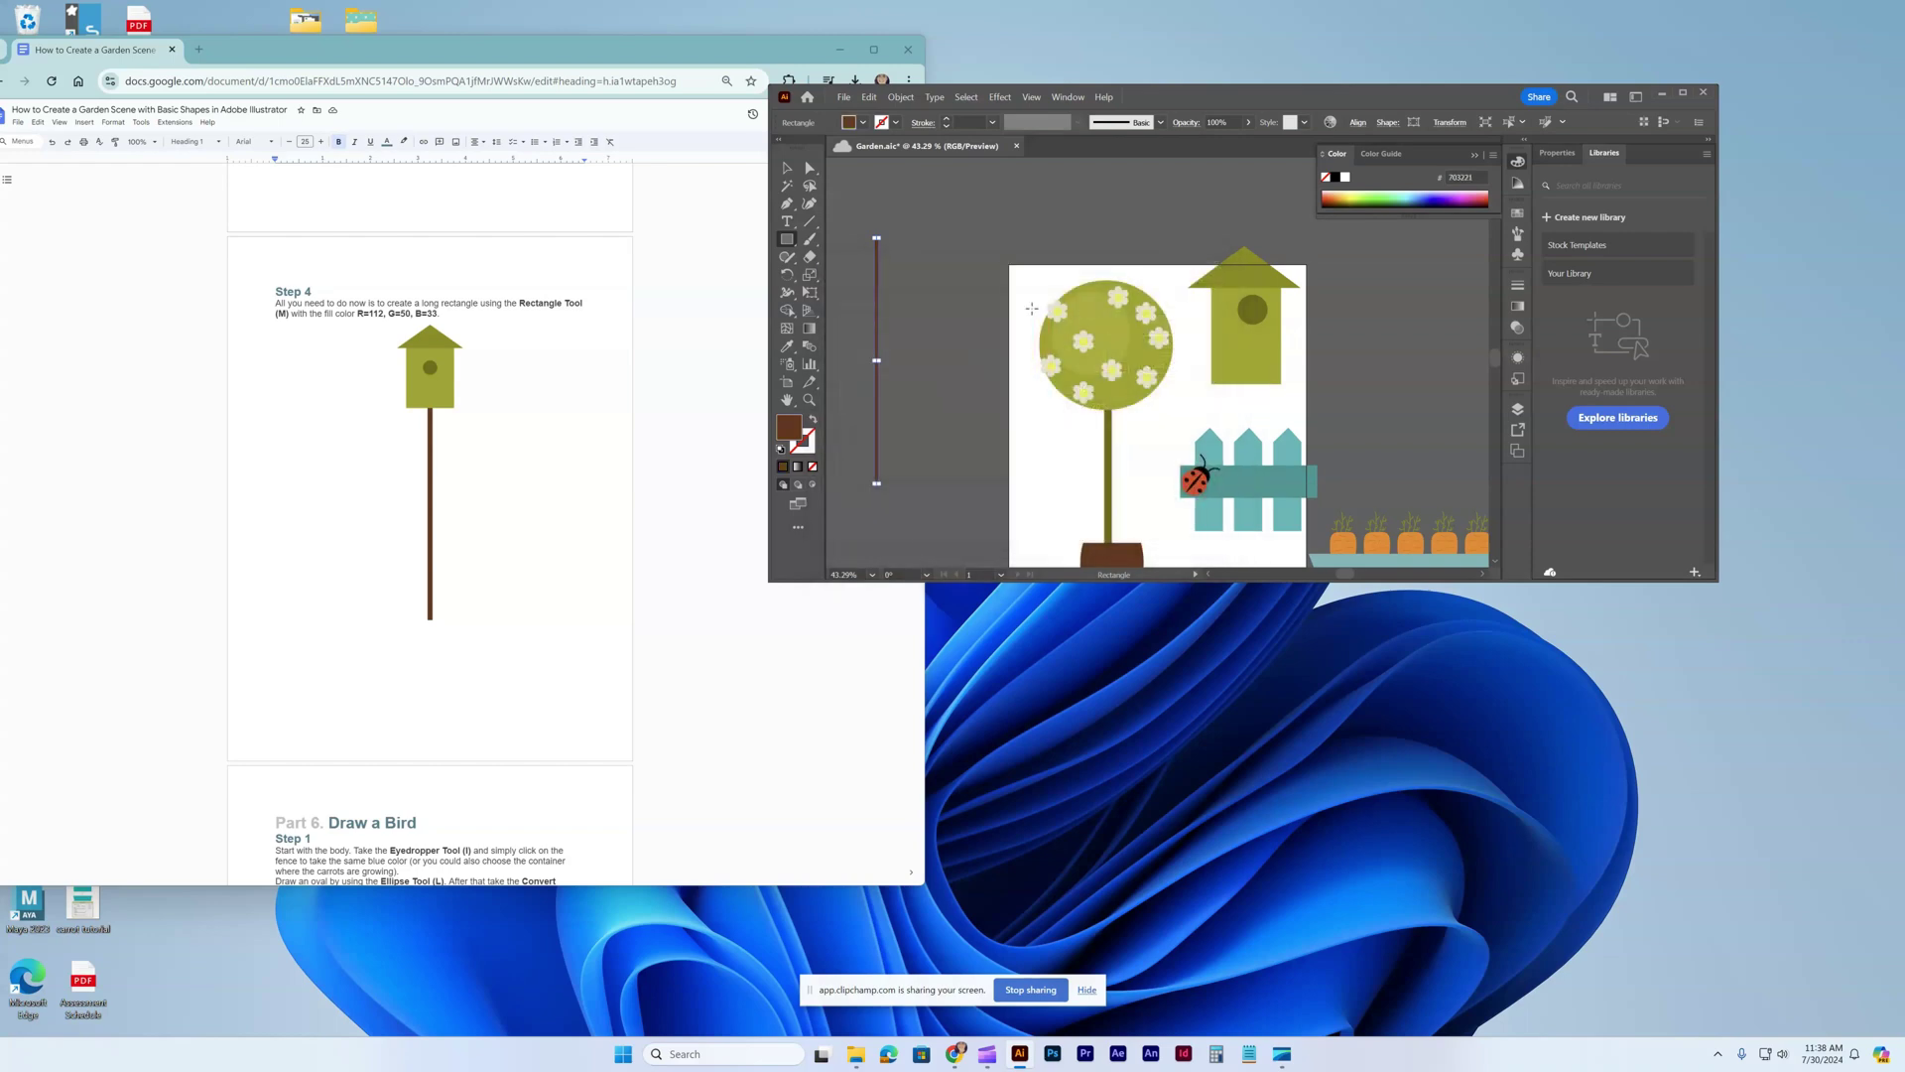
{"action": "left_click", "coordinate": [787, 168]}
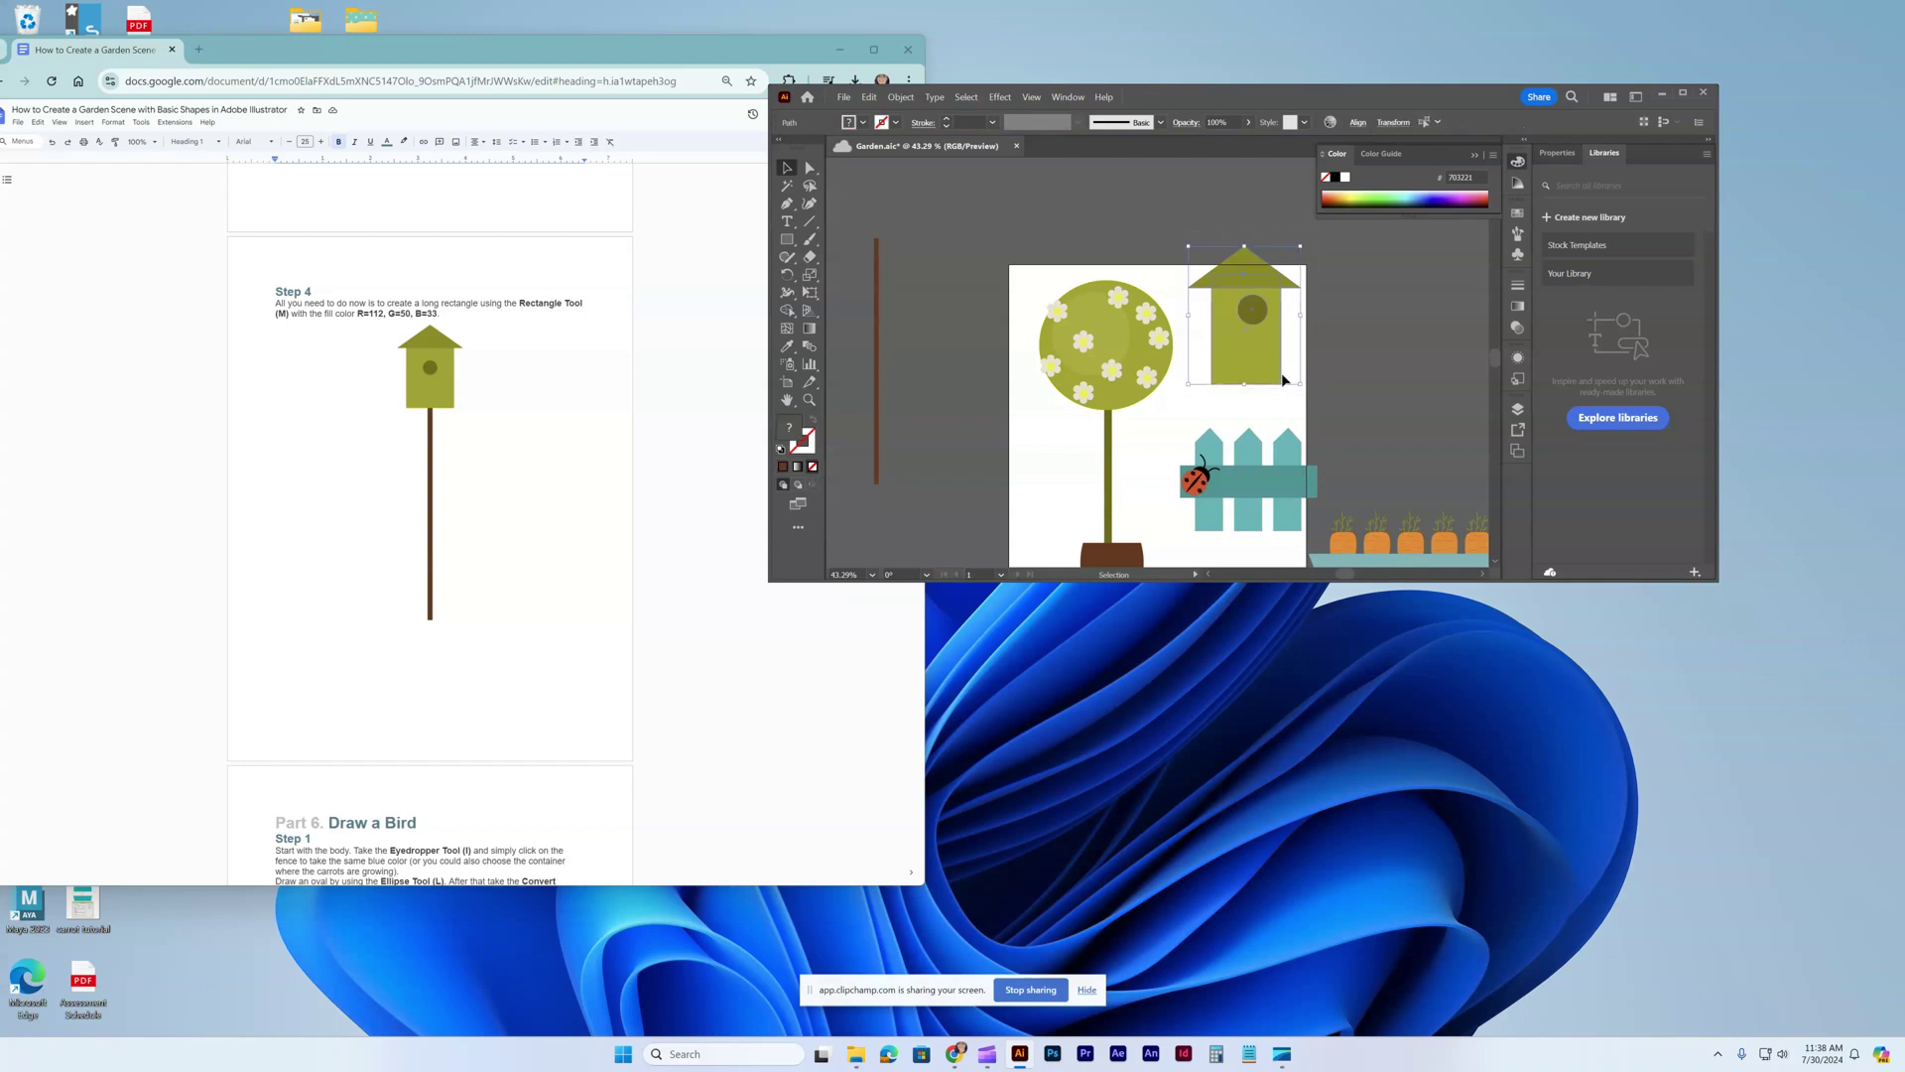
Move the birdhouse onto the top of the pole and send the pole to the back.
{"action": "left_click_drag", "start_coordinate": [1254, 377], "coordinate": [884, 263]}
{"action": "right_click", "coordinate": [877, 295]}
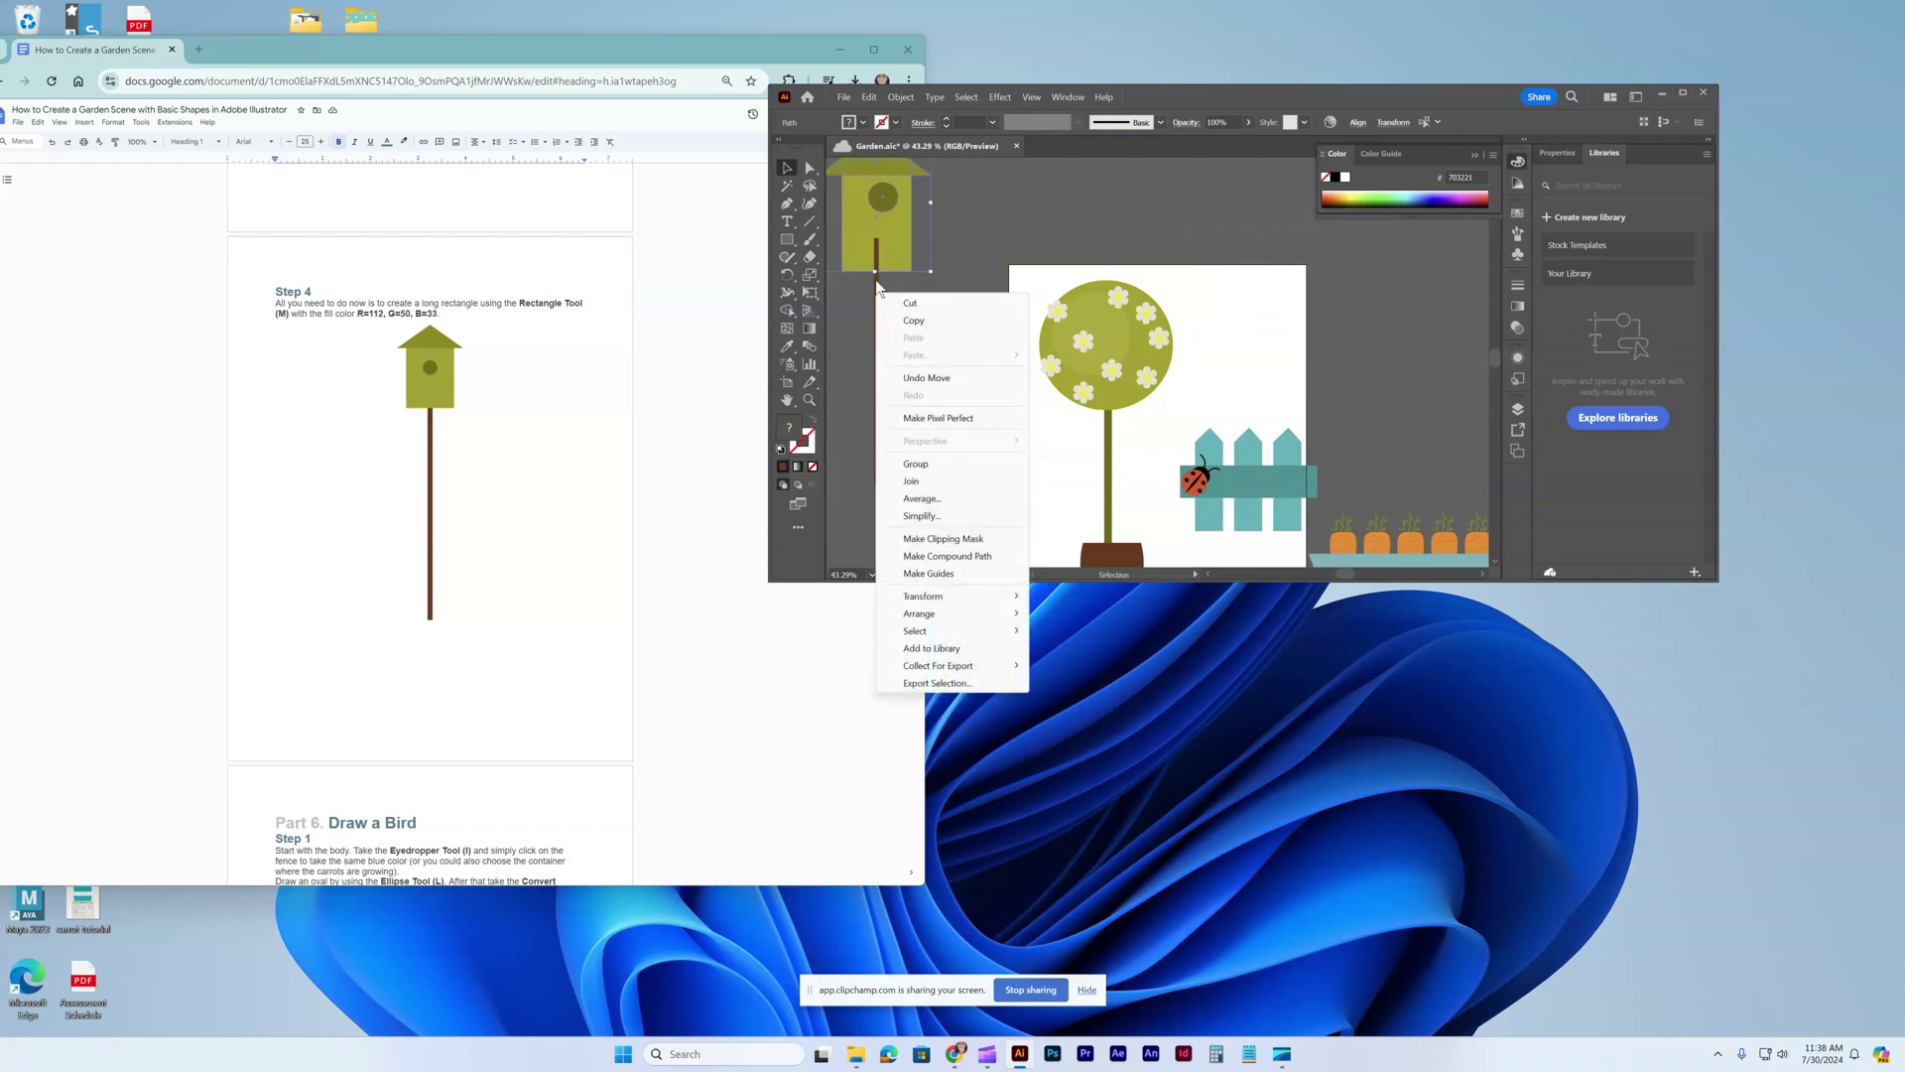
{"action": "left_click", "coordinate": [875, 285]}
{"action": "right_click", "coordinate": [875, 284]}
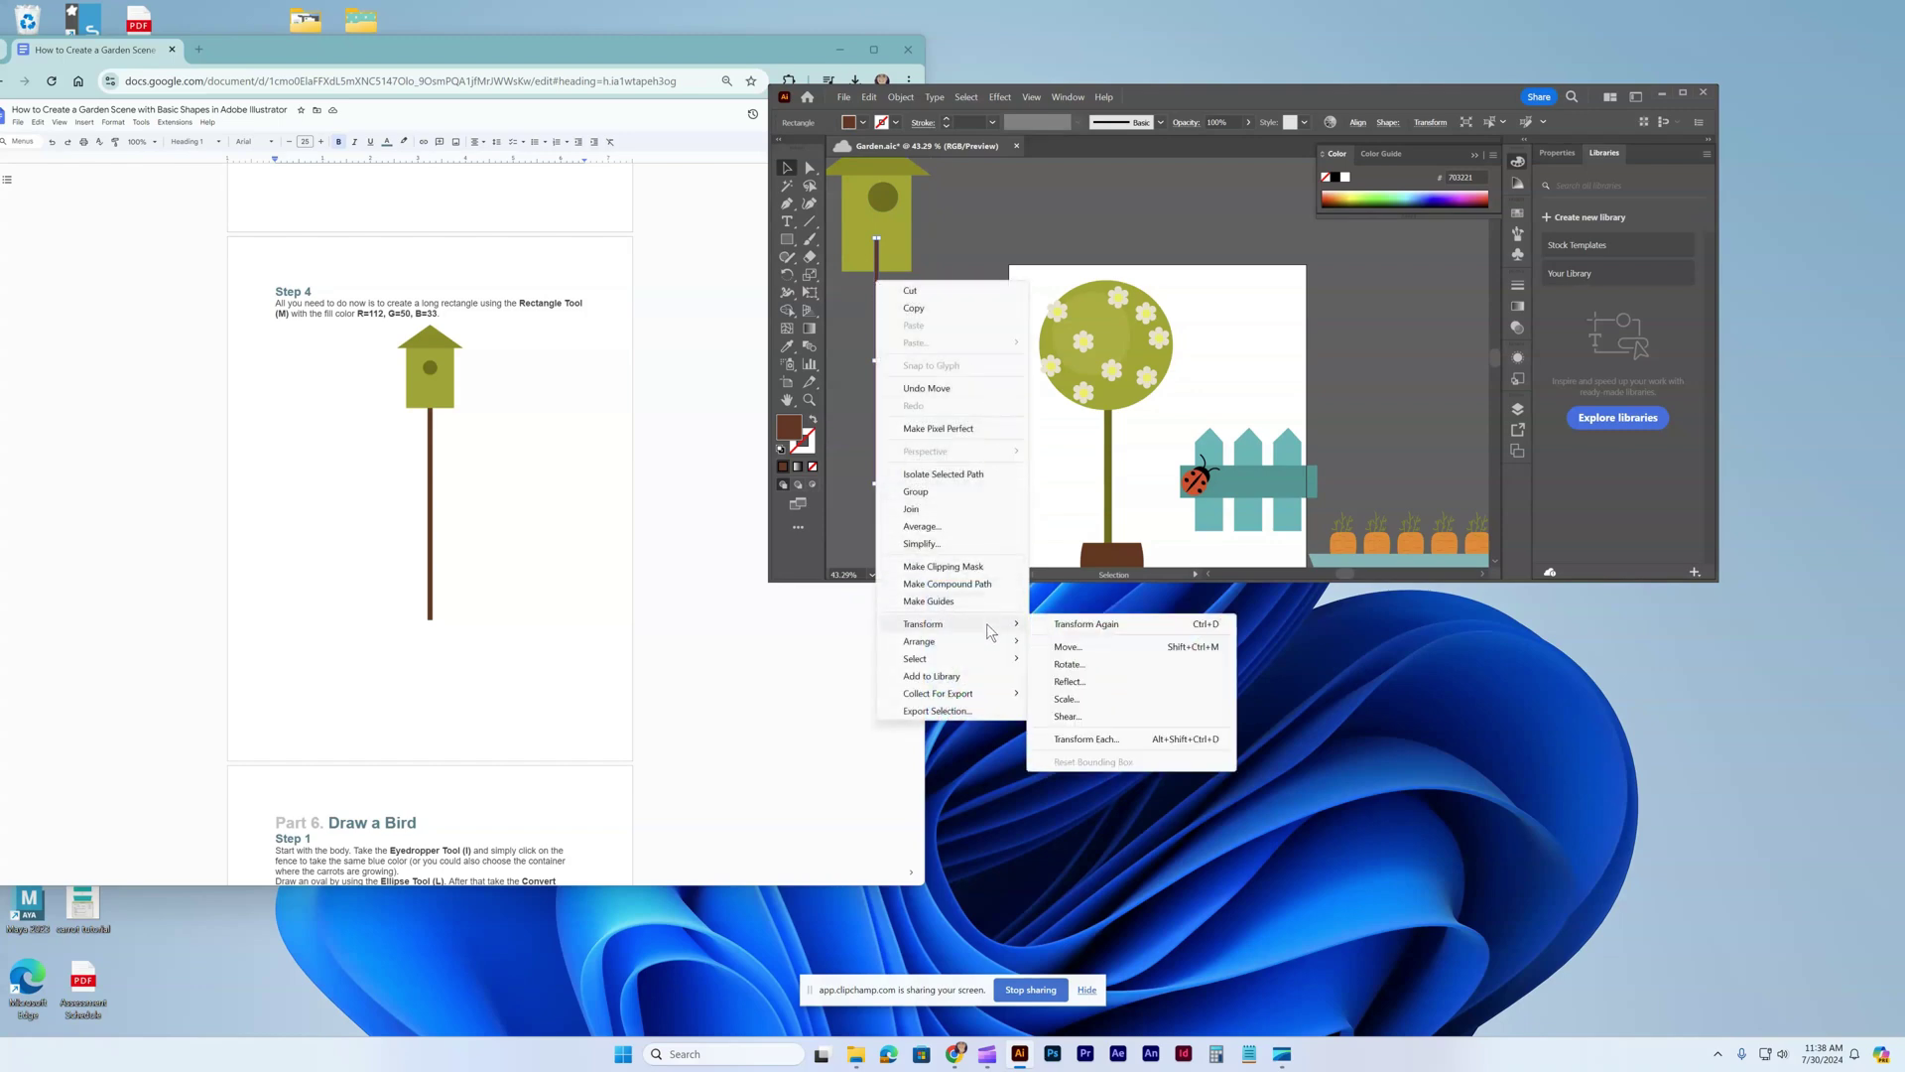
{"action": "mouse_move", "coordinate": [988, 643]}
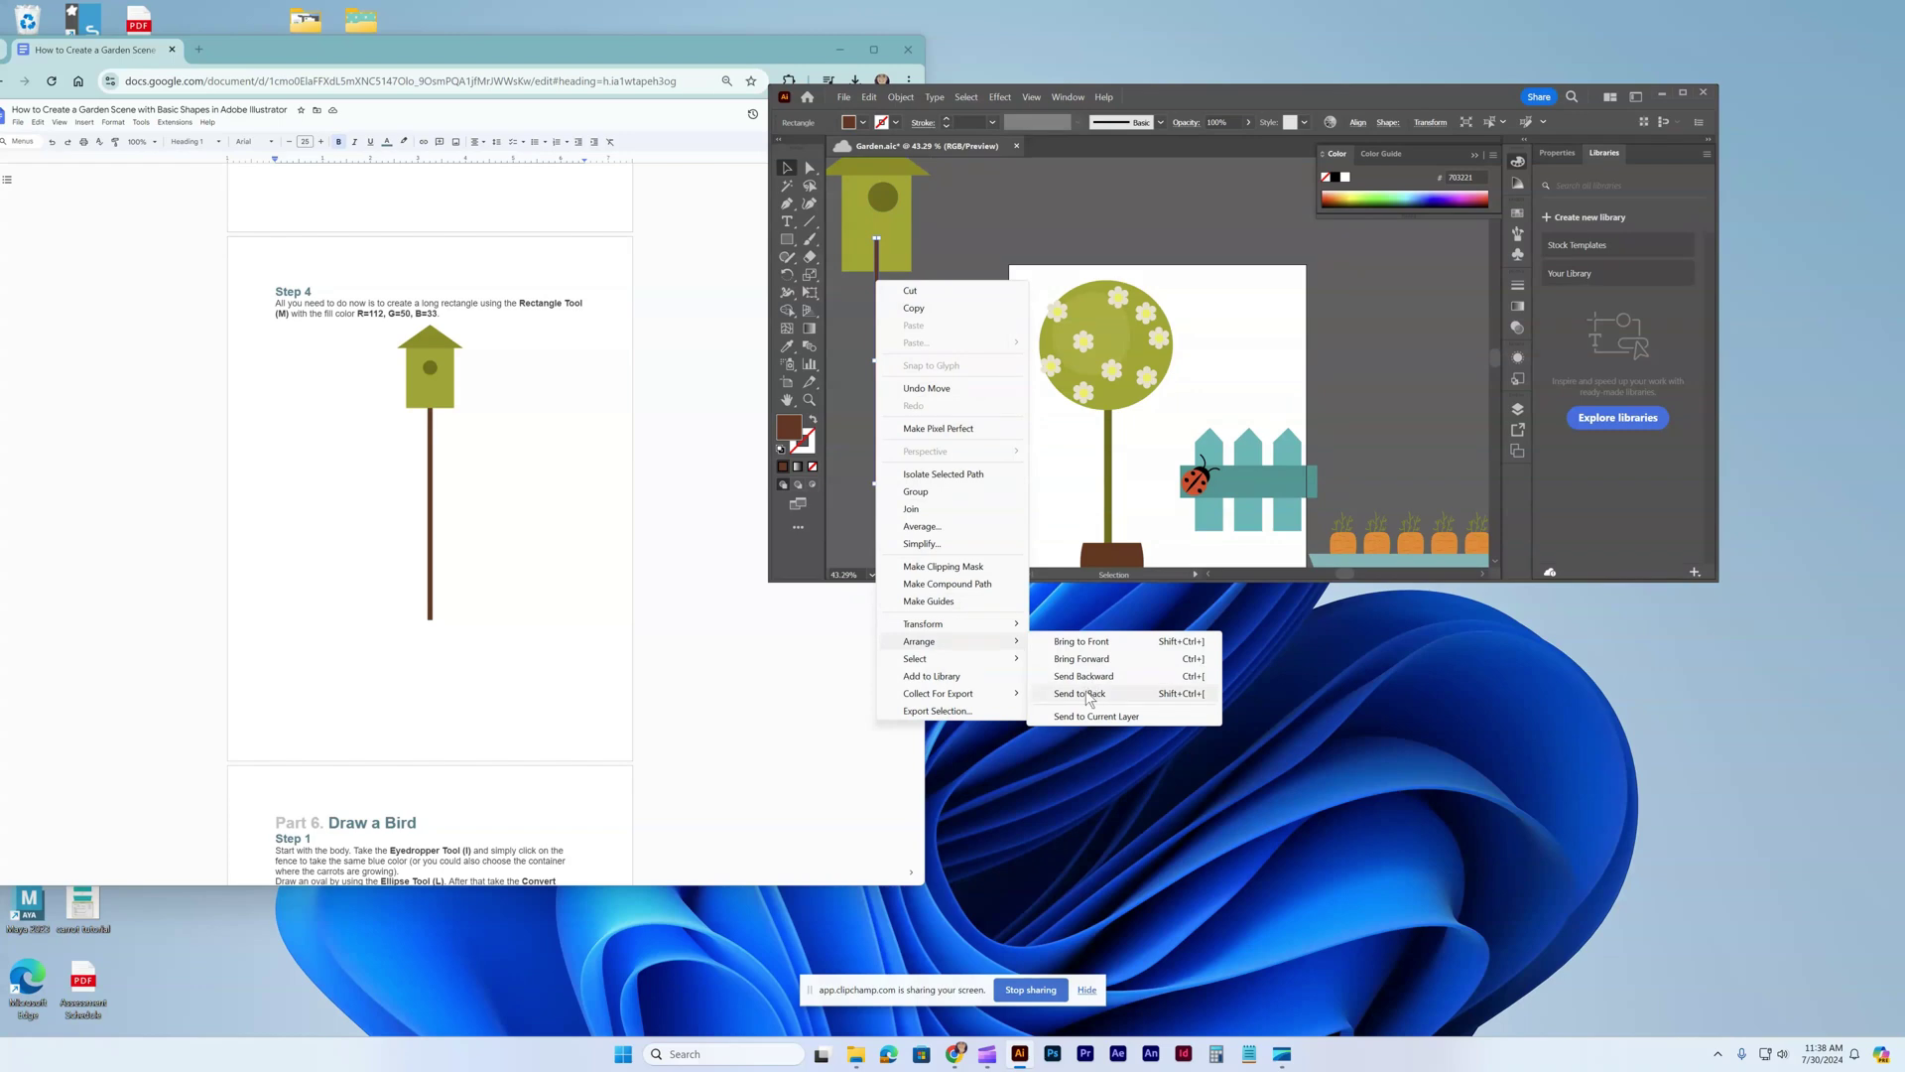
{"action": "left_click", "coordinate": [1086, 694]}
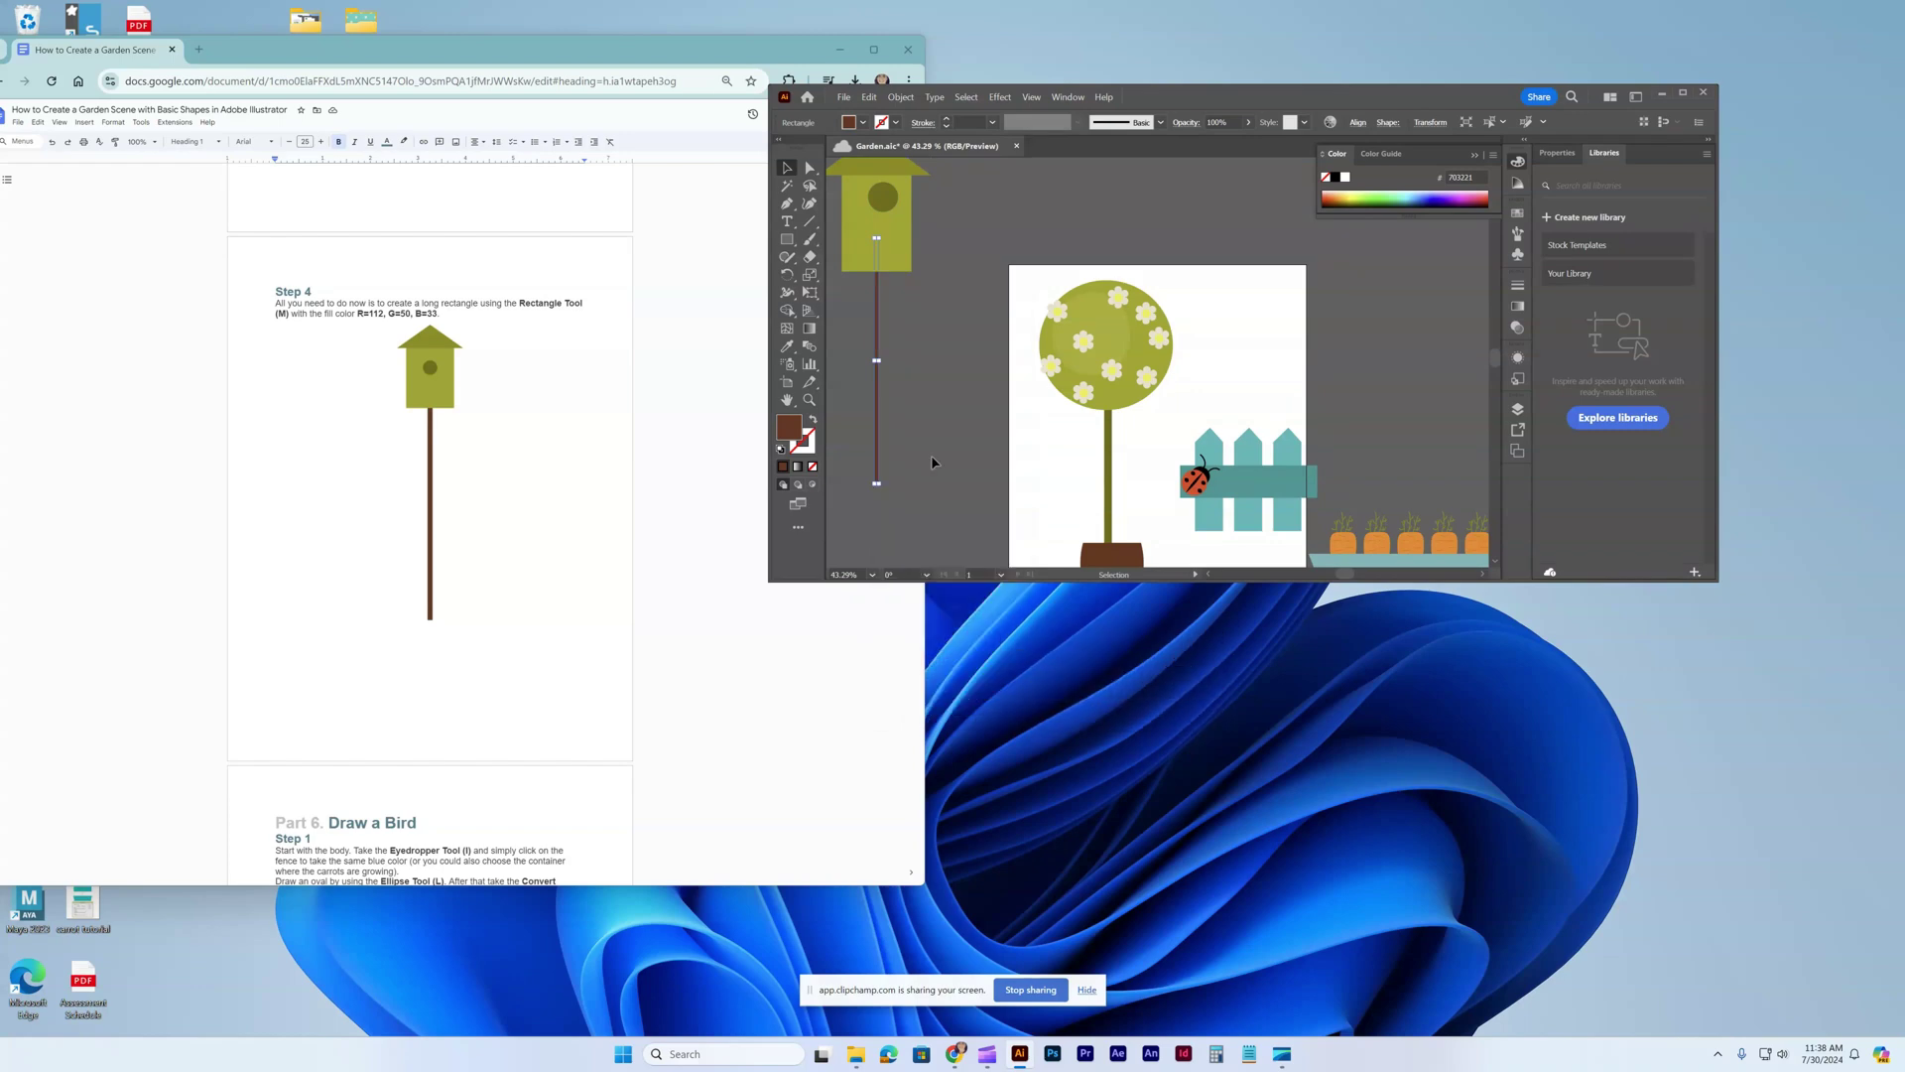
{"action": "left_click", "coordinate": [950, 399]}
Scale the birdhouse down to suit the pole.
{"action": "scroll", "coordinate": [950, 399], "scroll_direction": "up", "scroll_amount": 2}
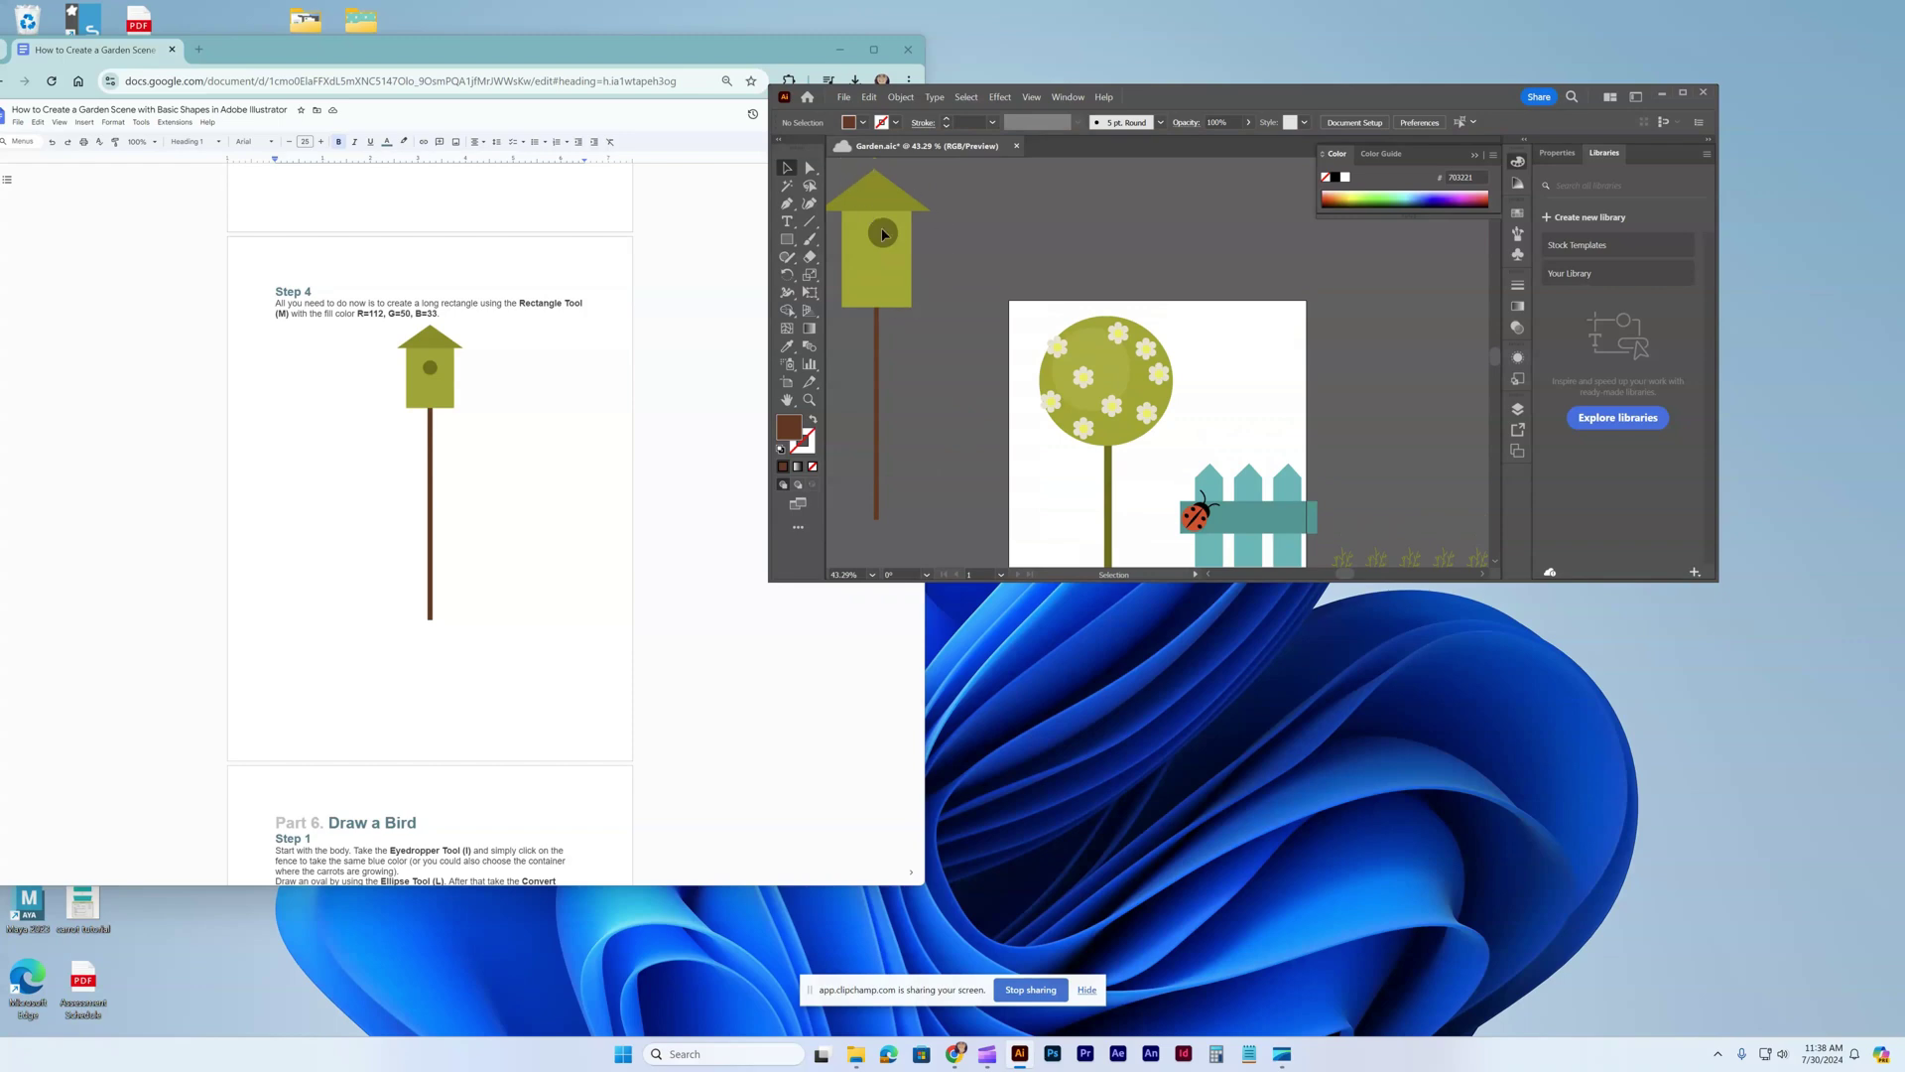
{"action": "key", "text": "ctrl+z"}
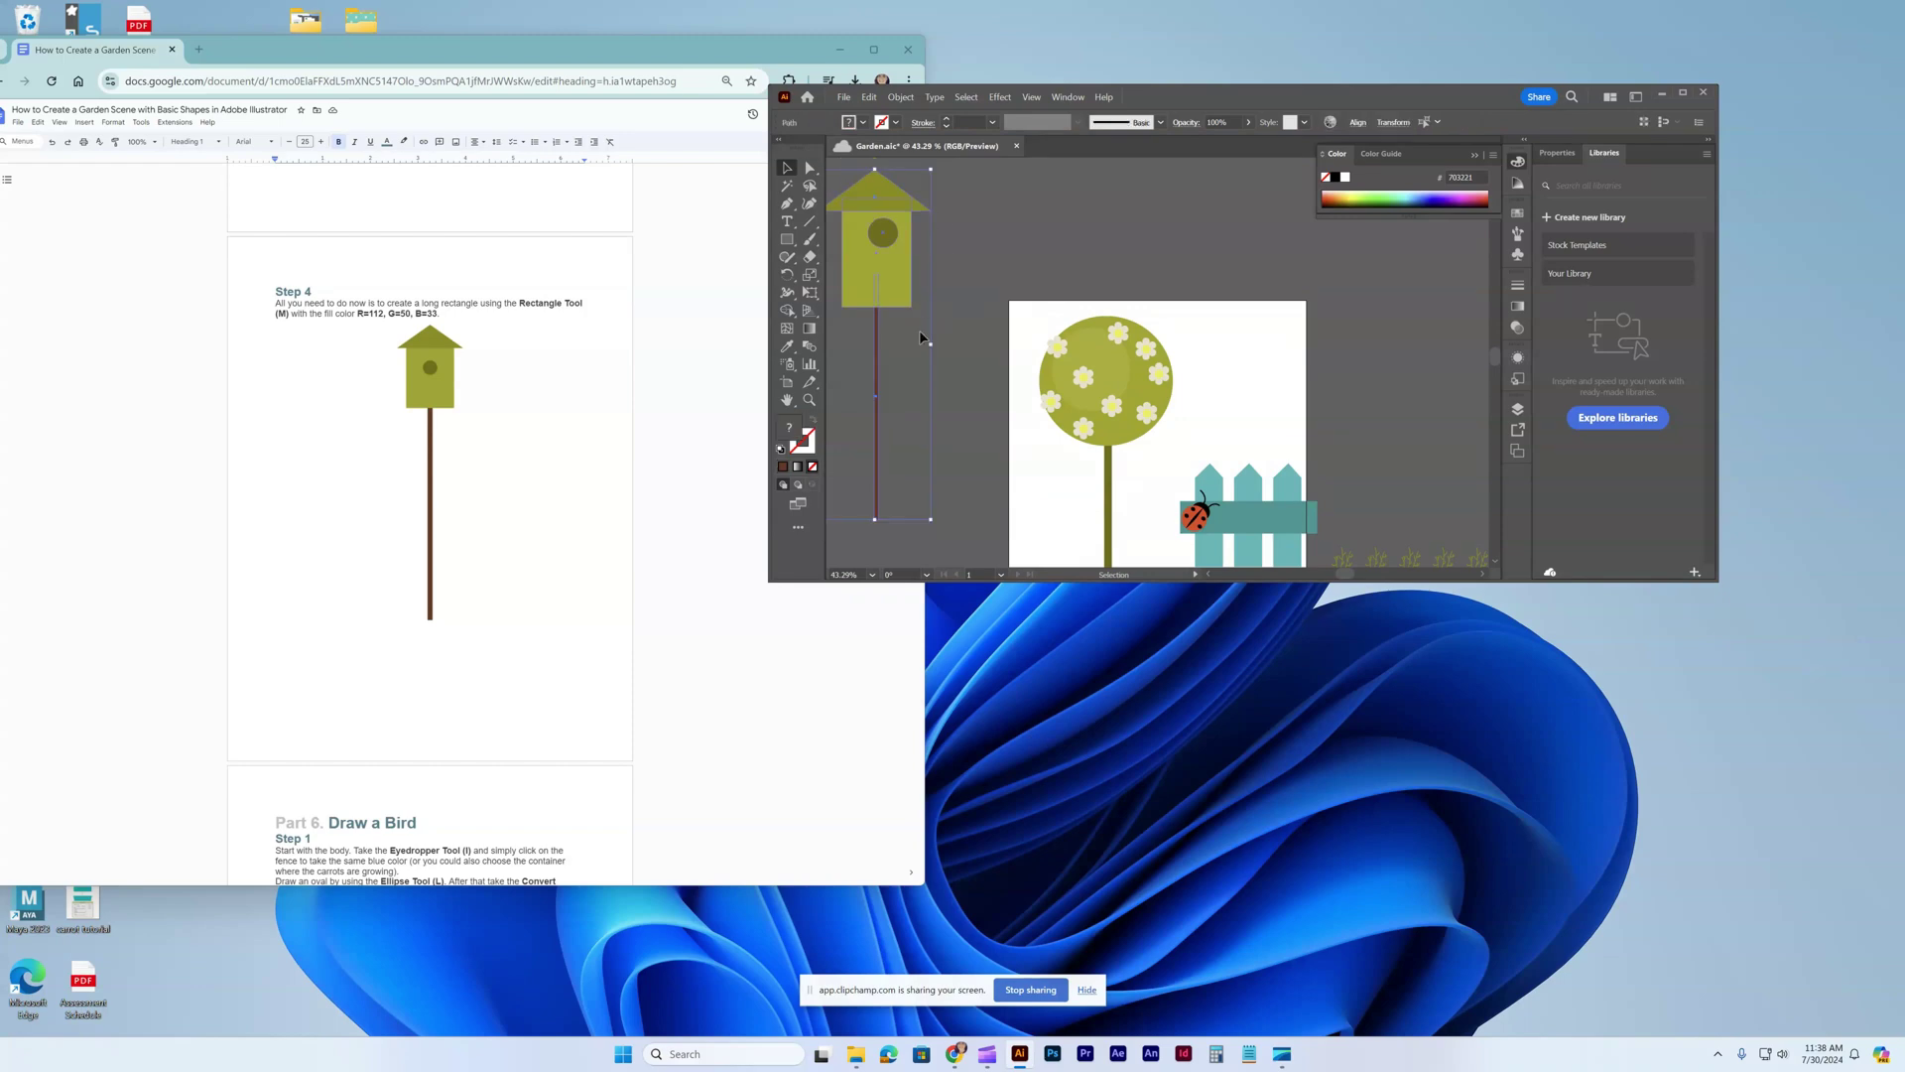
{"action": "key", "text": "ctrl+z"}
{"action": "left_click_drag", "start_coordinate": [931, 306], "coordinate": [888, 296]}
{"action": "left_click", "coordinate": [944, 204]}
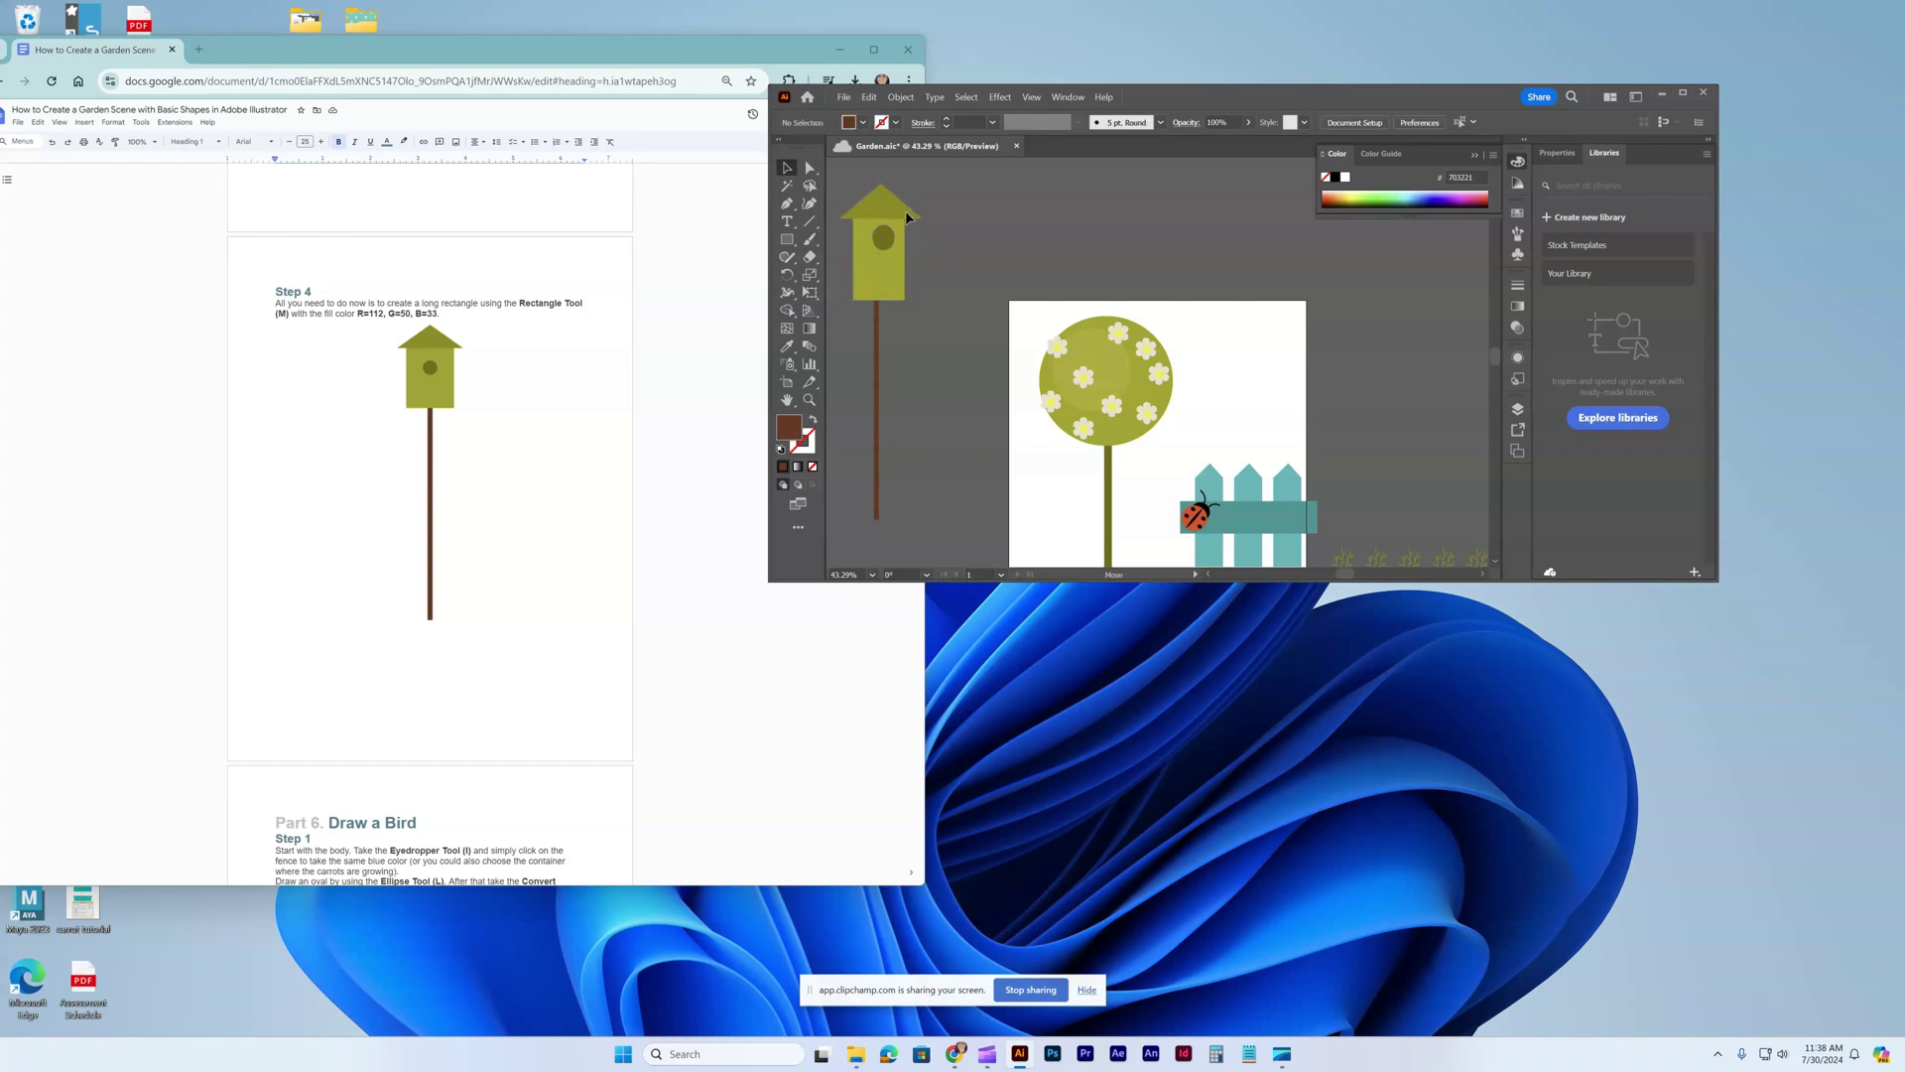
{"action": "left_click", "coordinate": [904, 217]}
Draw an oval beside the artboard and give it the fence's teal using the Eyedropper.
{"action": "scroll", "coordinate": [567, 601], "scroll_direction": "down", "scroll_amount": 4}
{"action": "scroll", "coordinate": [567, 600], "scroll_direction": "down", "scroll_amount": 2}
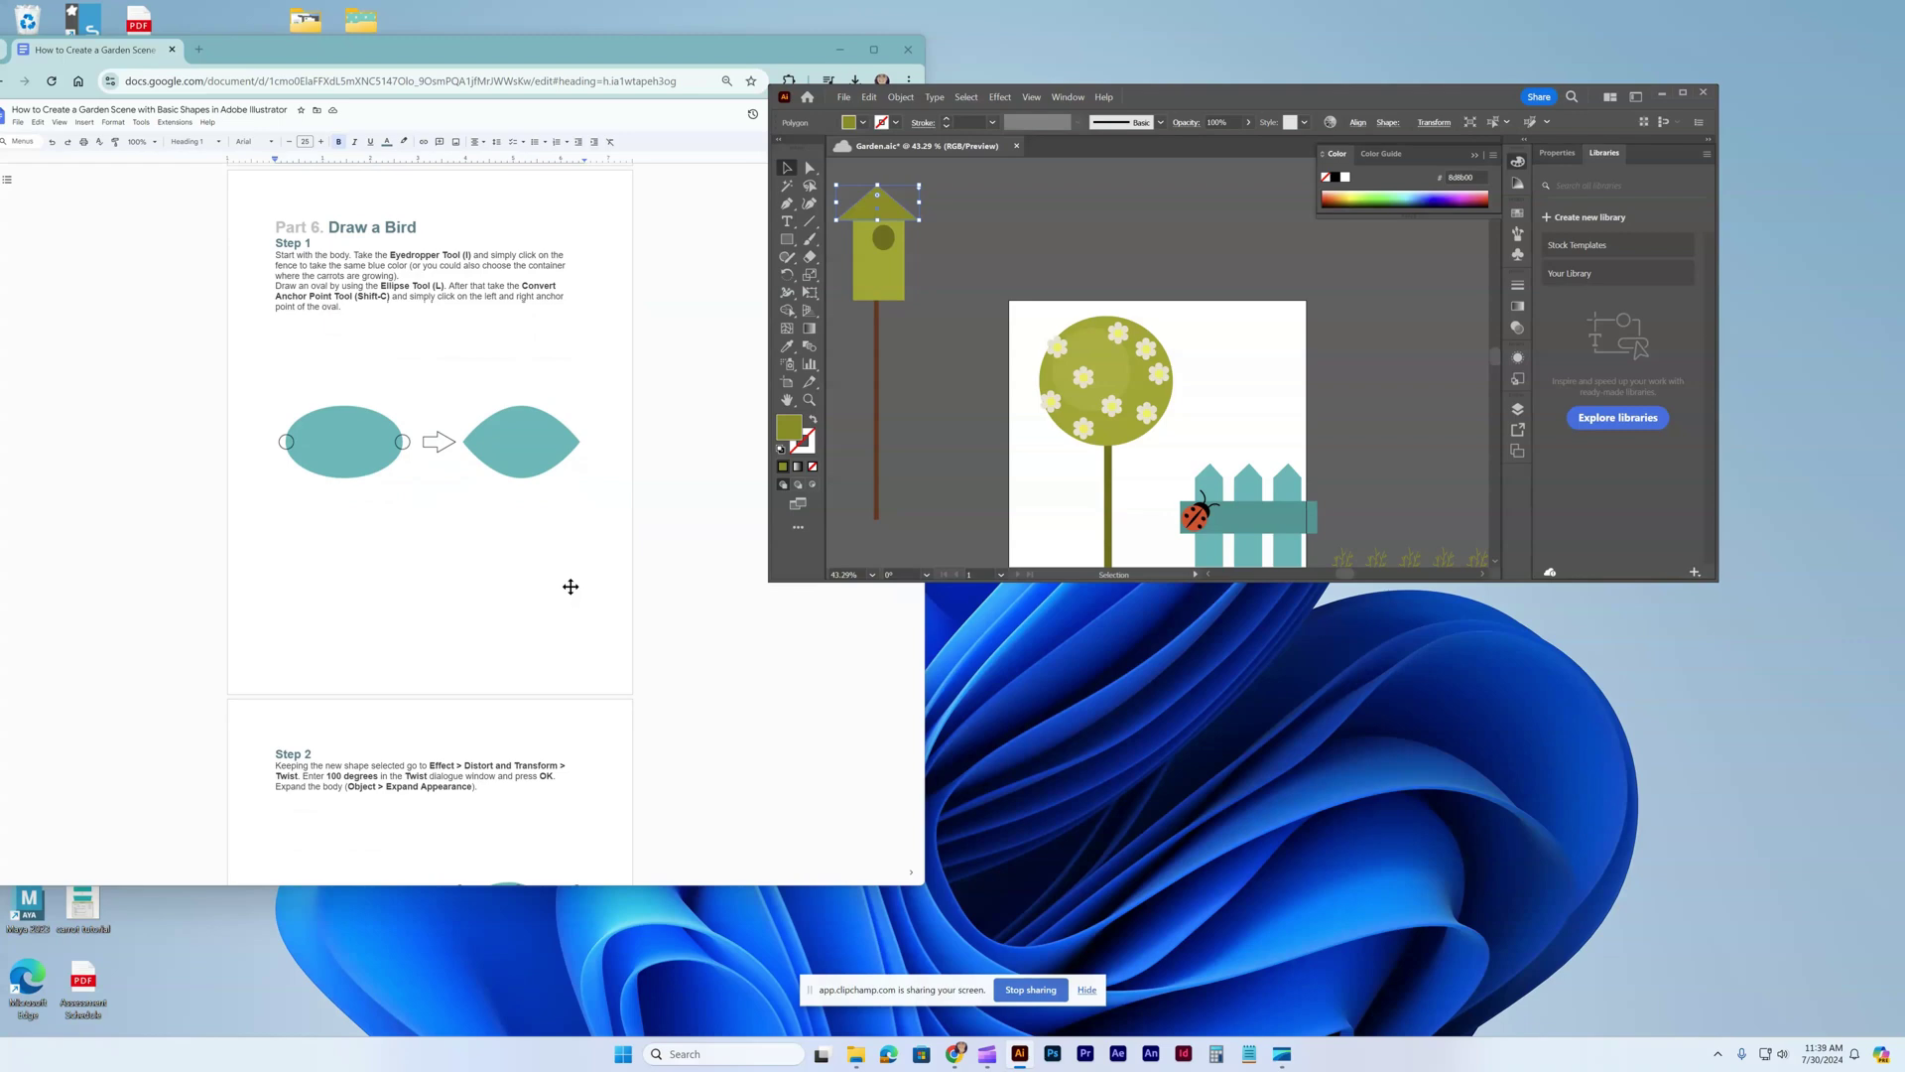
{"action": "left_click_drag", "start_coordinate": [787, 240], "coordinate": [855, 276]}
{"action": "left_click_drag", "start_coordinate": [1011, 199], "coordinate": [1150, 257]}
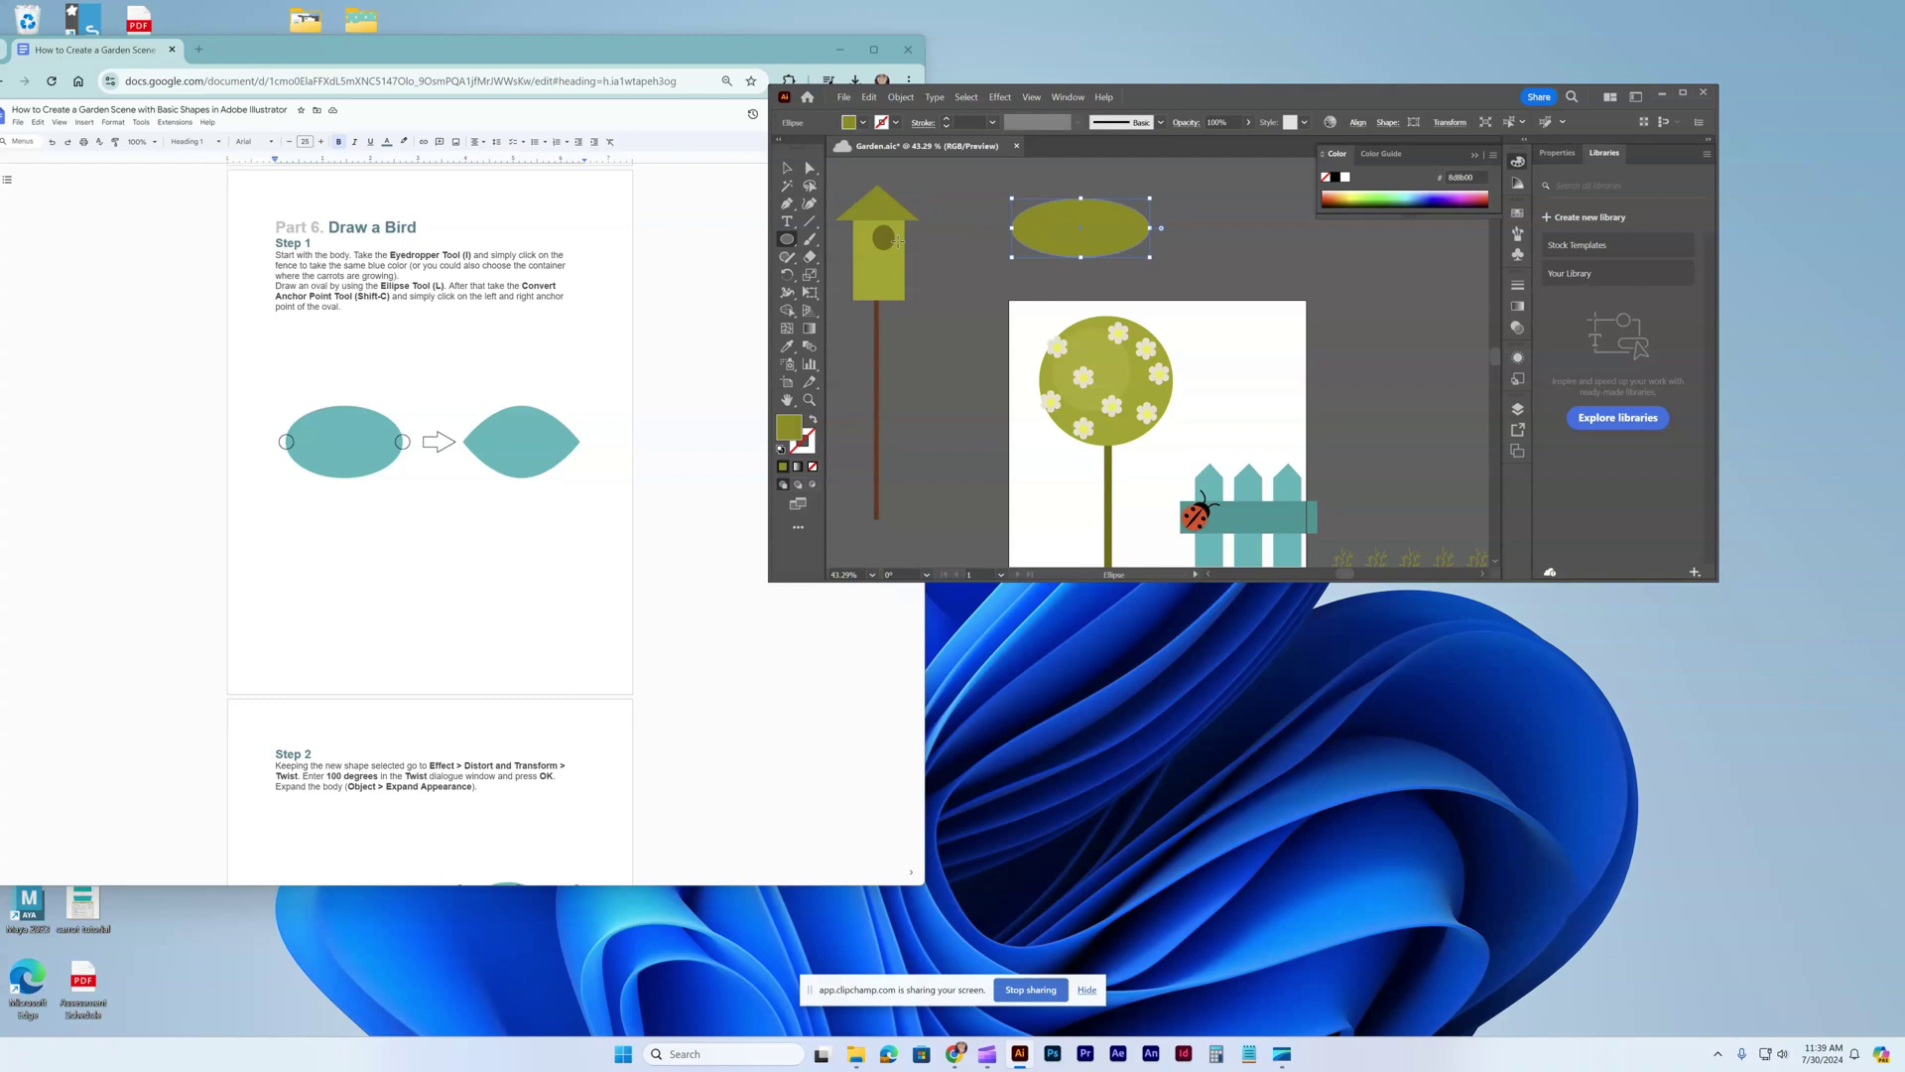
{"action": "key", "text": "i"}
{"action": "left_click", "coordinate": [1256, 545]}
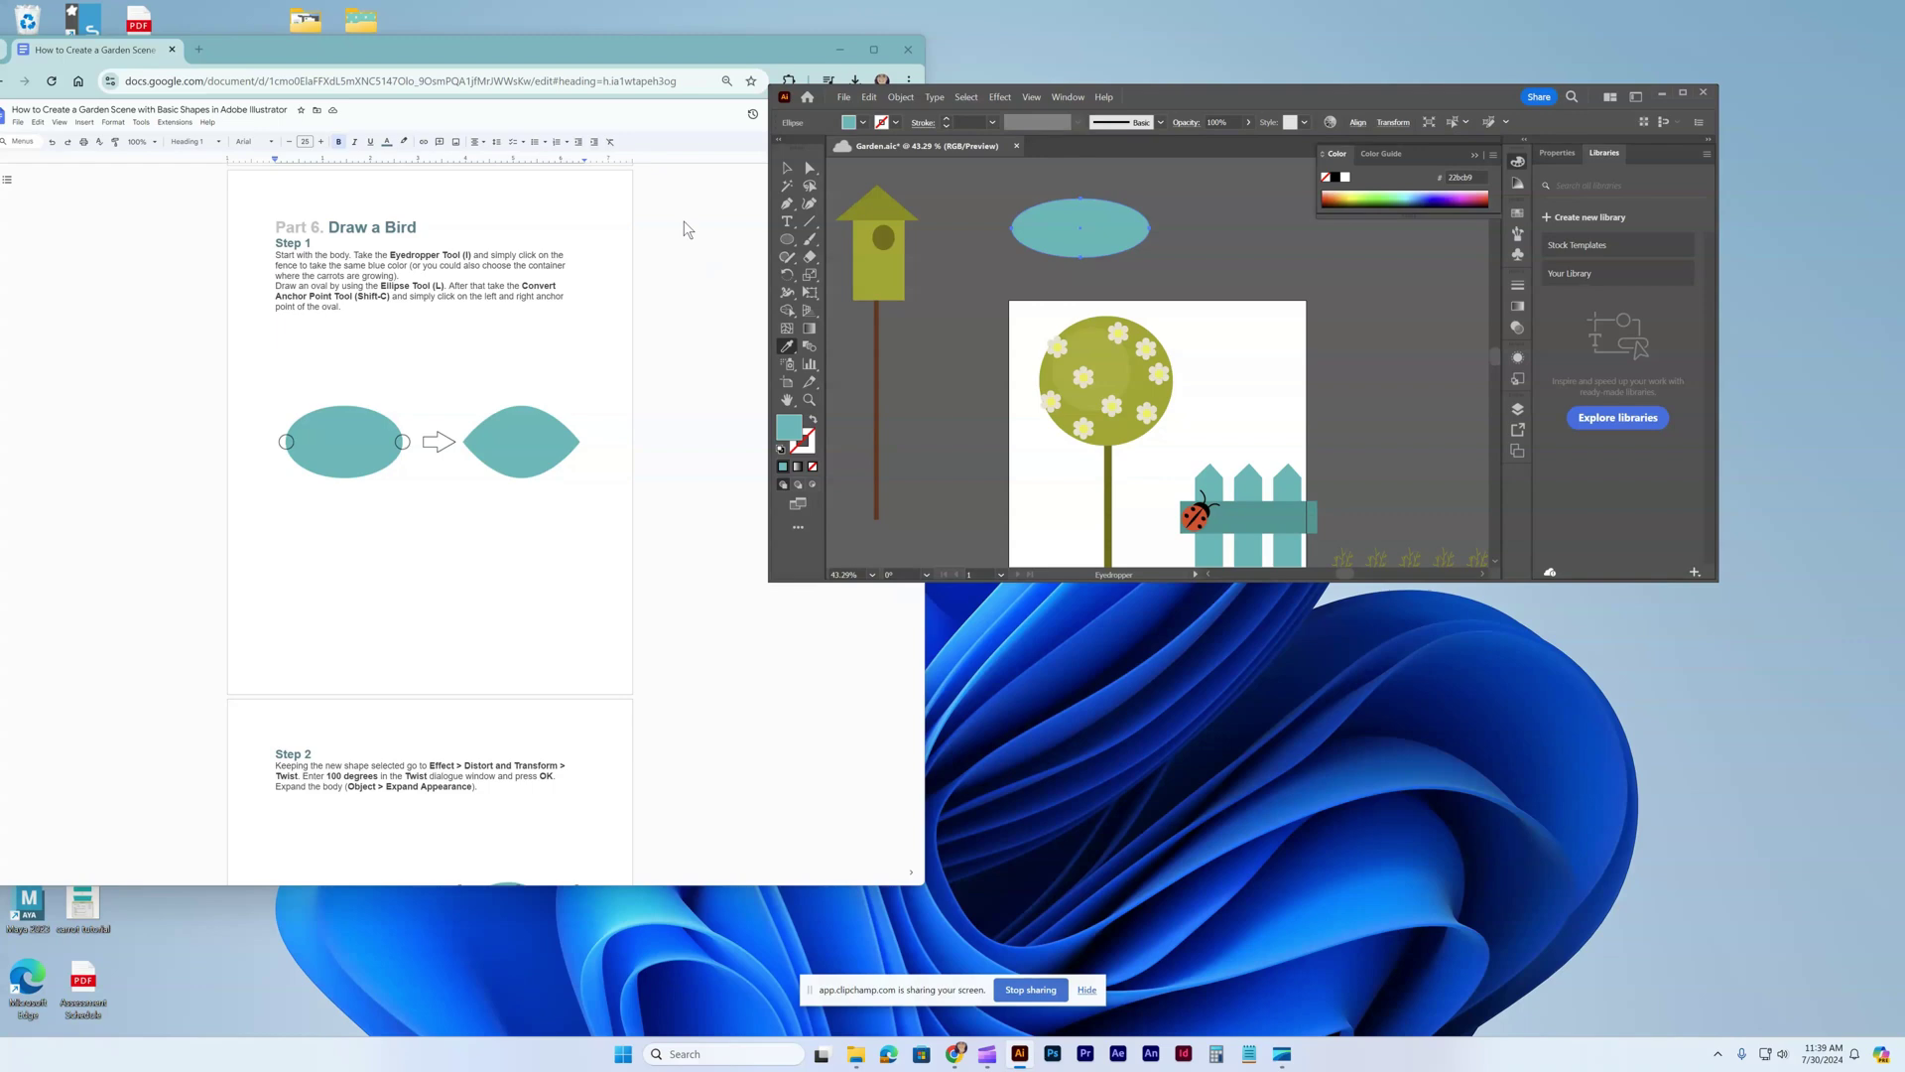
{"action": "left_click", "coordinate": [788, 239]}
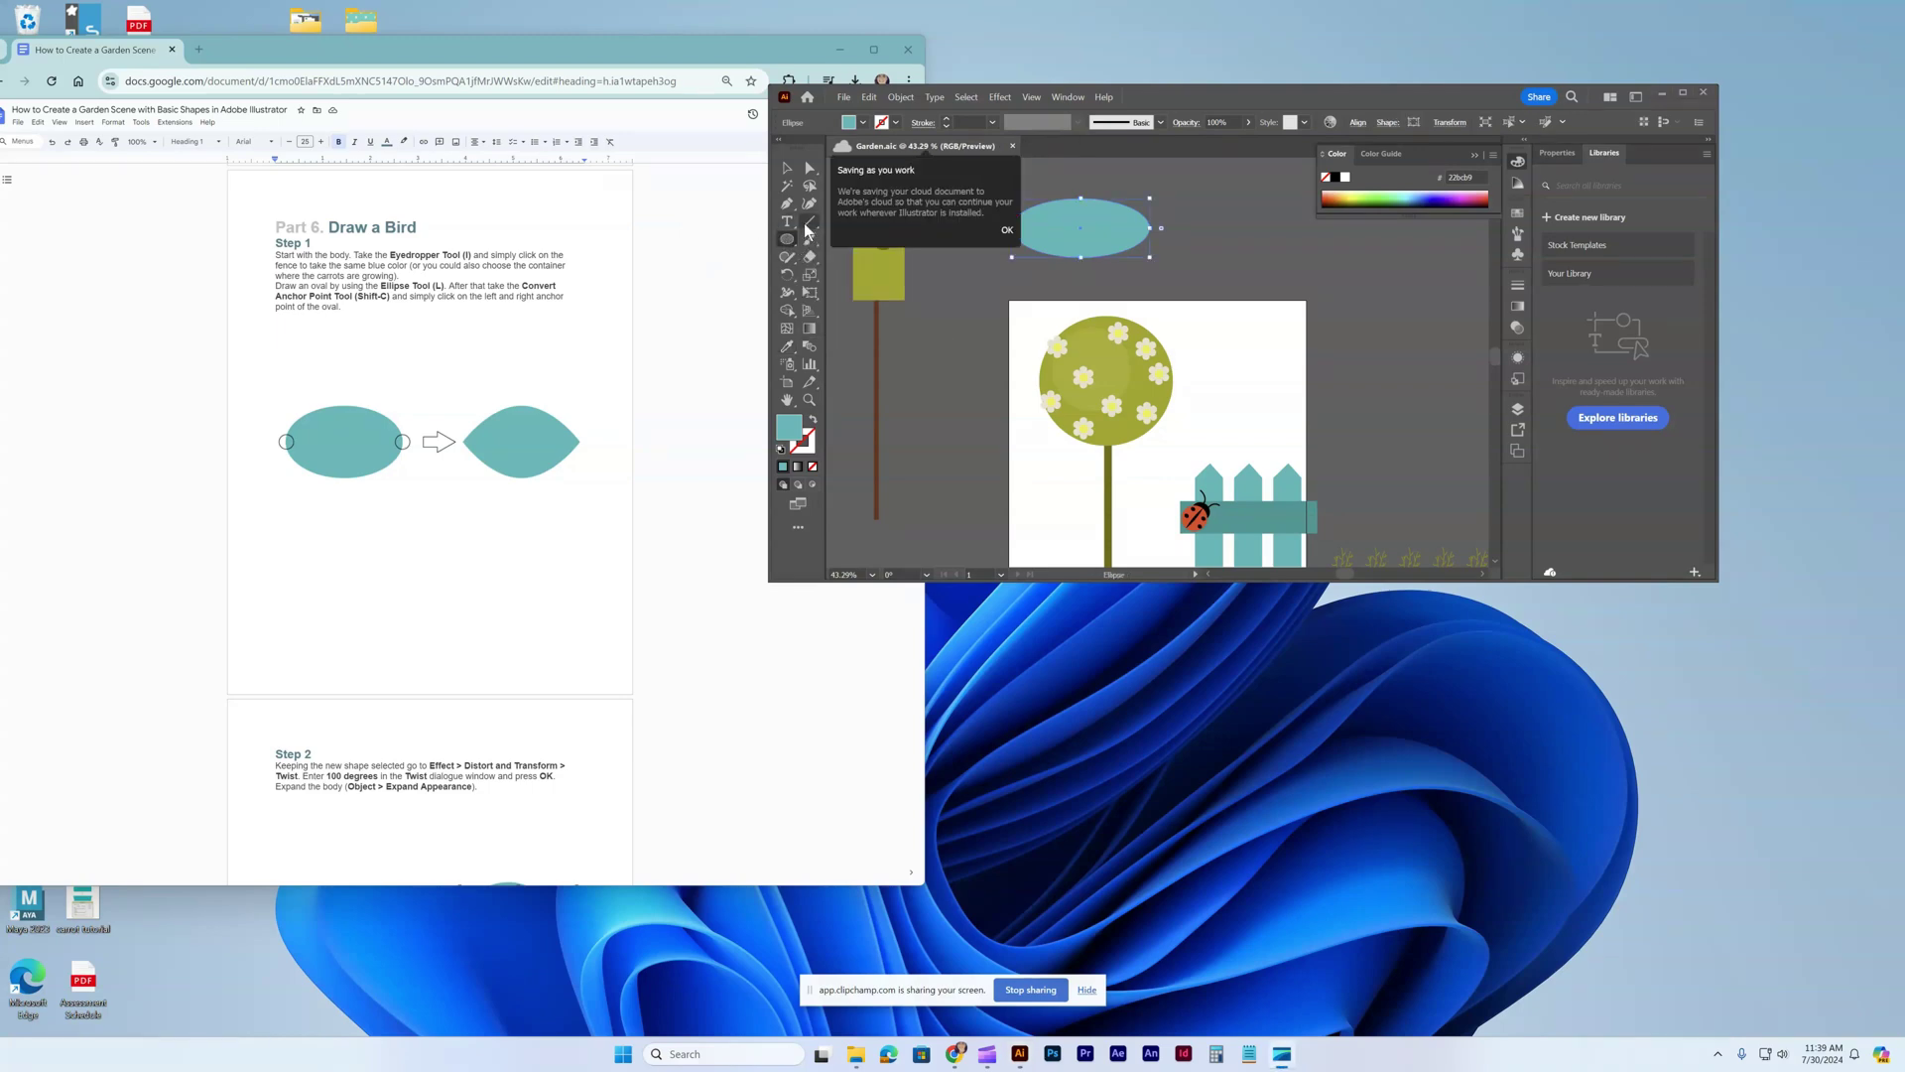
Convert the oval's left and right anchors into sharp corners with the Anchor Point Tool.
{"action": "left_click", "coordinate": [807, 227]}
{"action": "left_click", "coordinate": [788, 206]}
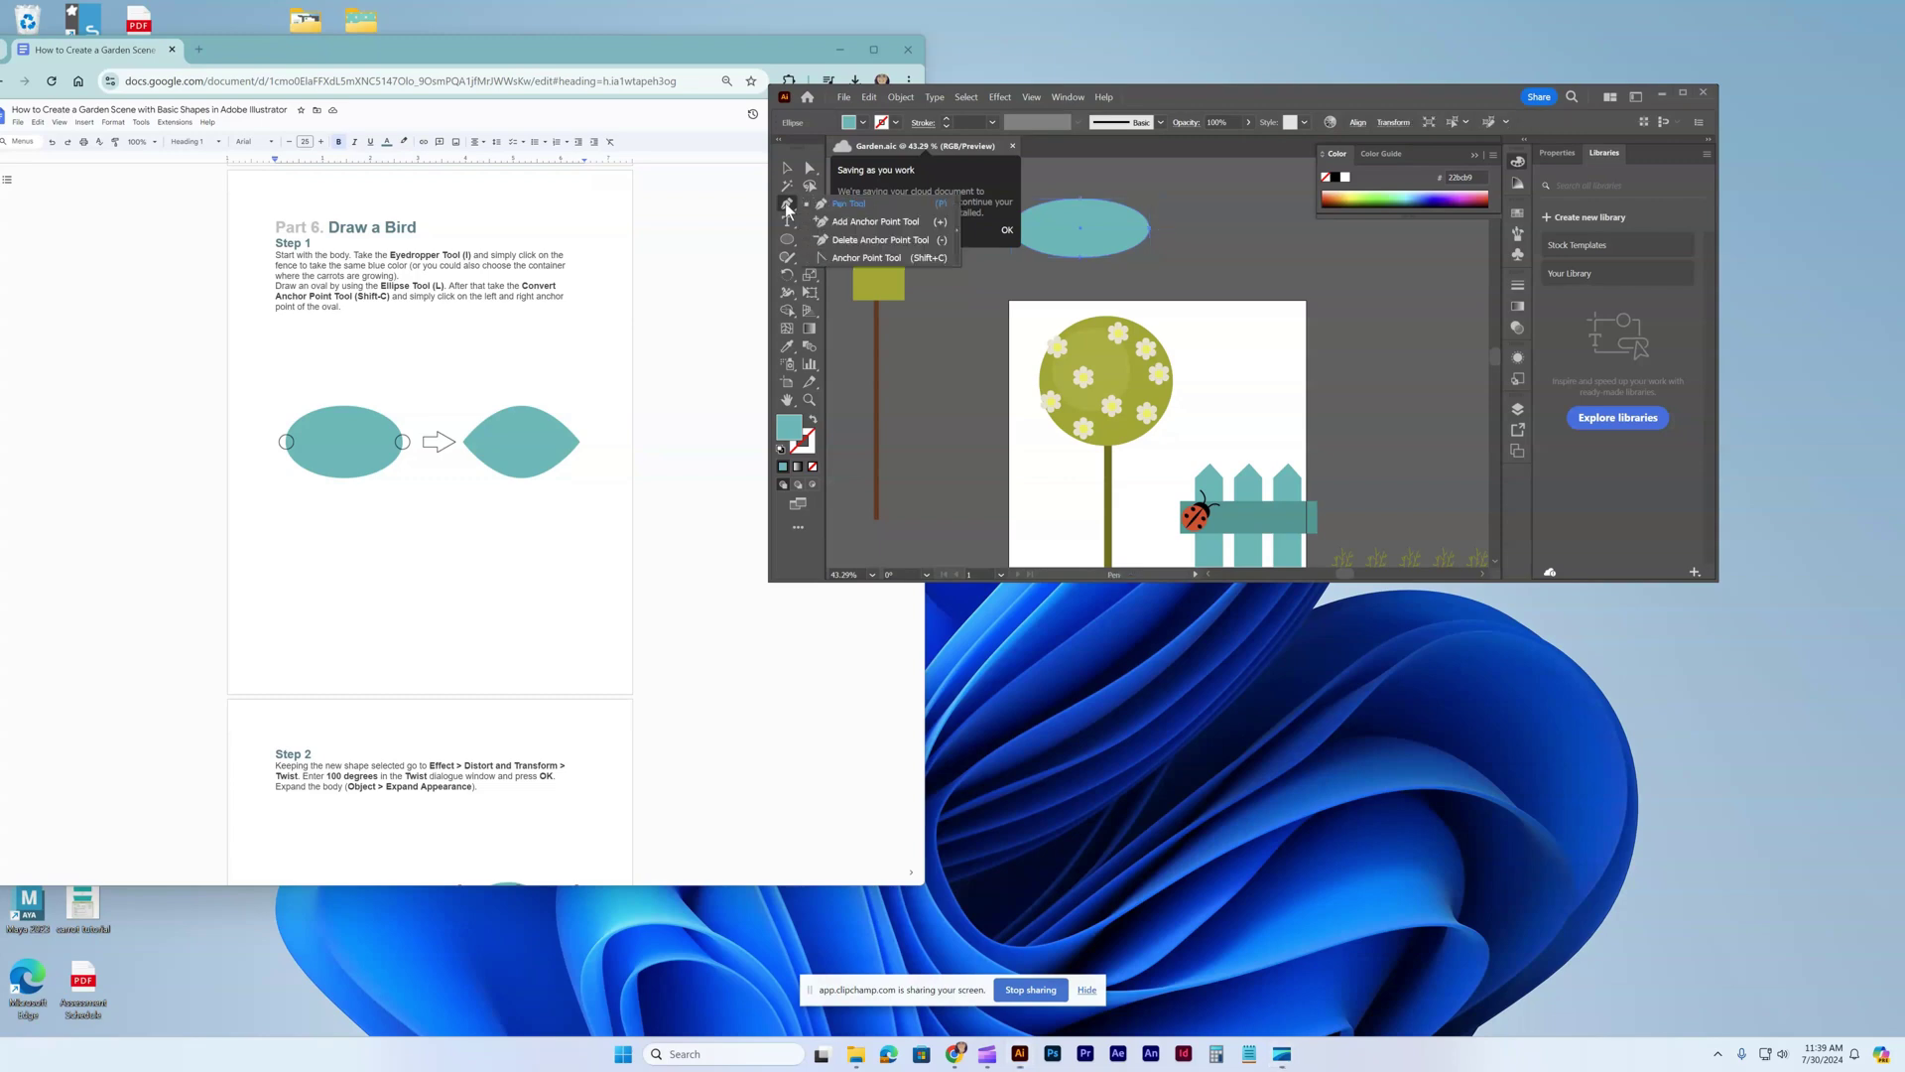
{"action": "left_click", "coordinate": [834, 256]}
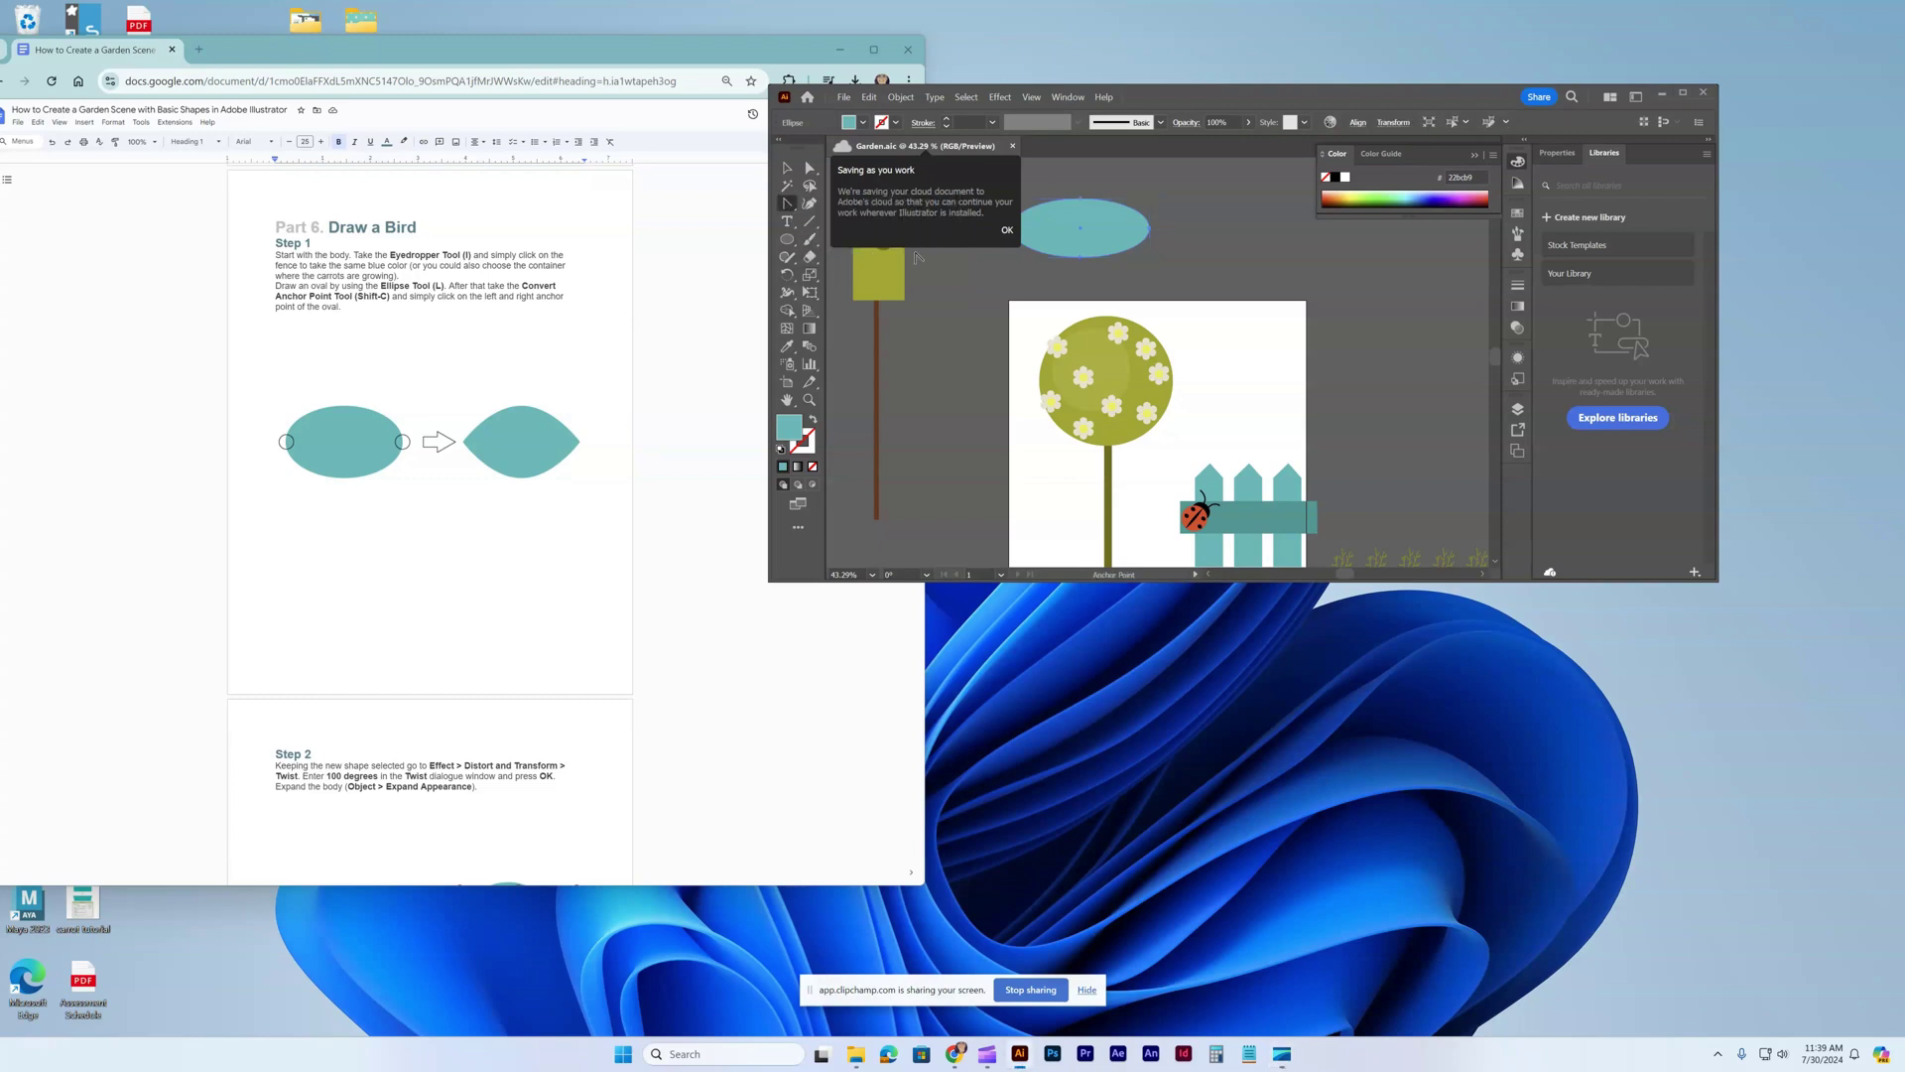
{"action": "left_click", "coordinate": [1151, 229]}
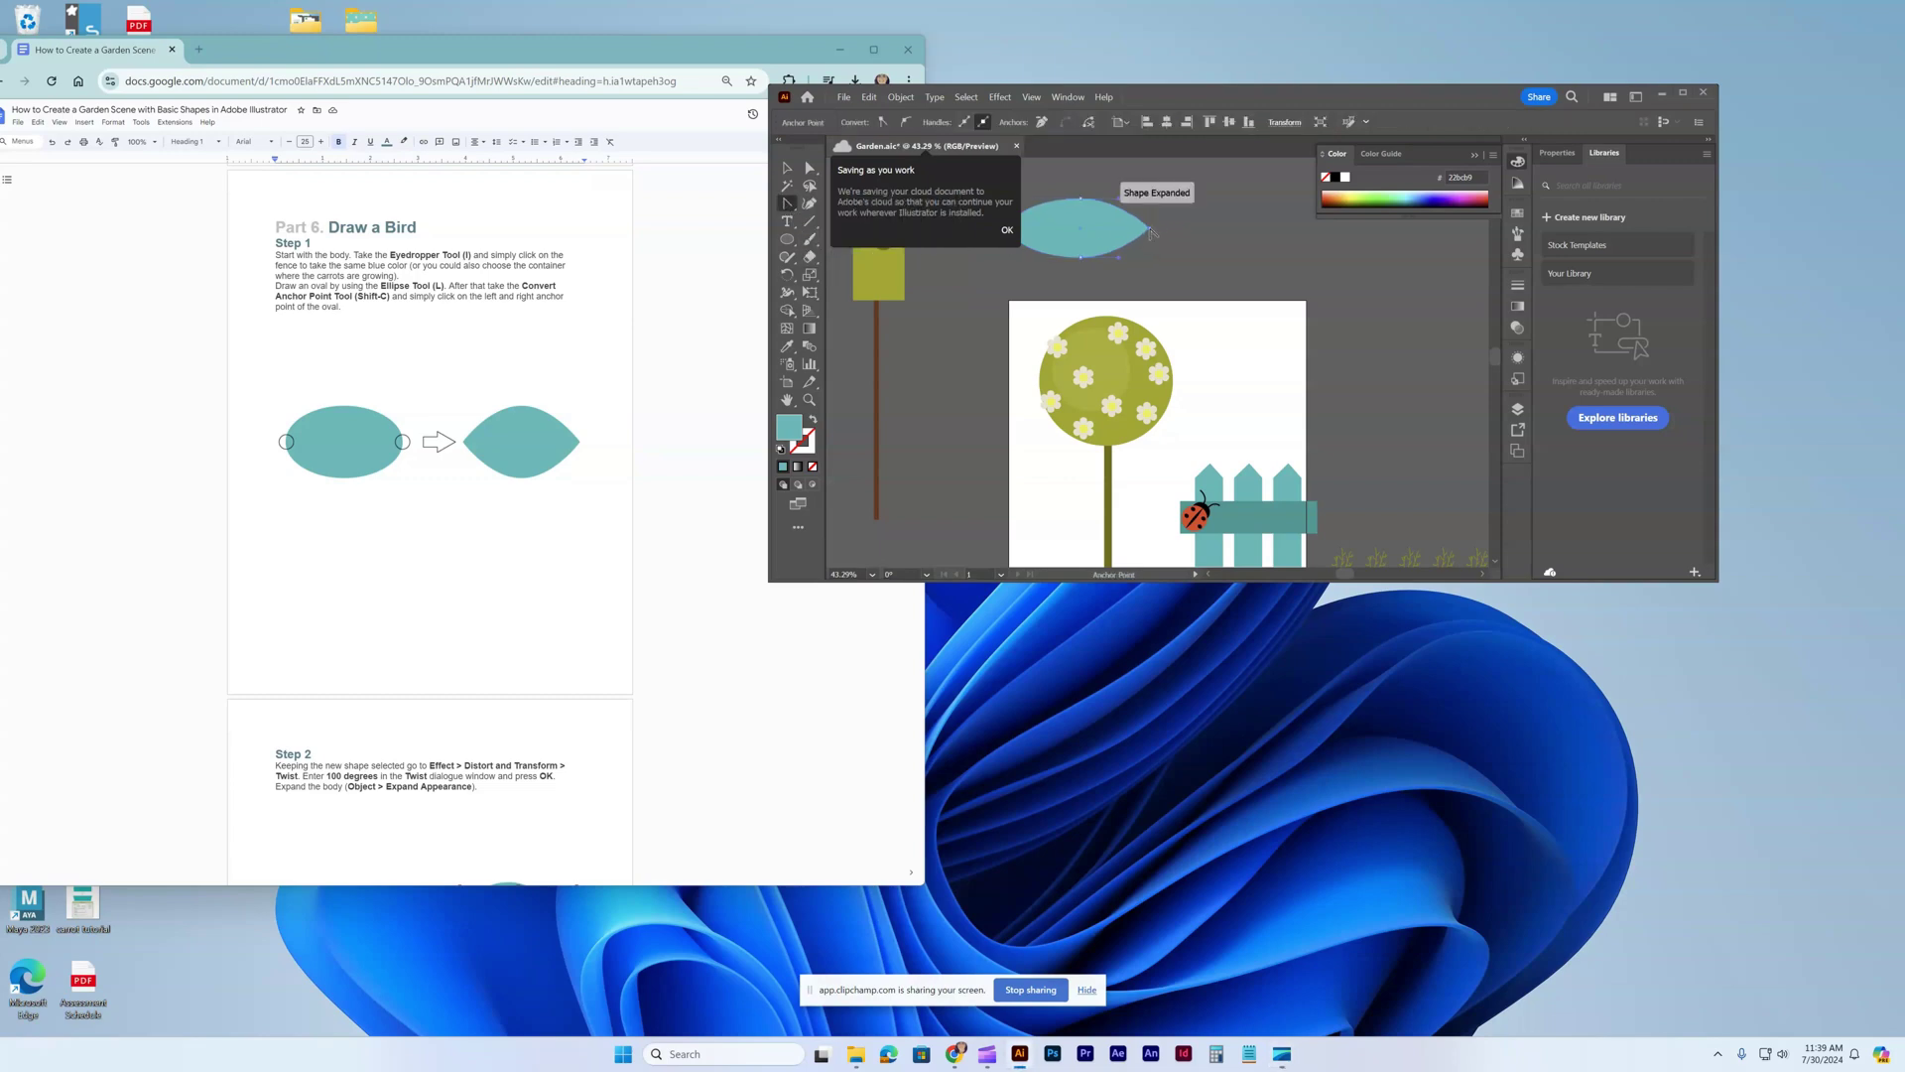
{"action": "left_click", "coordinate": [1007, 232]}
{"action": "left_click", "coordinate": [1011, 230]}
{"action": "scroll", "coordinate": [510, 488], "scroll_direction": "down", "scroll_amount": 5}
{"action": "scroll", "coordinate": [510, 488], "scroll_direction": "down", "scroll_amount": 2}
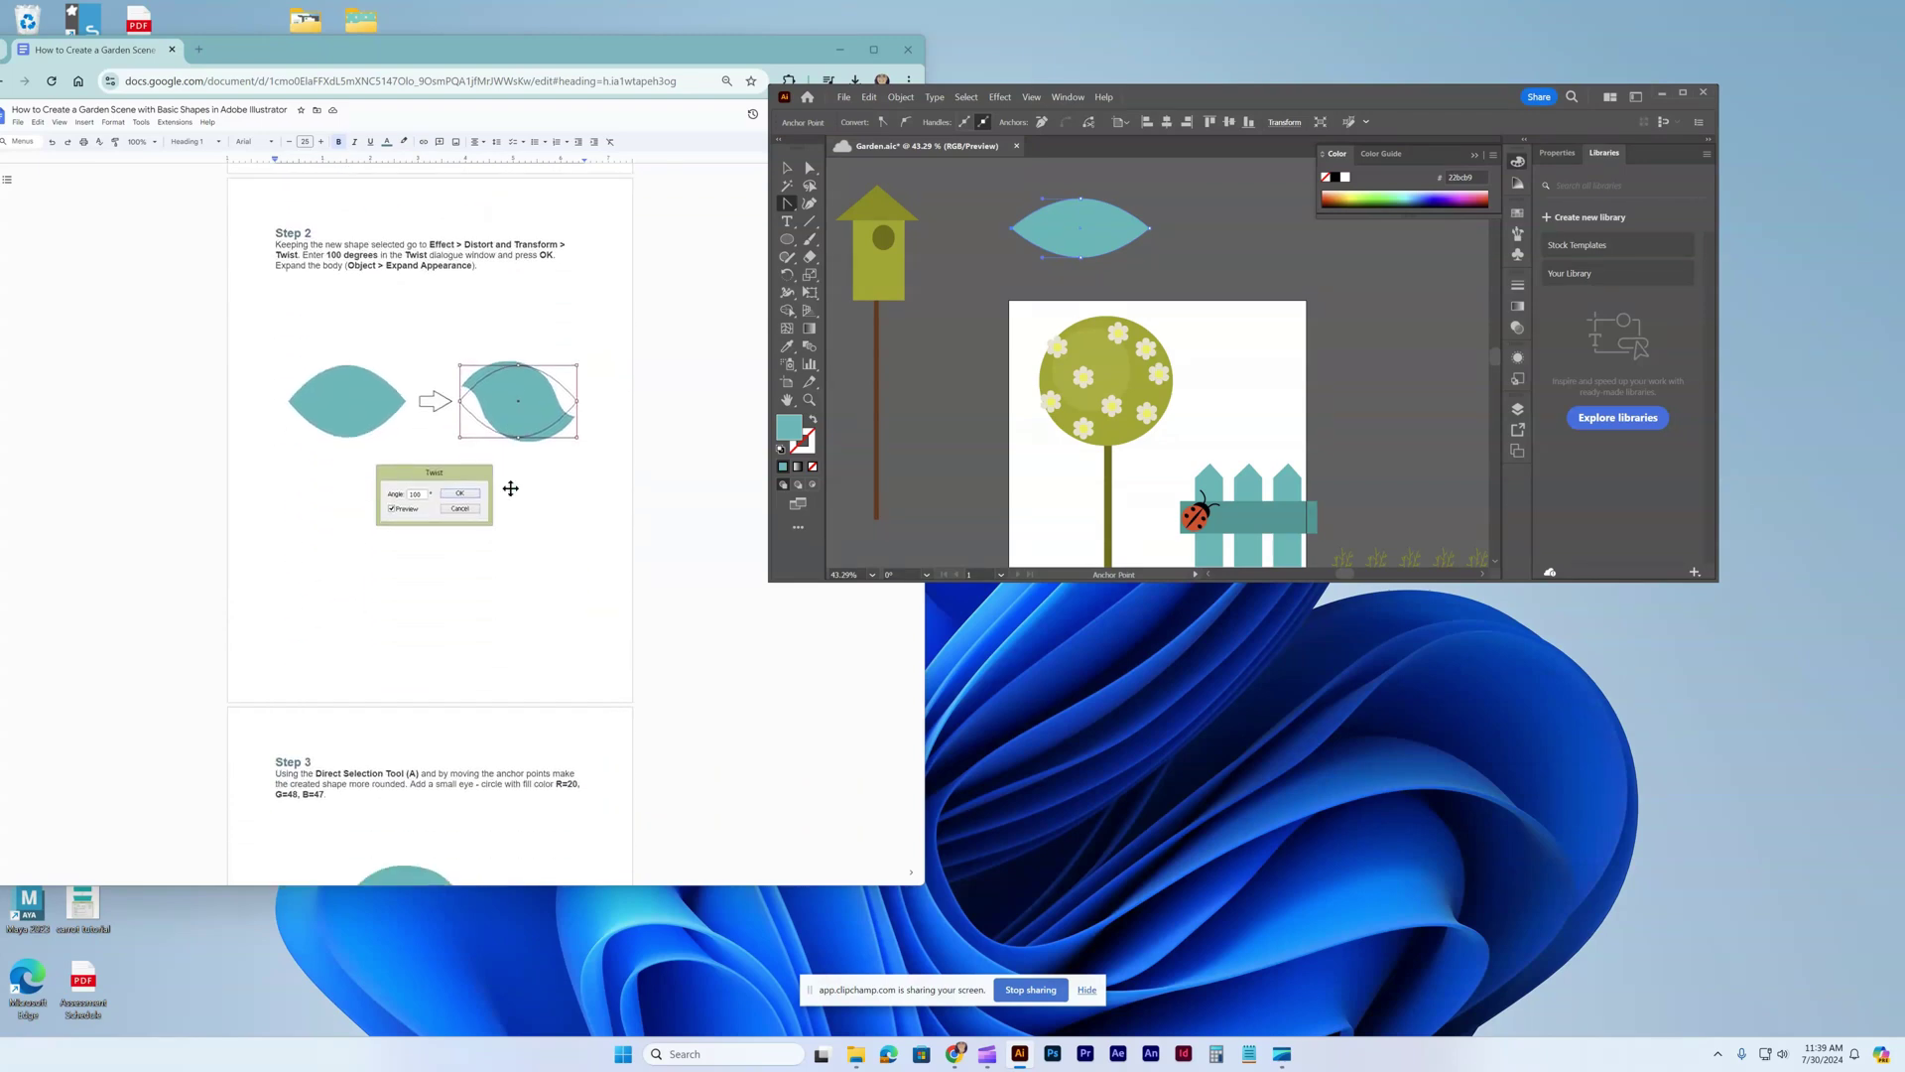
Apply a 100° Twist effect to the teal leaf shape.
{"action": "left_click", "coordinate": [787, 168]}
{"action": "left_click", "coordinate": [1002, 97]}
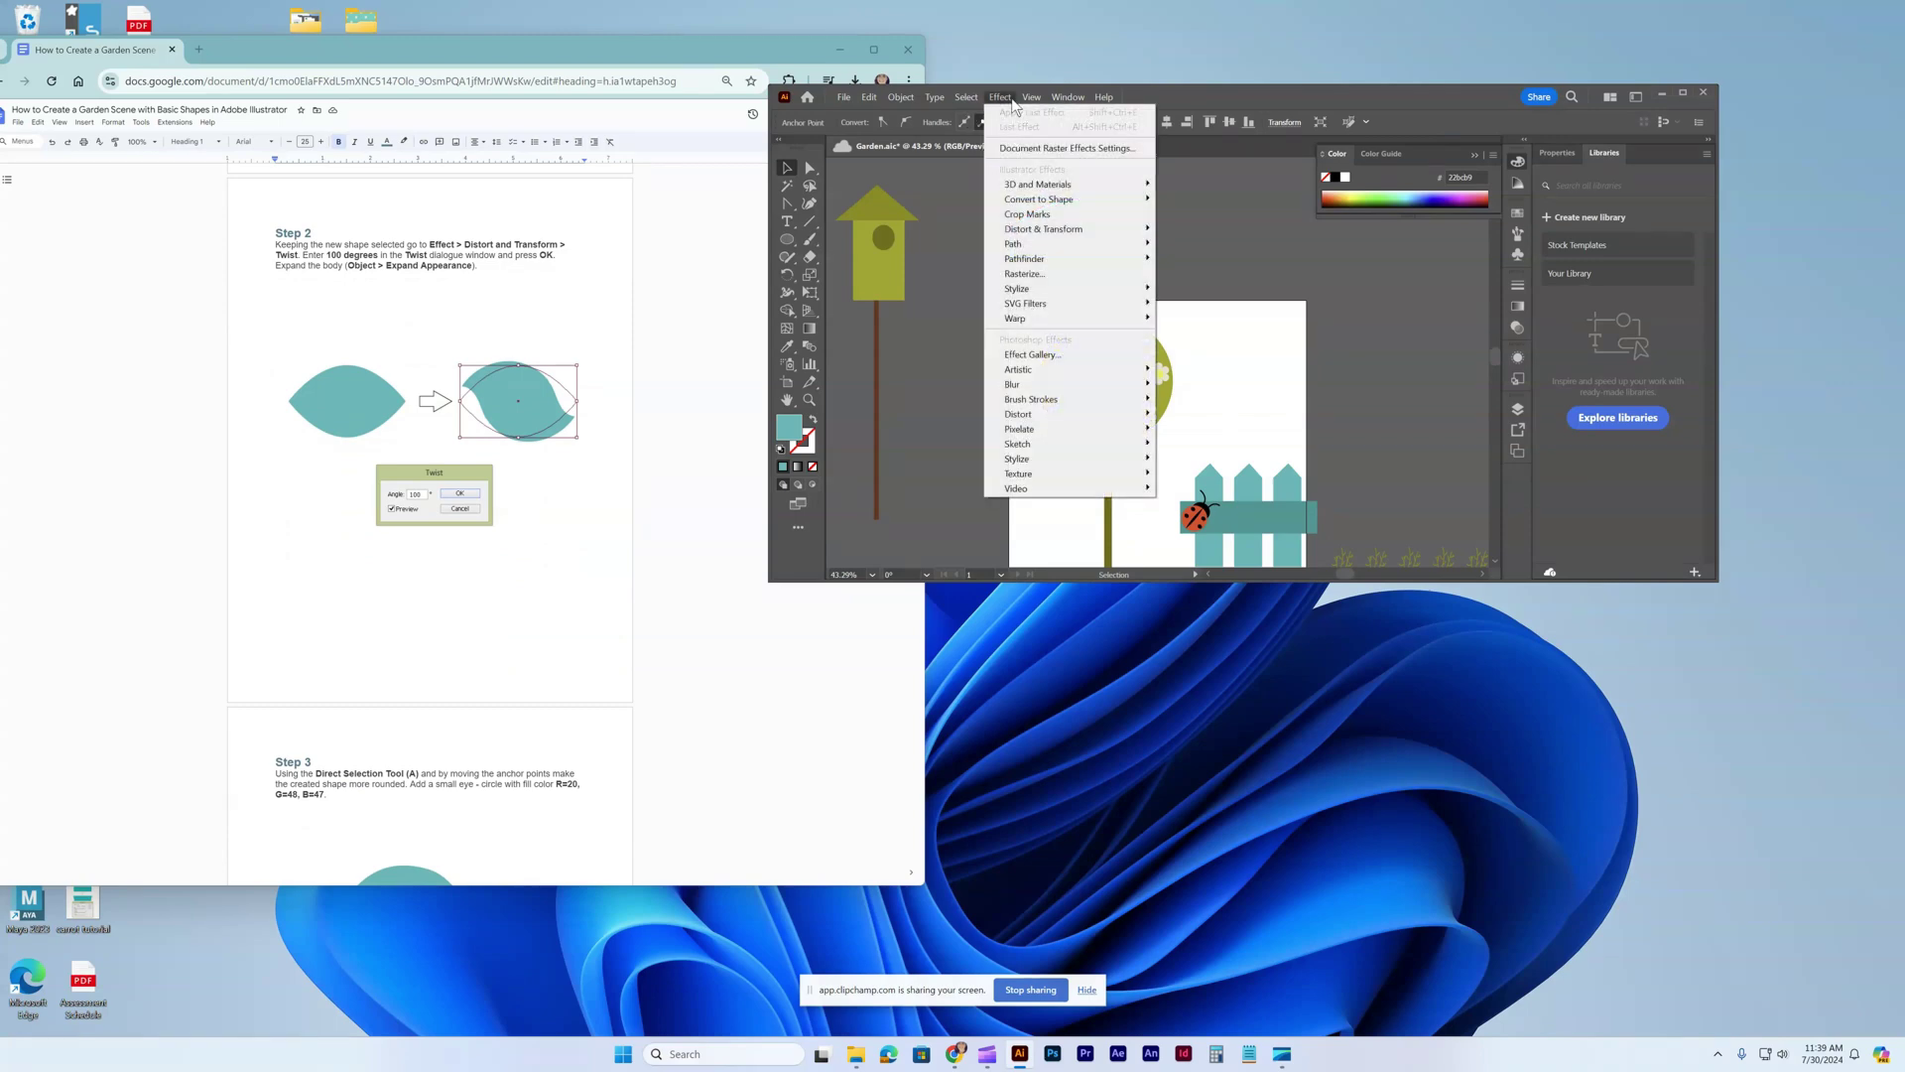
{"action": "mouse_move", "coordinate": [1042, 234]}
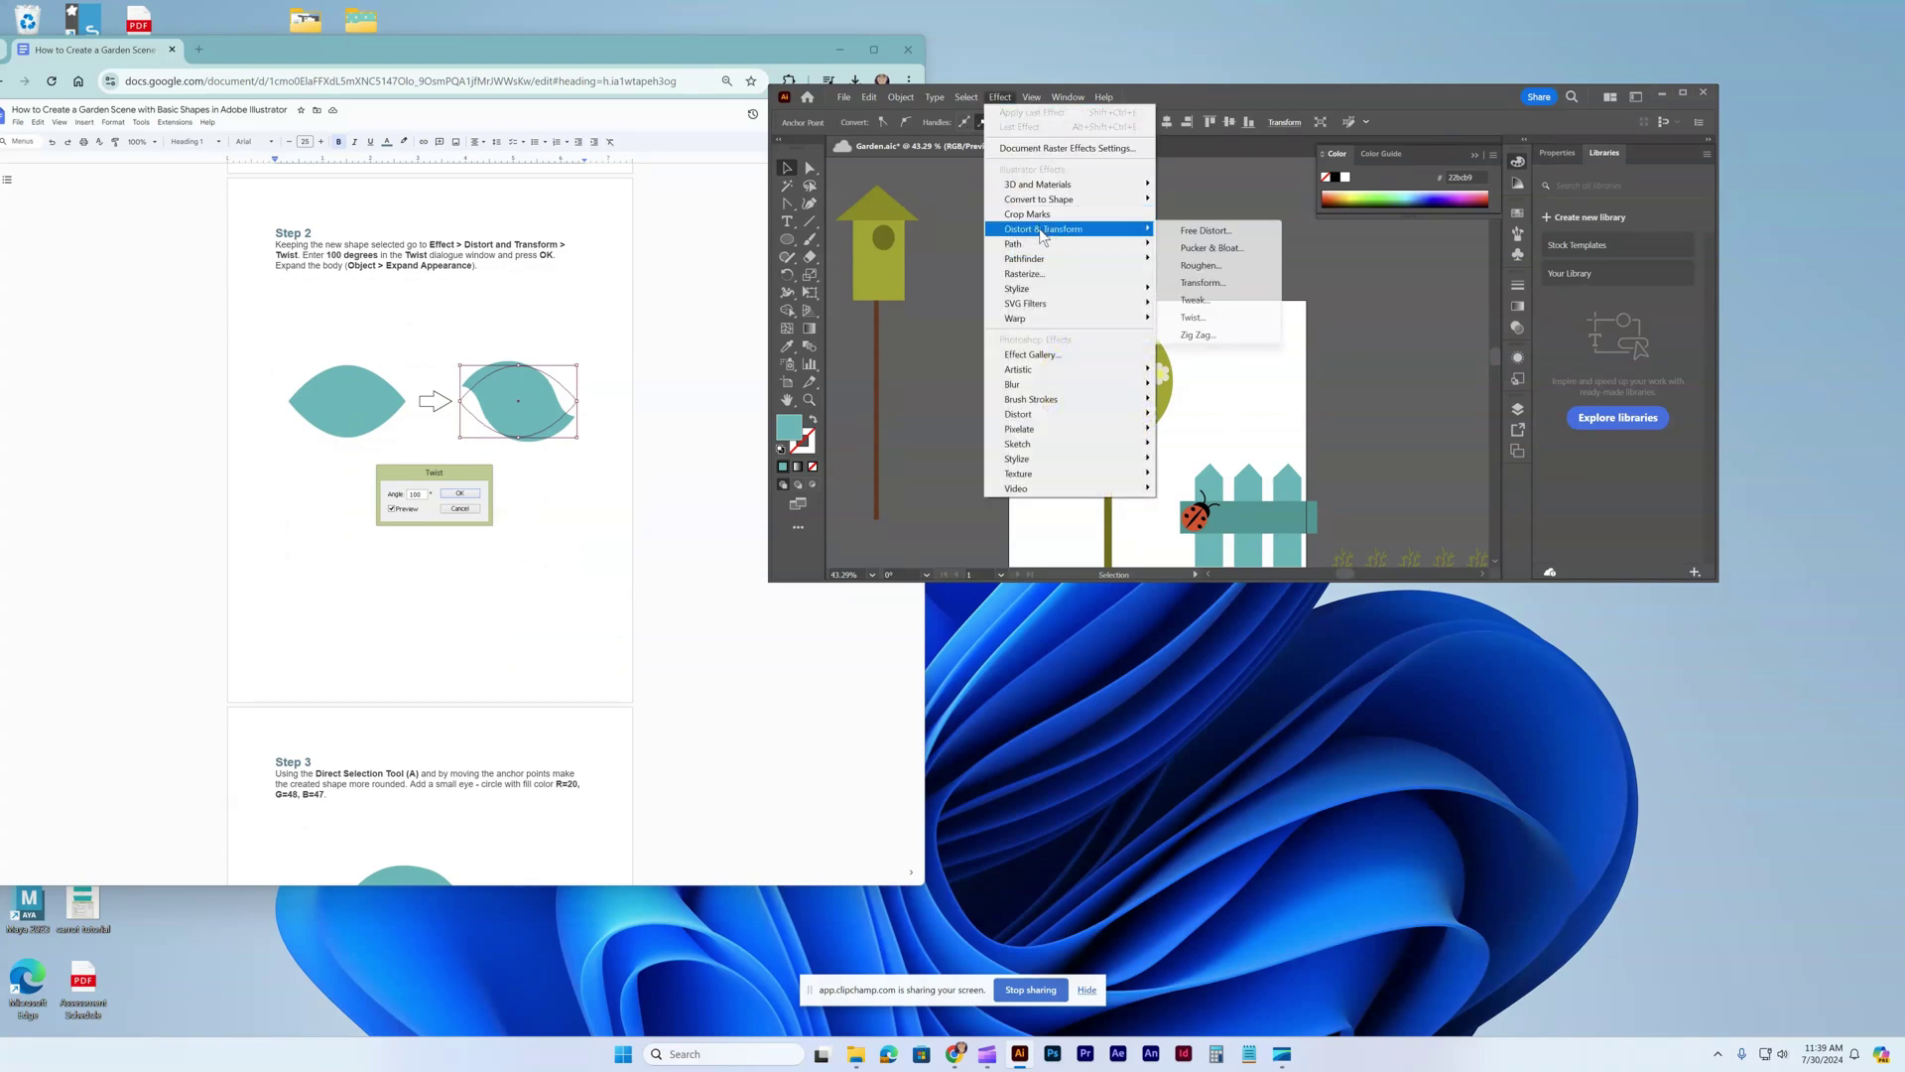
{"action": "left_click", "coordinate": [1192, 318]}
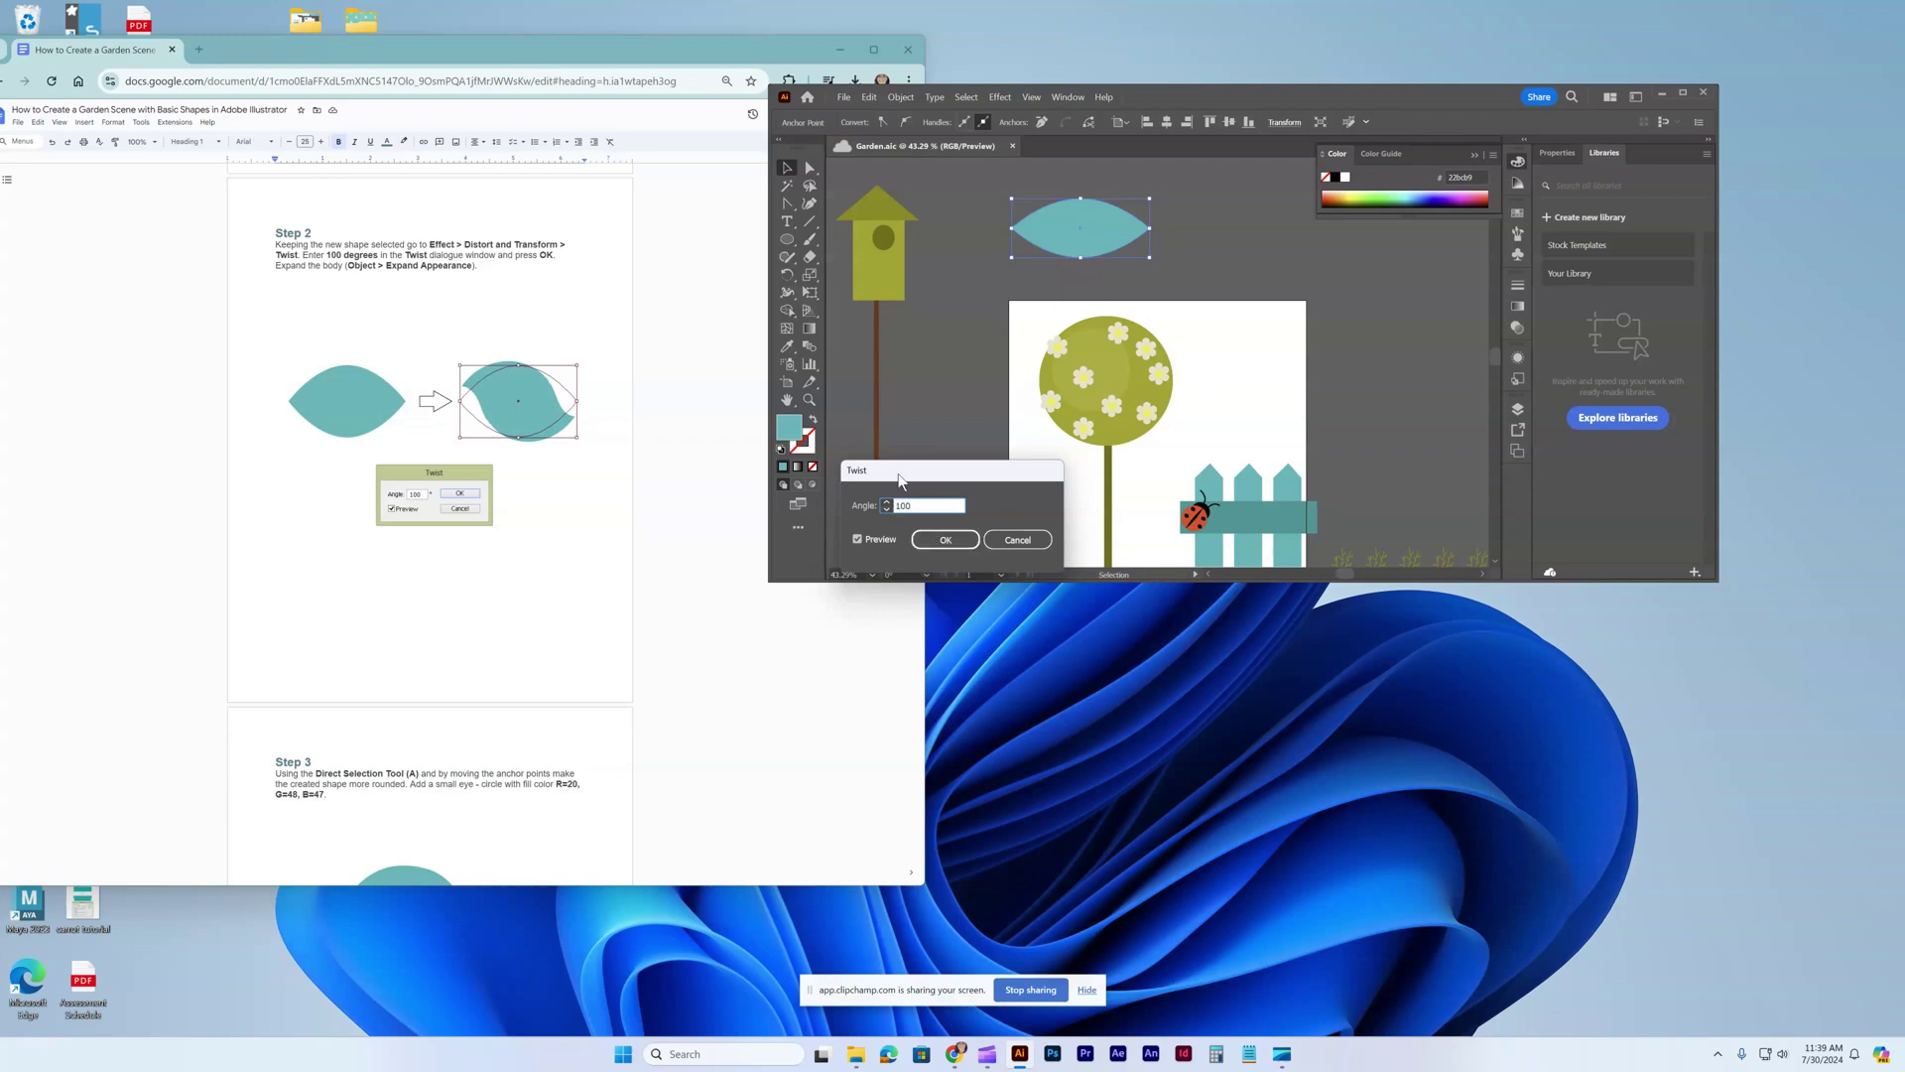
{"action": "left_click", "coordinate": [945, 539]}
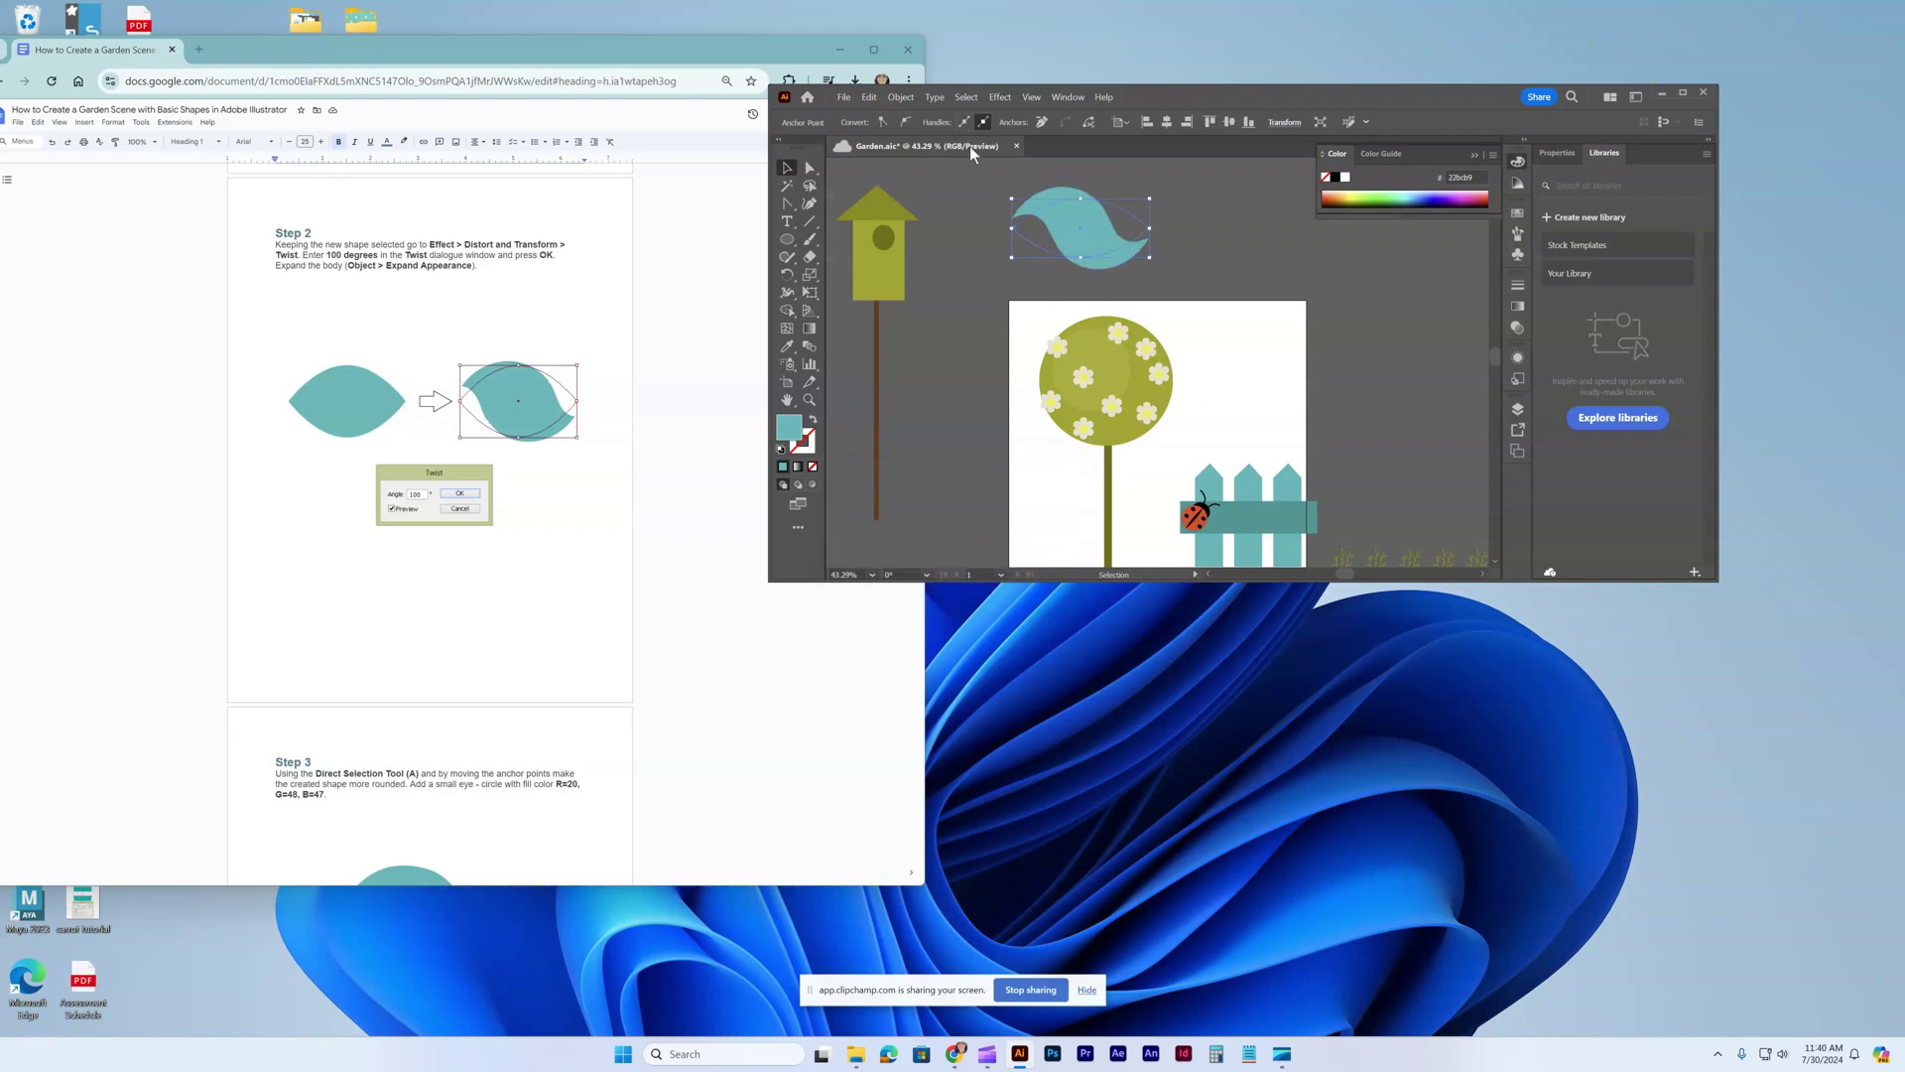
Expand the twisted leaf's appearance into an editable path.
{"action": "left_click", "coordinate": [911, 98]}
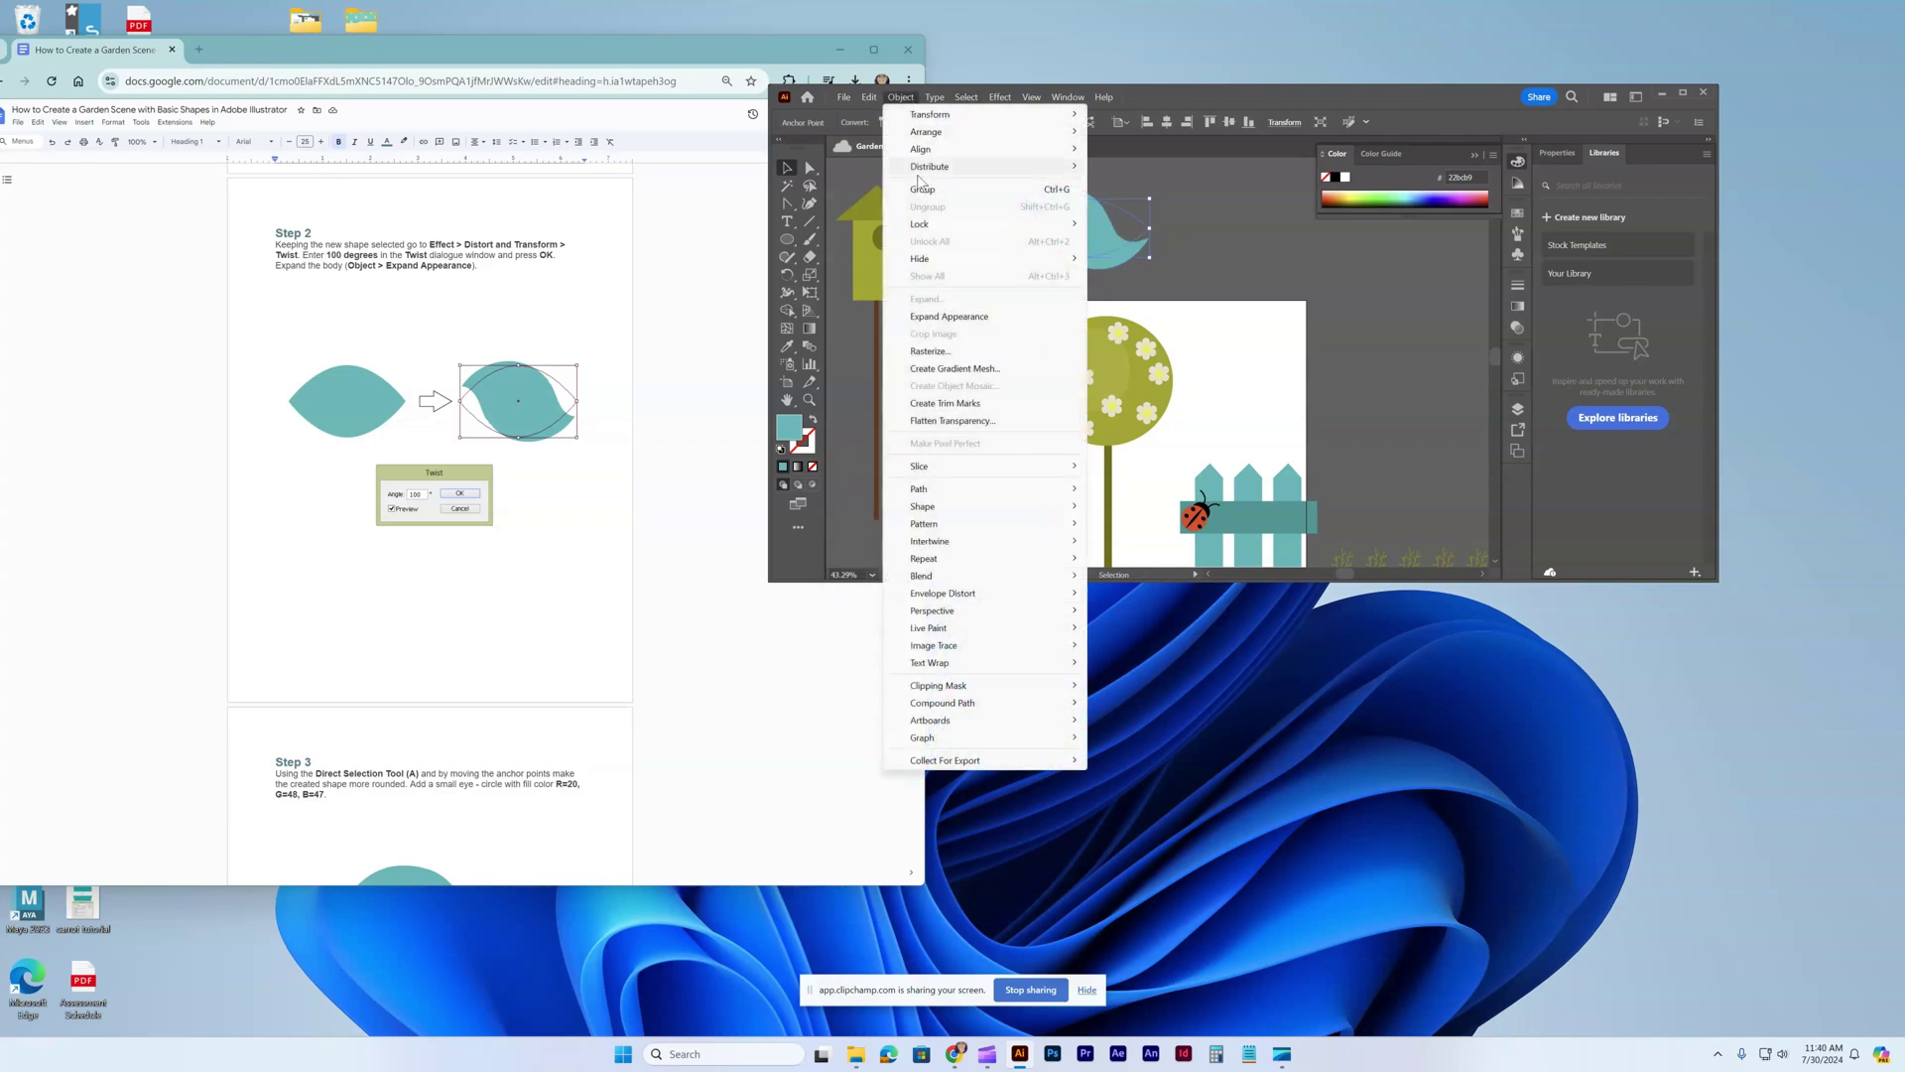
{"action": "left_click", "coordinate": [957, 315]}
{"action": "scroll", "coordinate": [429, 580], "scroll_direction": "down", "scroll_amount": 5}
{"action": "scroll", "coordinate": [429, 581], "scroll_direction": "down", "scroll_amount": 1}
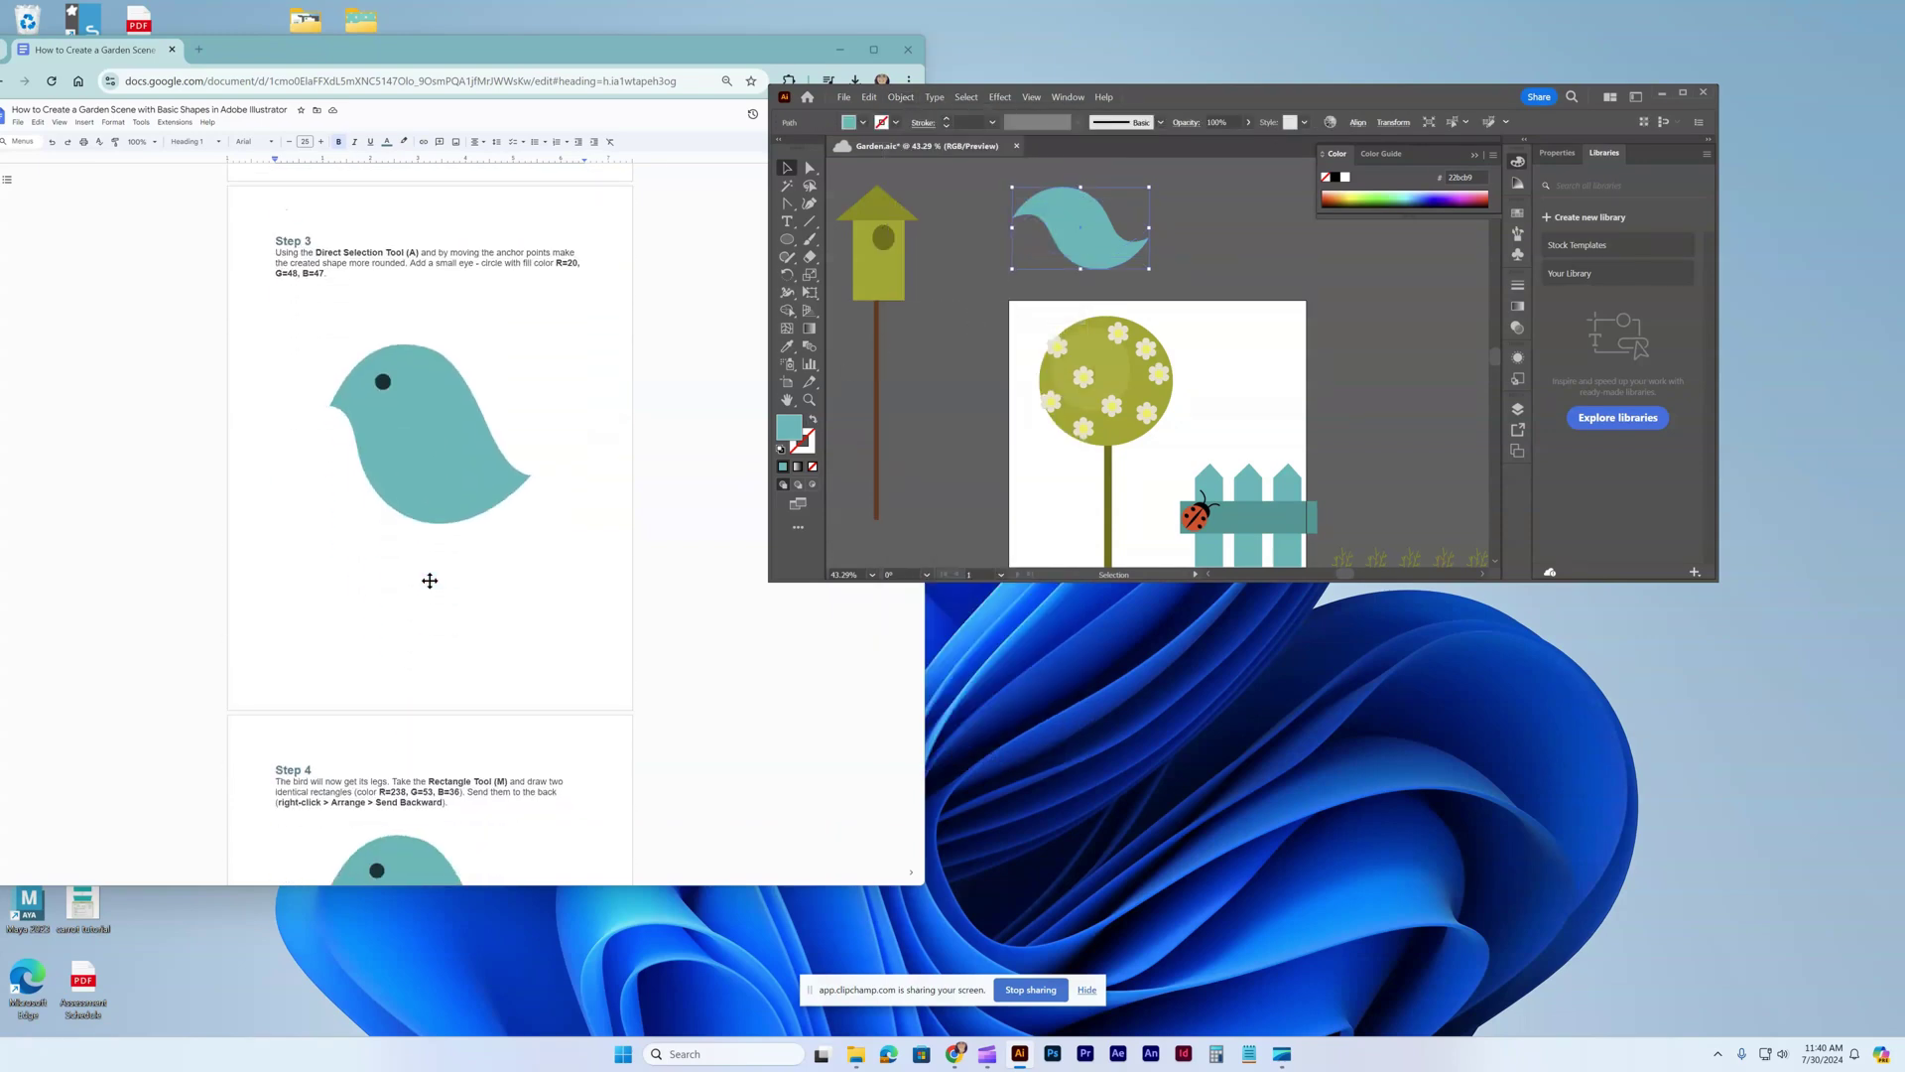
Rotate the twisted teal shape into a vertical S, tilt it slightly clockwise, and zoom in.
{"action": "left_click", "coordinate": [811, 172]}
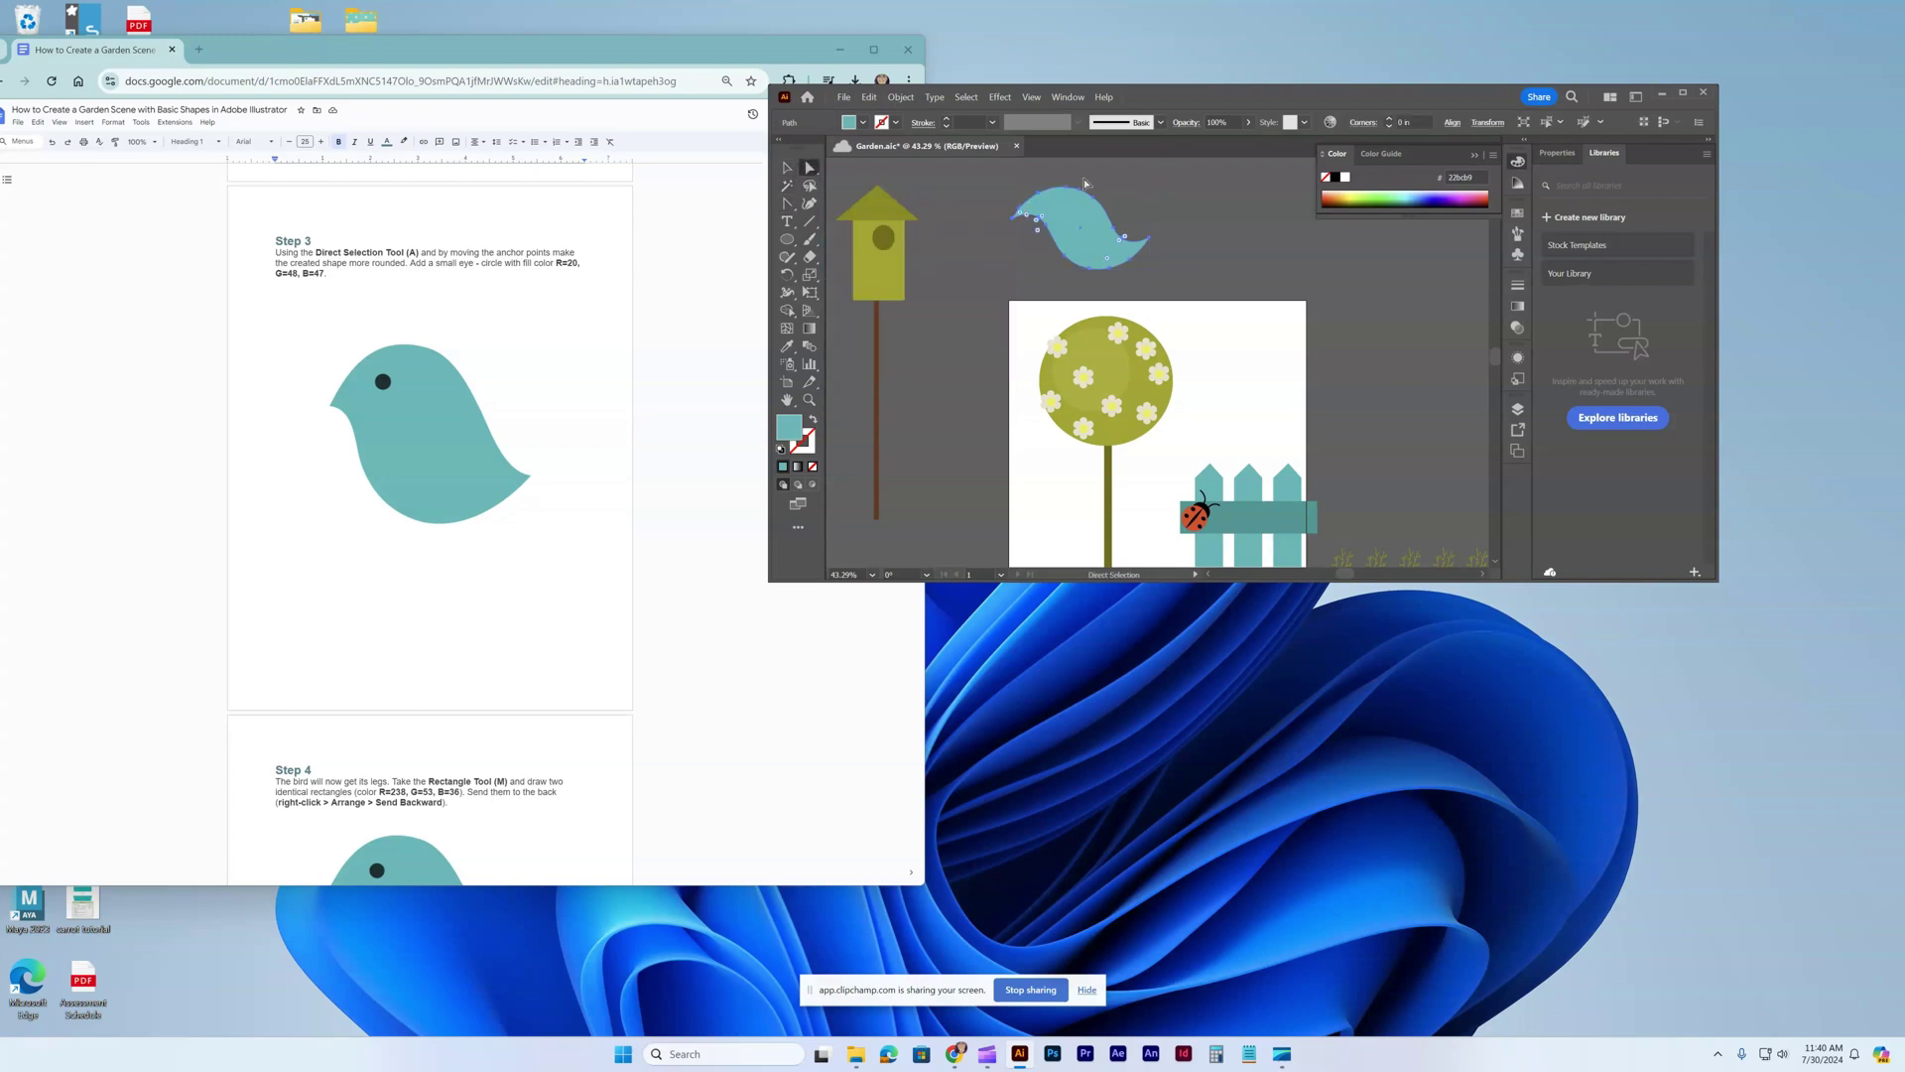
{"action": "left_click", "coordinate": [1104, 205]}
{"action": "left_click", "coordinate": [787, 167]}
{"action": "left_click_drag", "start_coordinate": [1149, 268], "coordinate": [1090, 274]}
{"action": "left_click", "coordinate": [1090, 274]}
{"action": "left_click", "coordinate": [1032, 214]}
{"action": "left_click_drag", "start_coordinate": [1078, 184], "coordinate": [1085, 216]}
{"action": "left_click", "coordinate": [810, 168]}
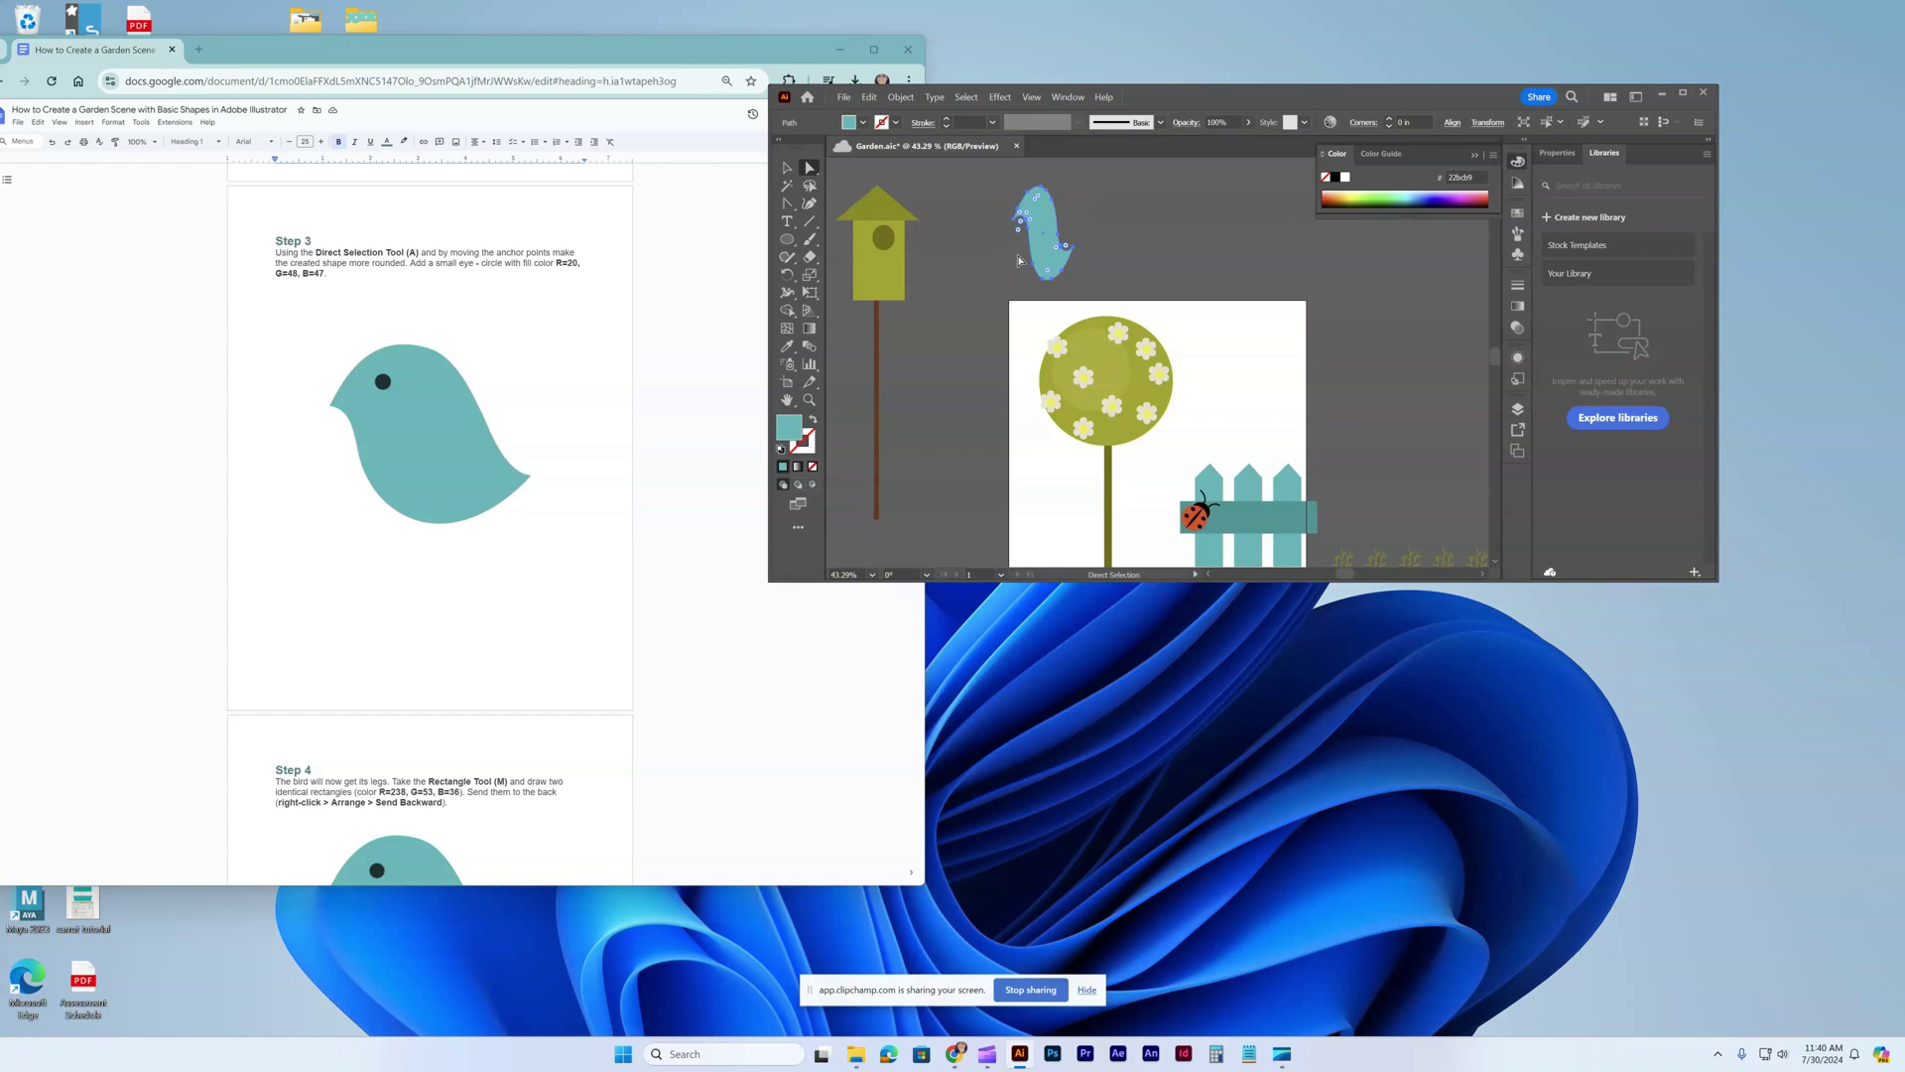
{"action": "key", "text": "ctrl+1"}
{"action": "key", "text": "a"}
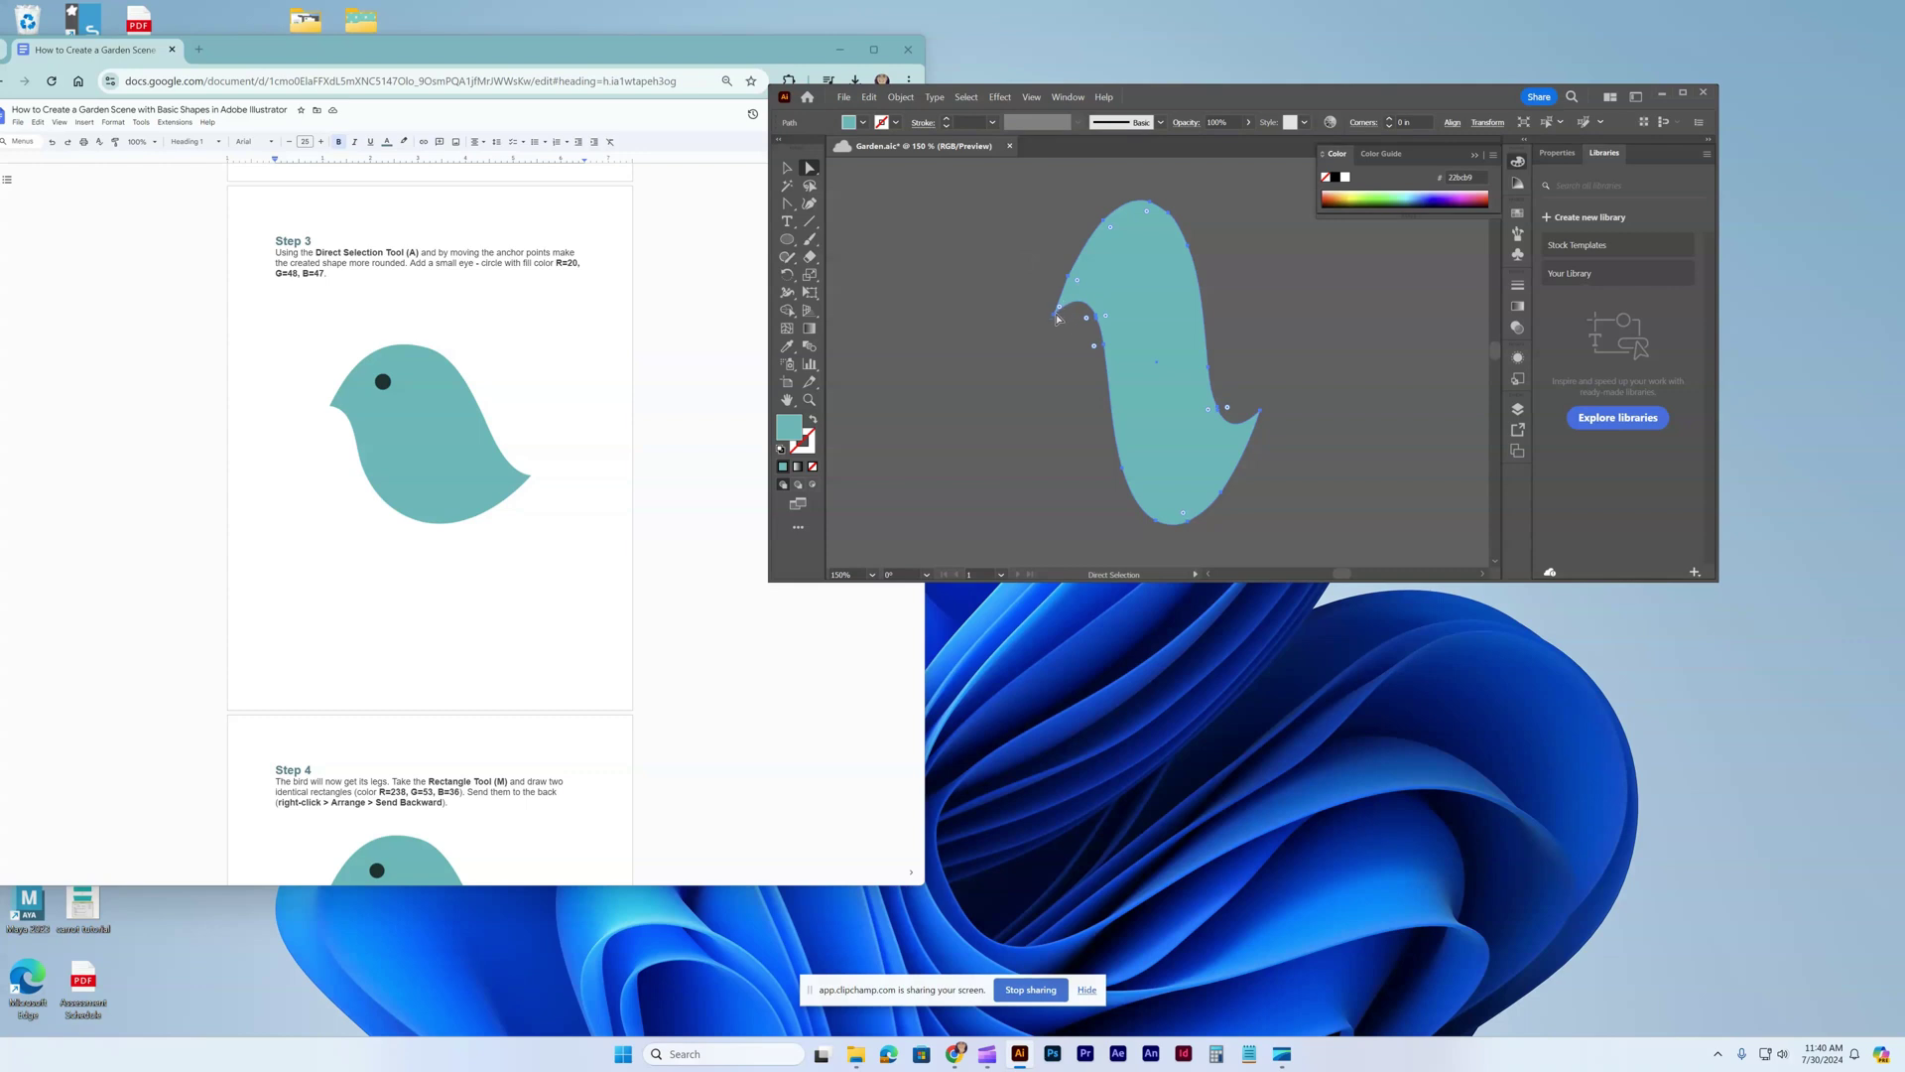
Adjust the bird's anchors to reshape its upper-left curve and round the head.
{"action": "left_click_drag", "start_coordinate": [1056, 320], "coordinate": [1068, 309]}
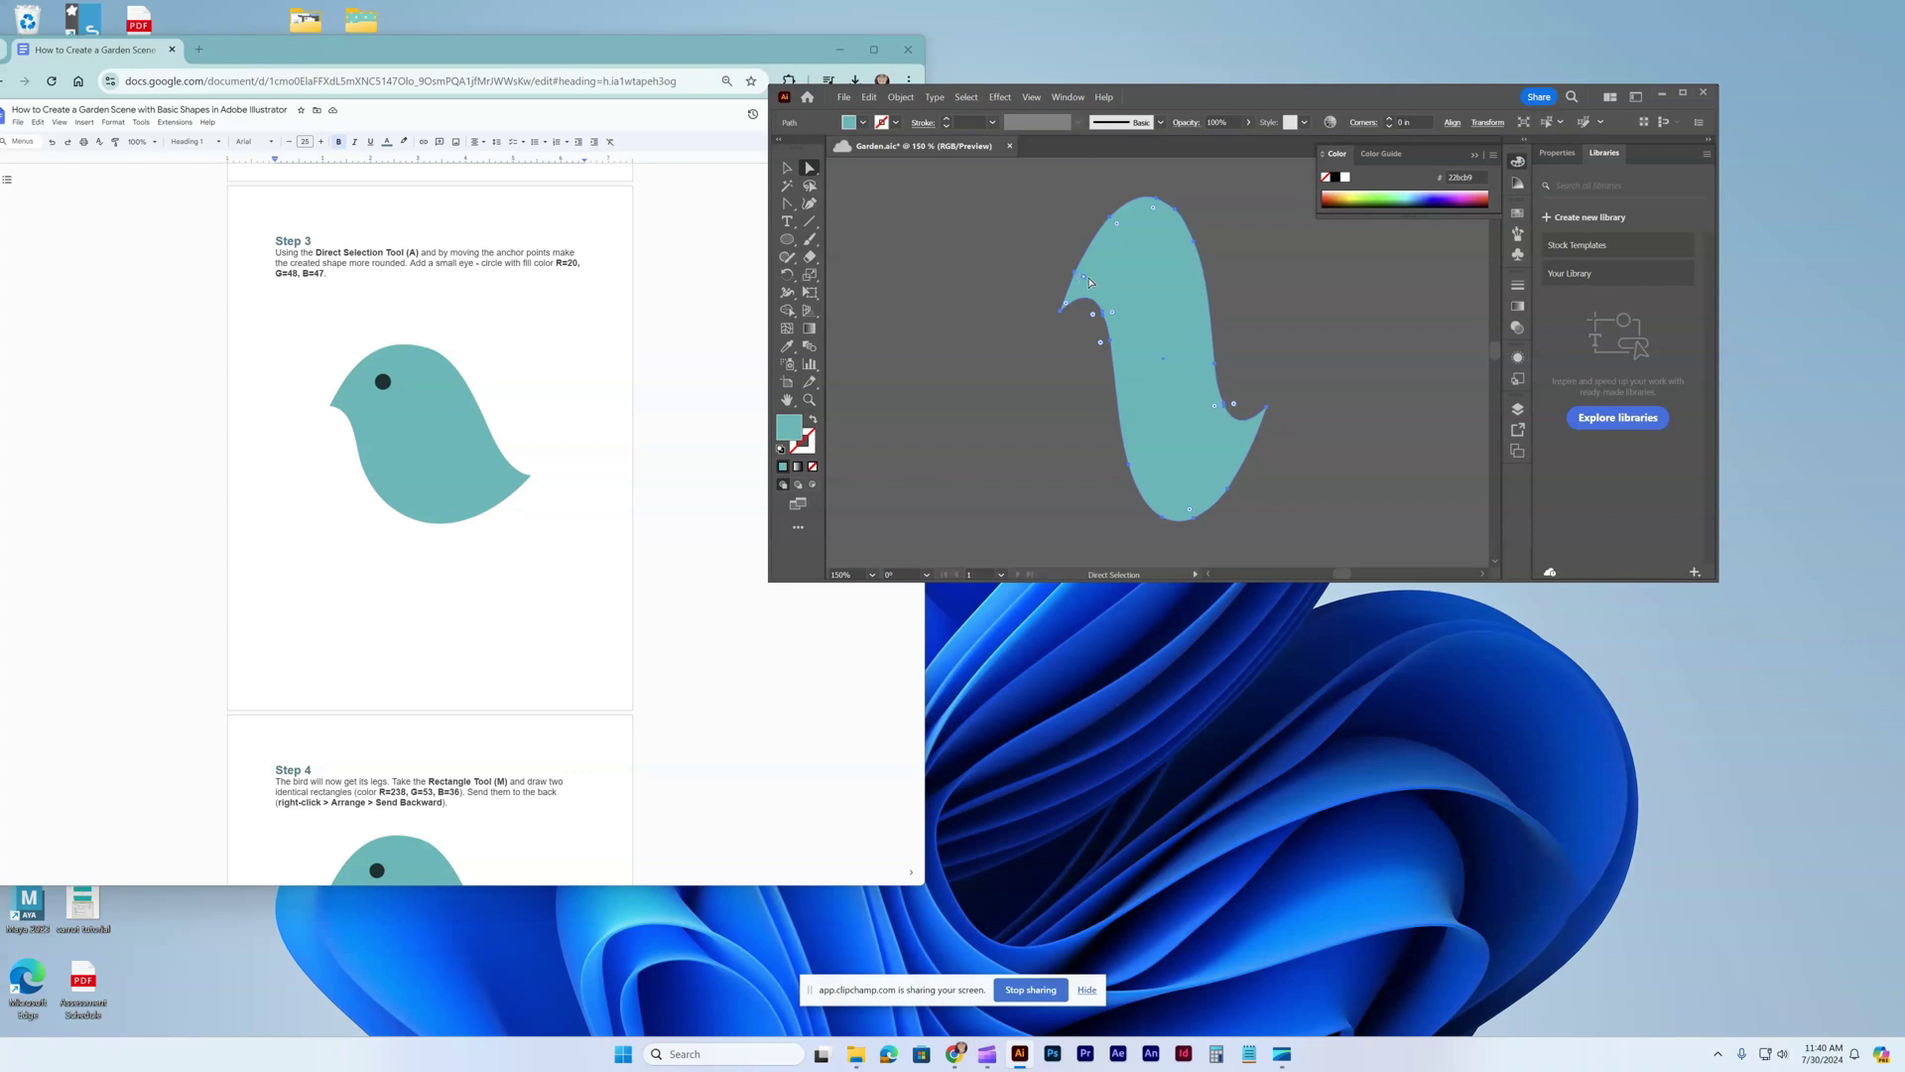
{"action": "left_click", "coordinate": [1096, 285]}
{"action": "left_click_drag", "start_coordinate": [1078, 280], "coordinate": [1056, 275]}
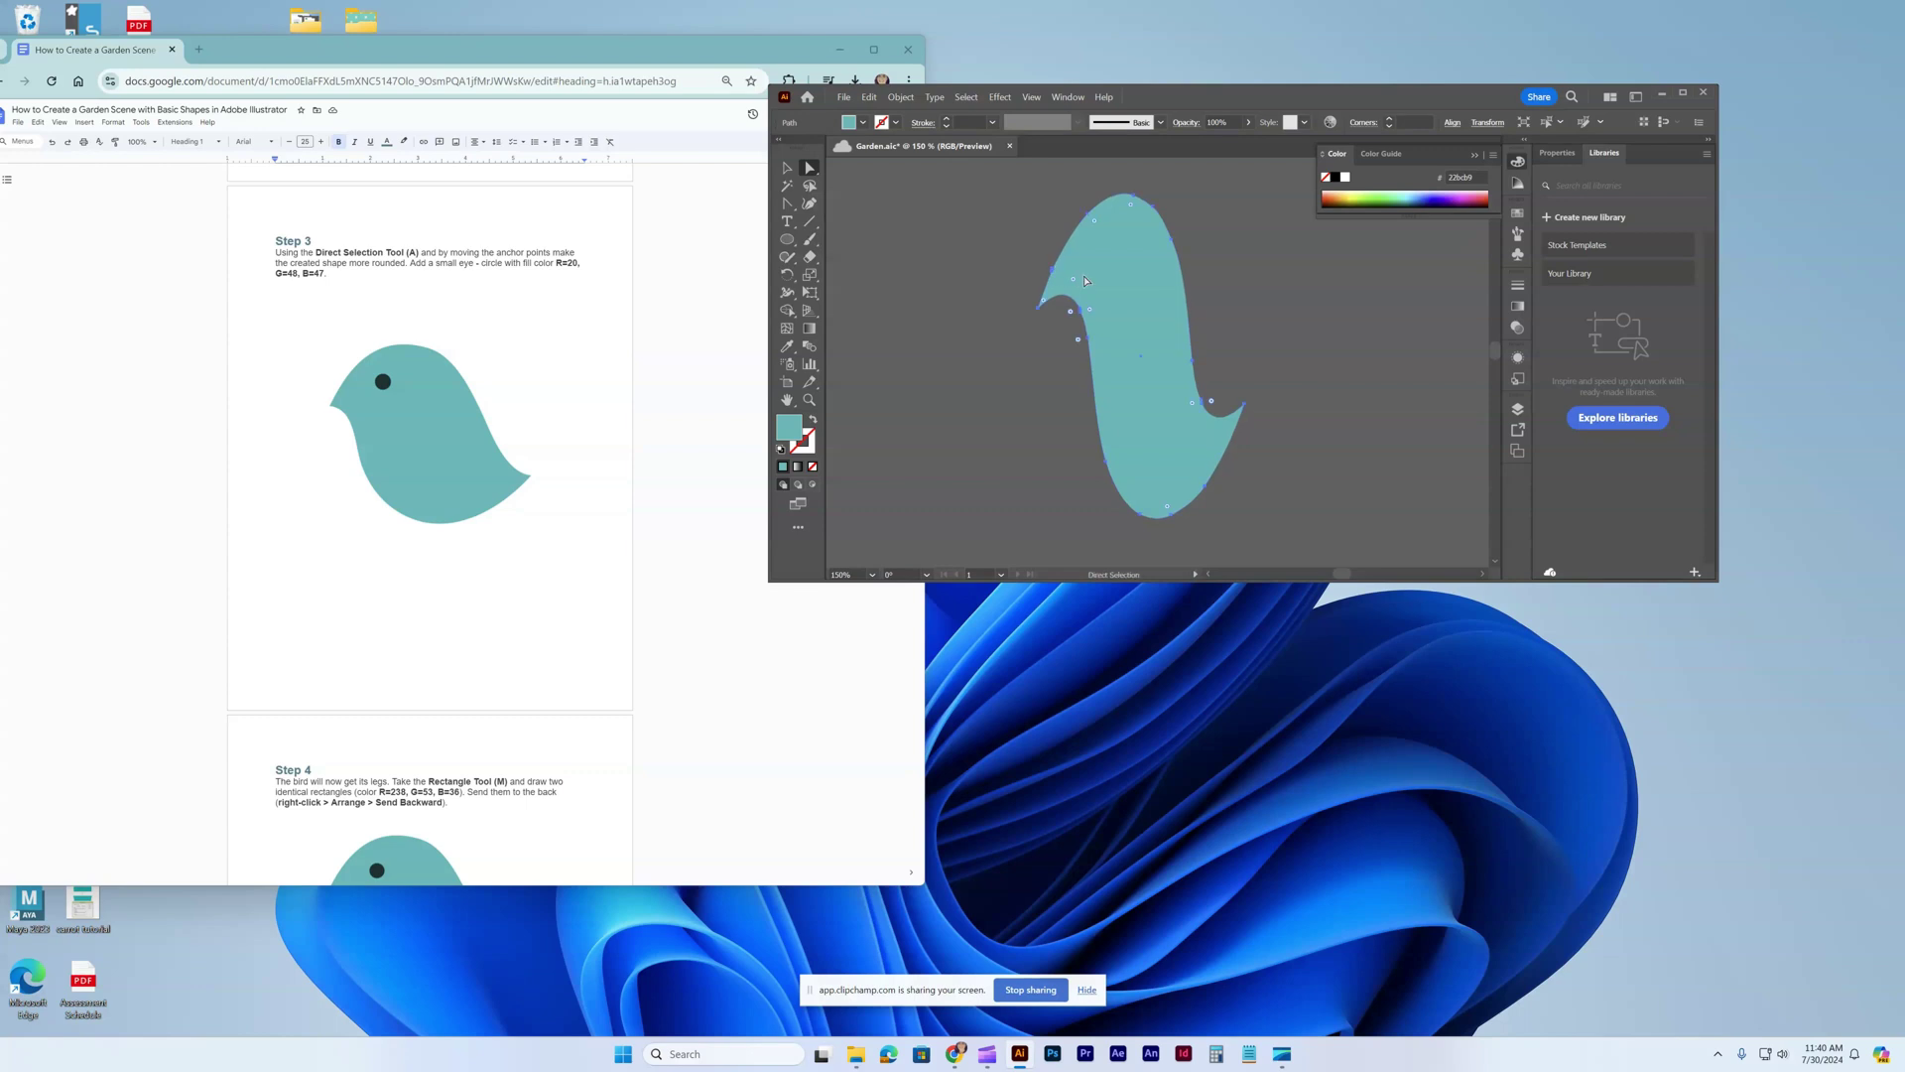
{"action": "left_click", "coordinate": [1096, 223]}
{"action": "left_click", "coordinate": [1092, 218]}
{"action": "left_click_drag", "start_coordinate": [1093, 217], "coordinate": [1081, 200]}
{"action": "left_click", "coordinate": [1153, 214]}
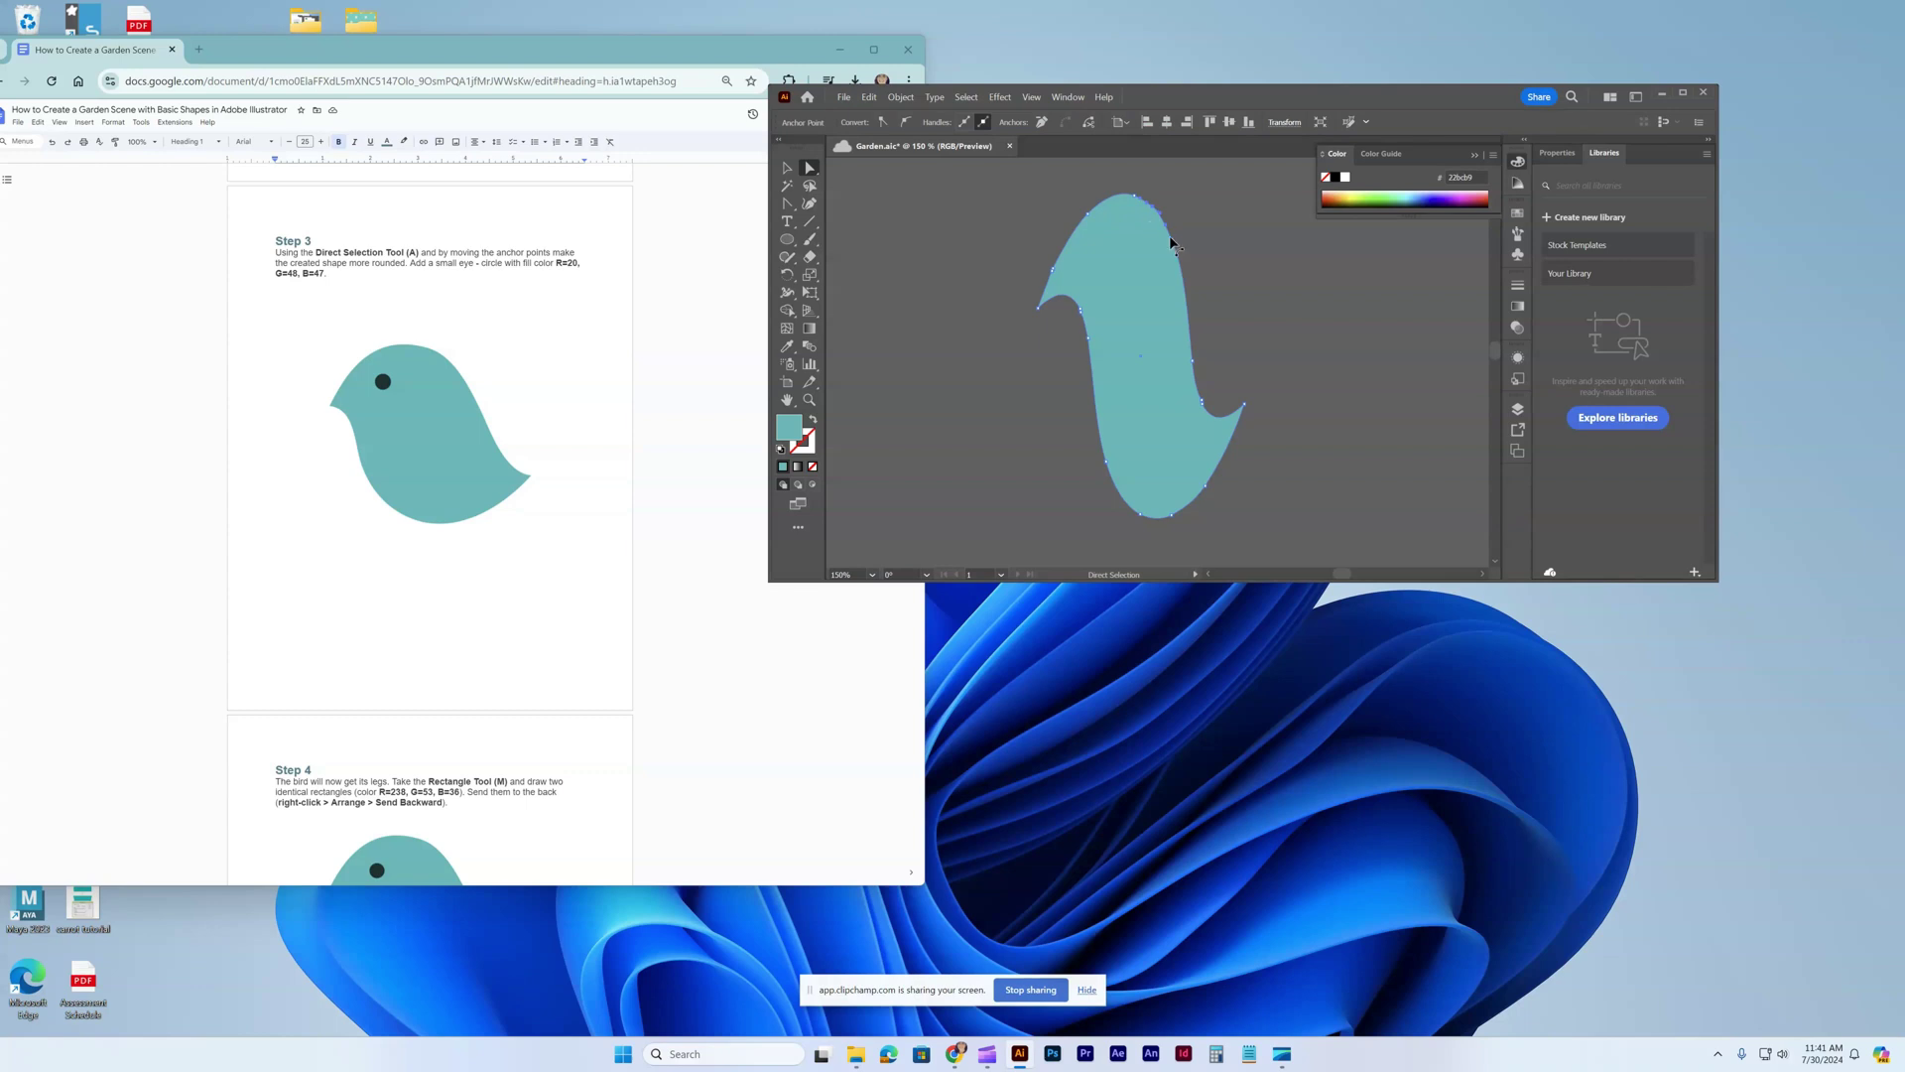
{"action": "left_click_drag", "start_coordinate": [1172, 243], "coordinate": [1175, 252]}
Drag the tail anchors so the tail bulges and ends in a longer point sweeping right.
{"action": "left_click_drag", "start_coordinate": [1203, 406], "coordinate": [1202, 418]}
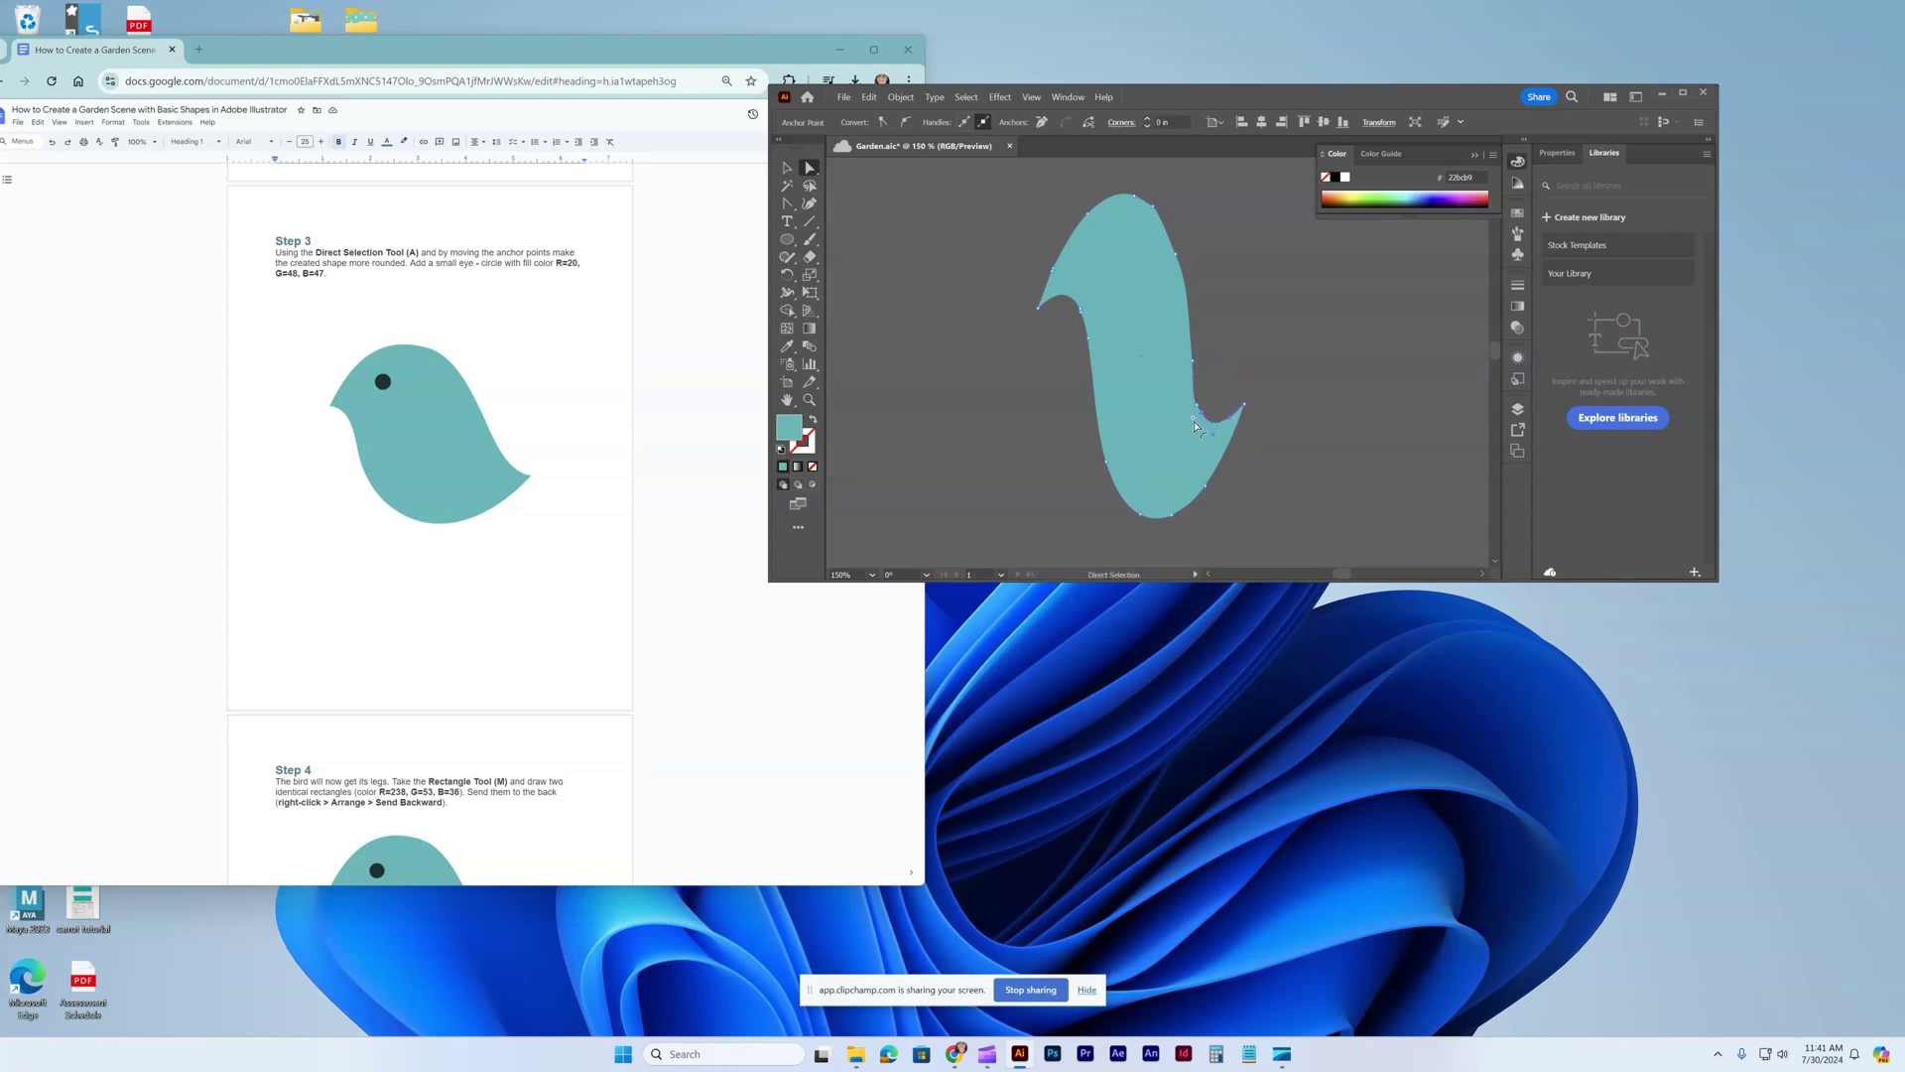
{"action": "key", "text": "ctrl+a"}
{"action": "left_click", "coordinate": [1246, 408]}
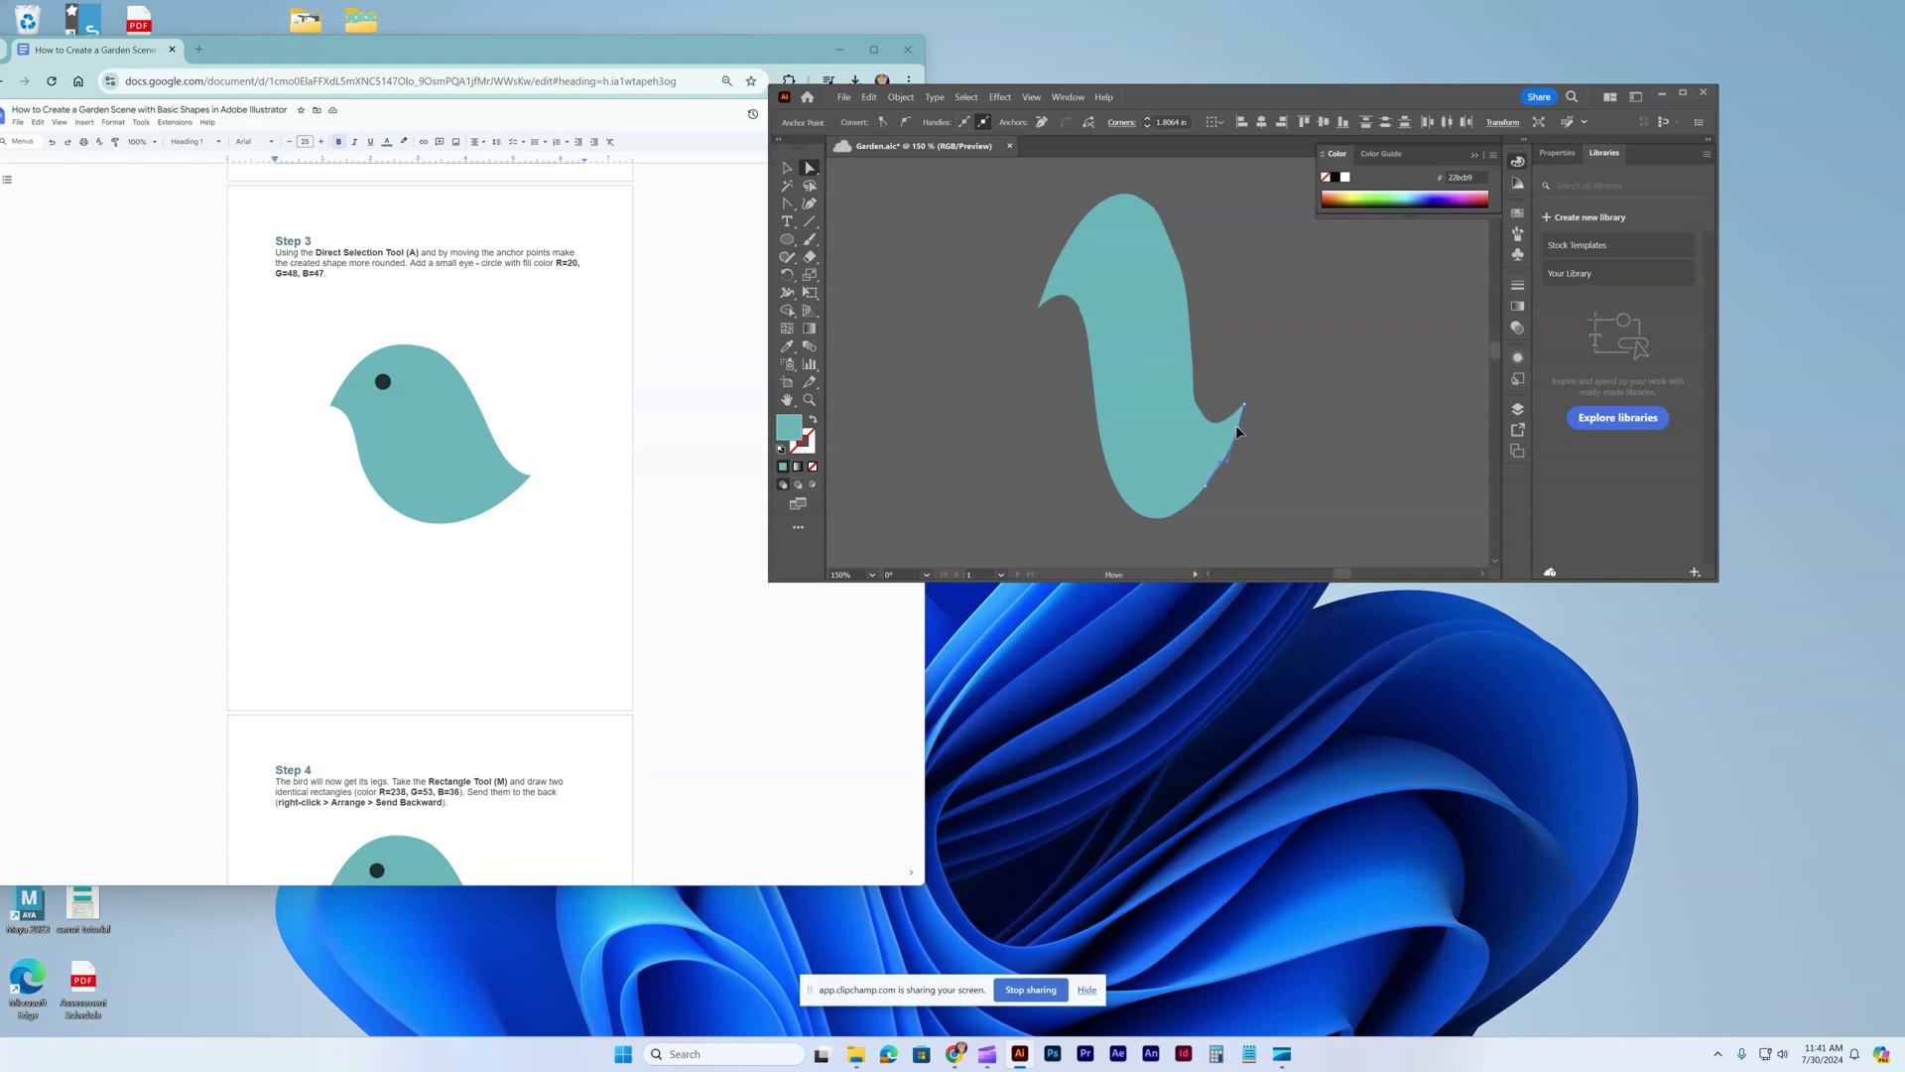
{"action": "mouse_move", "coordinate": [1238, 431]}
{"action": "left_mouse_down"}
{"action": "mouse_move", "coordinate": [1259, 442]}
{"action": "mouse_move", "coordinate": [1282, 416]}
{"action": "mouse_move", "coordinate": [1260, 440]}
{"action": "left_mouse_up"}
{"action": "left_click", "coordinate": [1245, 407]}
{"action": "left_click", "coordinate": [1263, 423]}
{"action": "left_click", "coordinate": [943, 292]}
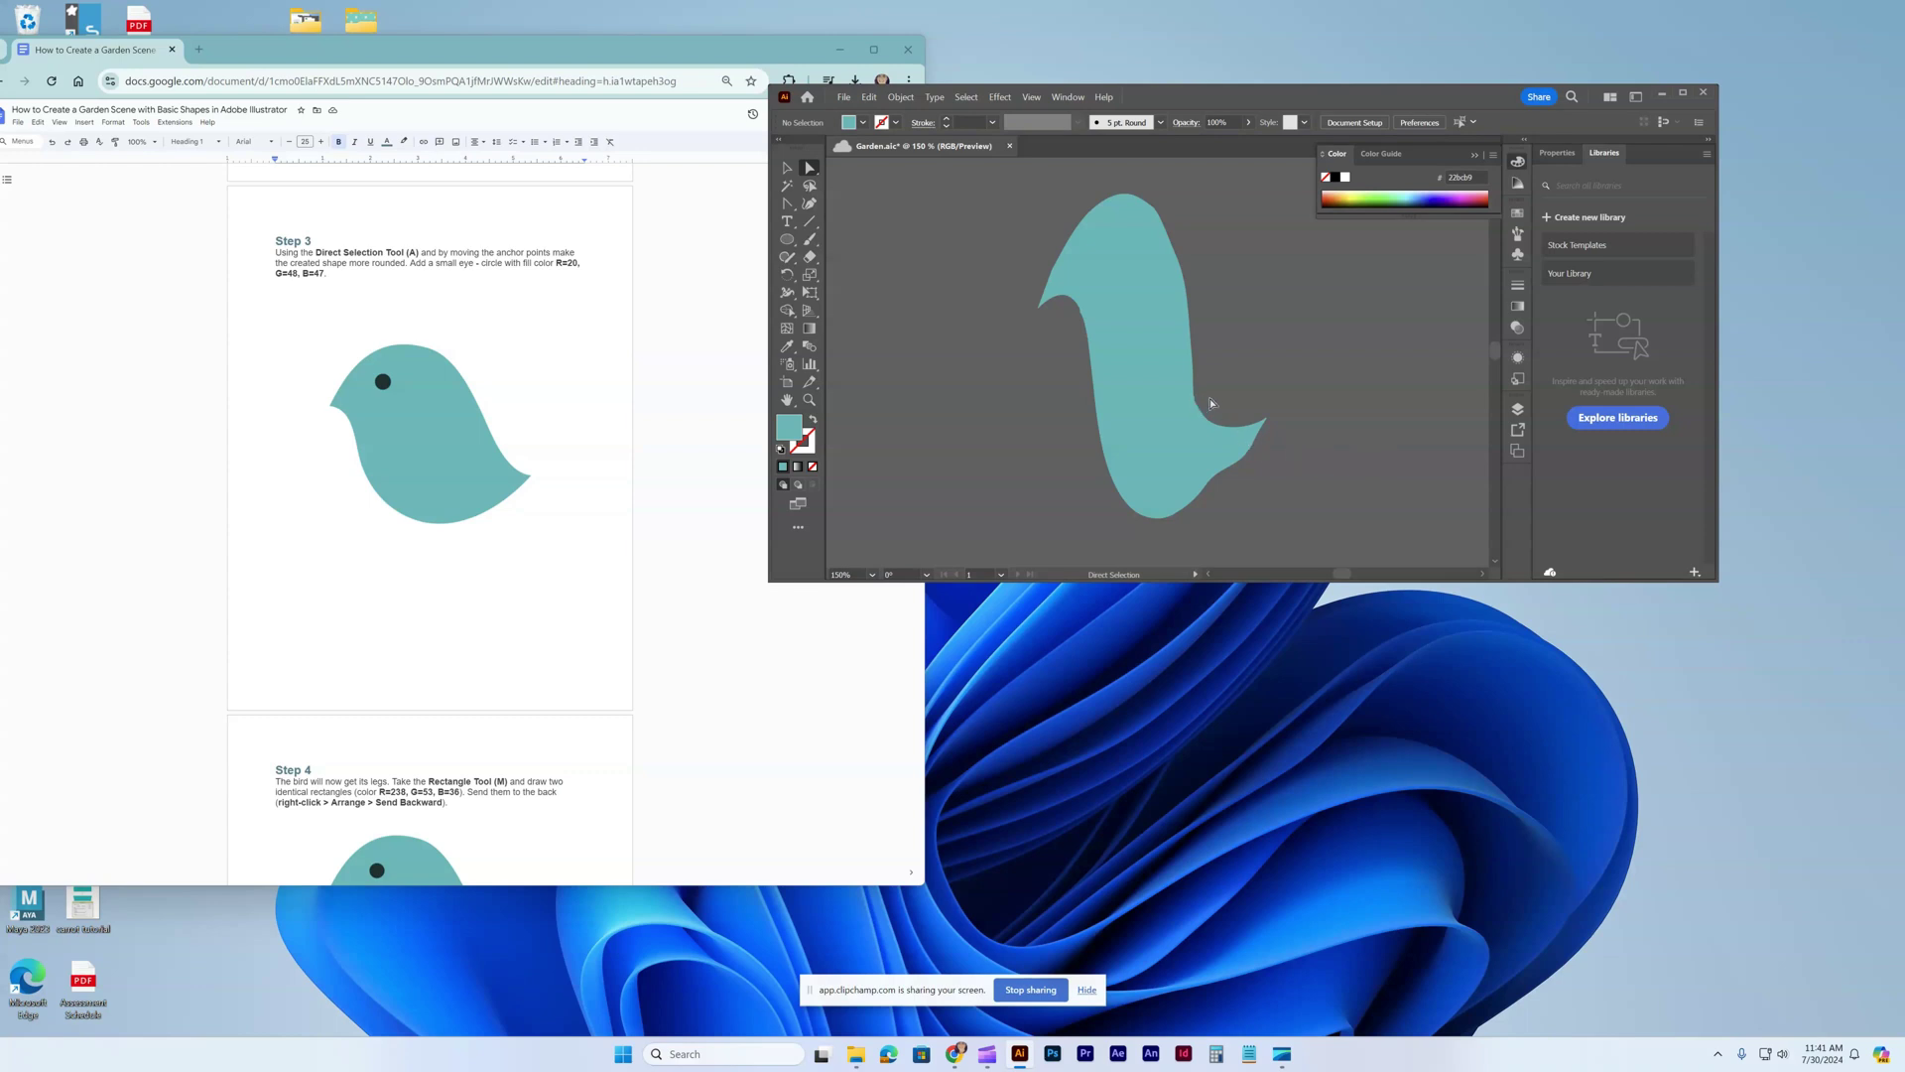
Delete the extra anchors on the bird's inner and lower tail curves.
{"action": "left_click", "coordinate": [1205, 423]}
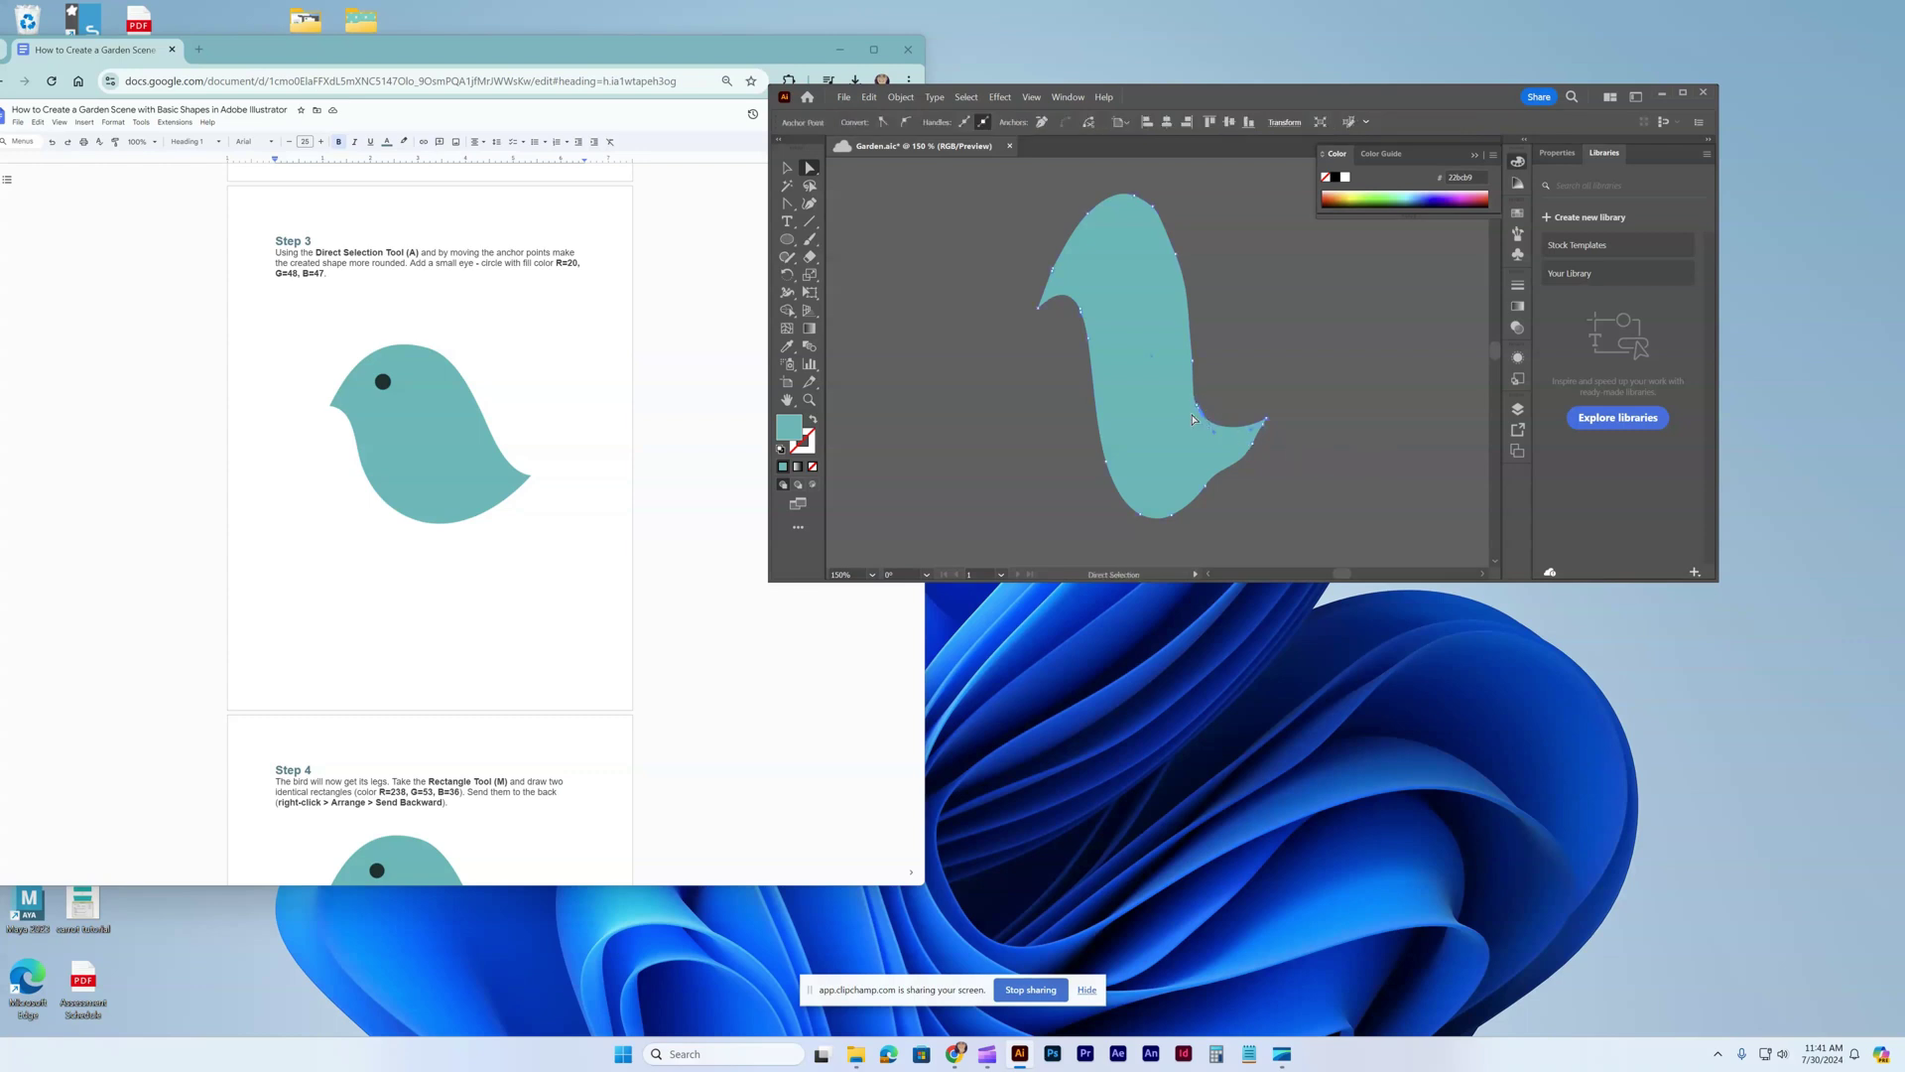
{"action": "left_click", "coordinate": [1198, 407]}
{"action": "left_click", "coordinate": [785, 204]}
{"action": "left_click", "coordinate": [865, 239]}
{"action": "left_click", "coordinate": [1203, 419]}
{"action": "left_click", "coordinate": [1355, 361]}
{"action": "left_click", "coordinate": [1203, 417]}
{"action": "left_click", "coordinate": [1252, 444]}
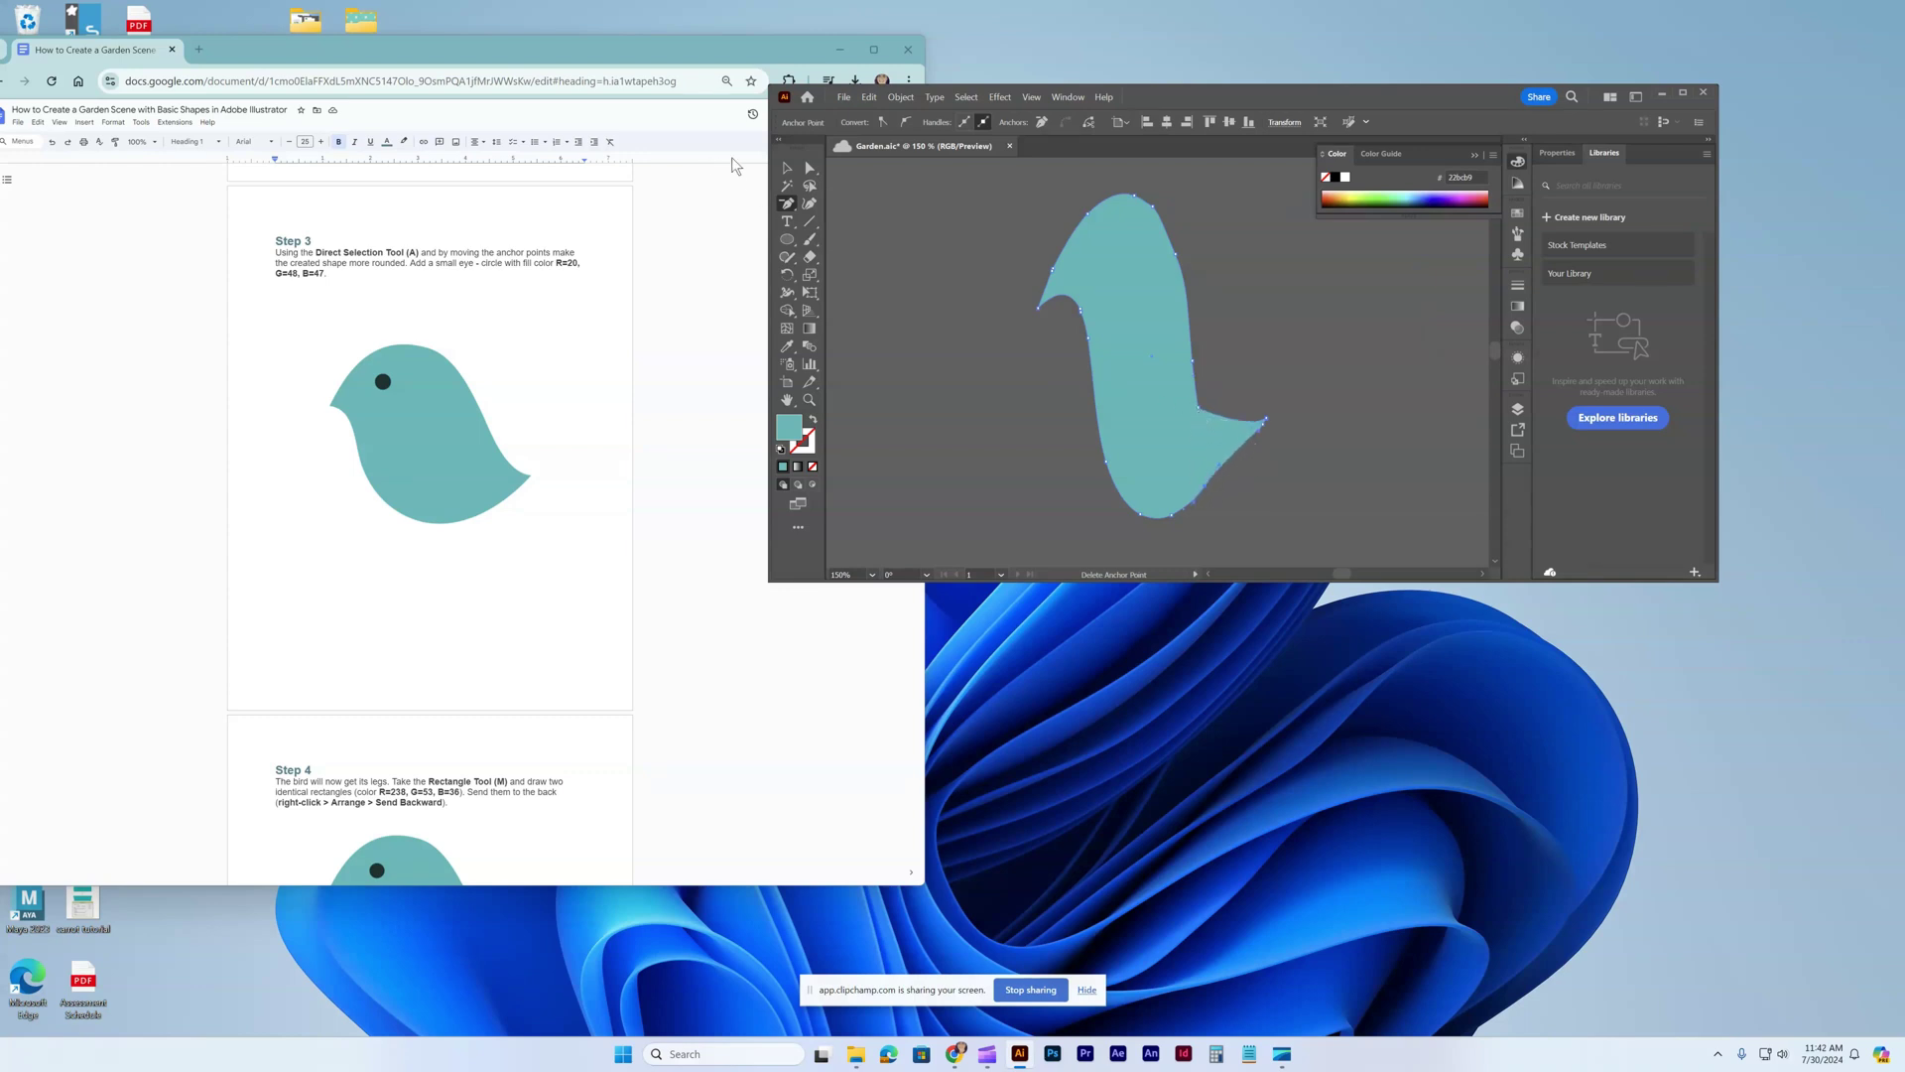
Round the inner corner where the tail meets the bird's body.
{"action": "left_click", "coordinate": [810, 168]}
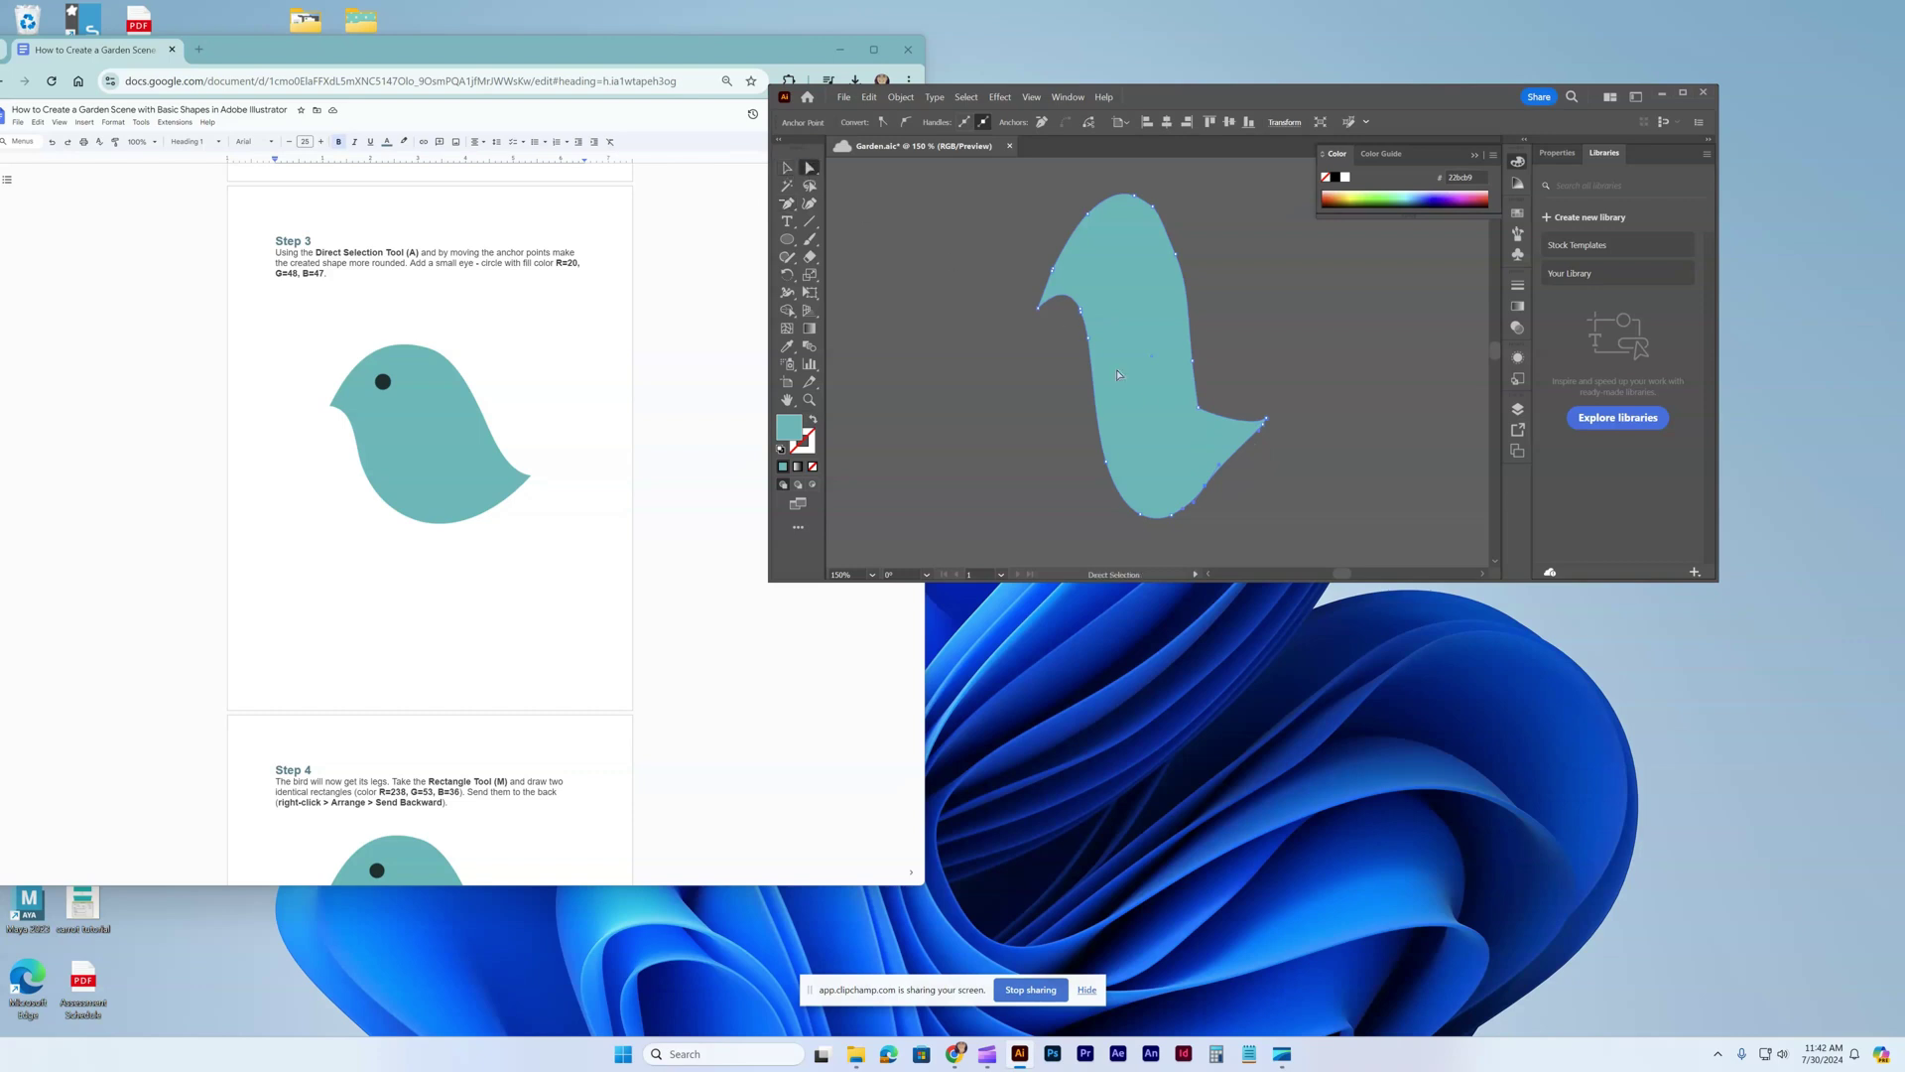
{"action": "left_click", "coordinate": [1198, 413]}
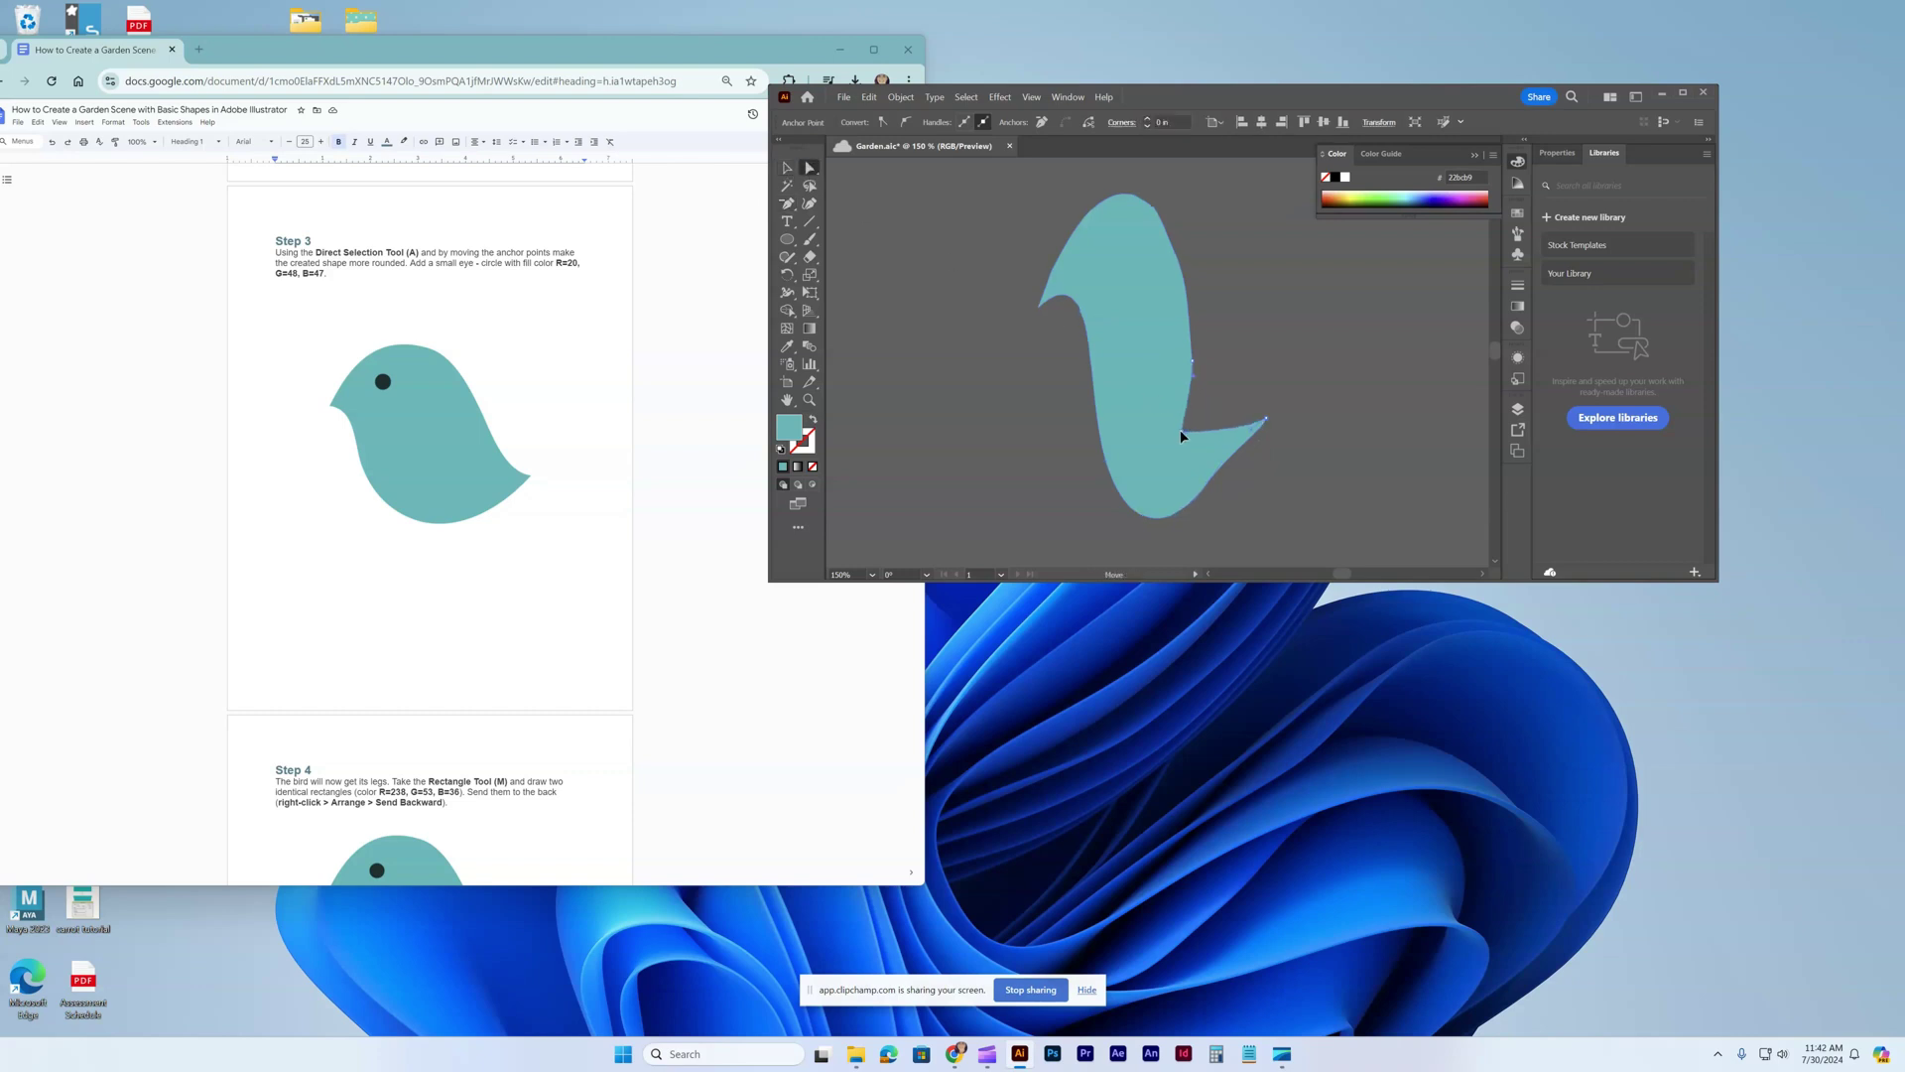
{"action": "left_click_drag", "start_coordinate": [1201, 413], "coordinate": [1247, 378]}
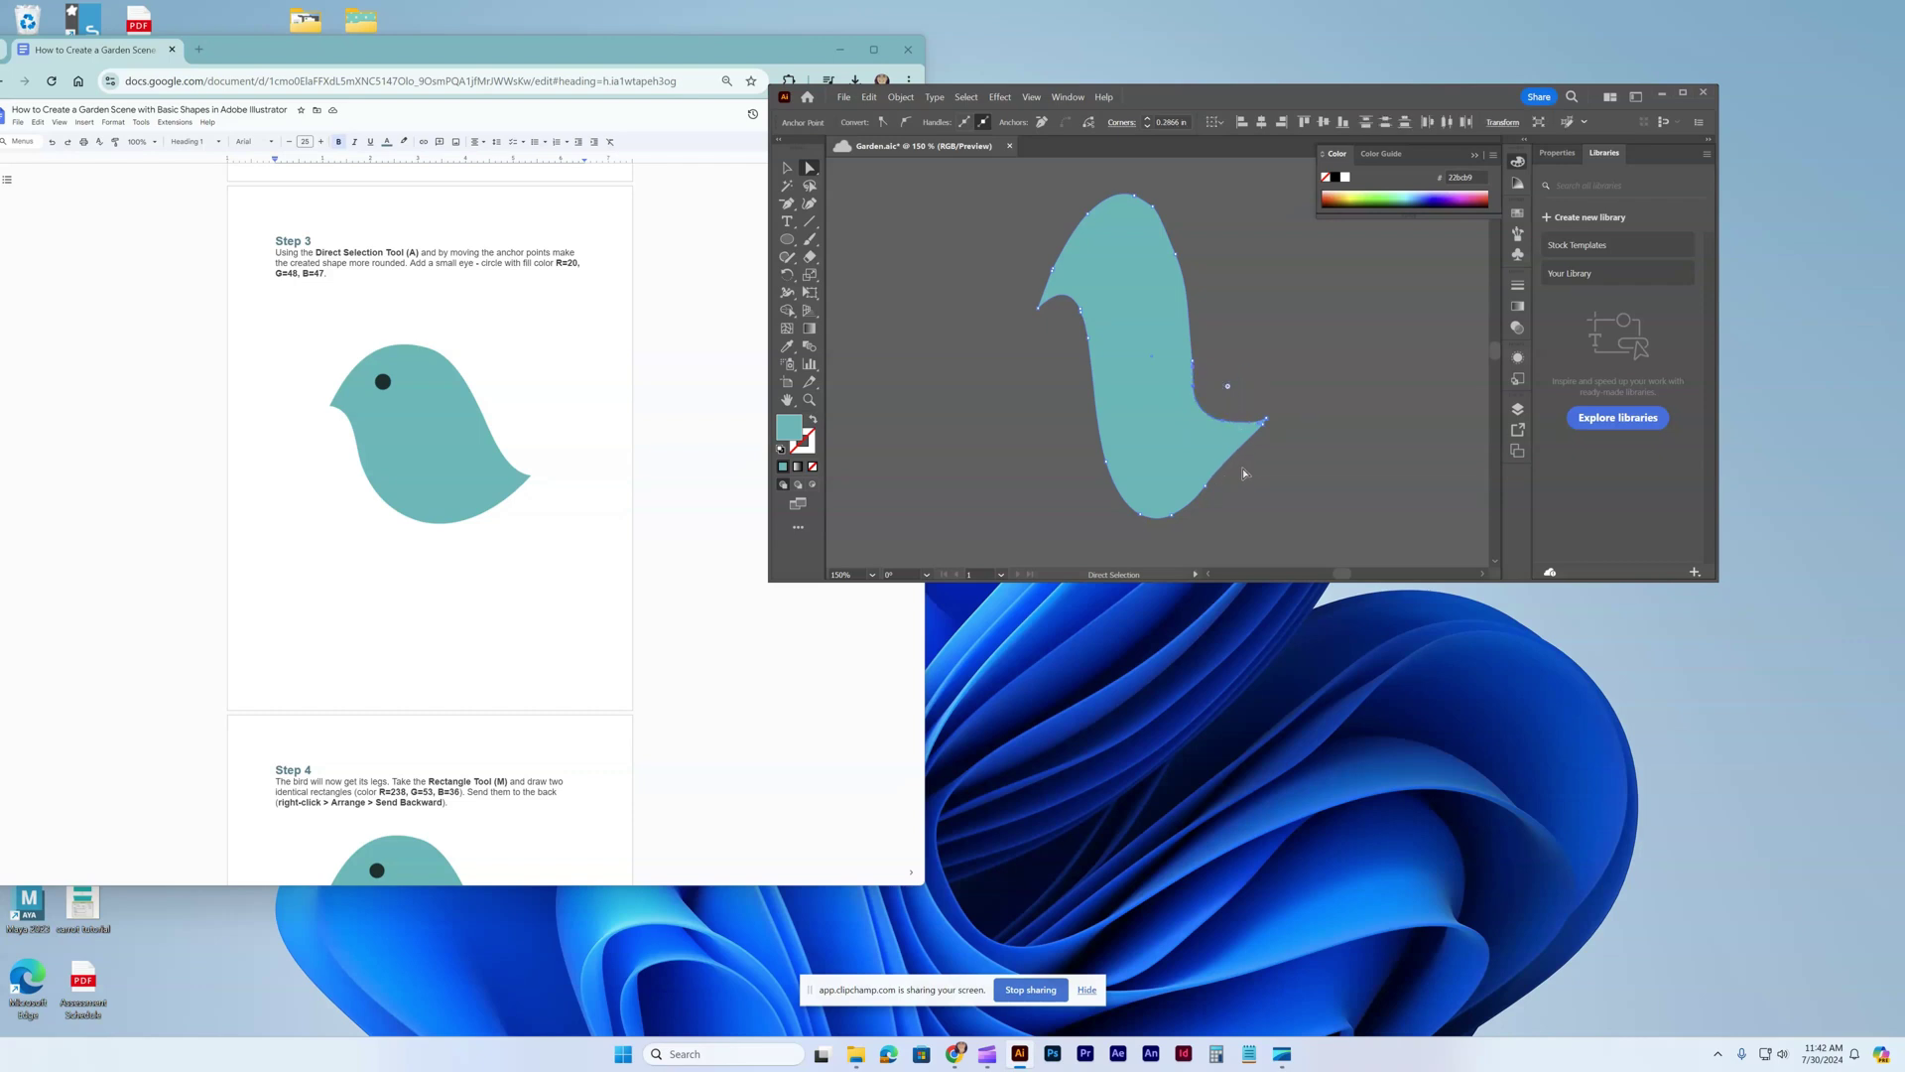
{"action": "left_click", "coordinate": [1267, 421]}
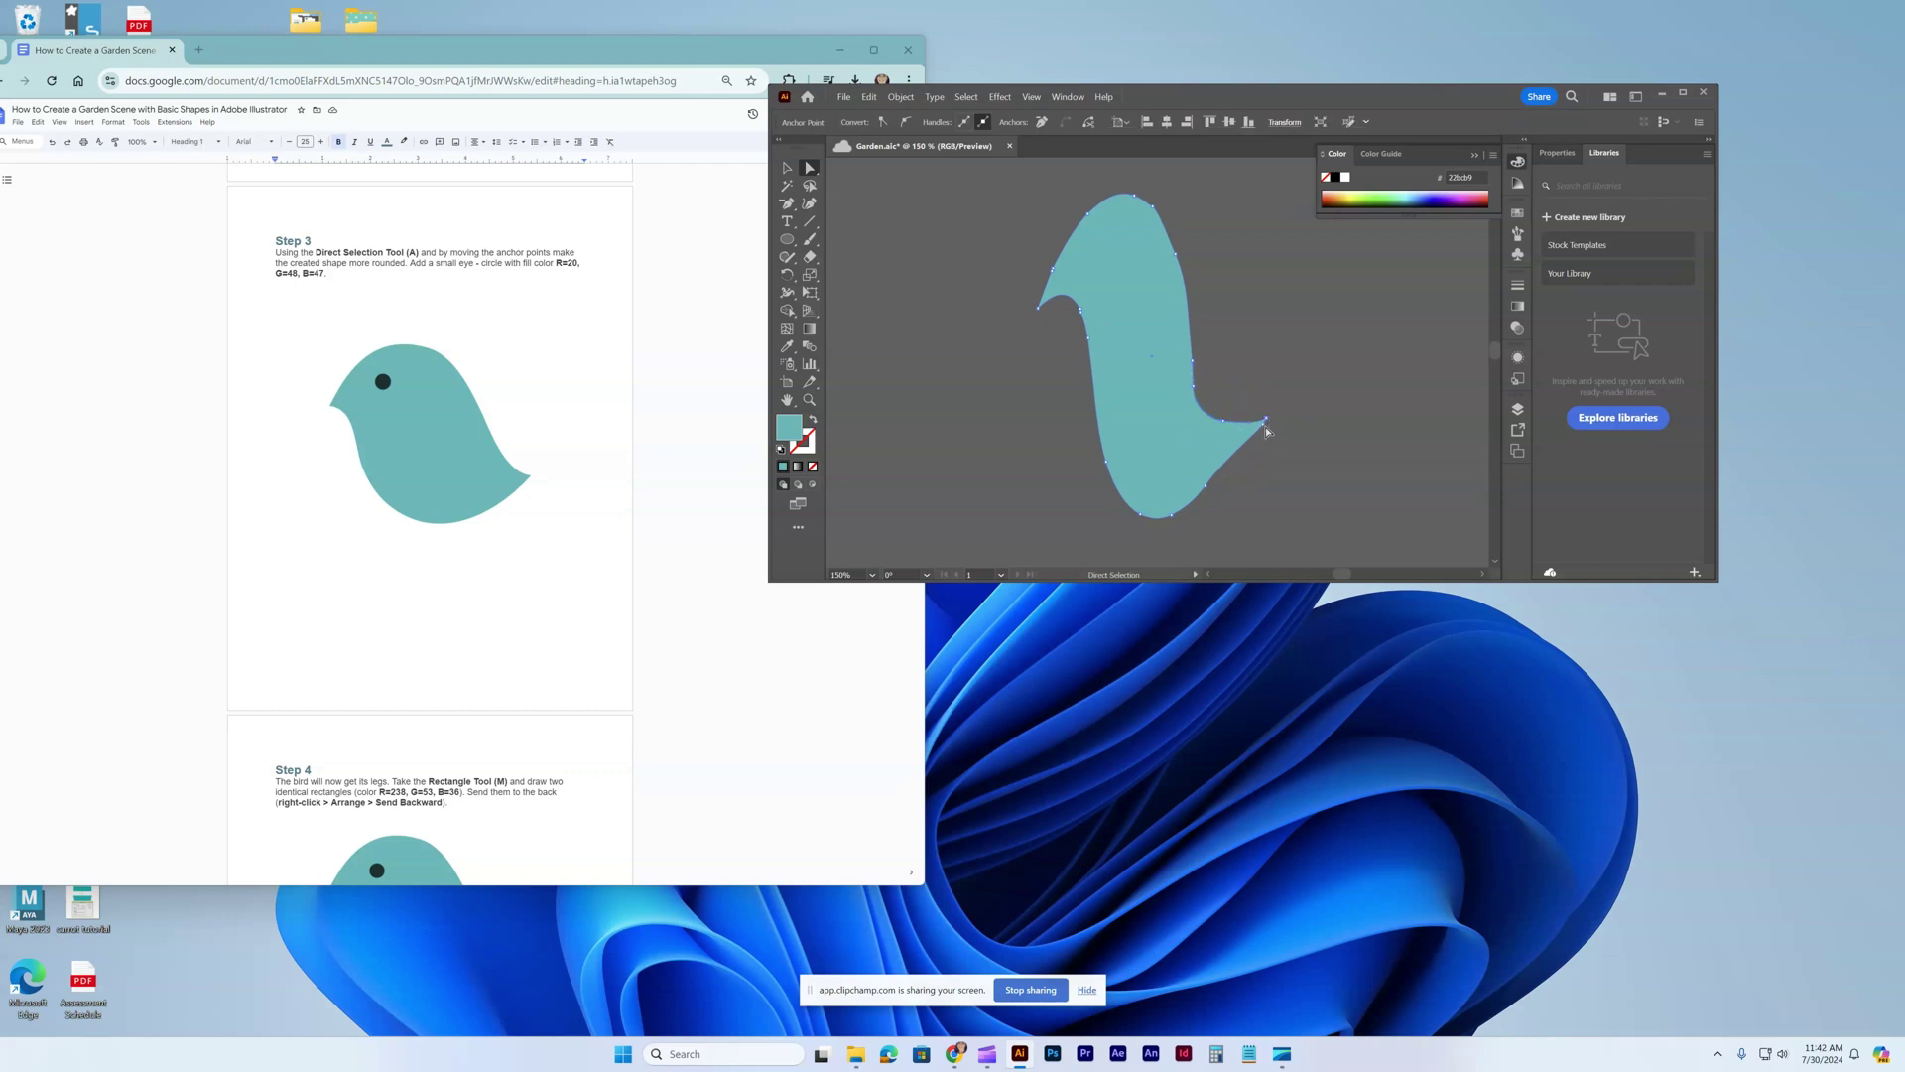
{"action": "left_click_drag", "start_coordinate": [787, 204], "coordinate": [868, 255]}
{"action": "left_click", "coordinate": [807, 171]}
{"action": "left_click", "coordinate": [1262, 416]}
Refine the tail tip up close so it tapers to a finer point.
{"action": "key", "text": "ctrl+="}
{"action": "key", "text": "ctrl+="}
{"action": "key", "text": "ctrl+="}
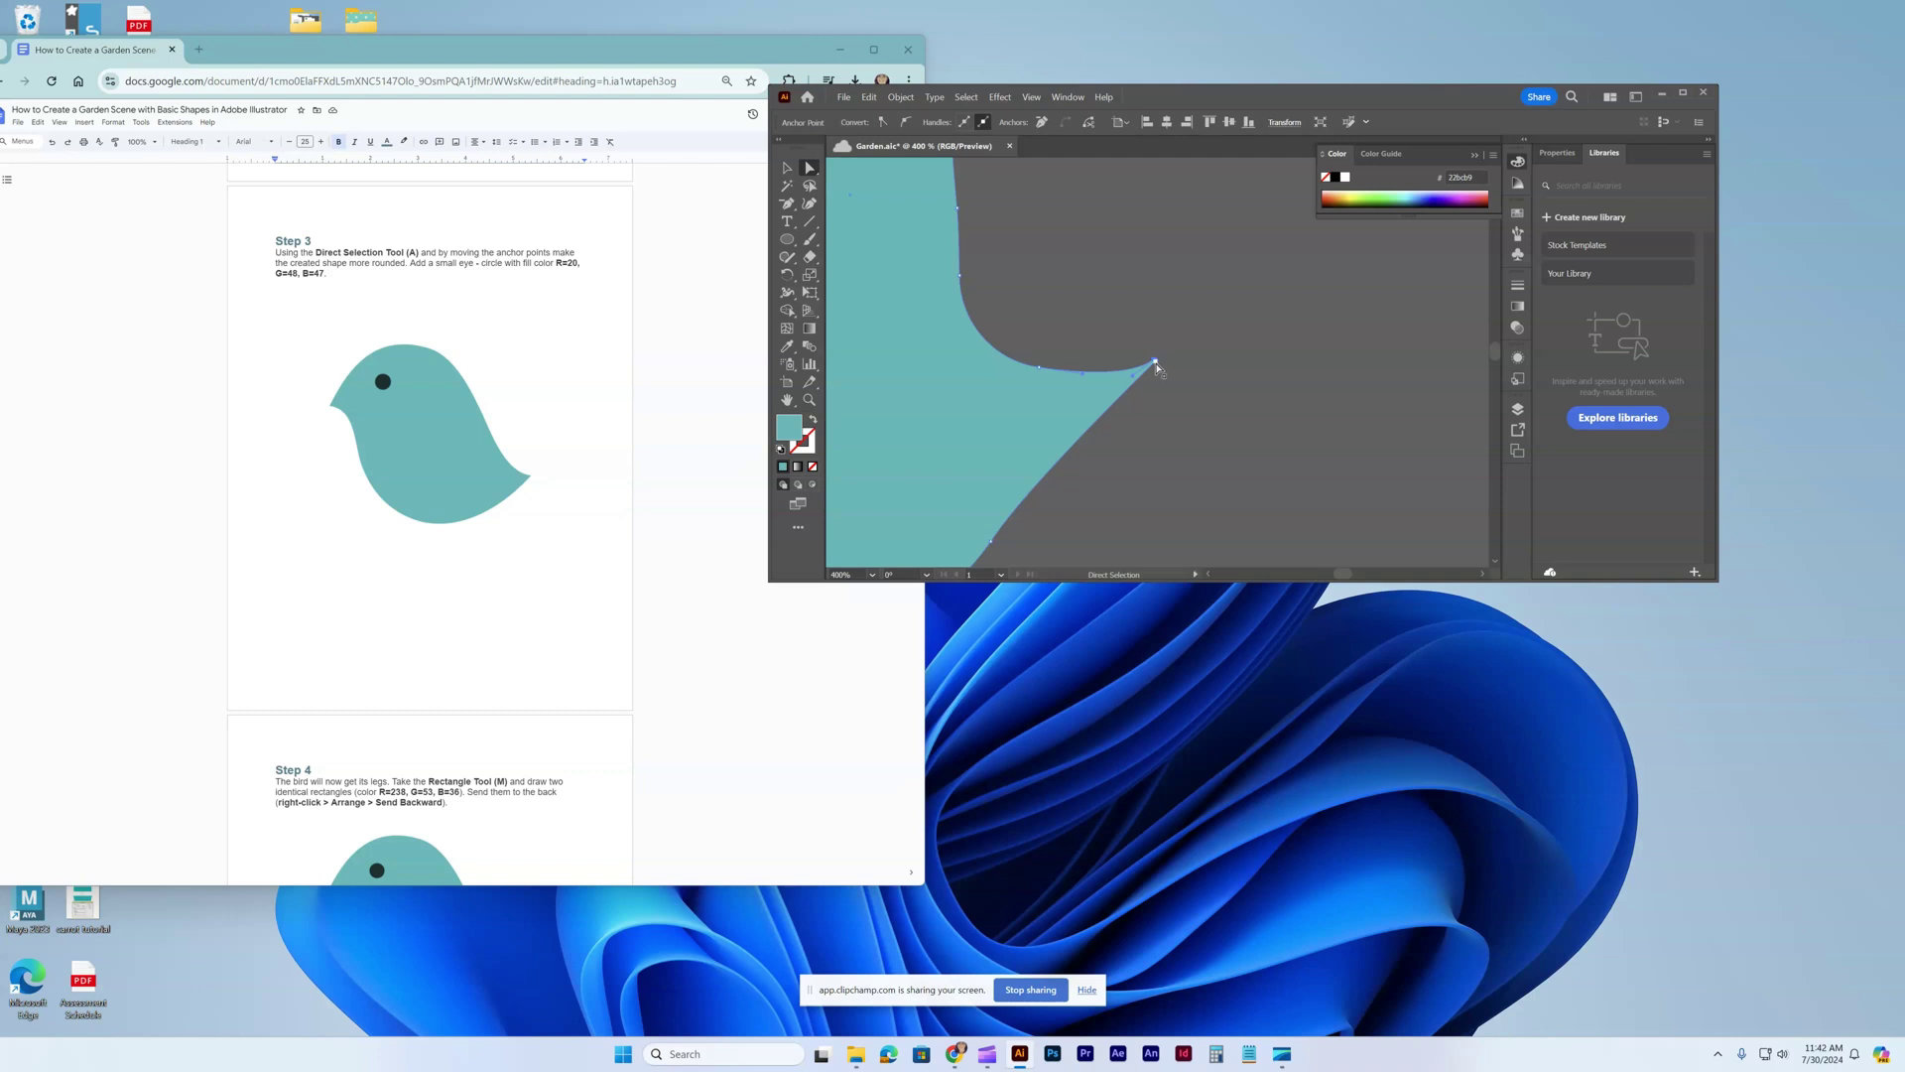
{"action": "left_click_drag", "start_coordinate": [1157, 367], "coordinate": [1149, 377]}
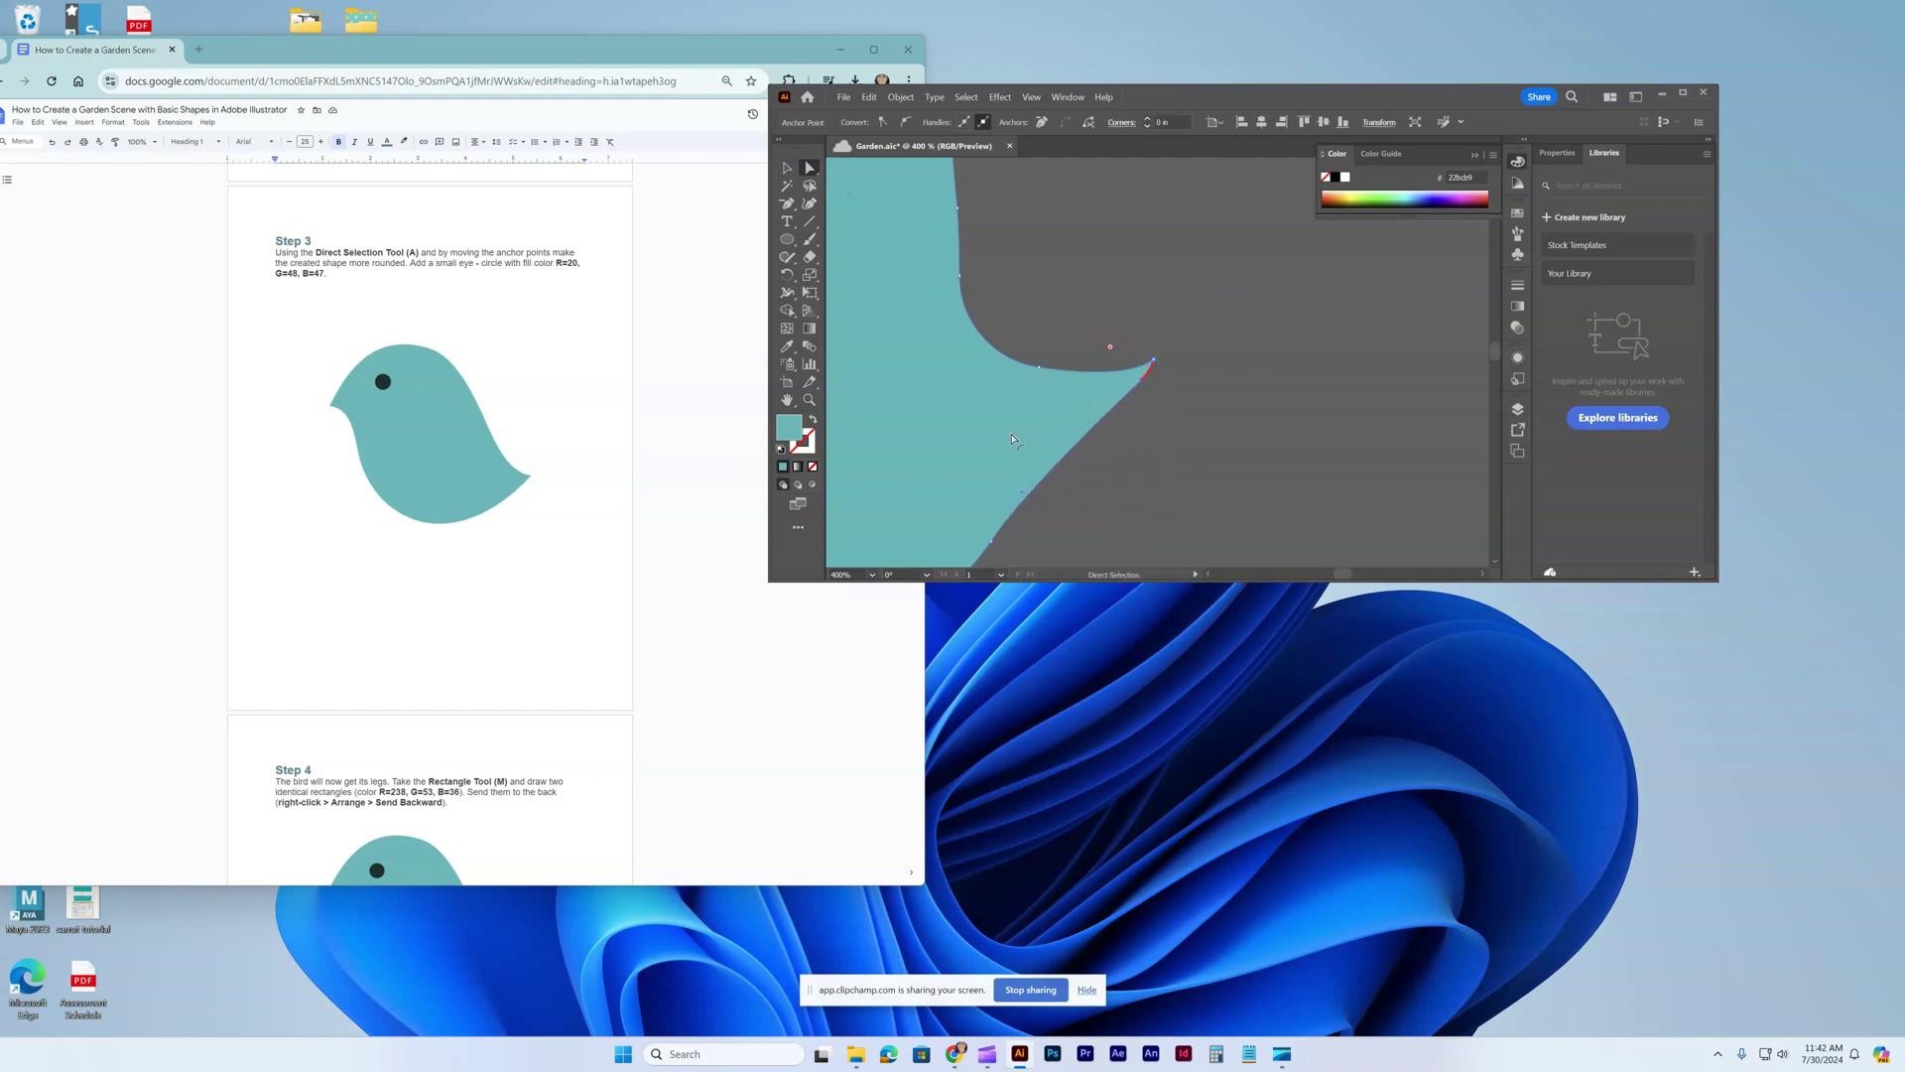
{"action": "left_click", "coordinate": [1154, 363]}
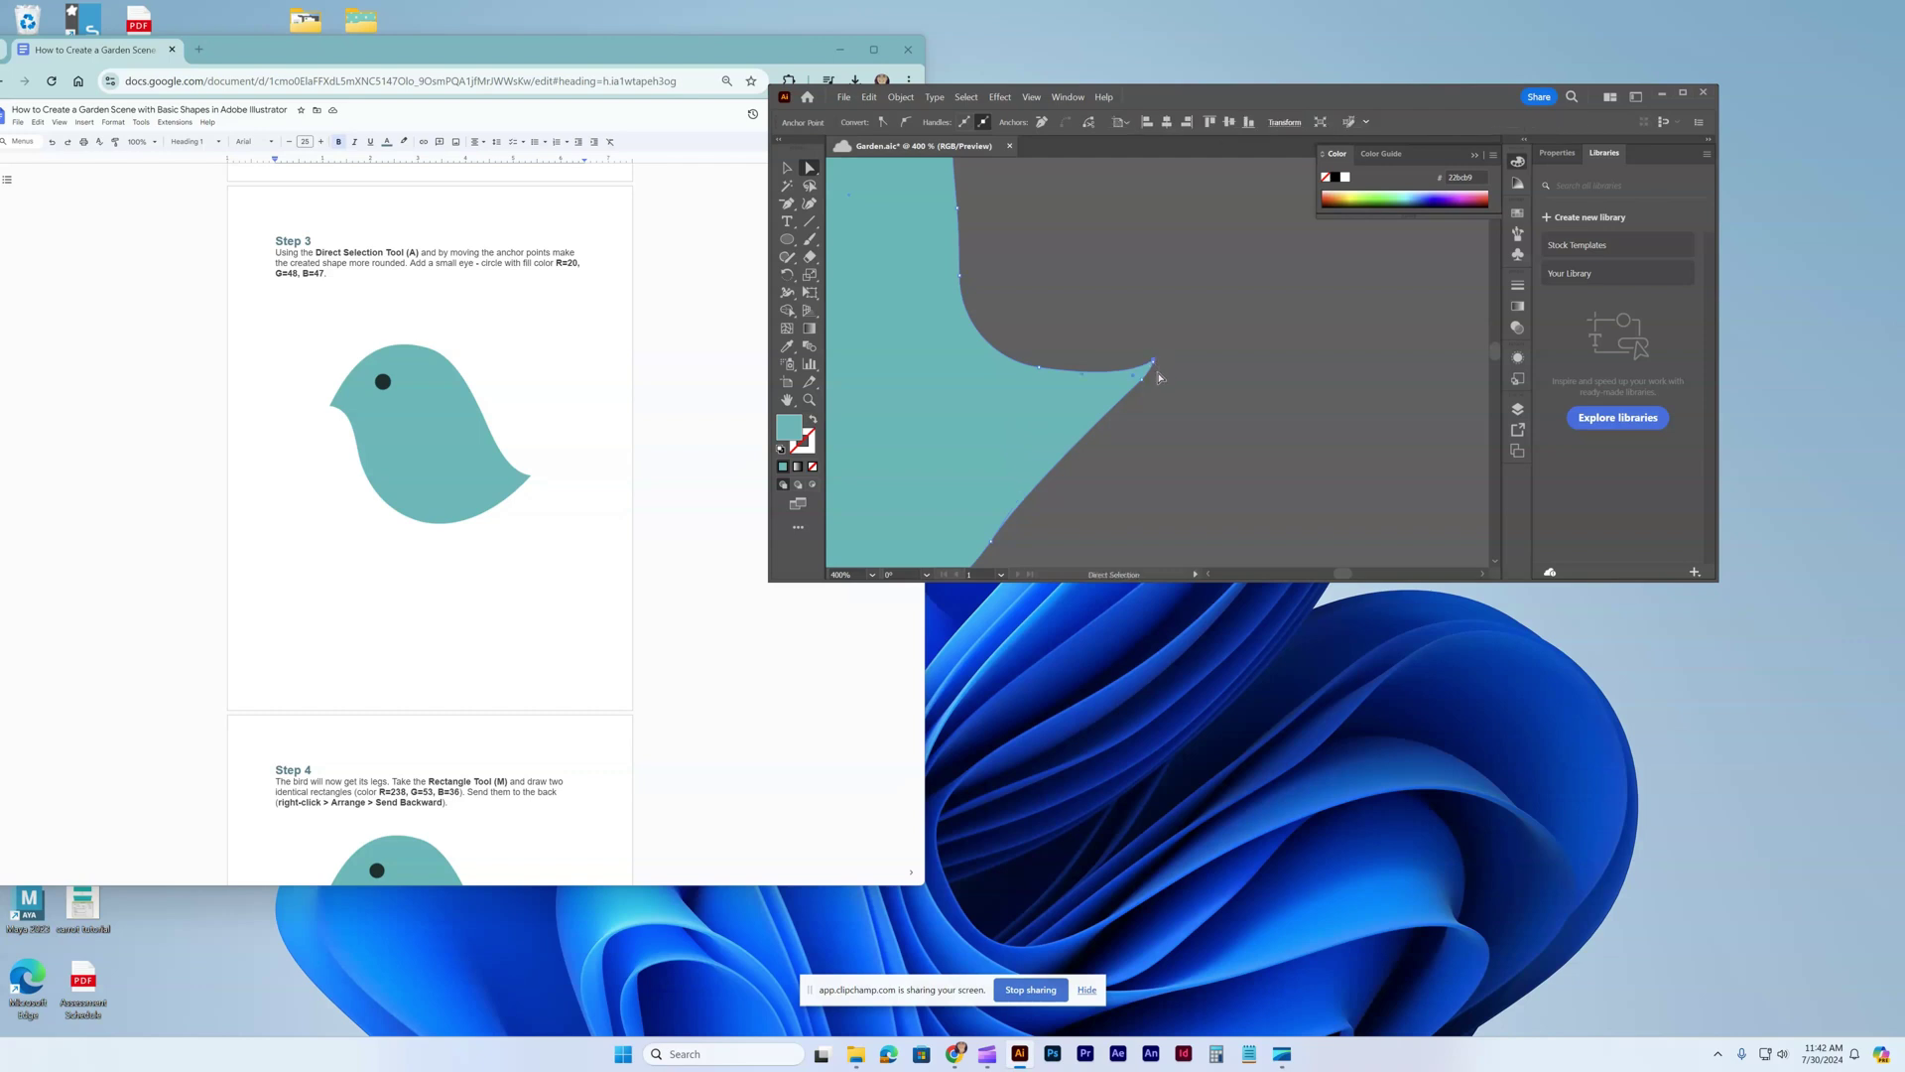
{"action": "left_click_drag", "start_coordinate": [1156, 368], "coordinate": [1176, 368]}
{"action": "key", "text": "ctrl+z"}
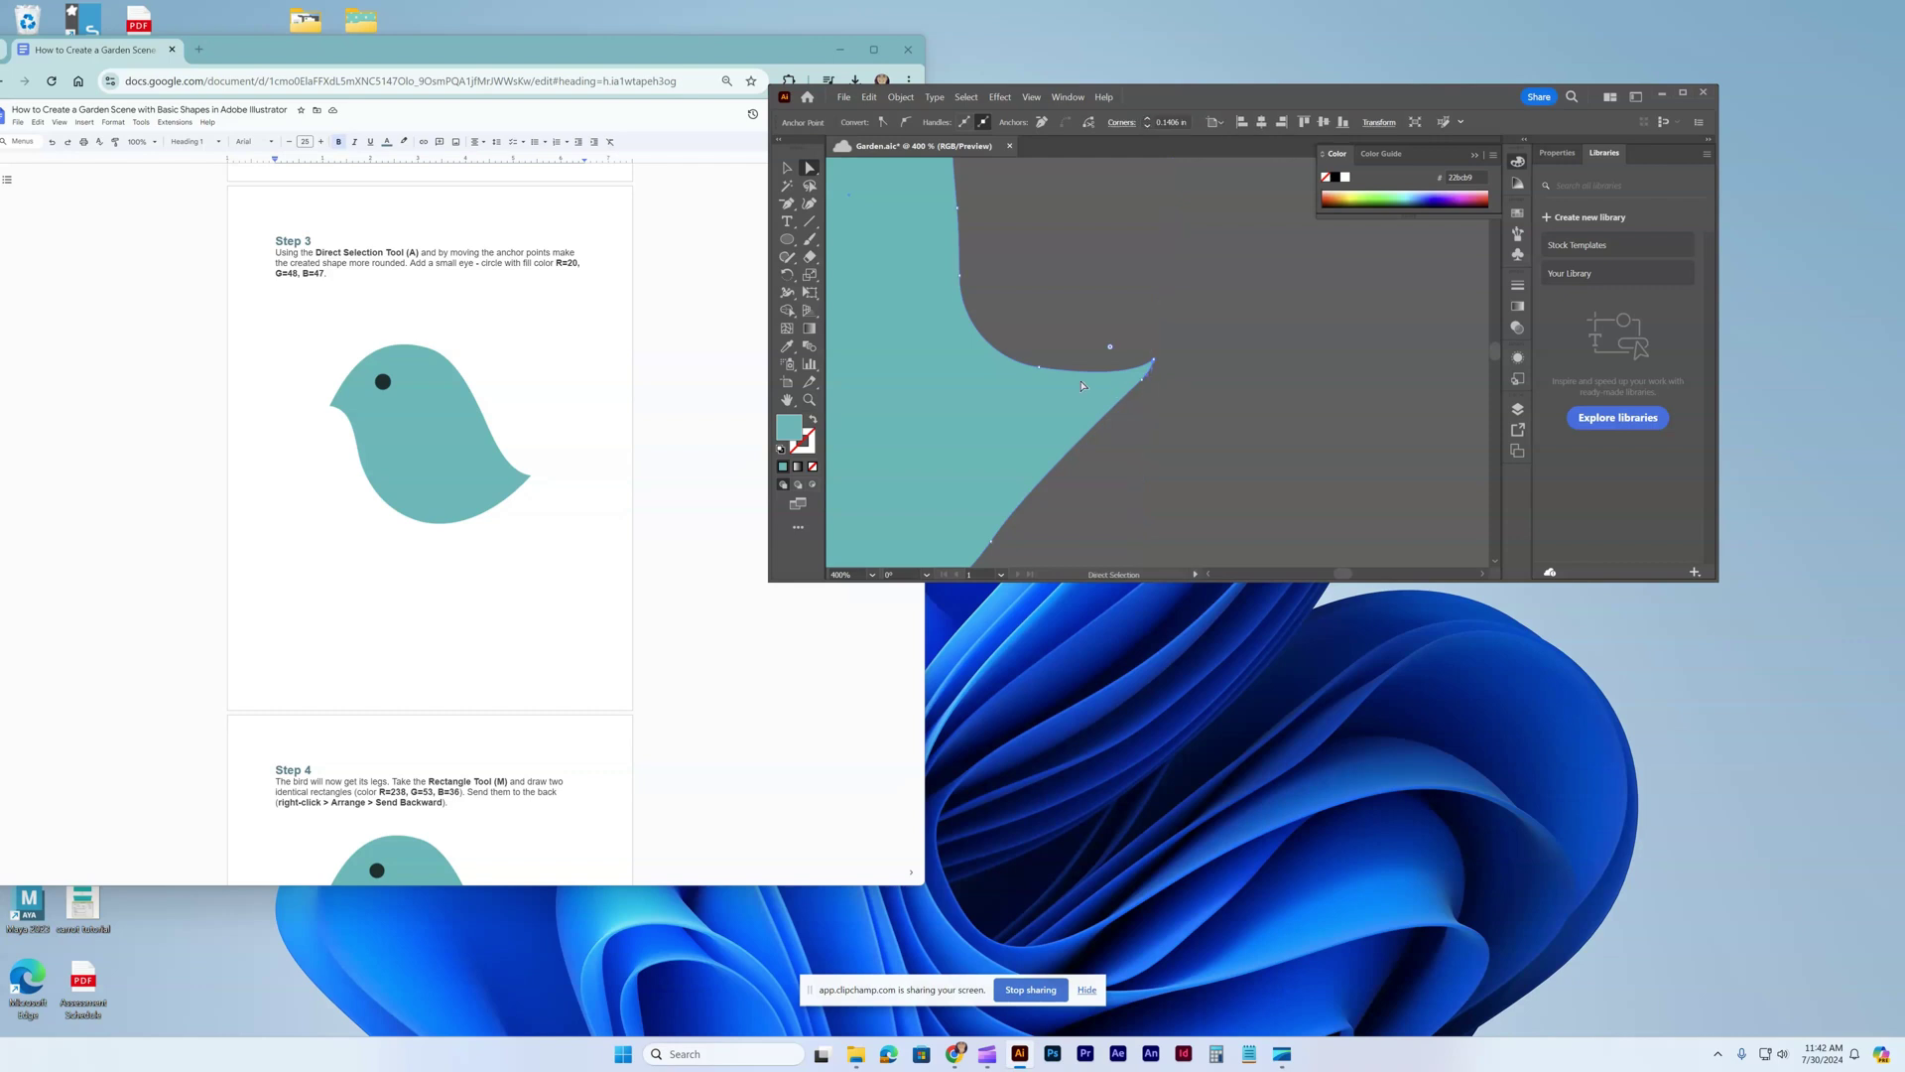
{"action": "key", "text": "ctrl+minus"}
{"action": "key", "text": "ctrl+minus"}
{"action": "key", "text": "ctrl+minus"}
{"action": "key", "text": "ctrl+minus"}
{"action": "key", "text": "ctrl+minus"}
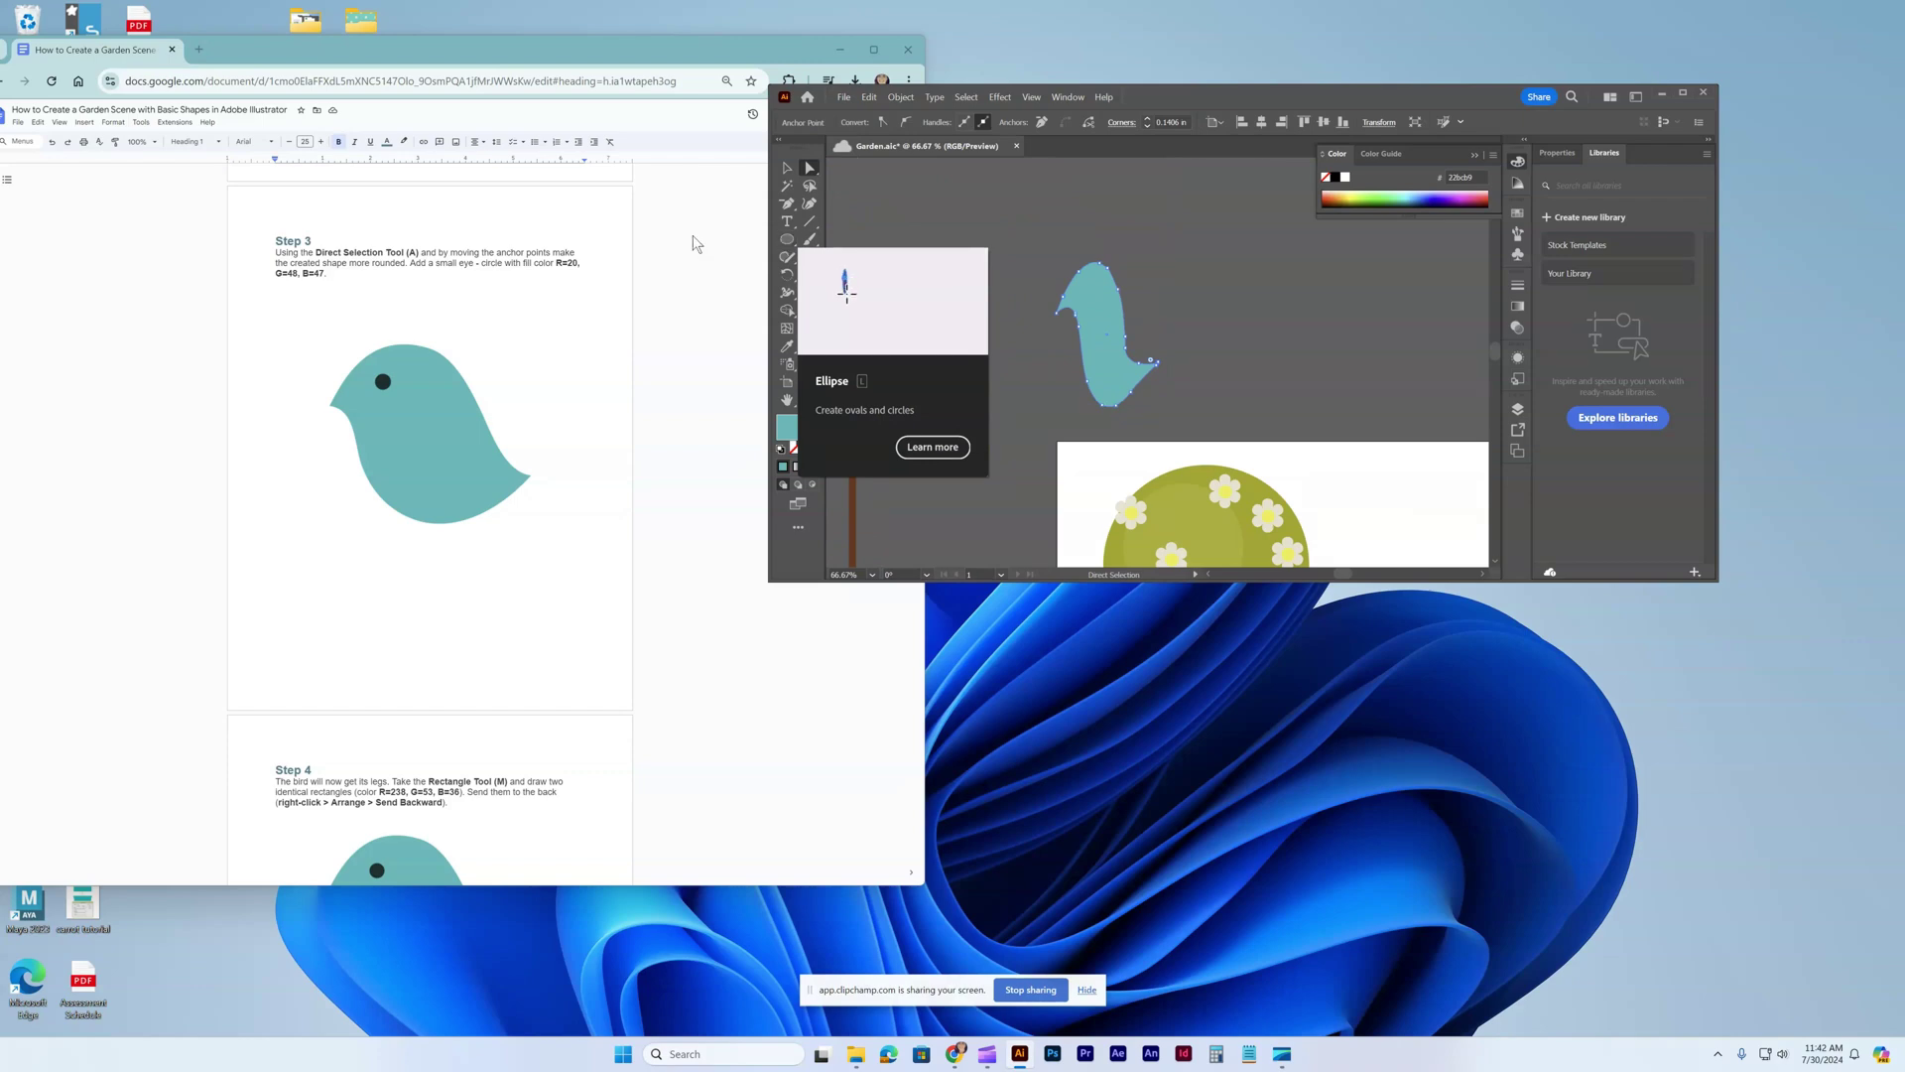
Draw a small circle for the bird's eye.
{"action": "left_click", "coordinate": [785, 245]}
{"action": "left_click_drag", "start_coordinate": [838, 205], "coordinate": [860, 228]}
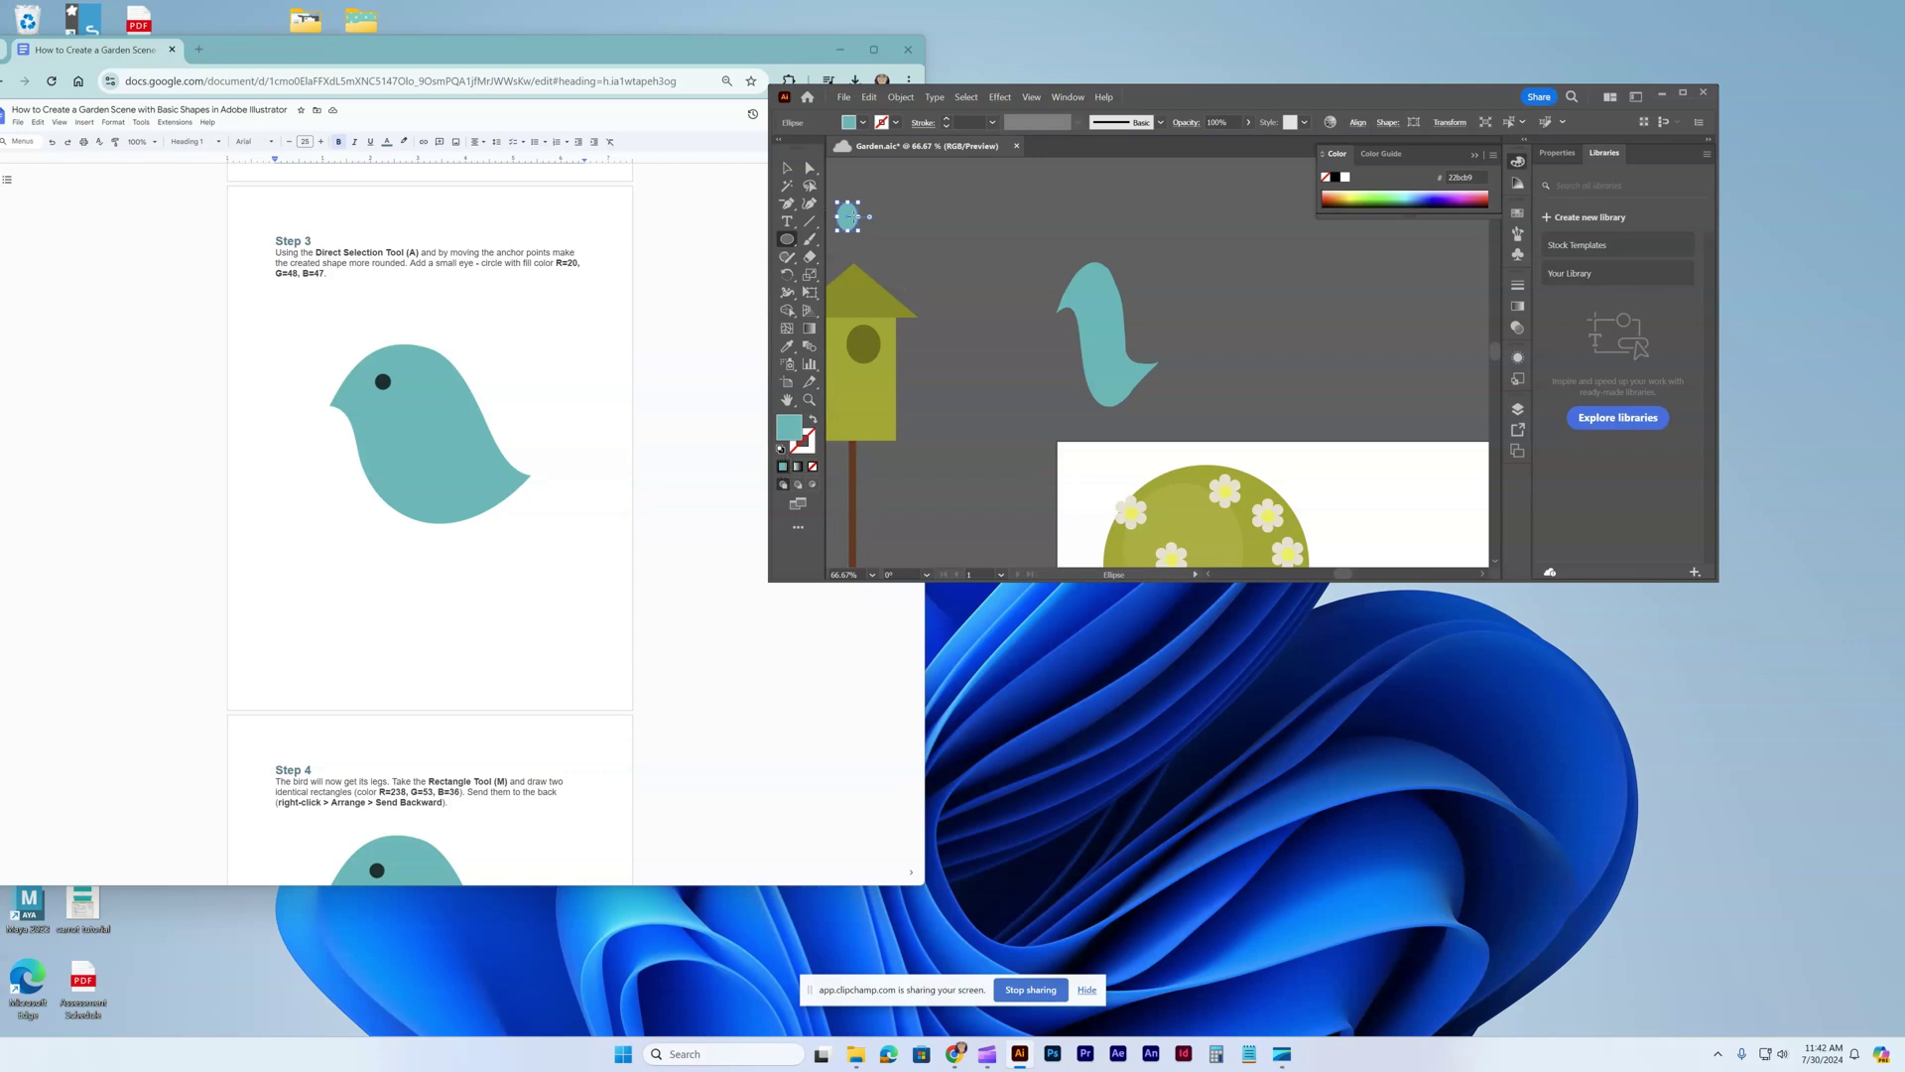
{"action": "left_click", "coordinate": [787, 169]}
Fill the eye circle with dark colour R 20, G 48, B 47.
{"action": "double_click", "coordinate": [789, 428]}
{"action": "double_click", "coordinate": [1102, 444]}
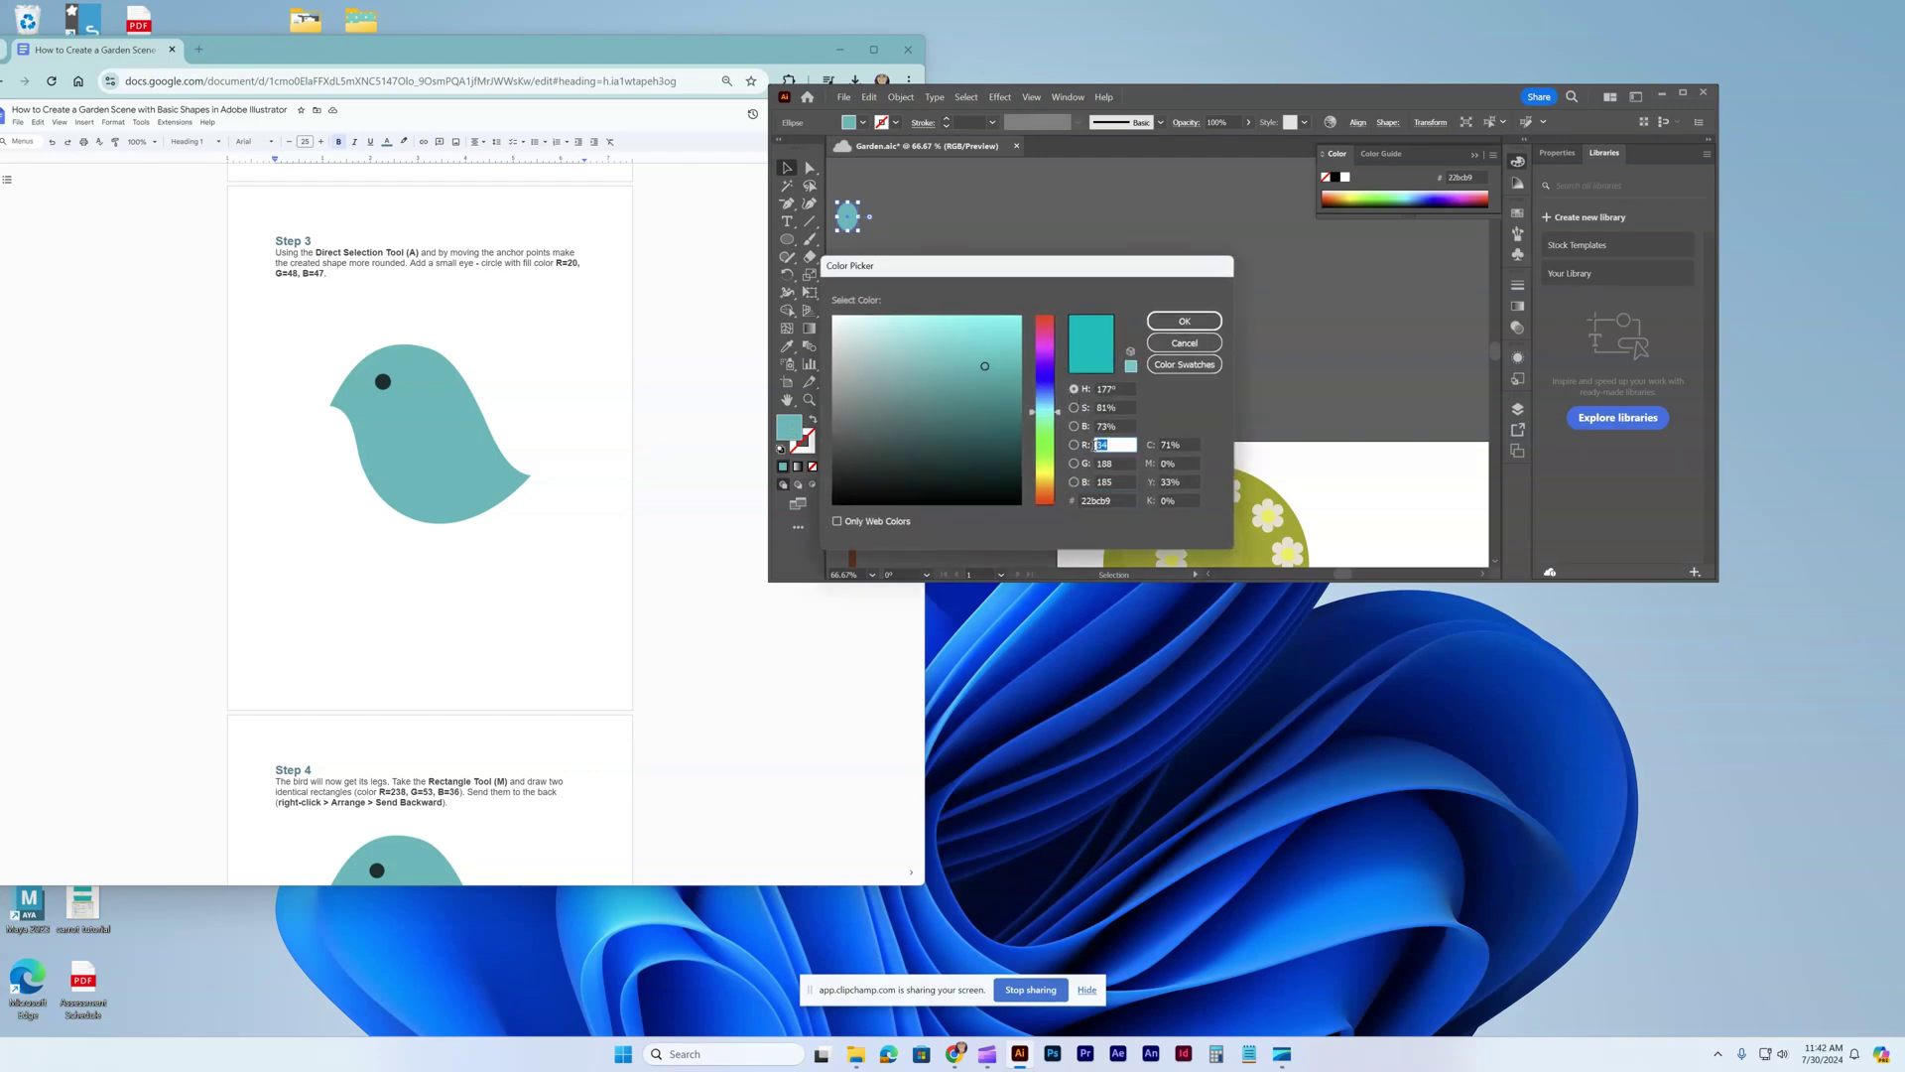
{"action": "type", "text": "20"}
{"action": "double_click", "coordinate": [1111, 463]}
{"action": "type", "text": "48"}
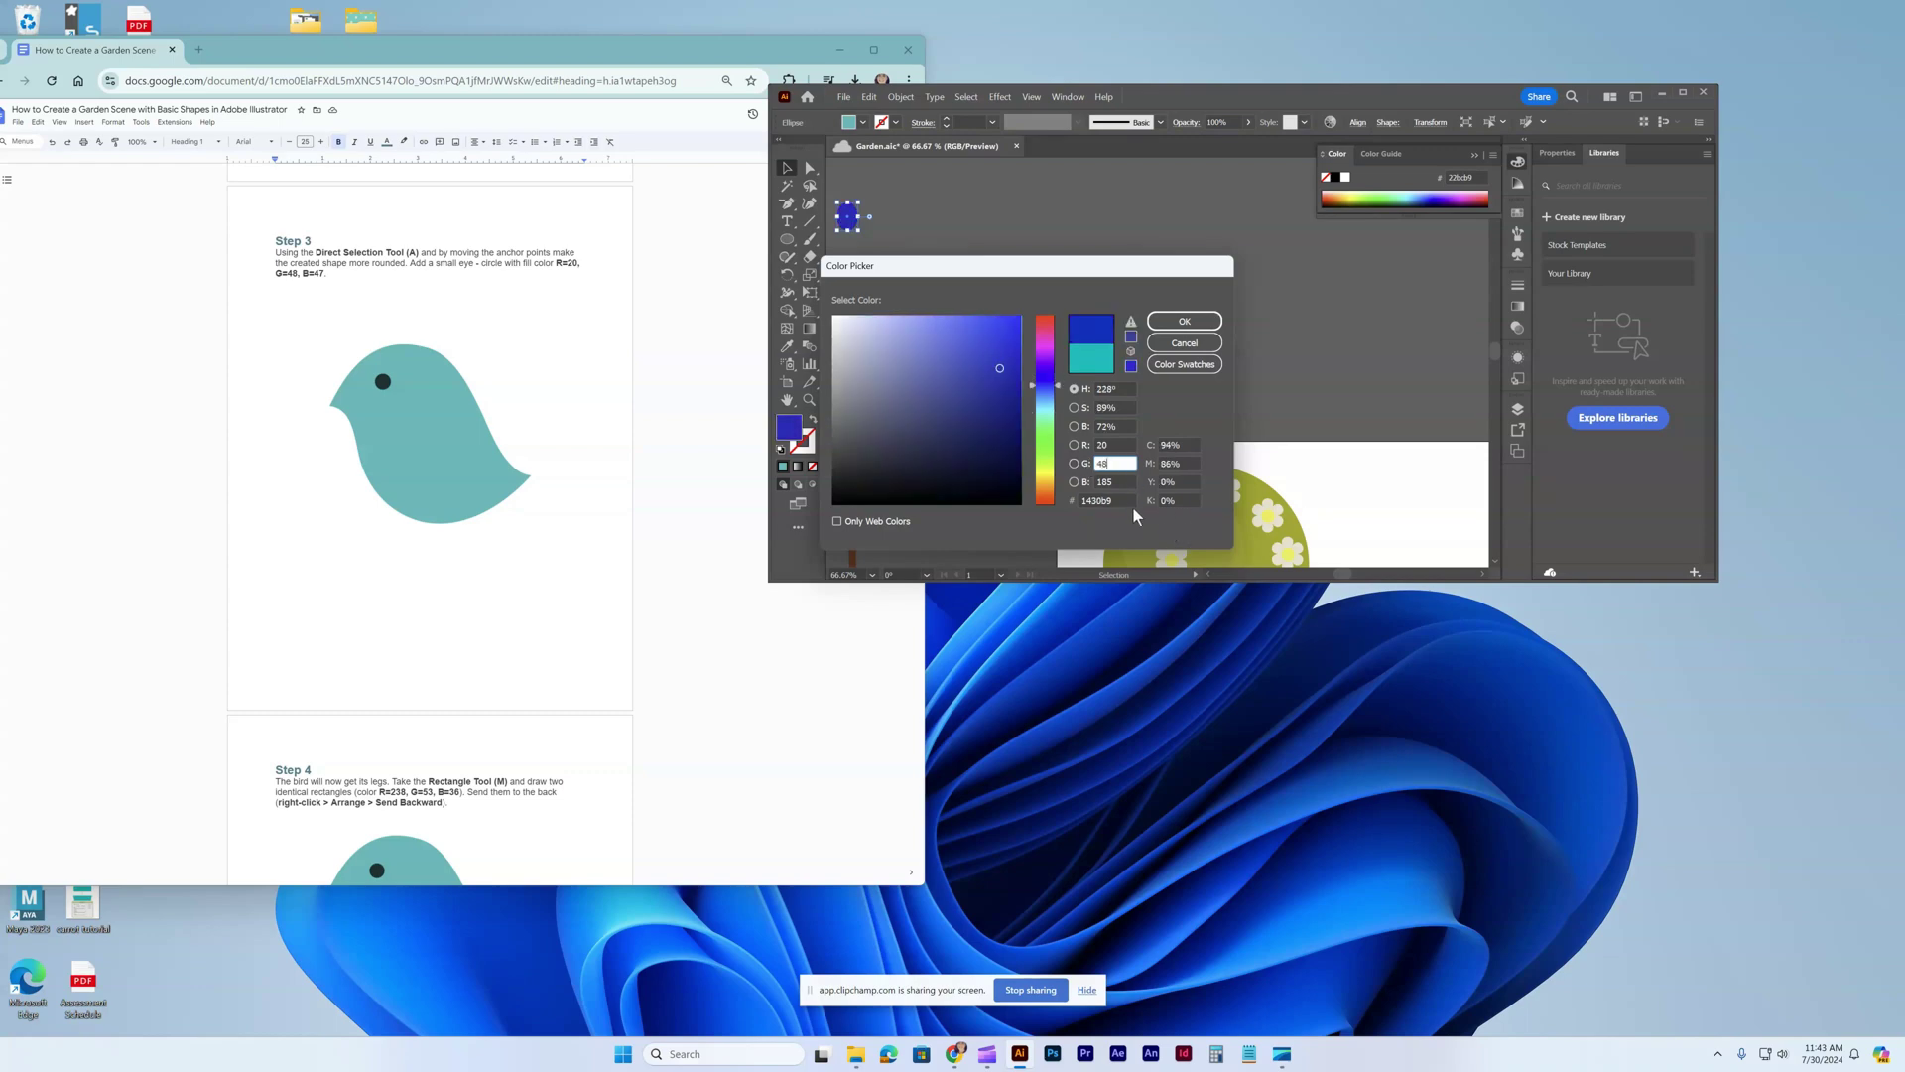
{"action": "key", "text": "Tab"}
{"action": "type", "text": "47"}
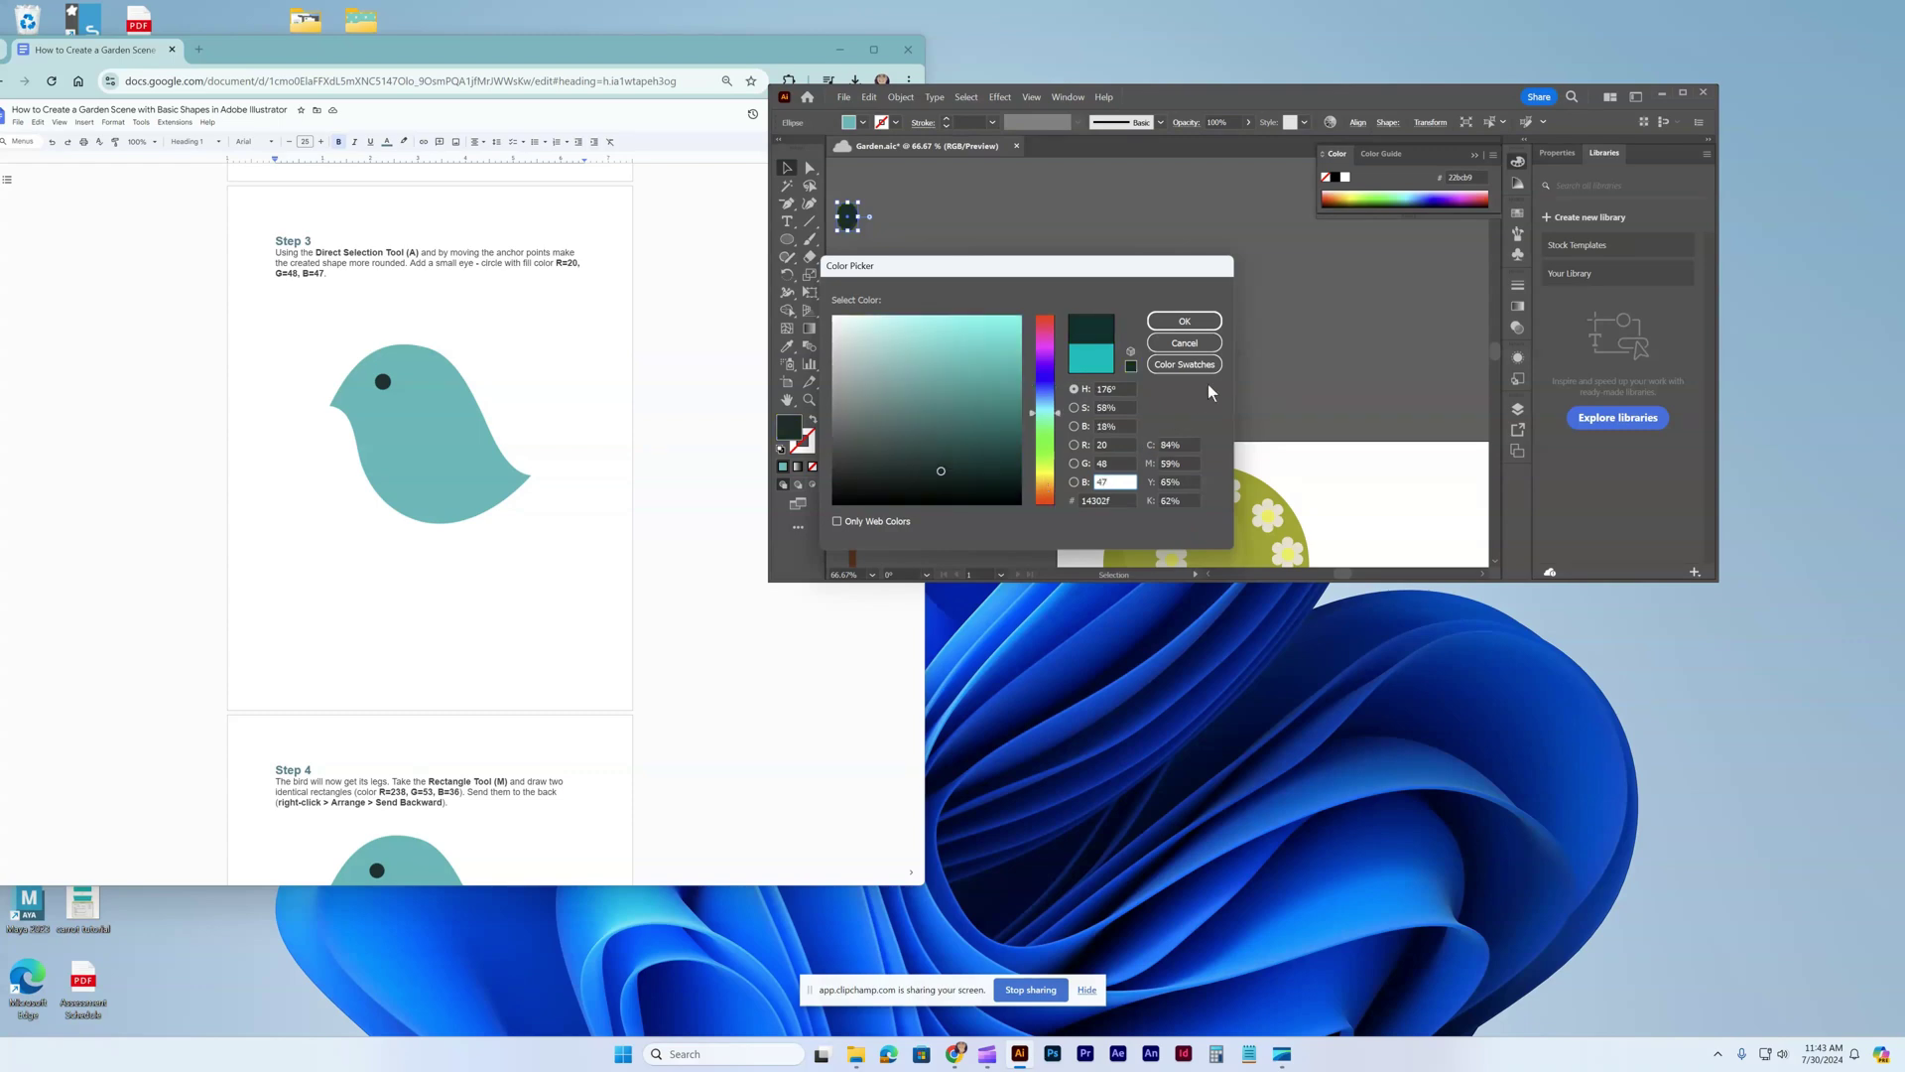
{"action": "left_click", "coordinate": [1183, 321]}
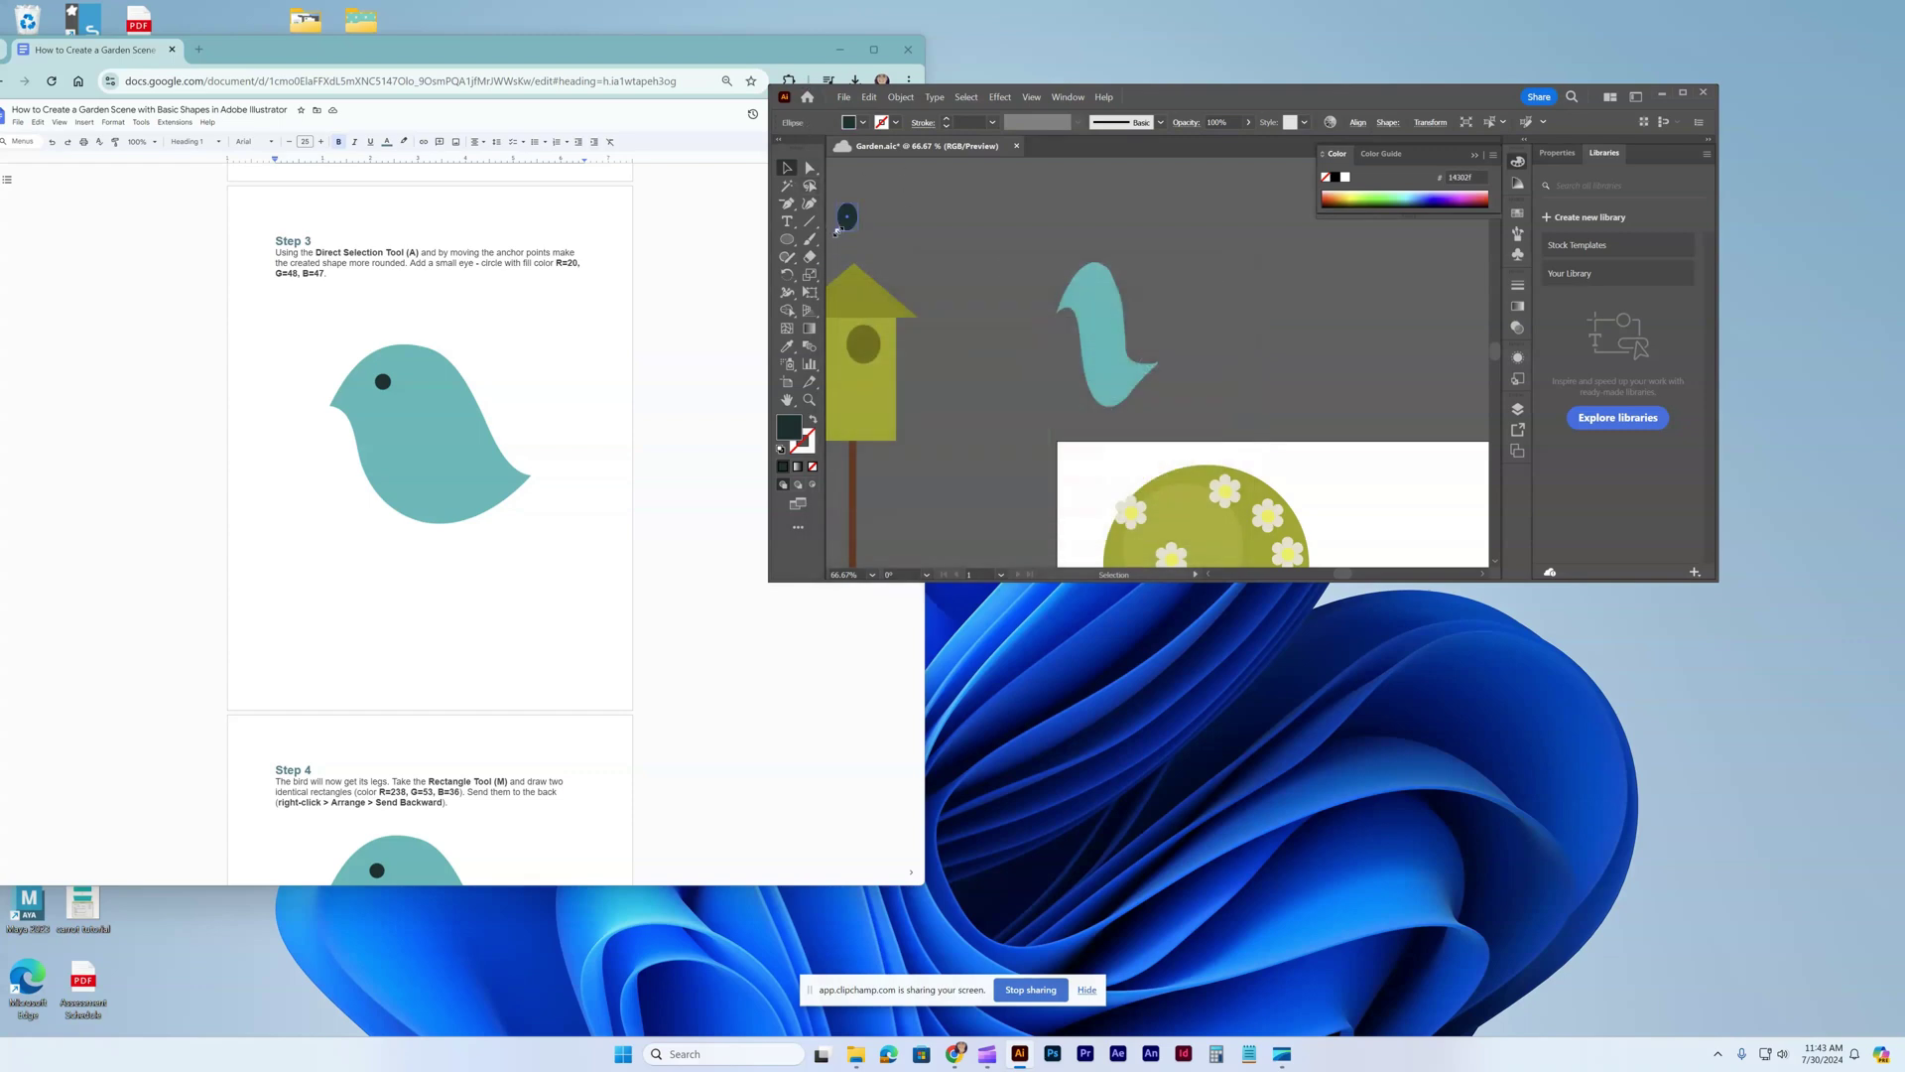
Shrink the eye circle and place it on the bird's head.
{"action": "left_click_drag", "start_coordinate": [836, 231], "coordinate": [849, 213]}
{"action": "left_click", "coordinate": [884, 210]}
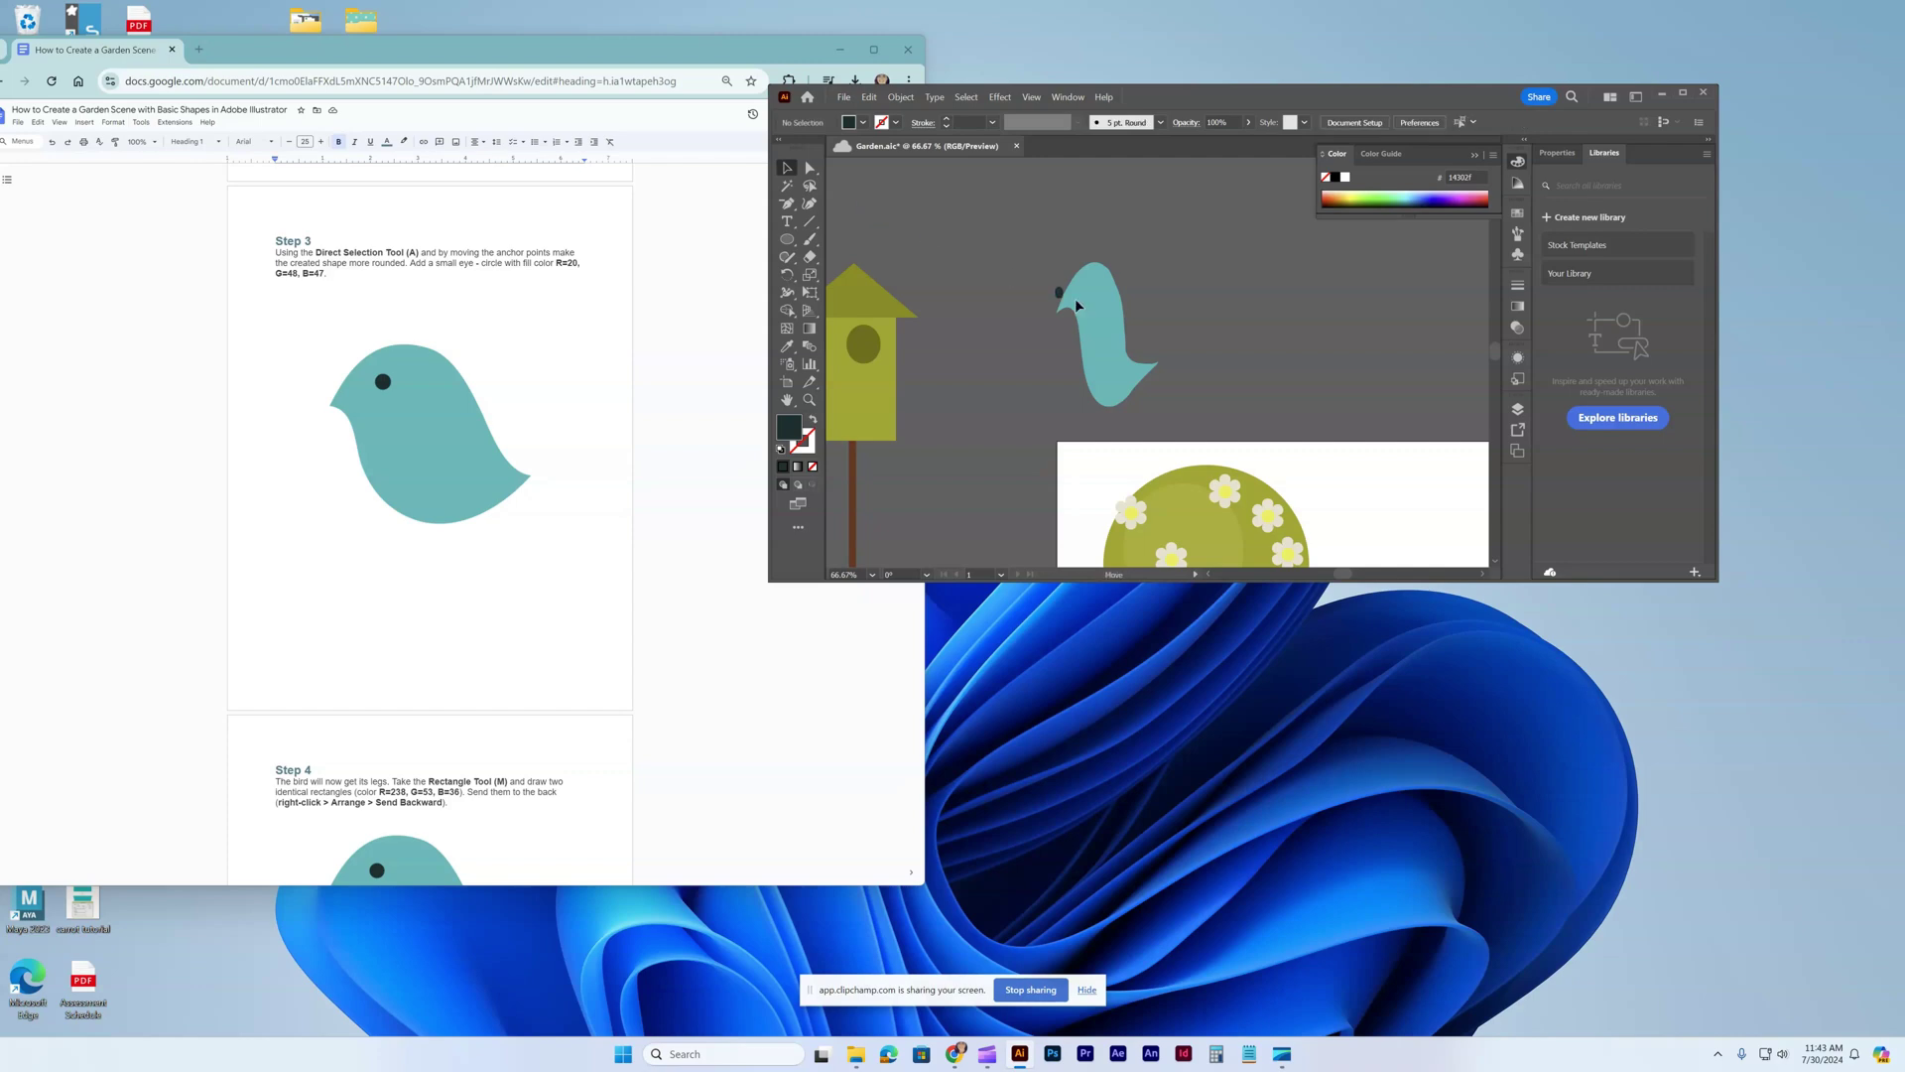
{"action": "left_click_drag", "start_coordinate": [1095, 313], "coordinate": [1090, 299]}
{"action": "scroll", "coordinate": [1030, 392], "scroll_direction": "down", "scroll_amount": 5}
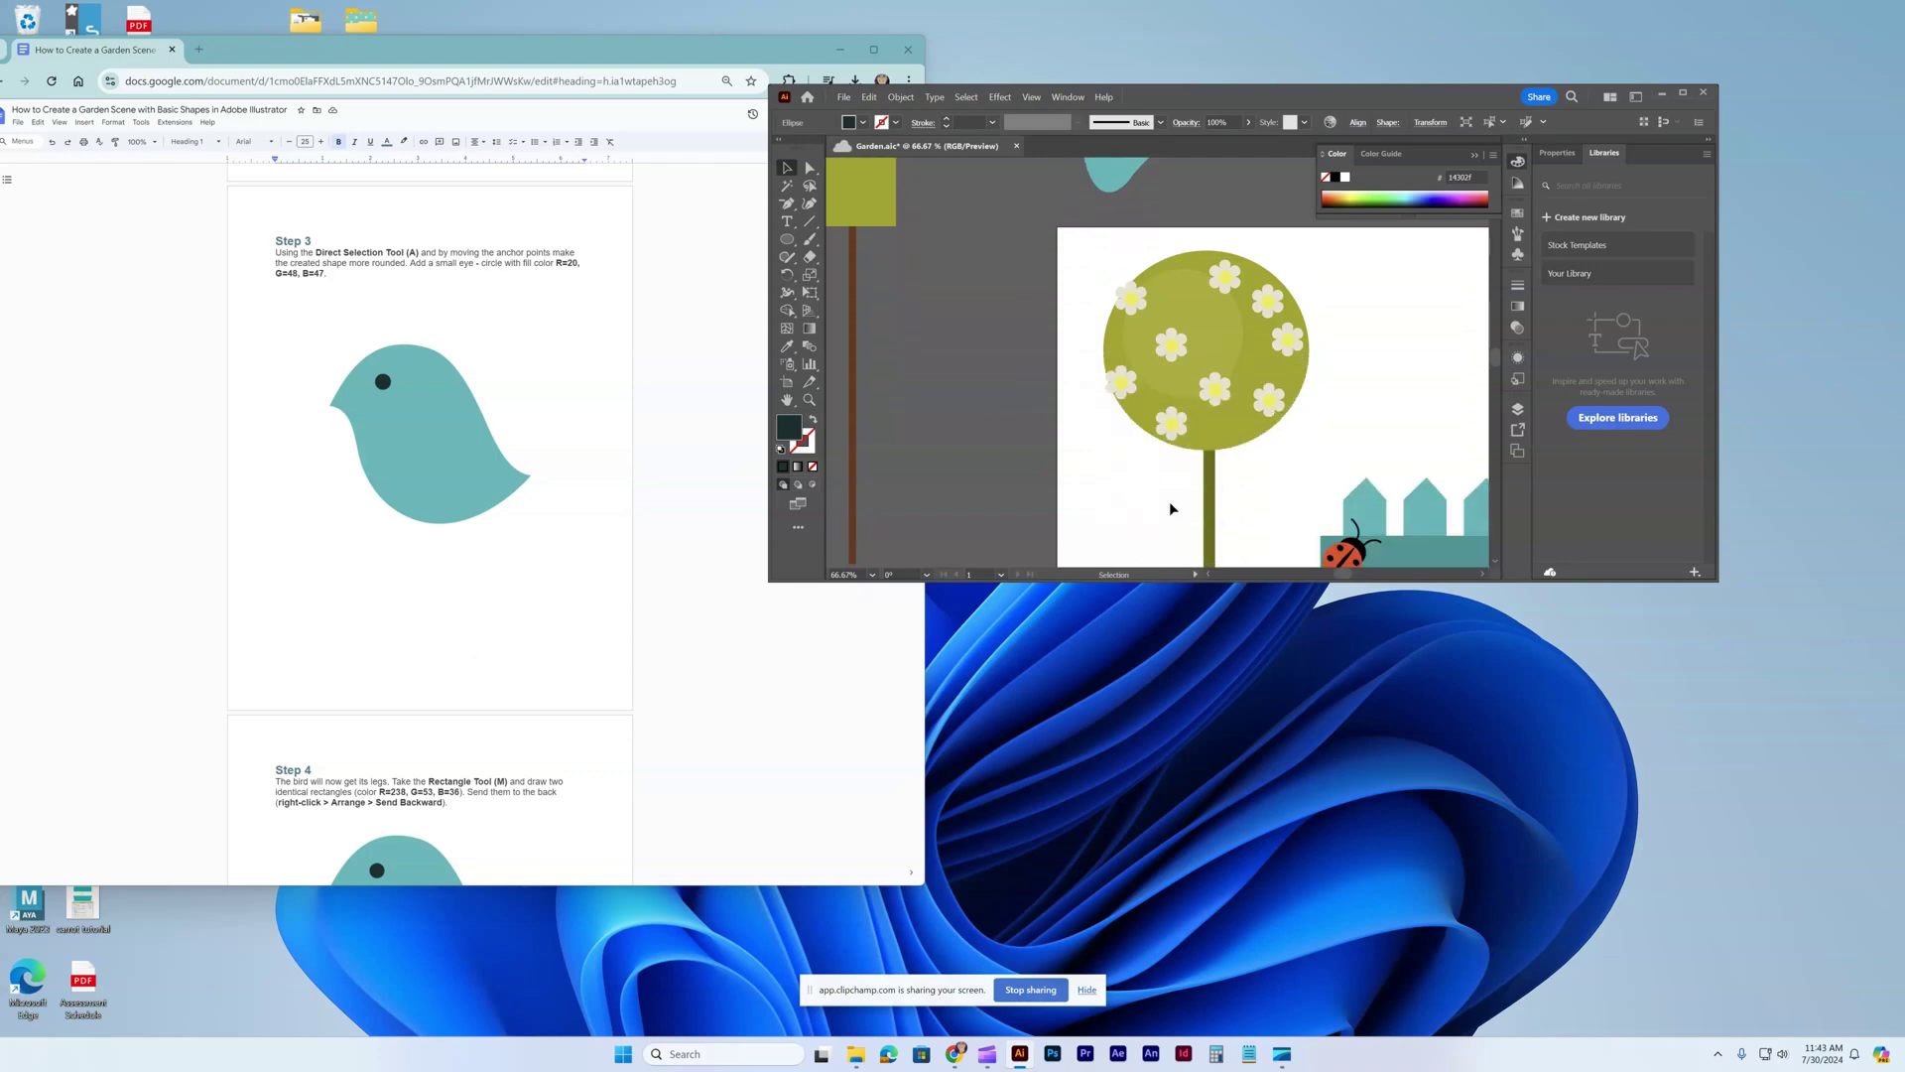
{"action": "scroll", "coordinate": [1186, 426], "scroll_direction": "up", "scroll_amount": 3}
{"action": "scroll", "coordinate": [310, 637], "scroll_direction": "down", "scroll_amount": 1}
{"action": "scroll", "coordinate": [309, 637], "scroll_direction": "down", "scroll_amount": 5}
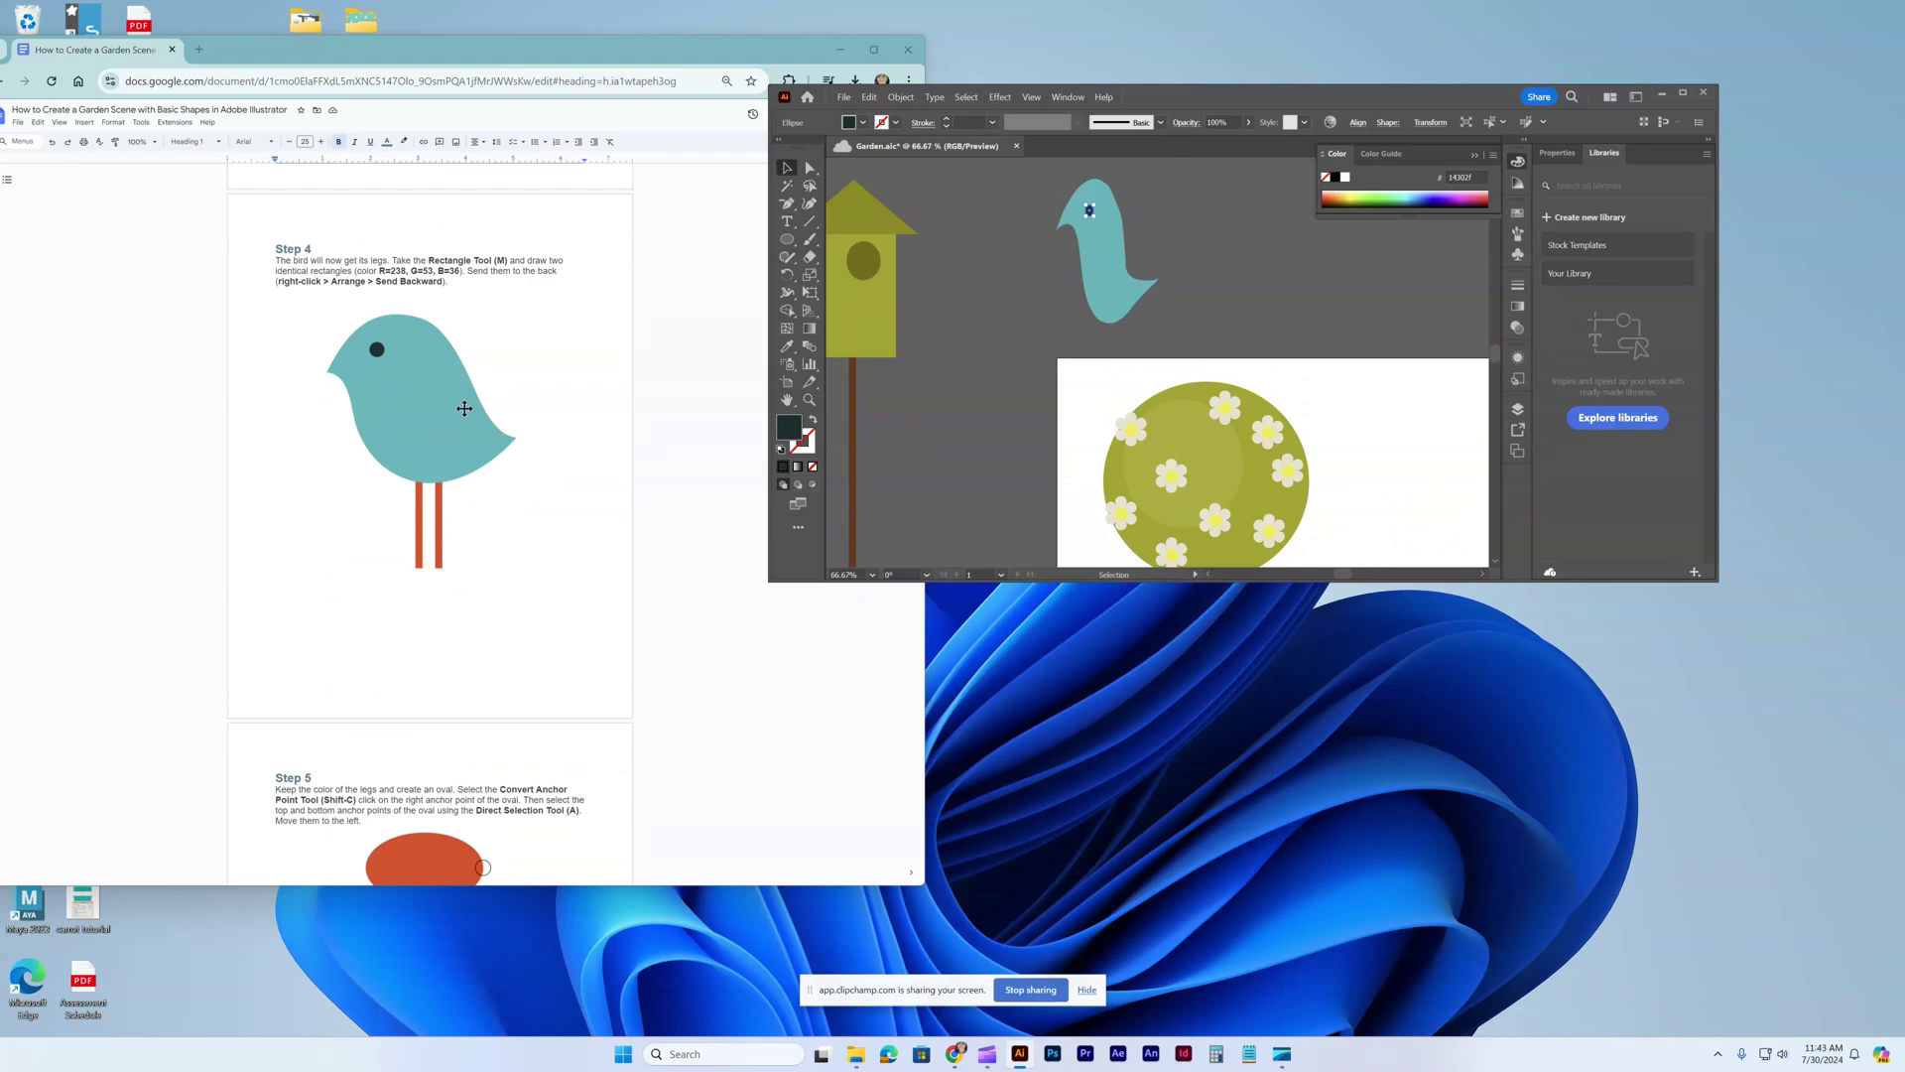
Draw a thin vertical plain rectangle for the bird's leg.
{"action": "left_click", "coordinate": [790, 241]}
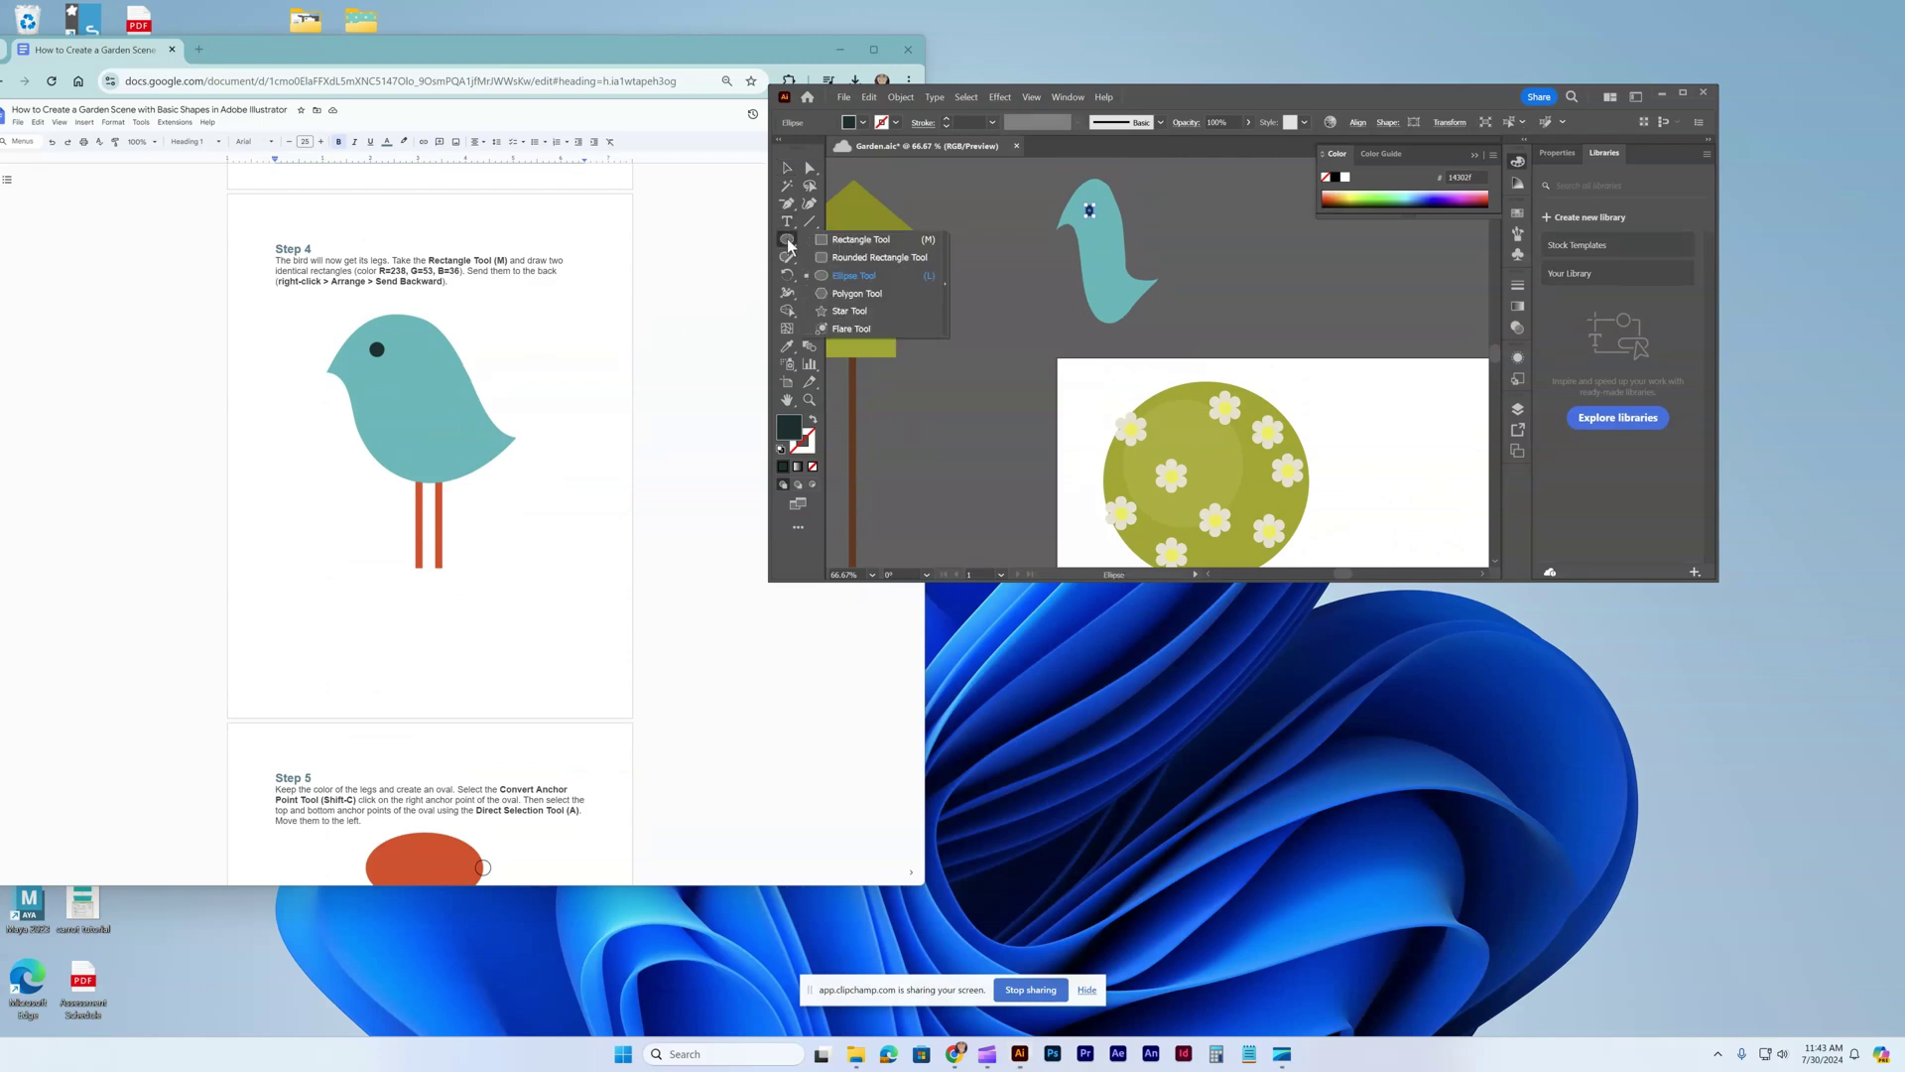
{"action": "left_click", "coordinate": [860, 264]}
{"action": "left_click_drag", "start_coordinate": [943, 245], "coordinate": [948, 405]}
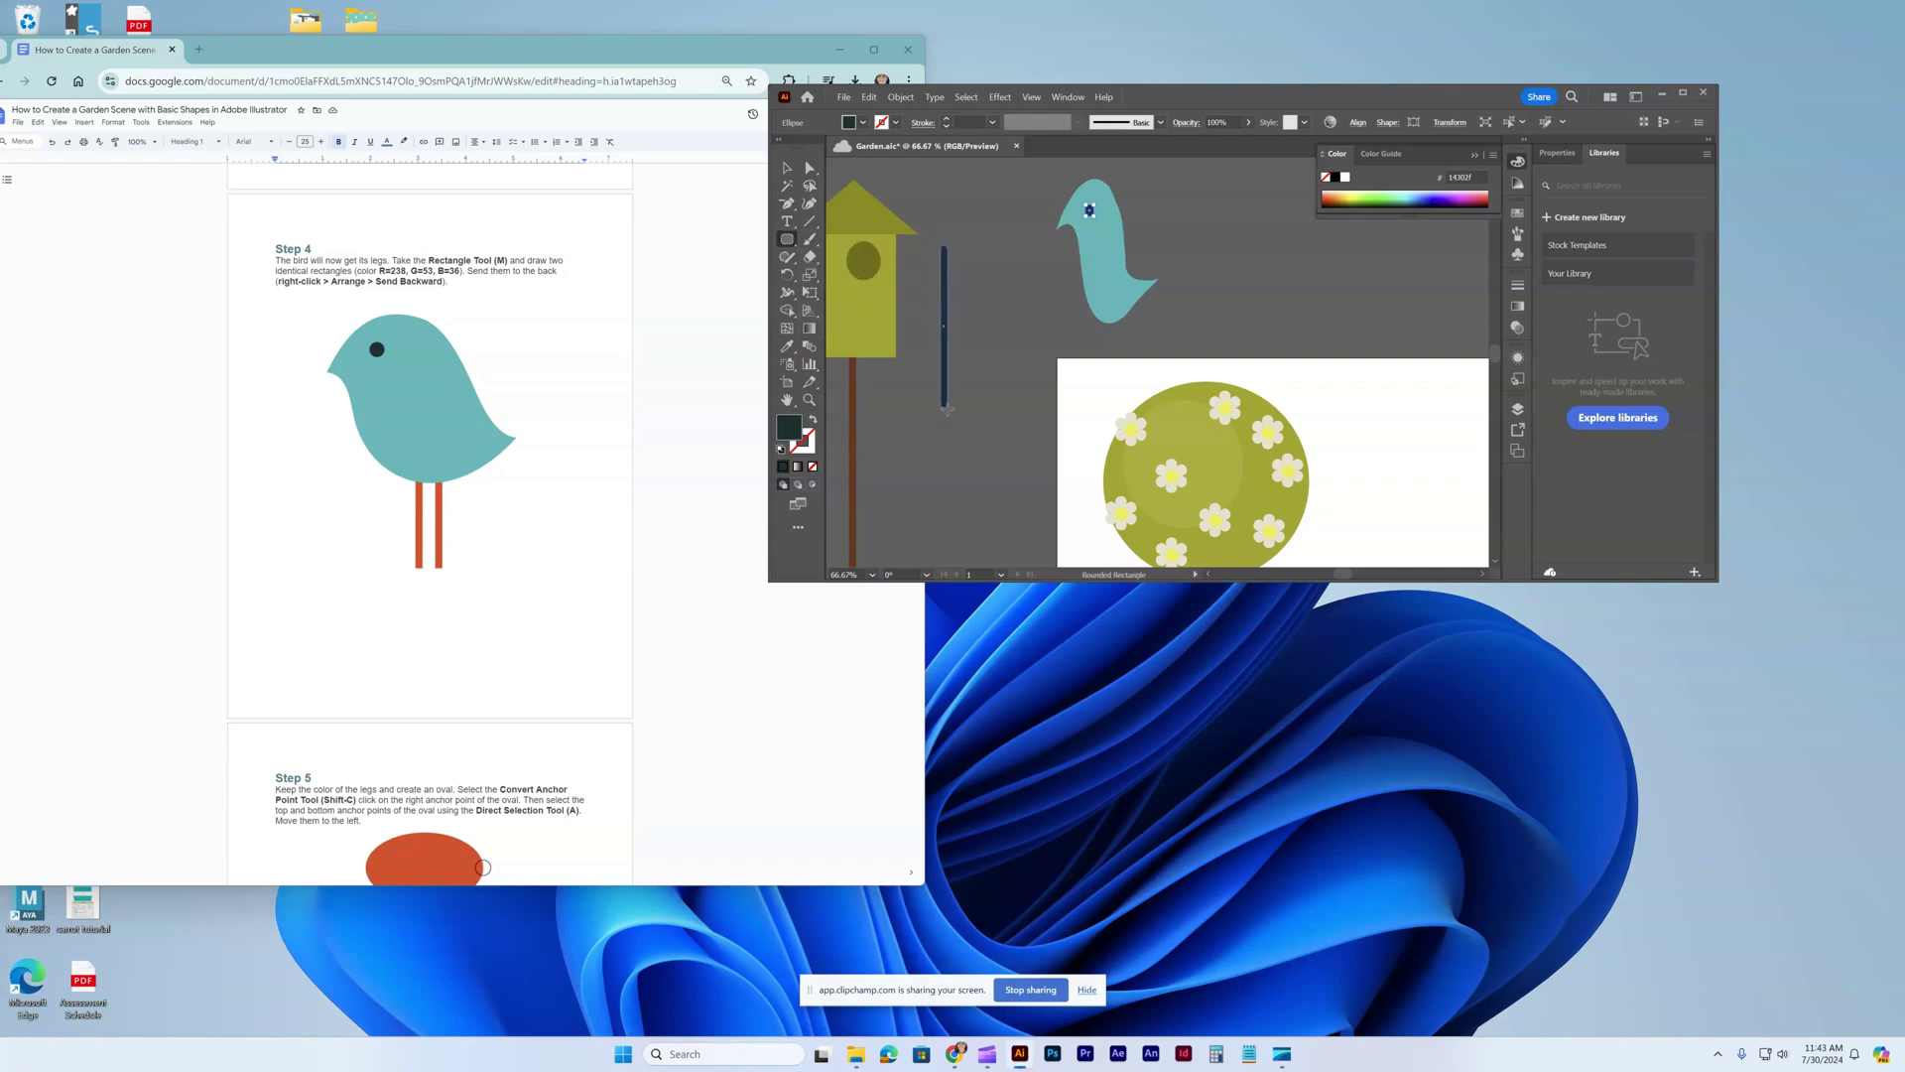
{"action": "key", "text": "ctrl+z"}
{"action": "left_click", "coordinate": [792, 241]}
{"action": "left_click", "coordinate": [844, 240]}
{"action": "left_click_drag", "start_coordinate": [970, 251], "coordinate": [974, 397]}
Fill the leg rectangle with red R 238, G 53, B 36.
{"action": "double_click", "coordinate": [787, 433]}
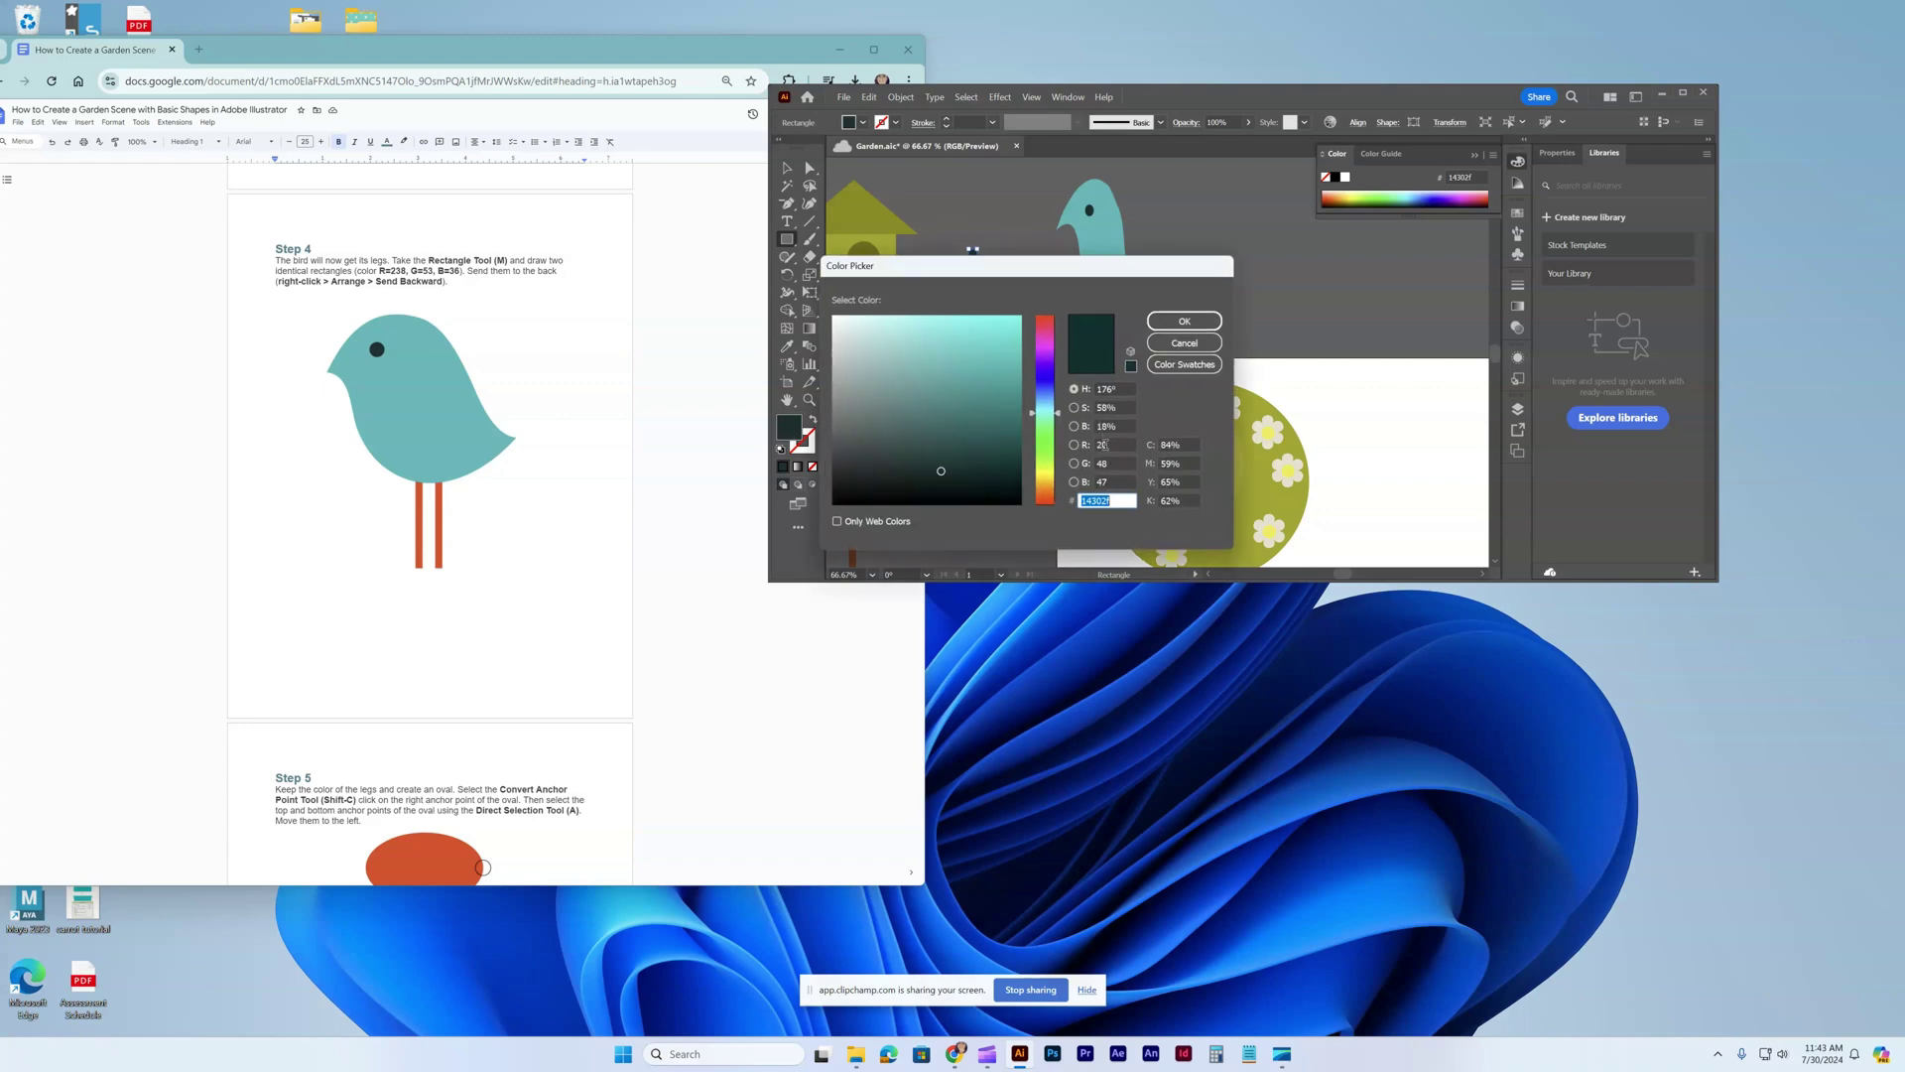
{"action": "left_click", "coordinate": [1104, 446]}
{"action": "type", "text": "238"}
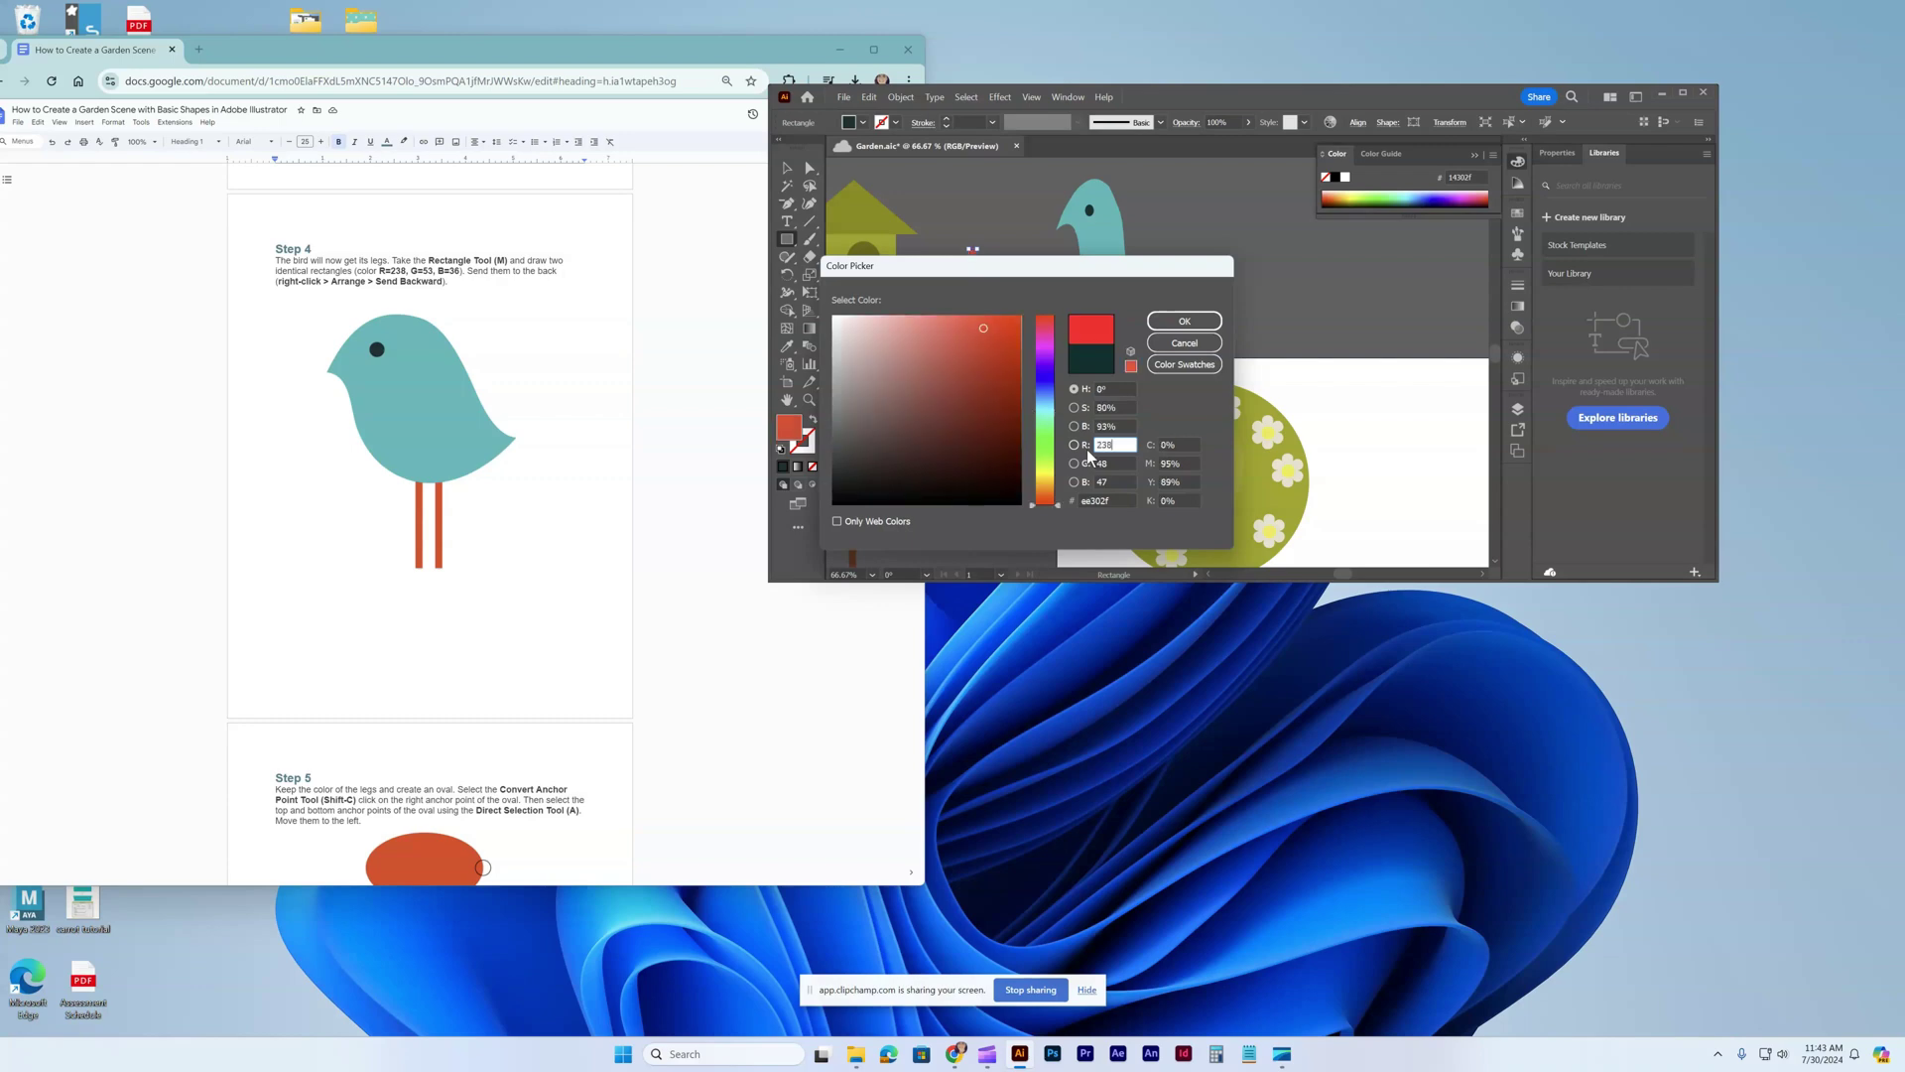
{"action": "left_click", "coordinate": [1109, 463]}
{"action": "type", "text": "53"}
{"action": "key", "text": "Tab"}
{"action": "type", "text": "36"}
{"action": "left_click", "coordinate": [1183, 321]}
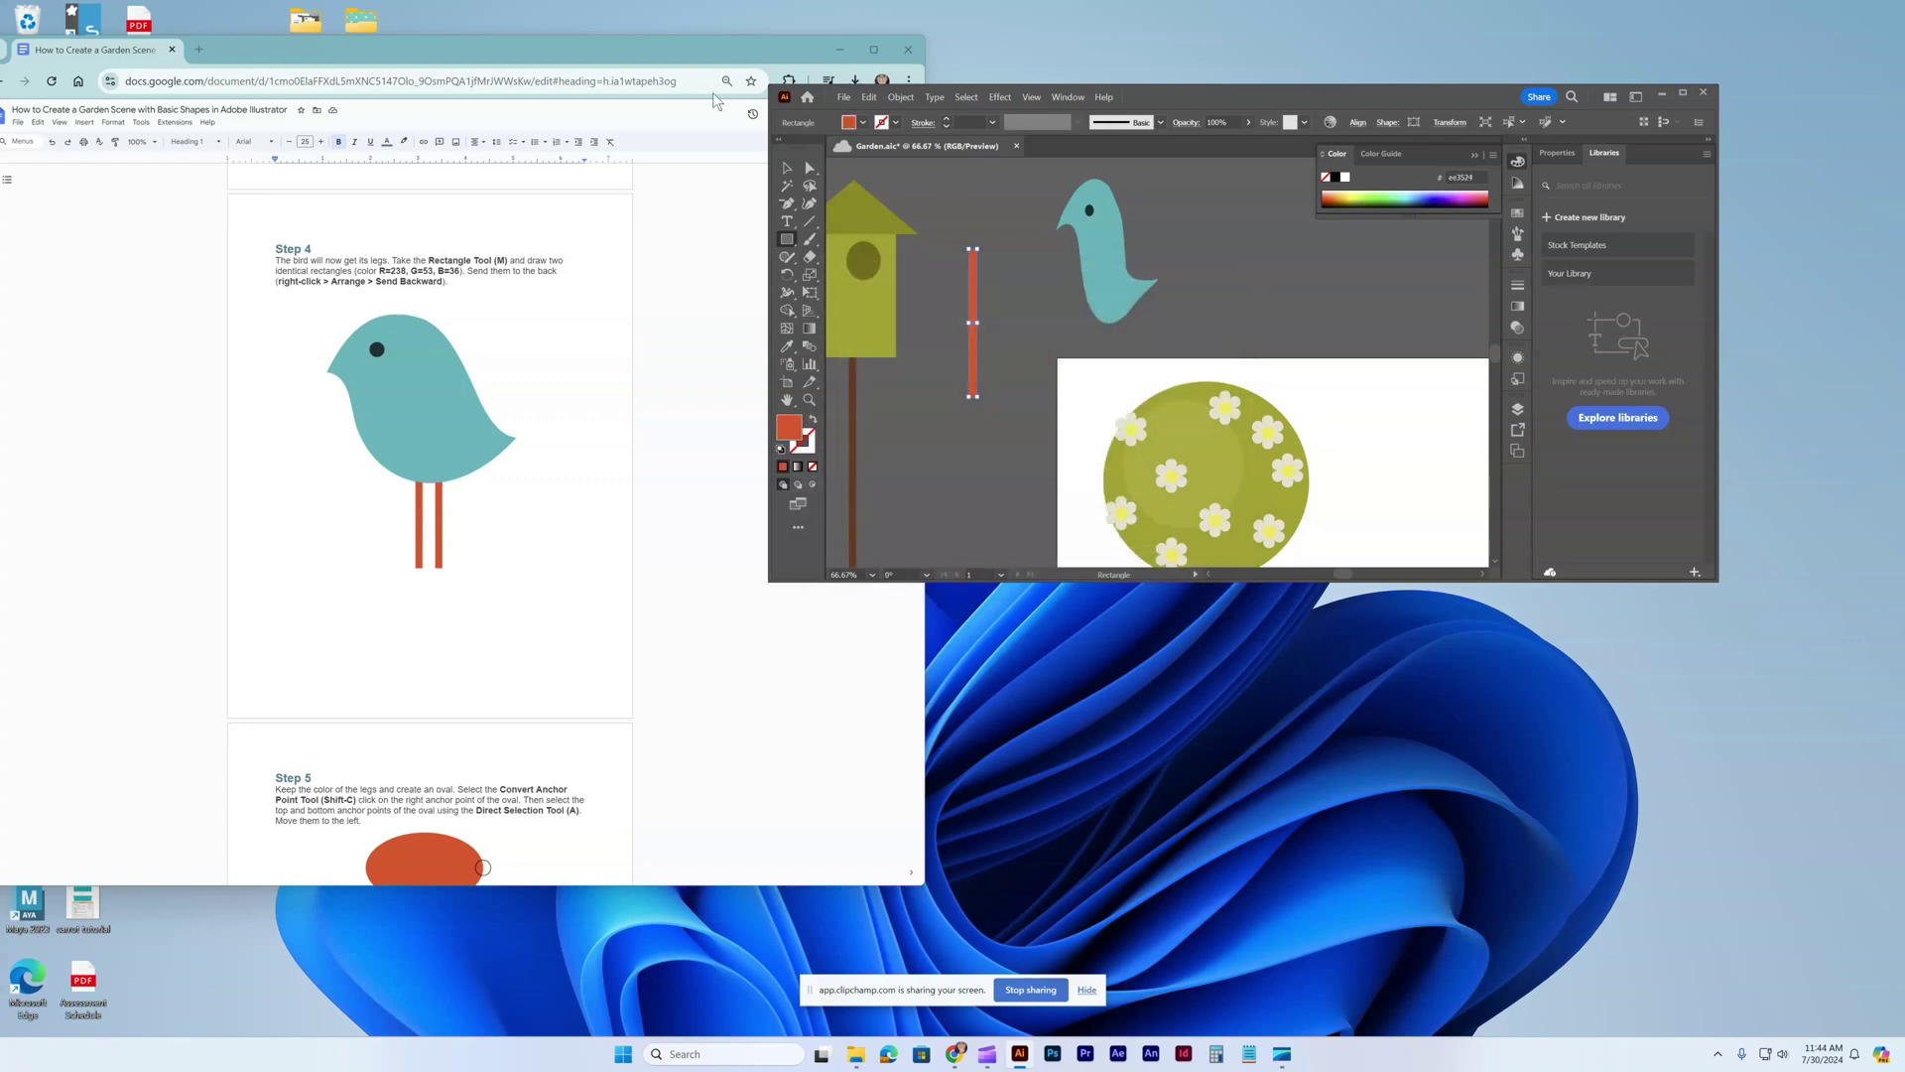
Rotate the bird more upright, nudge its eye up, reshape its outline, and hang the leg beneath it.
{"action": "left_click", "coordinate": [787, 168]}
{"action": "left_click", "coordinate": [1135, 295]}
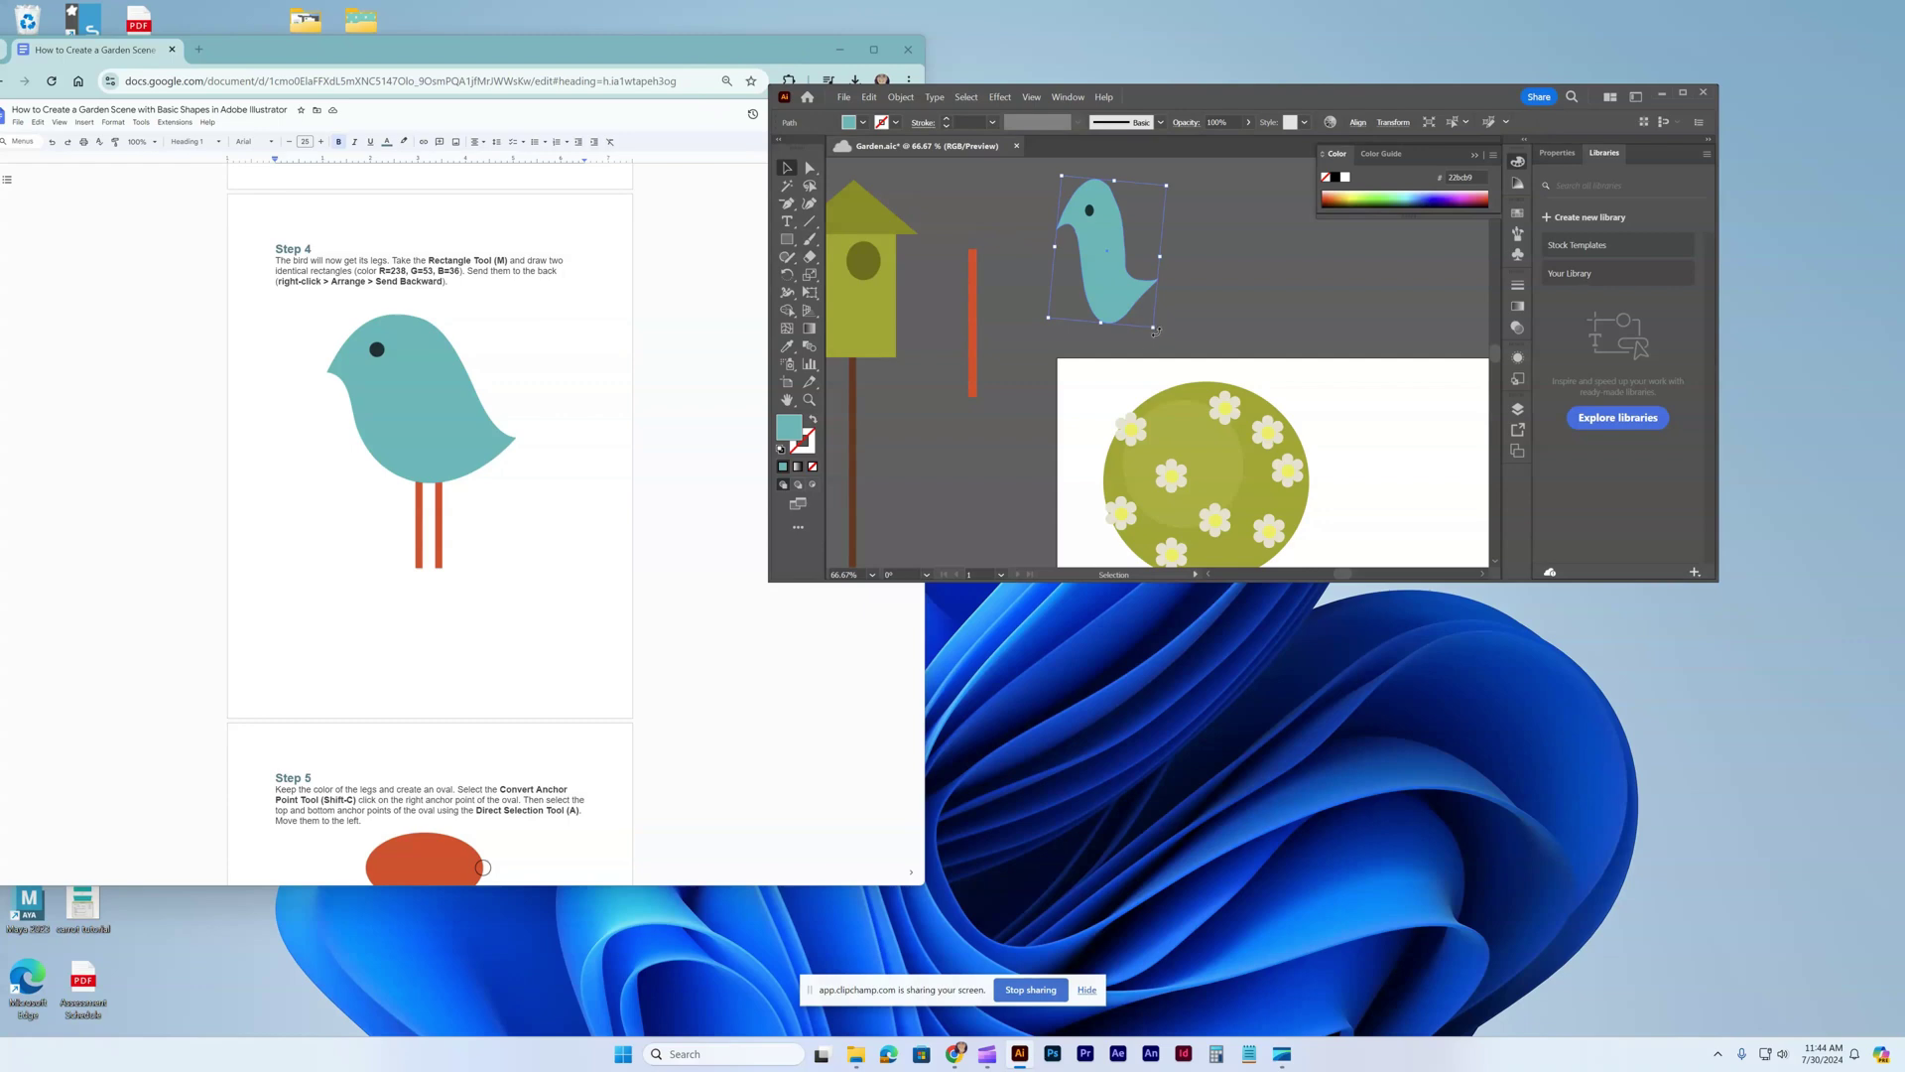
{"action": "mouse_move", "coordinate": [1156, 330]}
{"action": "left_mouse_down"}
{"action": "mouse_move", "coordinate": [1196, 290]}
{"action": "mouse_move", "coordinate": [1188, 308]}
{"action": "mouse_move", "coordinate": [1164, 305]}
{"action": "mouse_move", "coordinate": [1194, 289]}
{"action": "mouse_move", "coordinate": [1185, 274]}
{"action": "mouse_move", "coordinate": [1174, 311]}
{"action": "left_mouse_up"}
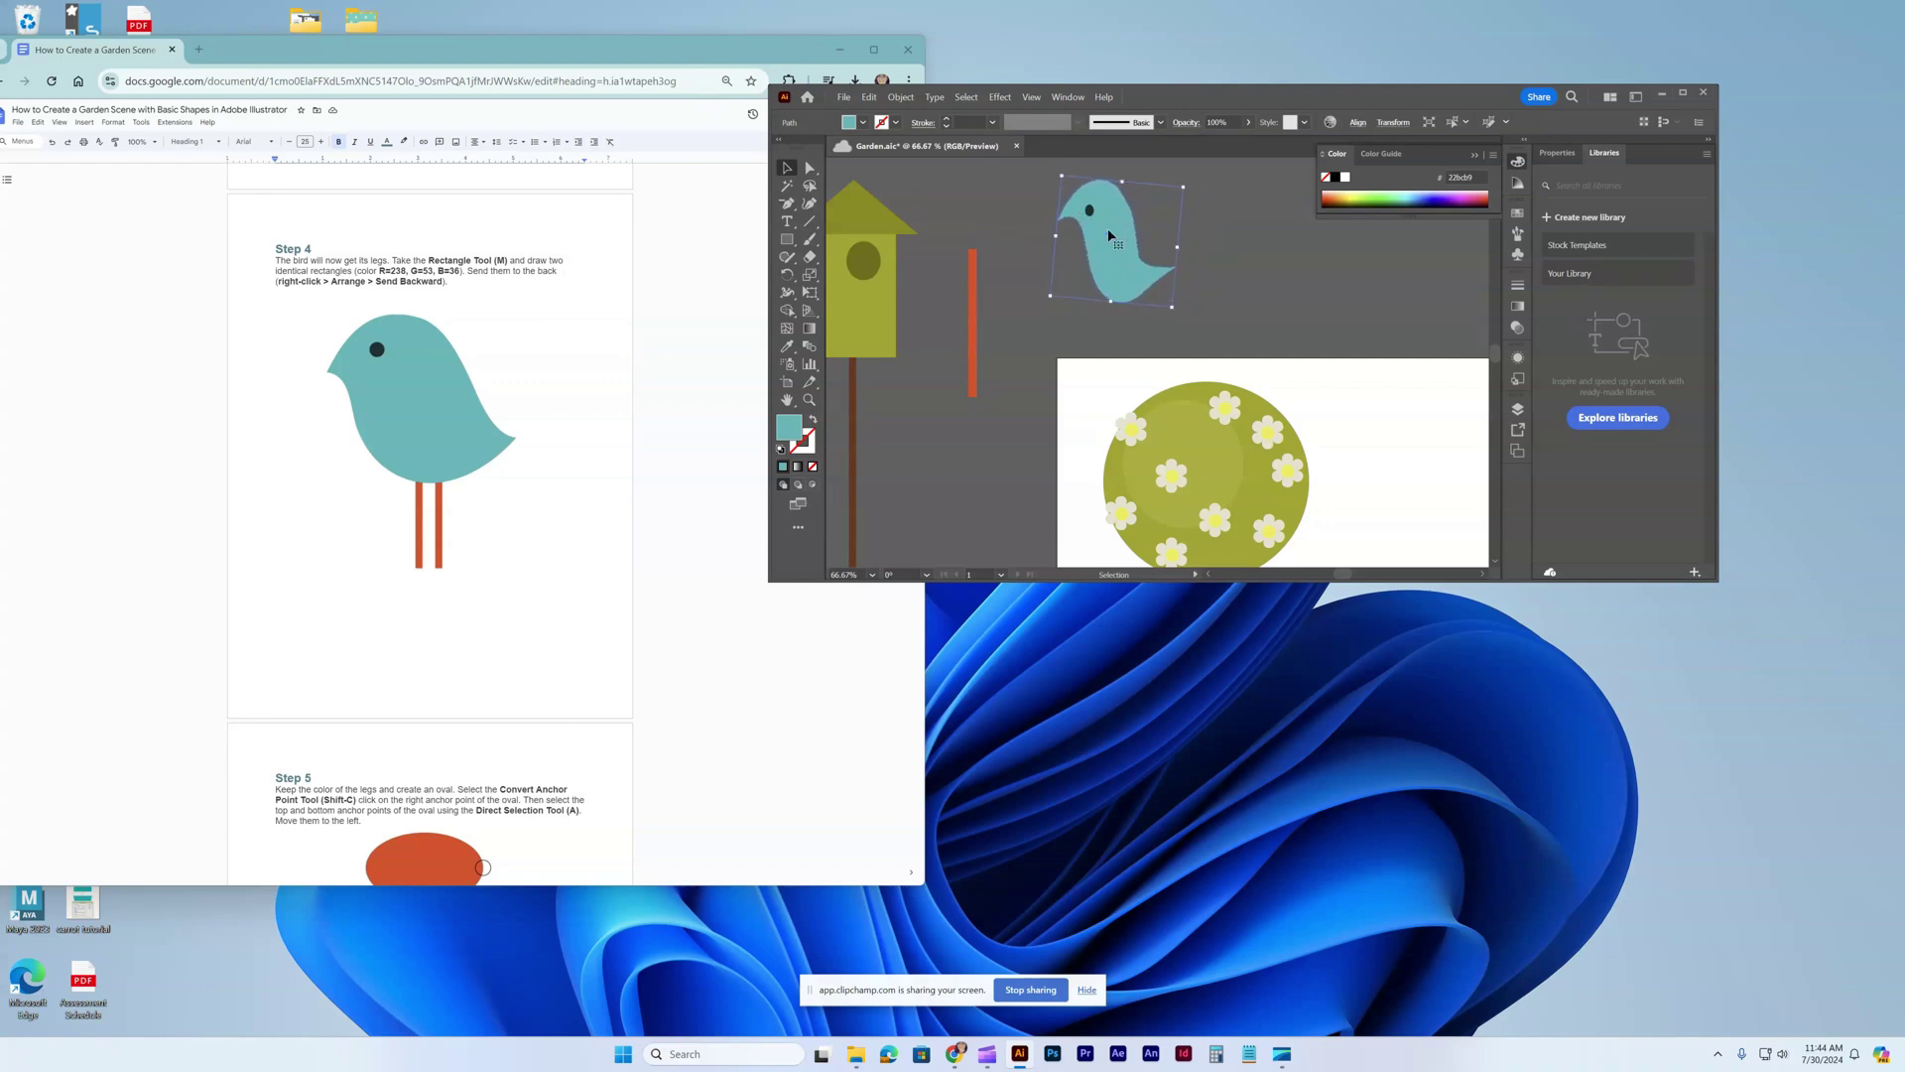
{"action": "left_click_drag", "start_coordinate": [1090, 210], "coordinate": [1089, 200]}
{"action": "left_click", "coordinate": [1094, 276]}
{"action": "left_click", "coordinate": [810, 168]}
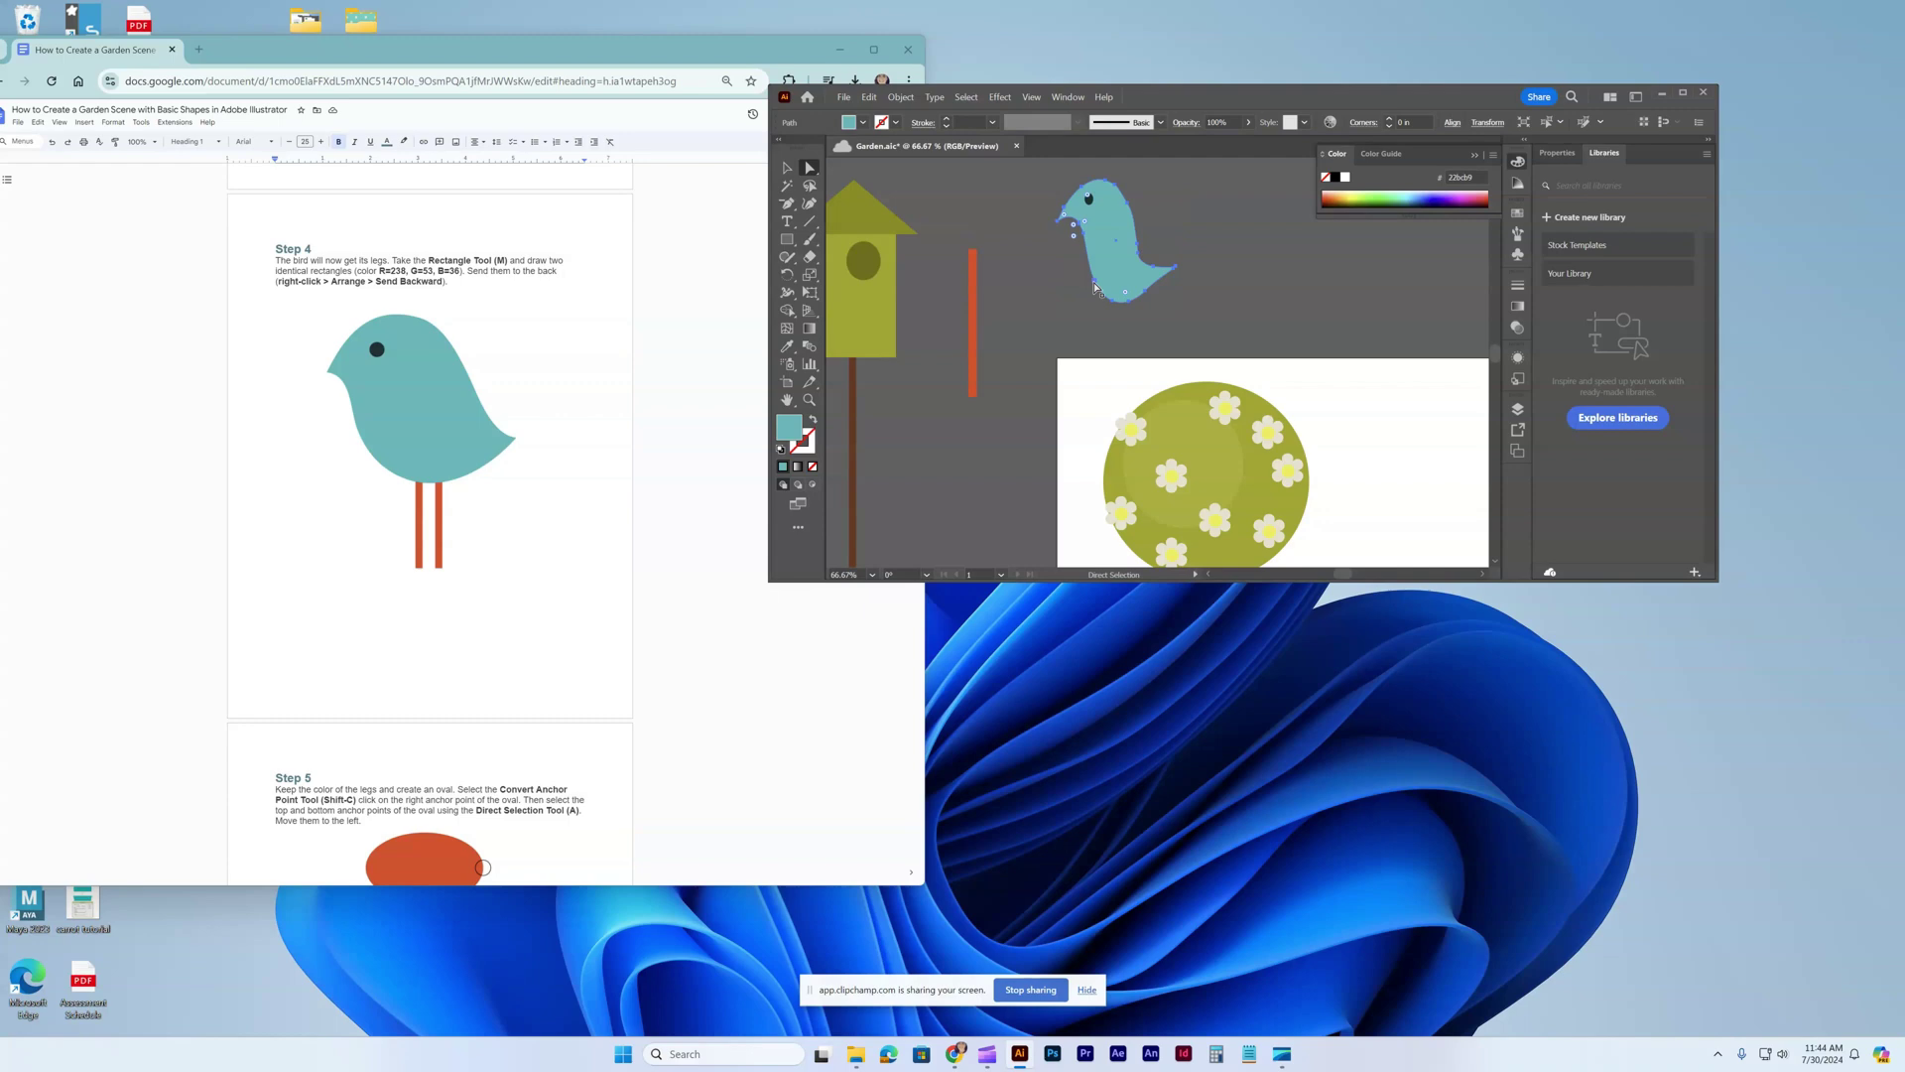
{"action": "left_click_drag", "start_coordinate": [1095, 287], "coordinate": [1075, 289]}
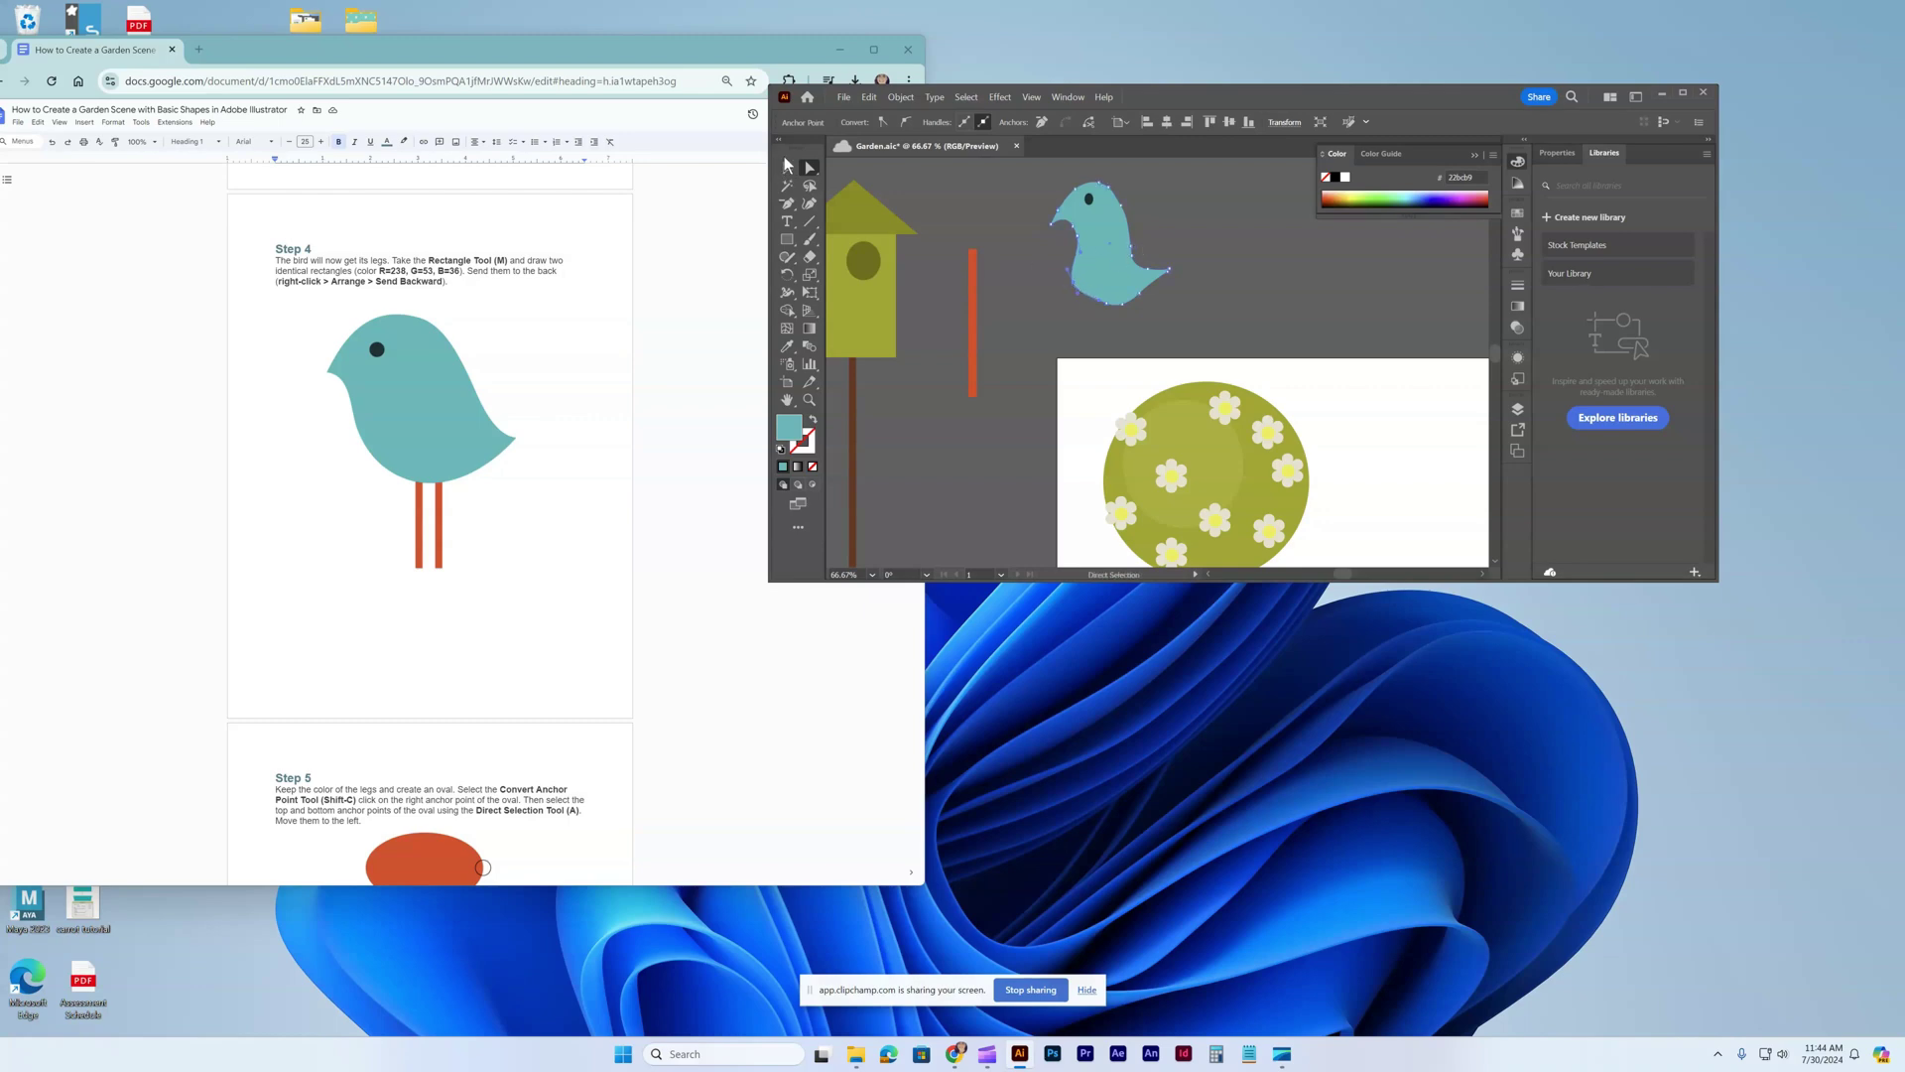
{"action": "key", "text": "v"}
{"action": "left_click_drag", "start_coordinate": [970, 353], "coordinate": [1082, 357]}
Send the red leg to the back, behind the bird's body.
{"action": "right_click", "coordinate": [1082, 355]}
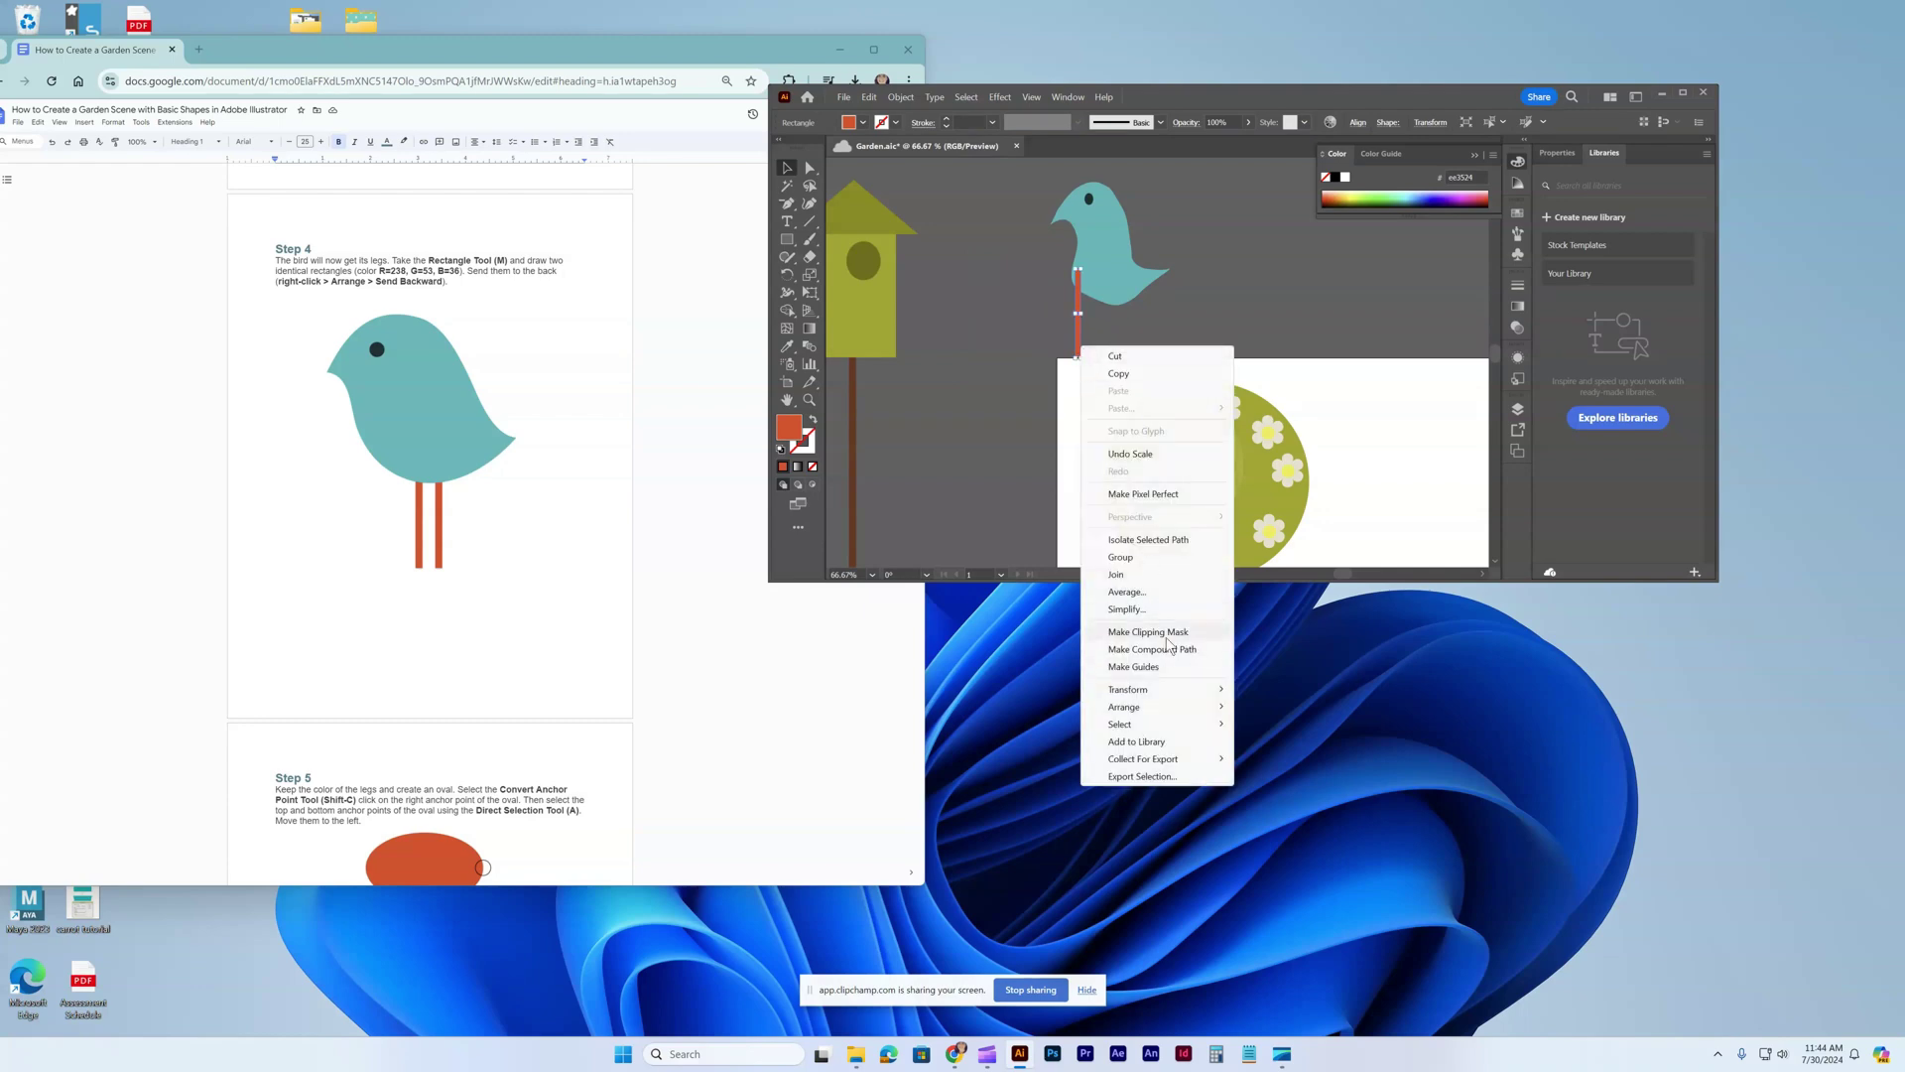
{"action": "mouse_move", "coordinate": [1171, 707]}
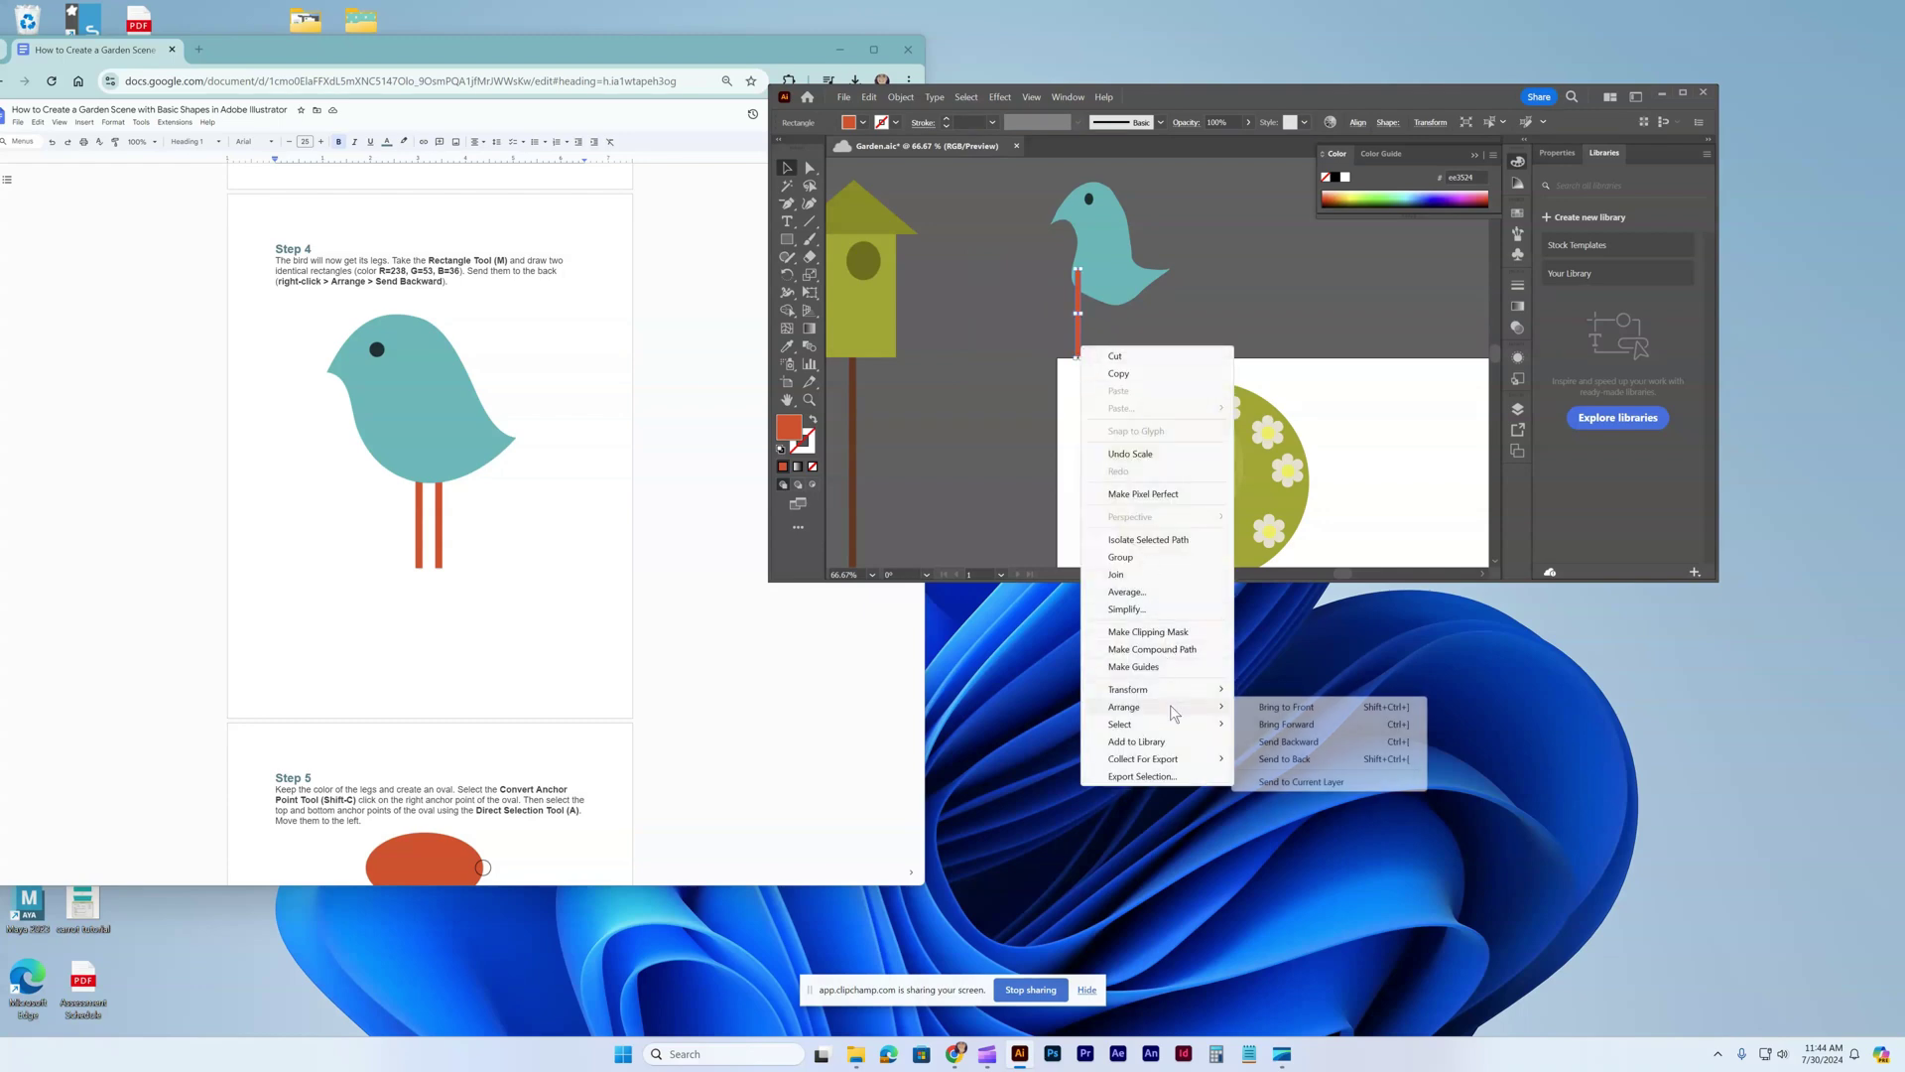
{"action": "left_click", "coordinate": [1276, 741]}
{"action": "right_click", "coordinate": [1080, 334]}
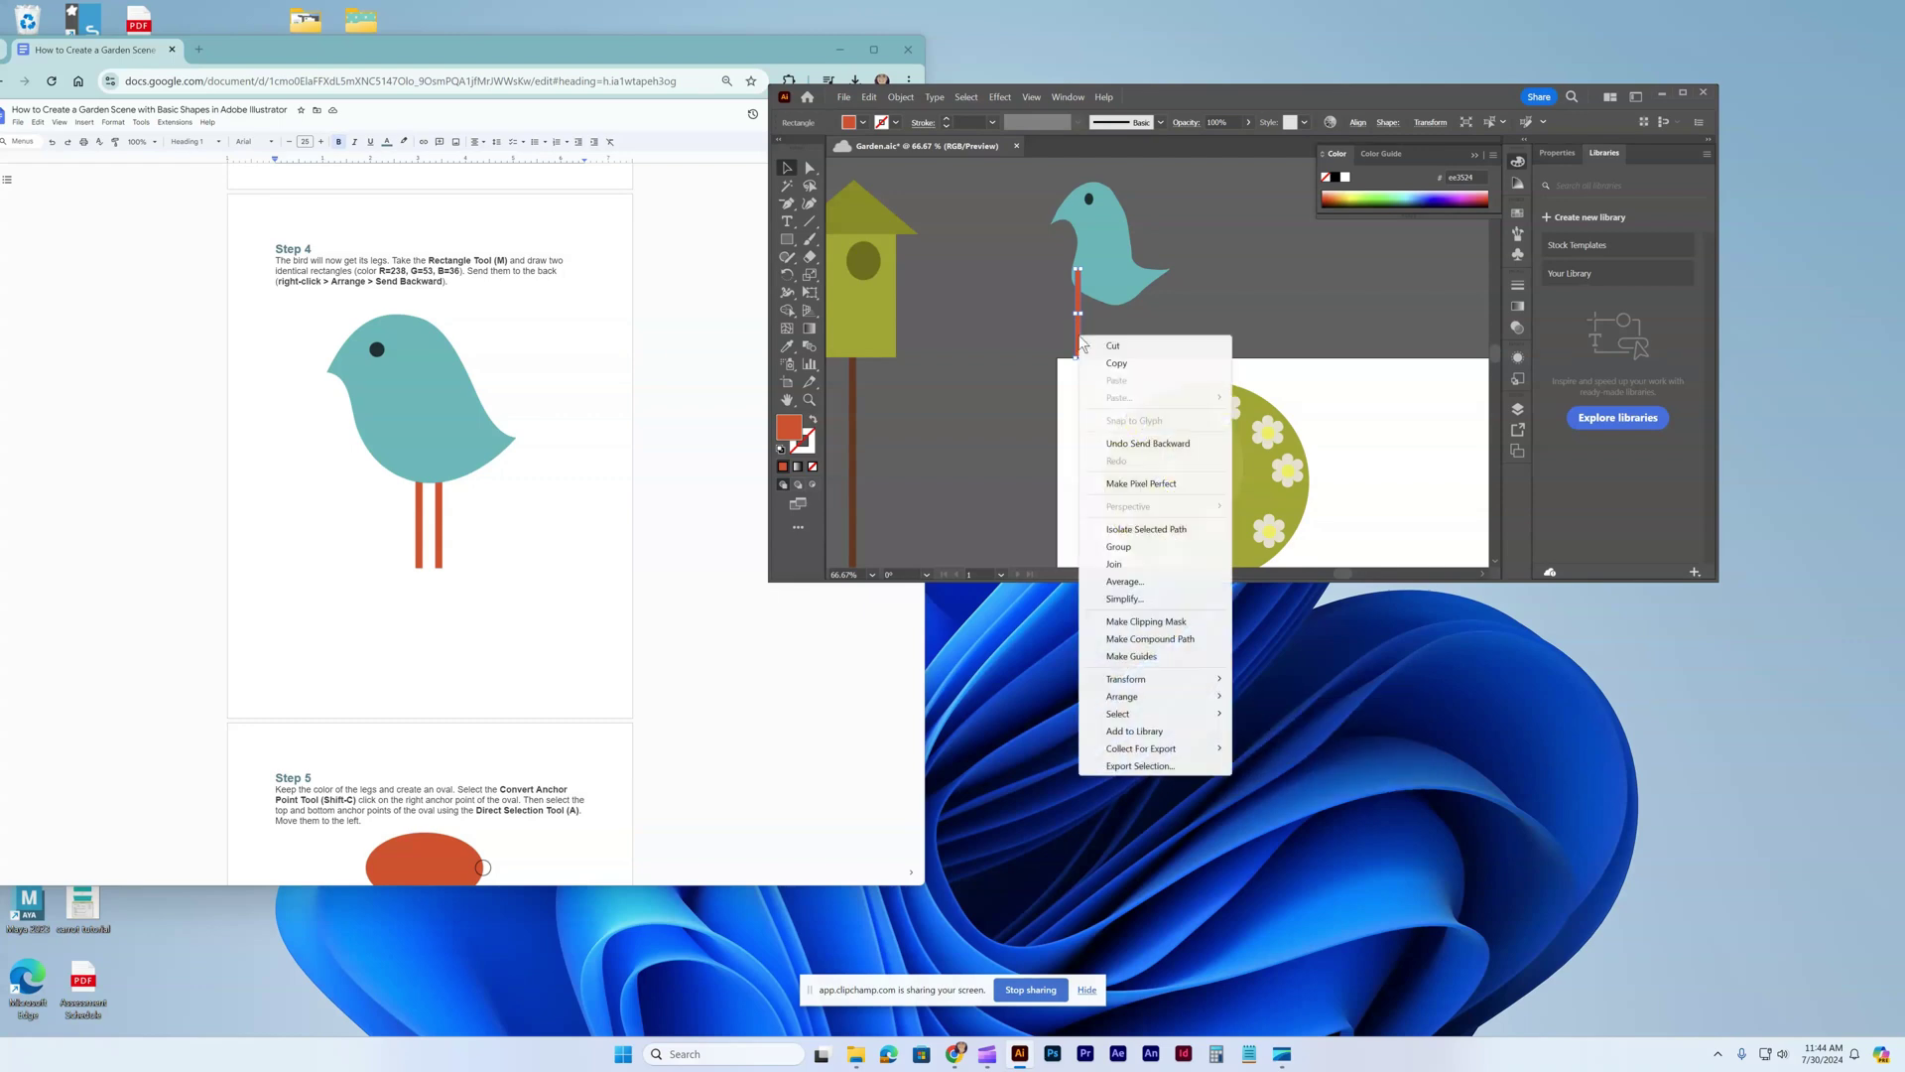
{"action": "mouse_move", "coordinate": [1162, 700]}
{"action": "left_click", "coordinate": [1265, 751]}
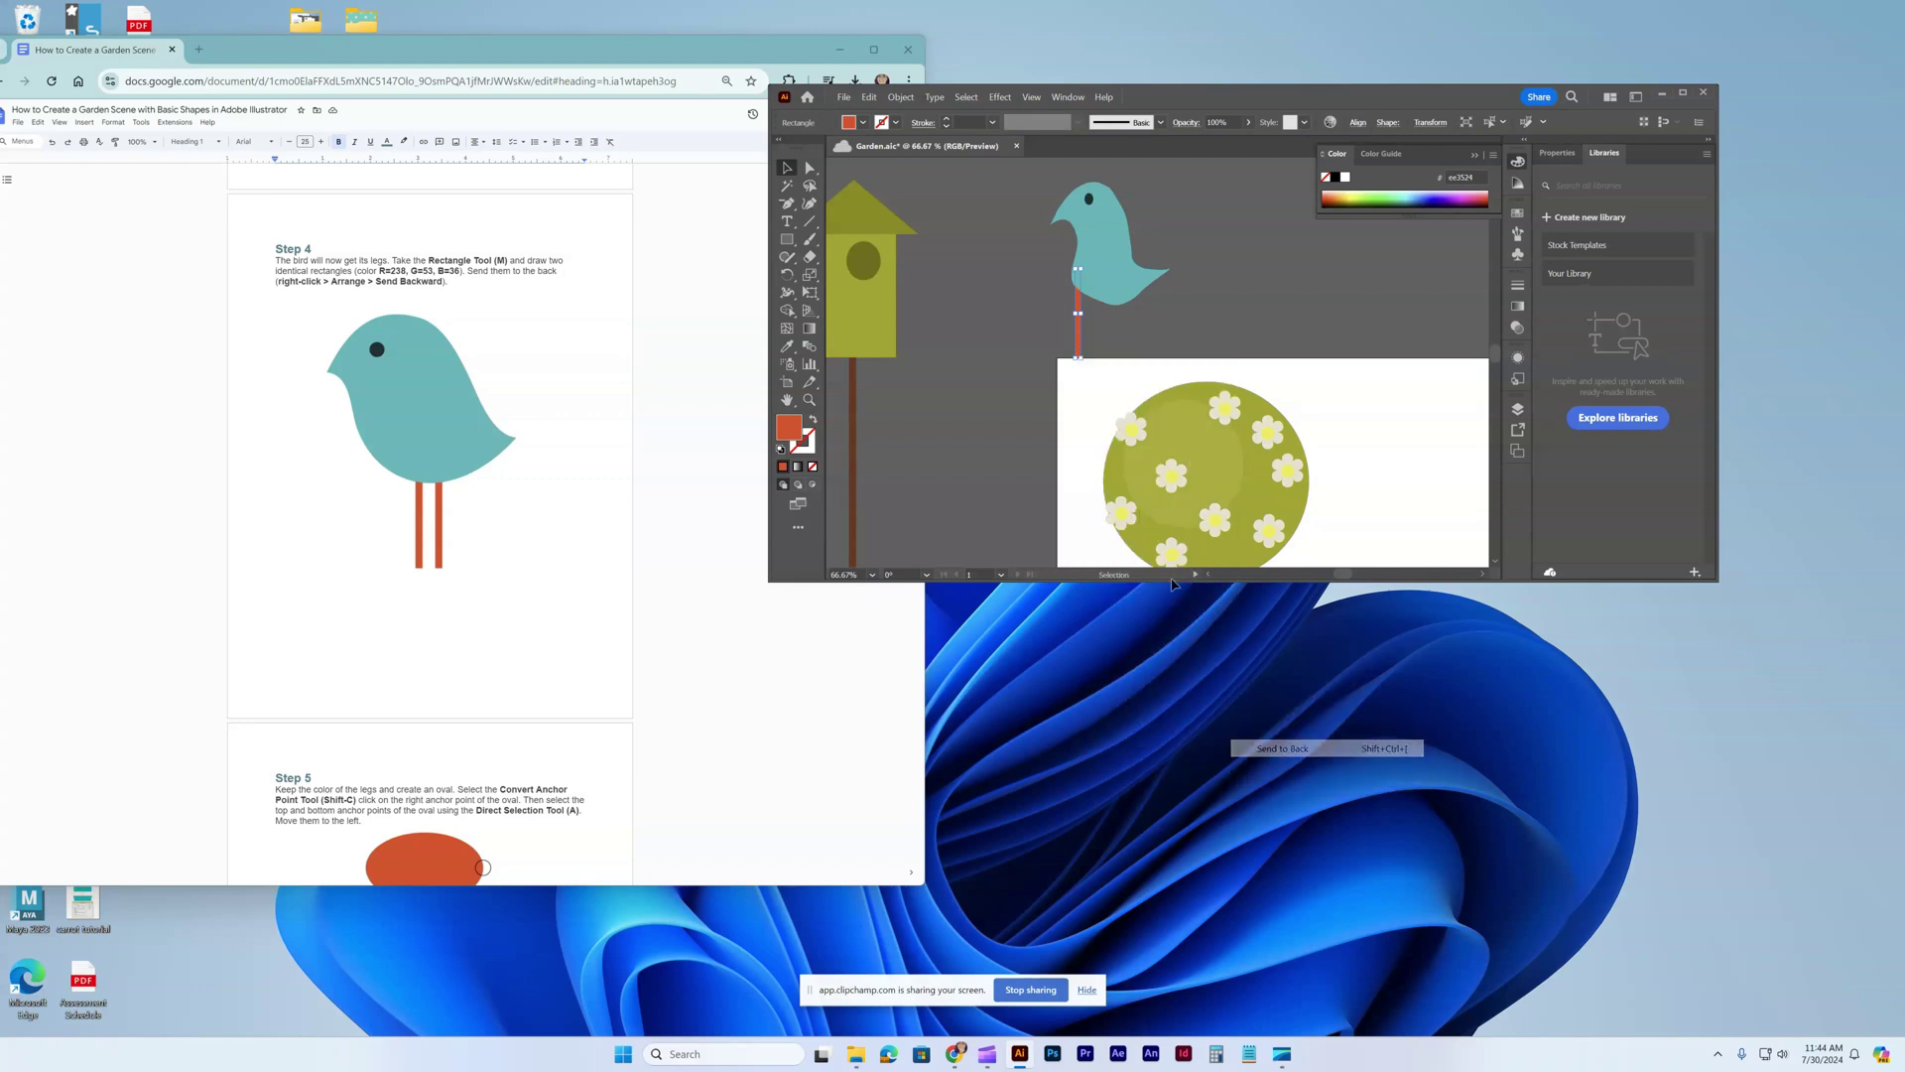
Duplicate the leg, send the copy to the back, and line it up beside the first.
{"action": "key", "text": "ctrl+v"}
{"action": "left_click_drag", "start_coordinate": [1154, 340], "coordinate": [1110, 338]}
{"action": "right_click", "coordinate": [1110, 348]}
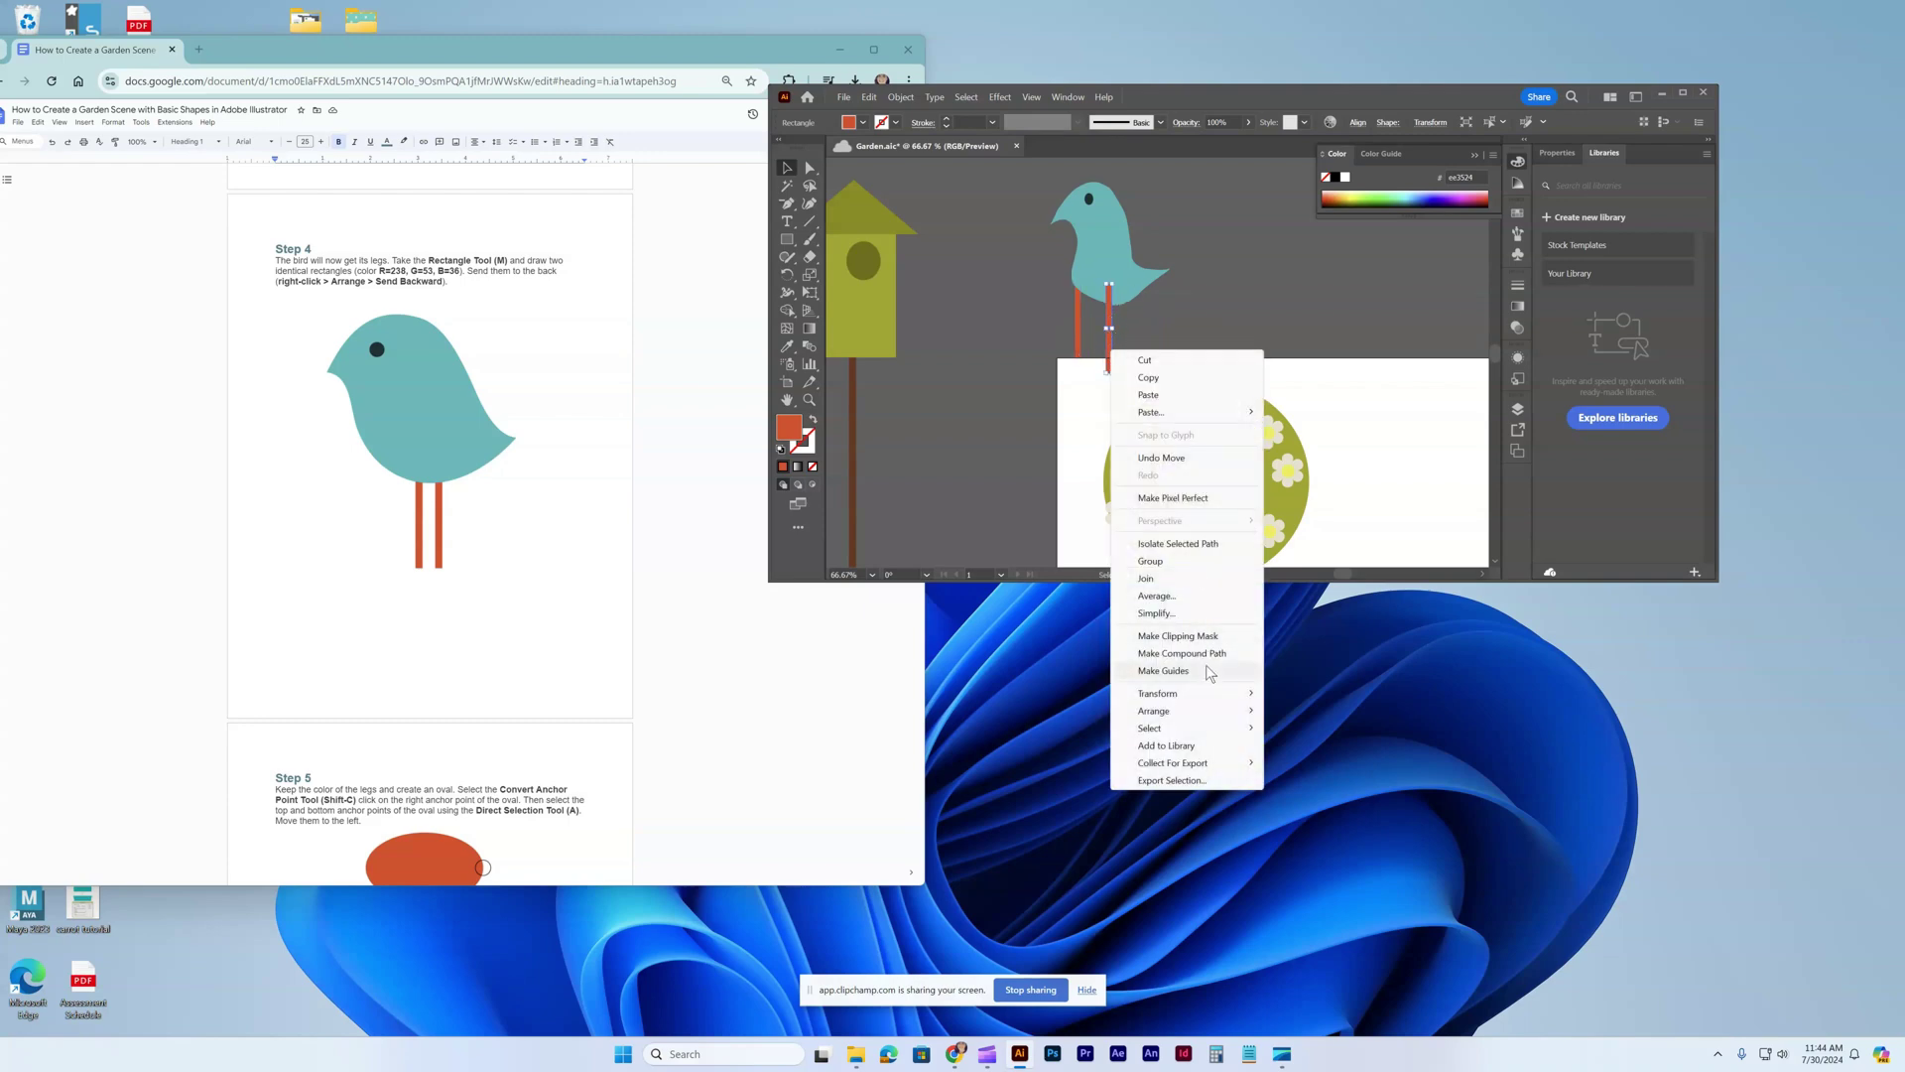
{"action": "mouse_move", "coordinate": [1201, 711]}
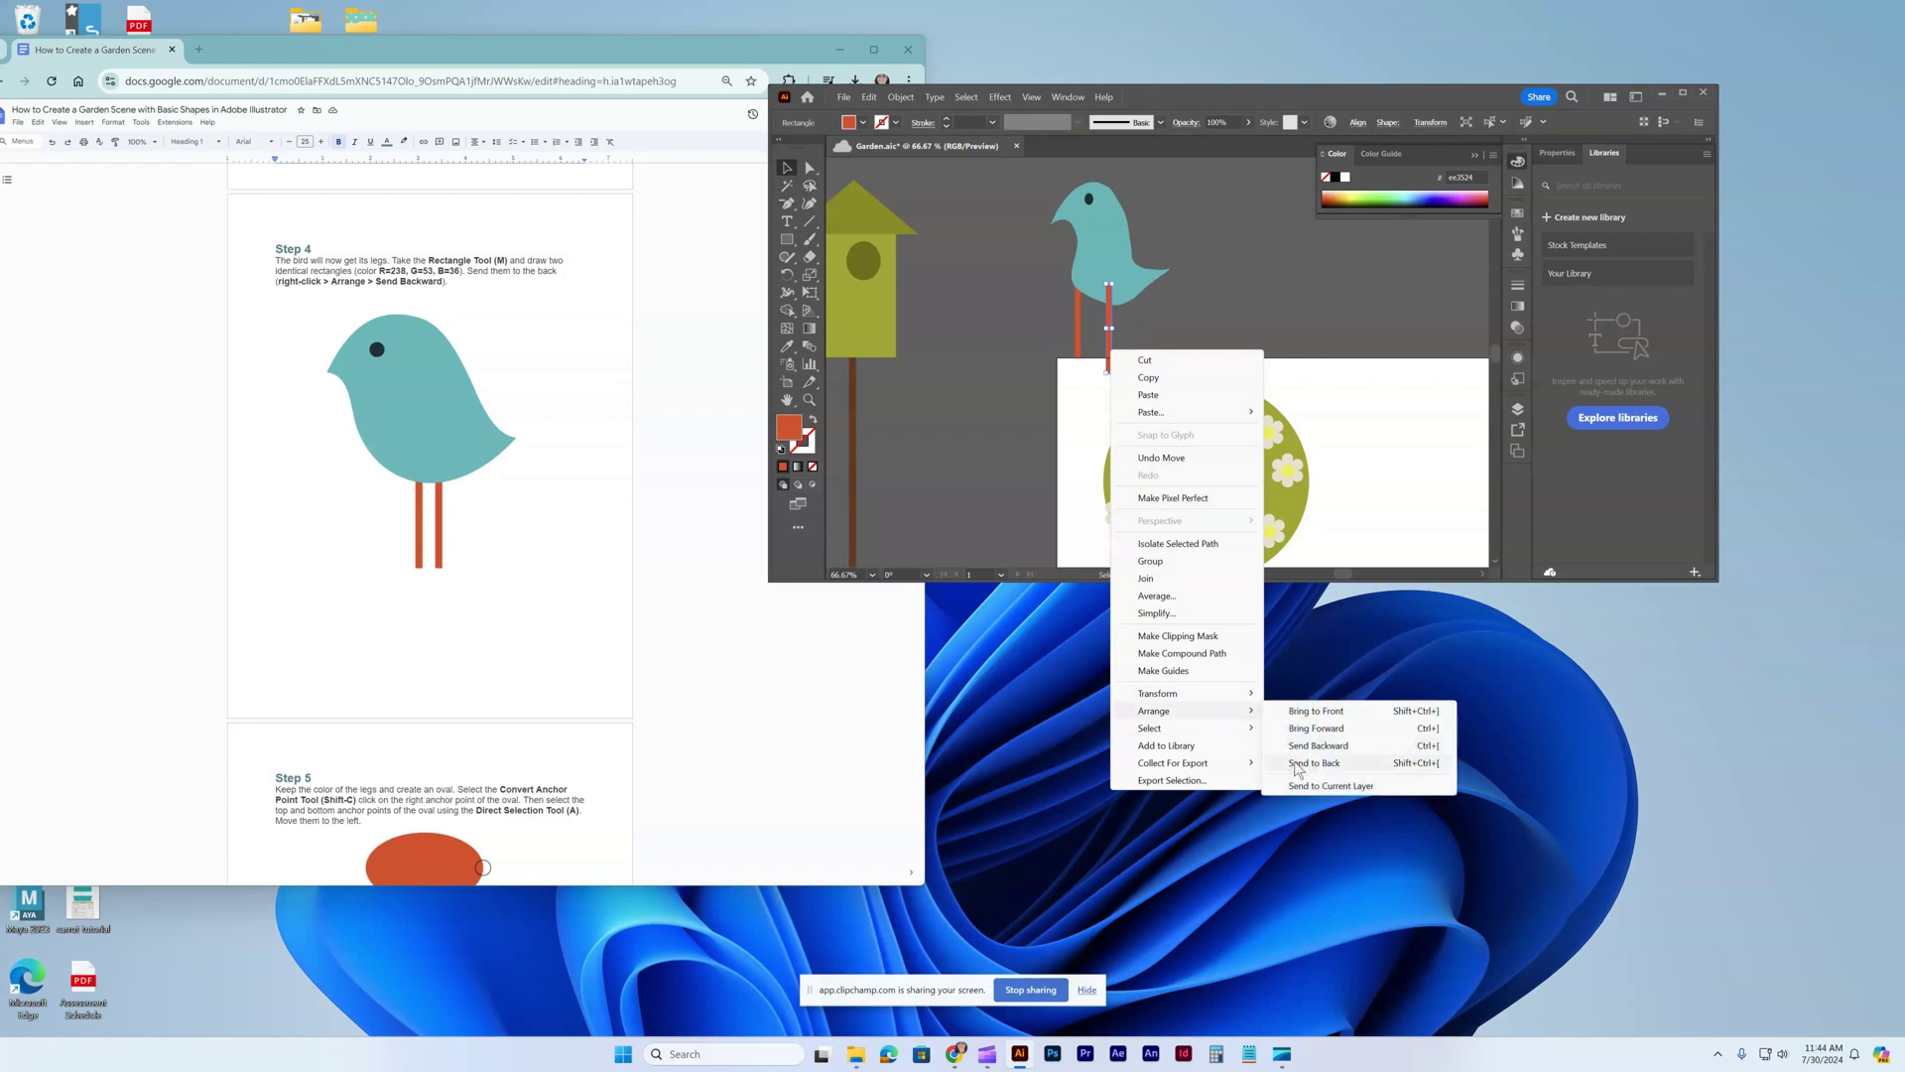
{"action": "left_click", "coordinate": [1296, 763]}
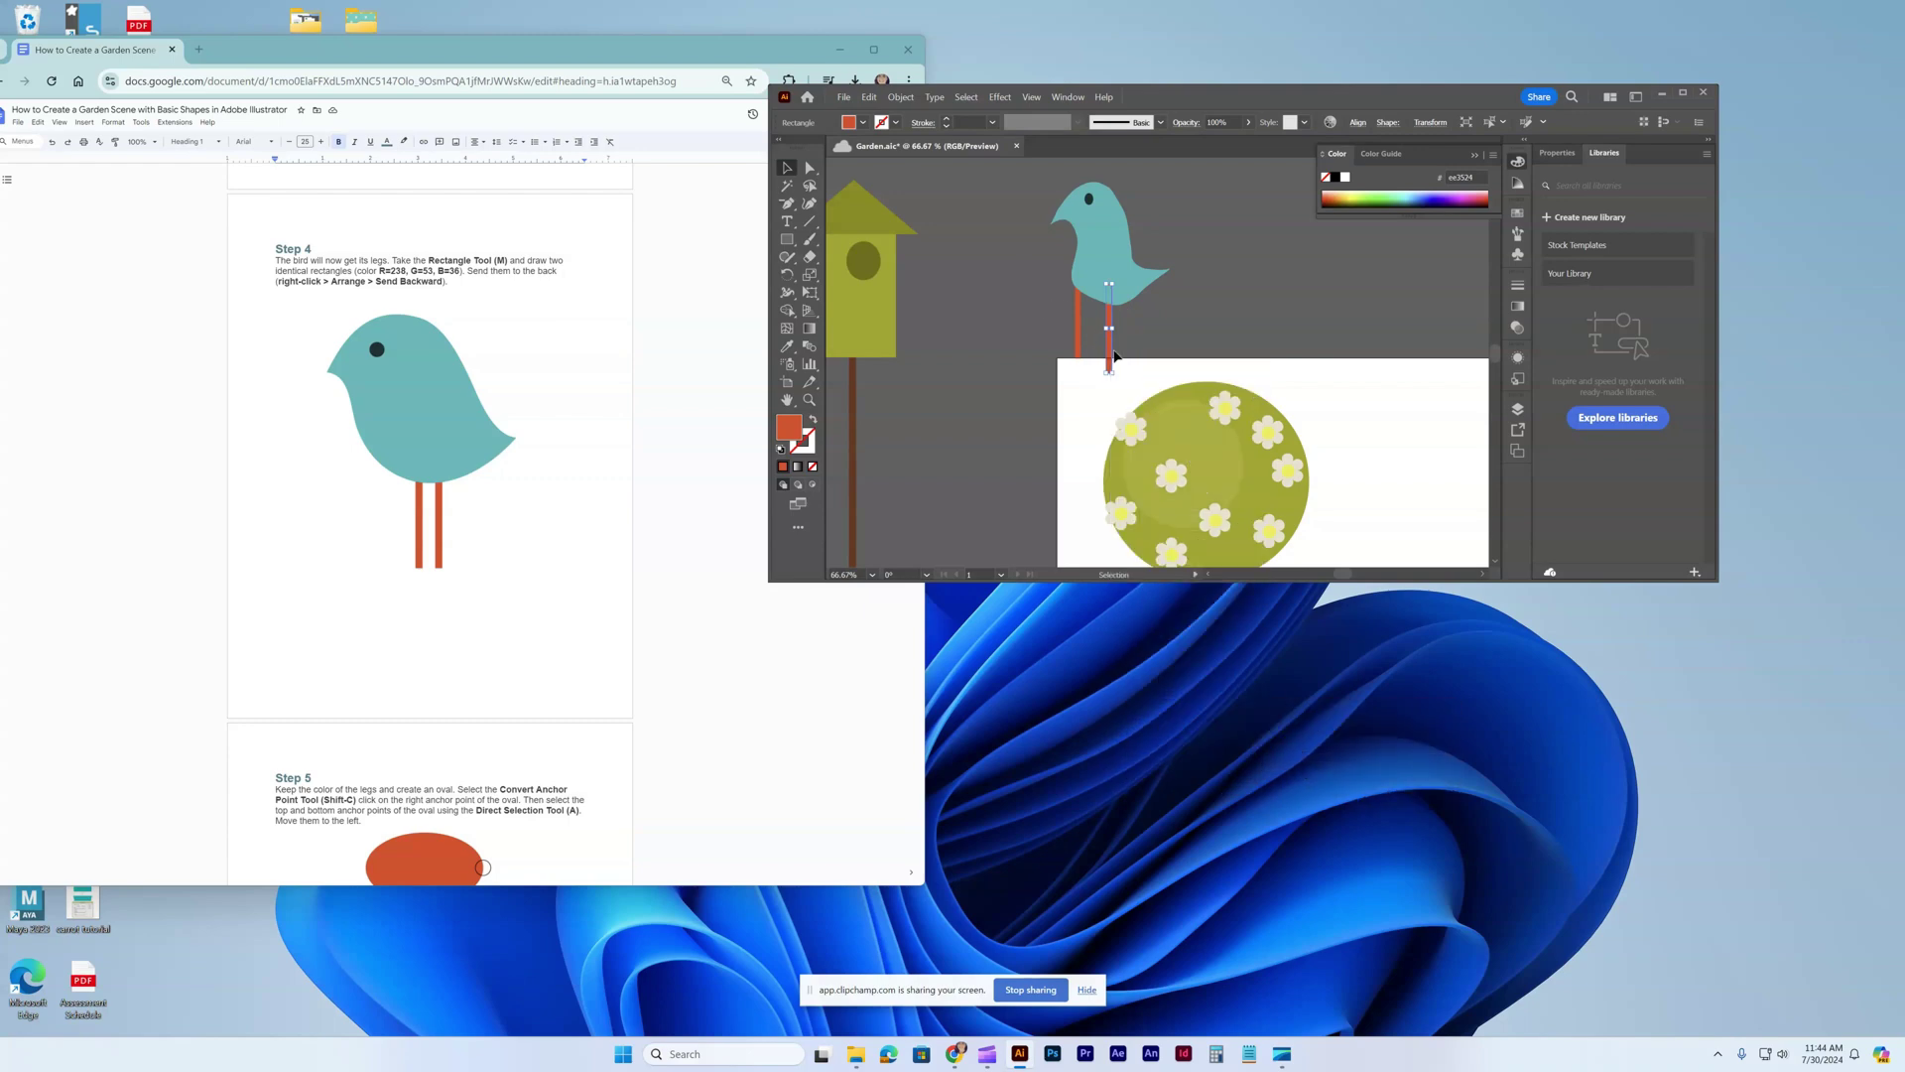
{"action": "left_click_drag", "start_coordinate": [1078, 330], "coordinate": [1092, 344]}
Draw an orange oval and convert its right anchor into a sharp corner.
{"action": "scroll", "coordinate": [395, 575], "scroll_direction": "down", "scroll_amount": 4}
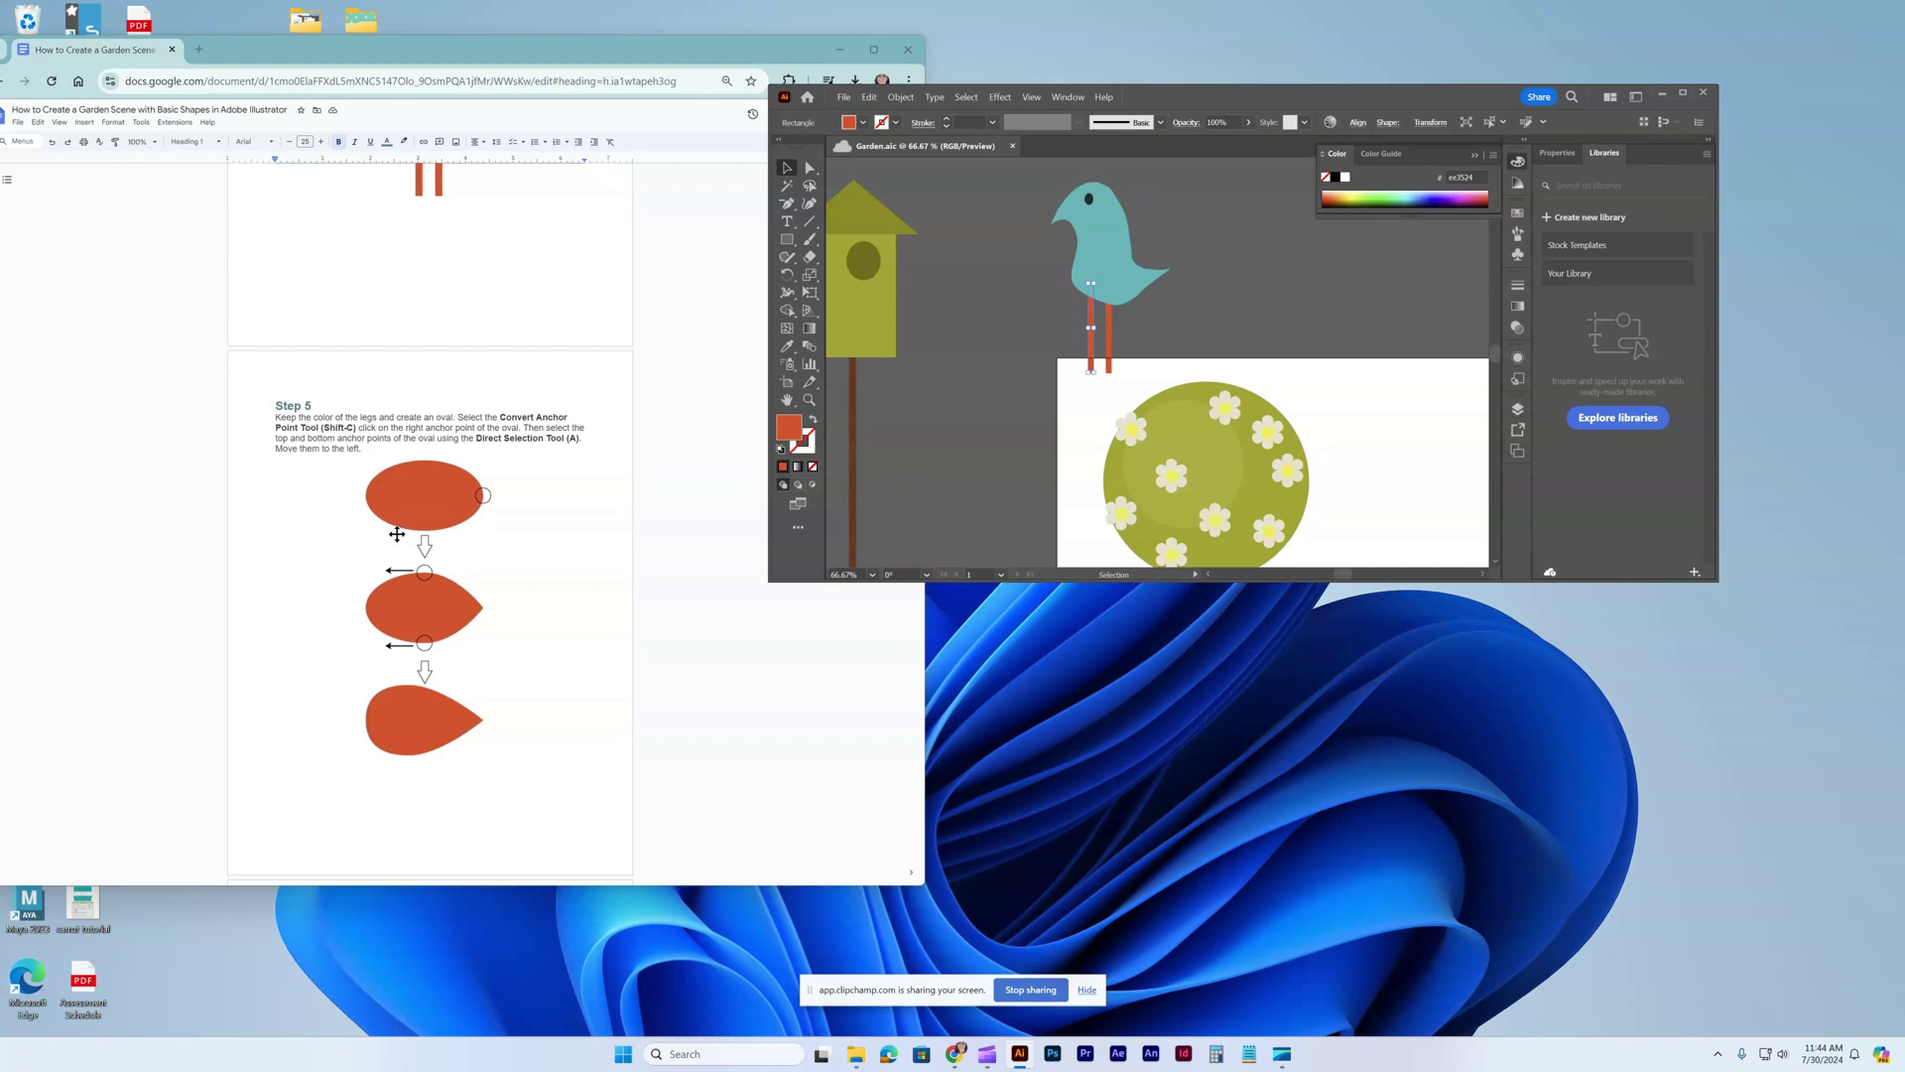
{"action": "scroll", "coordinate": [396, 534], "scroll_direction": "down", "scroll_amount": 4}
{"action": "scroll", "coordinate": [395, 496], "scroll_direction": "up", "scroll_amount": 3}
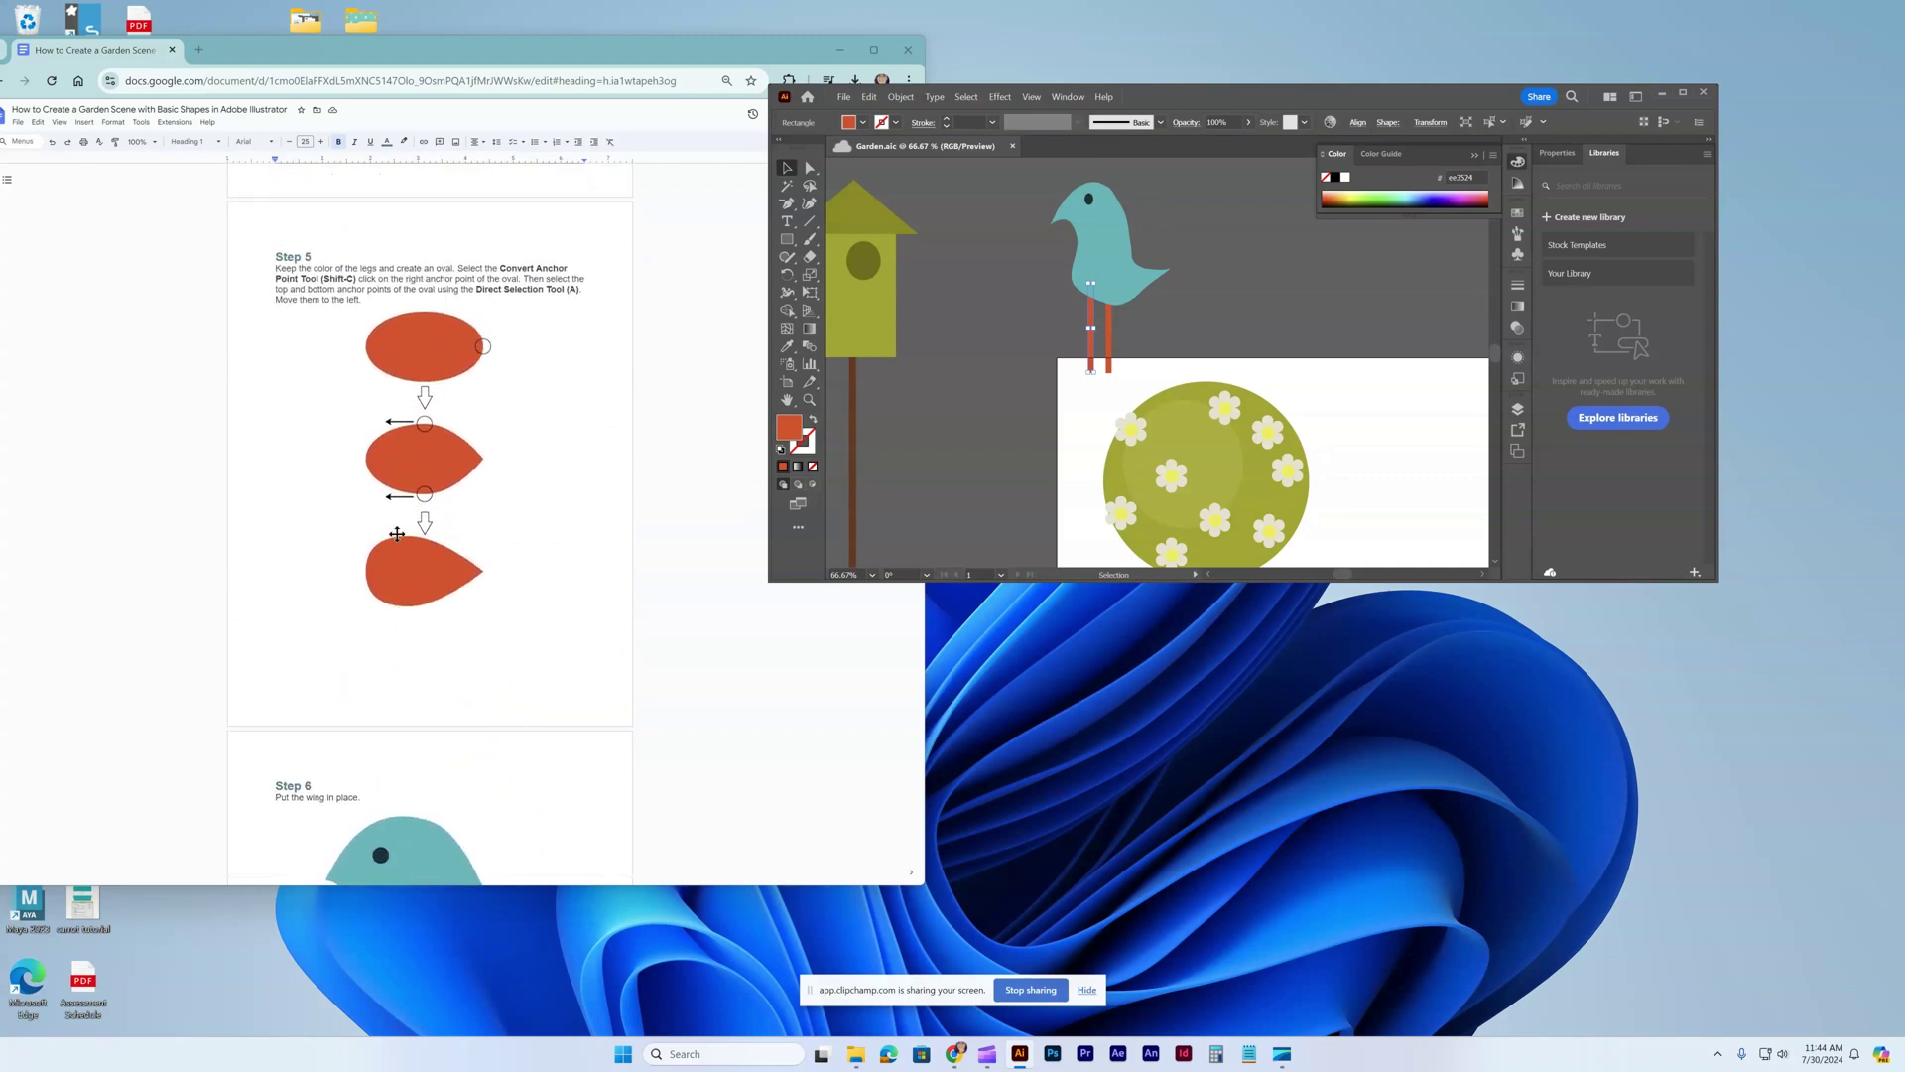
{"action": "left_click_drag", "start_coordinate": [787, 239], "coordinate": [1040, 325]}
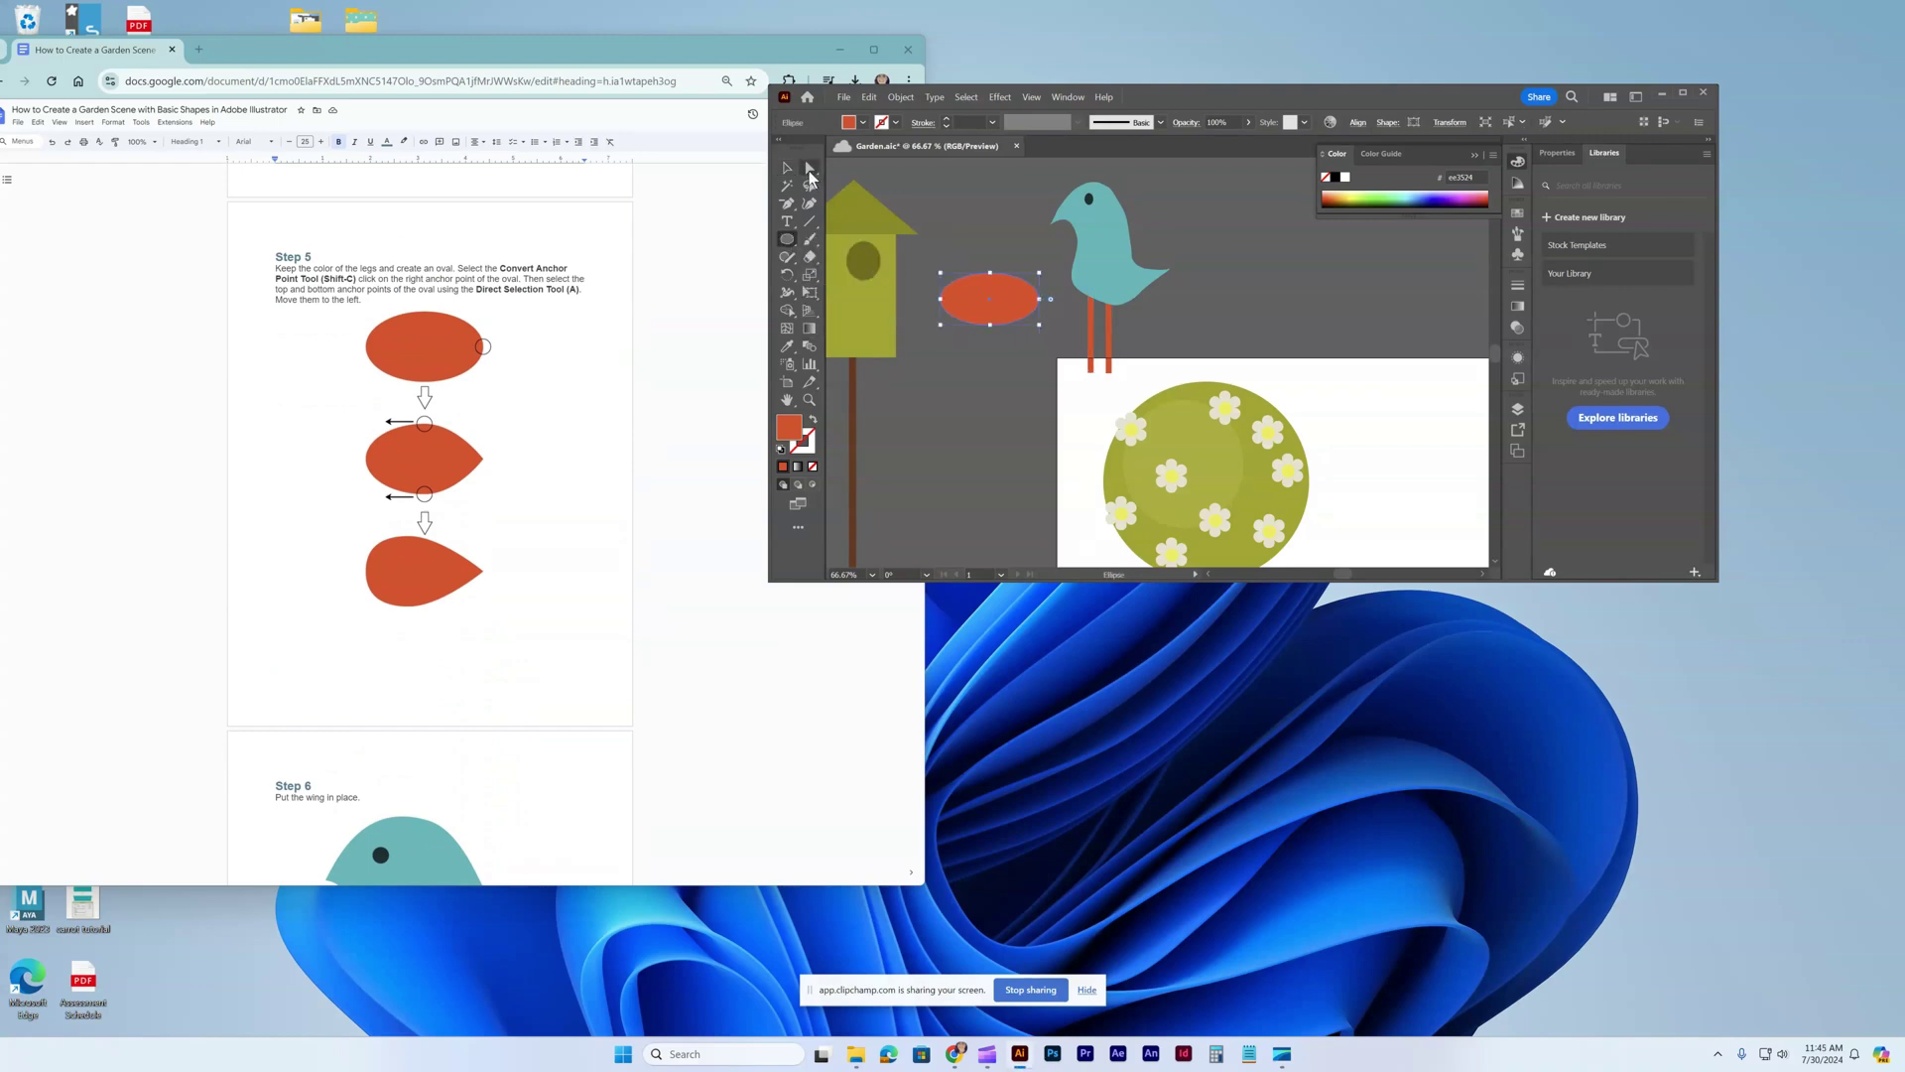
{"action": "left_click_drag", "start_coordinate": [787, 203], "coordinate": [868, 264]}
{"action": "left_click", "coordinate": [1038, 300]}
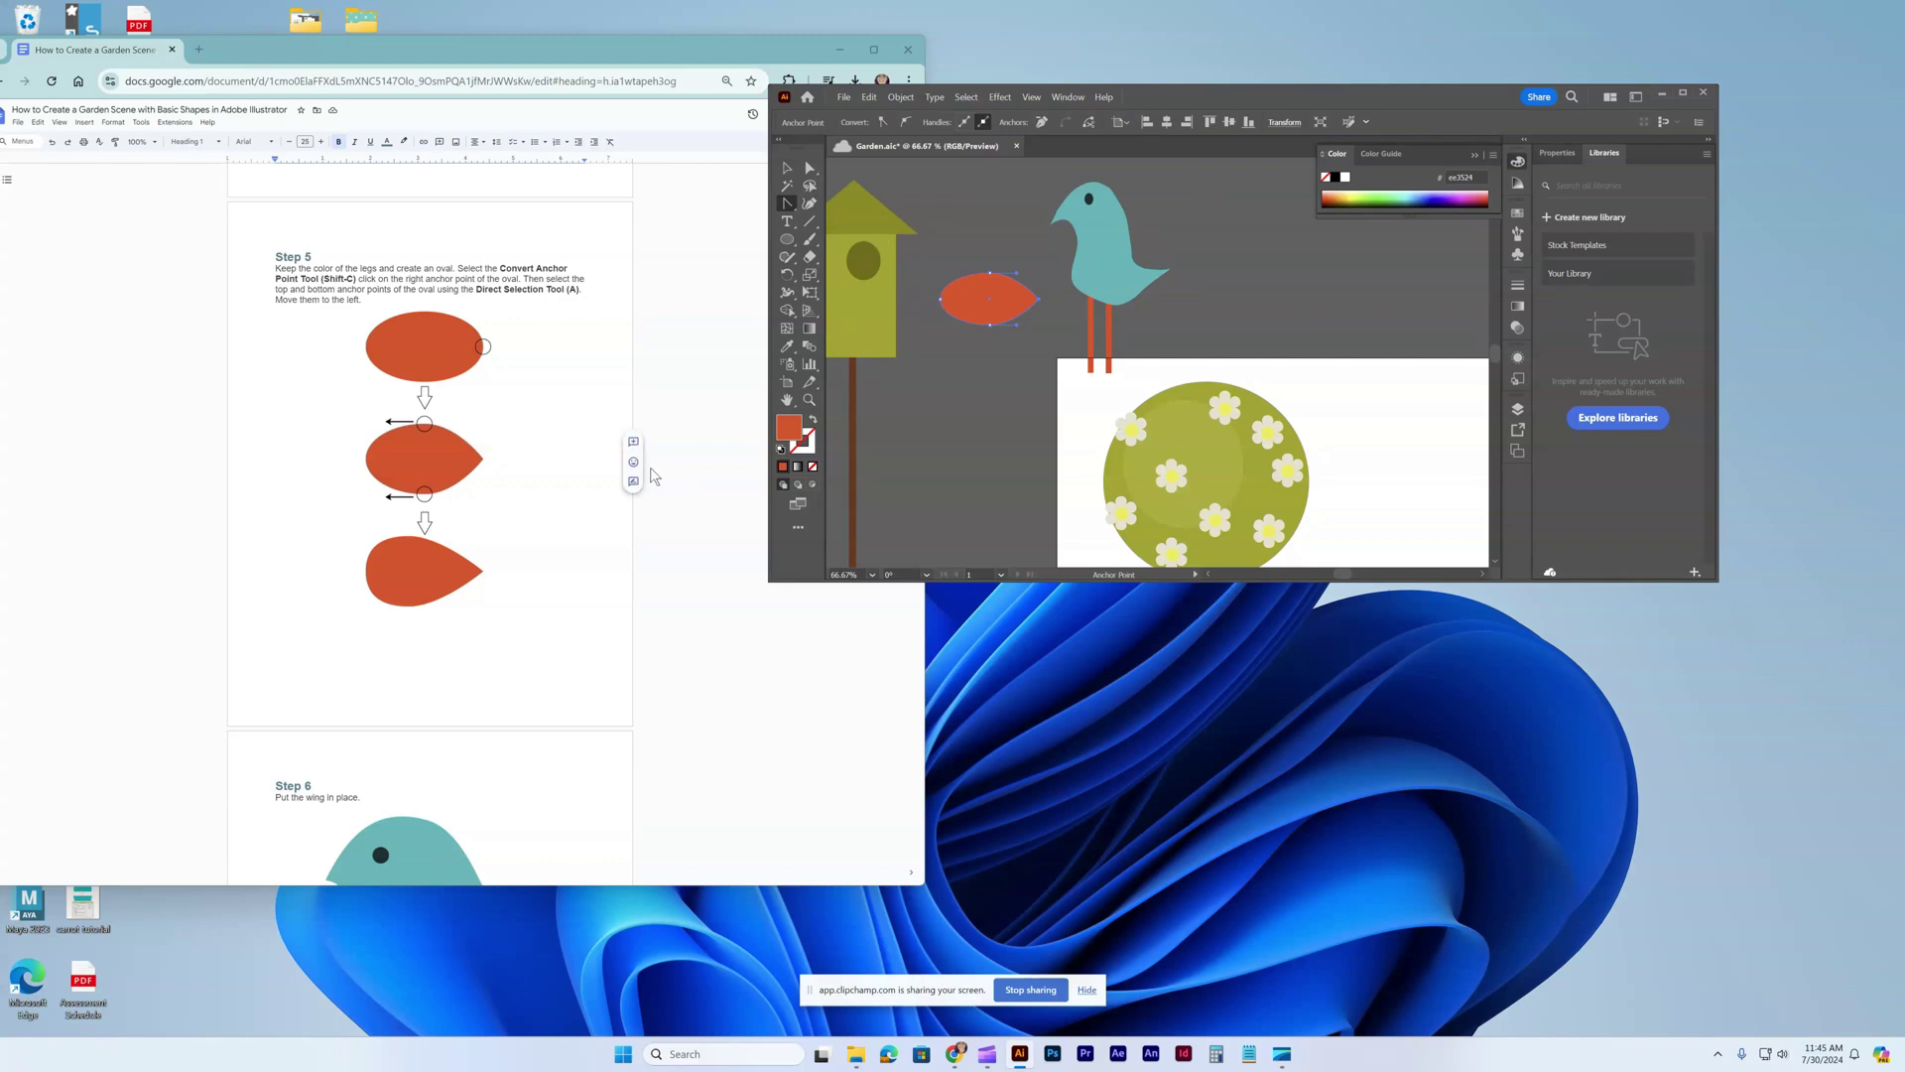
Move the oval's top and bottom anchors to form a teardrop shape.
{"action": "left_click", "coordinate": [810, 168]}
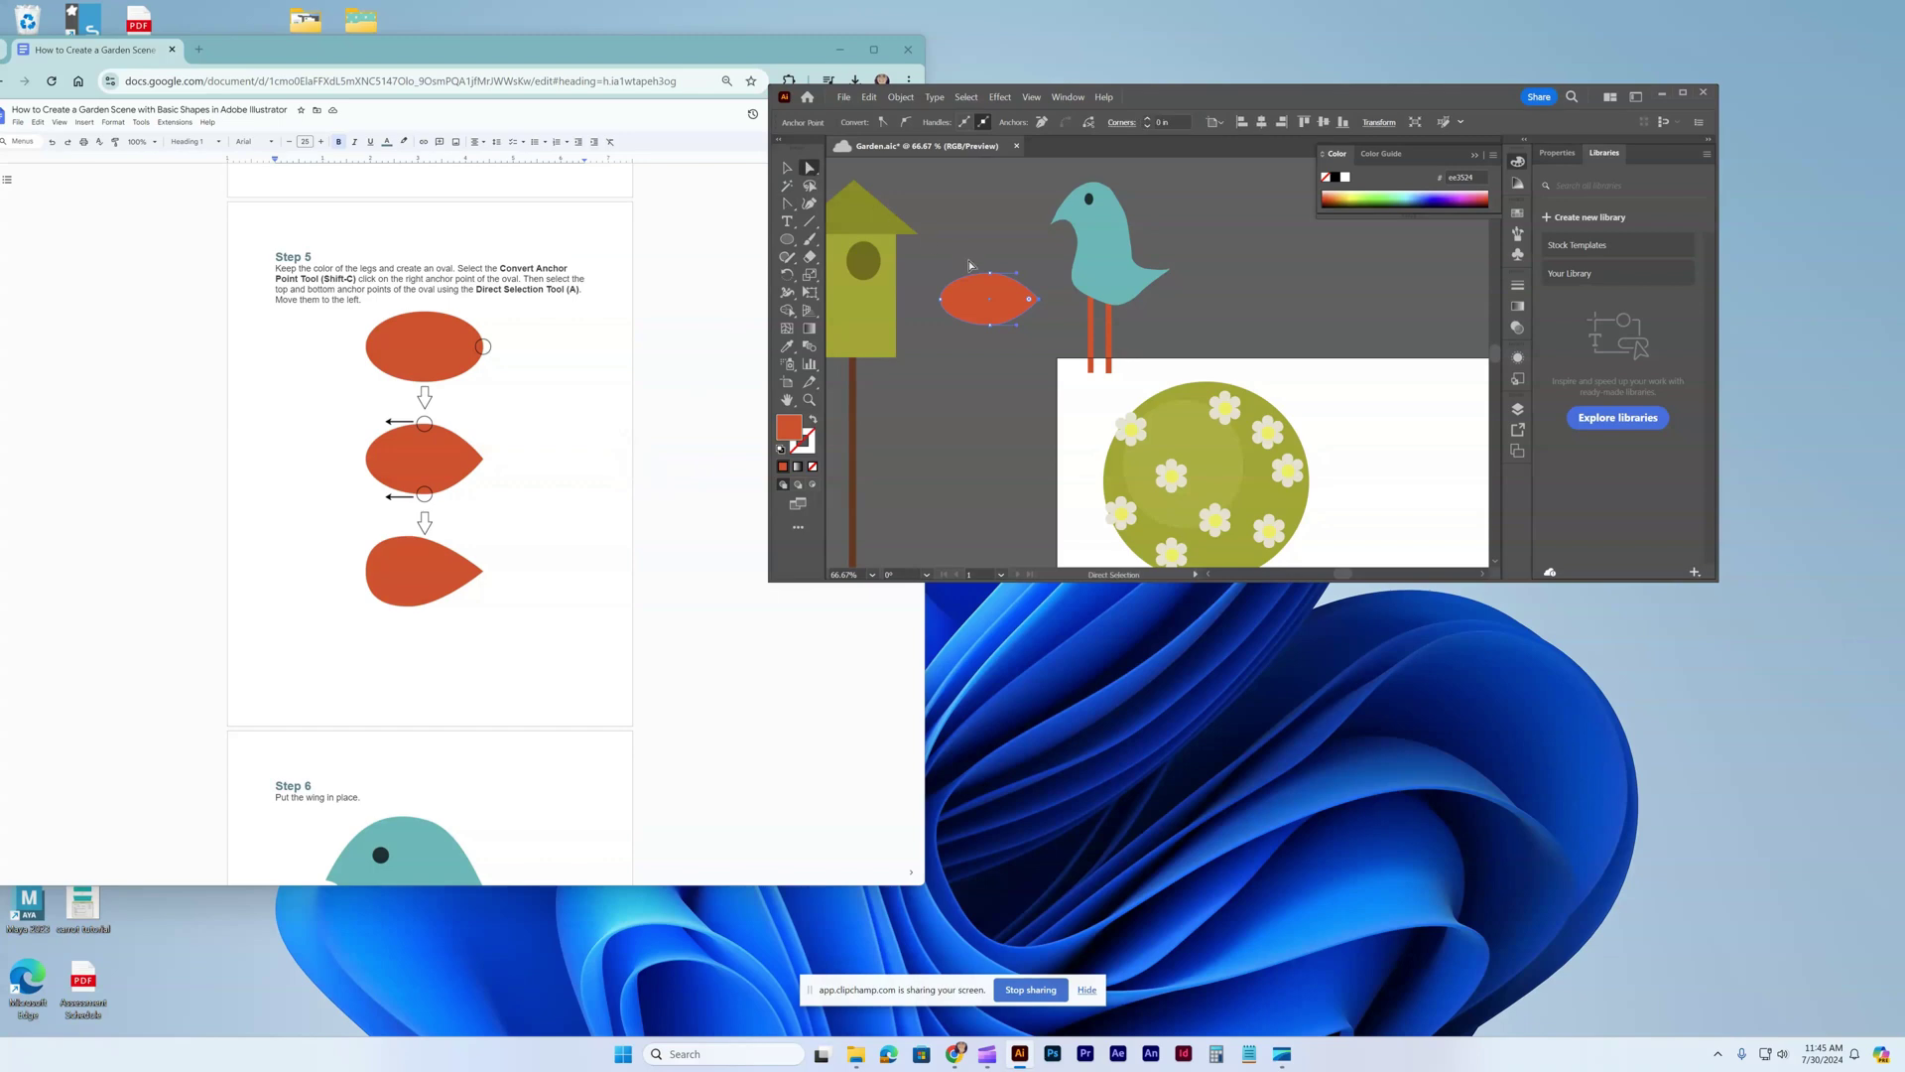
{"action": "left_click_drag", "start_coordinate": [991, 278], "coordinate": [969, 329]}
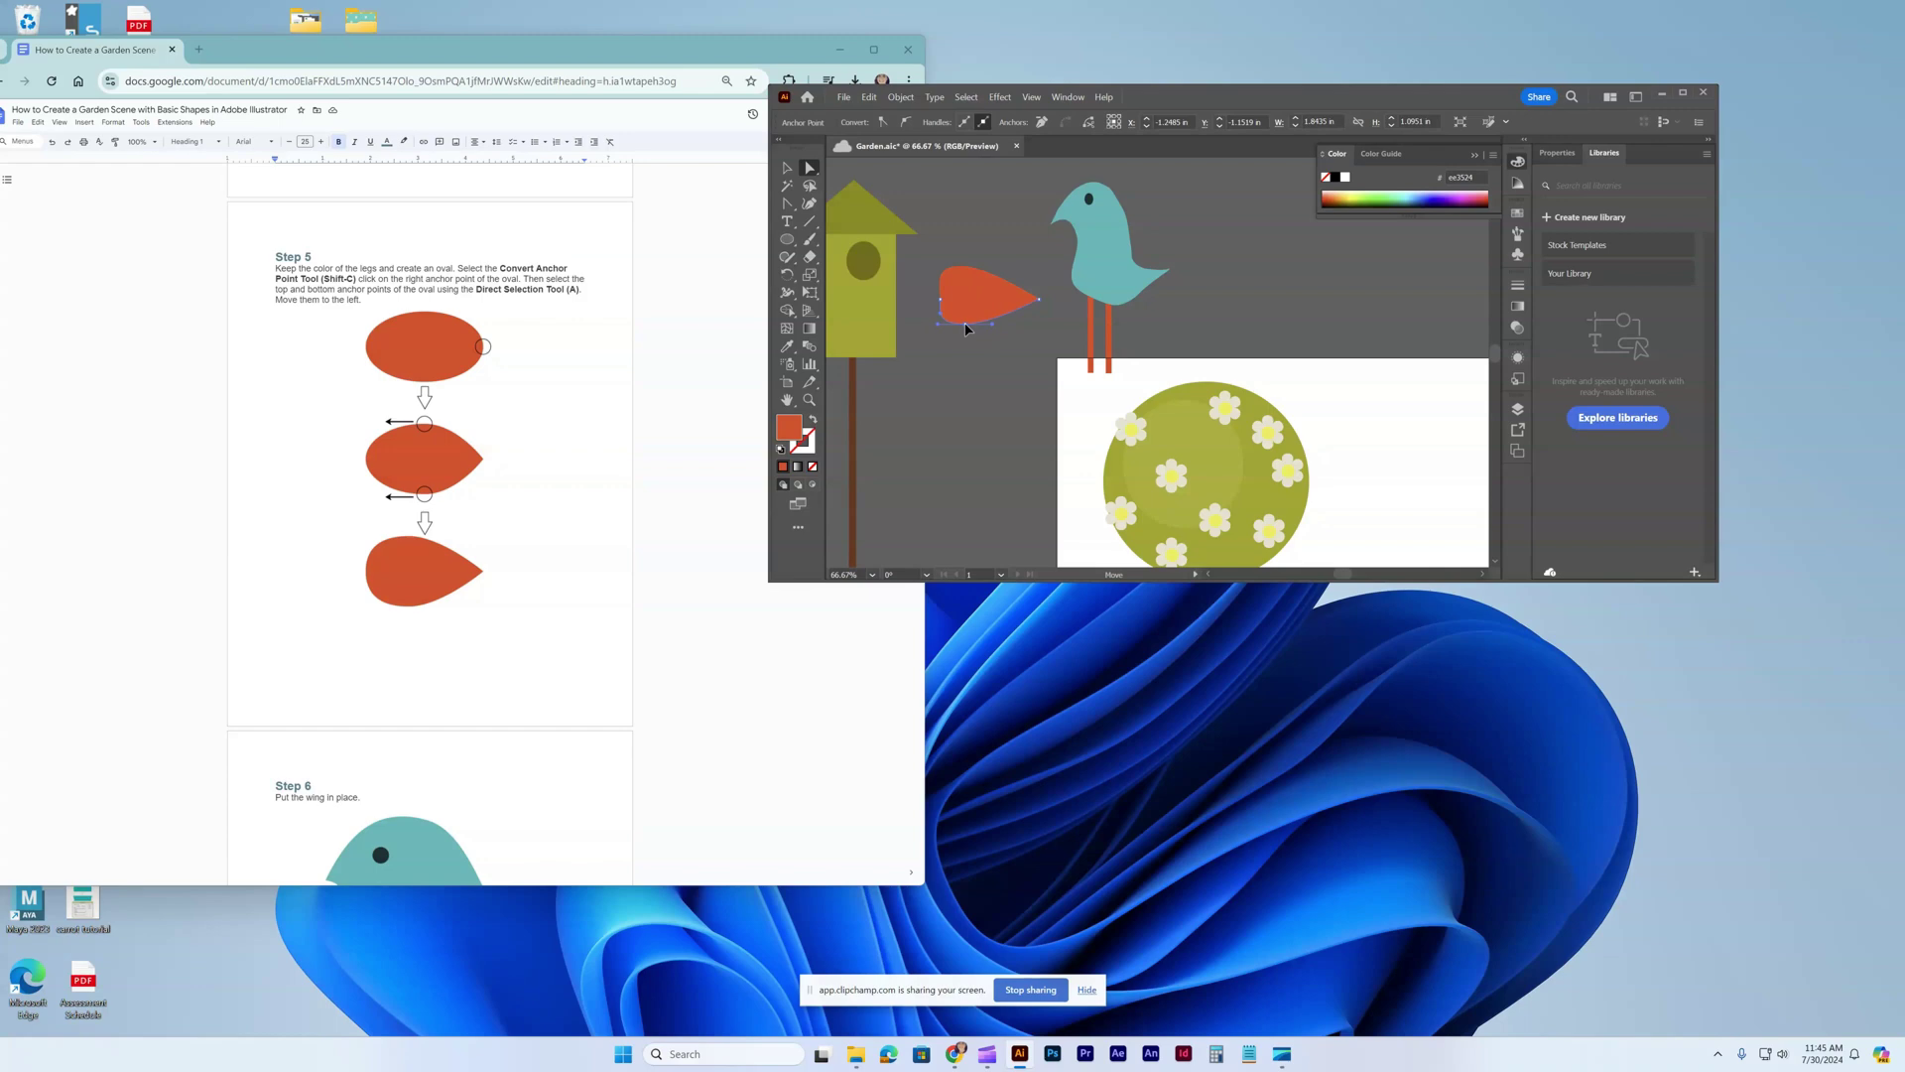
{"action": "left_click_drag", "start_coordinate": [971, 330], "coordinate": [957, 270]}
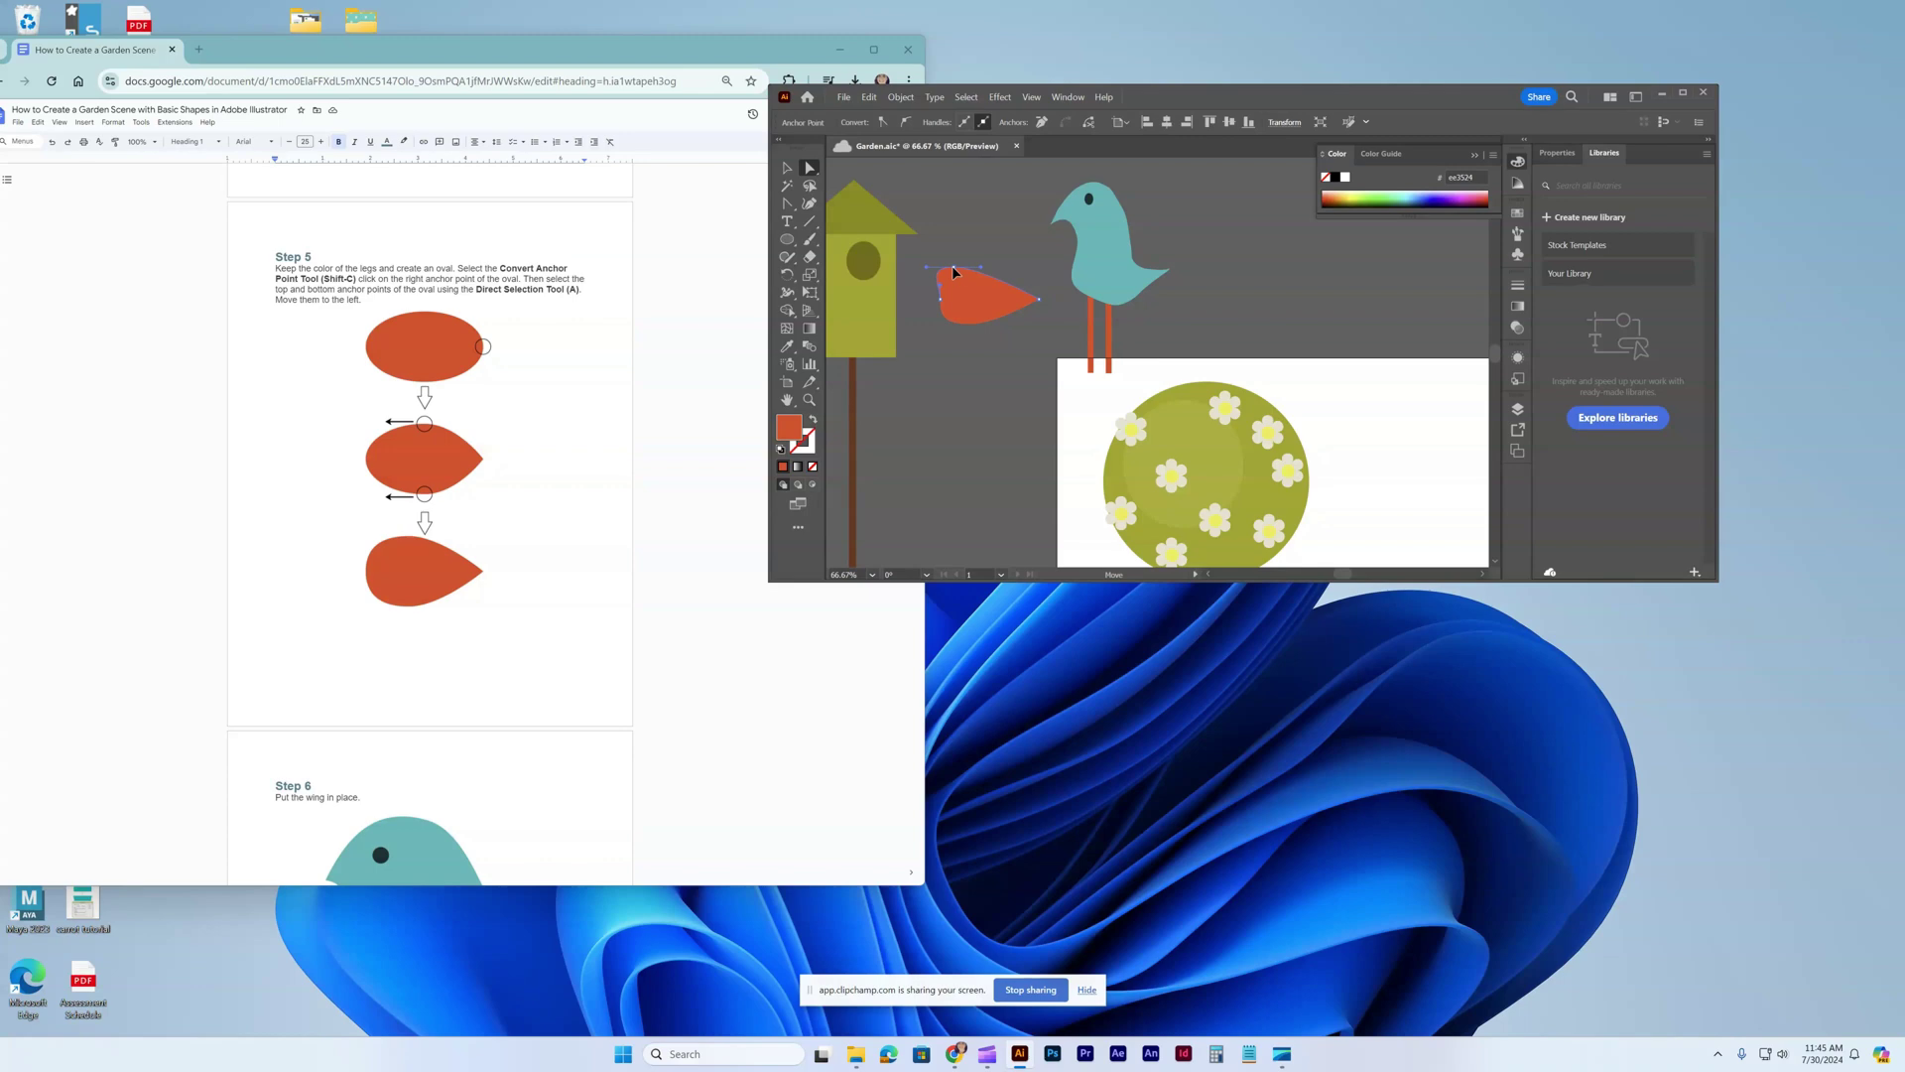
{"action": "left_click", "coordinate": [980, 323]}
{"action": "left_click_drag", "start_coordinate": [973, 322], "coordinate": [980, 327]}
Scale the teardrop down to wing size and place it on the bird's body.
{"action": "left_click", "coordinate": [789, 168]}
{"action": "left_click_drag", "start_coordinate": [1042, 319], "coordinate": [981, 290]}
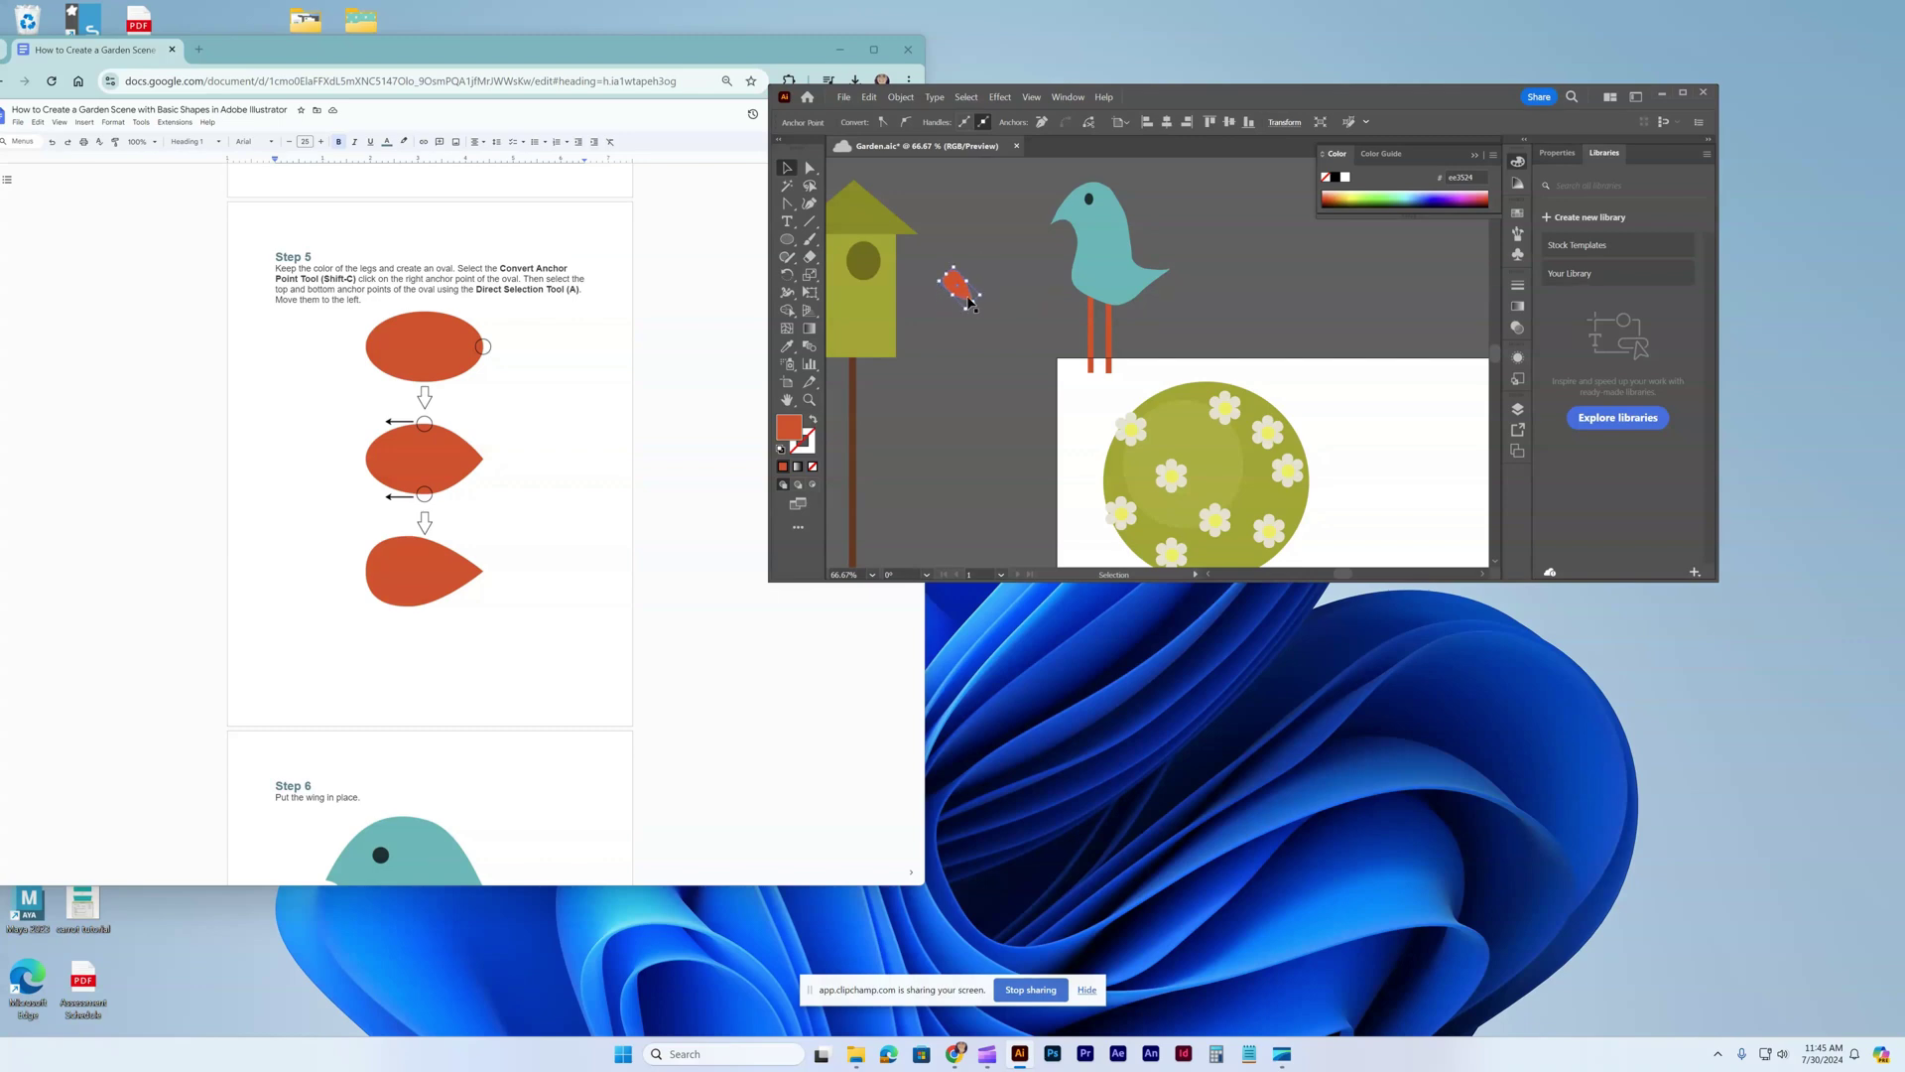
{"action": "left_click_drag", "start_coordinate": [961, 286], "coordinate": [1114, 274]}
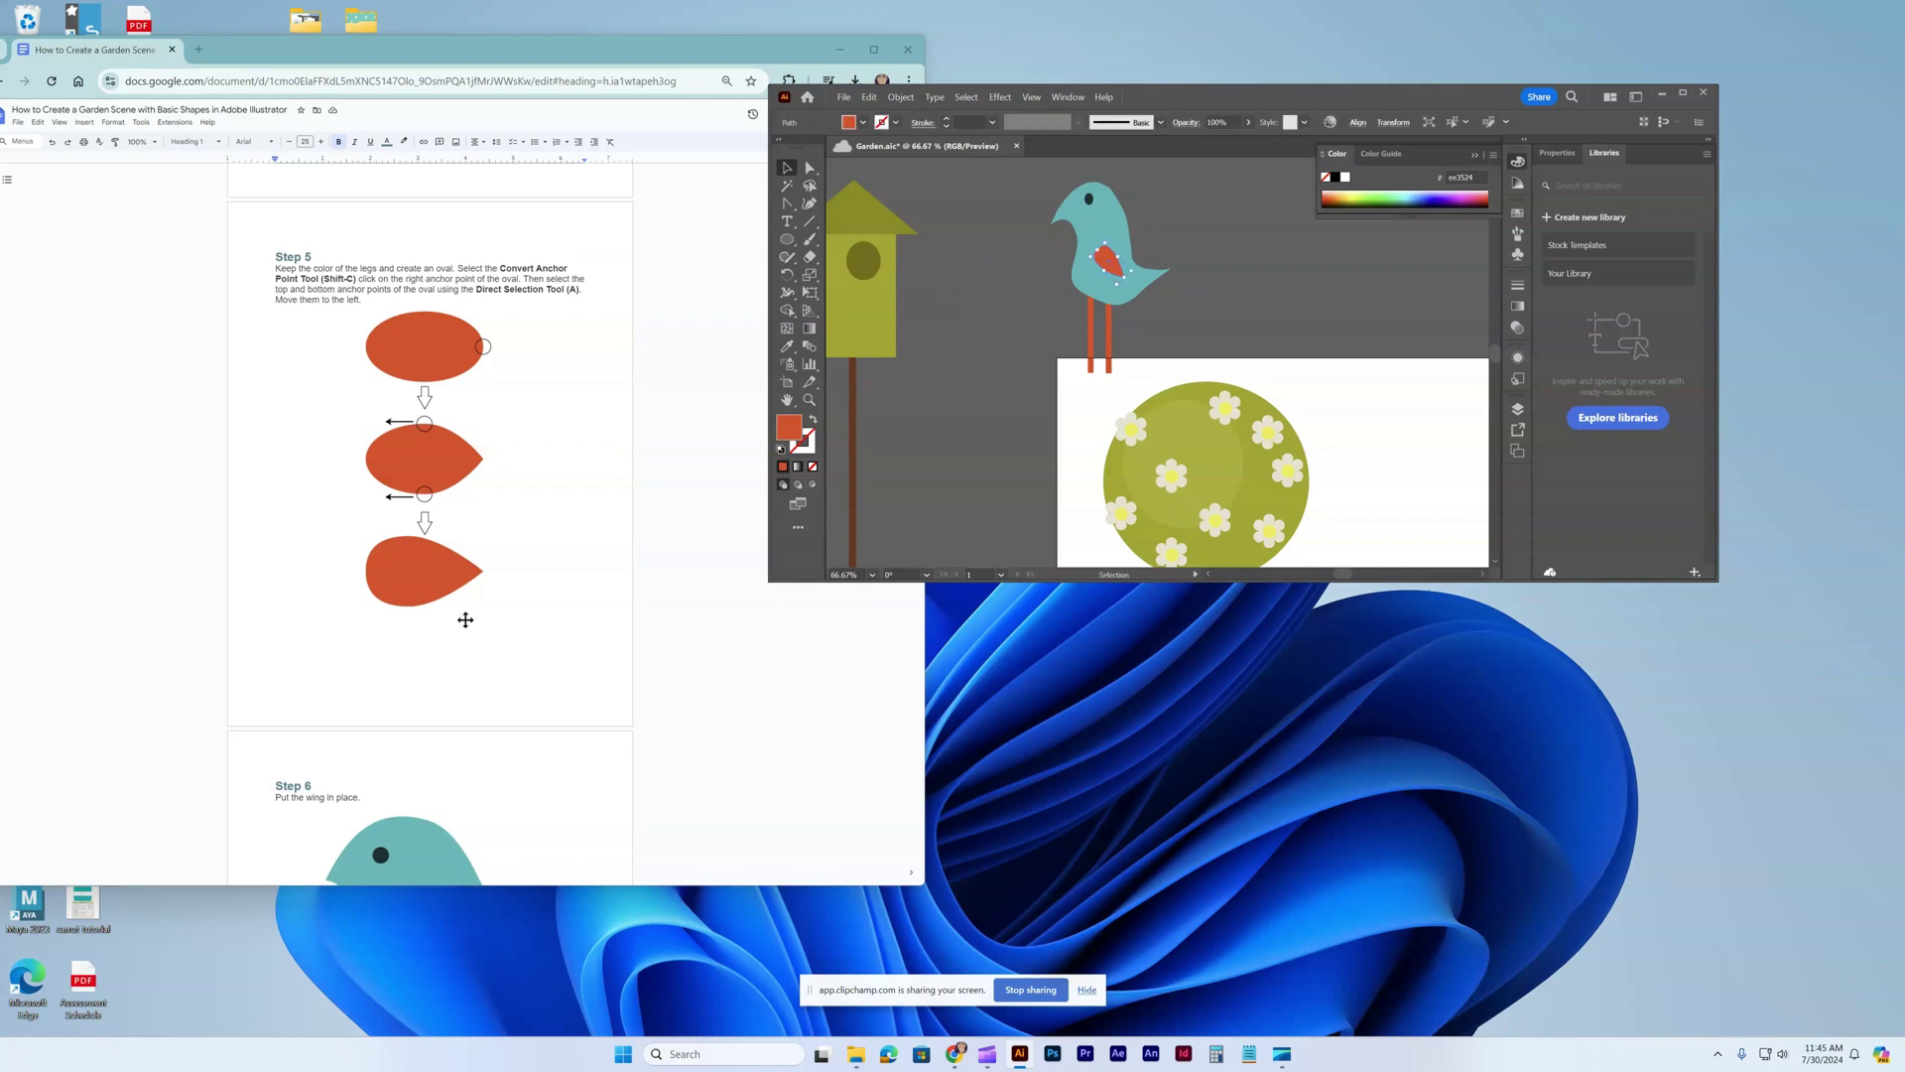
Shrink the bird to about half size and group all its parts.
{"action": "scroll", "coordinate": [469, 614], "scroll_direction": "down", "scroll_amount": 4}
{"action": "scroll", "coordinate": [470, 613], "scroll_direction": "down", "scroll_amount": 4}
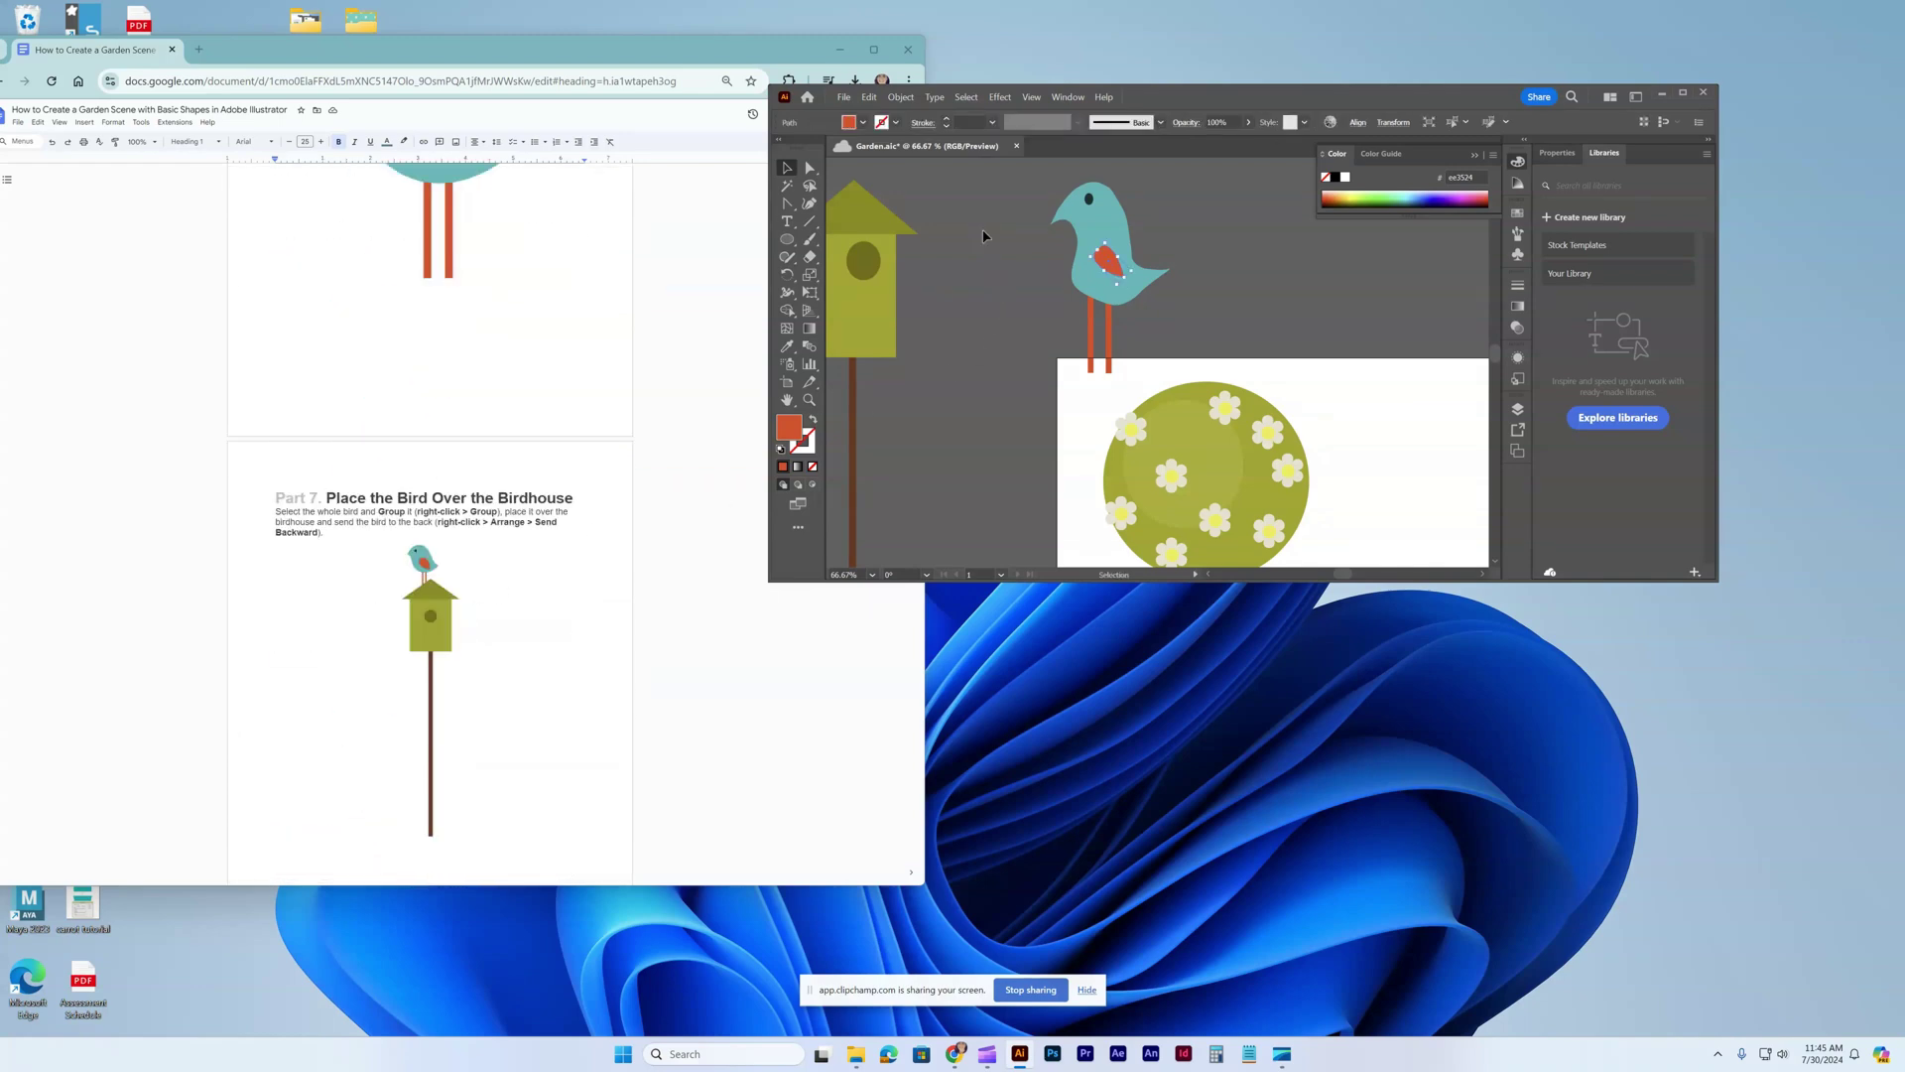
{"action": "left_click_drag", "start_coordinate": [1022, 174], "coordinate": [1165, 385]}
{"action": "left_click", "coordinate": [1007, 233]}
{"action": "left_click_drag", "start_coordinate": [1151, 378], "coordinate": [1081, 230]}
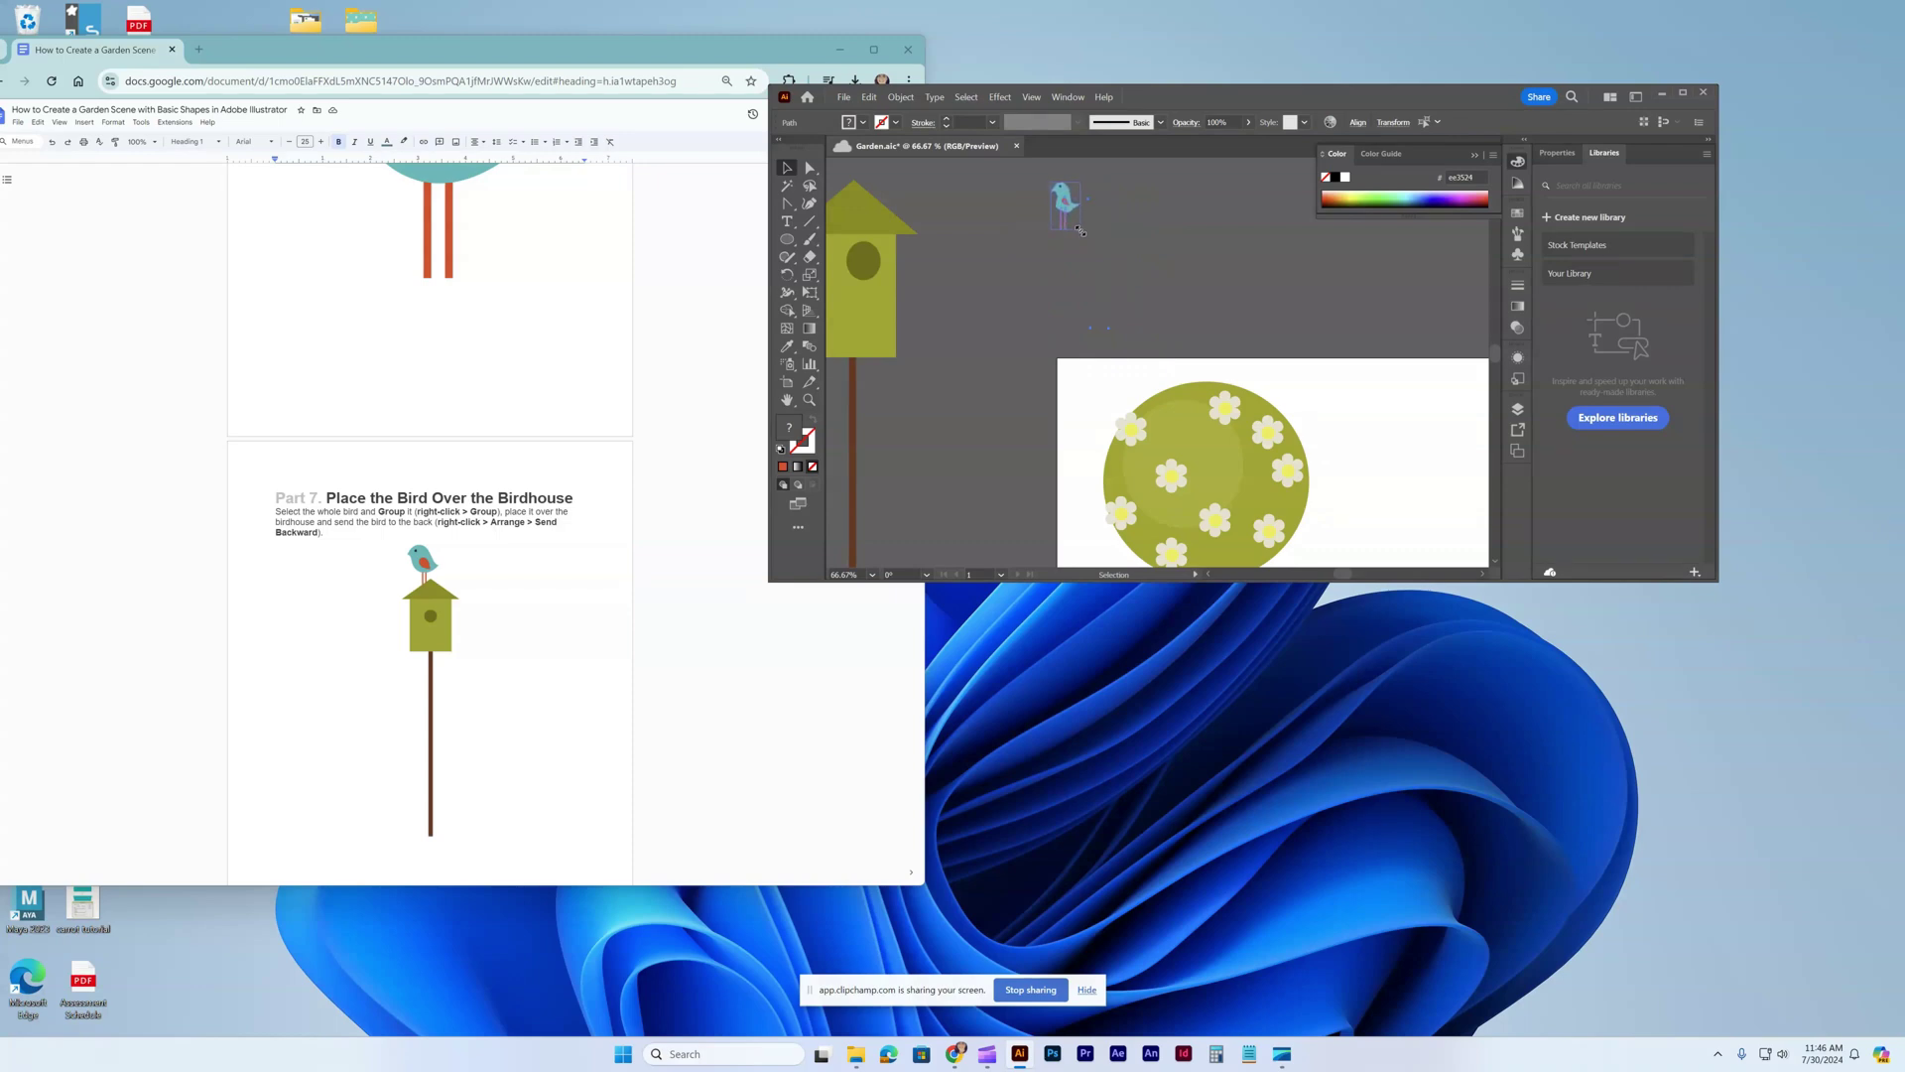
{"action": "right_click", "coordinate": [1060, 208]}
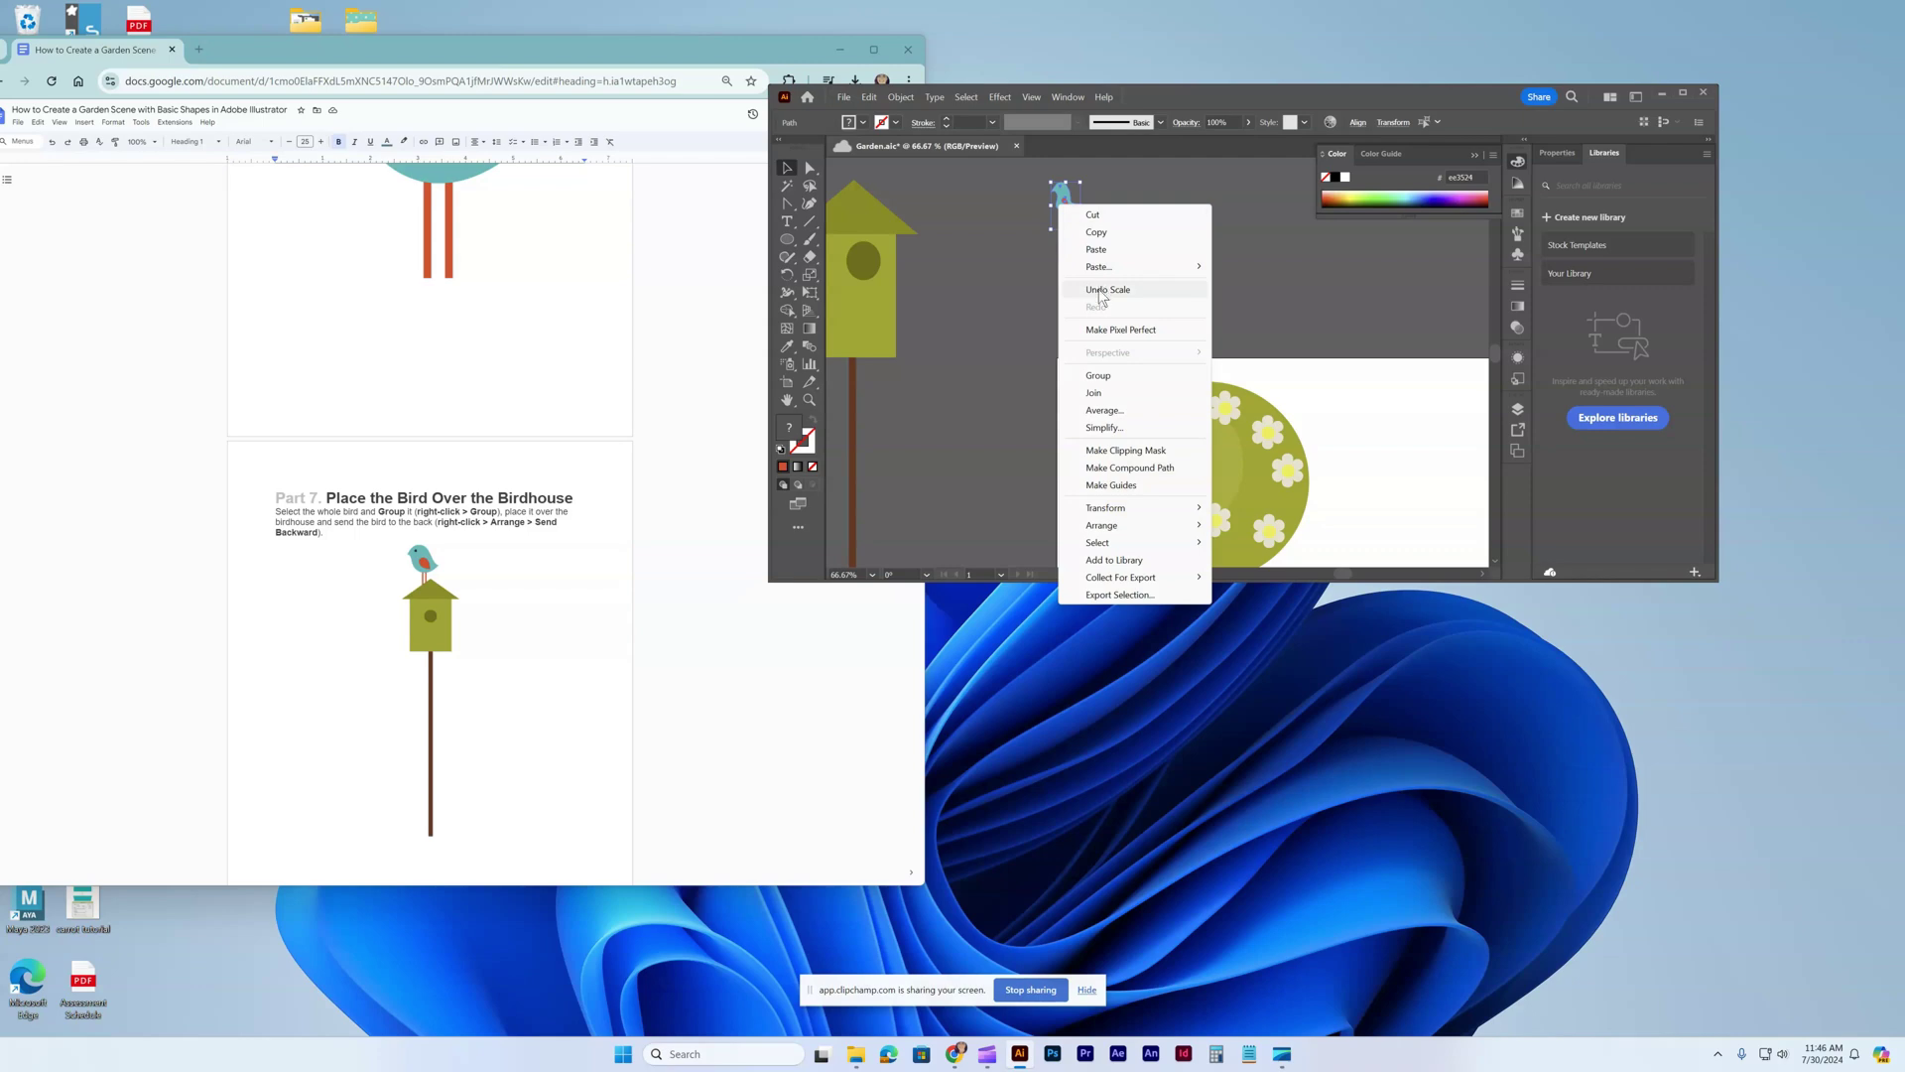
{"action": "scroll", "coordinate": [595, 463], "scroll_direction": "up", "scroll_amount": 4}
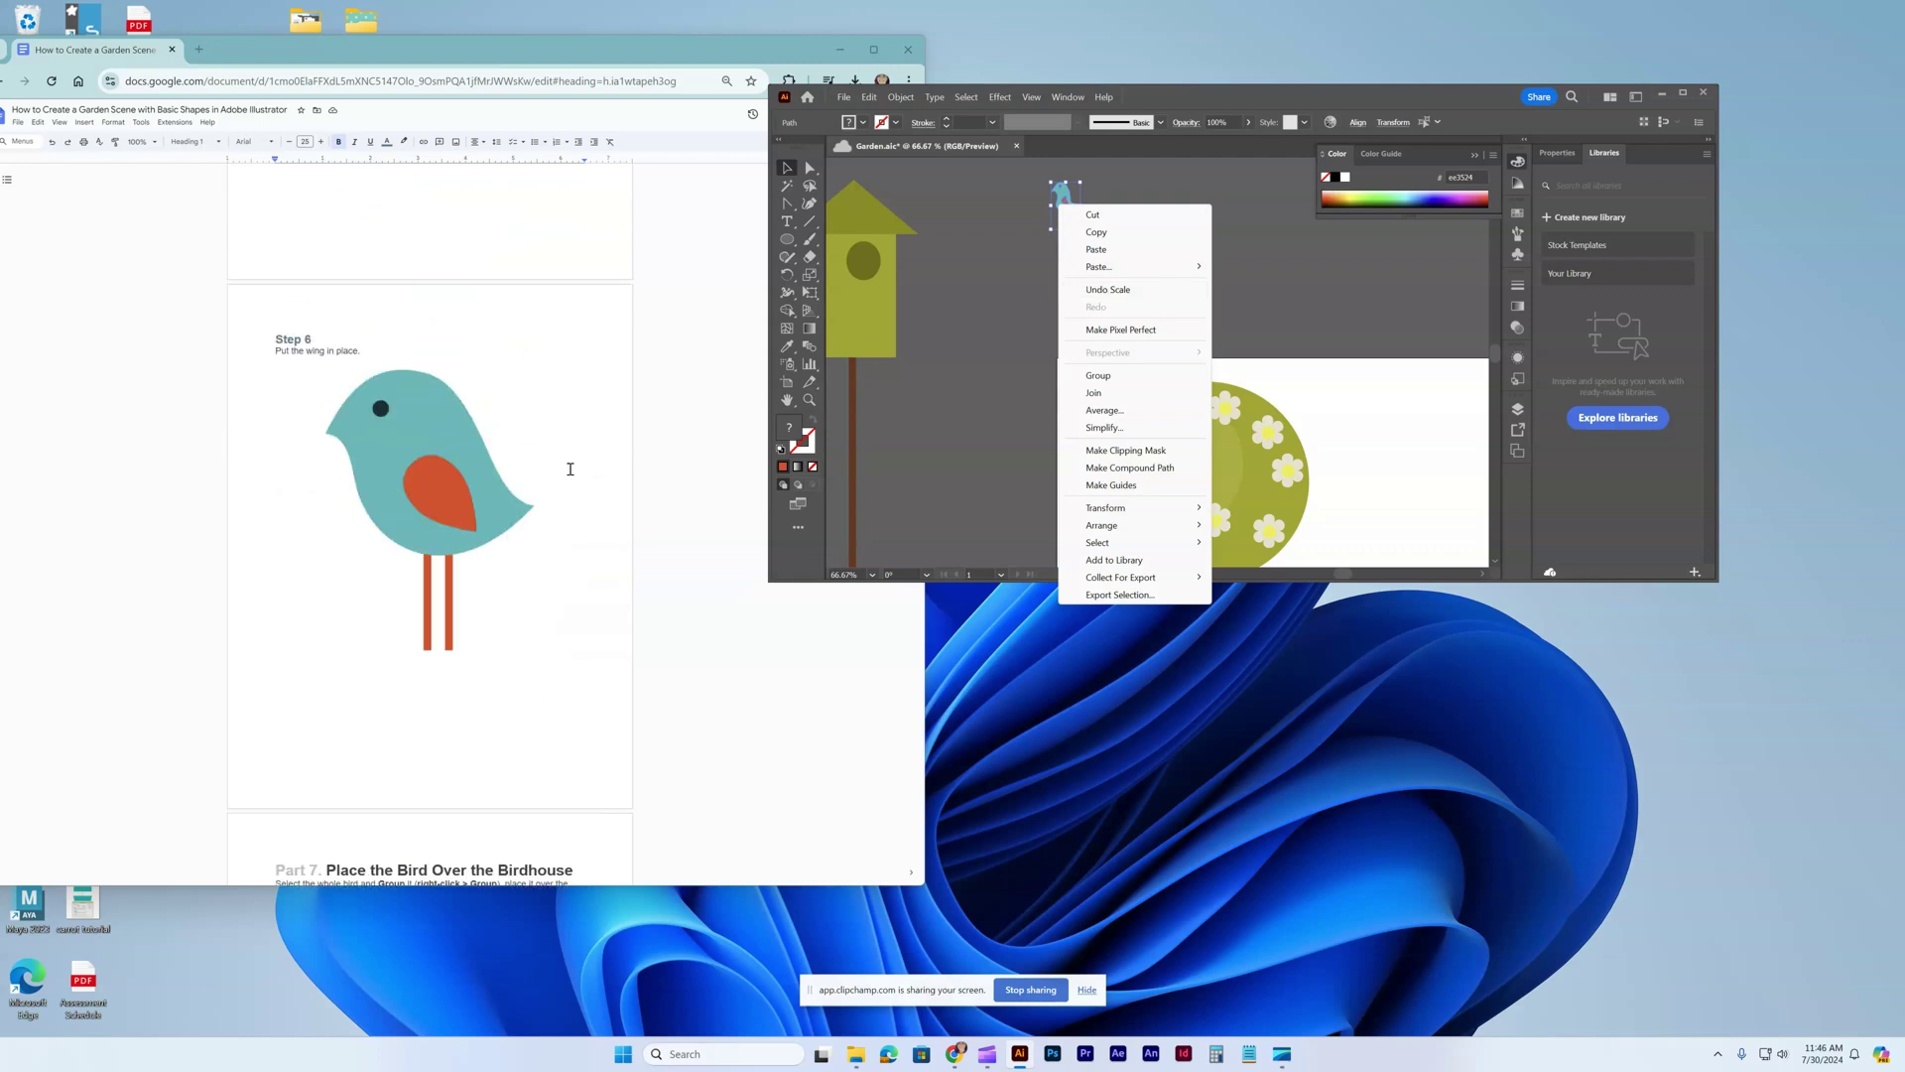
{"action": "scroll", "coordinate": [570, 468], "scroll_direction": "up", "scroll_amount": 4}
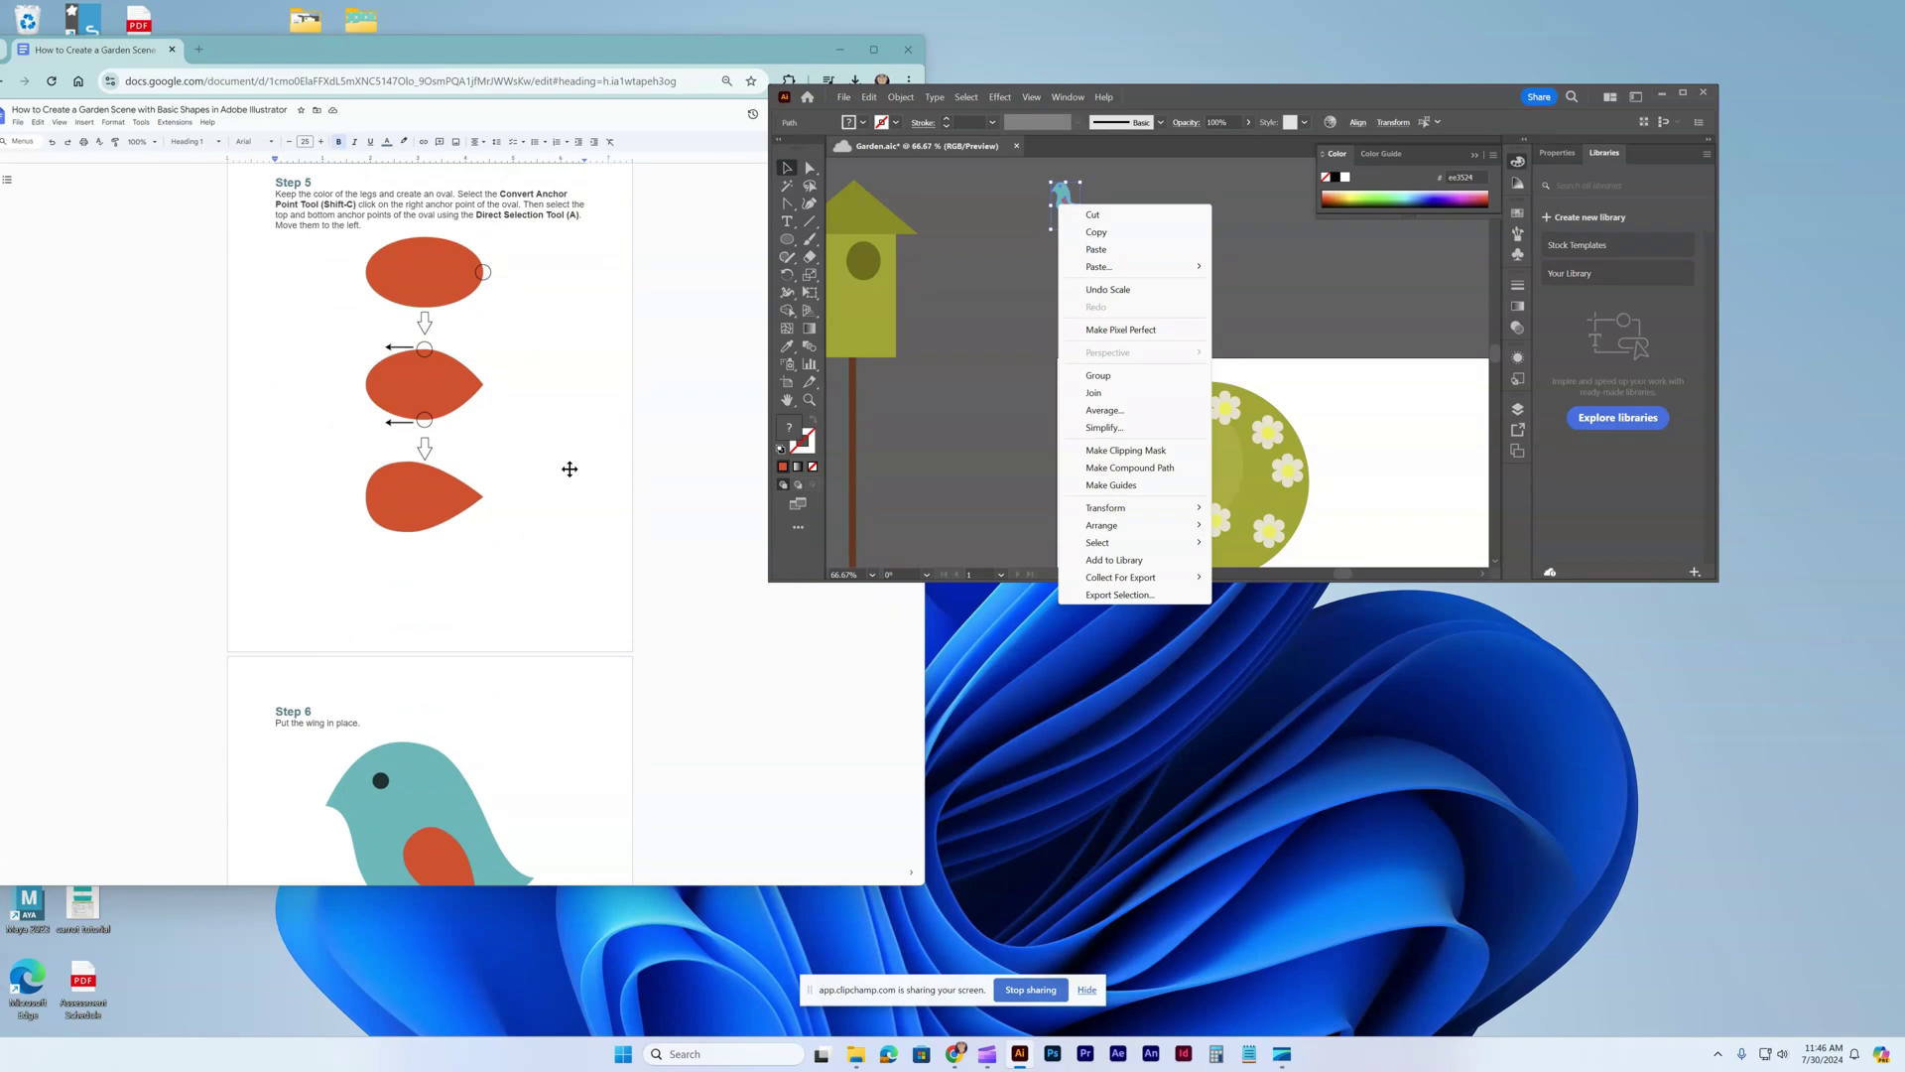
{"action": "scroll", "coordinate": [570, 469], "scroll_direction": "down", "scroll_amount": 5}
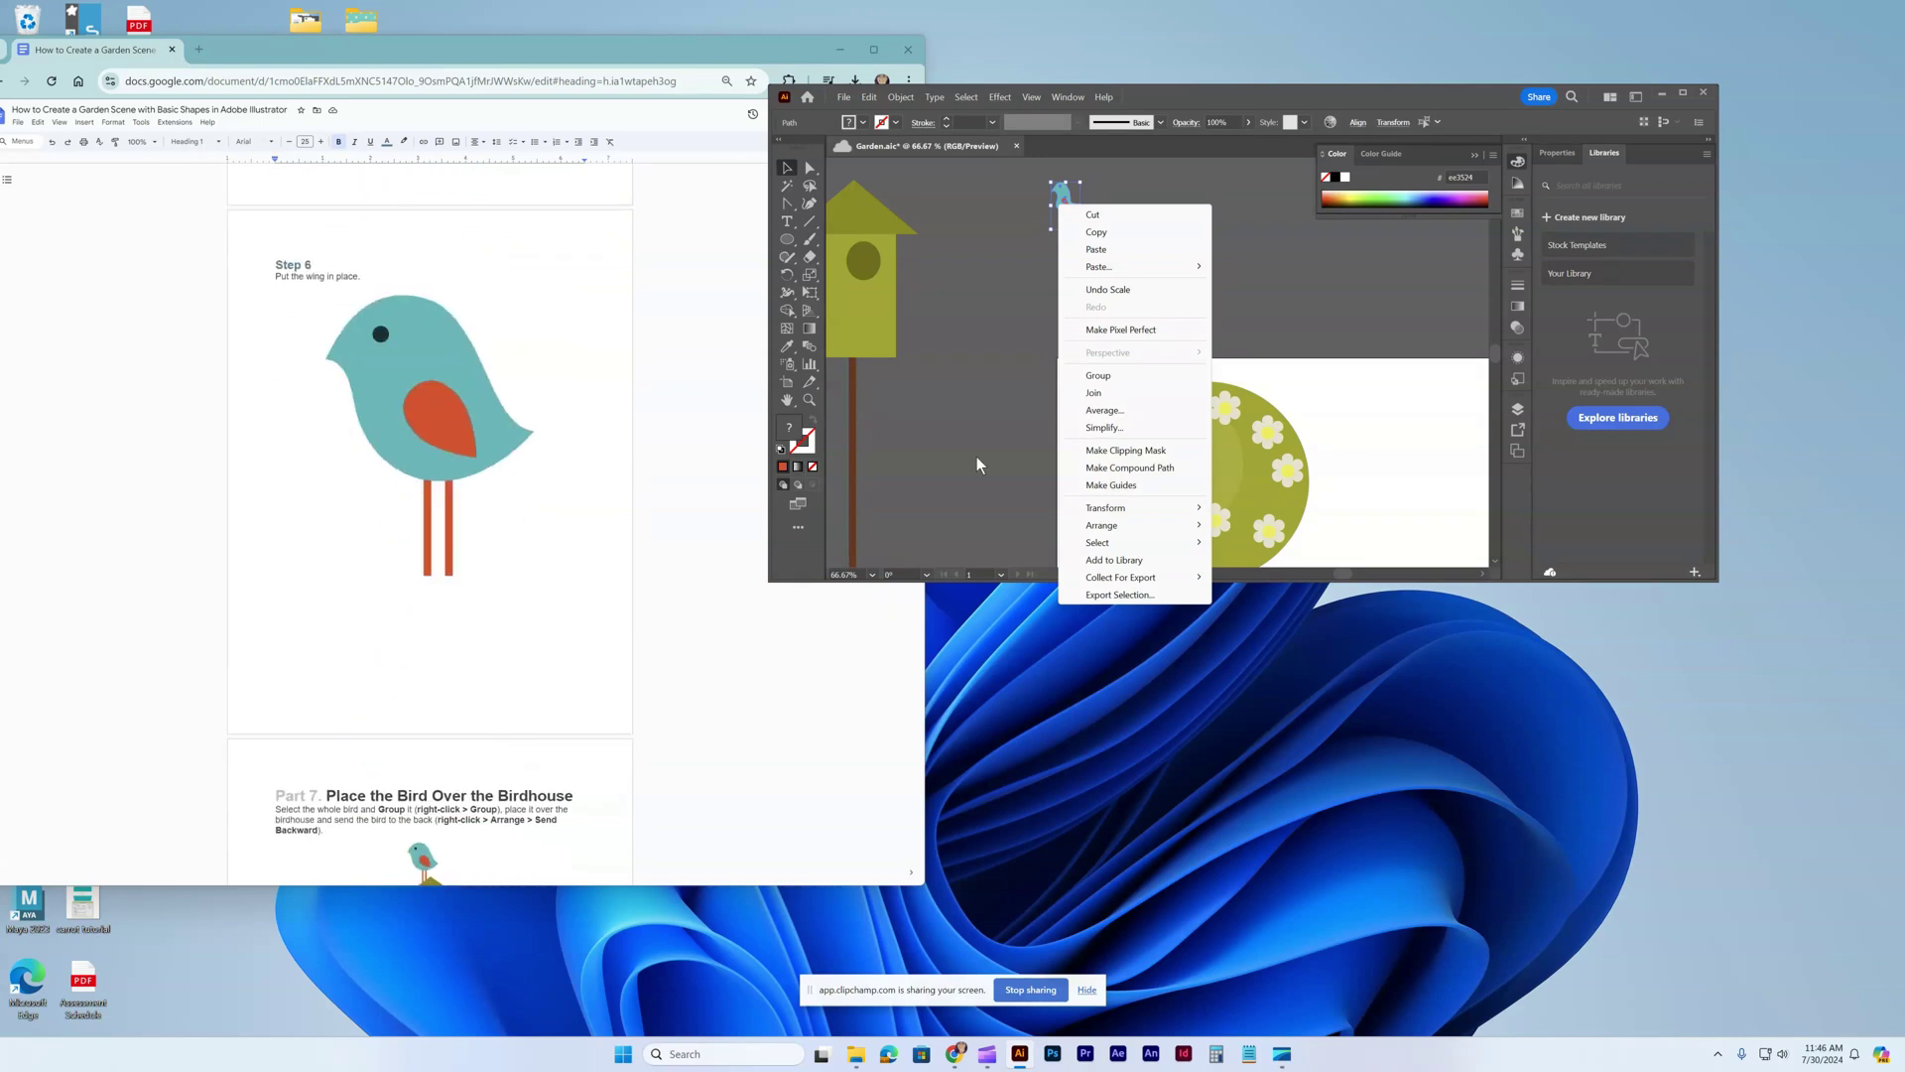
{"action": "left_click", "coordinate": [1098, 375]}
Perch the grouped bird on the birdhouse roof and send it one step backward.
{"action": "left_click_drag", "start_coordinate": [1050, 205], "coordinate": [887, 196]}
{"action": "right_click", "coordinate": [889, 190]}
{"action": "mouse_move", "coordinate": [996, 462]}
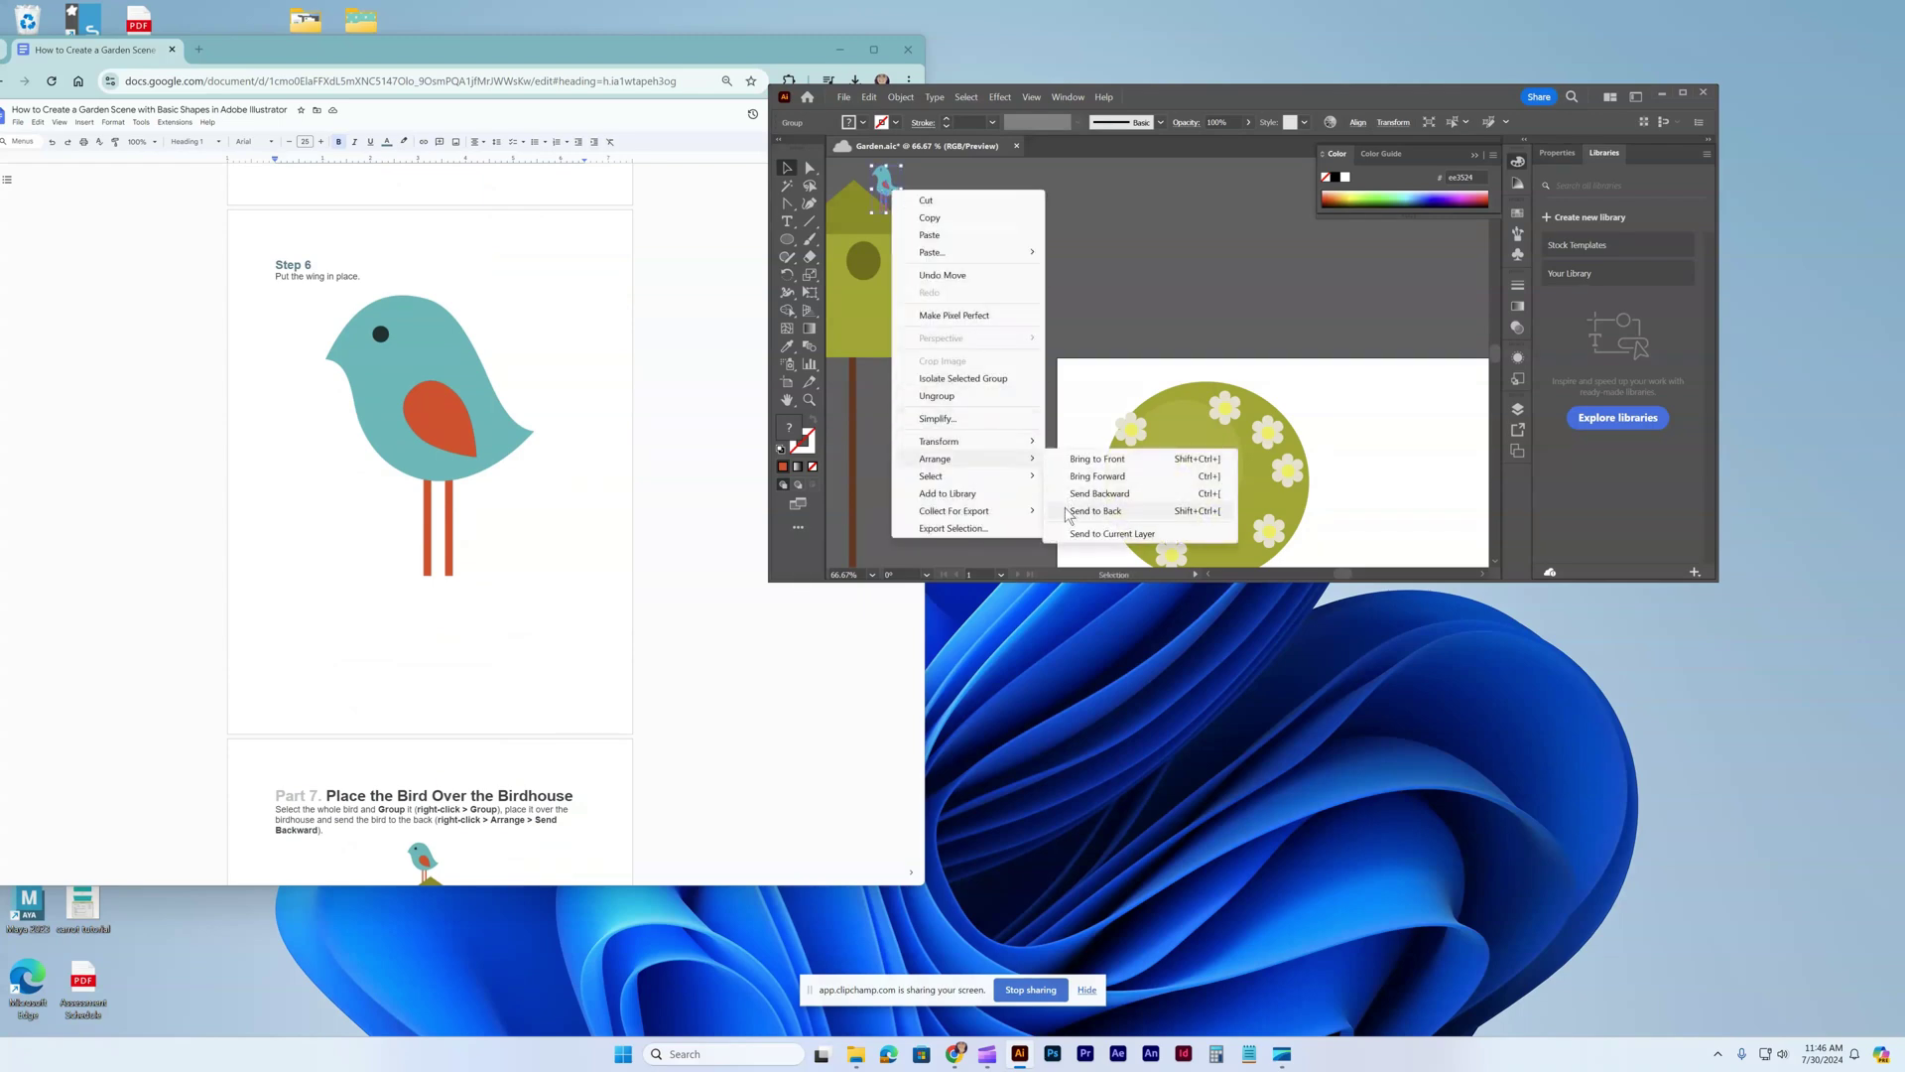
{"action": "left_click", "coordinate": [1100, 493]}
{"action": "left_click", "coordinate": [997, 338]}
{"action": "scroll", "coordinate": [565, 675], "scroll_direction": "down", "scroll_amount": 5}
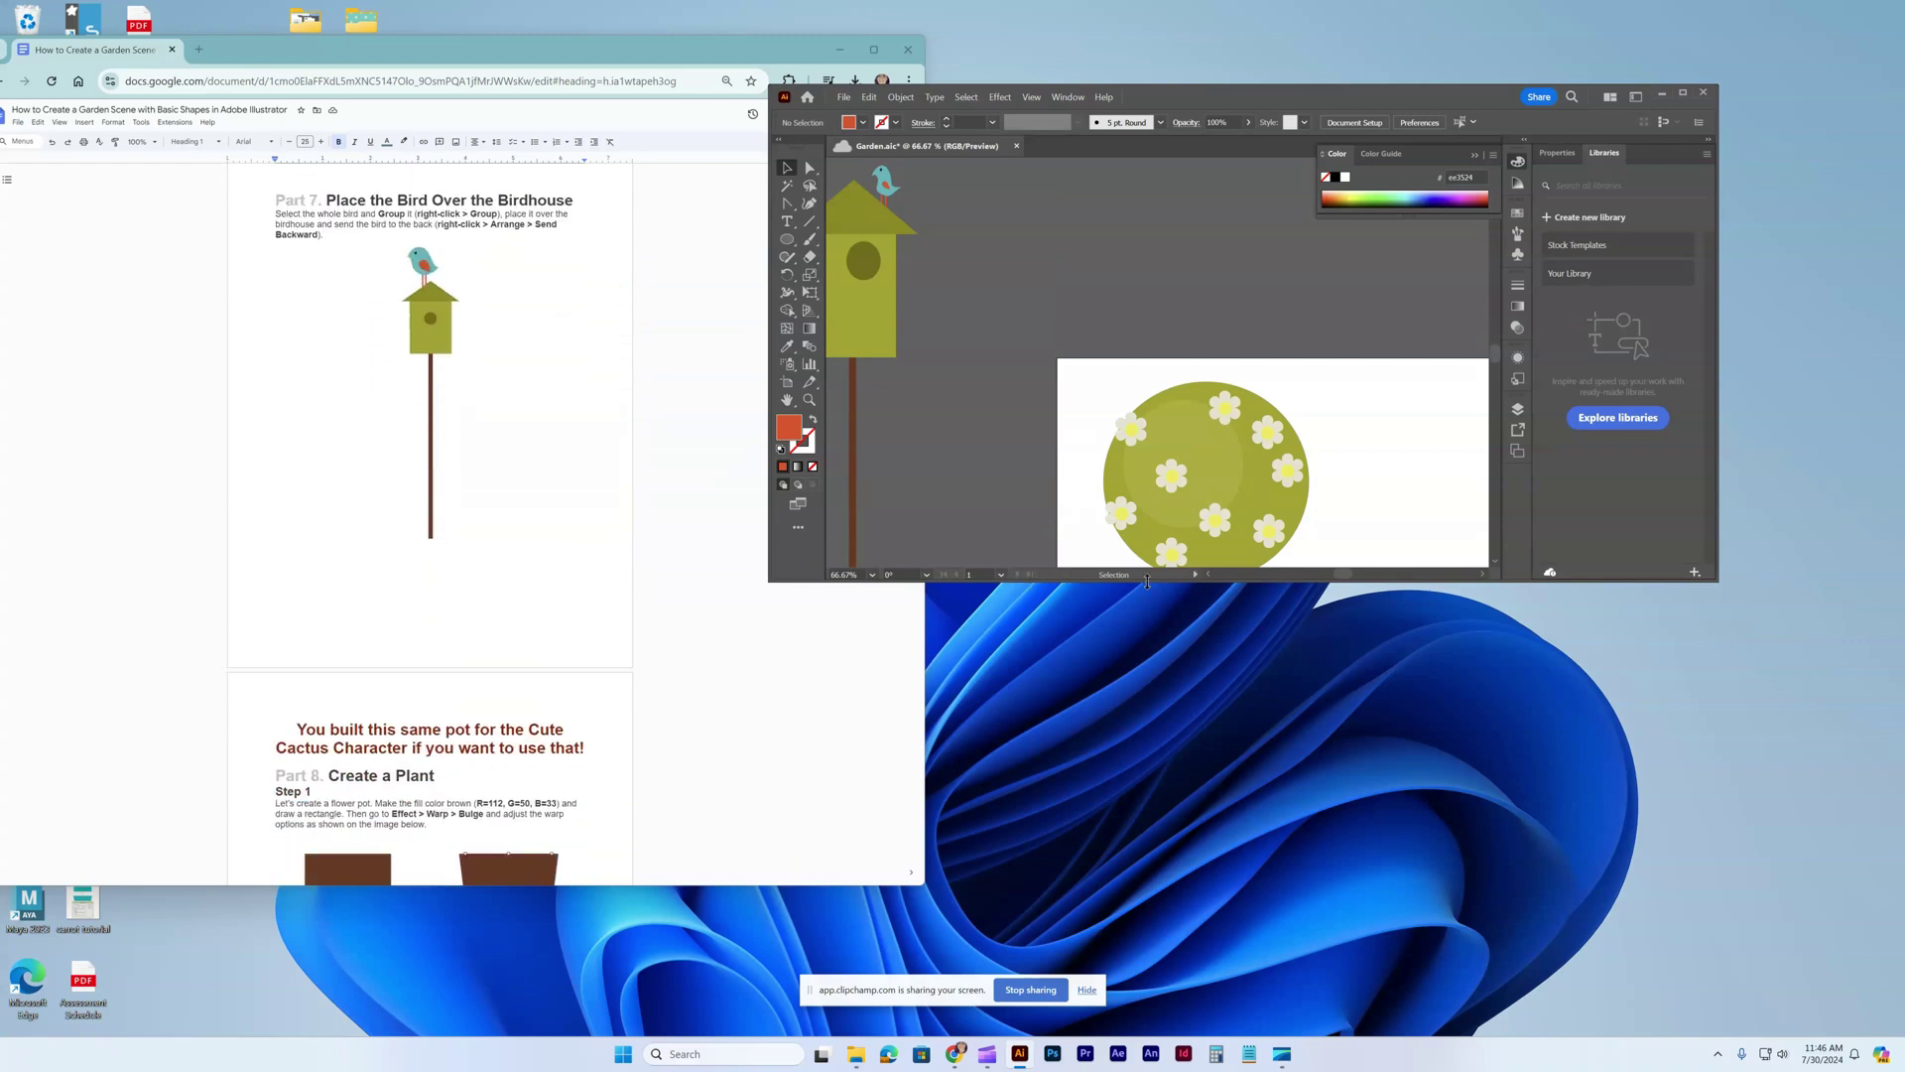
Group all the birdhouse parts into a single object.
{"action": "left_click", "coordinate": [1209, 574]}
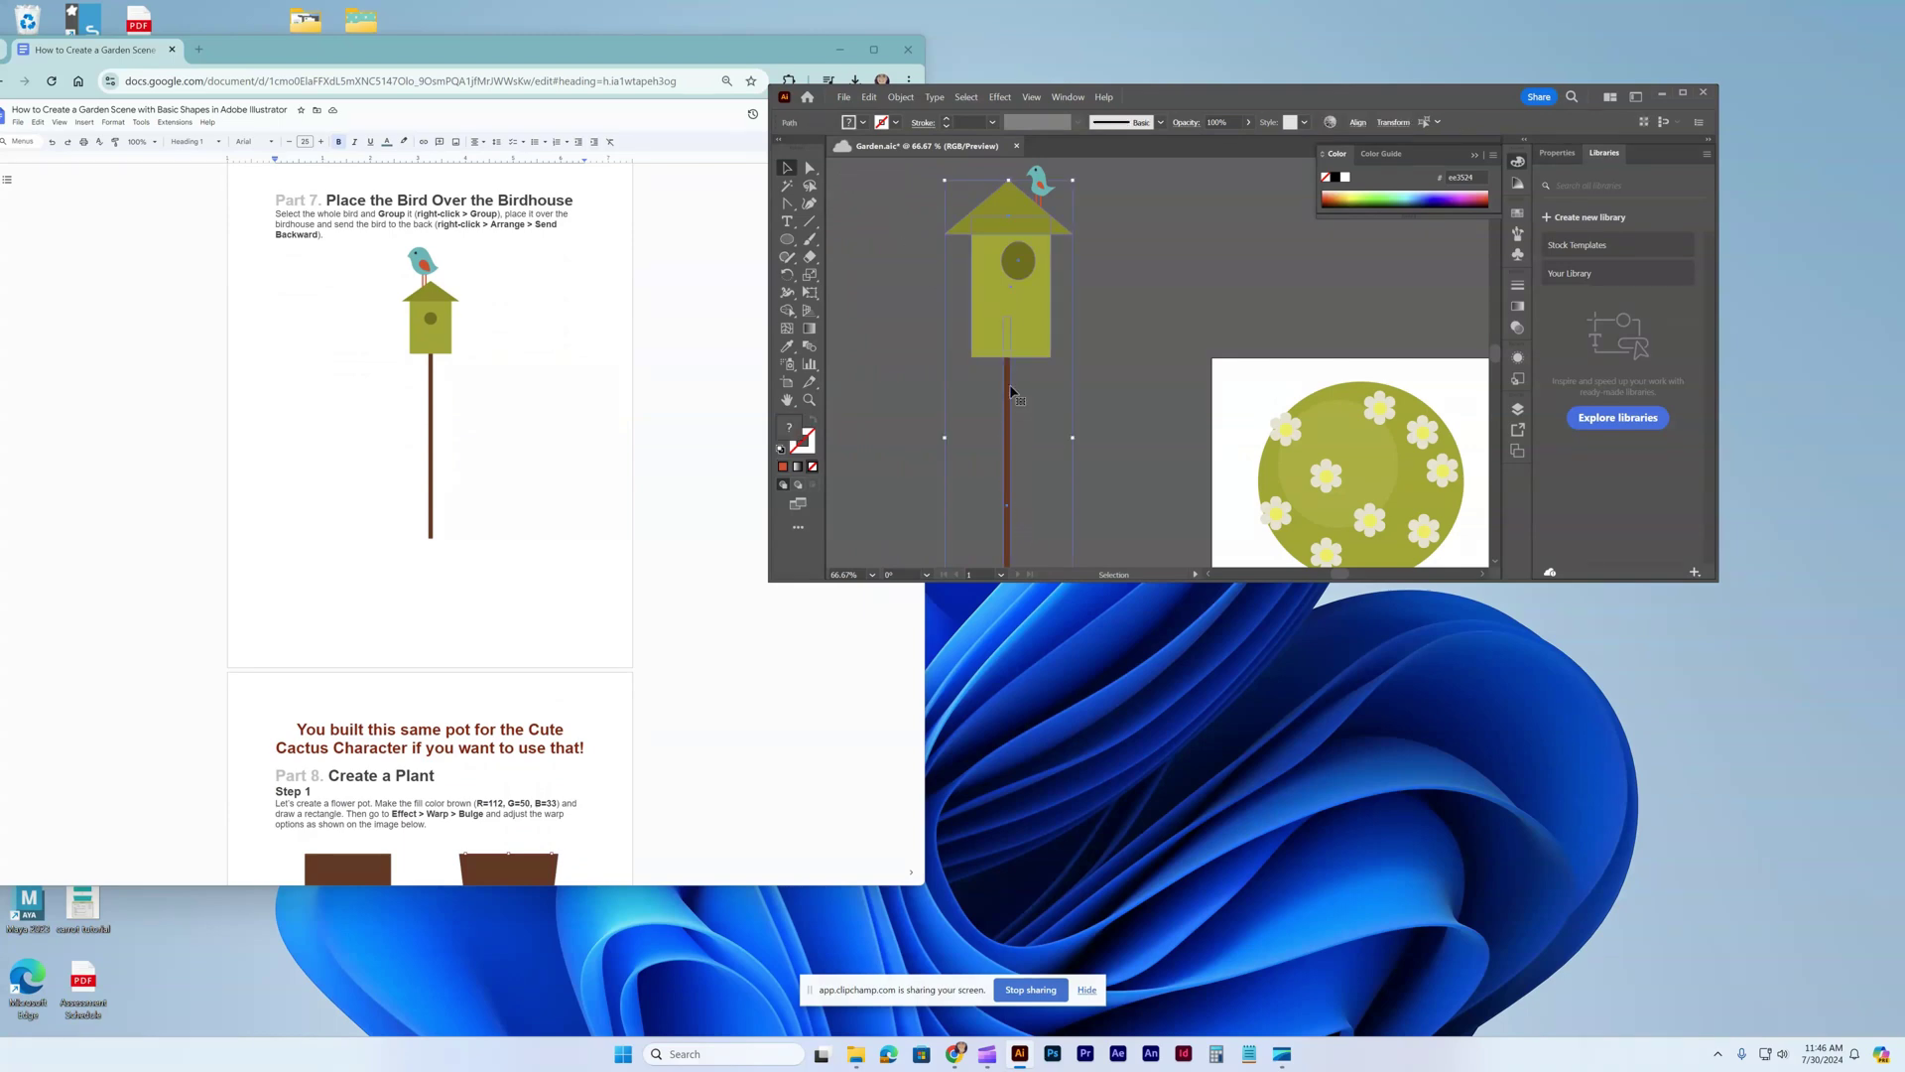
{"action": "right_click", "coordinate": [1010, 329]}
{"action": "left_click", "coordinate": [1050, 502]}
{"action": "left_click", "coordinate": [1110, 395]}
{"action": "scroll", "coordinate": [486, 591], "scroll_direction": "down", "scroll_amount": 4}
{"action": "scroll", "coordinate": [458, 575], "scroll_direction": "down", "scroll_amount": 1}
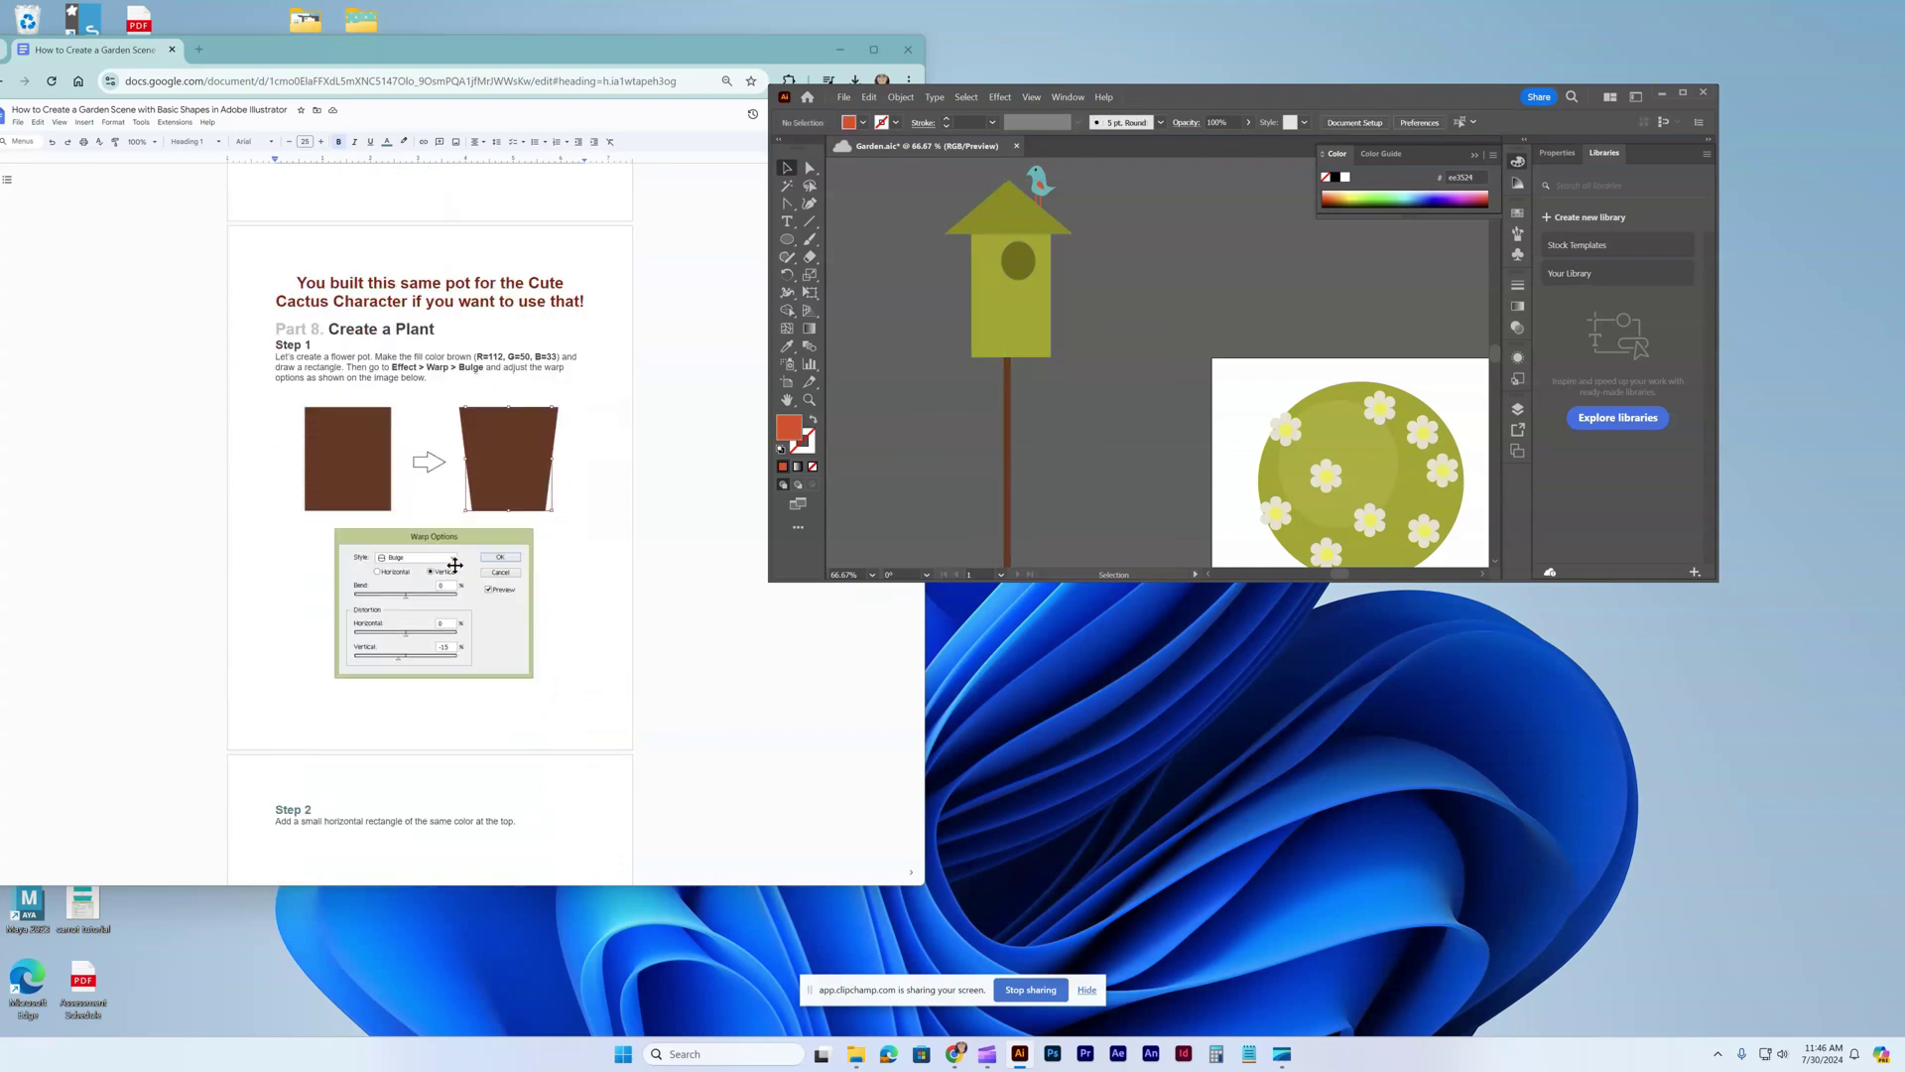
{"action": "scroll", "coordinate": [455, 565], "scroll_direction": "down", "scroll_amount": 1}
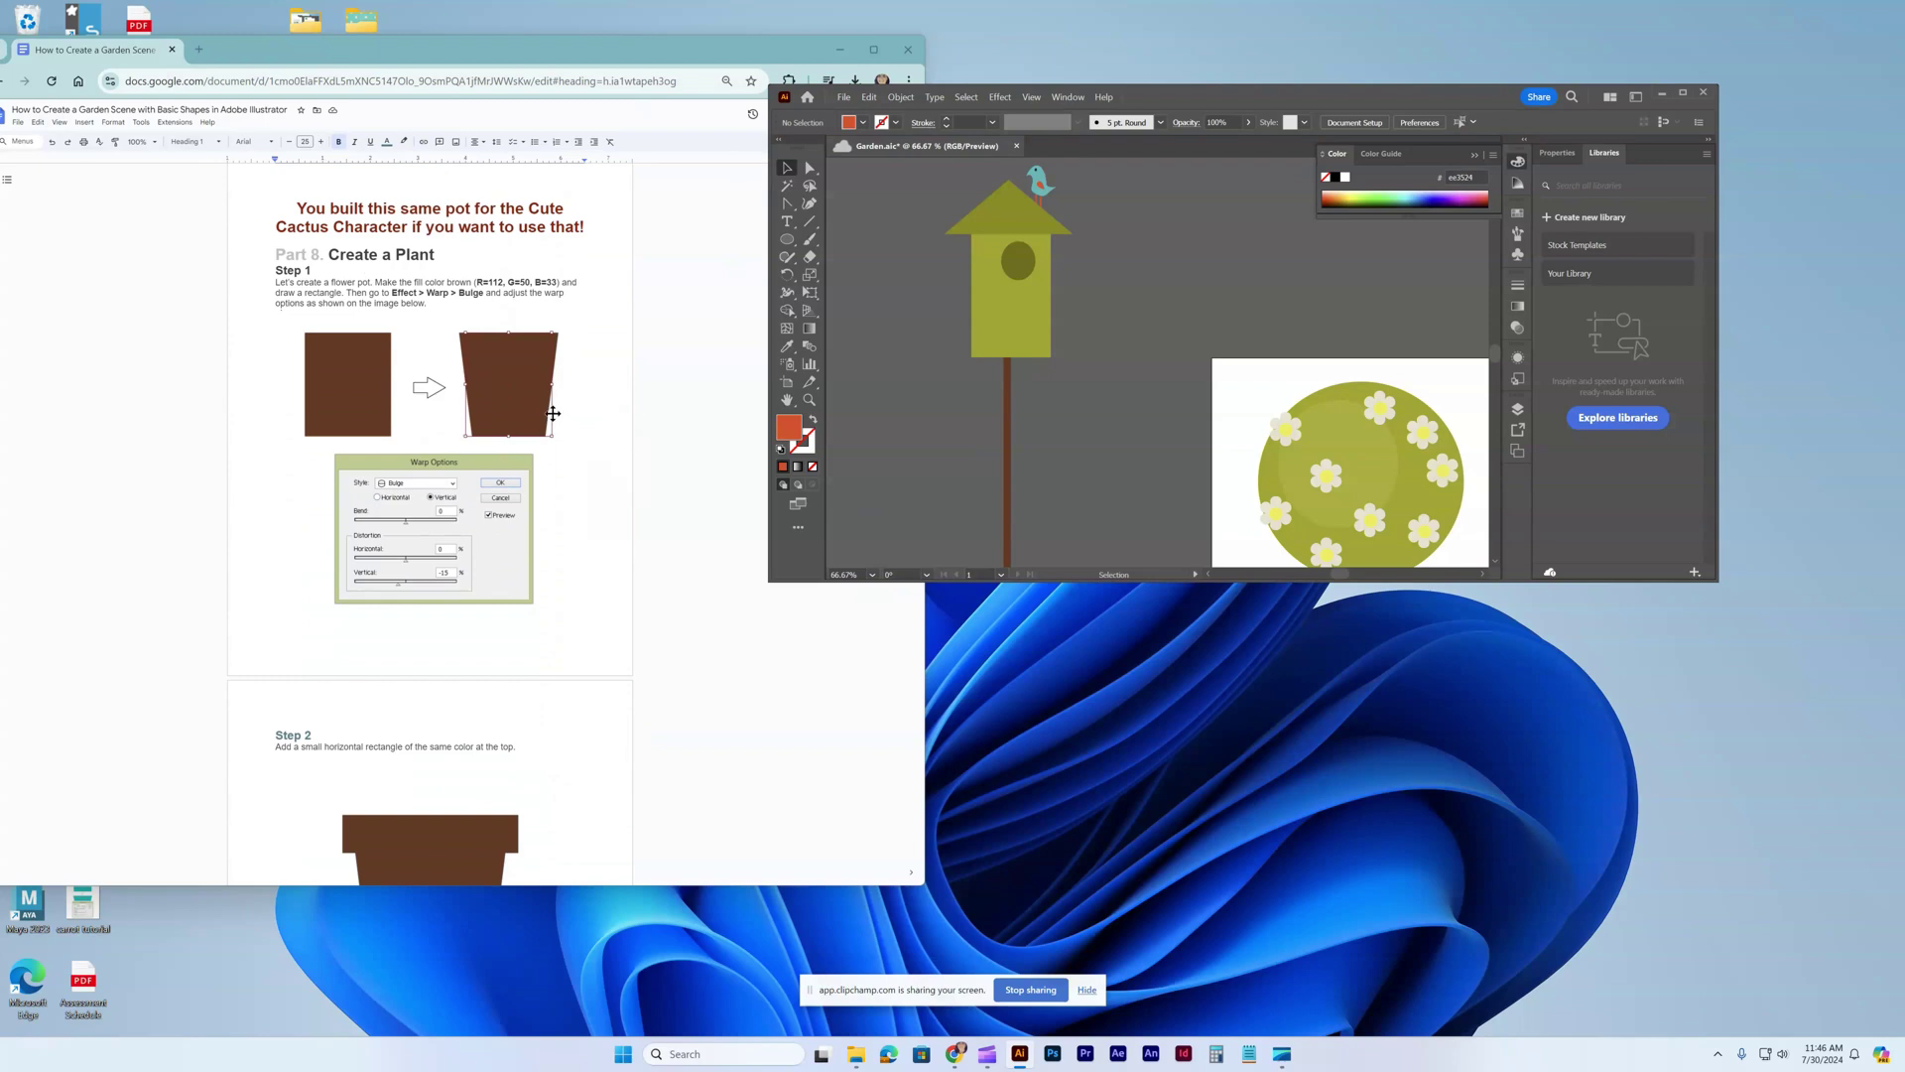
{"action": "scroll", "coordinate": [543, 417], "scroll_direction": "down", "scroll_amount": 1}
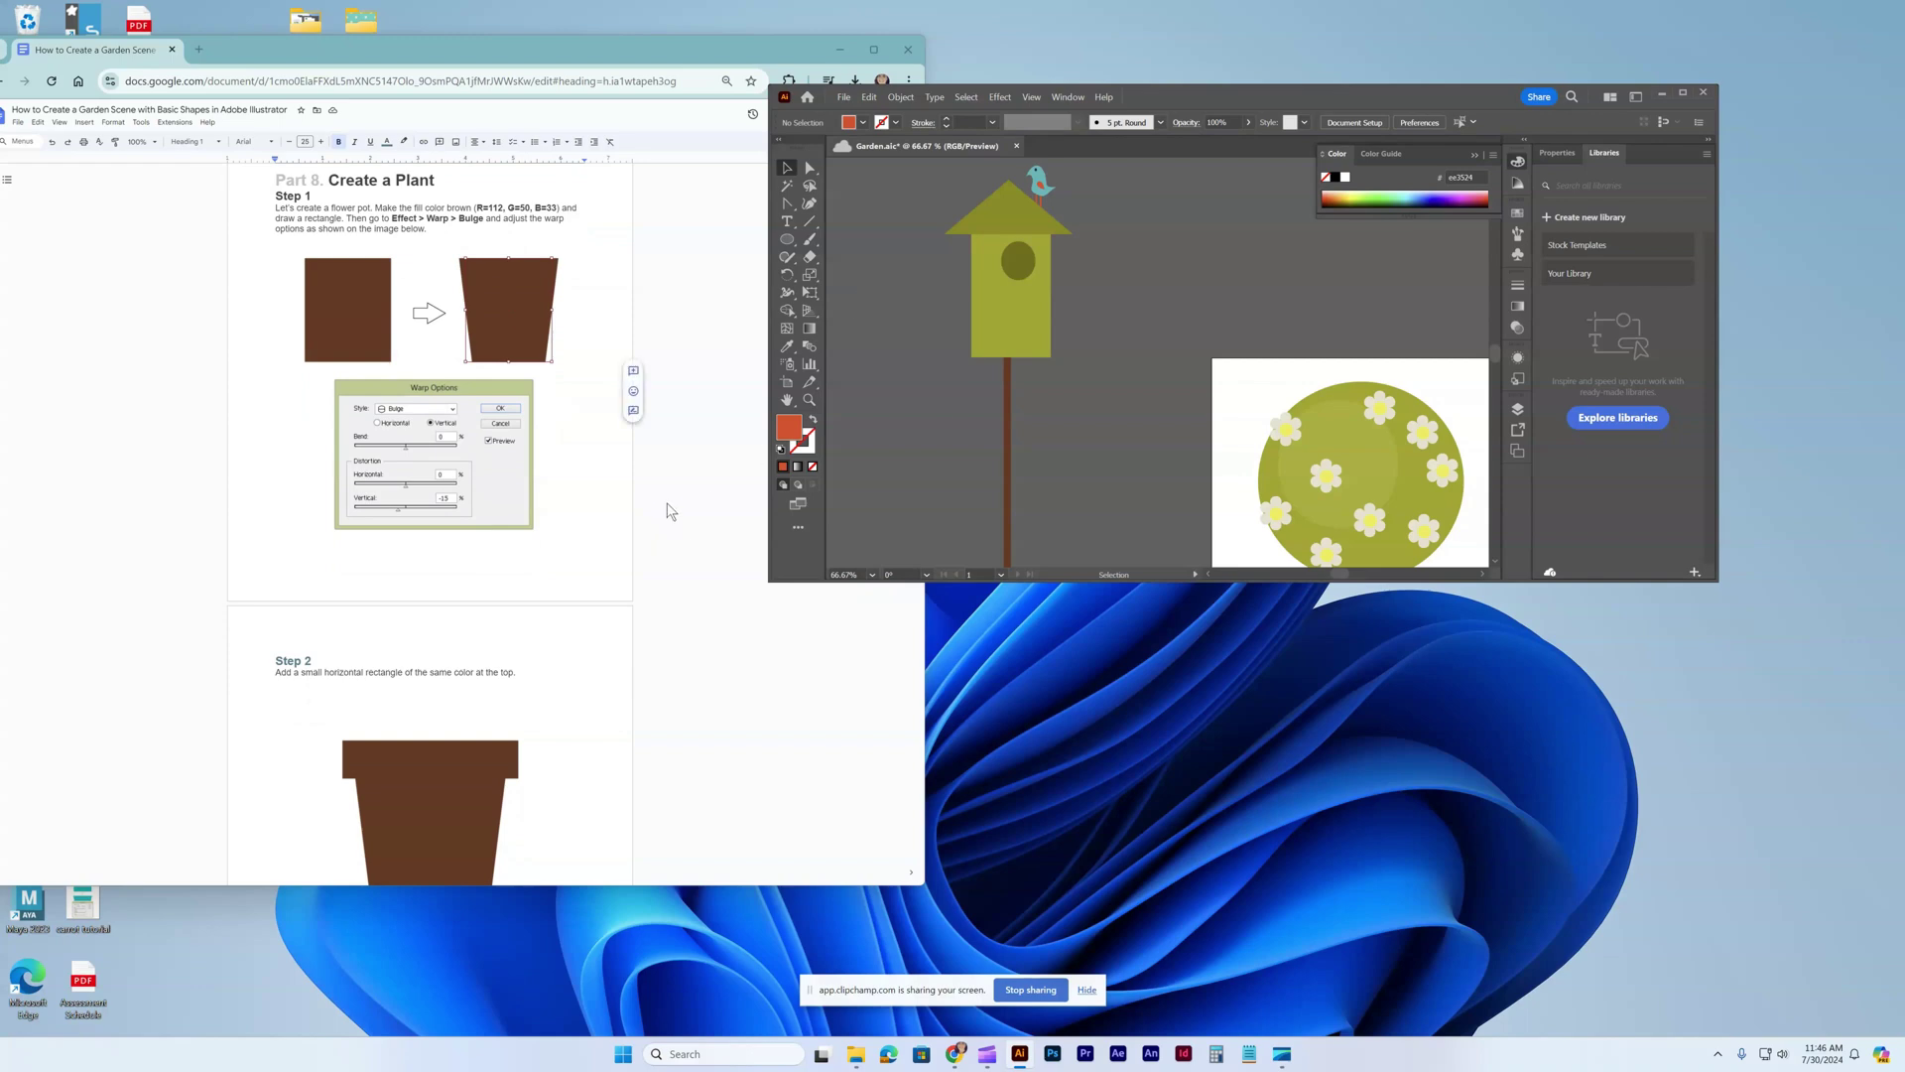
Draw a tall rectangle for the flower pot.
{"action": "left_click", "coordinate": [787, 239]}
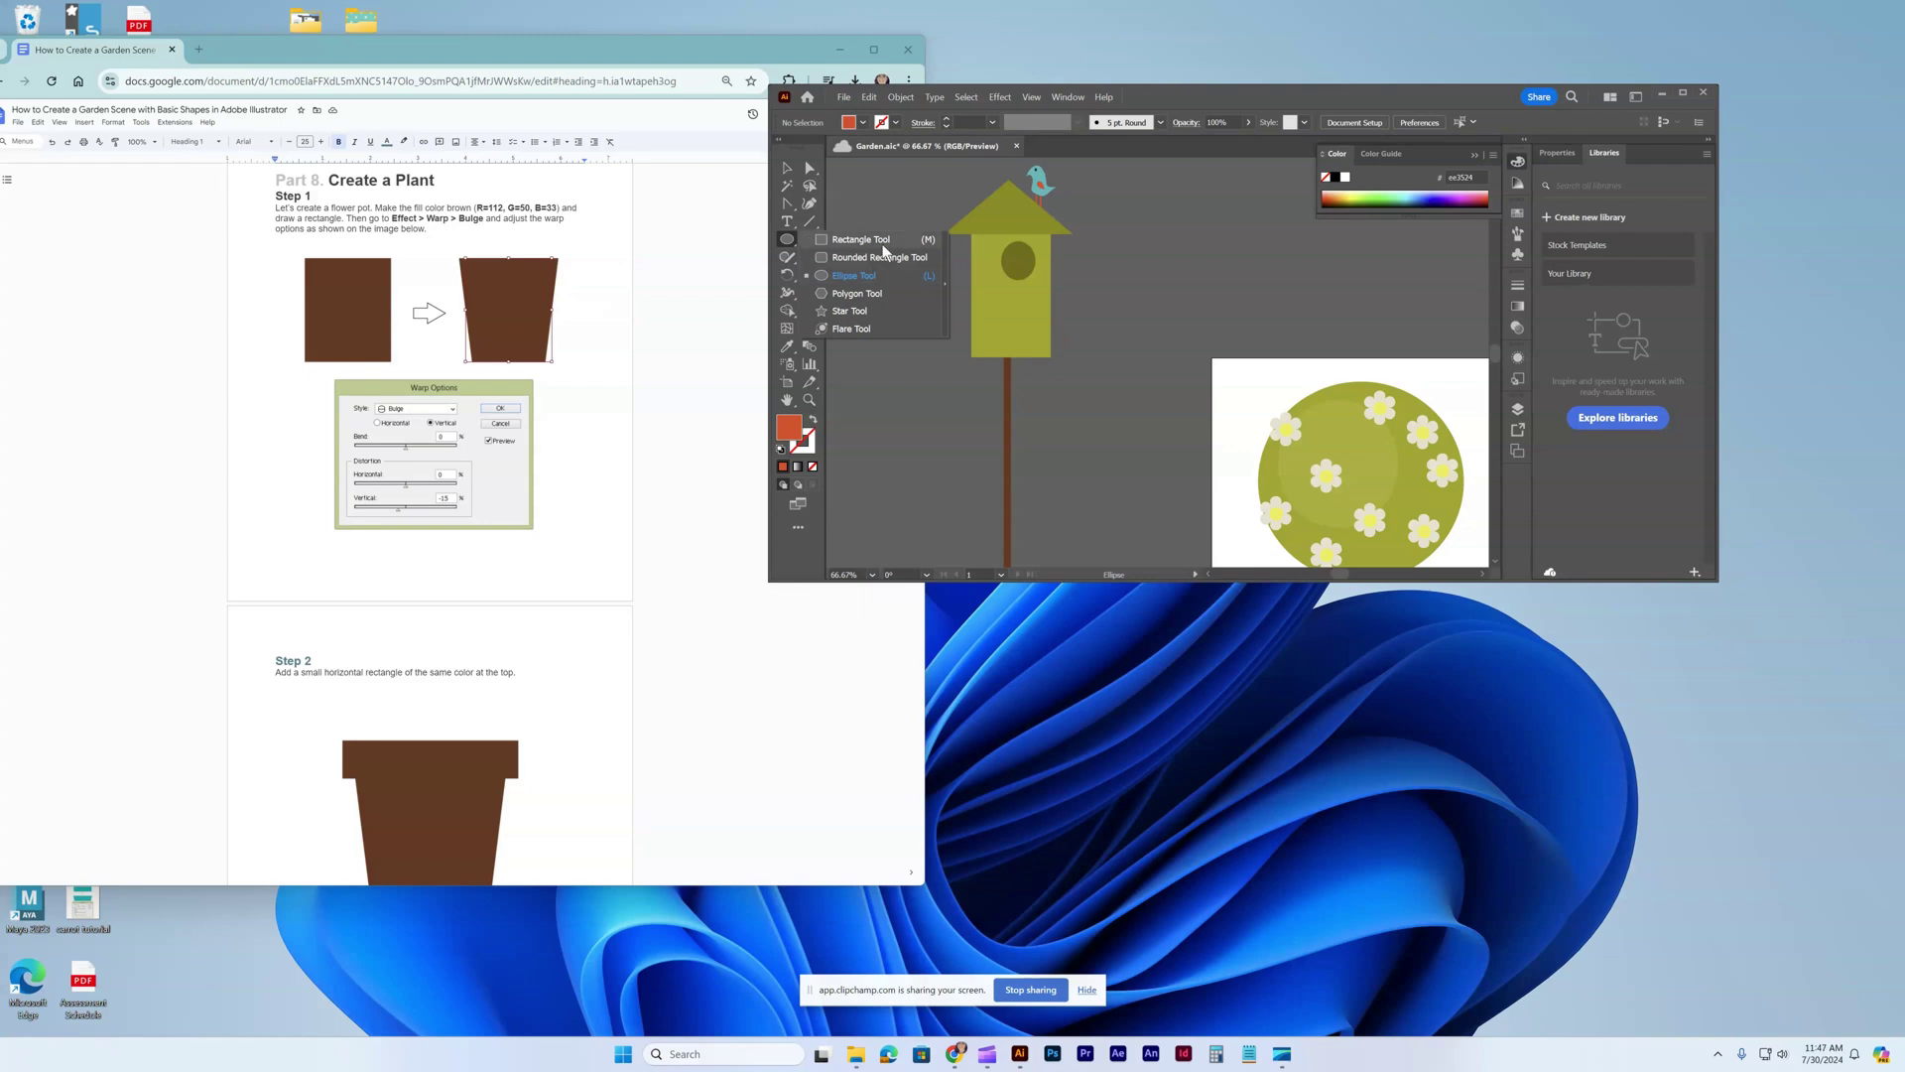
{"action": "left_click", "coordinate": [862, 239]}
{"action": "left_click_drag", "start_coordinate": [856, 388], "coordinate": [929, 510]}
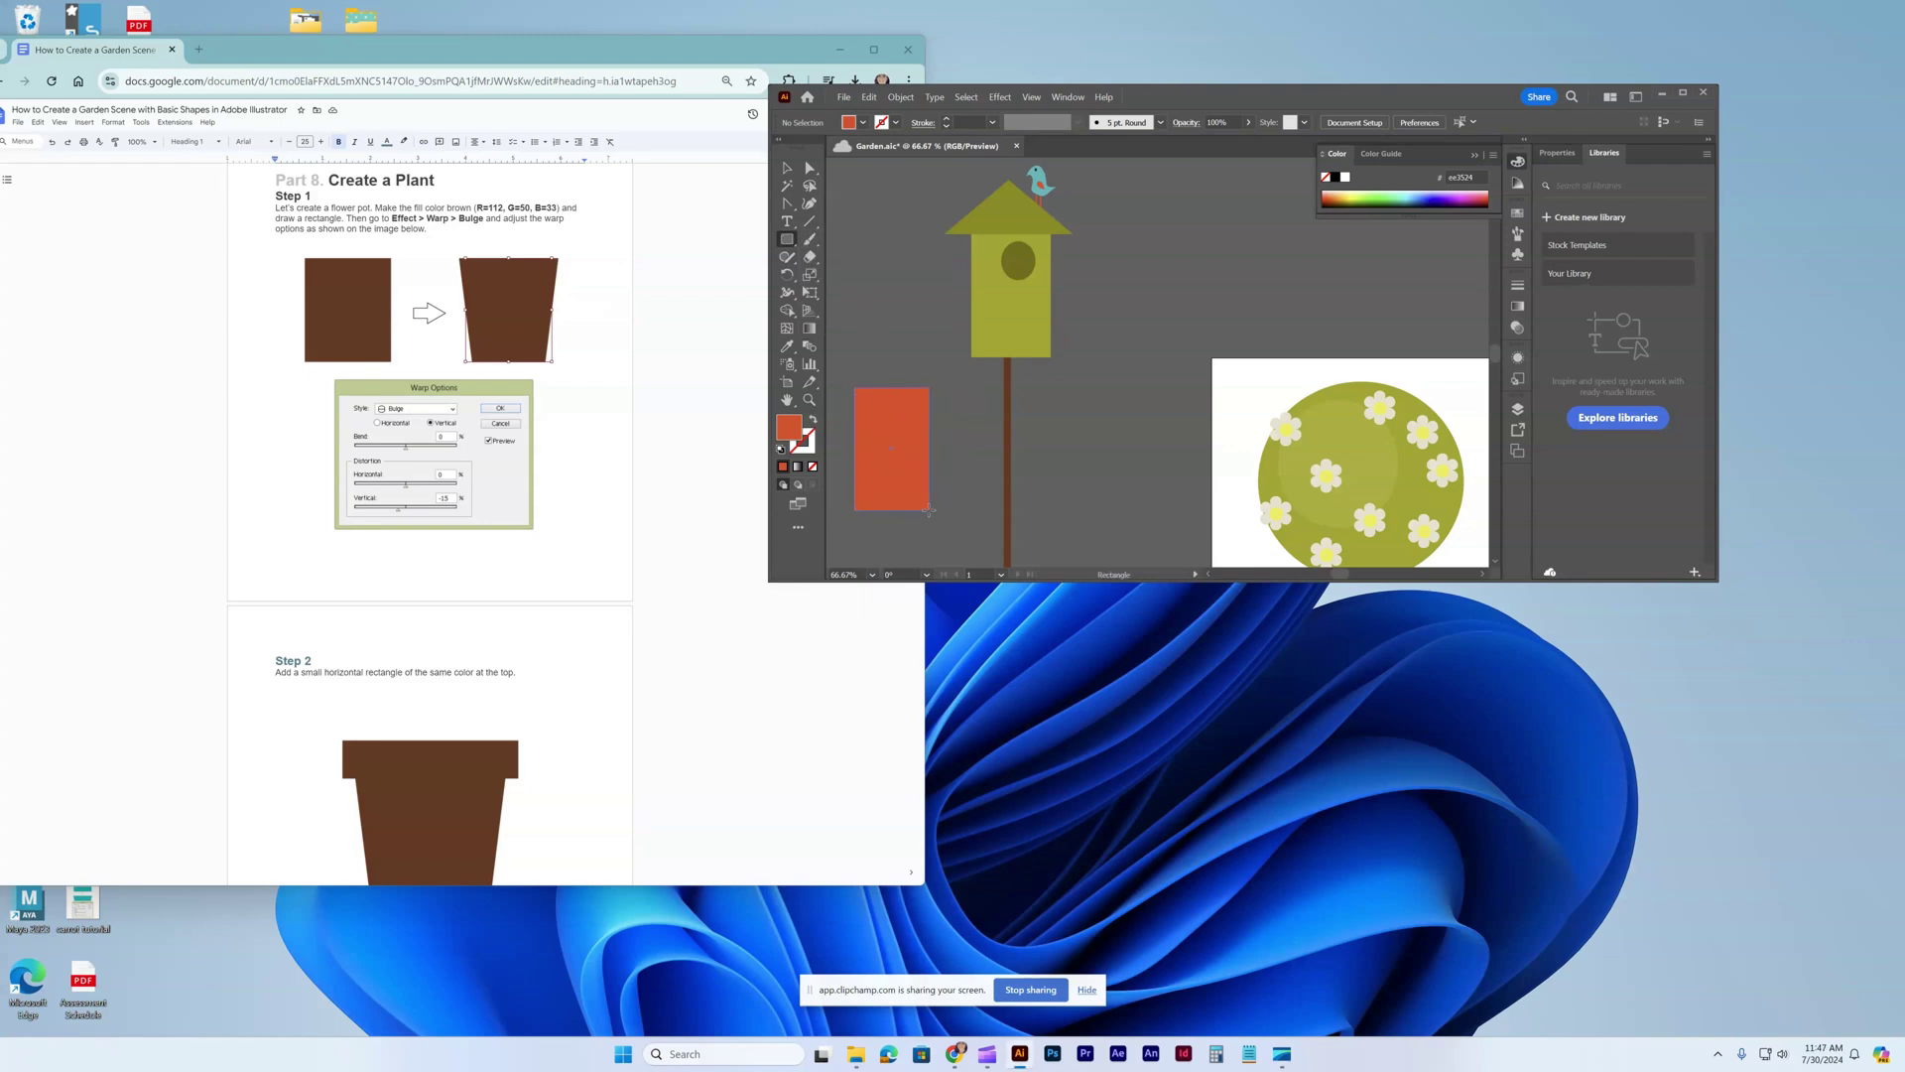
Fill the pot rectangle with brown R 112, G 50, B 33.
{"action": "left_click_drag", "start_coordinate": [929, 511], "coordinate": [929, 510]}
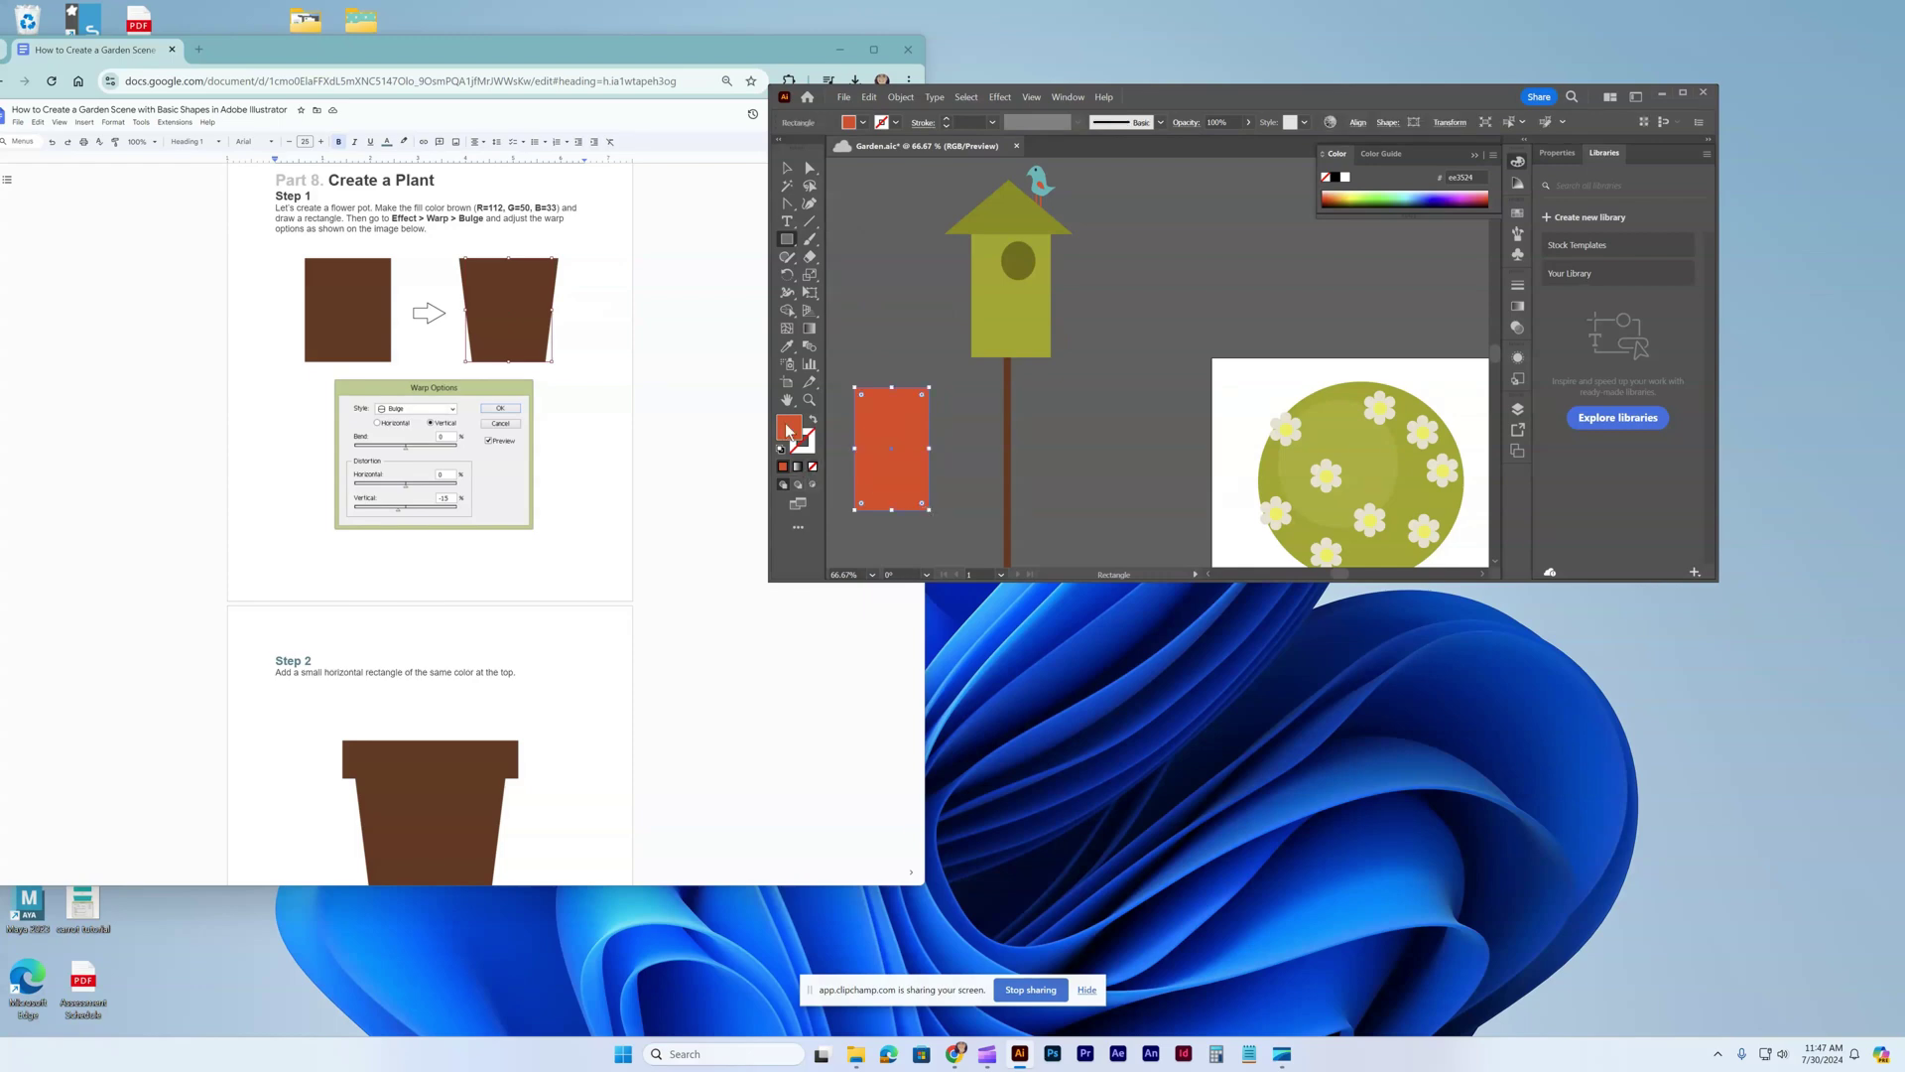
{"action": "double_click", "coordinate": [789, 427]}
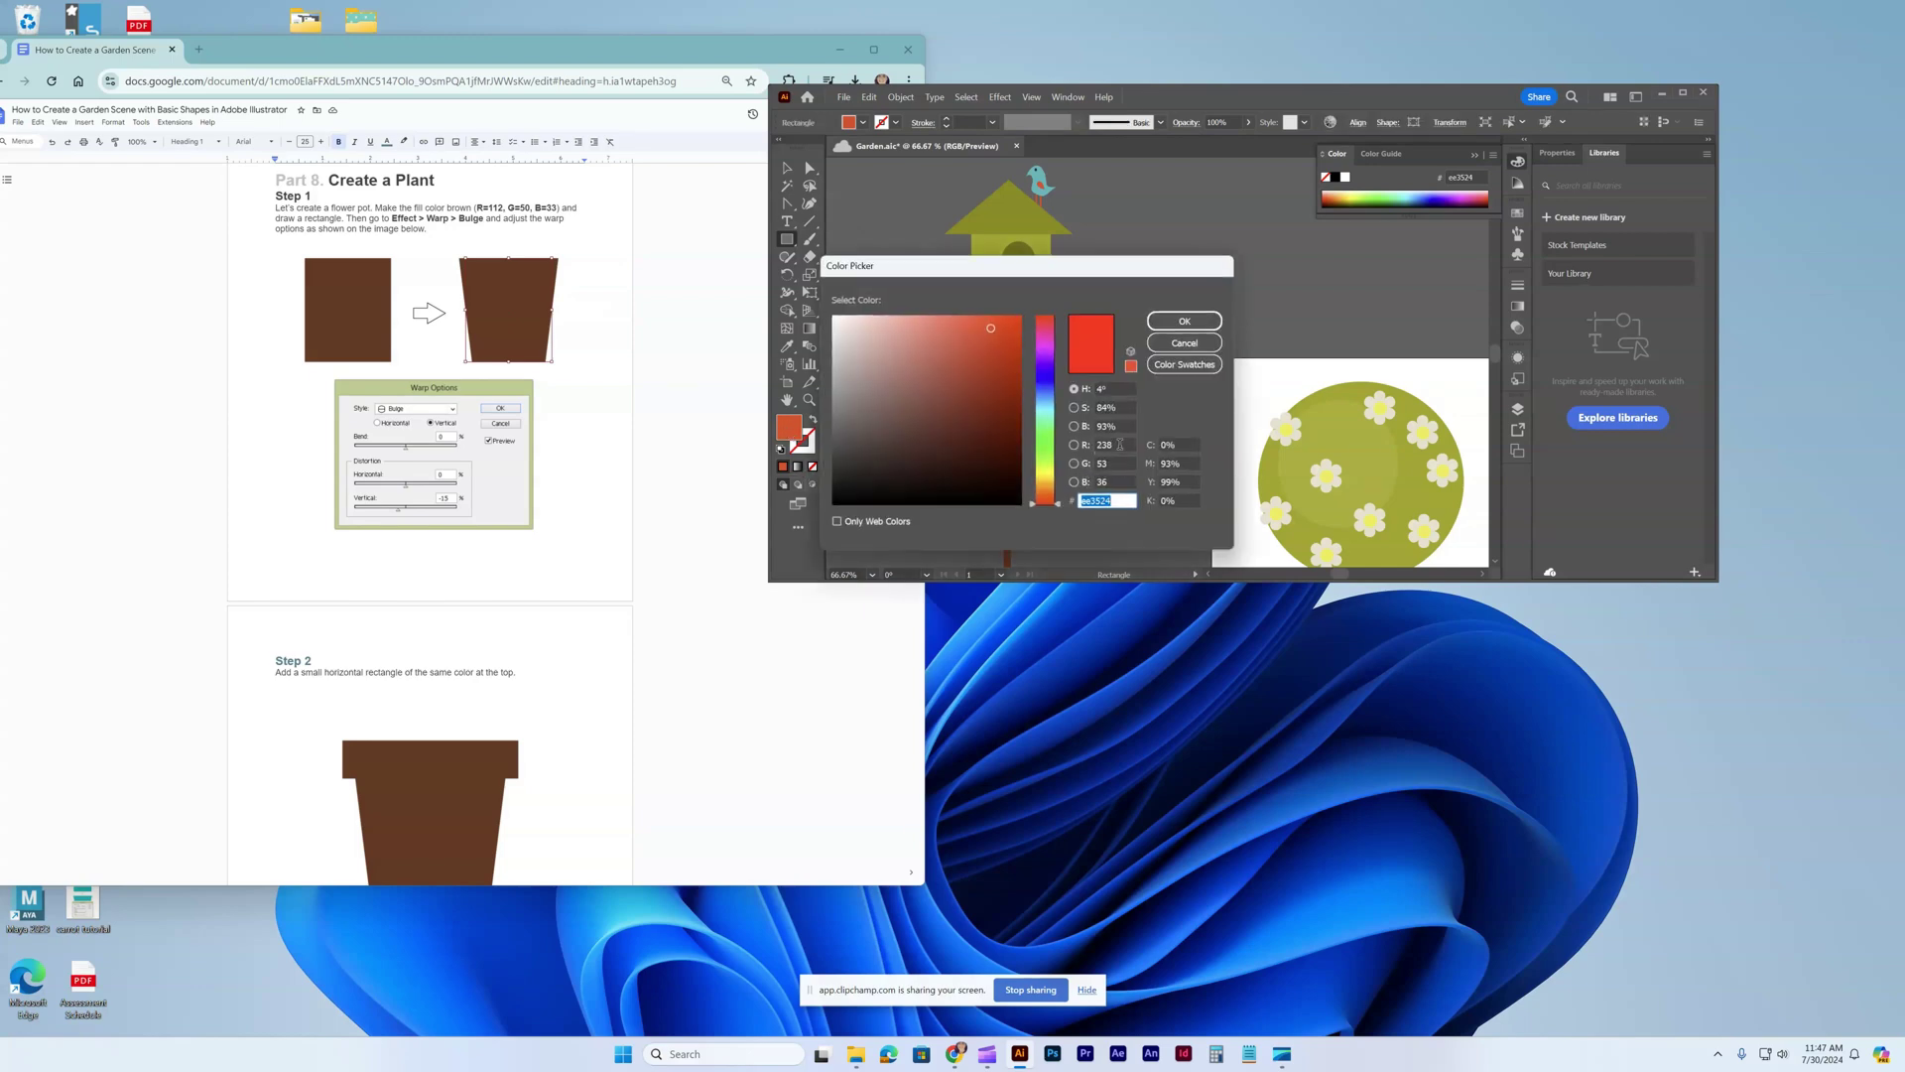
{"action": "double_click", "coordinate": [1118, 444]}
{"action": "type", "text": "112"}
{"action": "double_click", "coordinate": [1103, 464]}
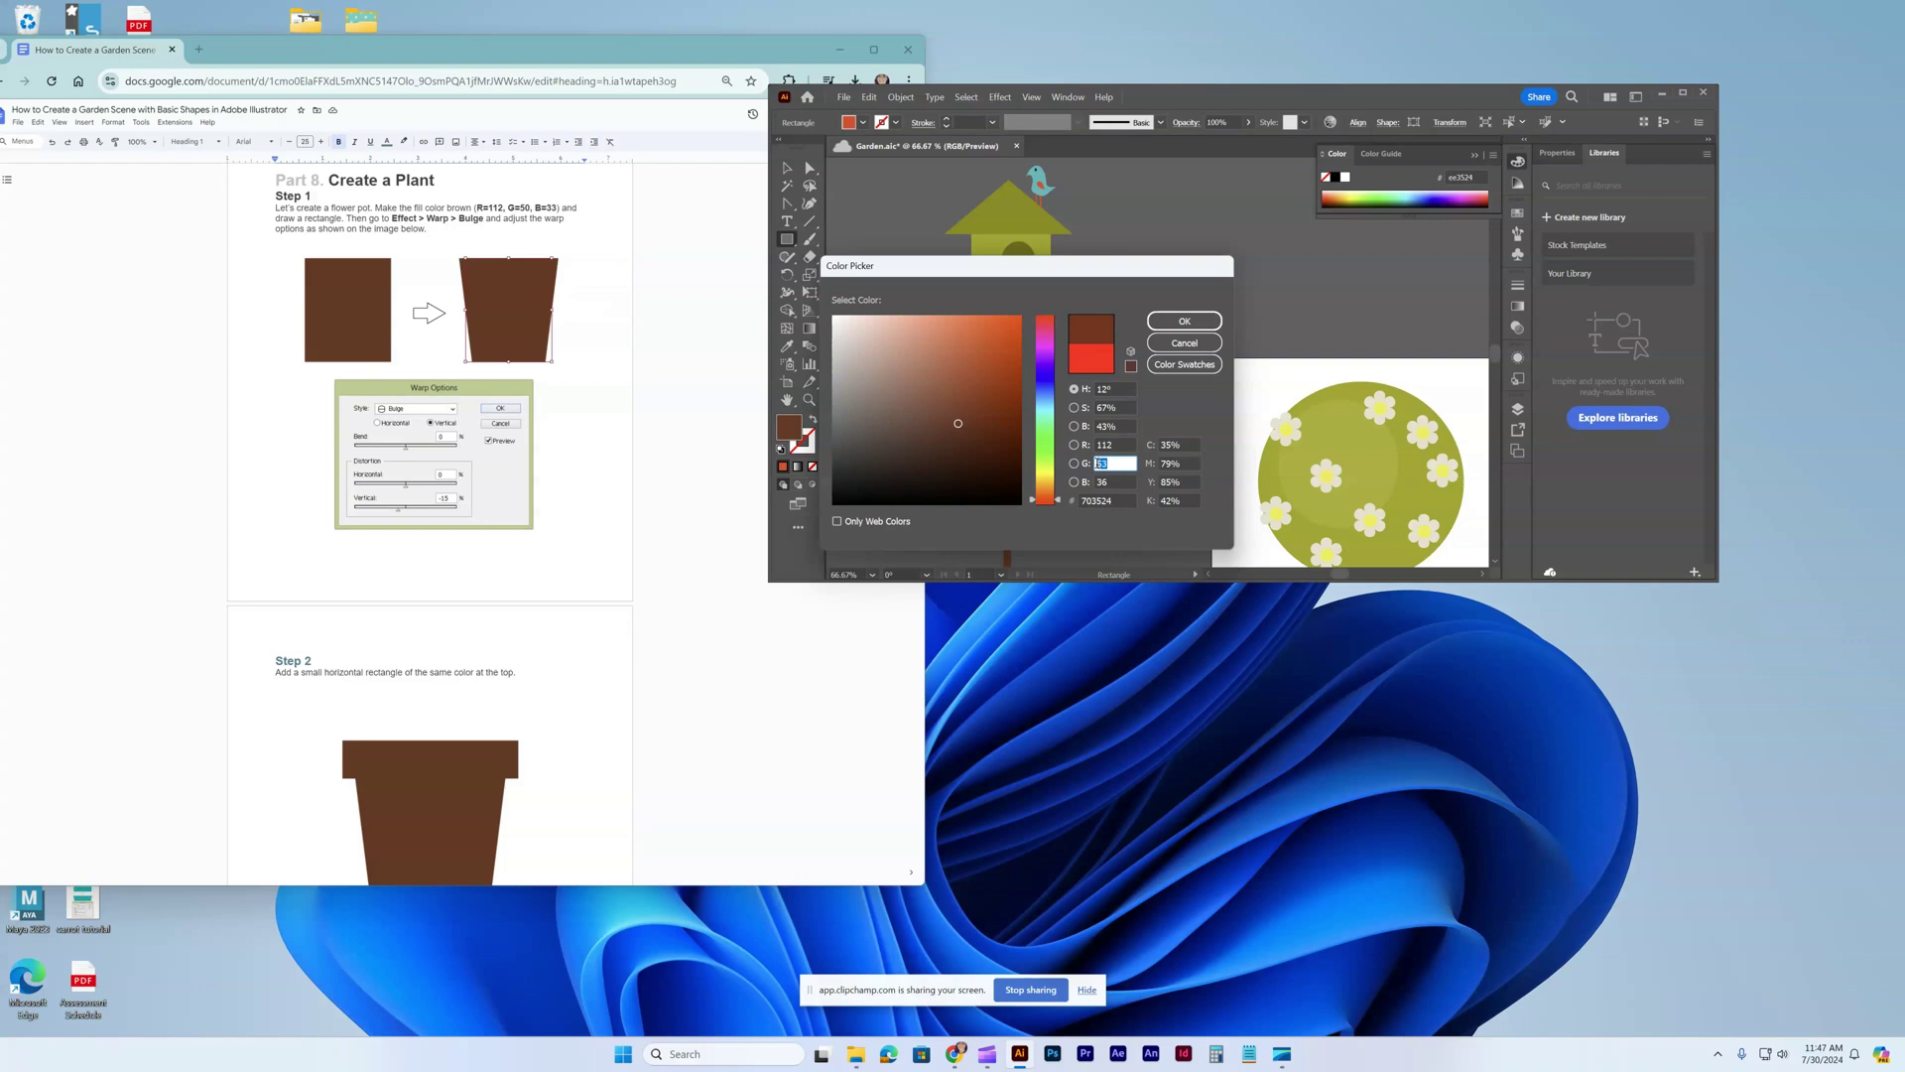
{"action": "type", "text": "50"}
{"action": "double_click", "coordinate": [1104, 482]}
{"action": "type", "text": "33"}
{"action": "left_click", "coordinate": [1189, 321]}
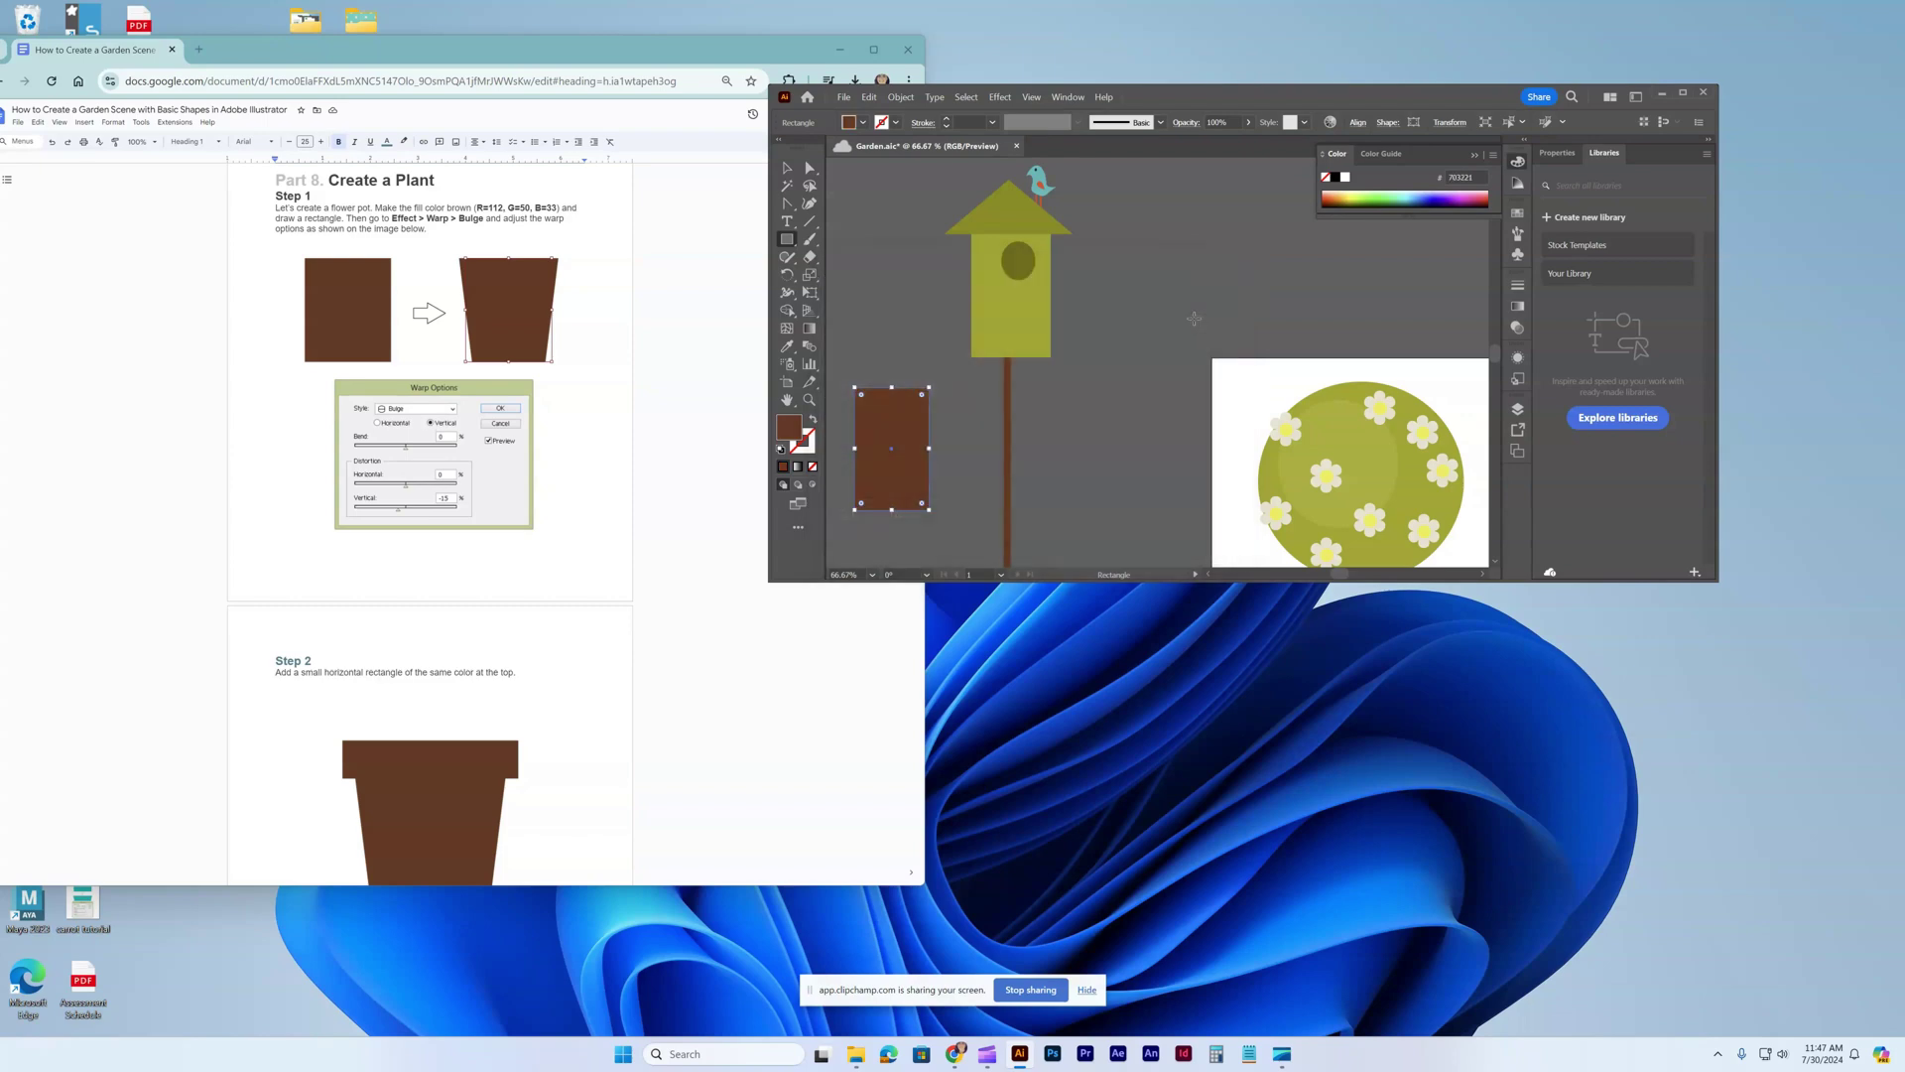
Apply a vertical Bulge warp with 0% bend and -15% distortion to the brown rectangle.
{"action": "left_click", "coordinate": [1000, 97]}
{"action": "mouse_move", "coordinate": [1029, 322]}
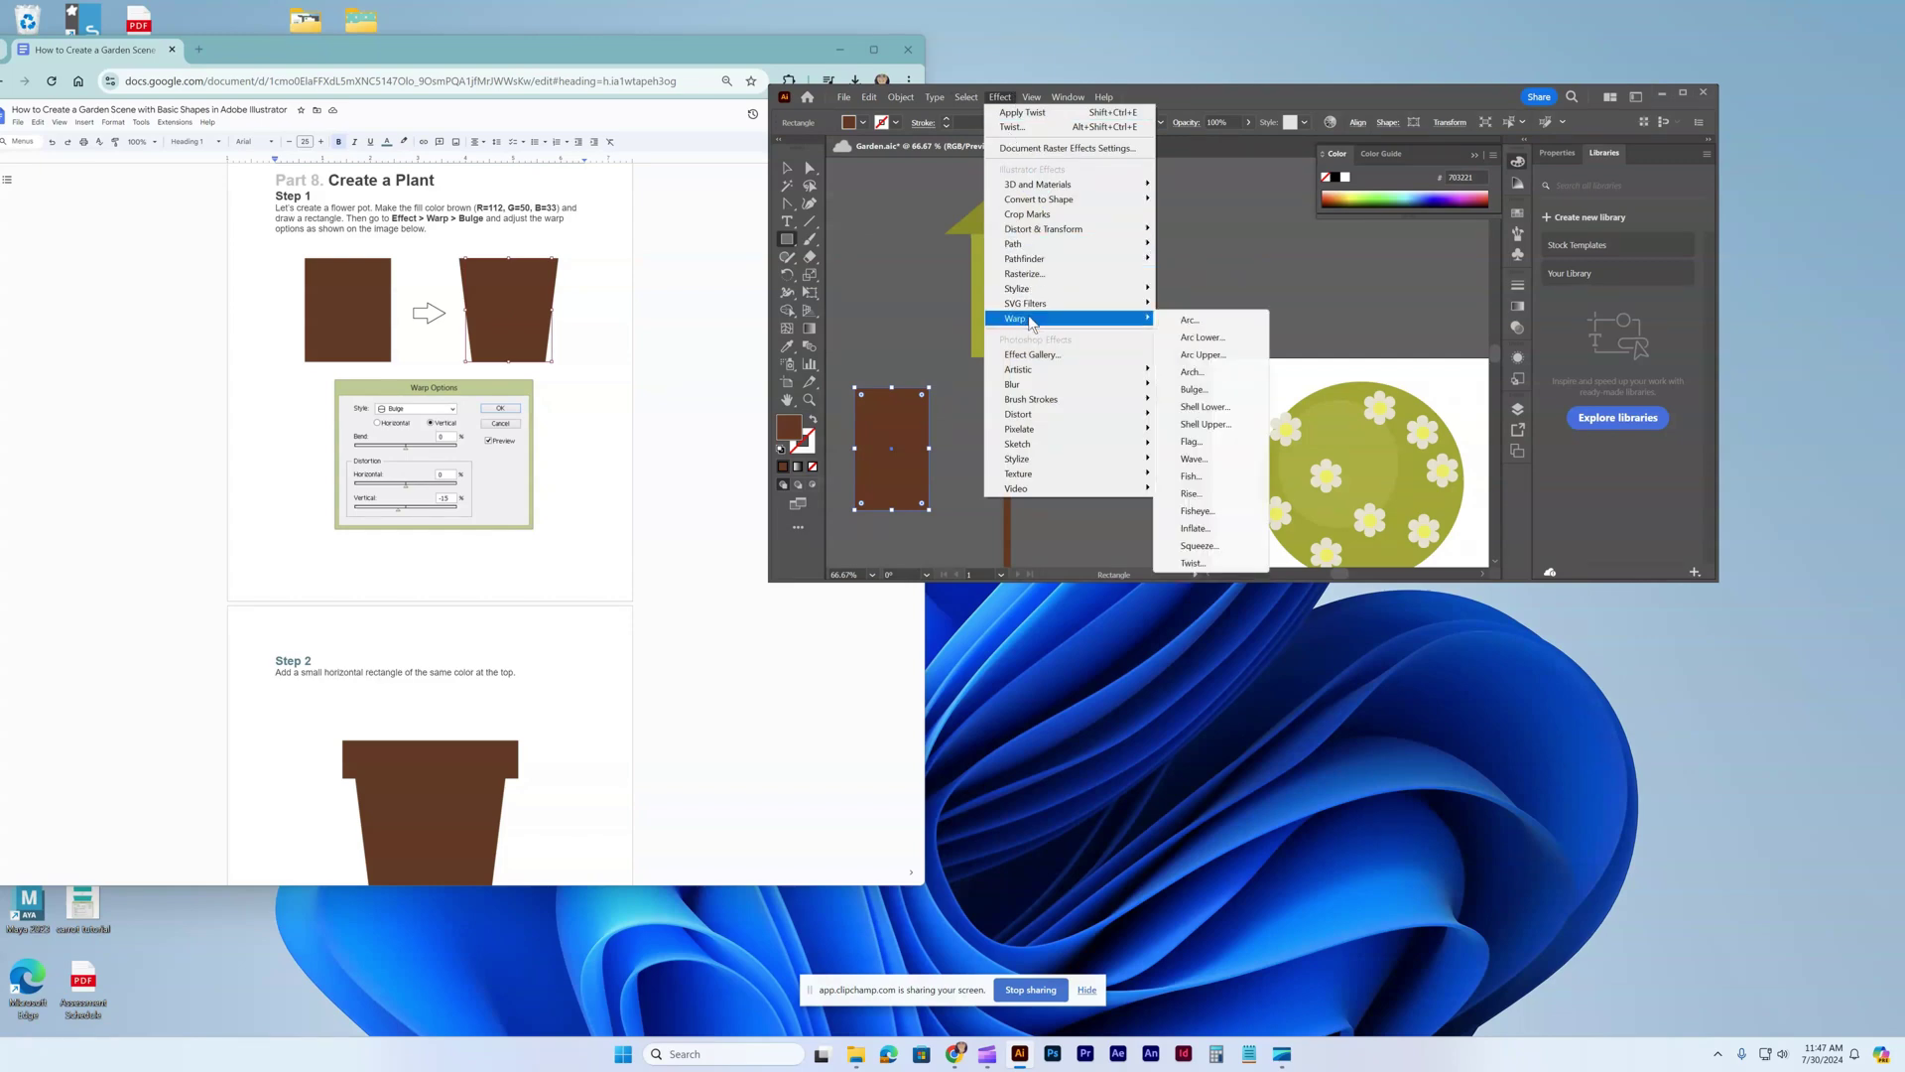
{"action": "left_click", "coordinate": [1201, 394]}
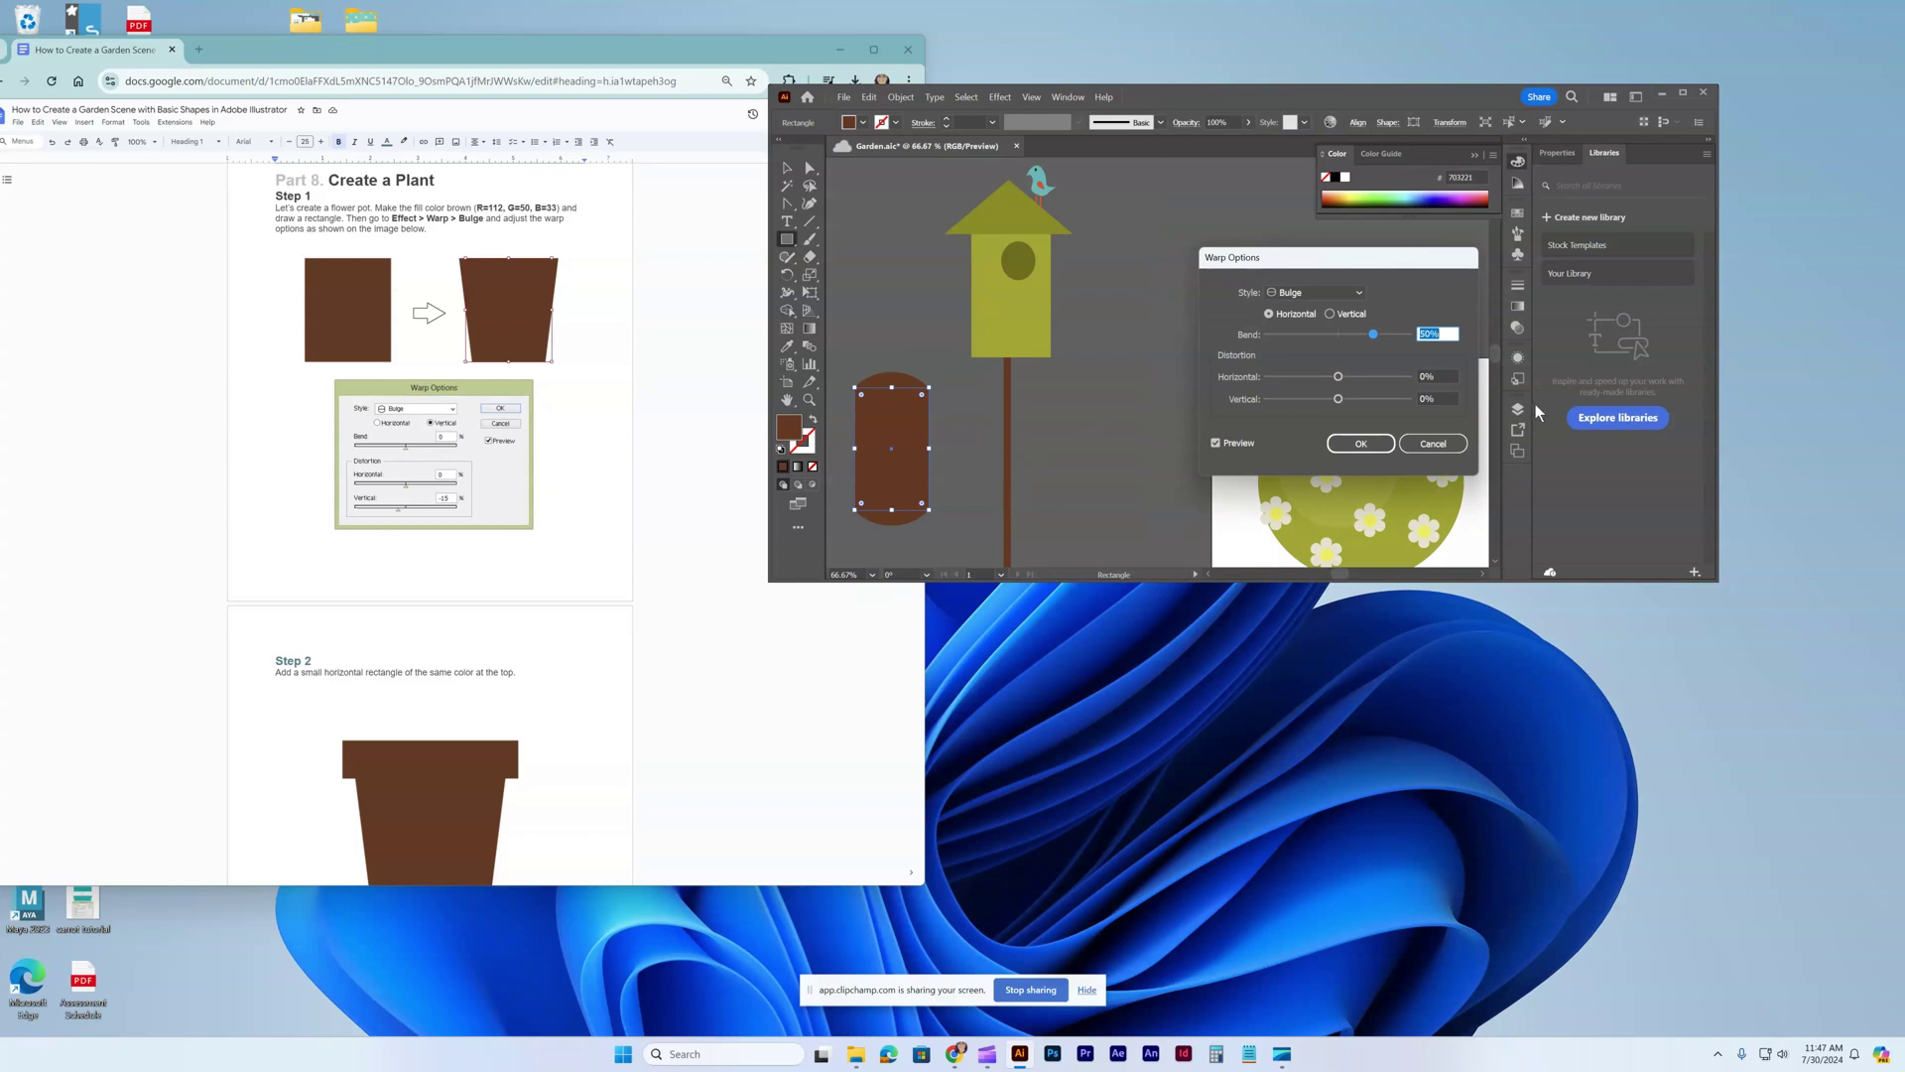
{"action": "left_click", "coordinate": [1334, 313]}
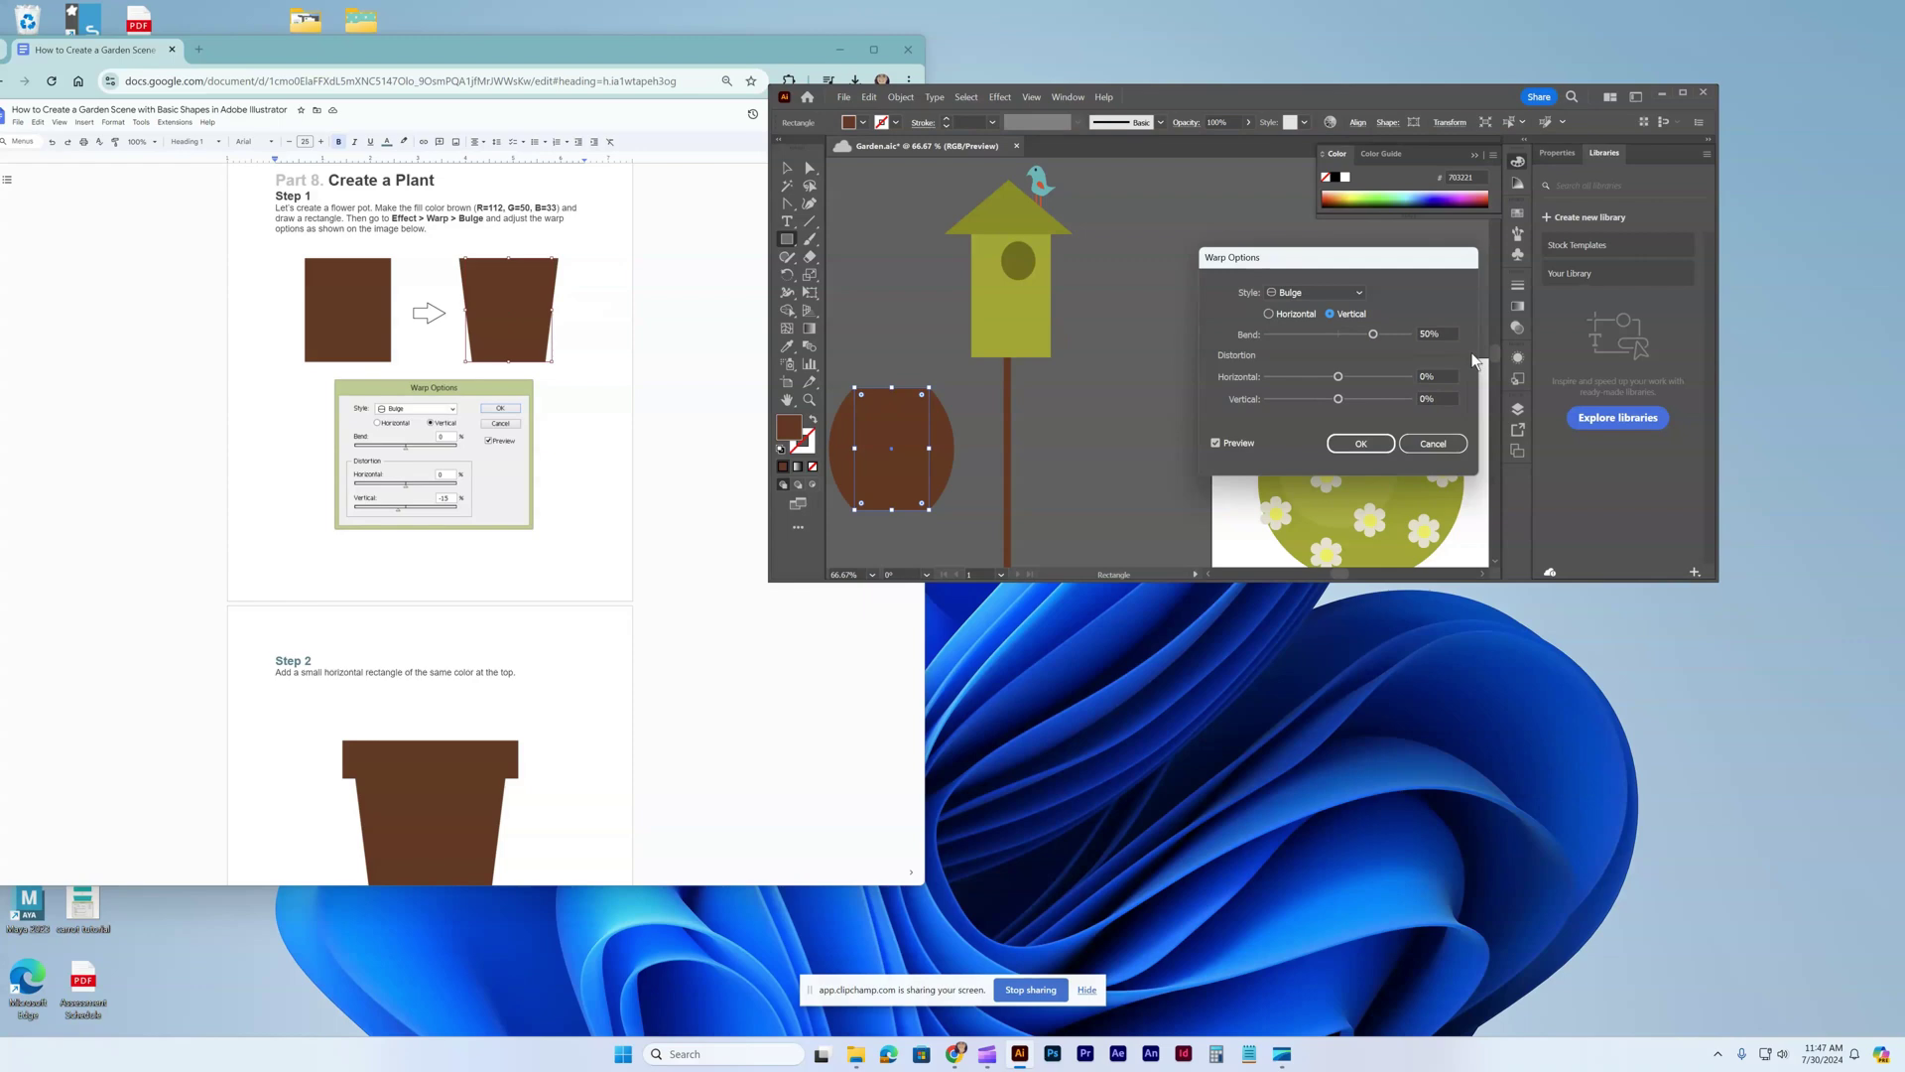
{"action": "double_click", "coordinate": [1422, 333]}
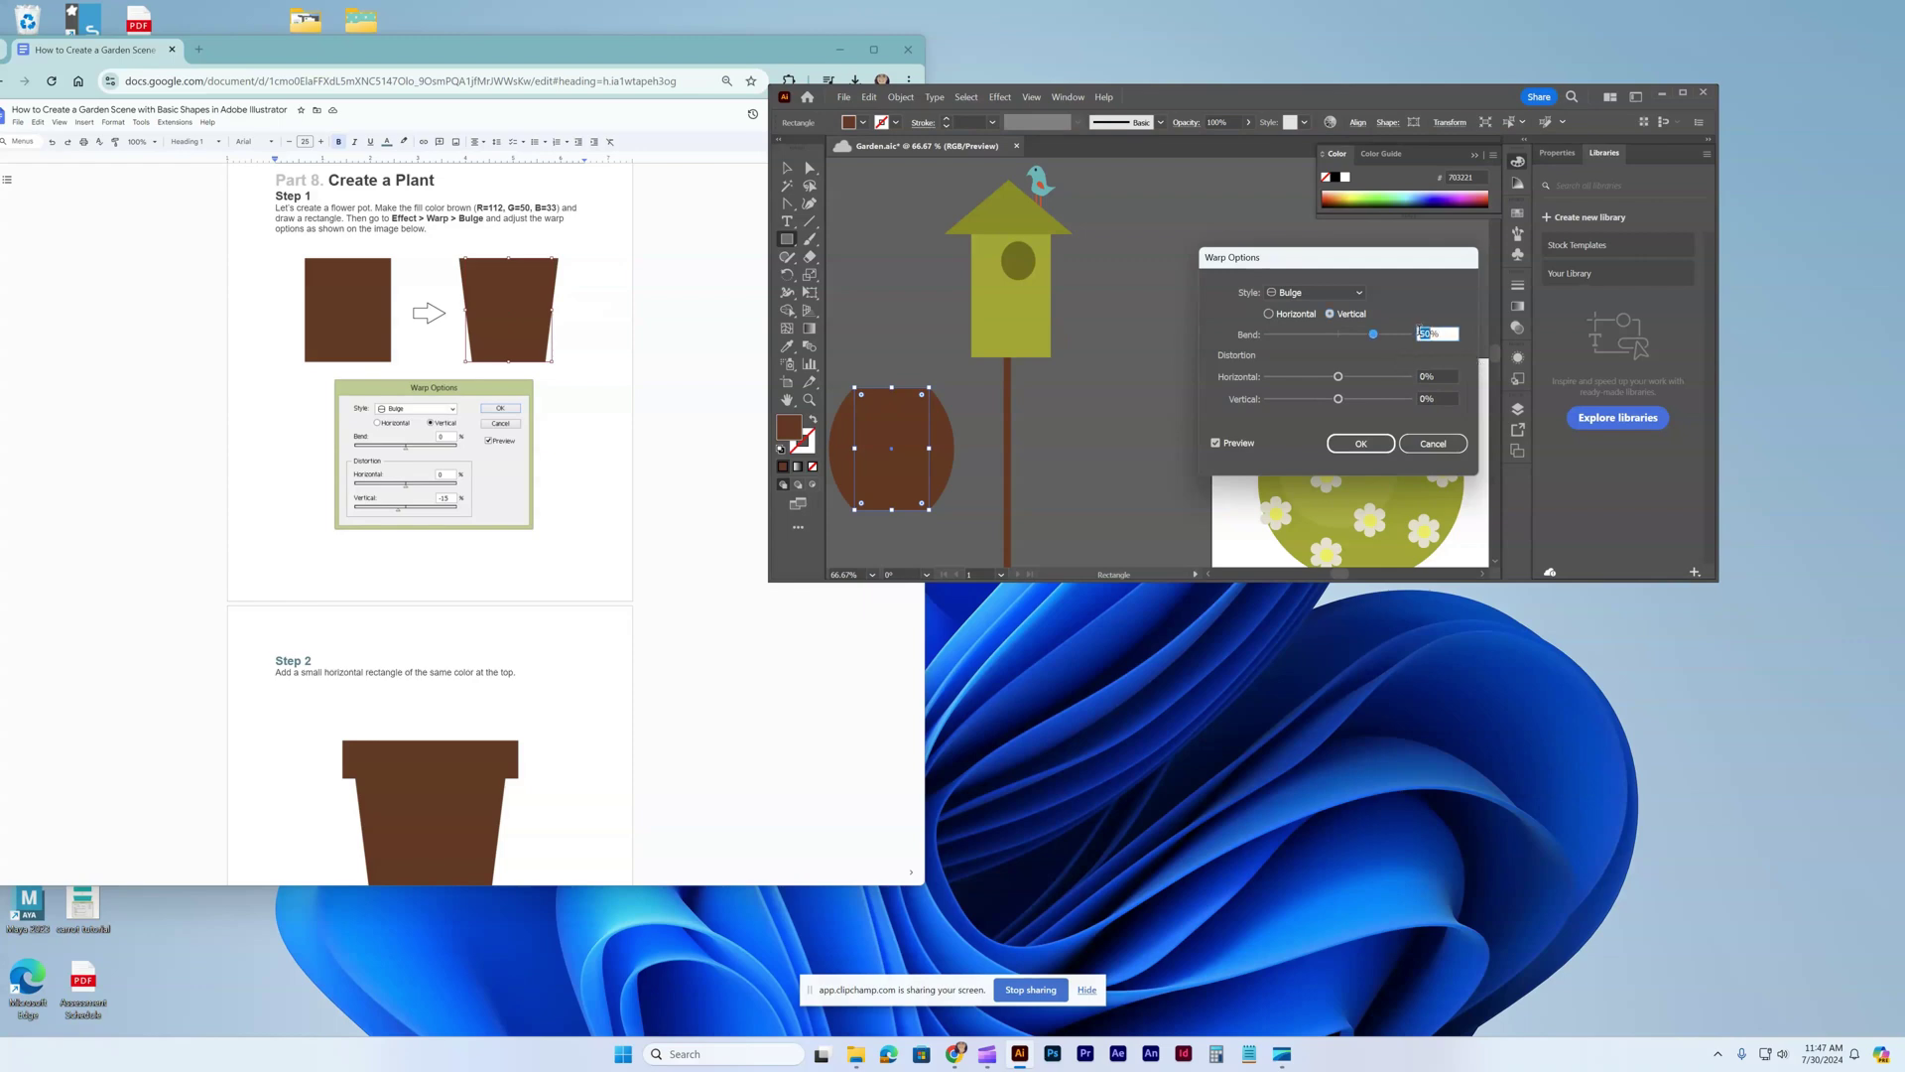
{"action": "left_click", "coordinate": [1421, 398]}
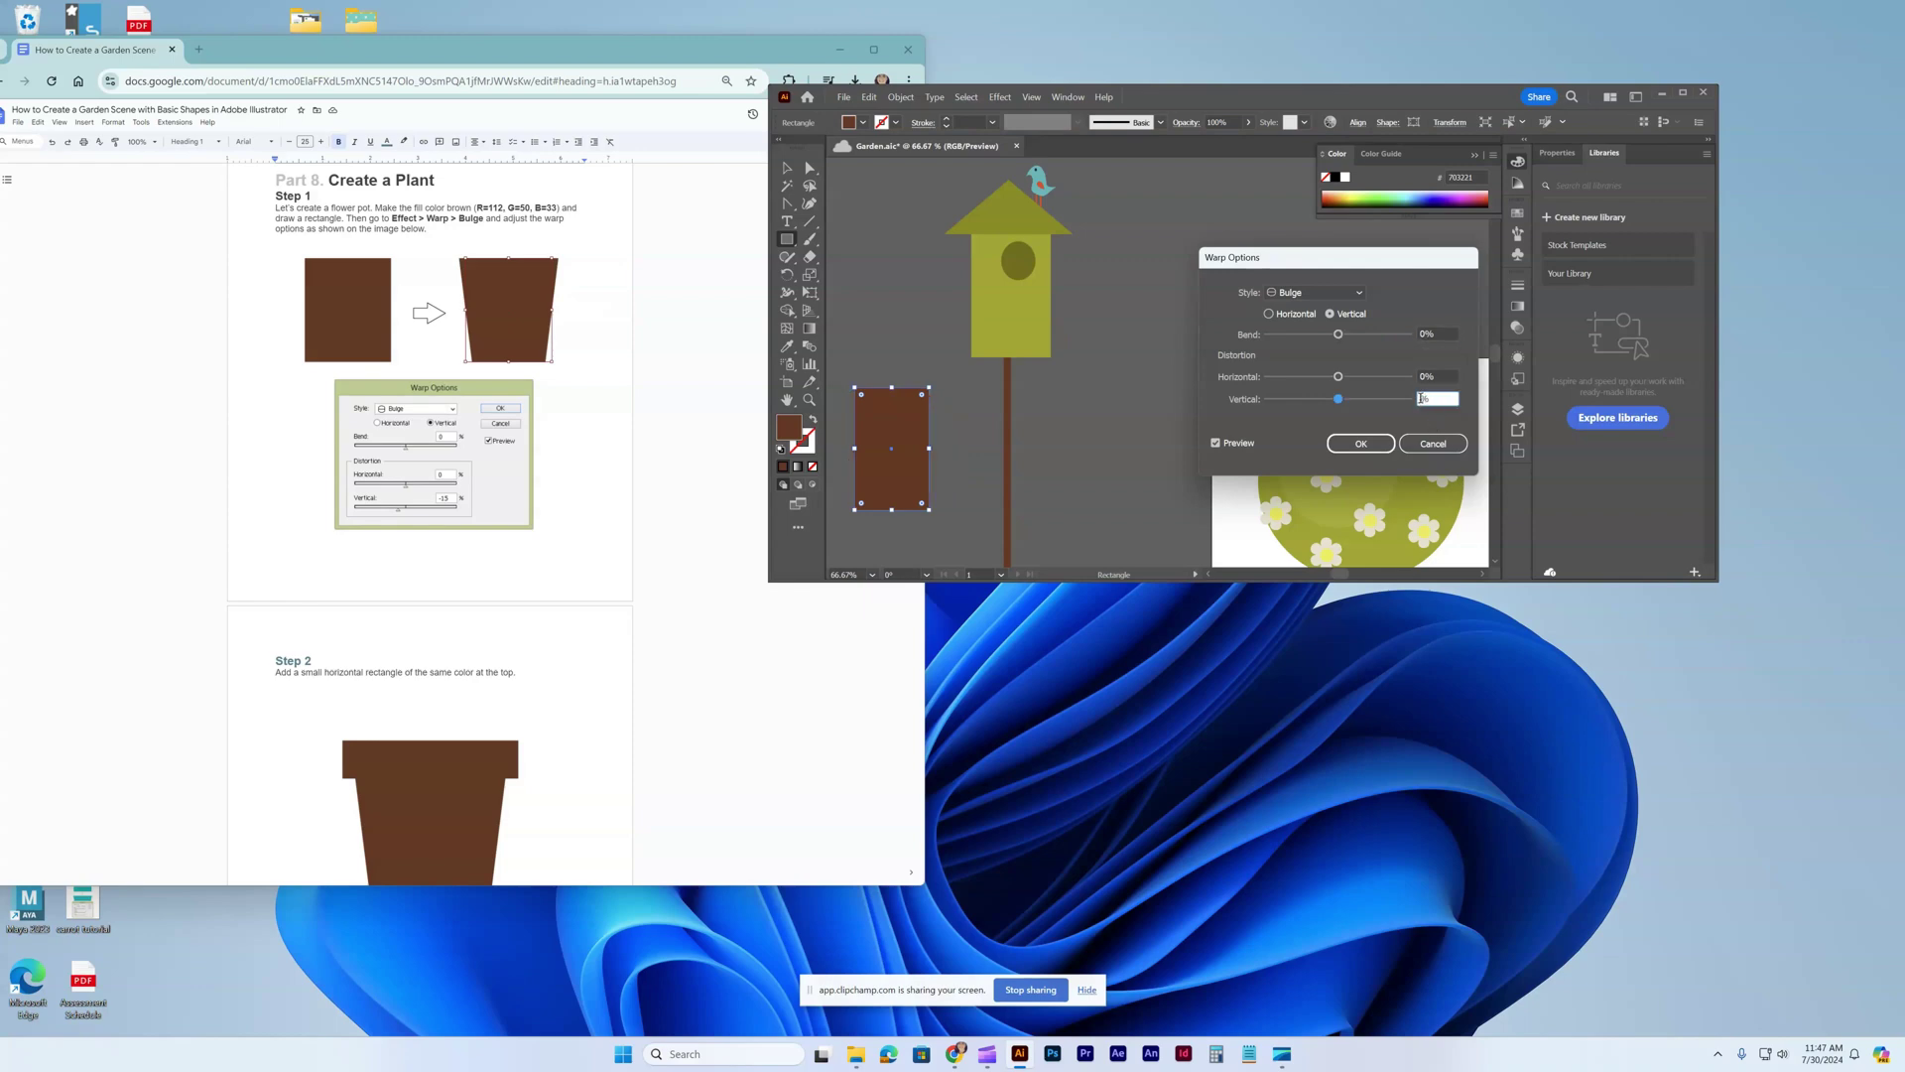
{"action": "type", "text": "-15"}
{"action": "left_click", "coordinate": [1357, 443]}
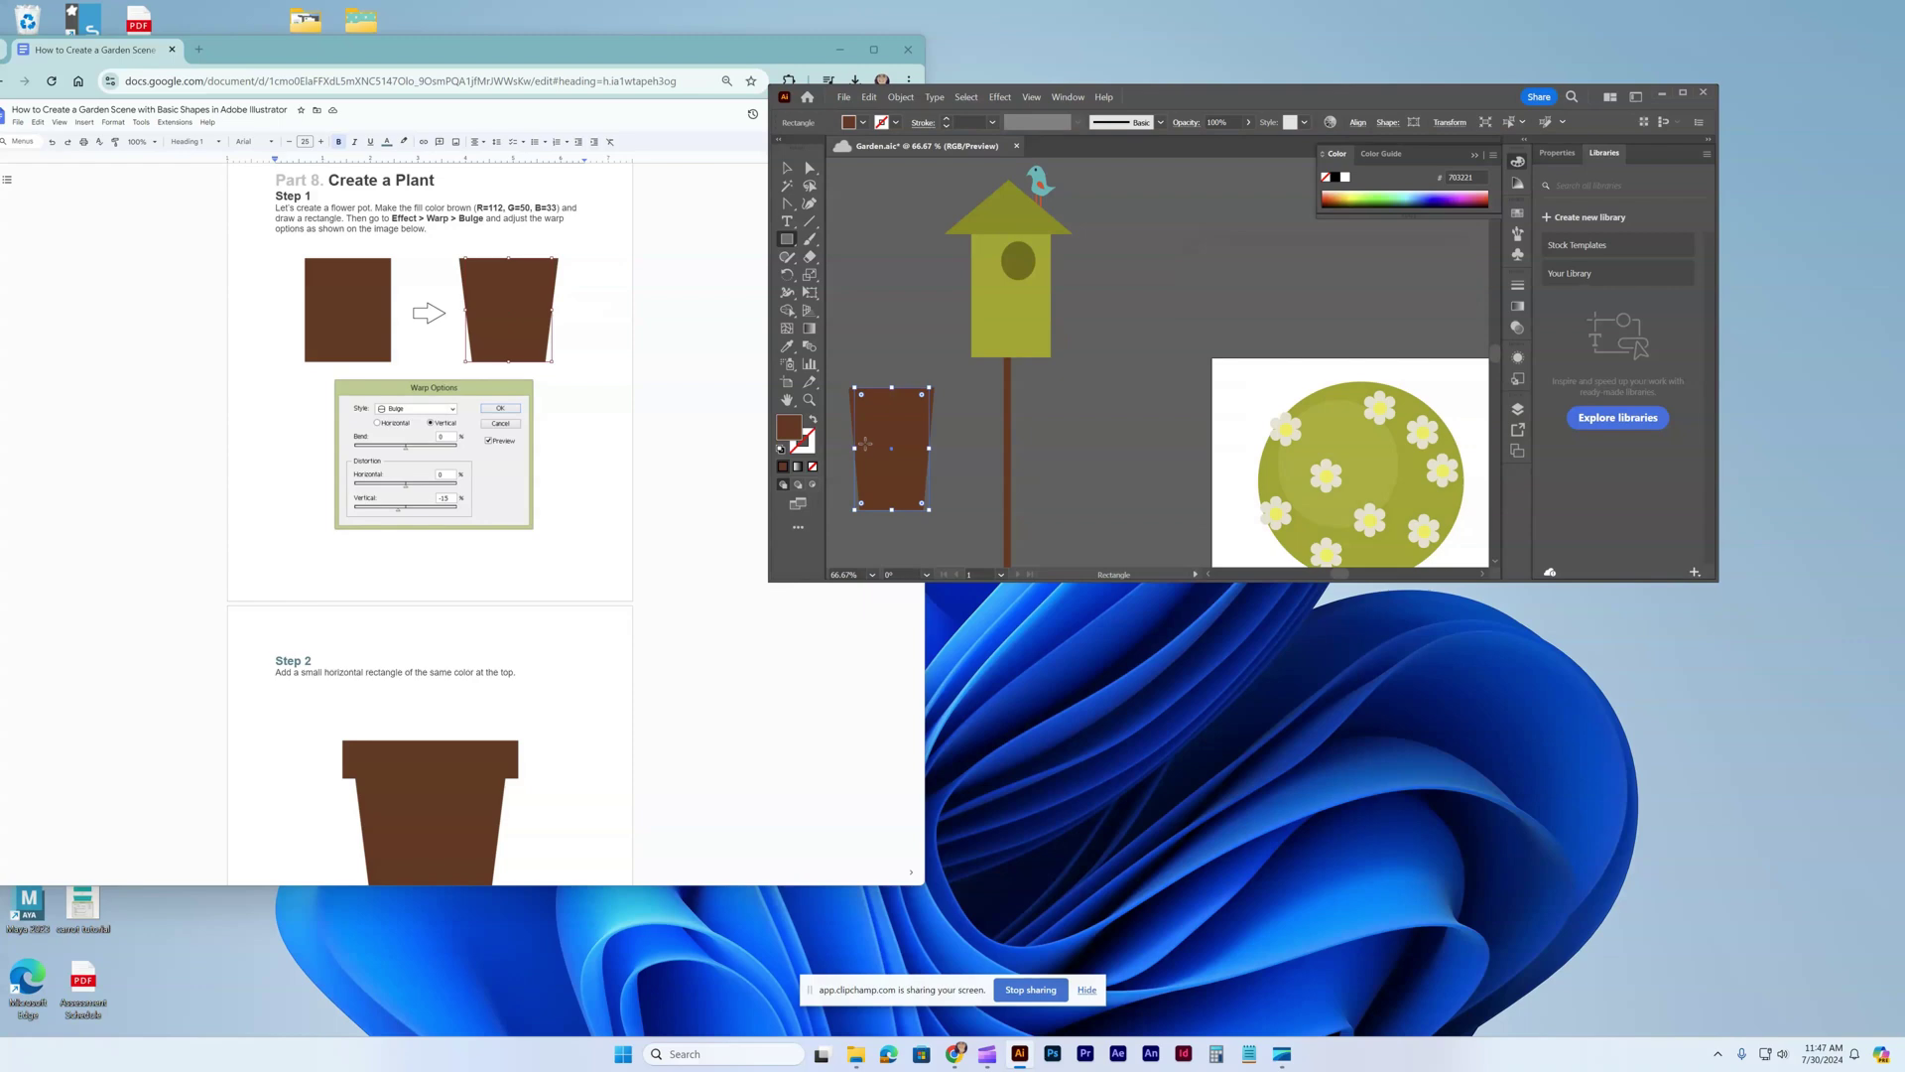
Draw a thin brown rim rectangle above the pot and resize the pot body wider and shorter.
{"action": "scroll", "coordinate": [536, 553], "scroll_direction": "down", "scroll_amount": 5}
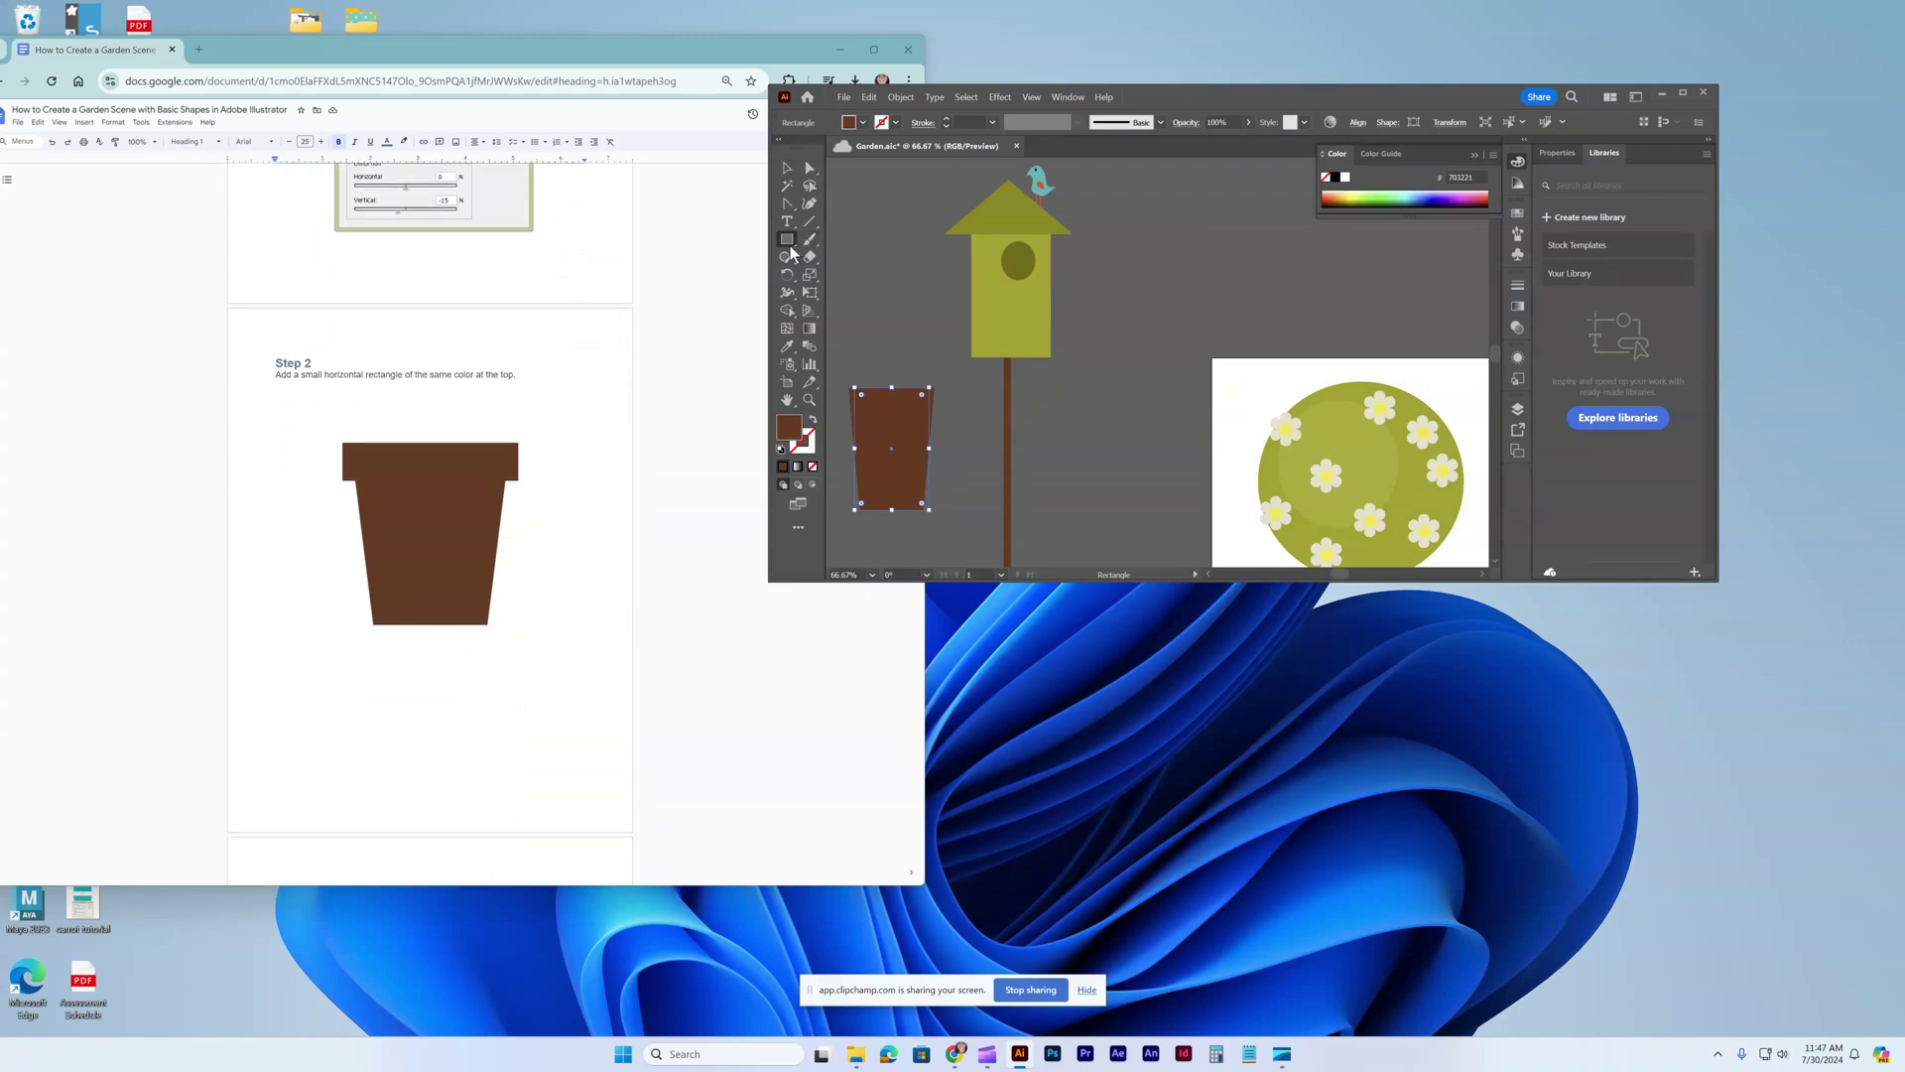
{"action": "left_click_drag", "start_coordinate": [831, 360], "coordinate": [963, 392]}
{"action": "left_click", "coordinate": [787, 169]}
{"action": "left_click", "coordinate": [906, 475]}
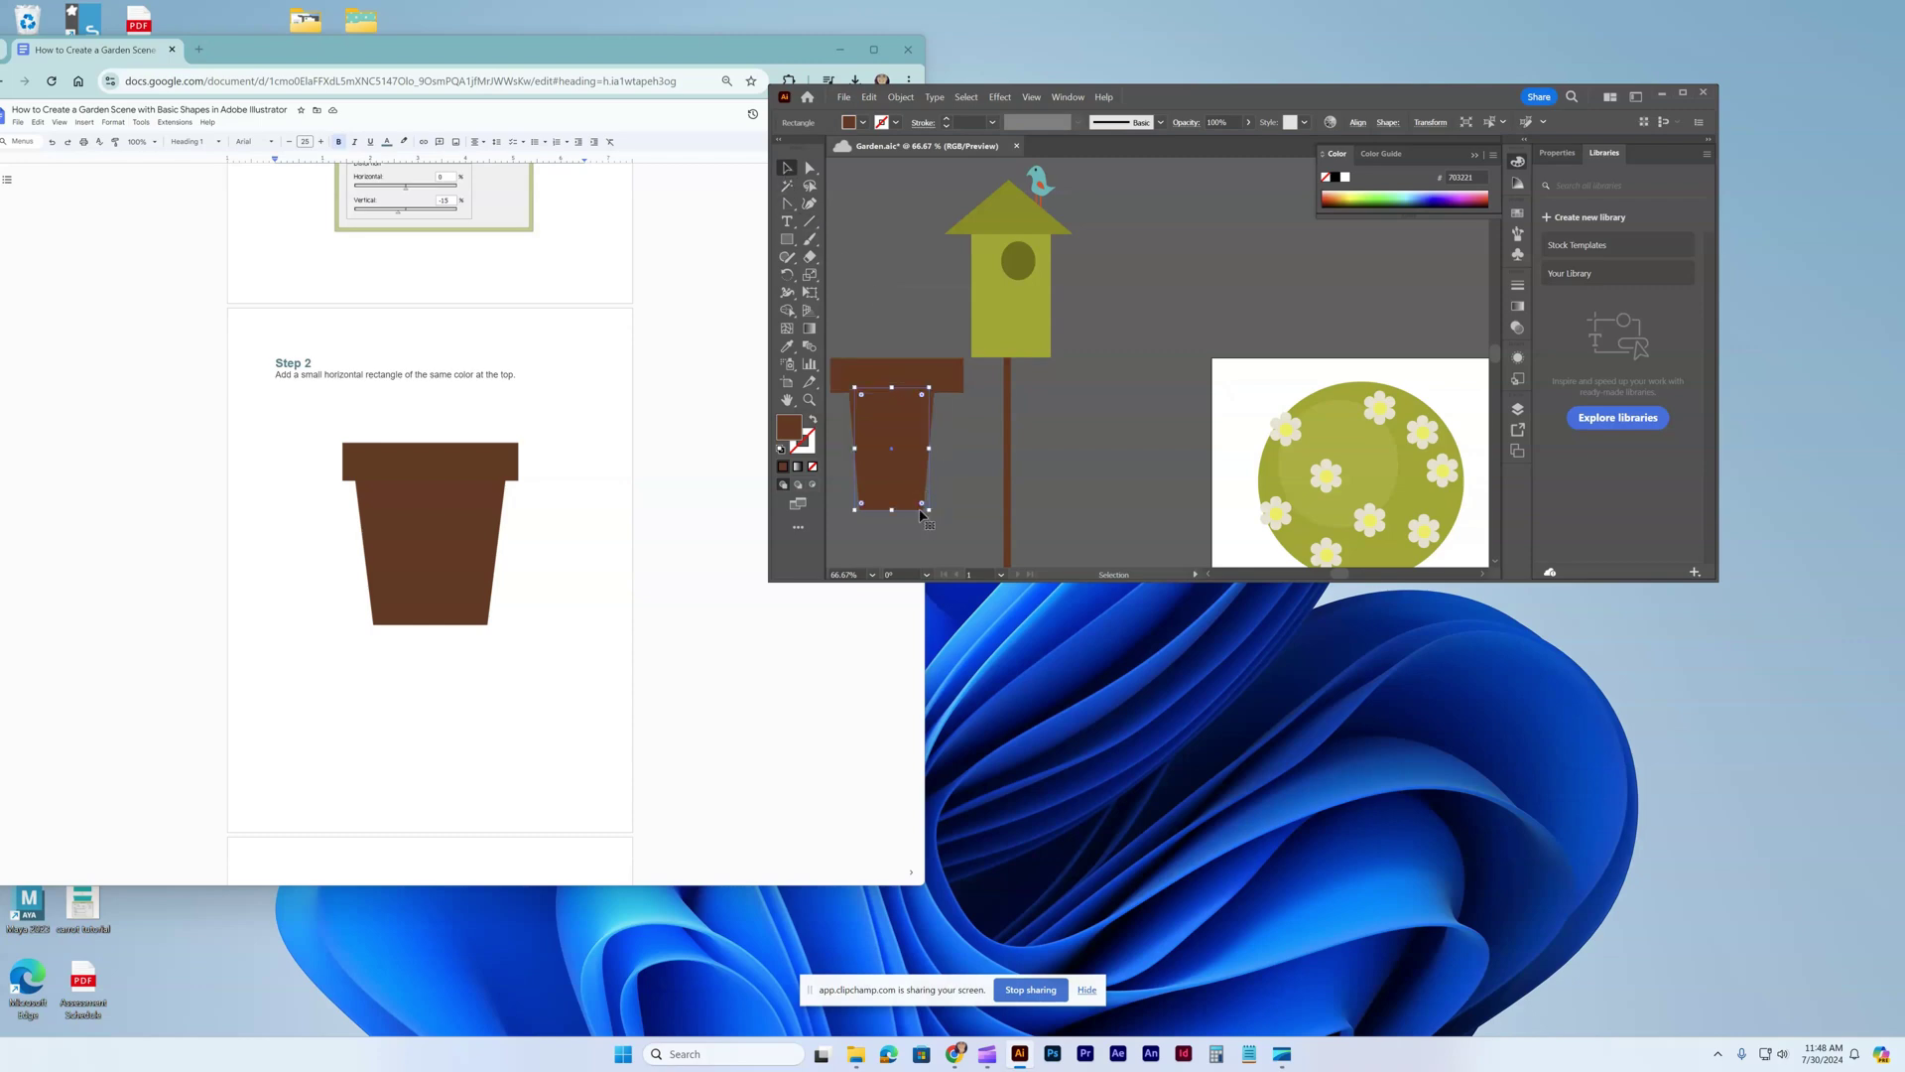
{"action": "mouse_move", "coordinate": [920, 510]}
{"action": "left_mouse_down"}
{"action": "mouse_move", "coordinate": [993, 504]}
{"action": "mouse_move", "coordinate": [922, 474]}
{"action": "left_mouse_up"}
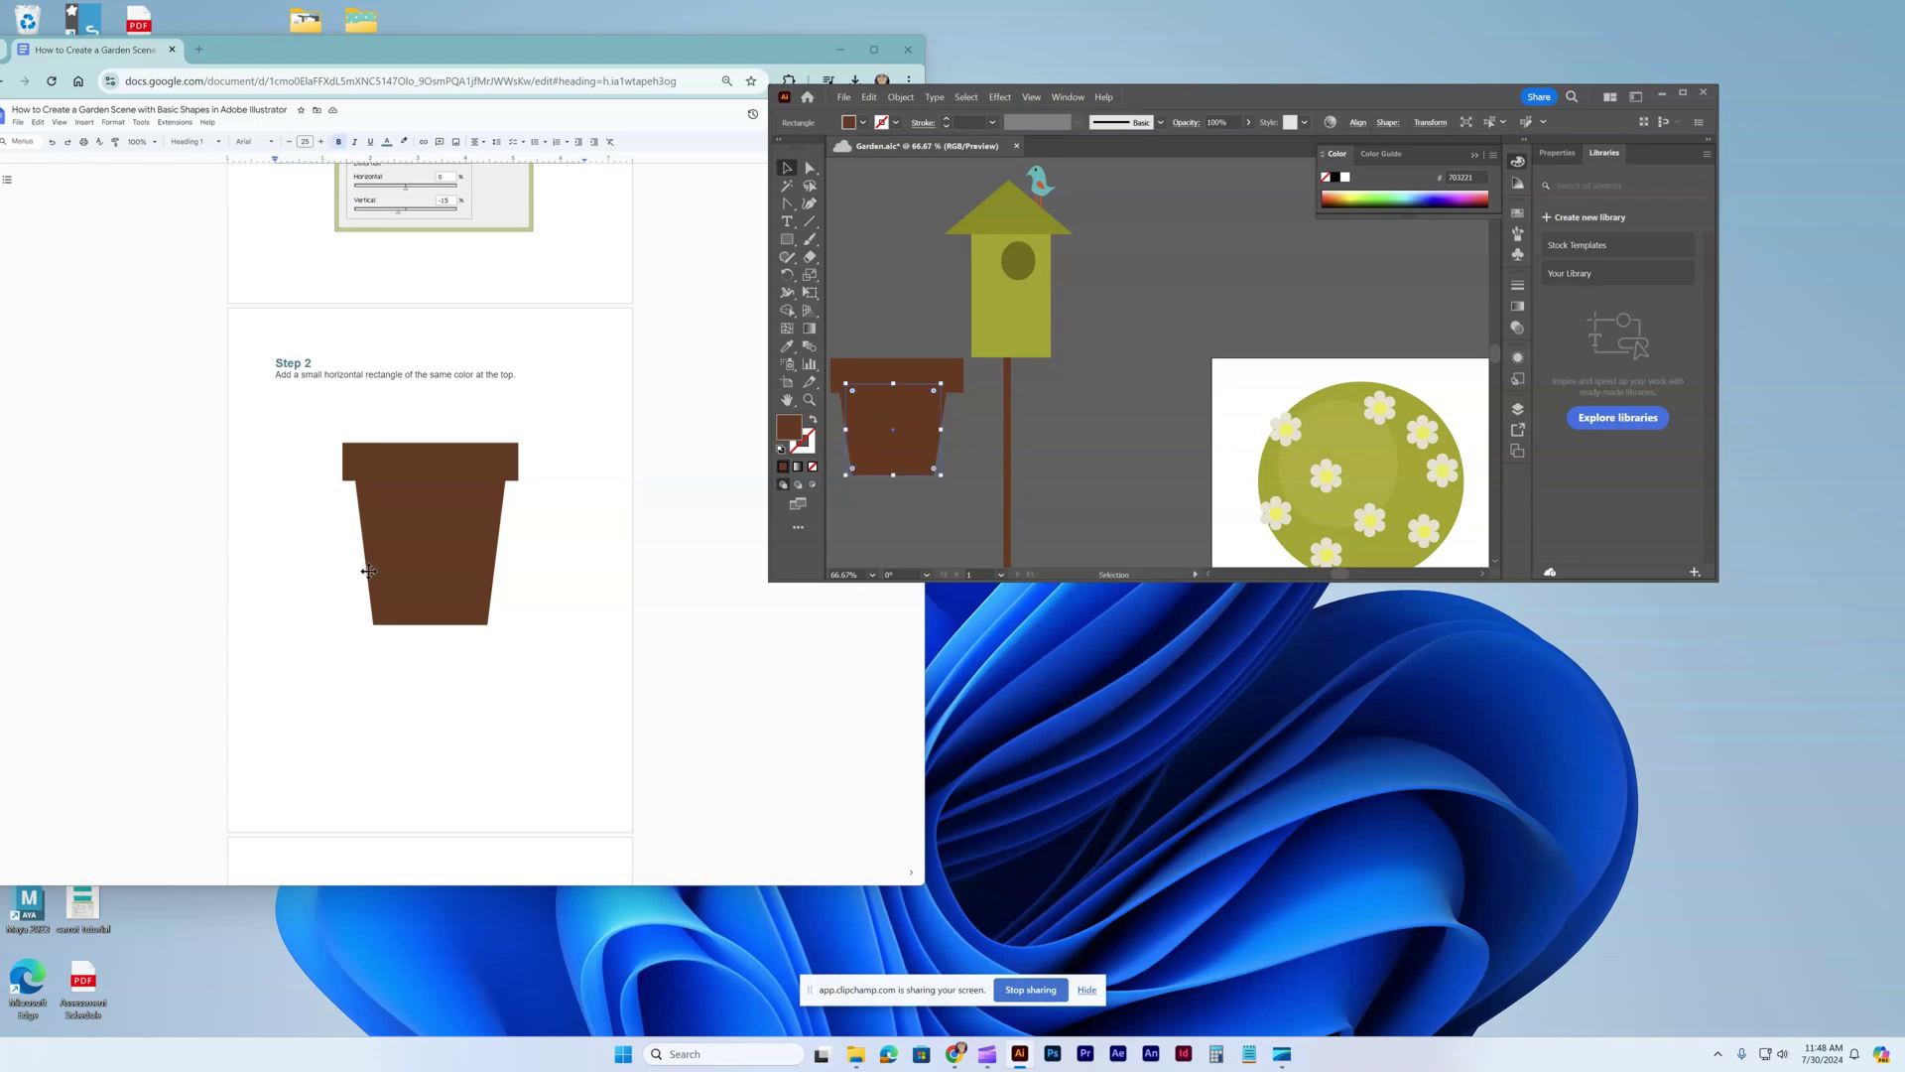
{"action": "scroll", "coordinate": [368, 571], "scroll_direction": "down", "scroll_amount": 6}
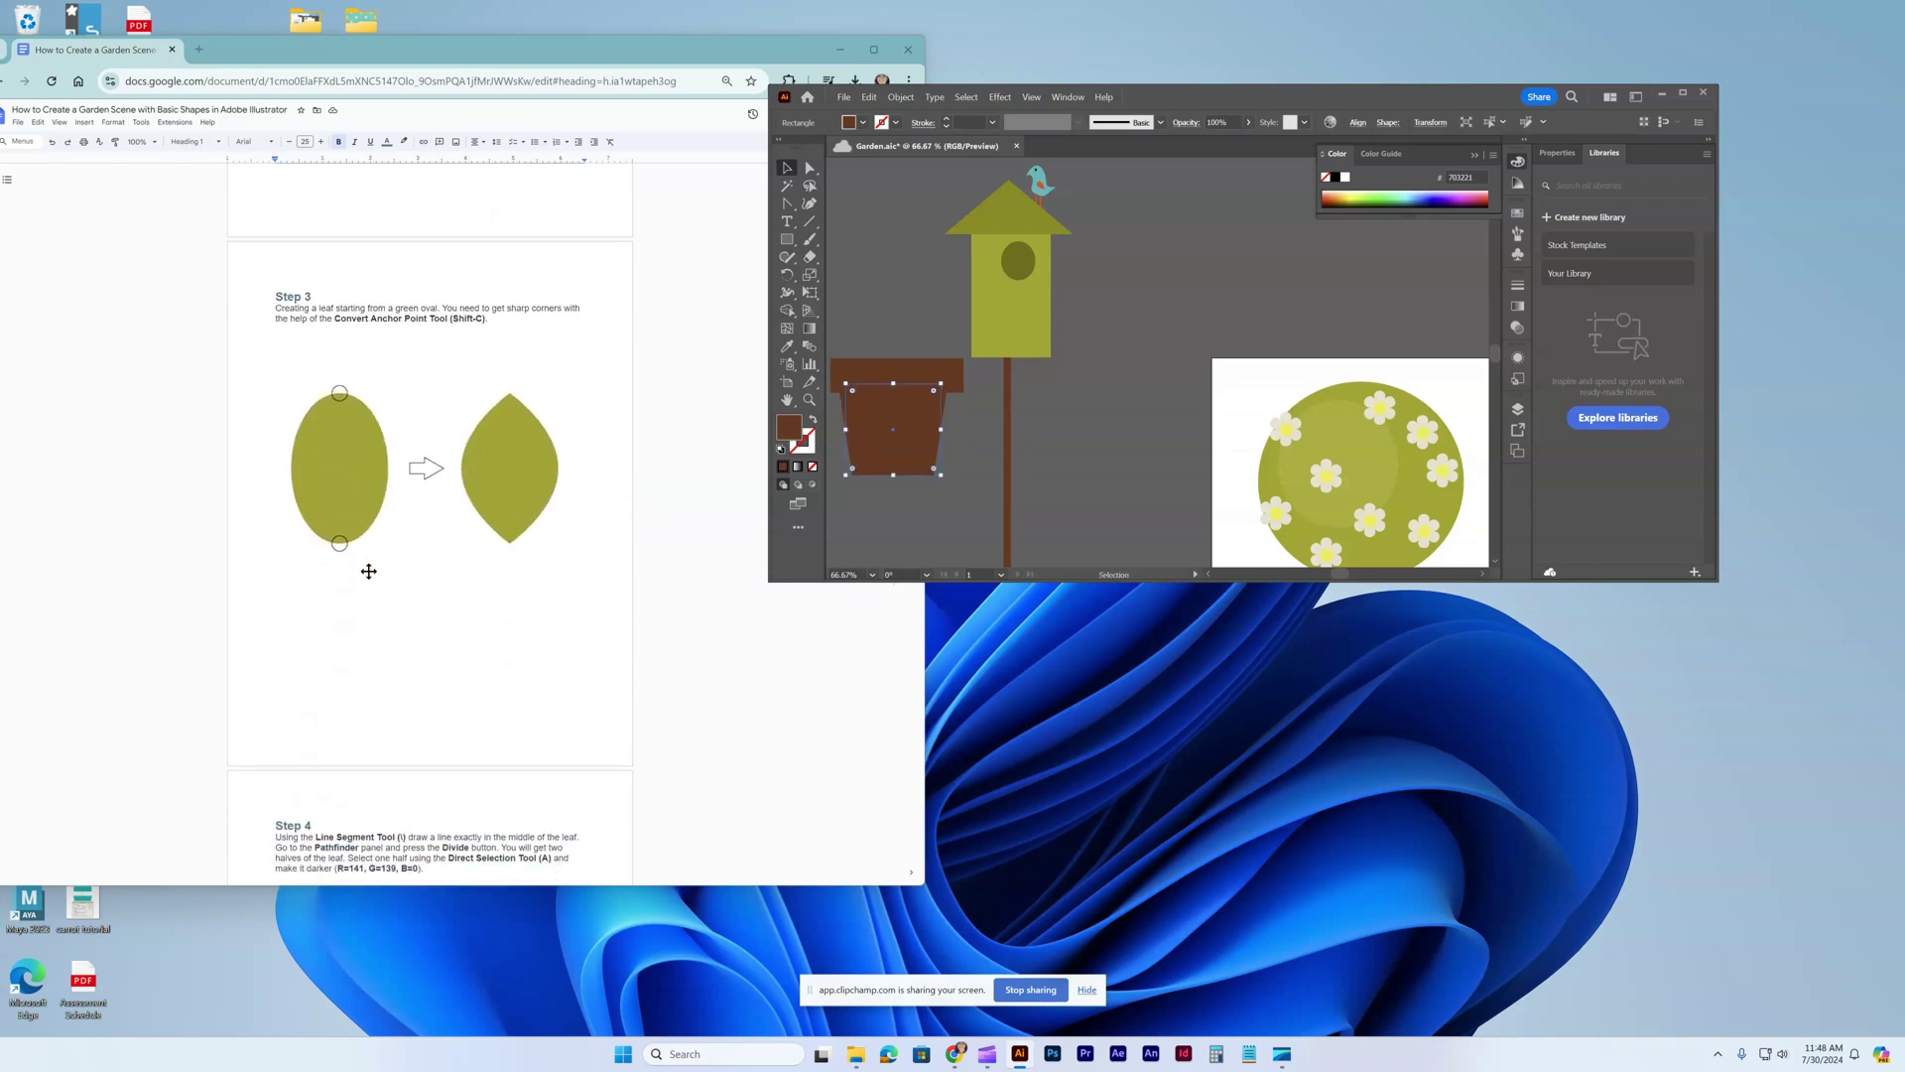
{"action": "scroll", "coordinate": [368, 572], "scroll_direction": "down", "scroll_amount": 1}
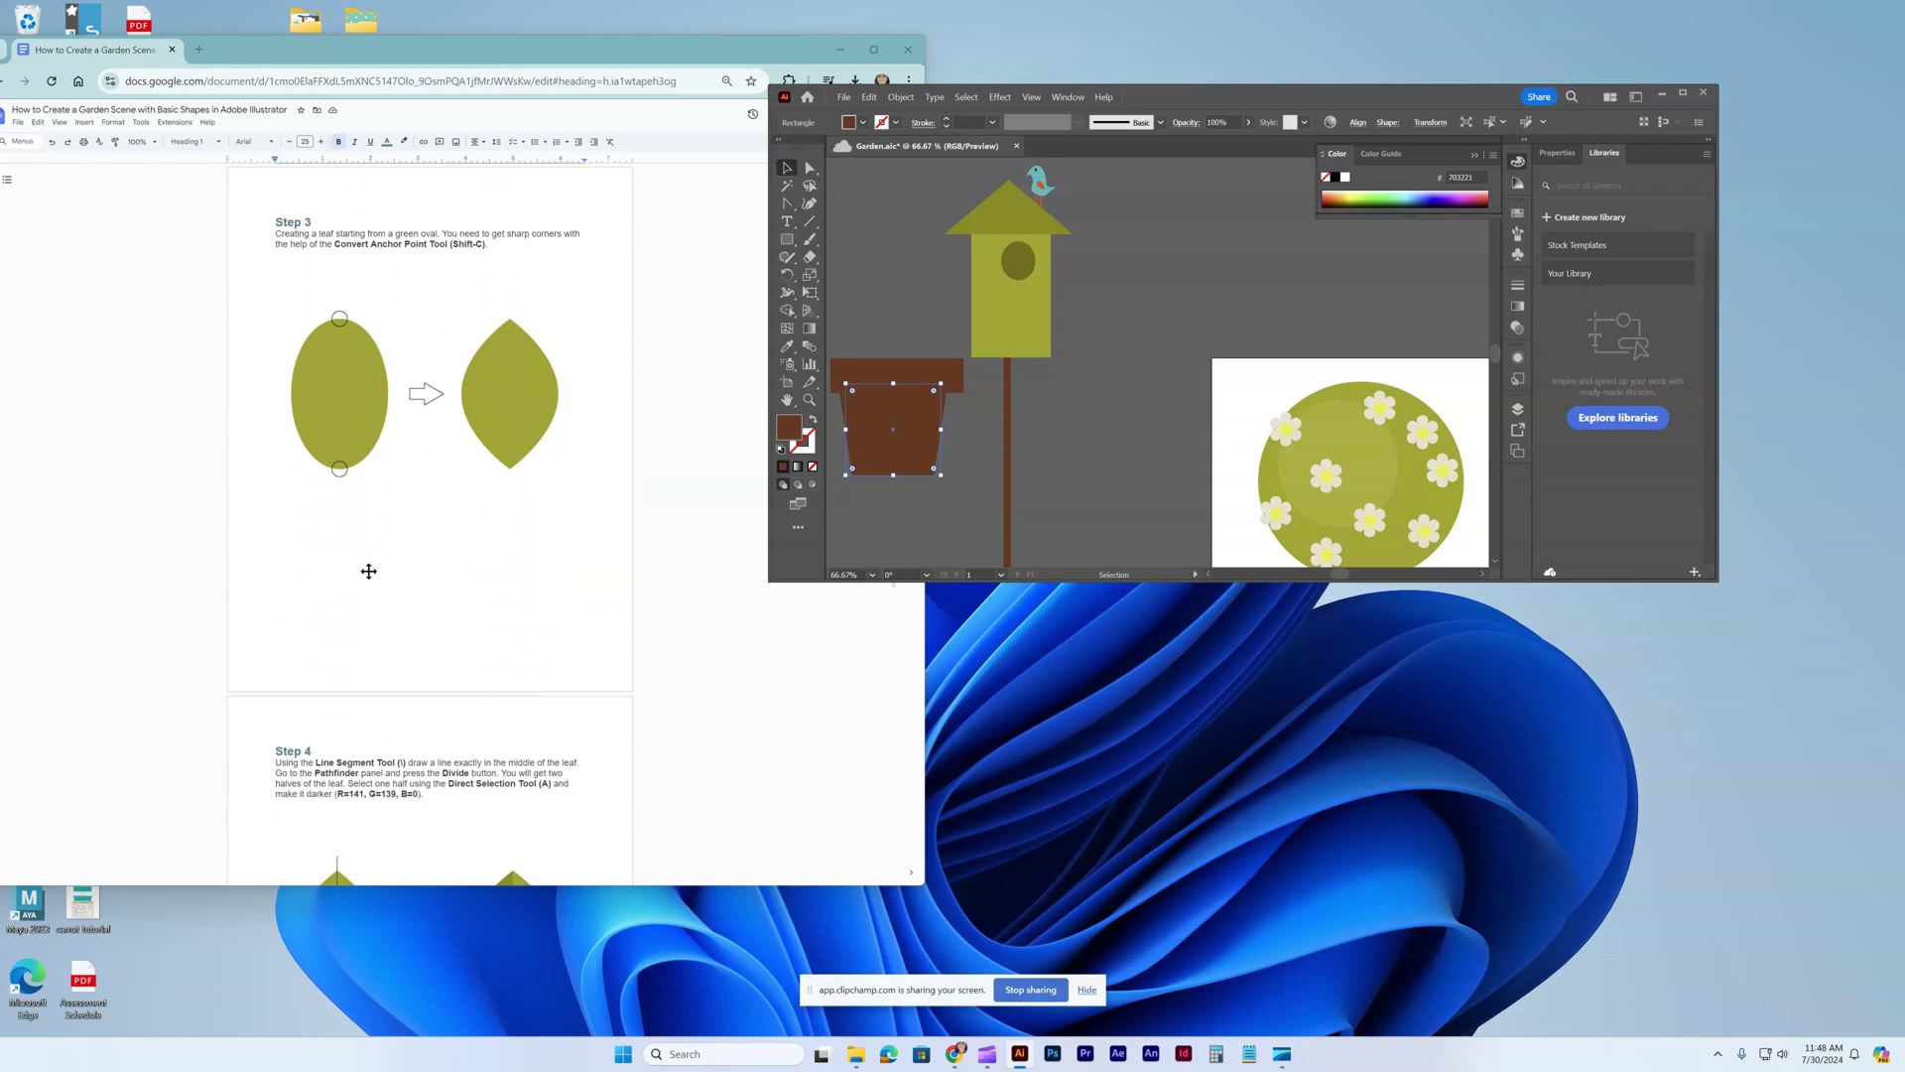
Draw a tall oval above the flower pot with the Ellipse Tool.
{"action": "left_click_drag", "start_coordinate": [787, 239], "coordinate": [907, 310]}
{"action": "scroll", "coordinate": [514, 374], "scroll_direction": "up", "scroll_amount": 3}
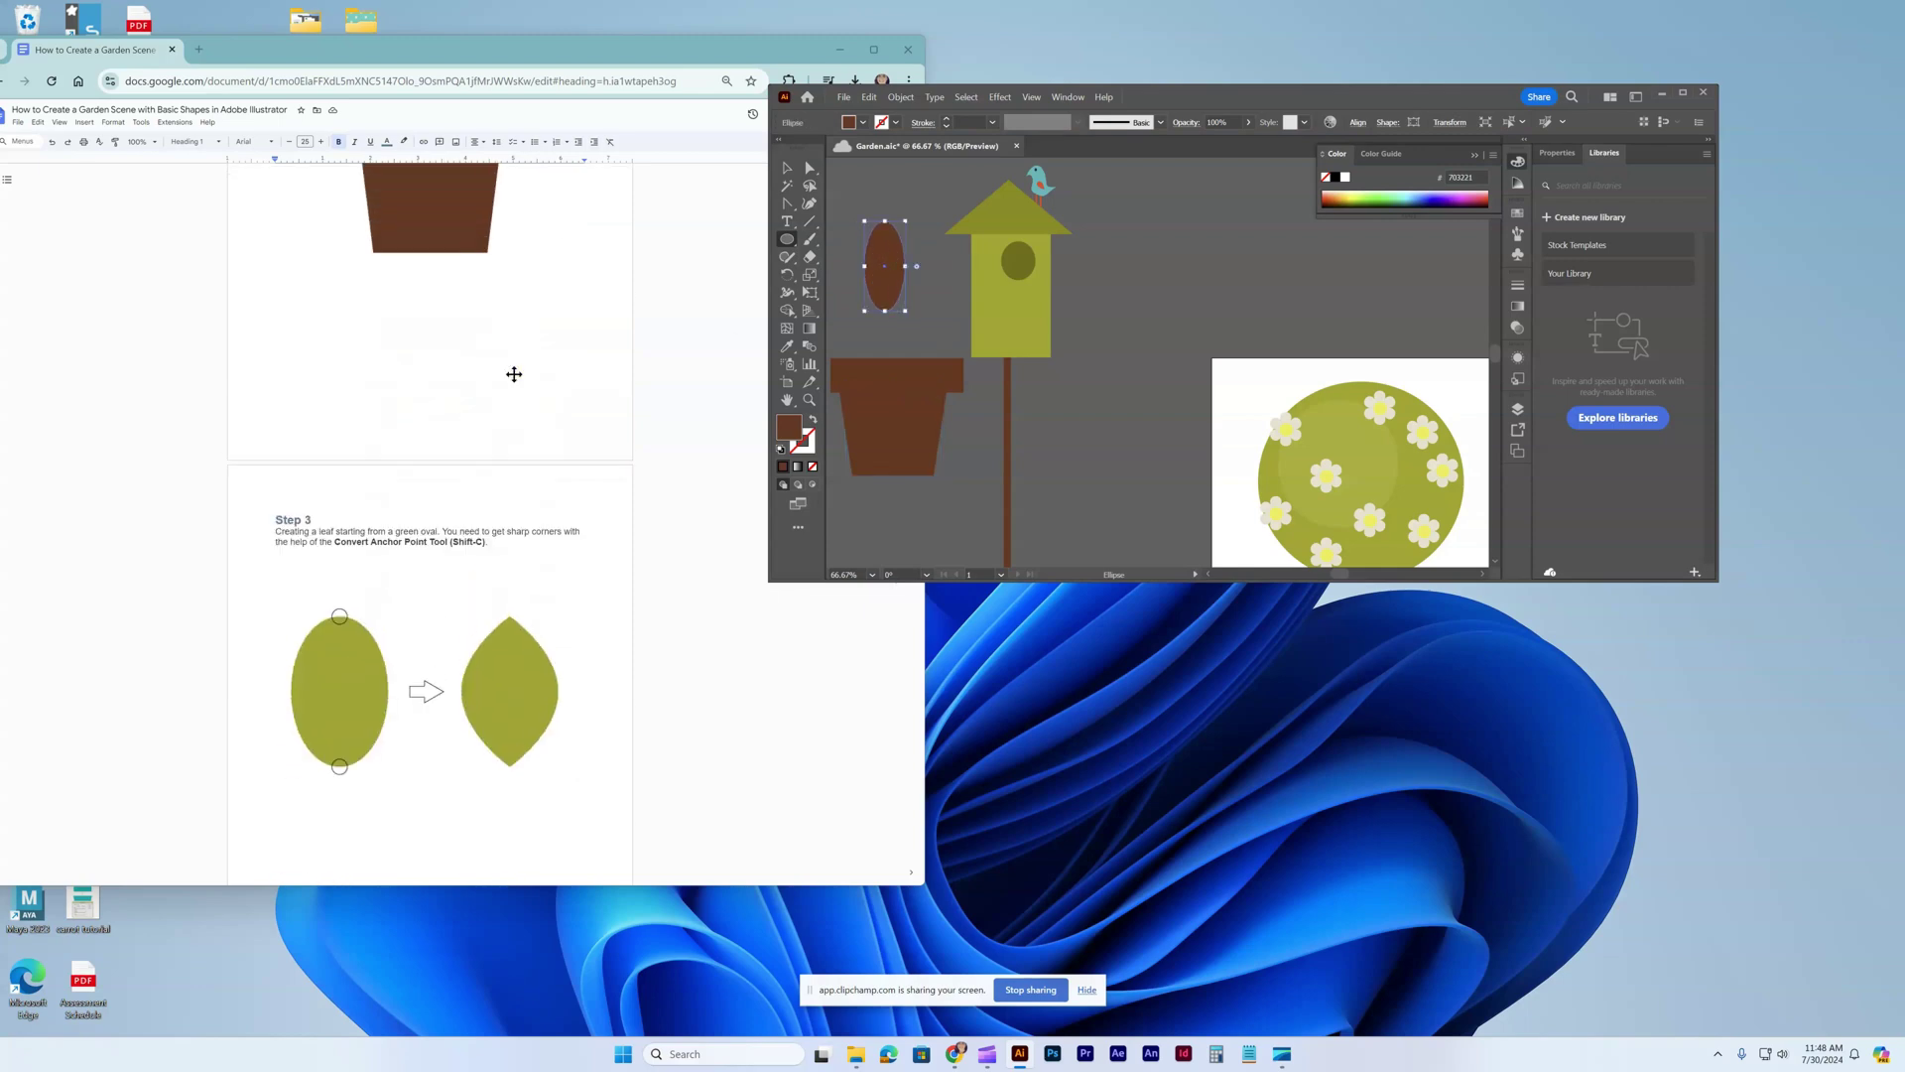
{"action": "scroll", "coordinate": [514, 374], "scroll_direction": "down", "scroll_amount": 2}
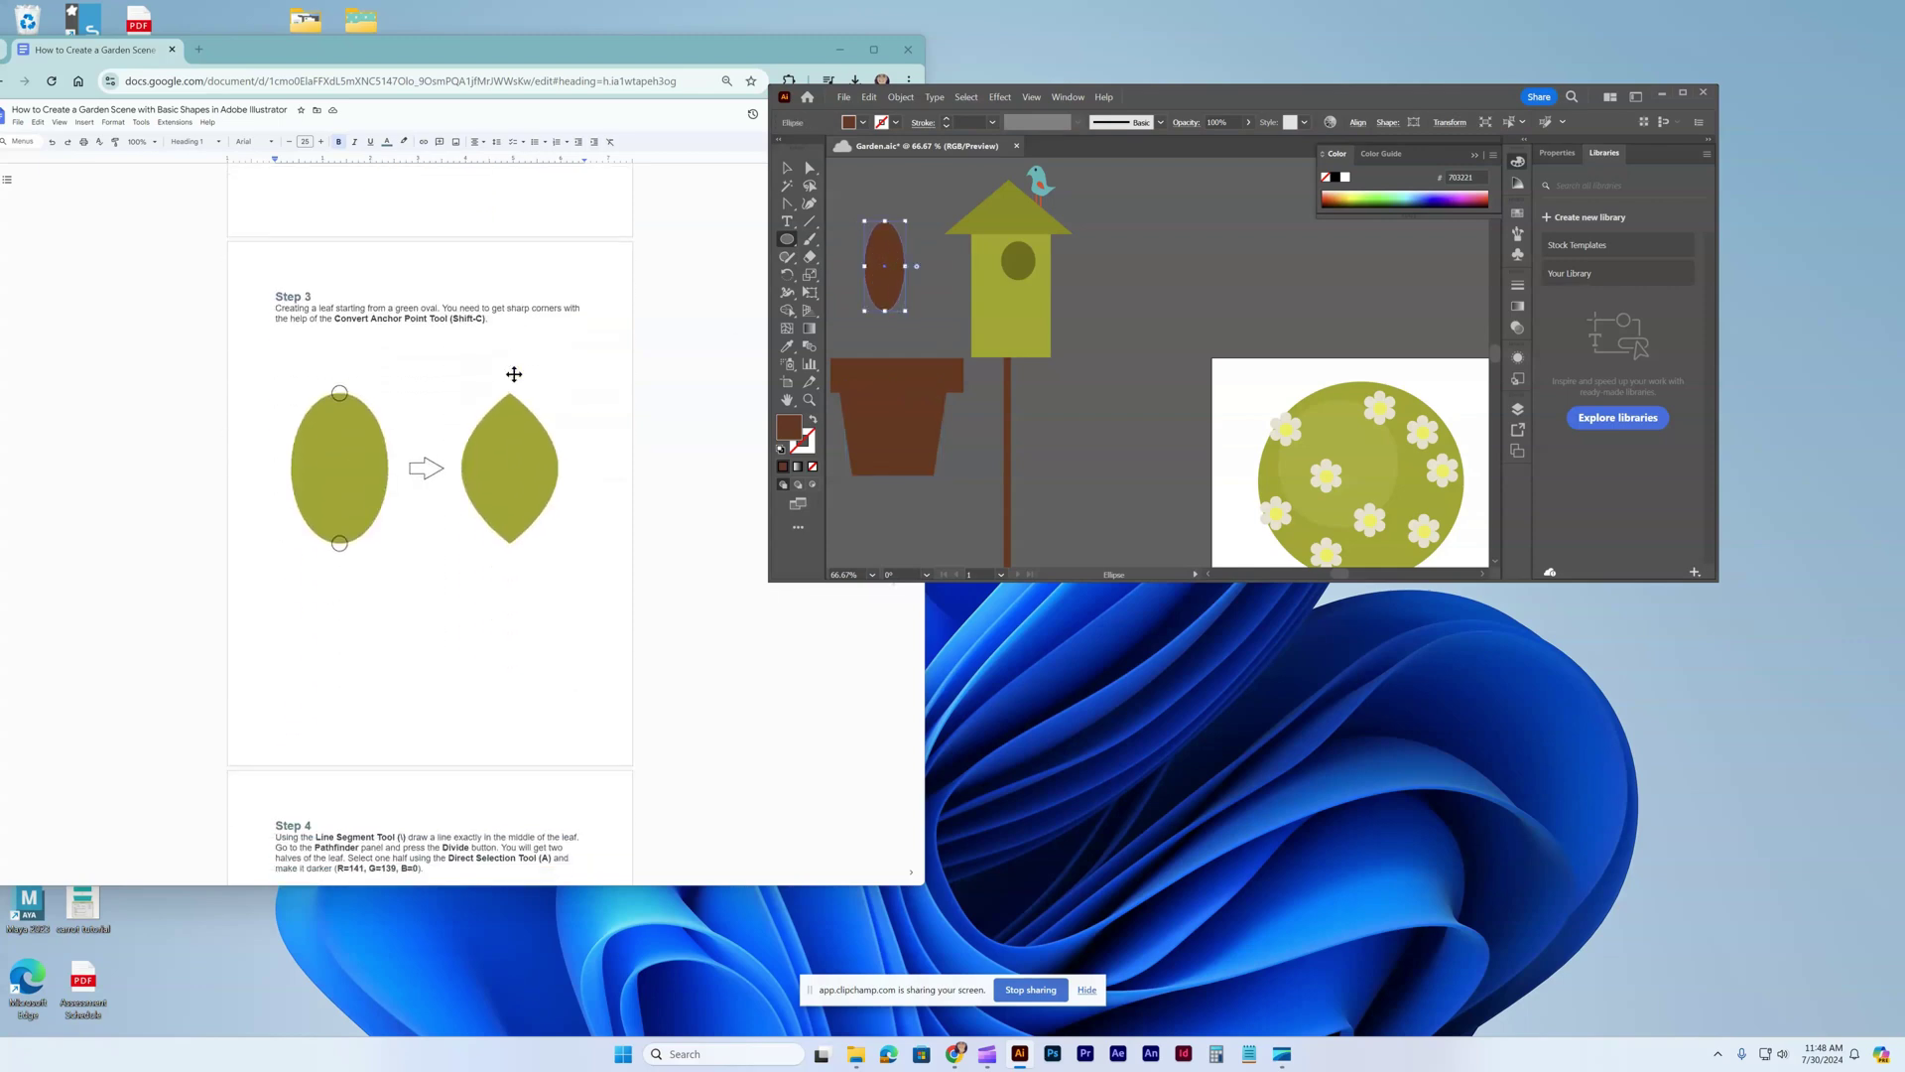
{"action": "scroll", "coordinate": [514, 375], "scroll_direction": "down", "scroll_amount": 3}
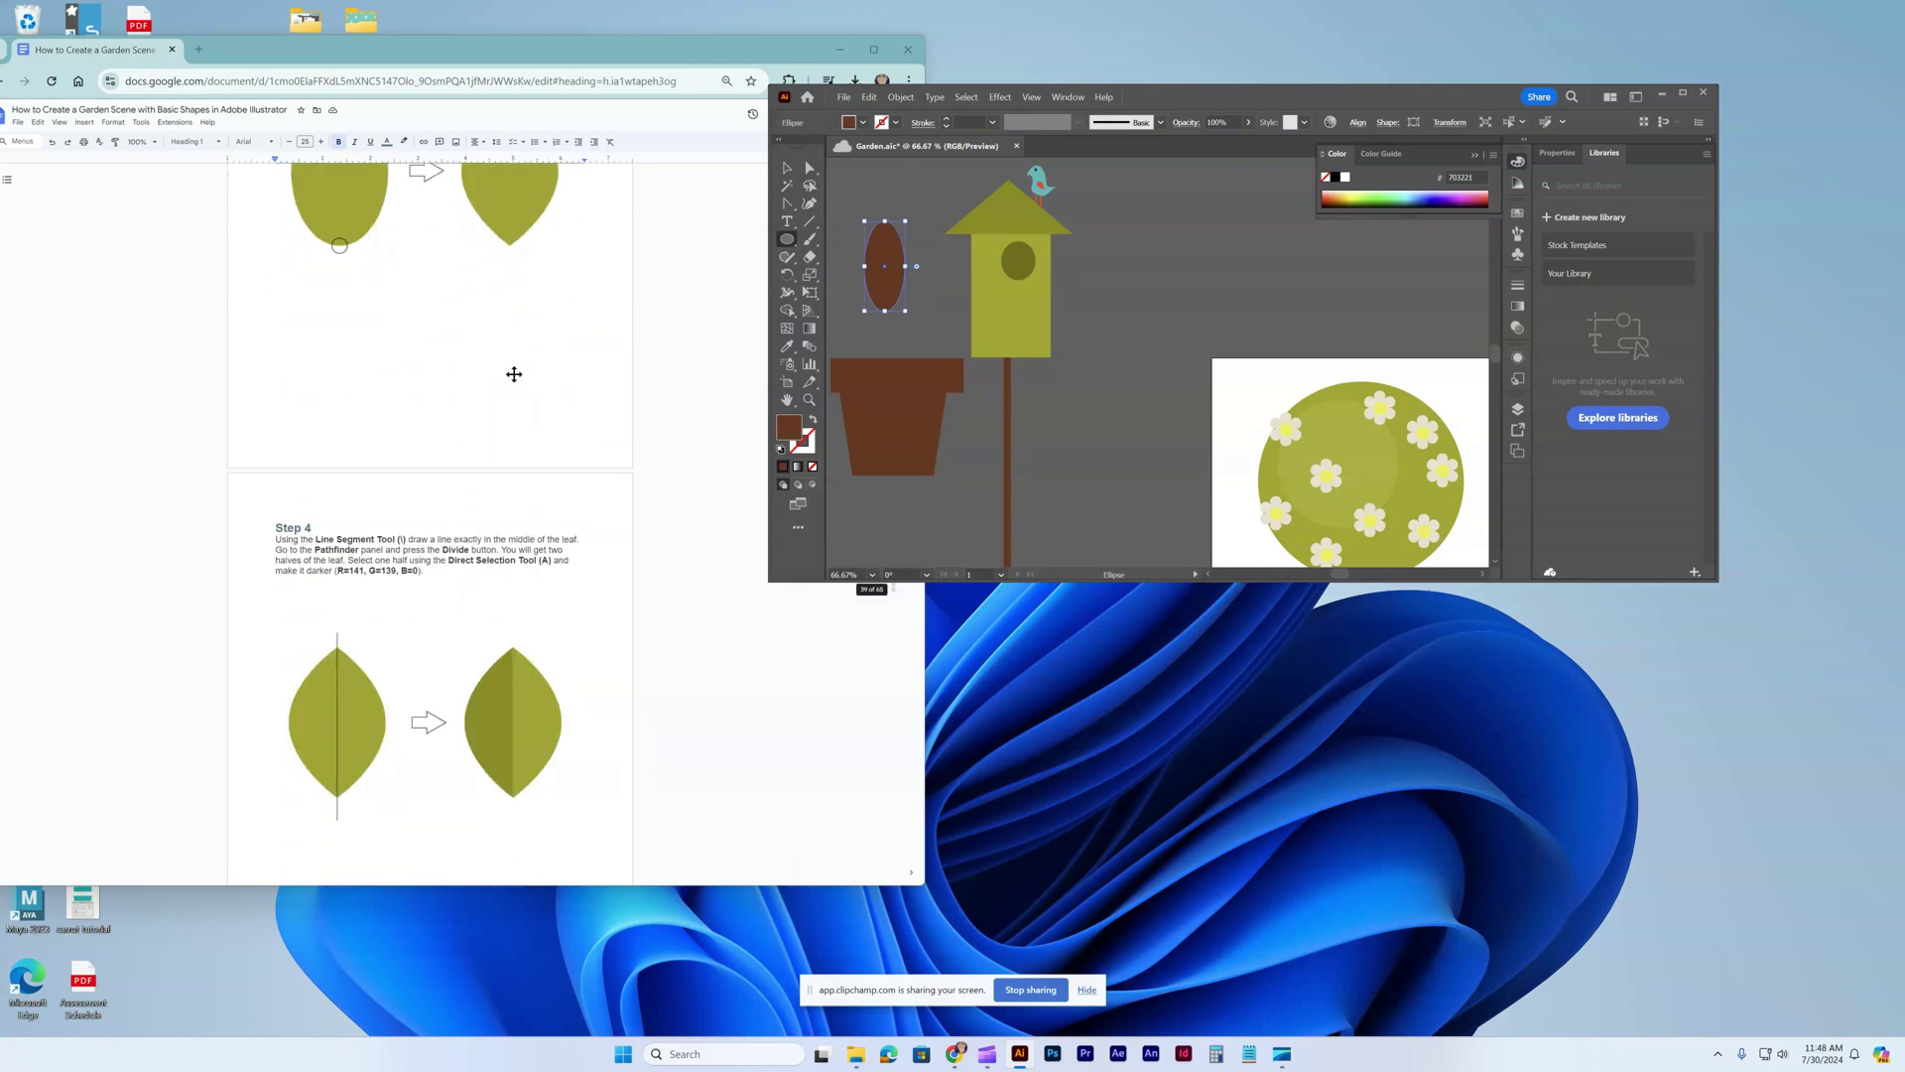
{"action": "scroll", "coordinate": [515, 374], "scroll_direction": "up", "scroll_amount": 3}
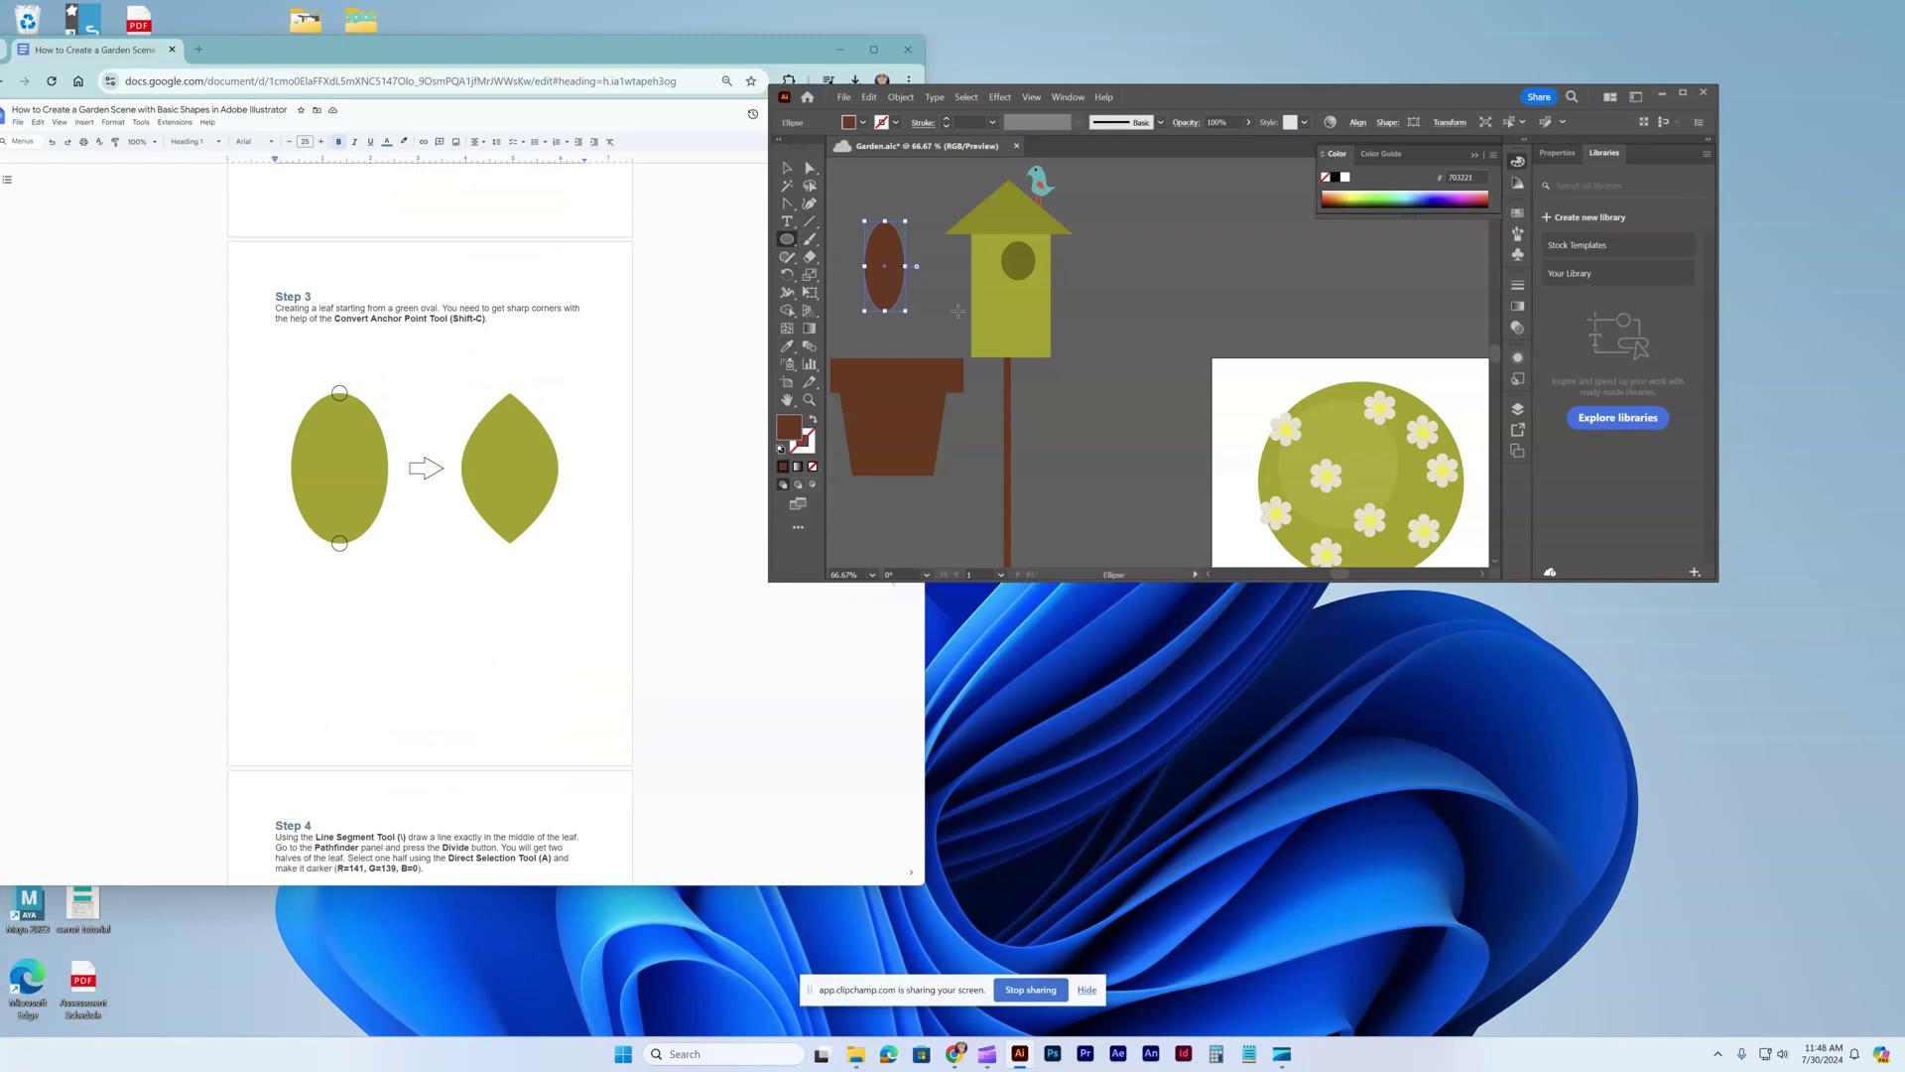
Fill the oval with the leaf green sampled from the tutorial image using the Eyedropper.
{"action": "left_click", "coordinate": [787, 345]}
{"action": "scroll", "coordinate": [367, 609], "scroll_direction": "down", "scroll_amount": 4}
{"action": "scroll", "coordinate": [366, 608], "scroll_direction": "up", "scroll_amount": 2}
{"action": "scroll", "coordinate": [367, 606], "scroll_direction": "up", "scroll_amount": 1}
{"action": "left_click", "coordinate": [1385, 464]}
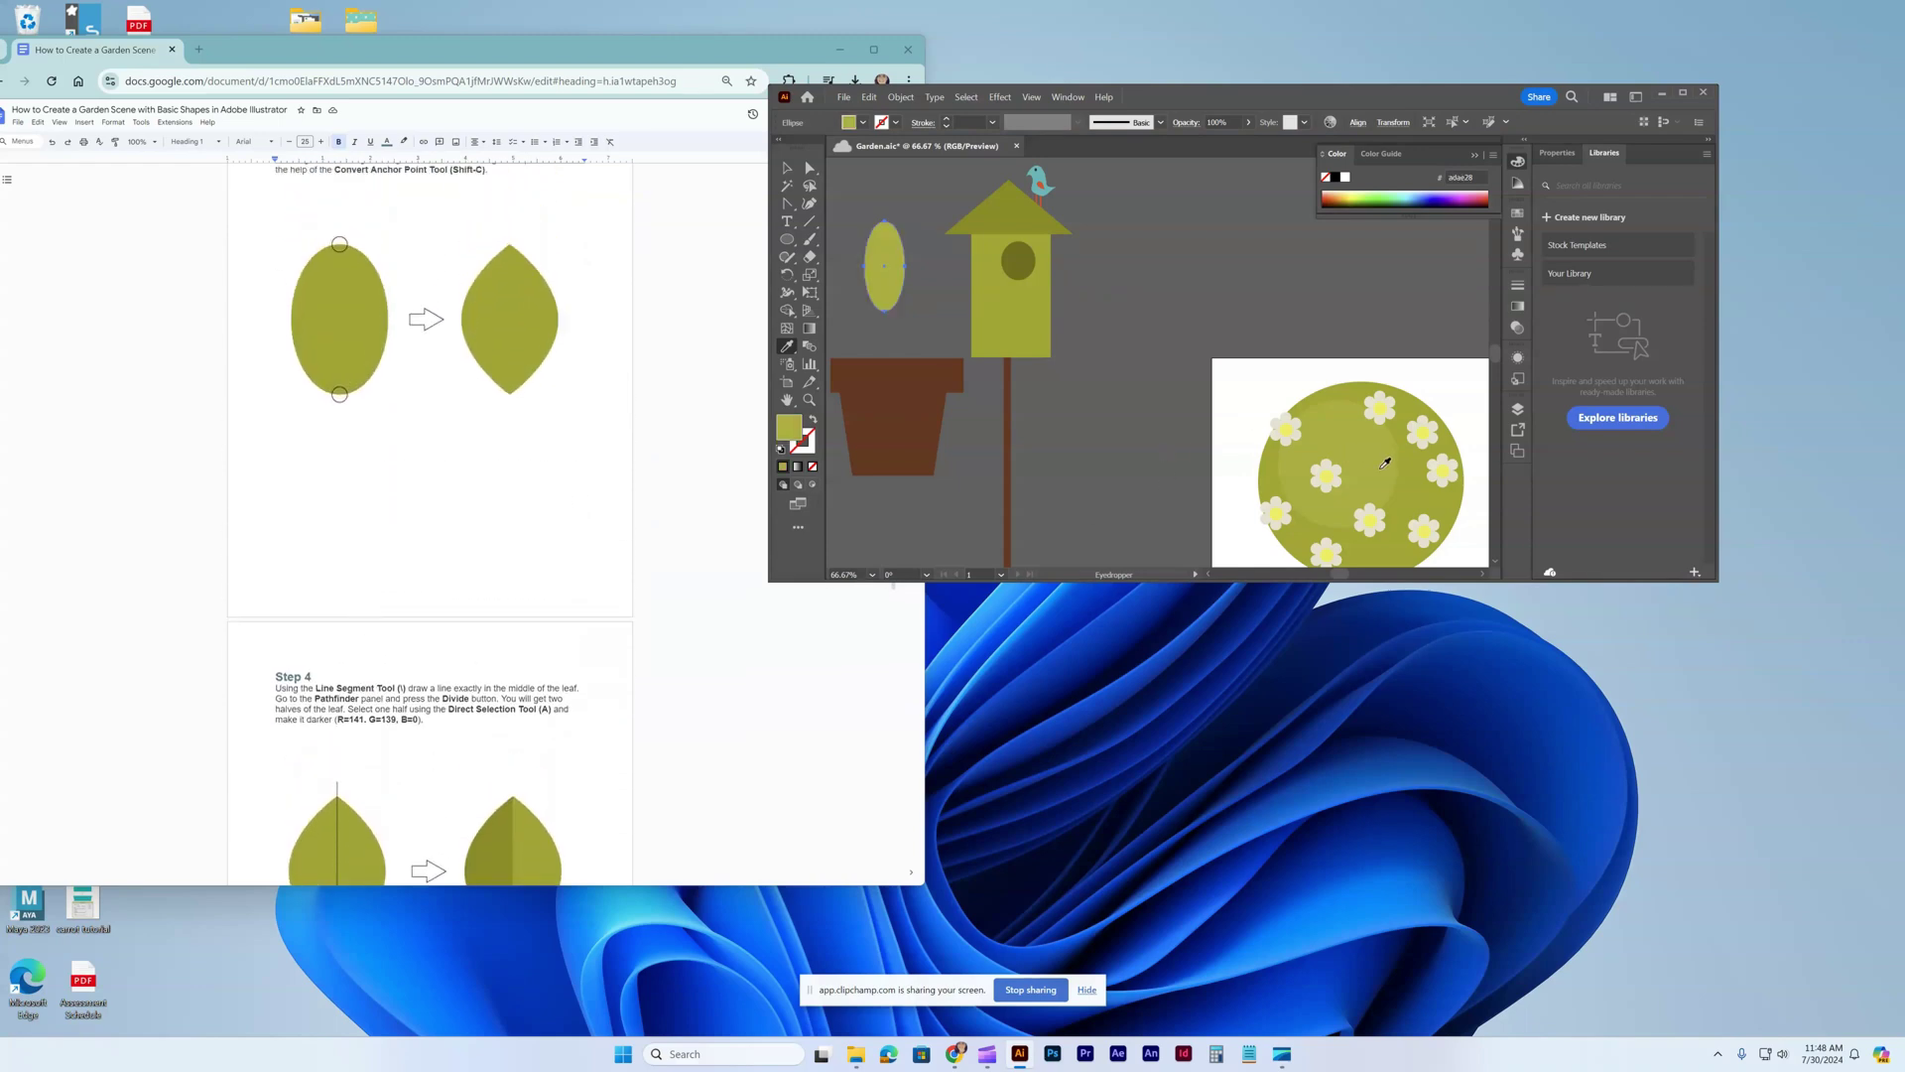
{"action": "scroll", "coordinate": [433, 468], "scroll_direction": "up", "scroll_amount": 3}
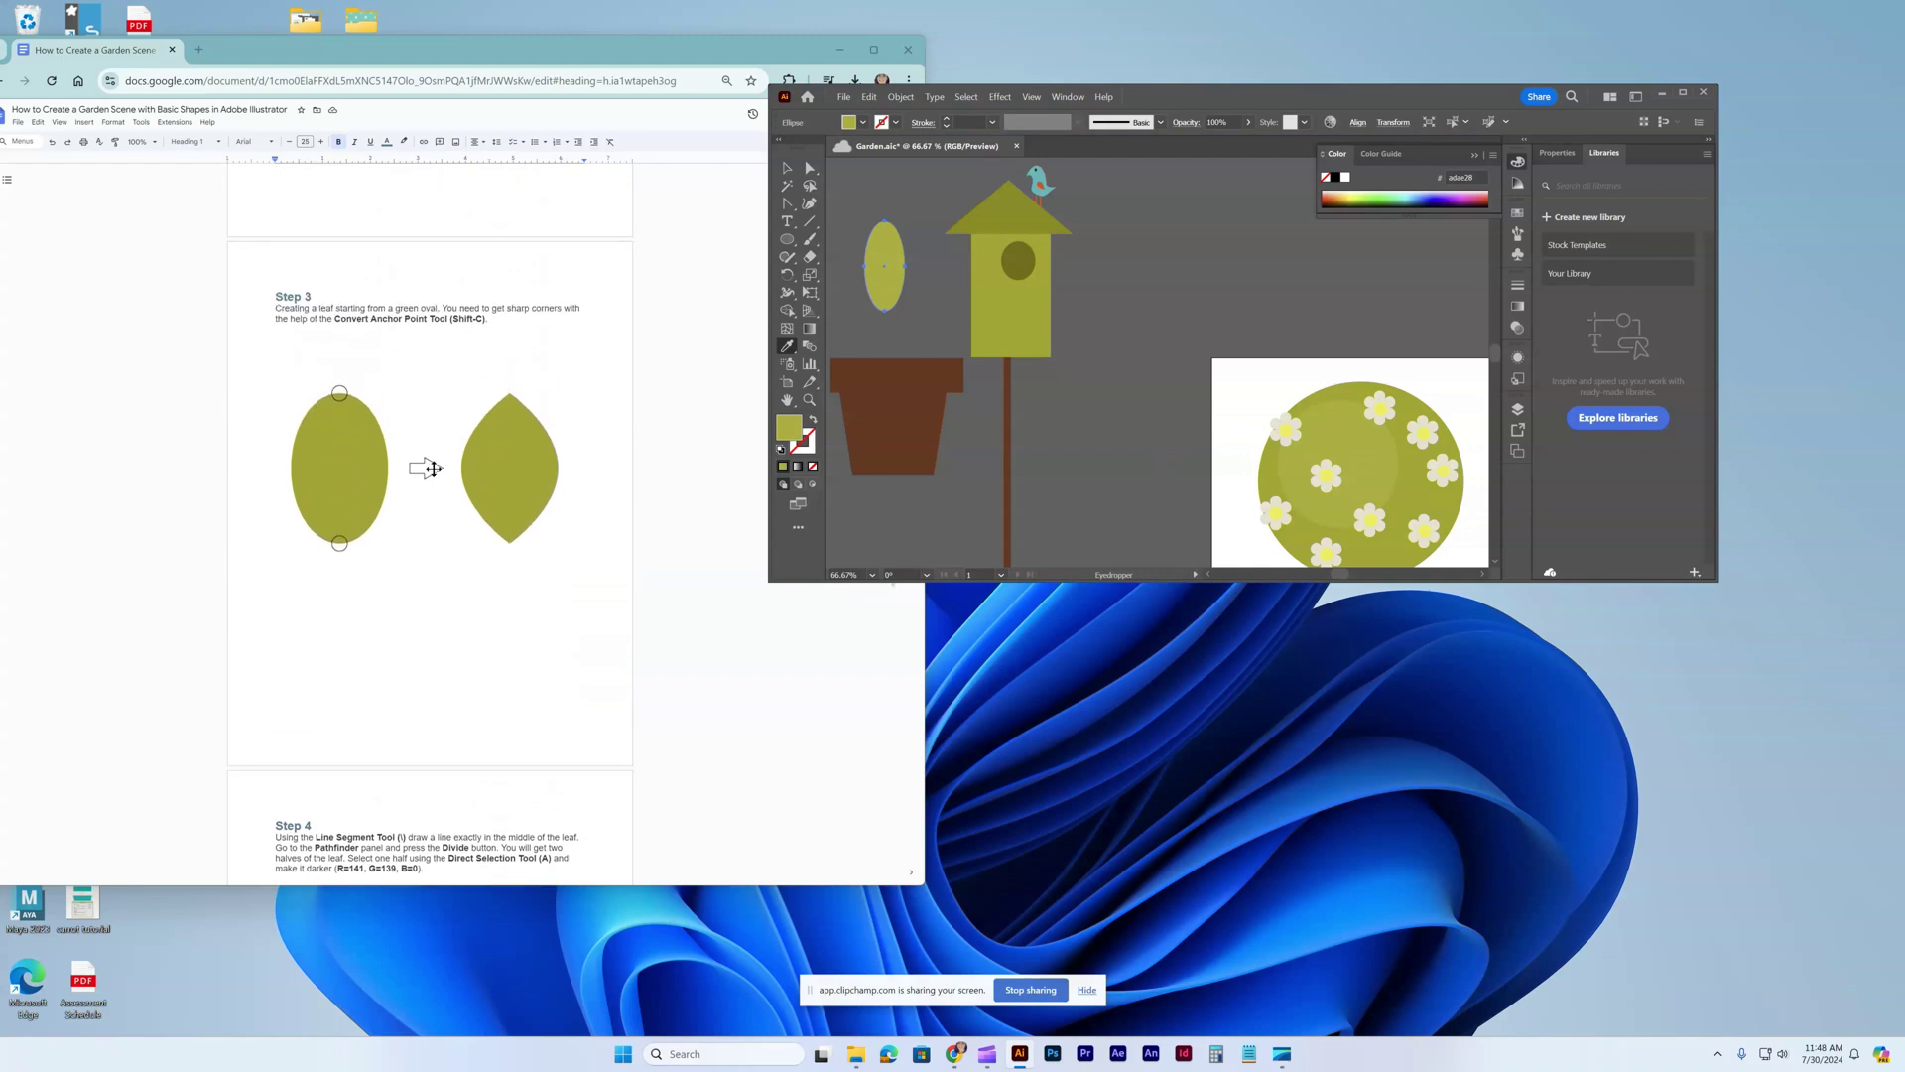
{"action": "scroll", "coordinate": [433, 469], "scroll_direction": "up", "scroll_amount": 1}
{"action": "scroll", "coordinate": [432, 476], "scroll_direction": "down", "scroll_amount": 1}
{"action": "scroll", "coordinate": [668, 621], "scroll_direction": "down", "scroll_amount": 4}
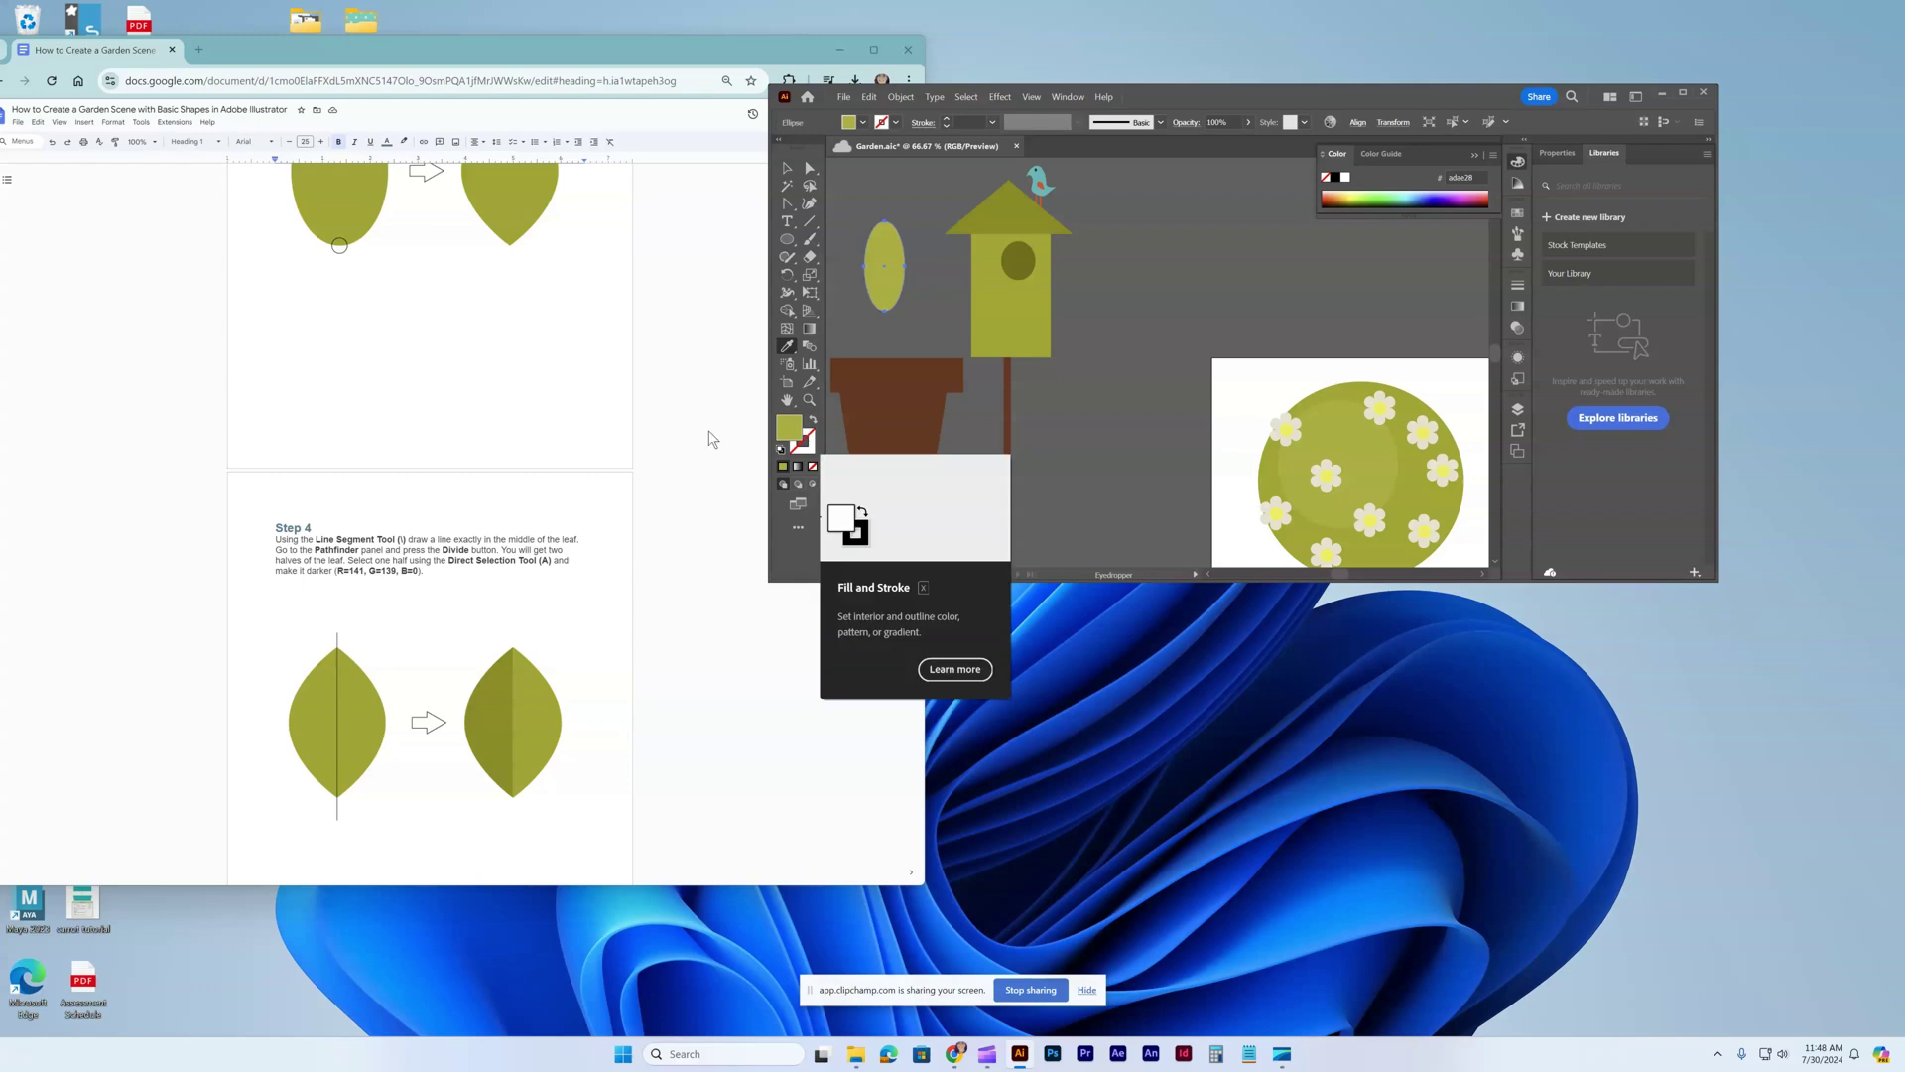
{"action": "scroll", "coordinate": [635, 436], "scroll_direction": "up", "scroll_amount": 1}
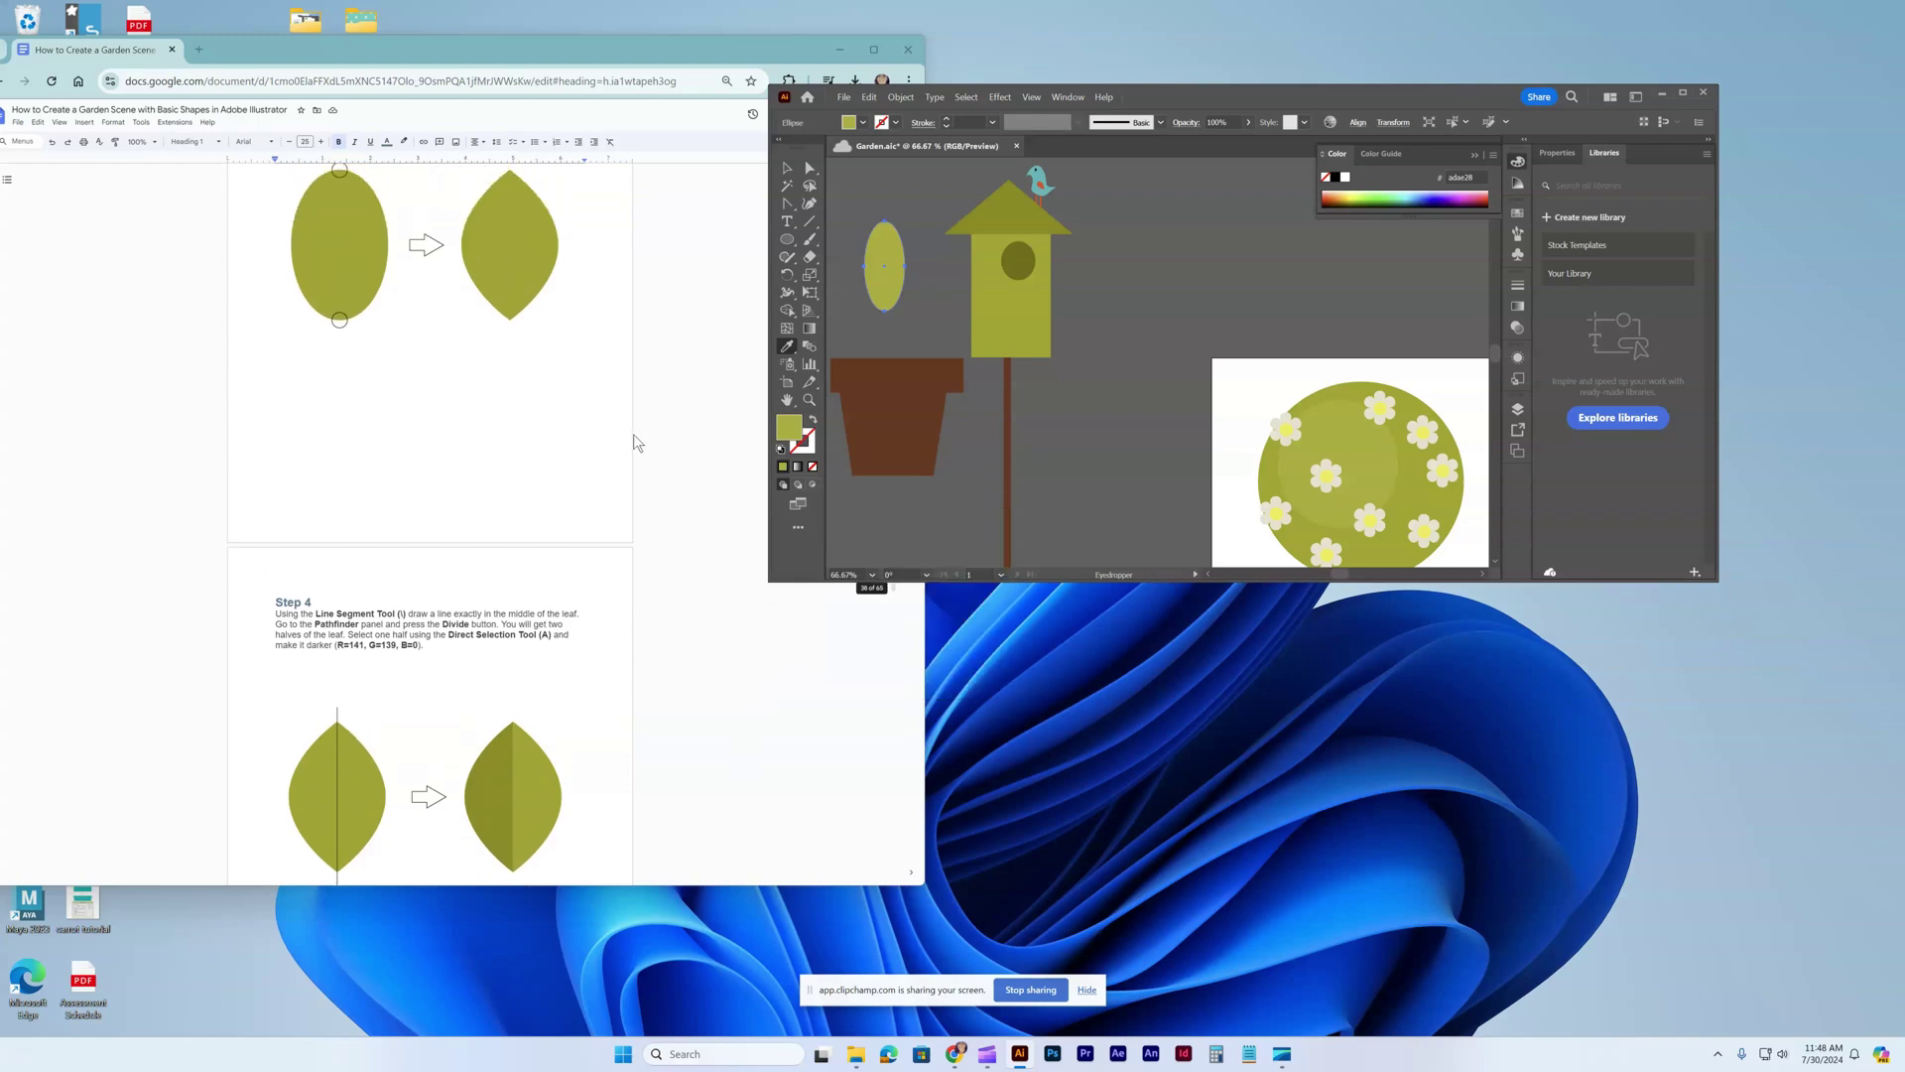
{"action": "scroll", "coordinate": [634, 435], "scroll_direction": "up", "scroll_amount": 3}
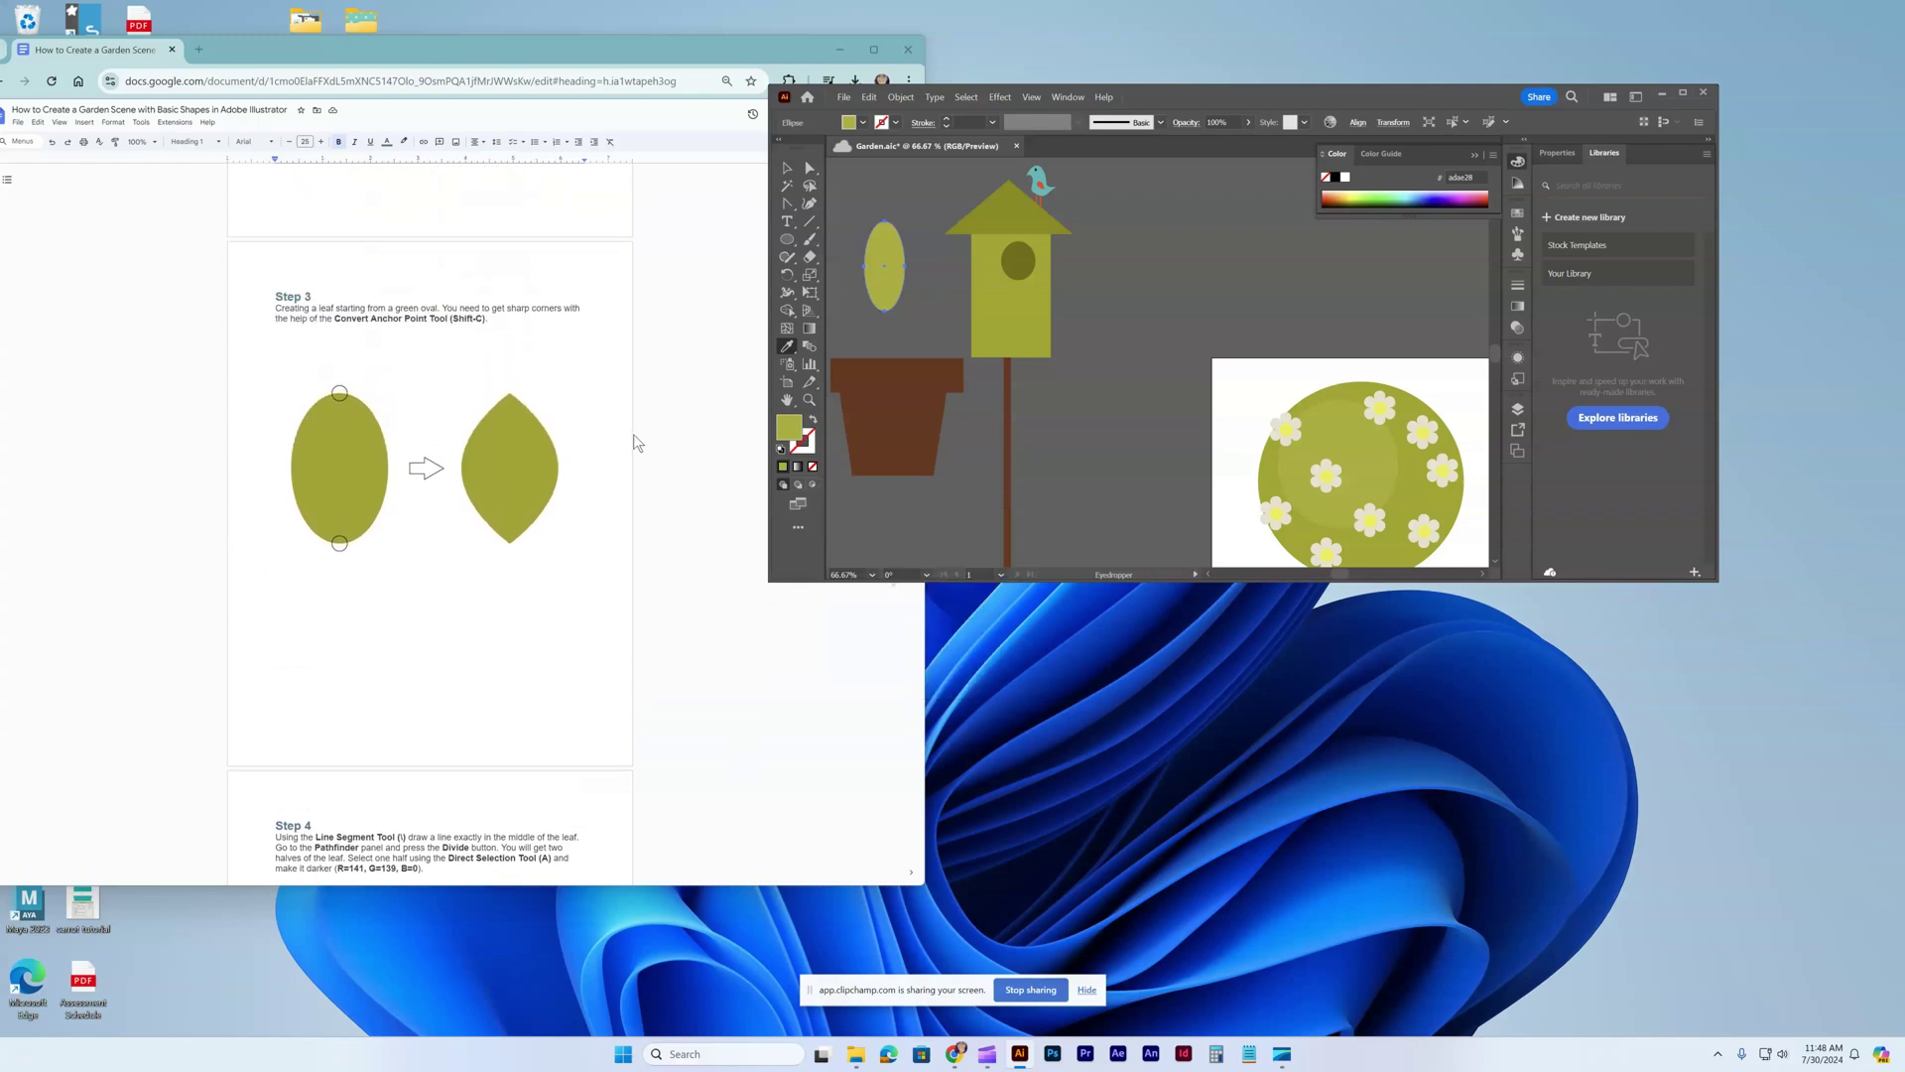
{"action": "scroll", "coordinate": [634, 433], "scroll_direction": "down", "scroll_amount": 1}
{"action": "left_click_drag", "start_coordinate": [992, 265], "coordinate": [496, 382]}
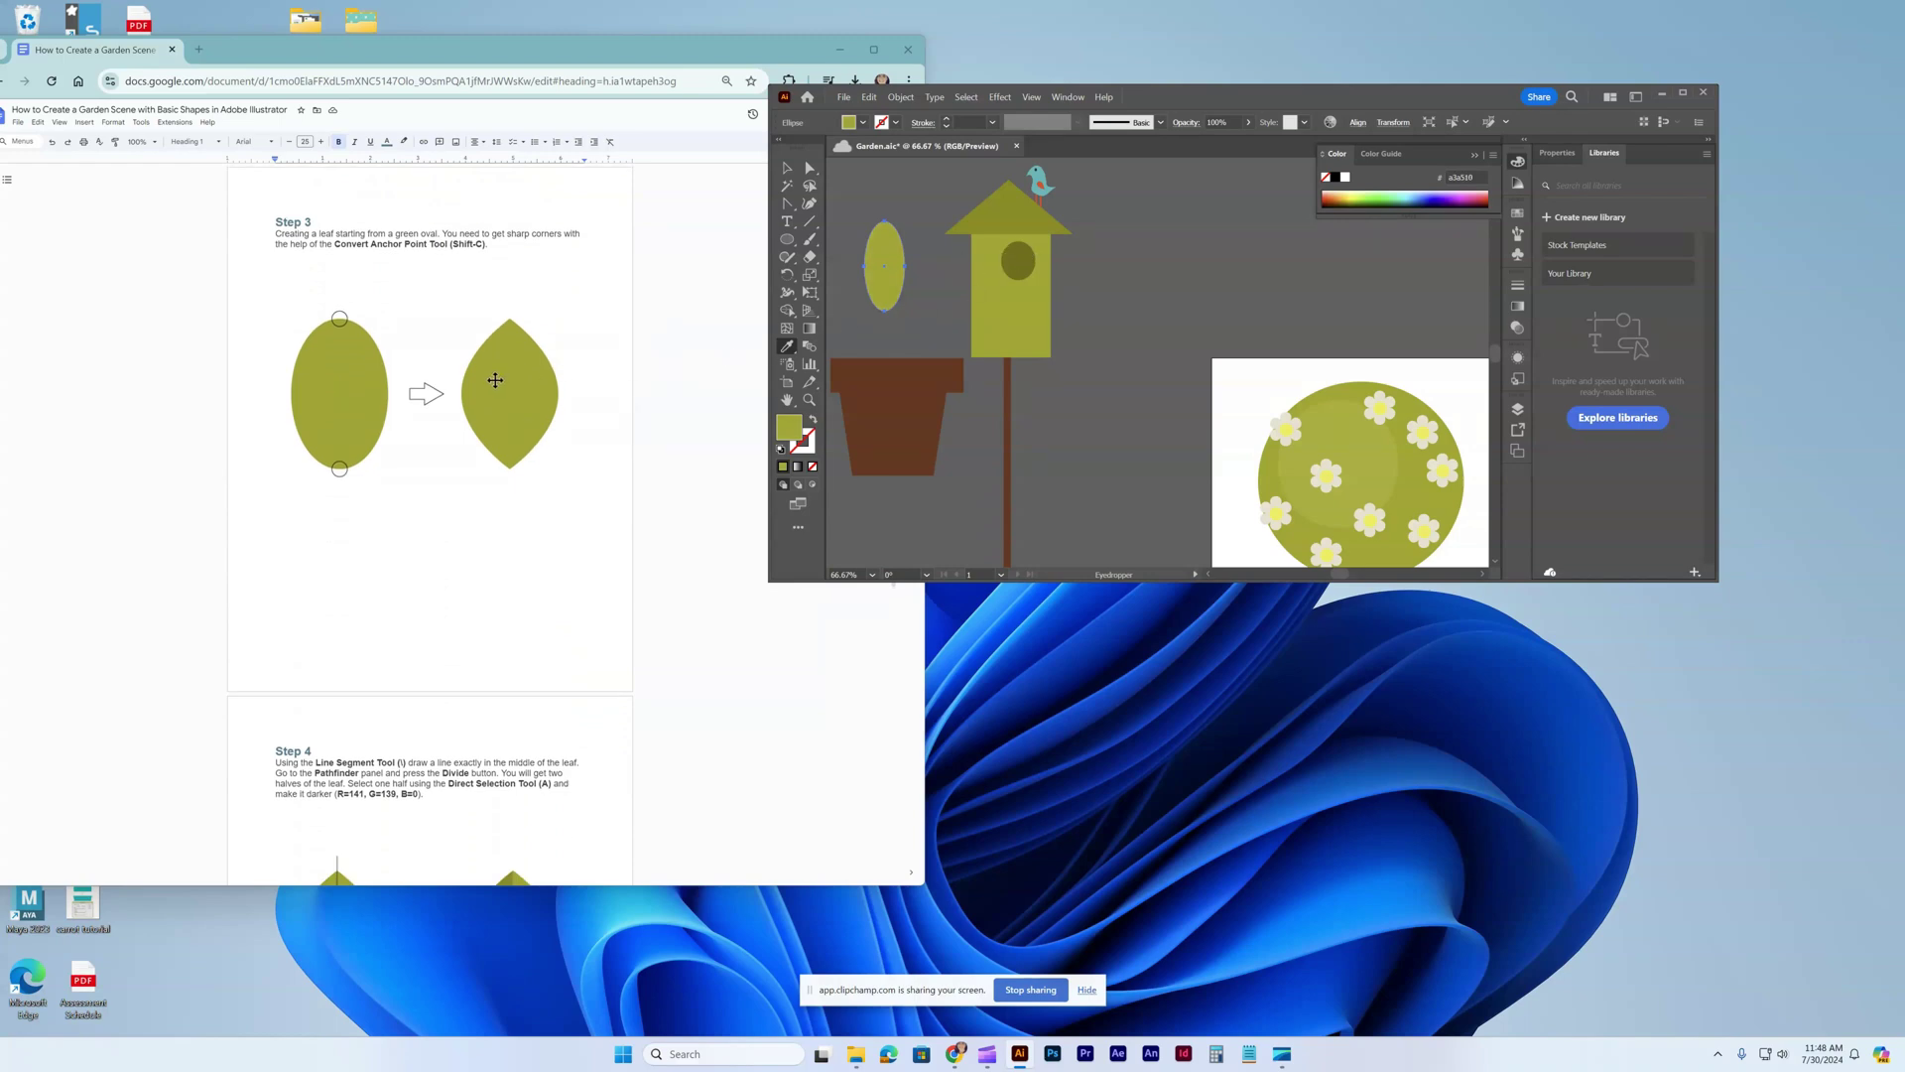
{"action": "scroll", "coordinate": [497, 380], "scroll_direction": "down", "scroll_amount": 4}
{"action": "scroll", "coordinate": [501, 378], "scroll_direction": "down", "scroll_amount": 1}
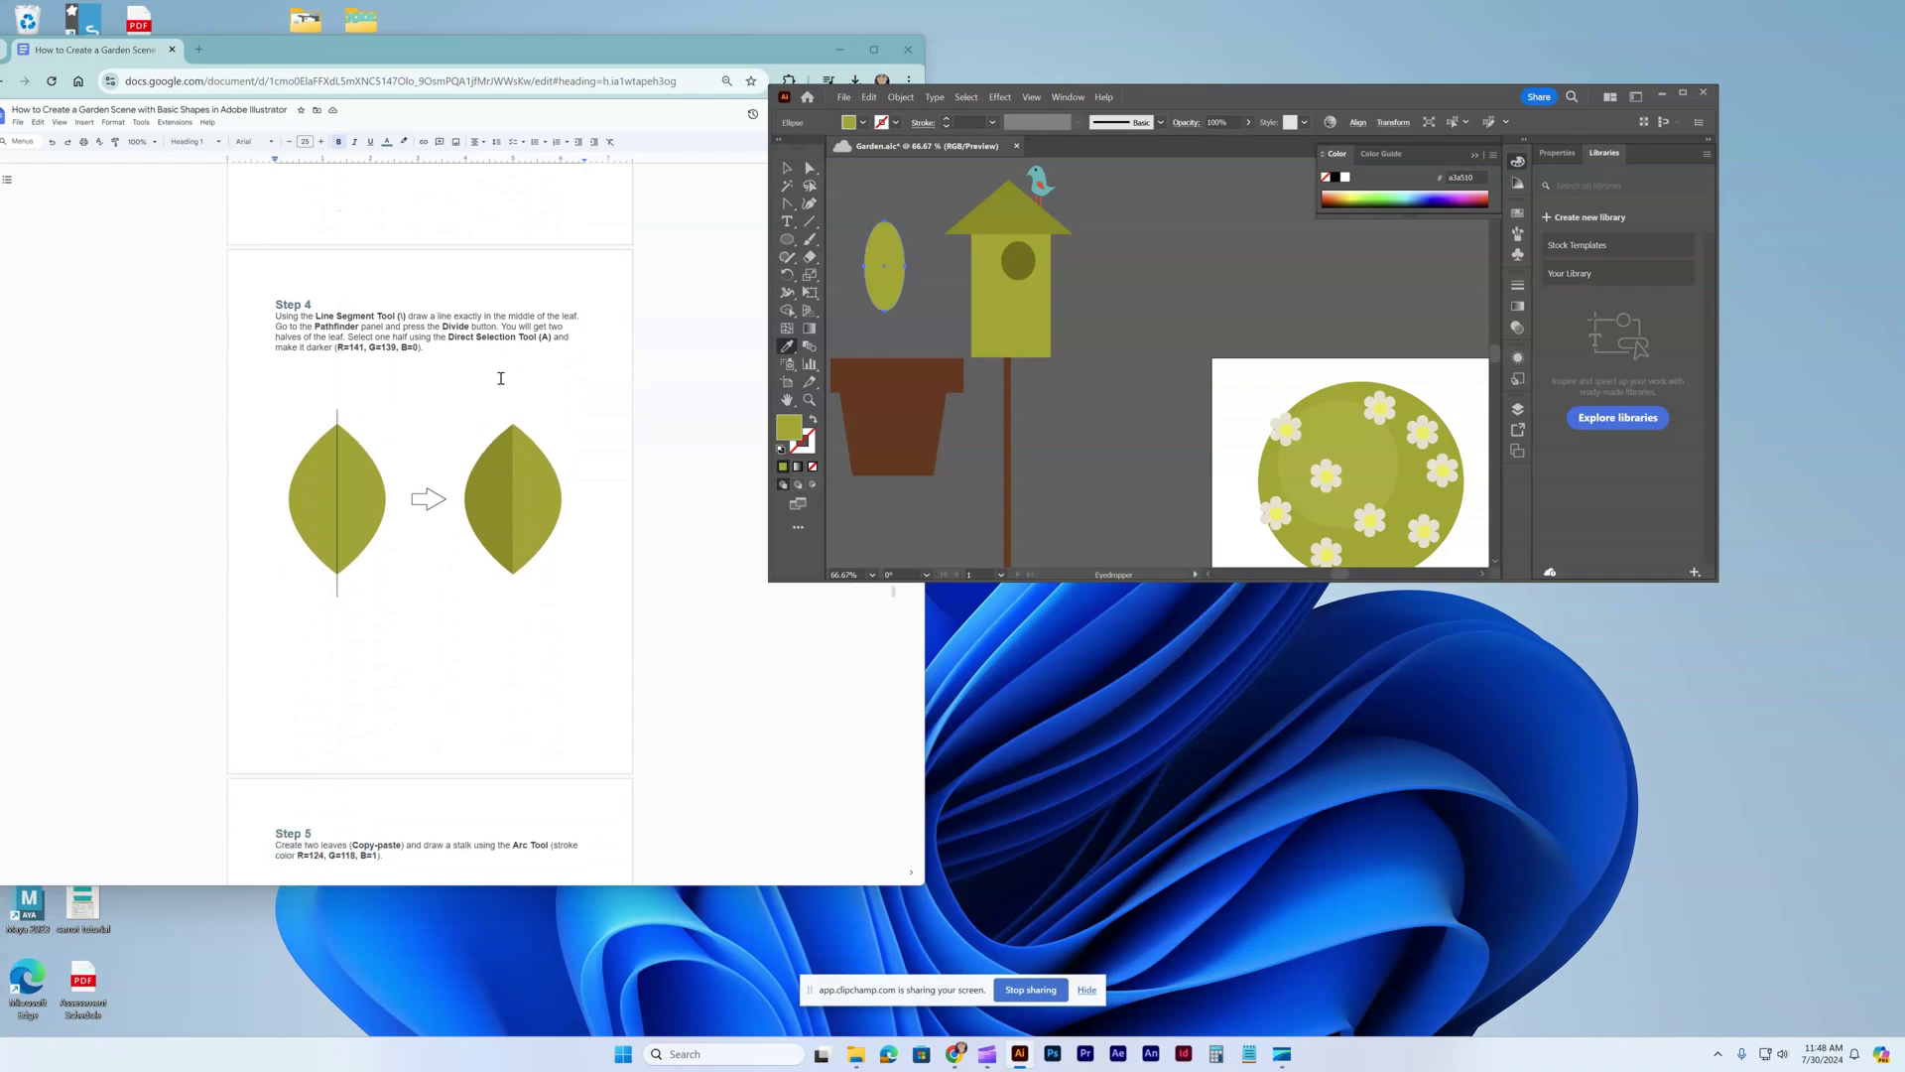
{"action": "scroll", "coordinate": [501, 378], "scroll_direction": "down", "scroll_amount": 1}
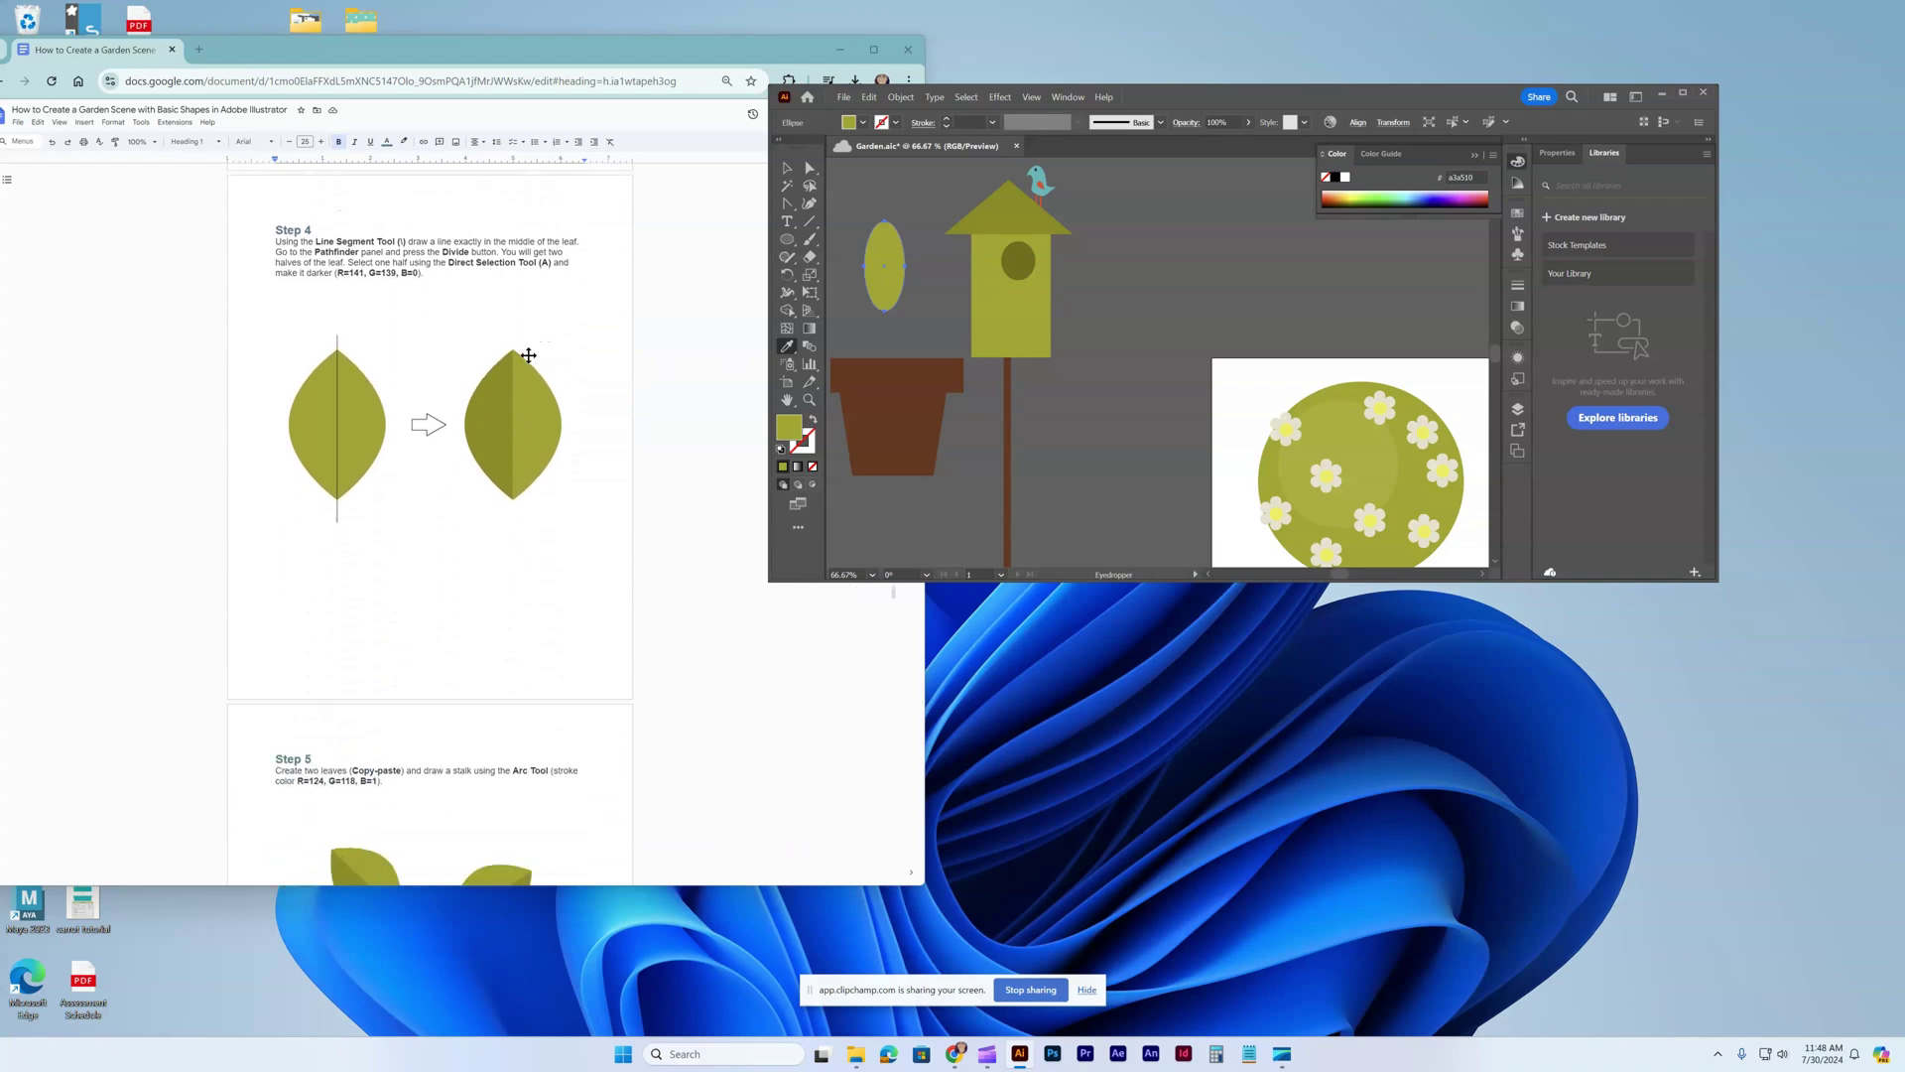
Draw a straight vertical line down through the oval.
{"action": "left_click", "coordinate": [811, 222]}
{"action": "left_click_drag", "start_coordinate": [884, 196], "coordinate": [891, 263]}
{"action": "scroll", "coordinate": [668, 302], "scroll_direction": "up", "scroll_amount": 4}
{"action": "scroll", "coordinate": [668, 302], "scroll_direction": "up", "scroll_amount": 3}
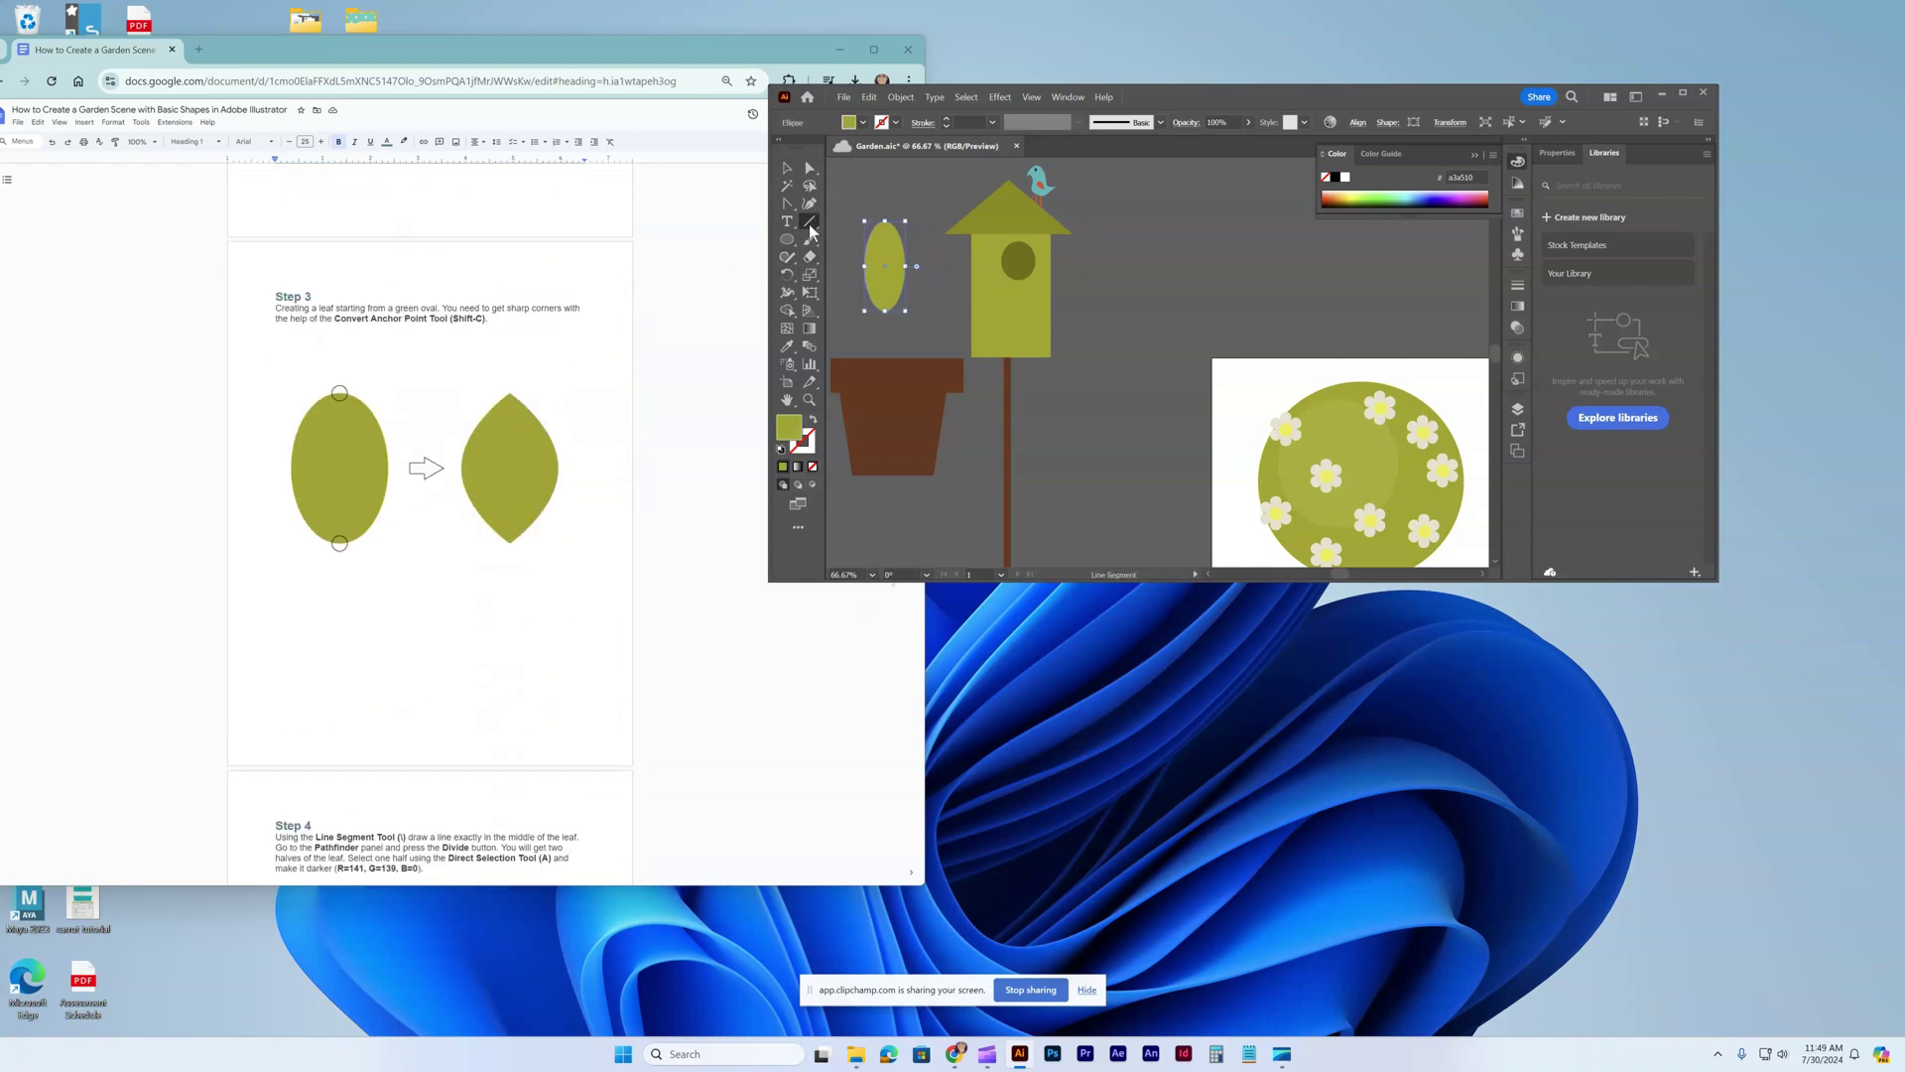
Convert the oval's top and bottom anchor points into sharp corners to form a pointed leaf.
{"action": "key", "text": "shift+c"}
{"action": "left_click", "coordinate": [885, 223]}
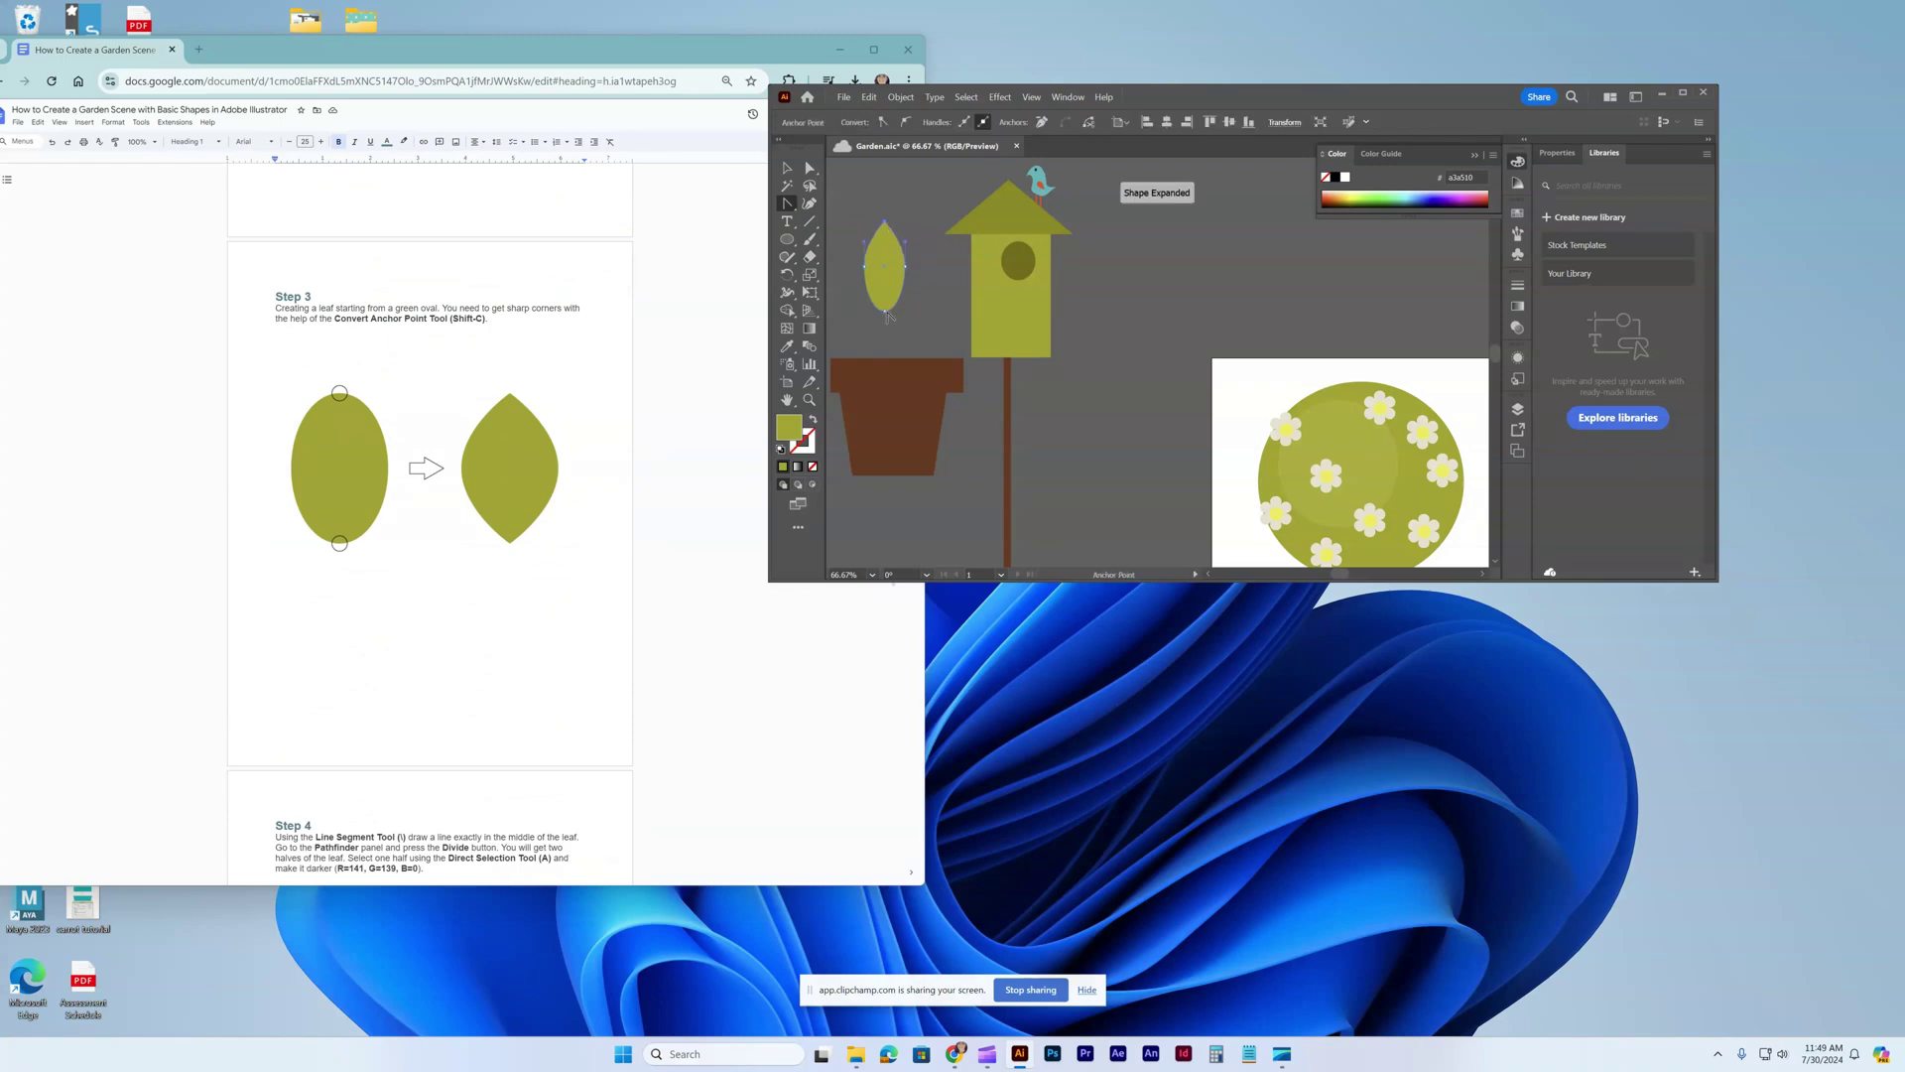
{"action": "left_click", "coordinate": [884, 311]}
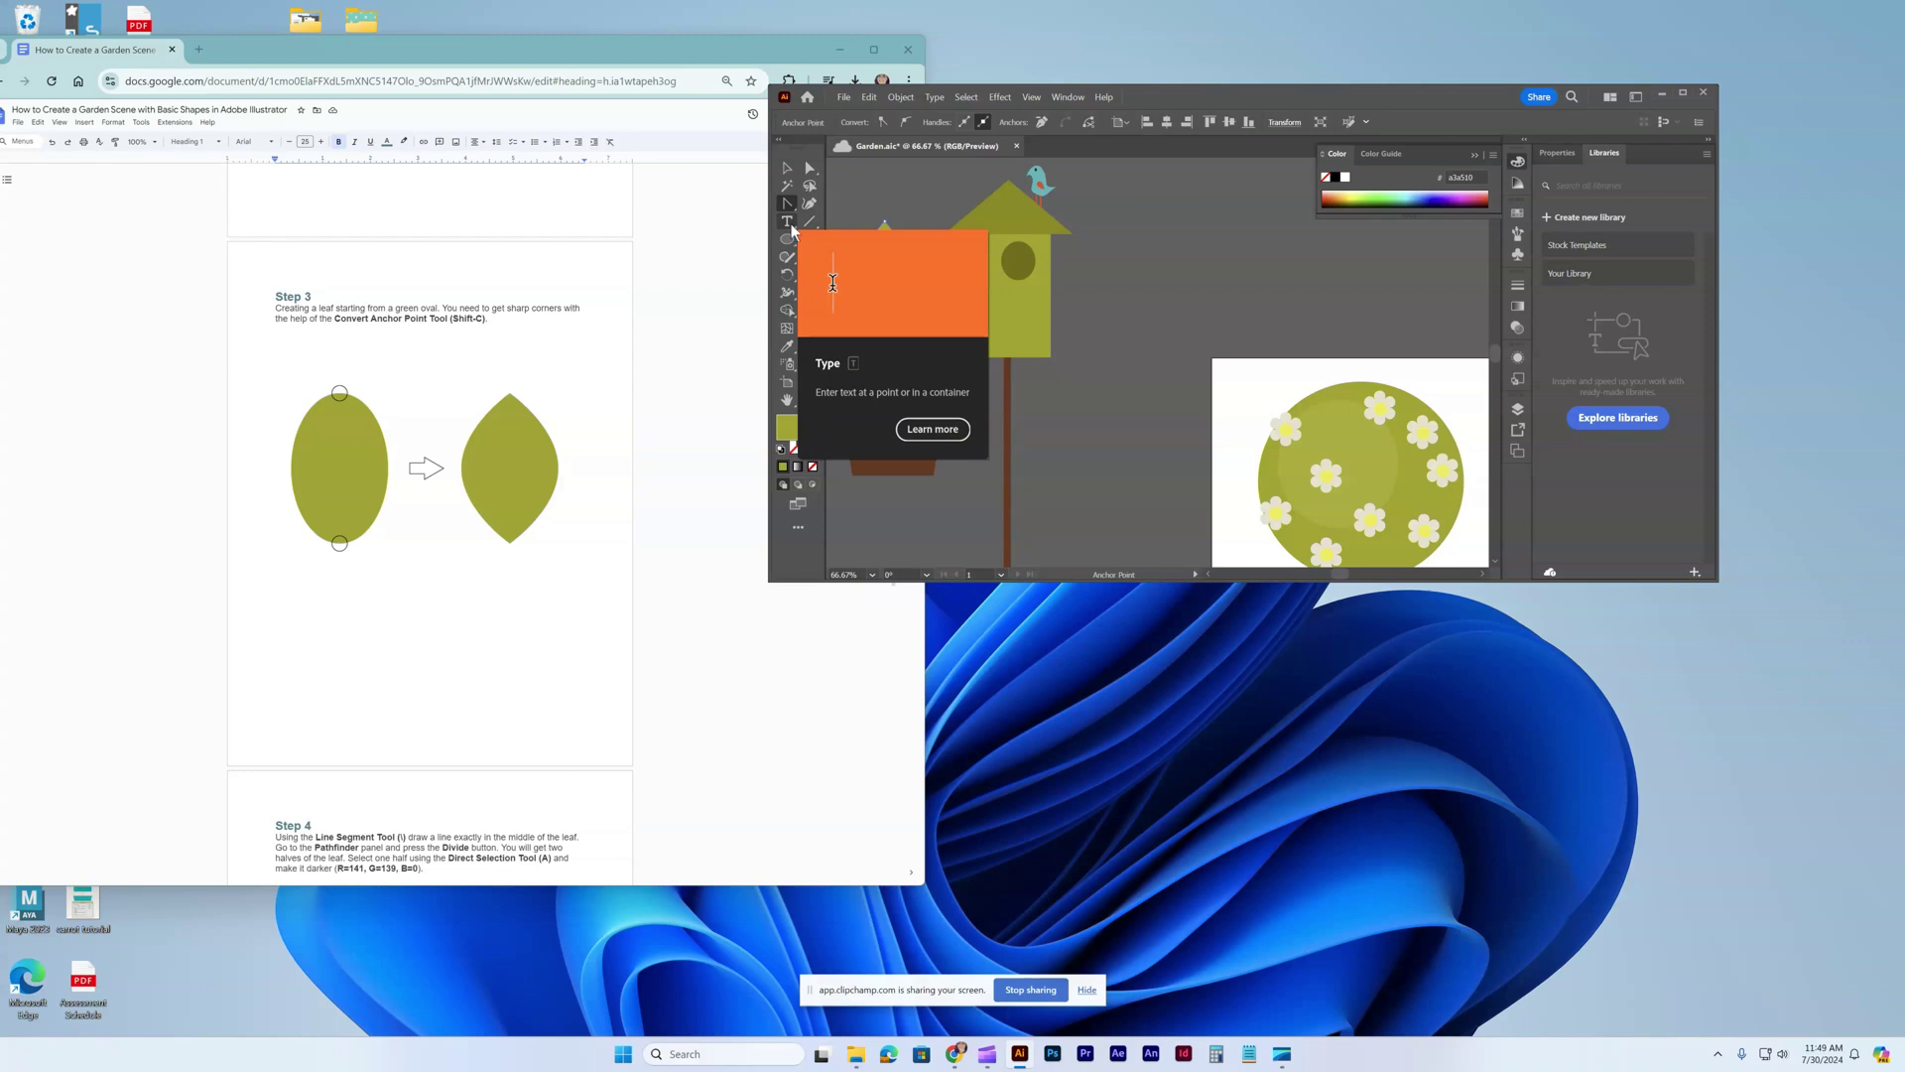
Draw a straight line down the middle of the leaf.
{"action": "key", "text": "backslash"}
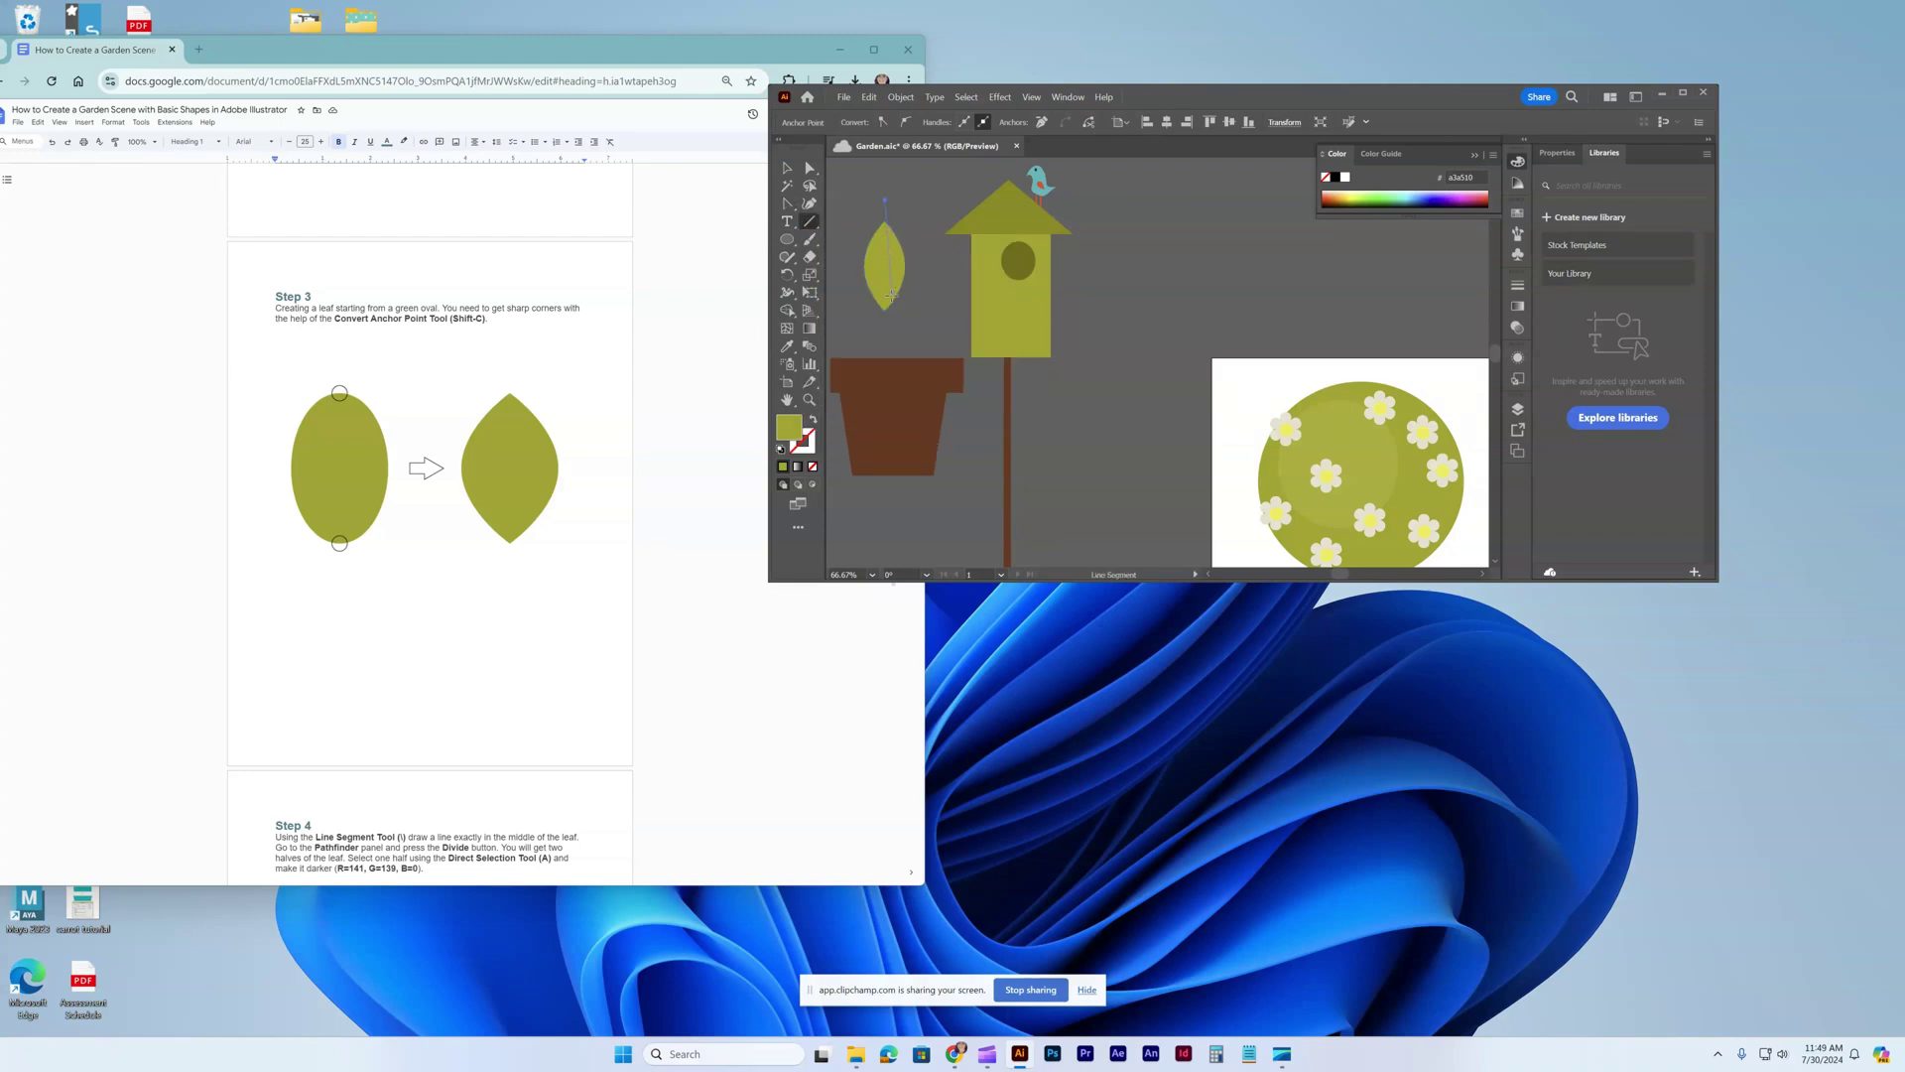
{"action": "left_click_drag", "start_coordinate": [888, 341], "coordinate": [884, 351]}
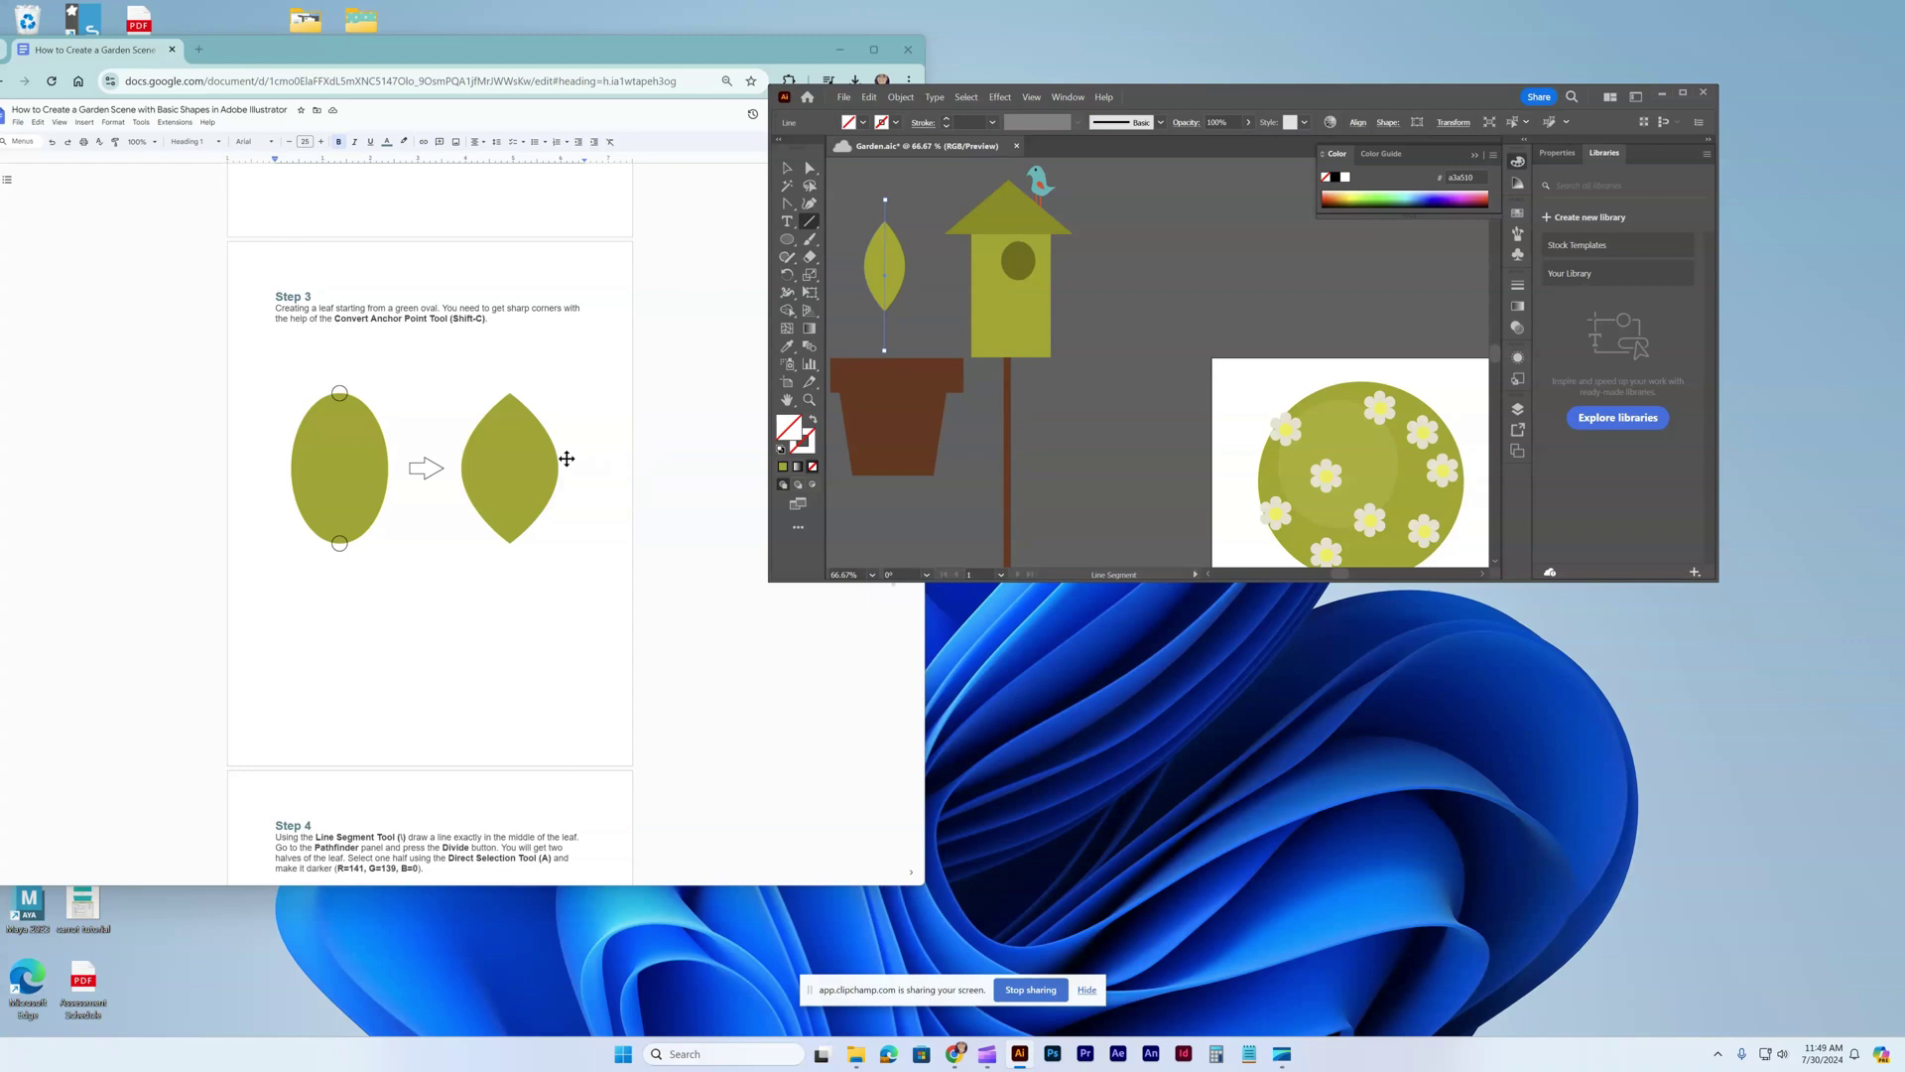
{"action": "scroll", "coordinate": [567, 459], "scroll_direction": "down", "scroll_amount": 3}
Set the fill colour to near-black 050100 in the Color Picker.
{"action": "double_click", "coordinate": [786, 425]}
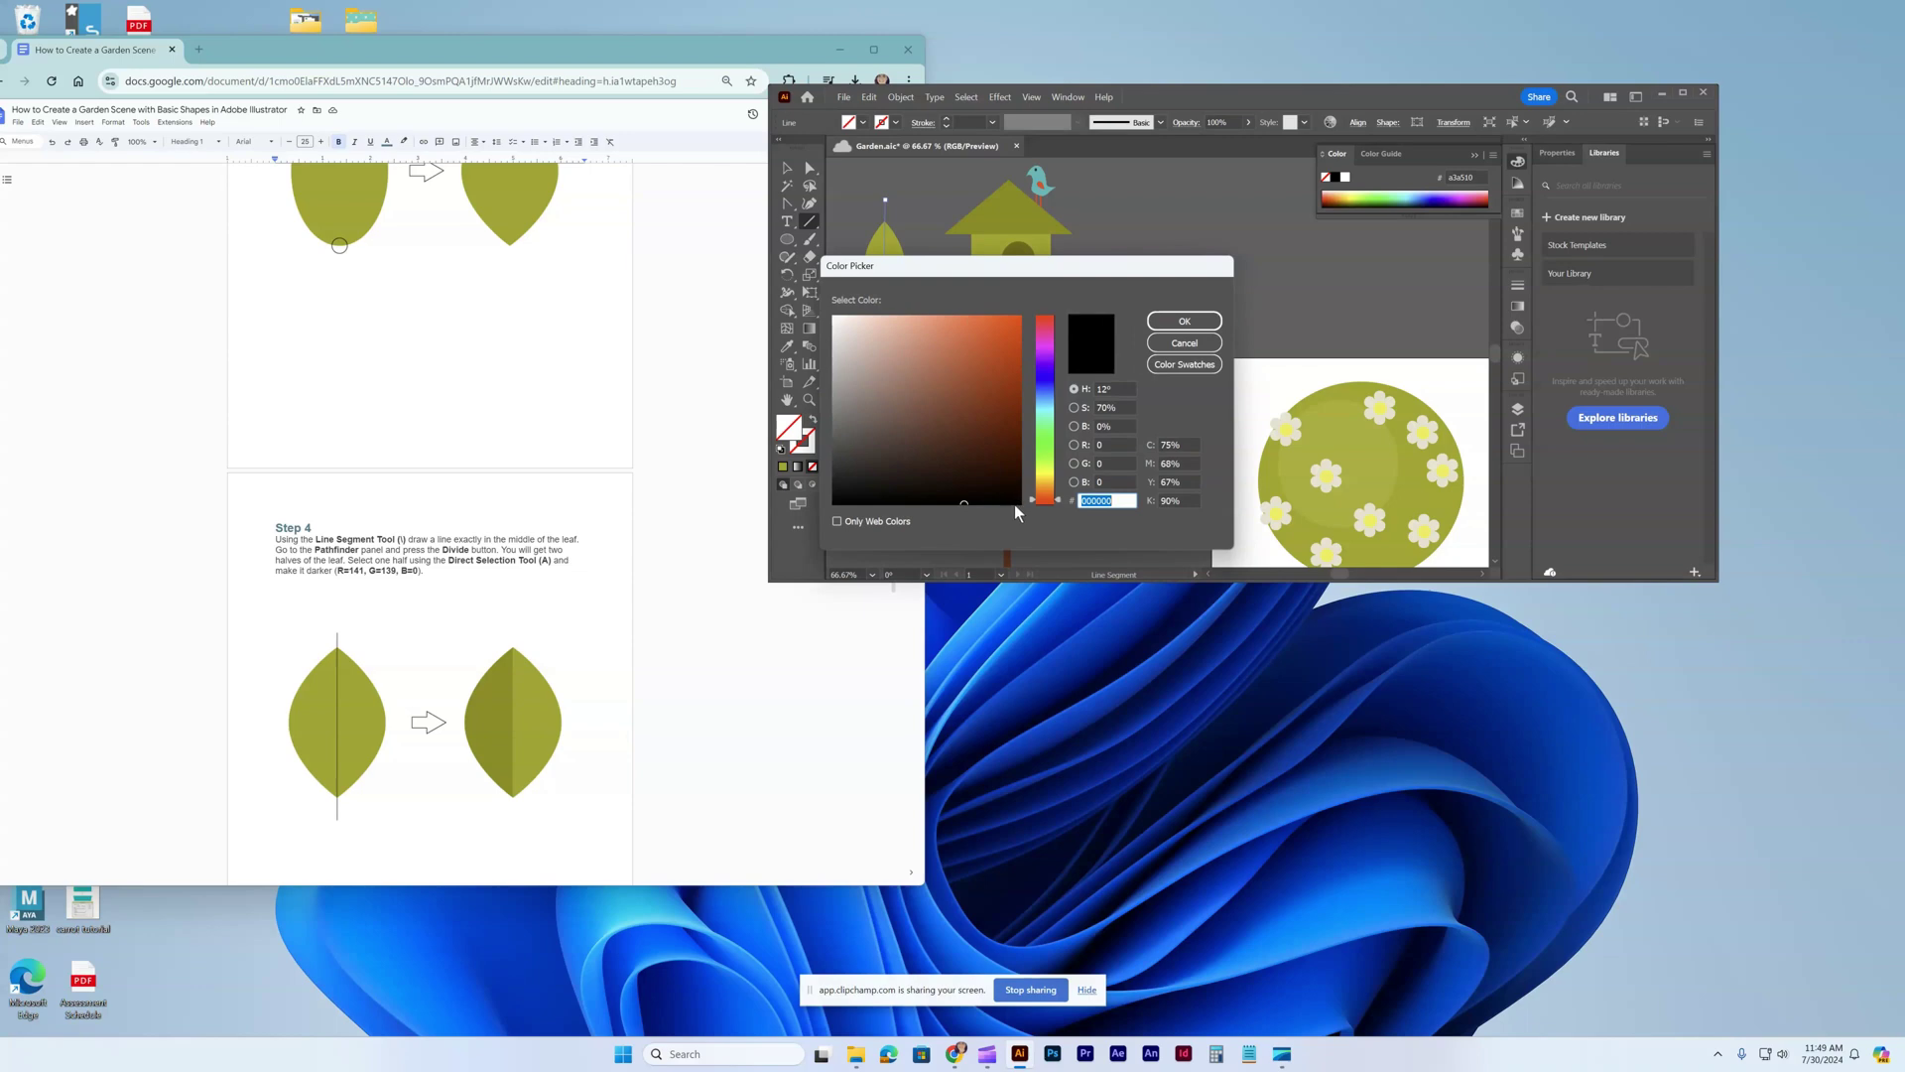
{"action": "left_click", "coordinate": [1019, 500]}
{"action": "left_click", "coordinate": [1181, 322]}
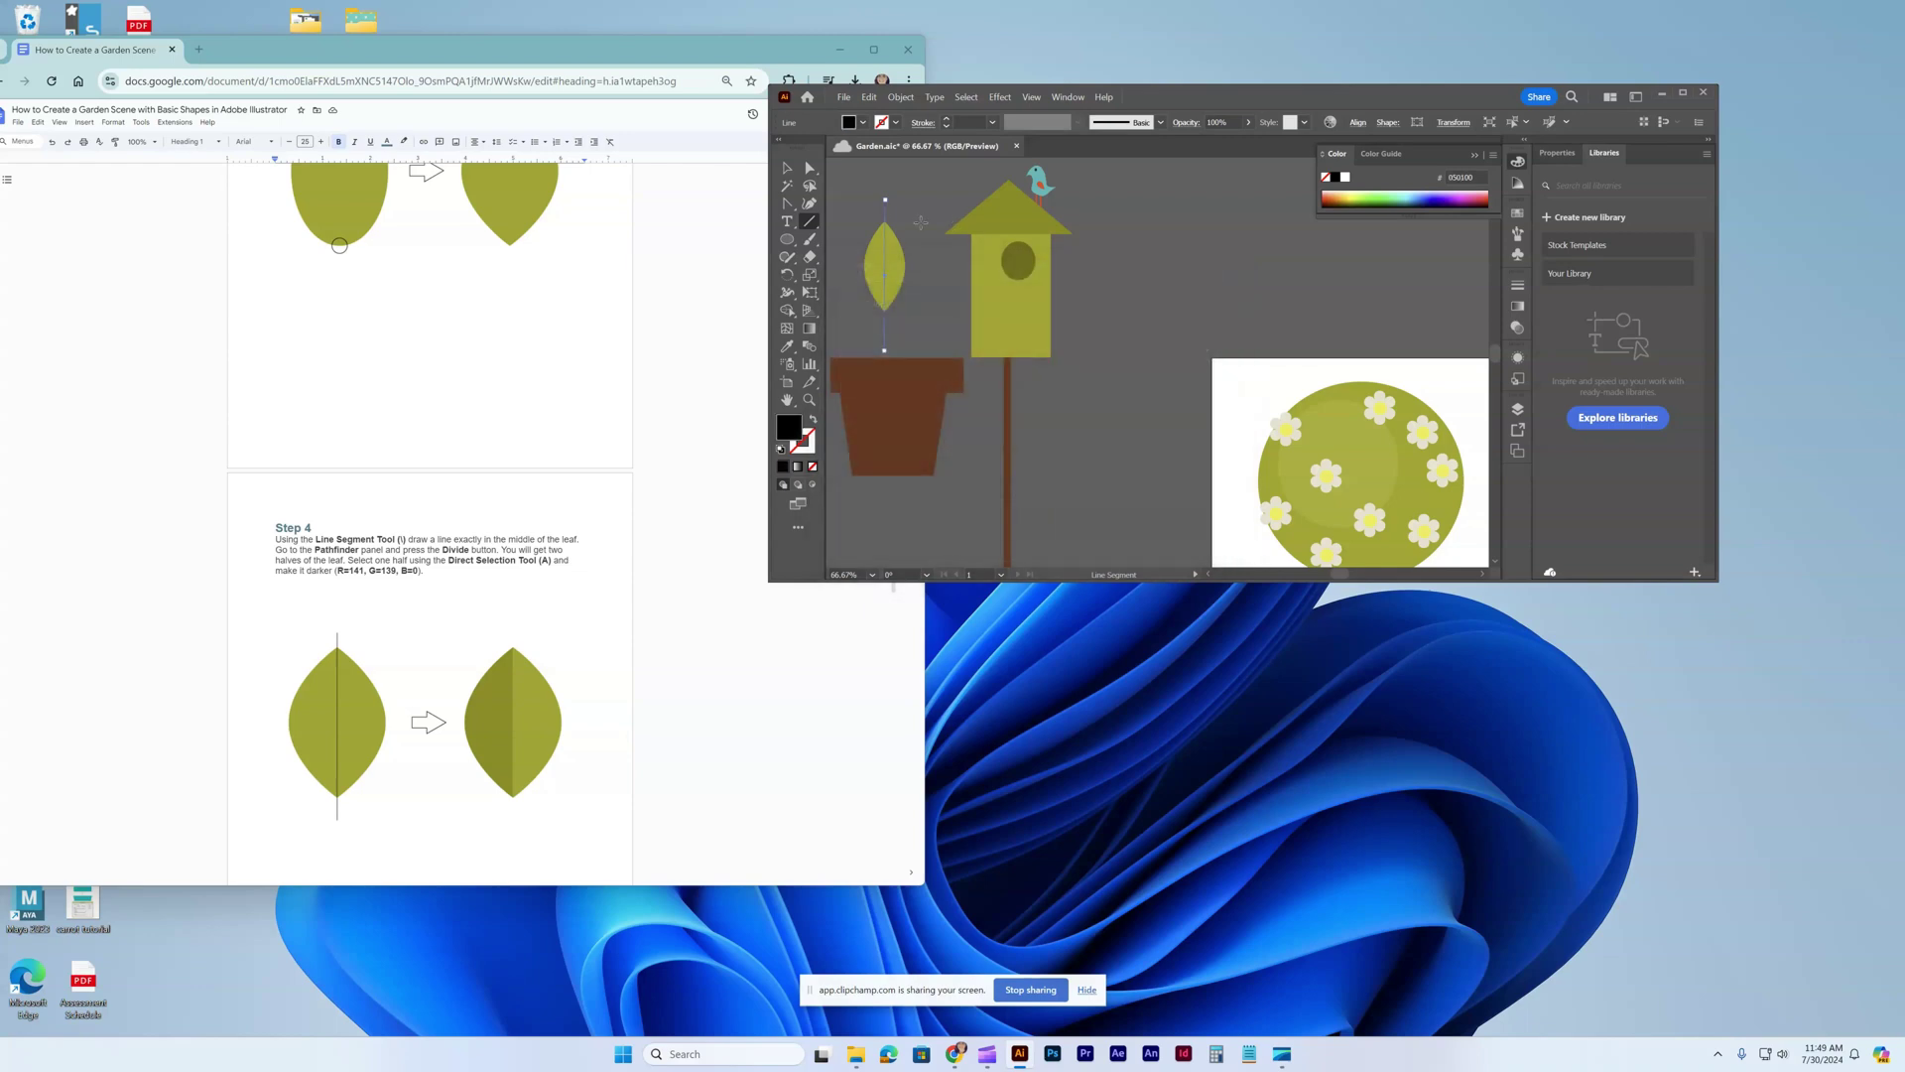
{"action": "scroll", "coordinate": [596, 514], "scroll_direction": "down", "scroll_amount": 1}
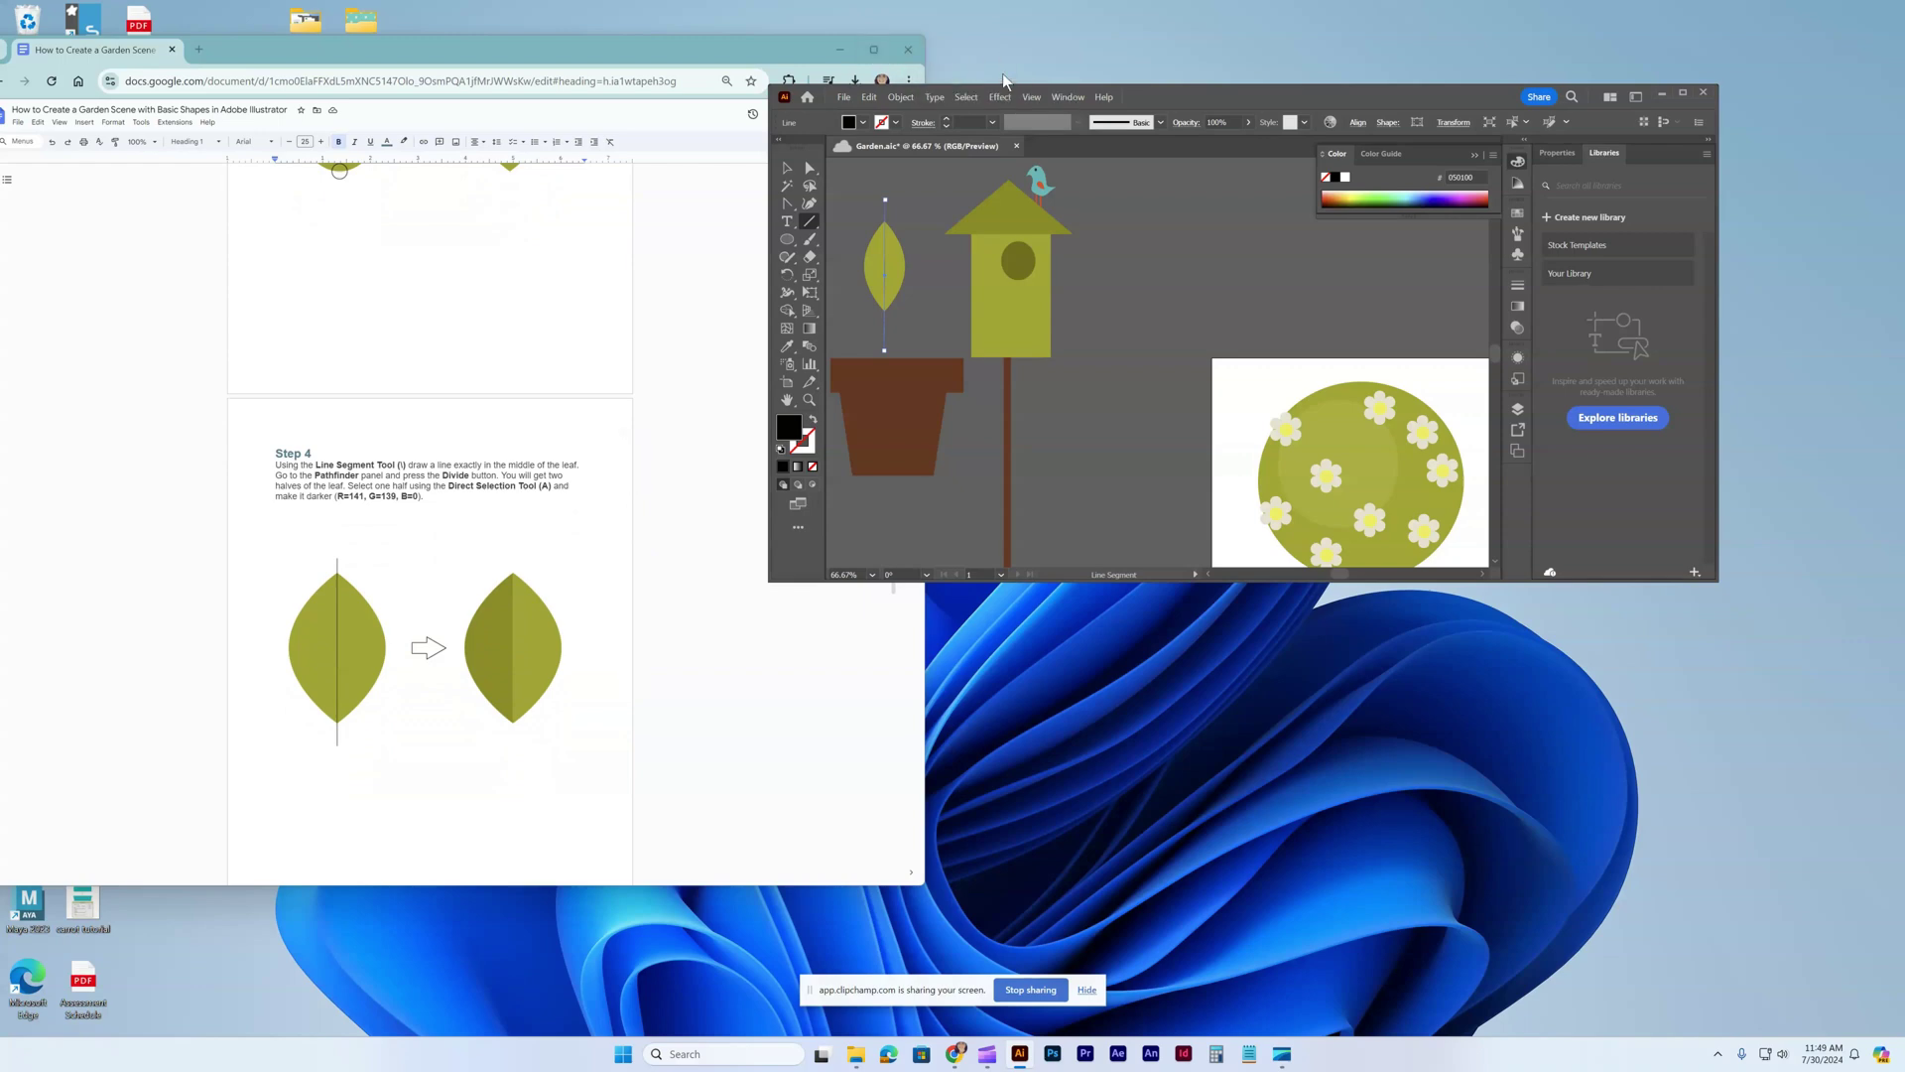
Open the Pathfinder panel and save the garden file with Ctrl+S.
{"action": "left_click", "coordinate": [904, 99]}
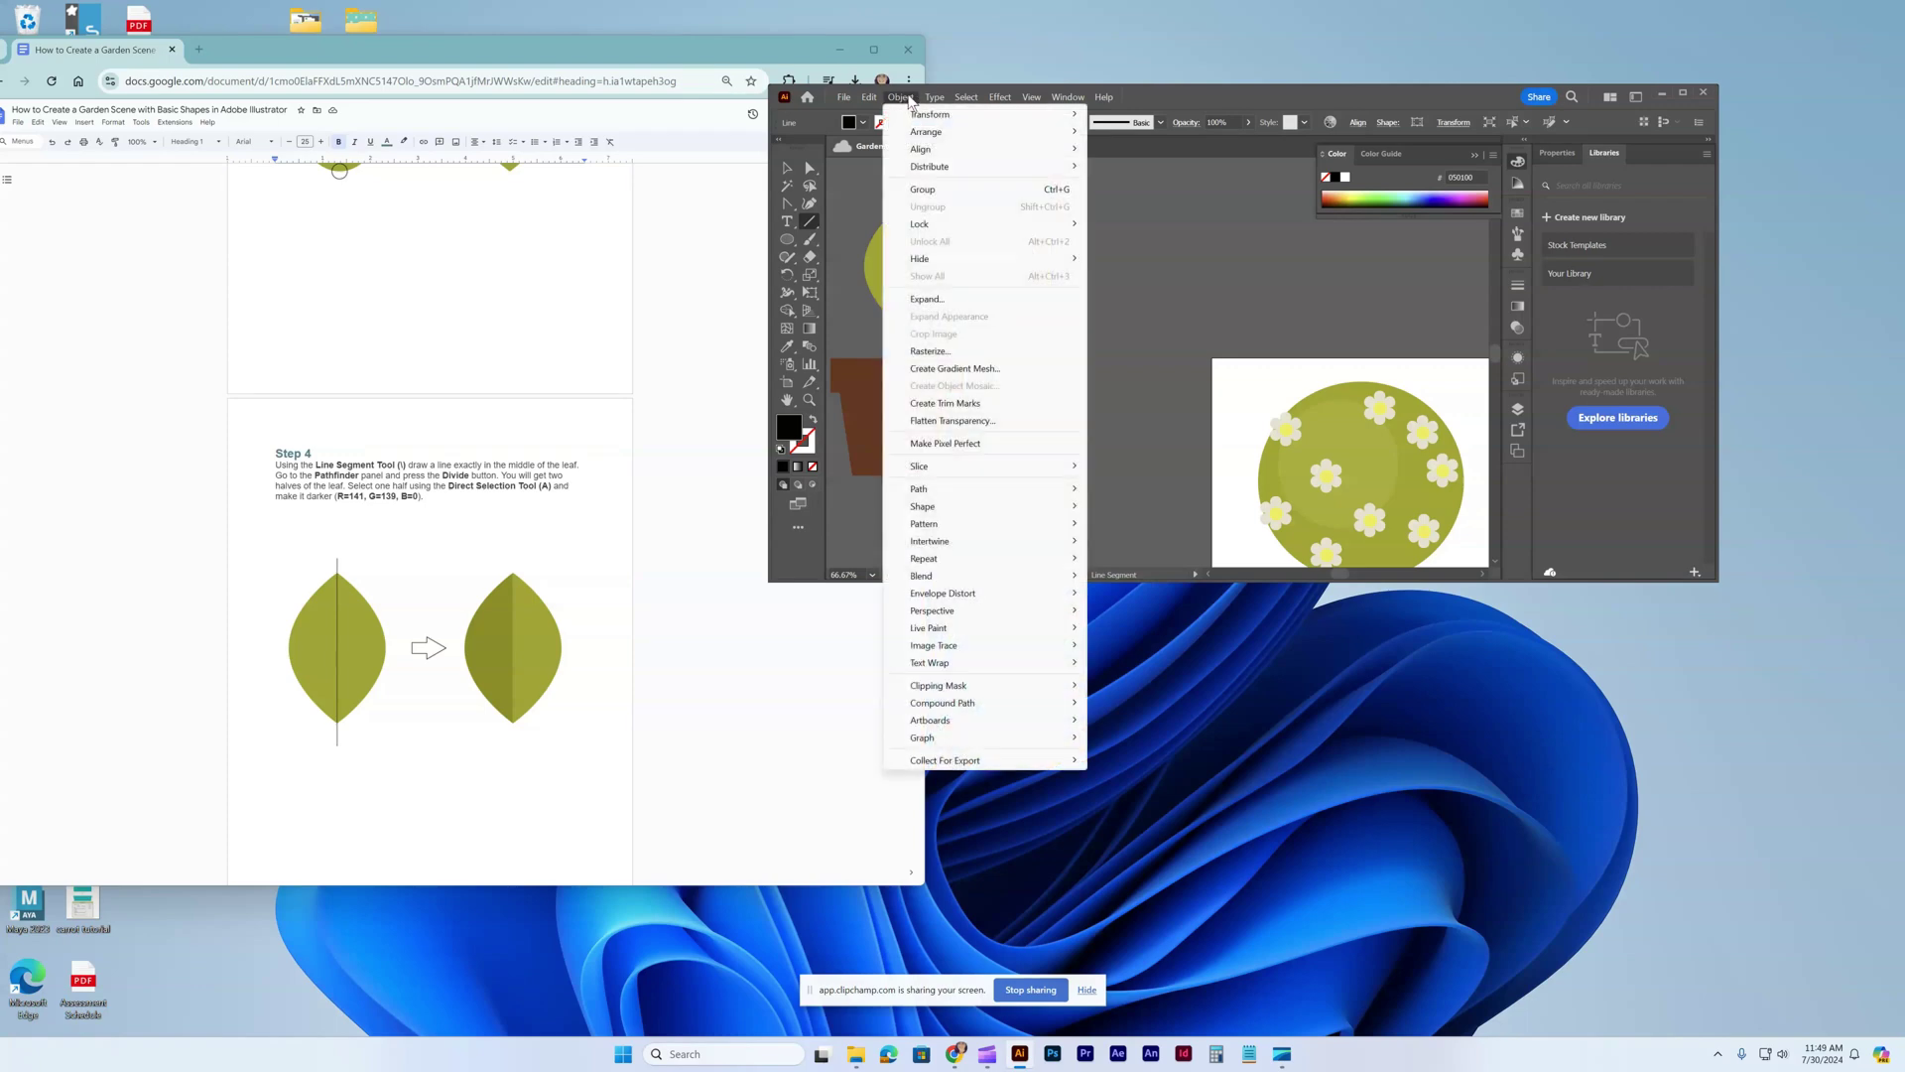
{"action": "mouse_move", "coordinate": [1002, 99]}
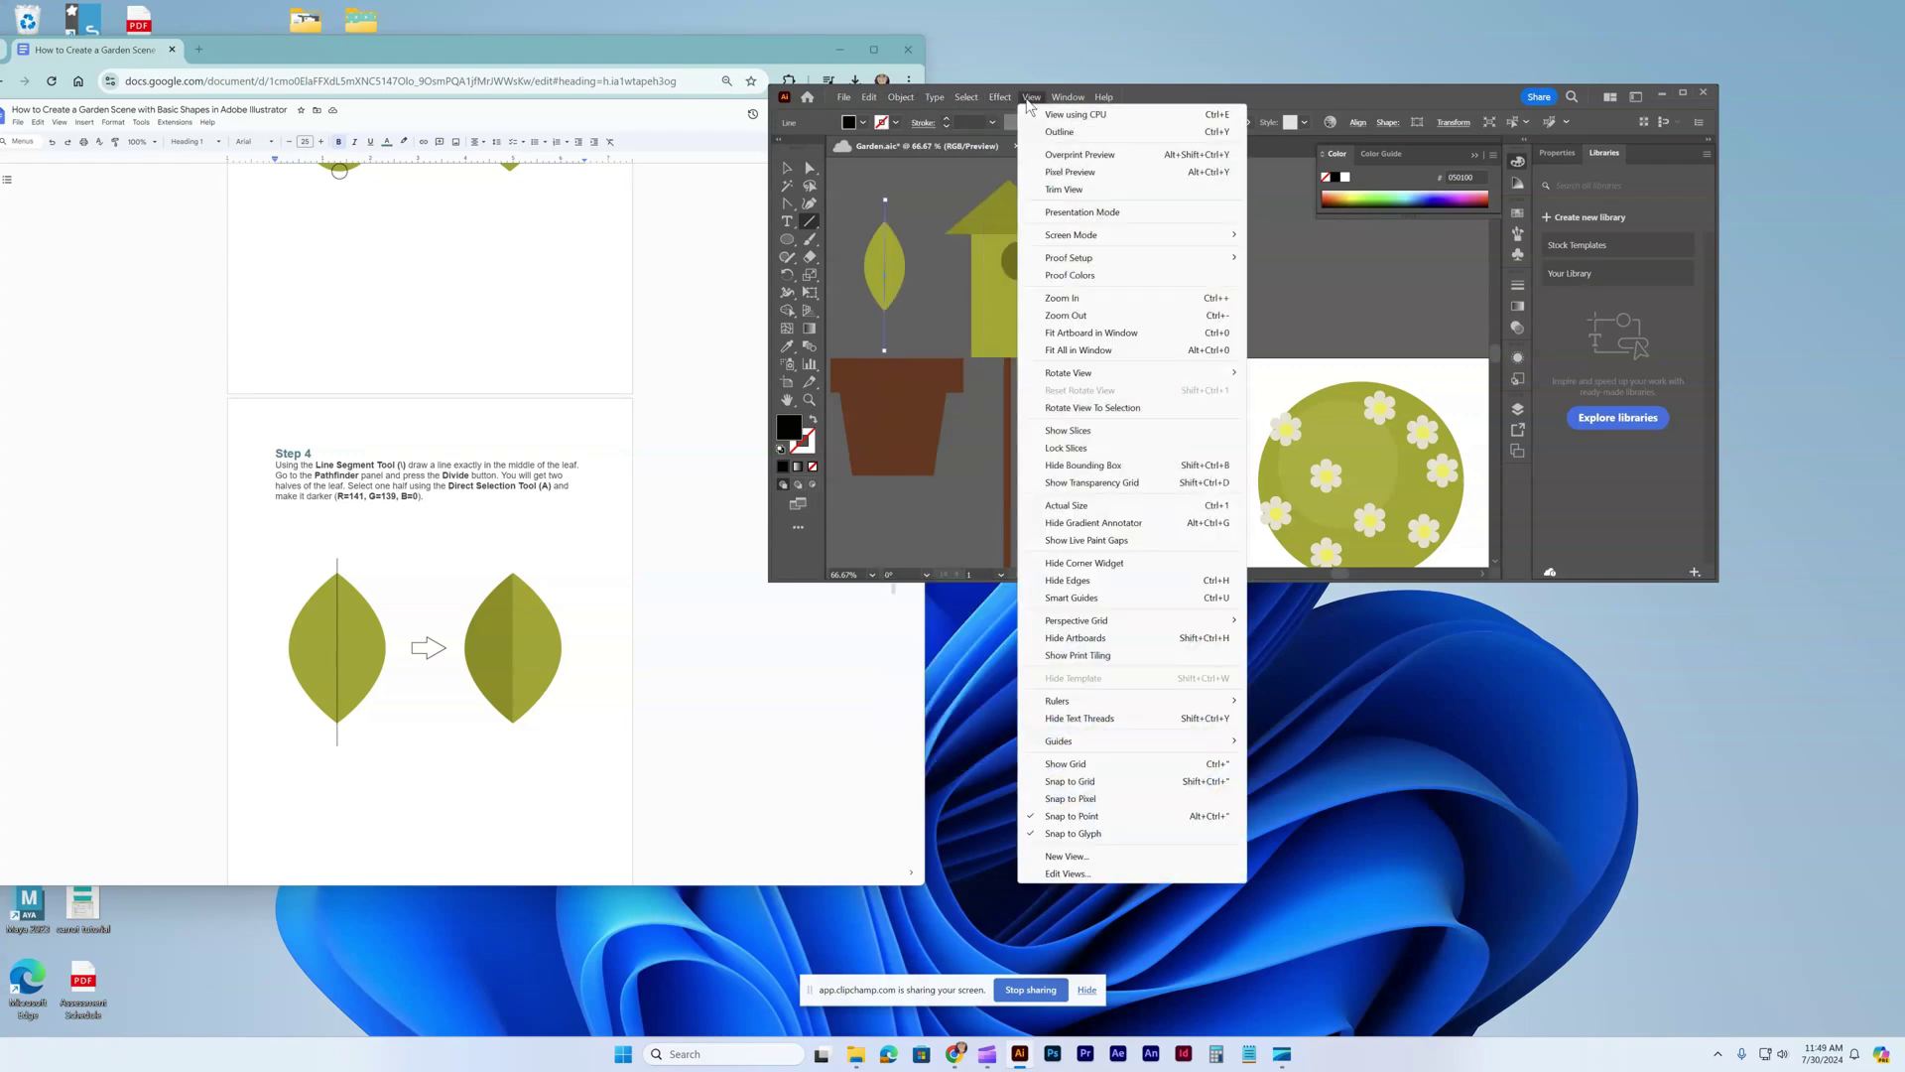
{"action": "mouse_move", "coordinate": [1069, 99]}
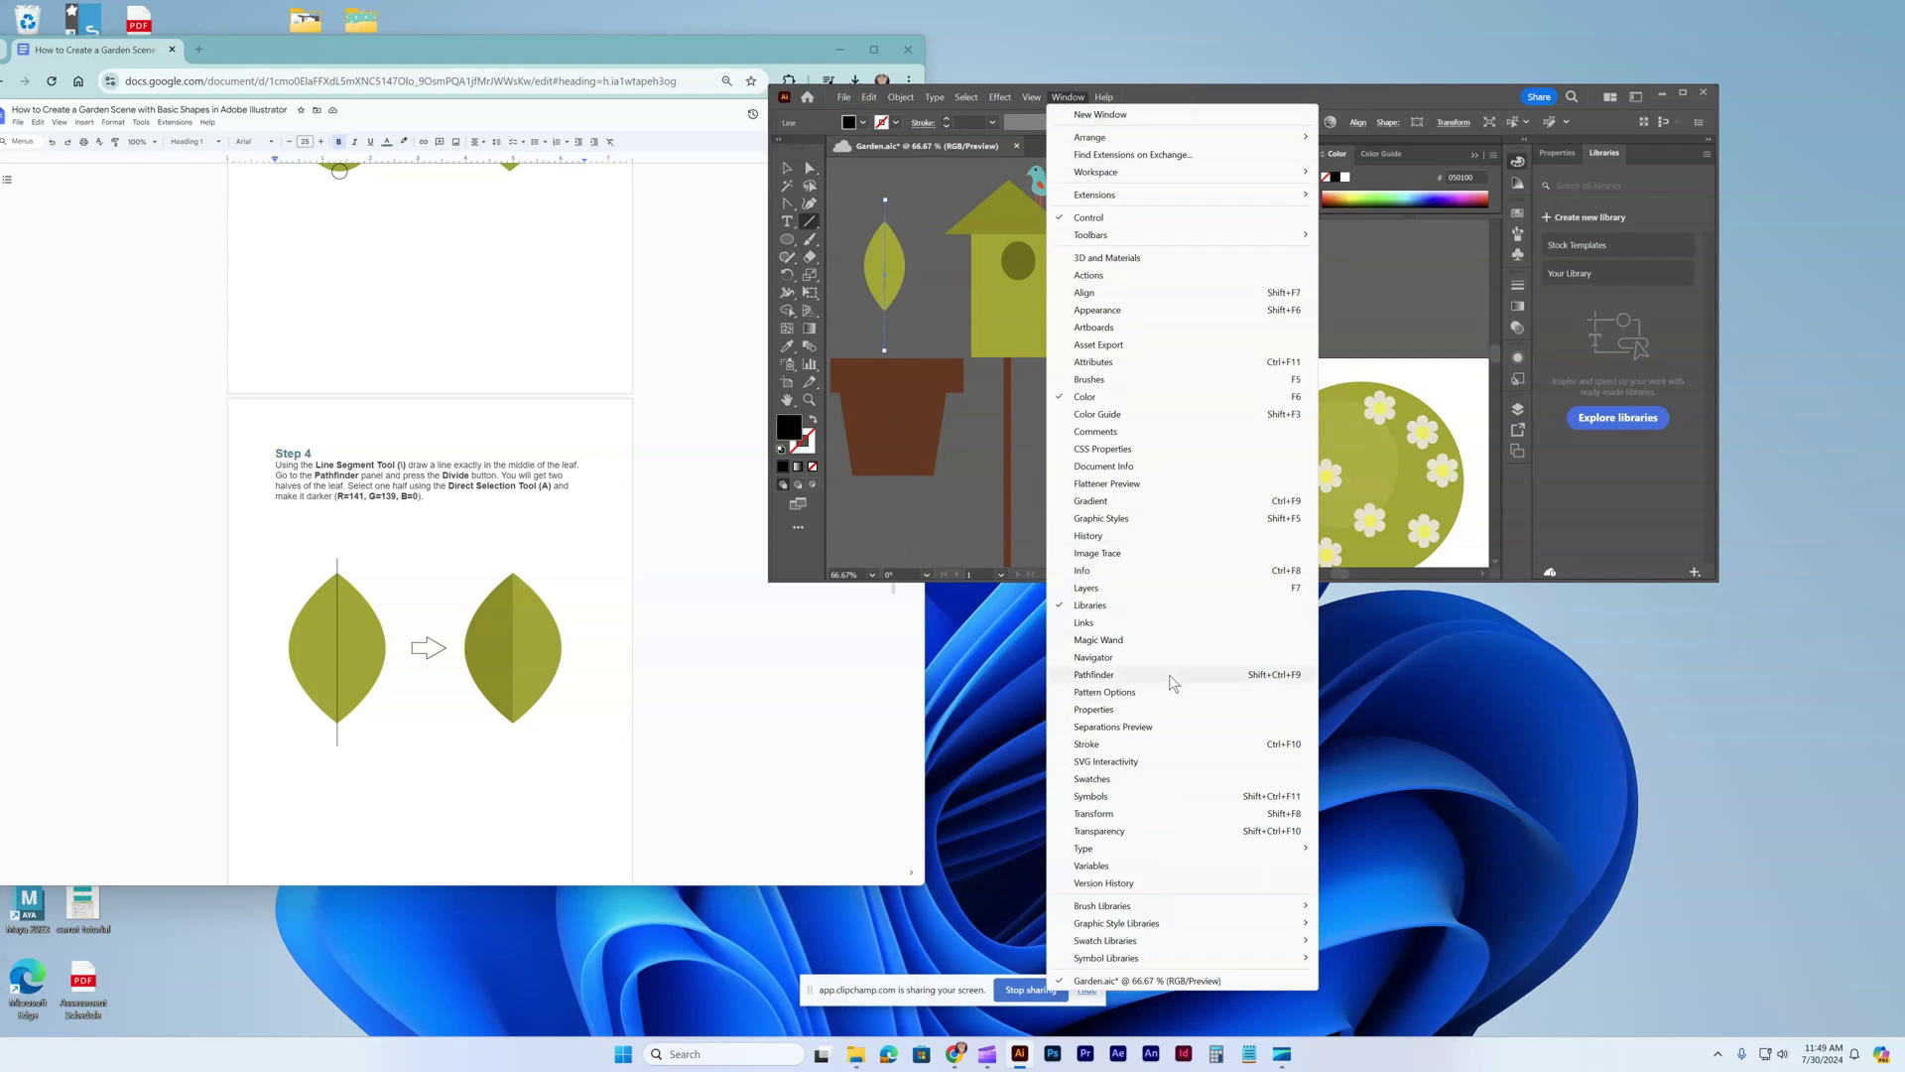
{"action": "left_click", "coordinate": [1173, 677]}
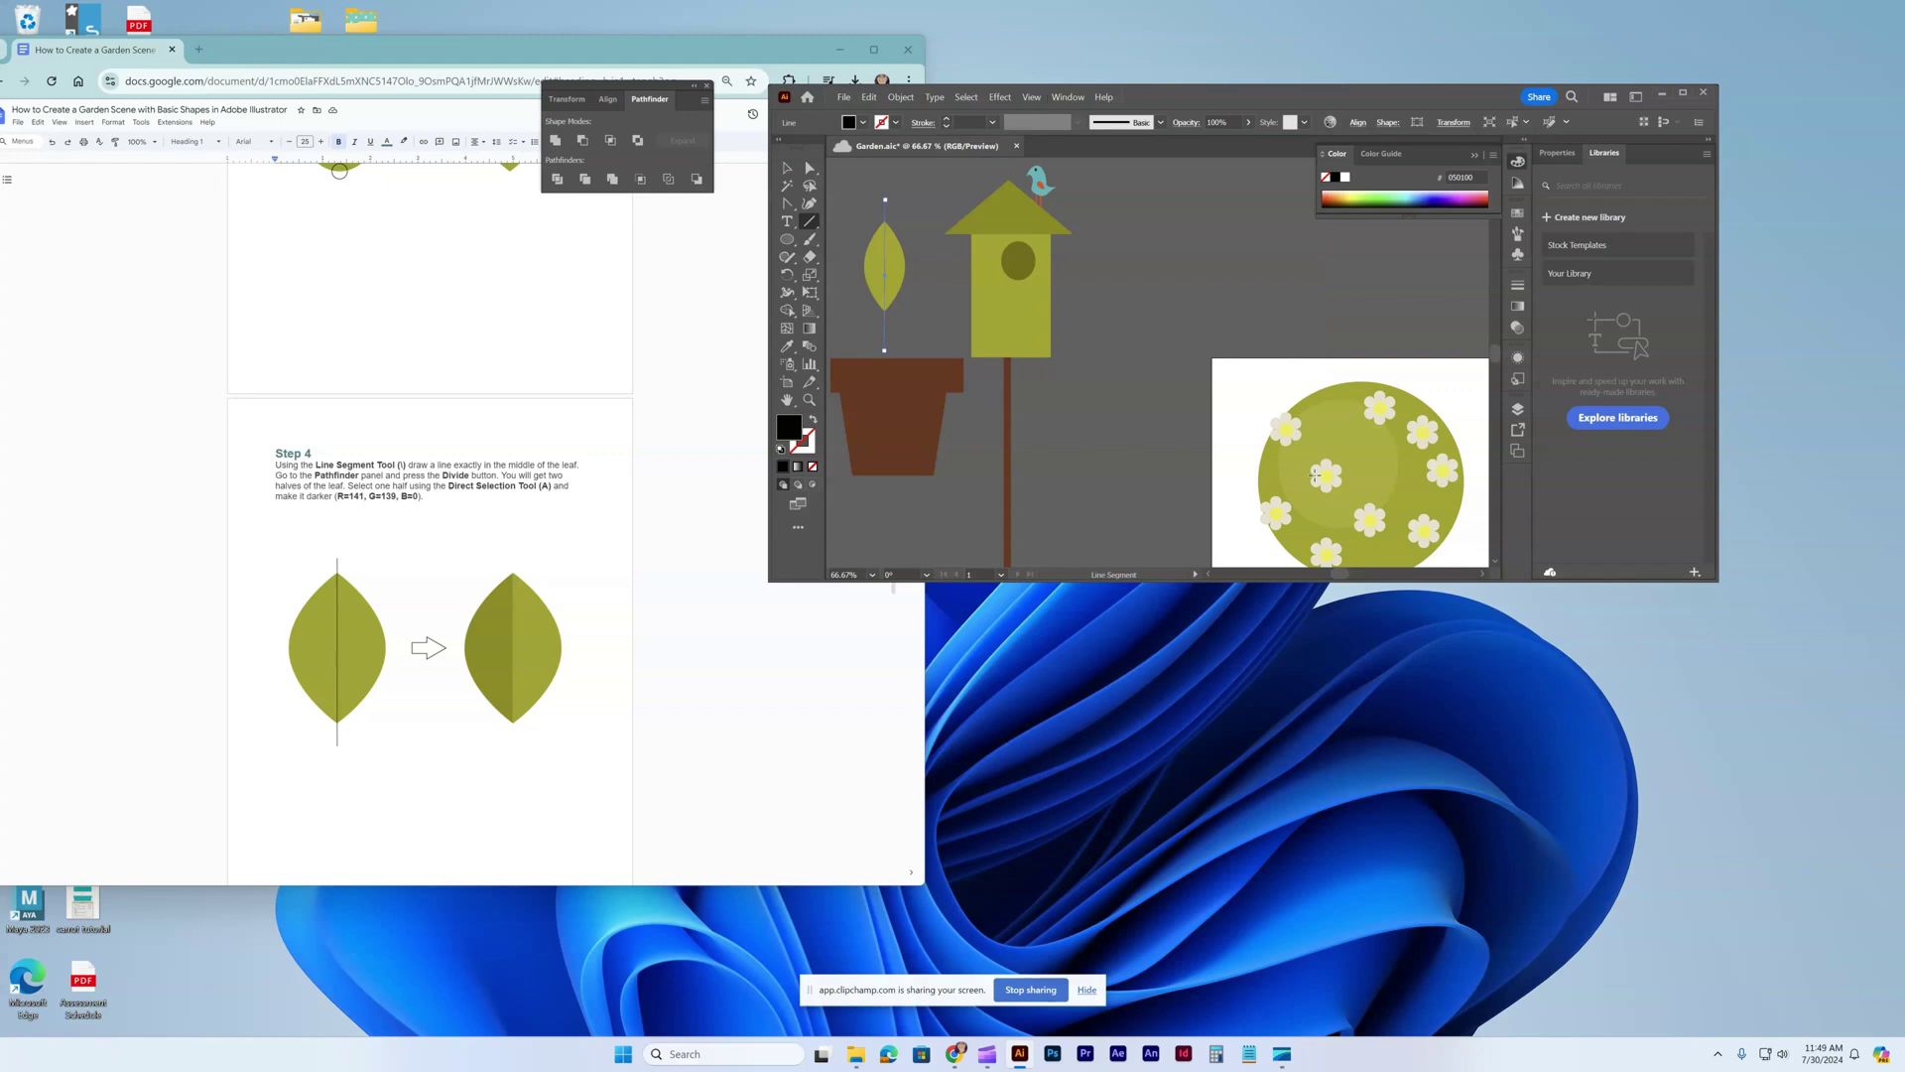
{"action": "key", "text": "ctrl+s"}
Toggle the Pathfinder panel off and back on from the Window menu.
{"action": "left_click", "coordinate": [1057, 99]}
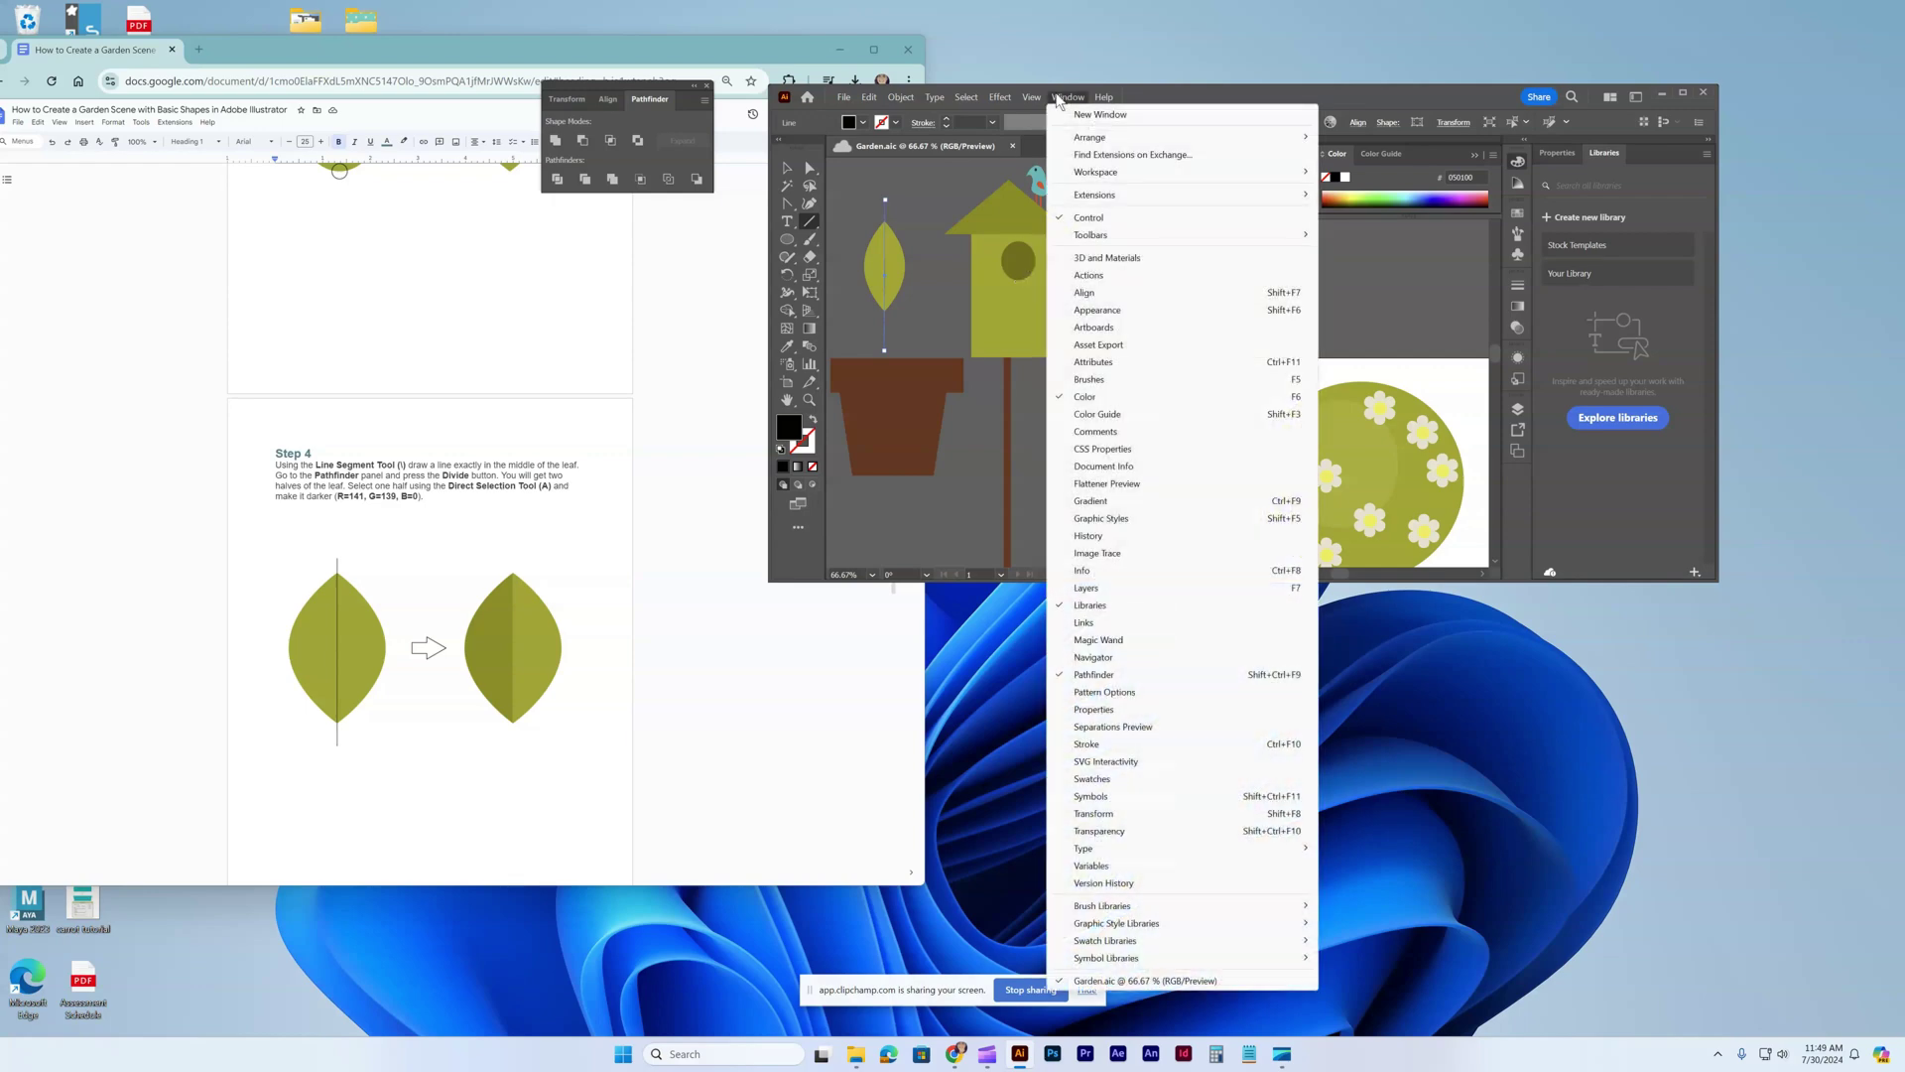
{"action": "left_click", "coordinate": [1104, 675]}
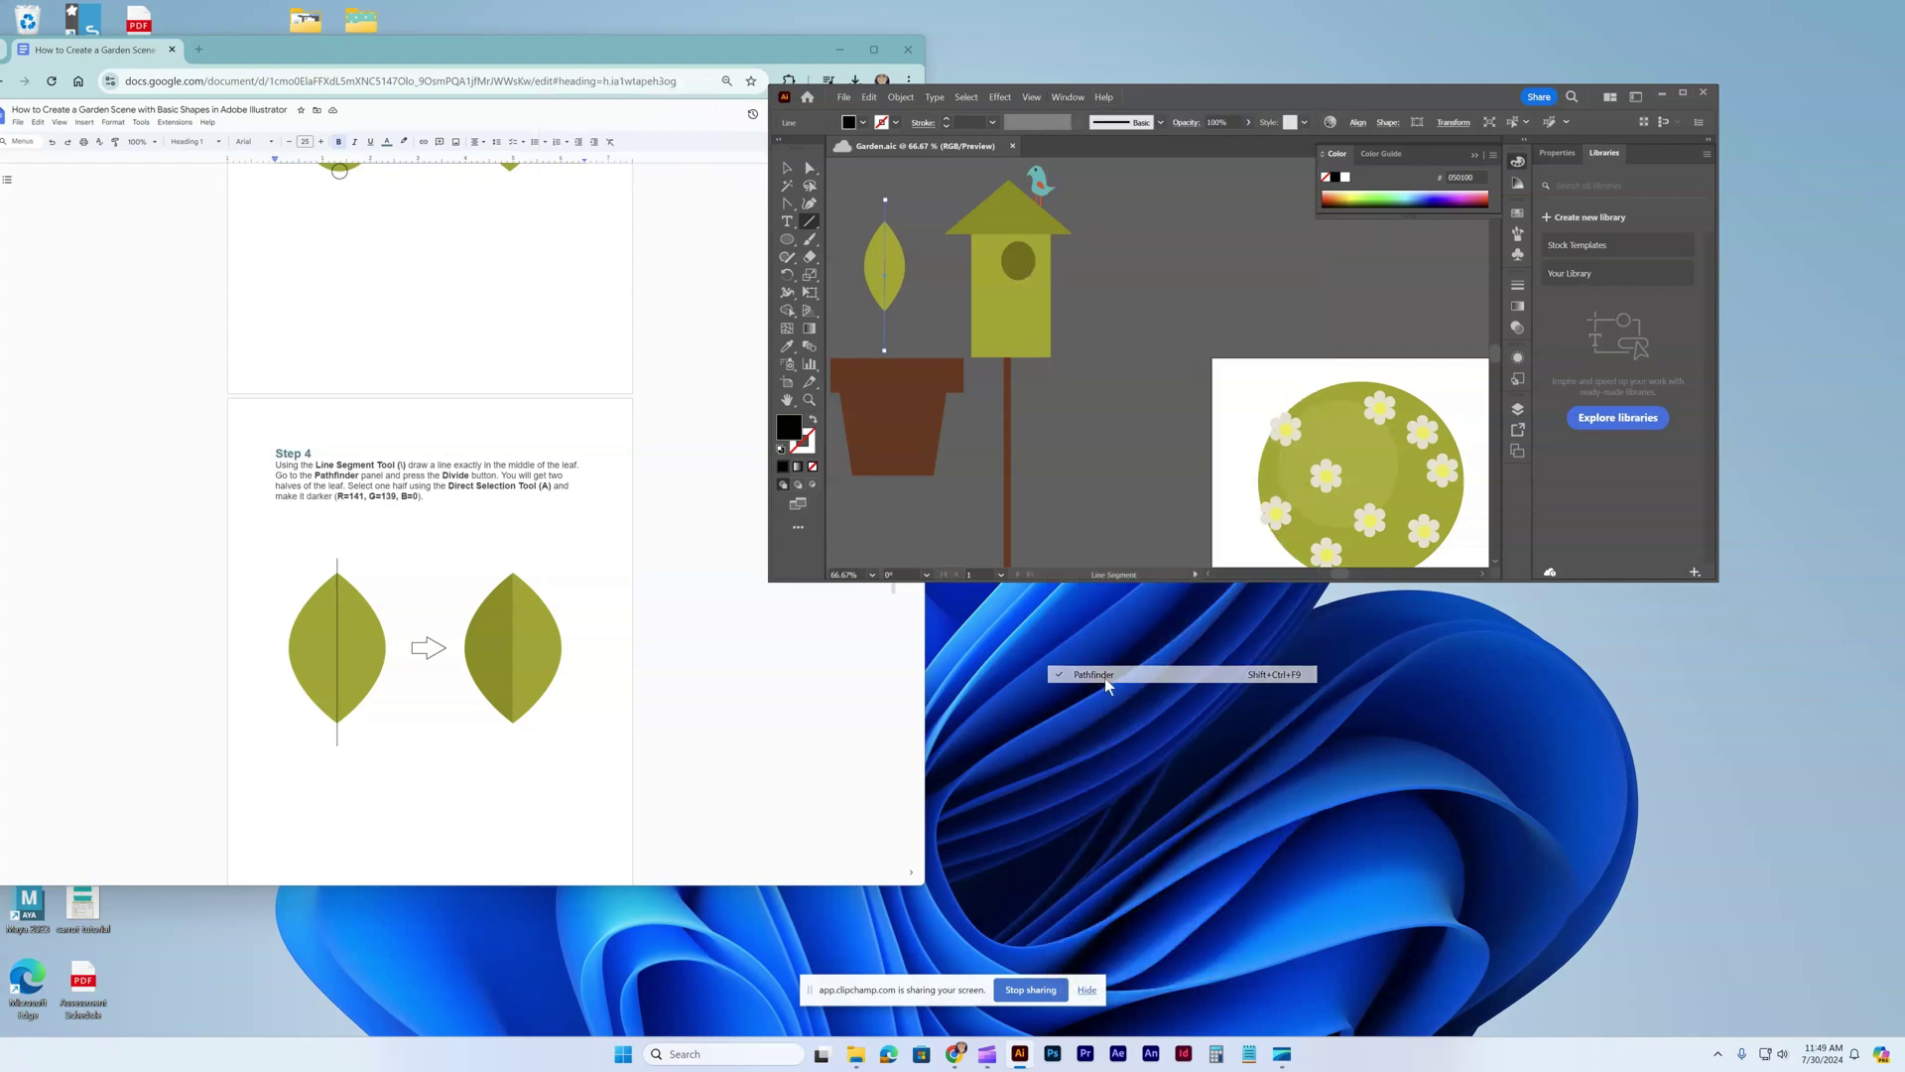
{"action": "left_click", "coordinate": [1068, 97]}
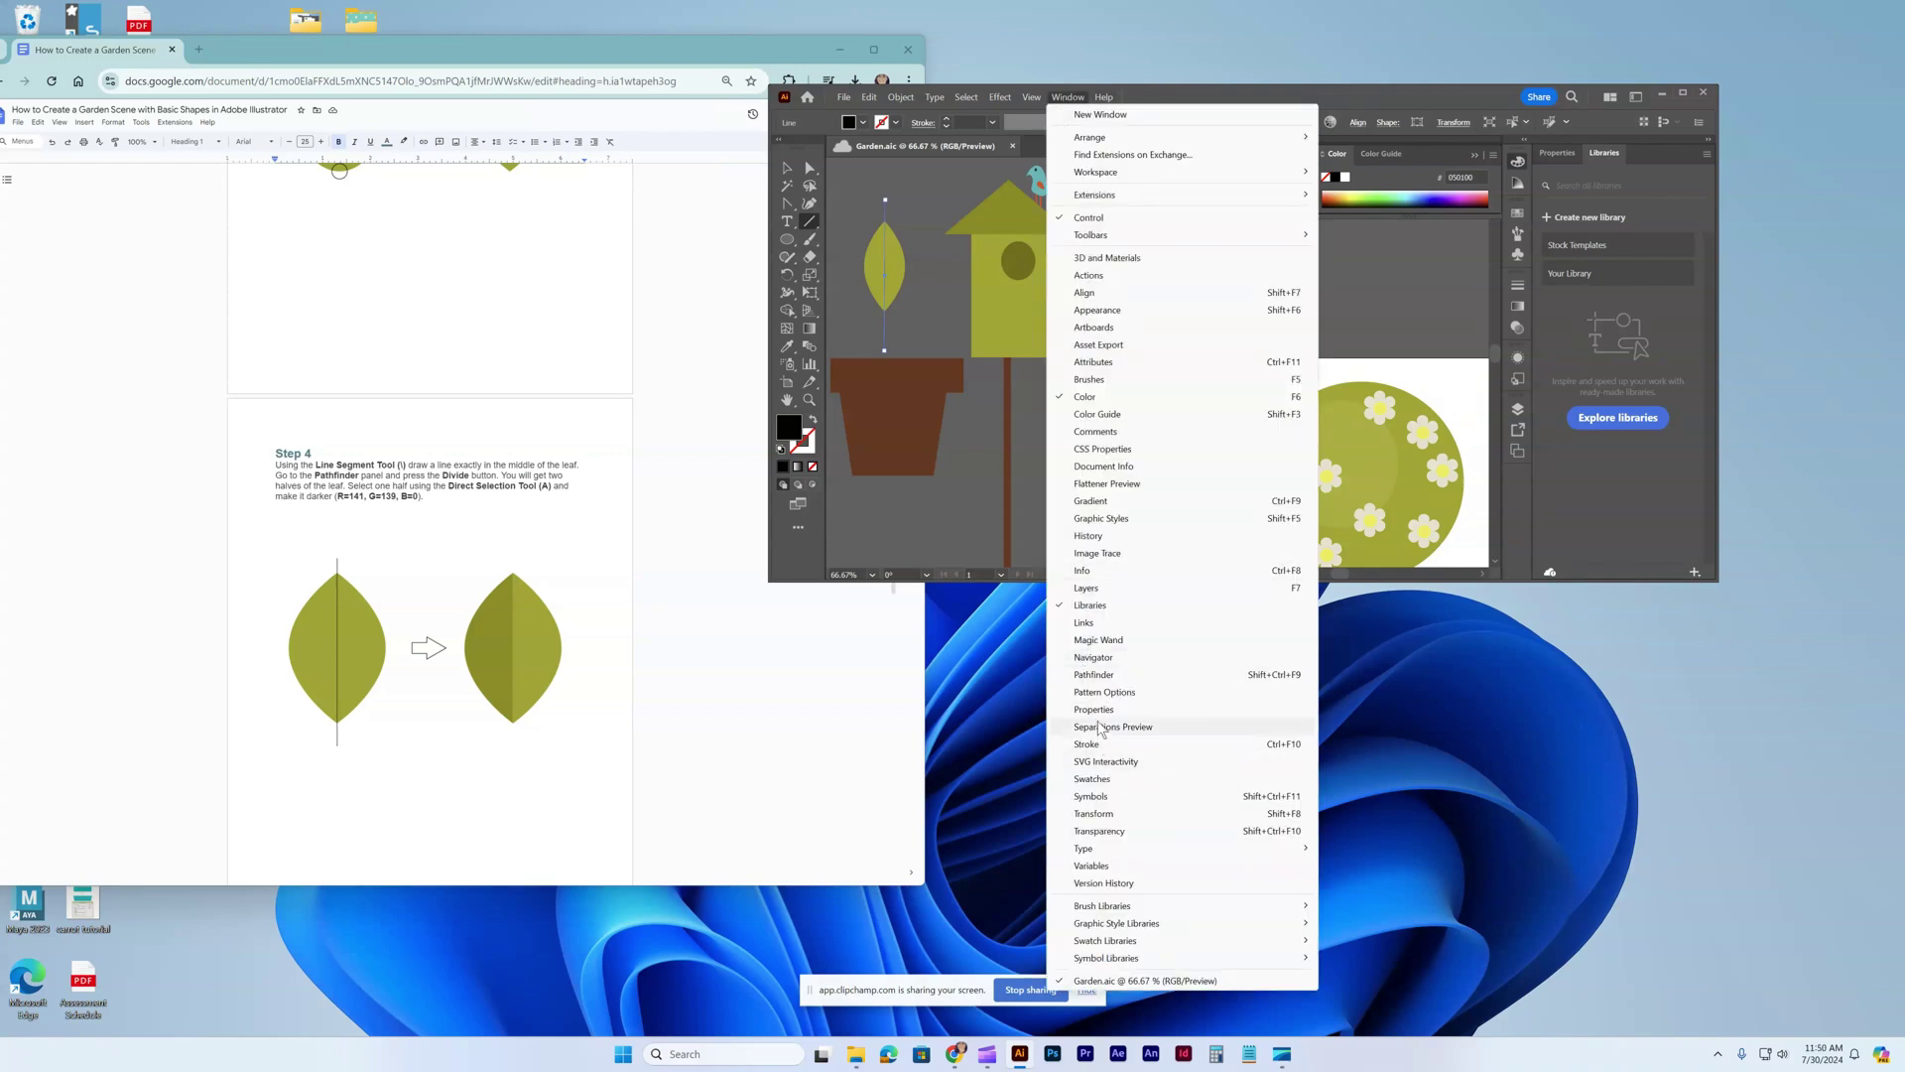
{"action": "left_click", "coordinate": [1096, 675]}
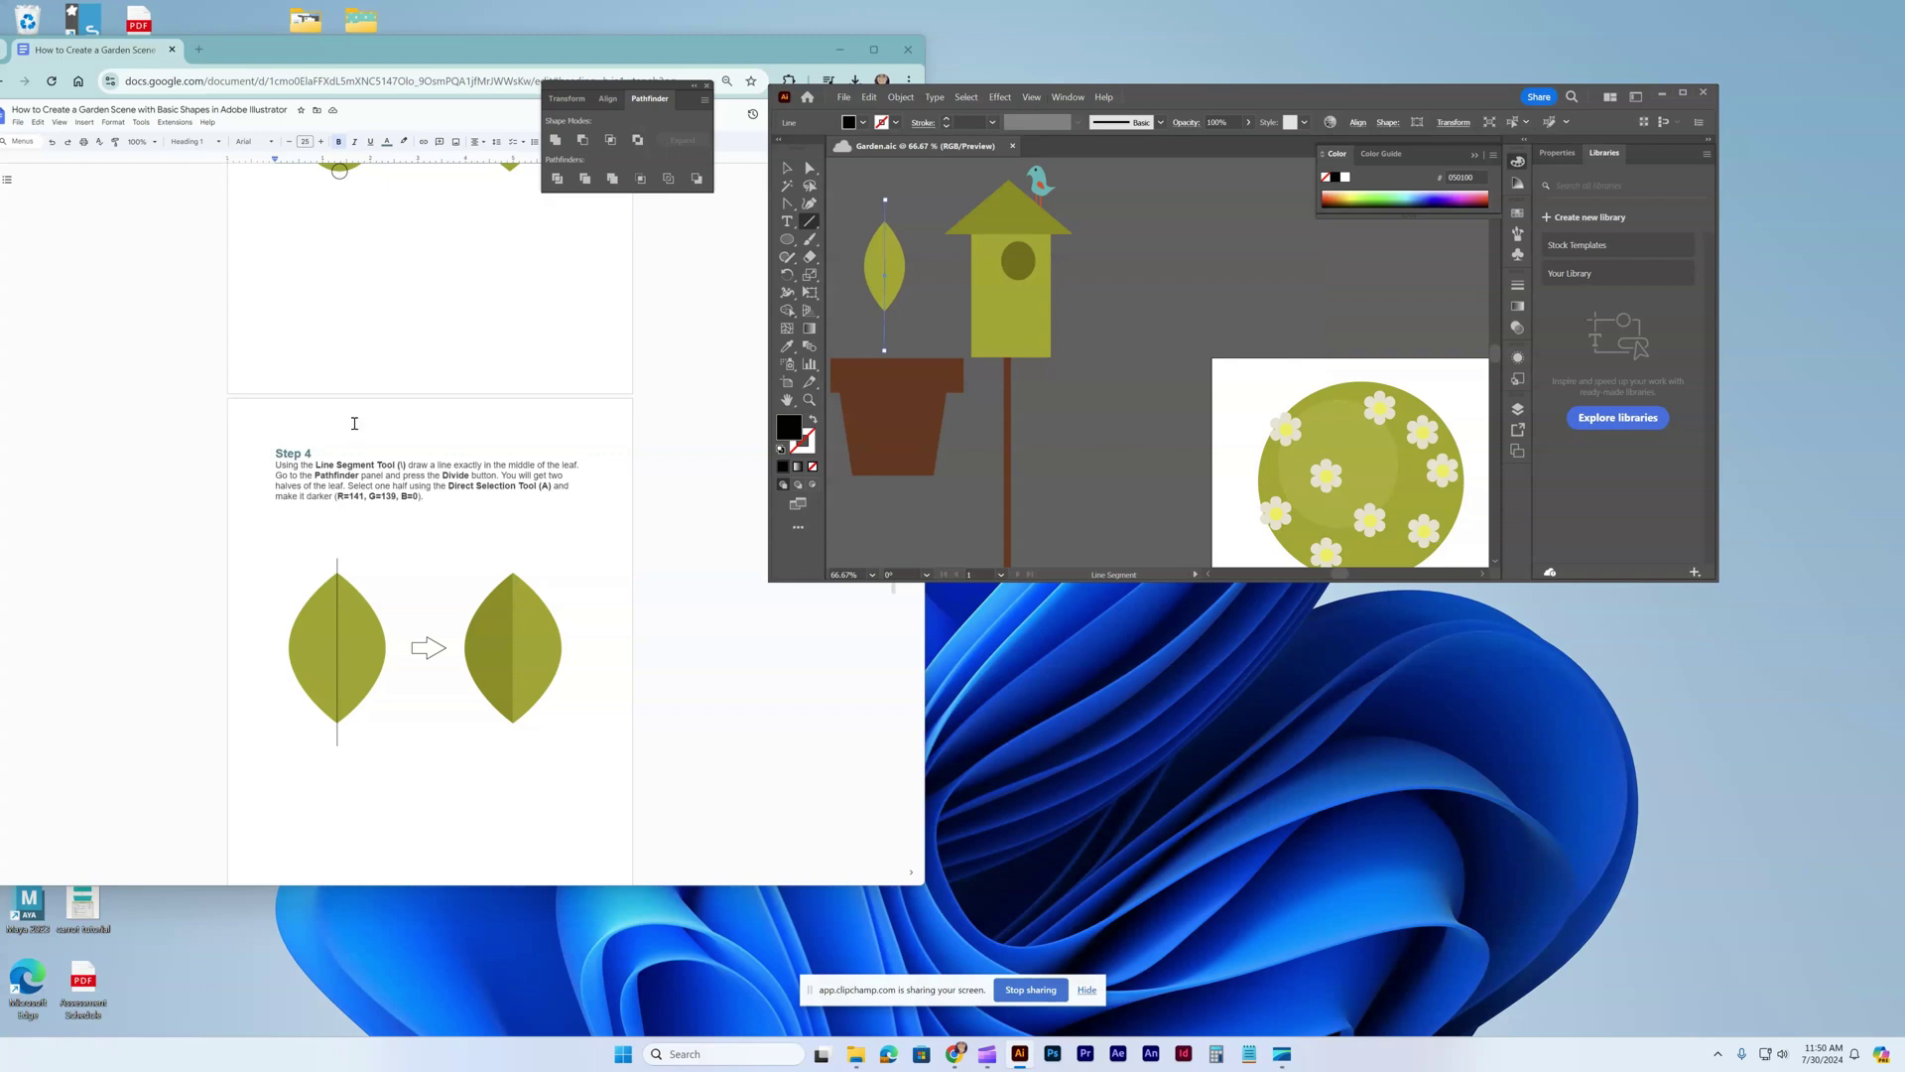
{"action": "scroll", "coordinate": [354, 422], "scroll_direction": "up", "scroll_amount": 3}
{"action": "scroll", "coordinate": [354, 422], "scroll_direction": "down", "scroll_amount": 2}
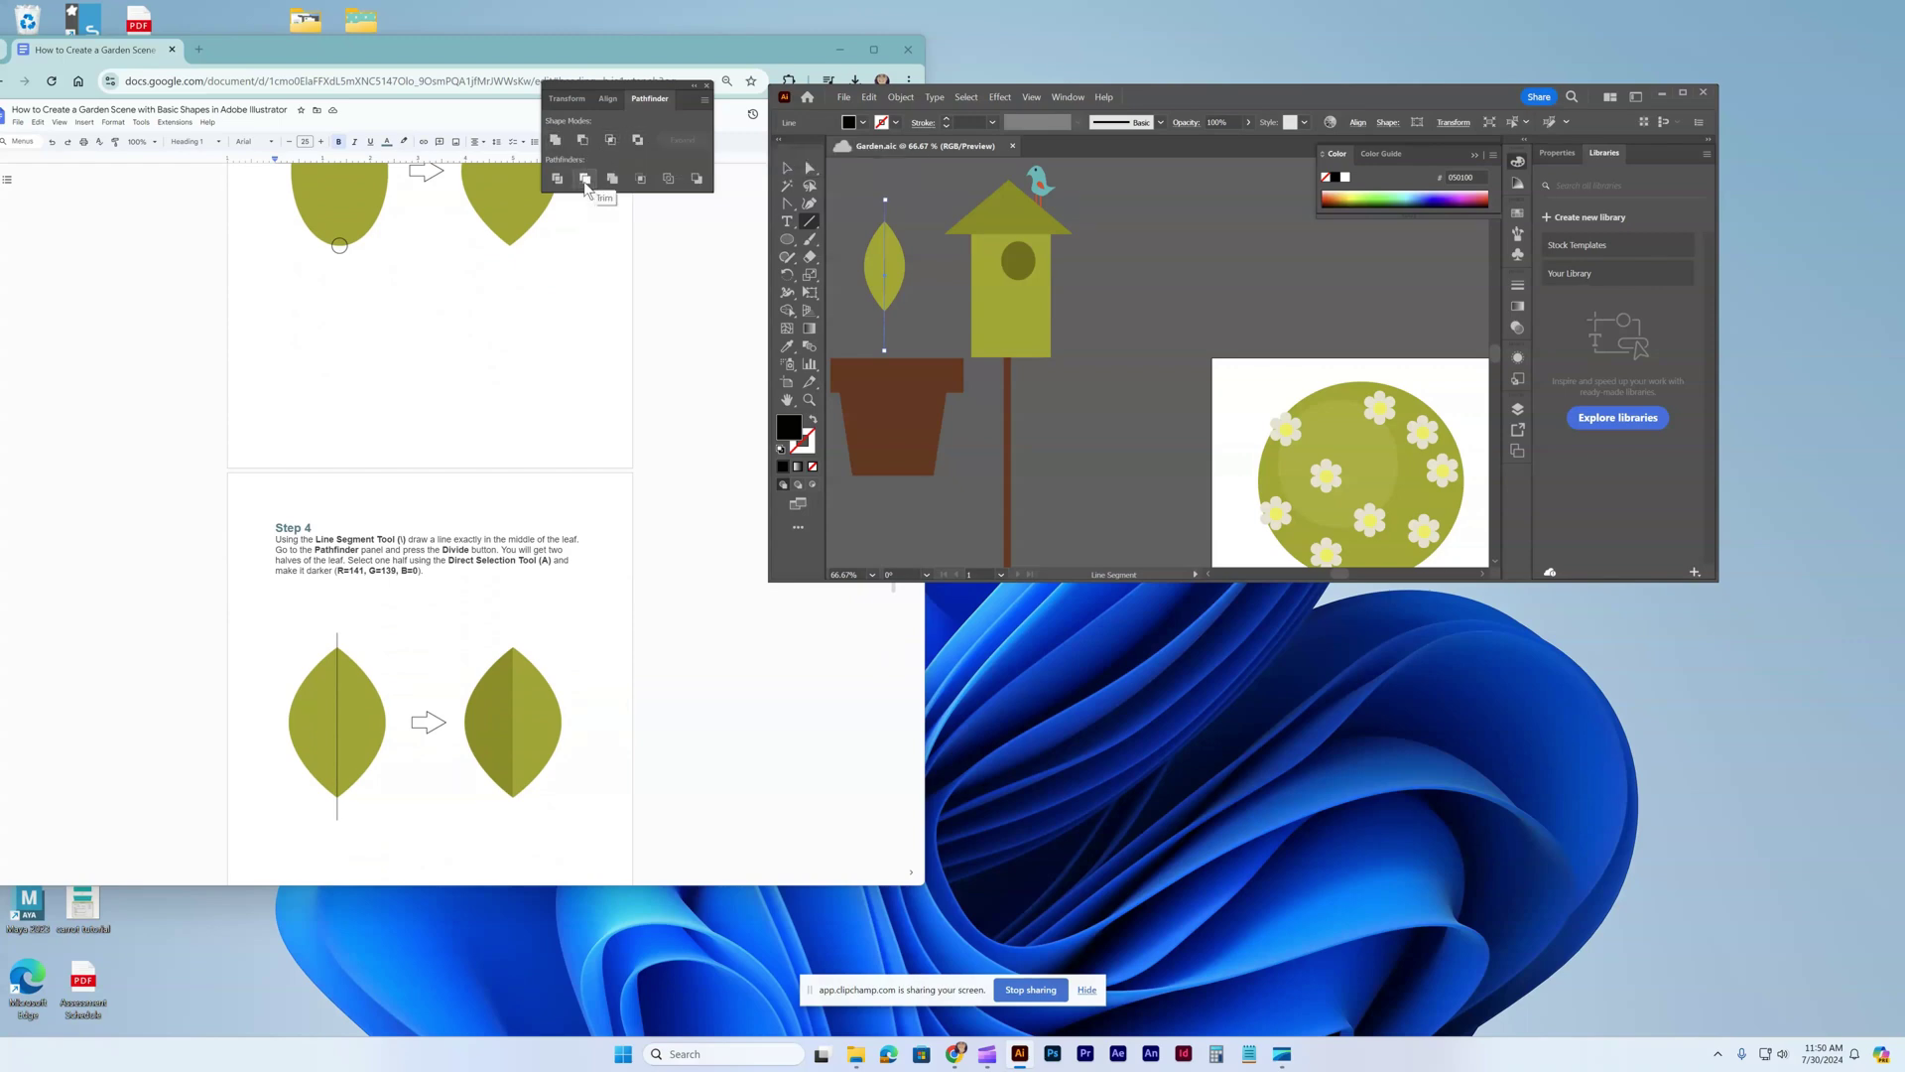
Select the leaf with its centre line and split it into halves with Pathfinder Divide.
{"action": "left_click", "coordinate": [583, 182]}
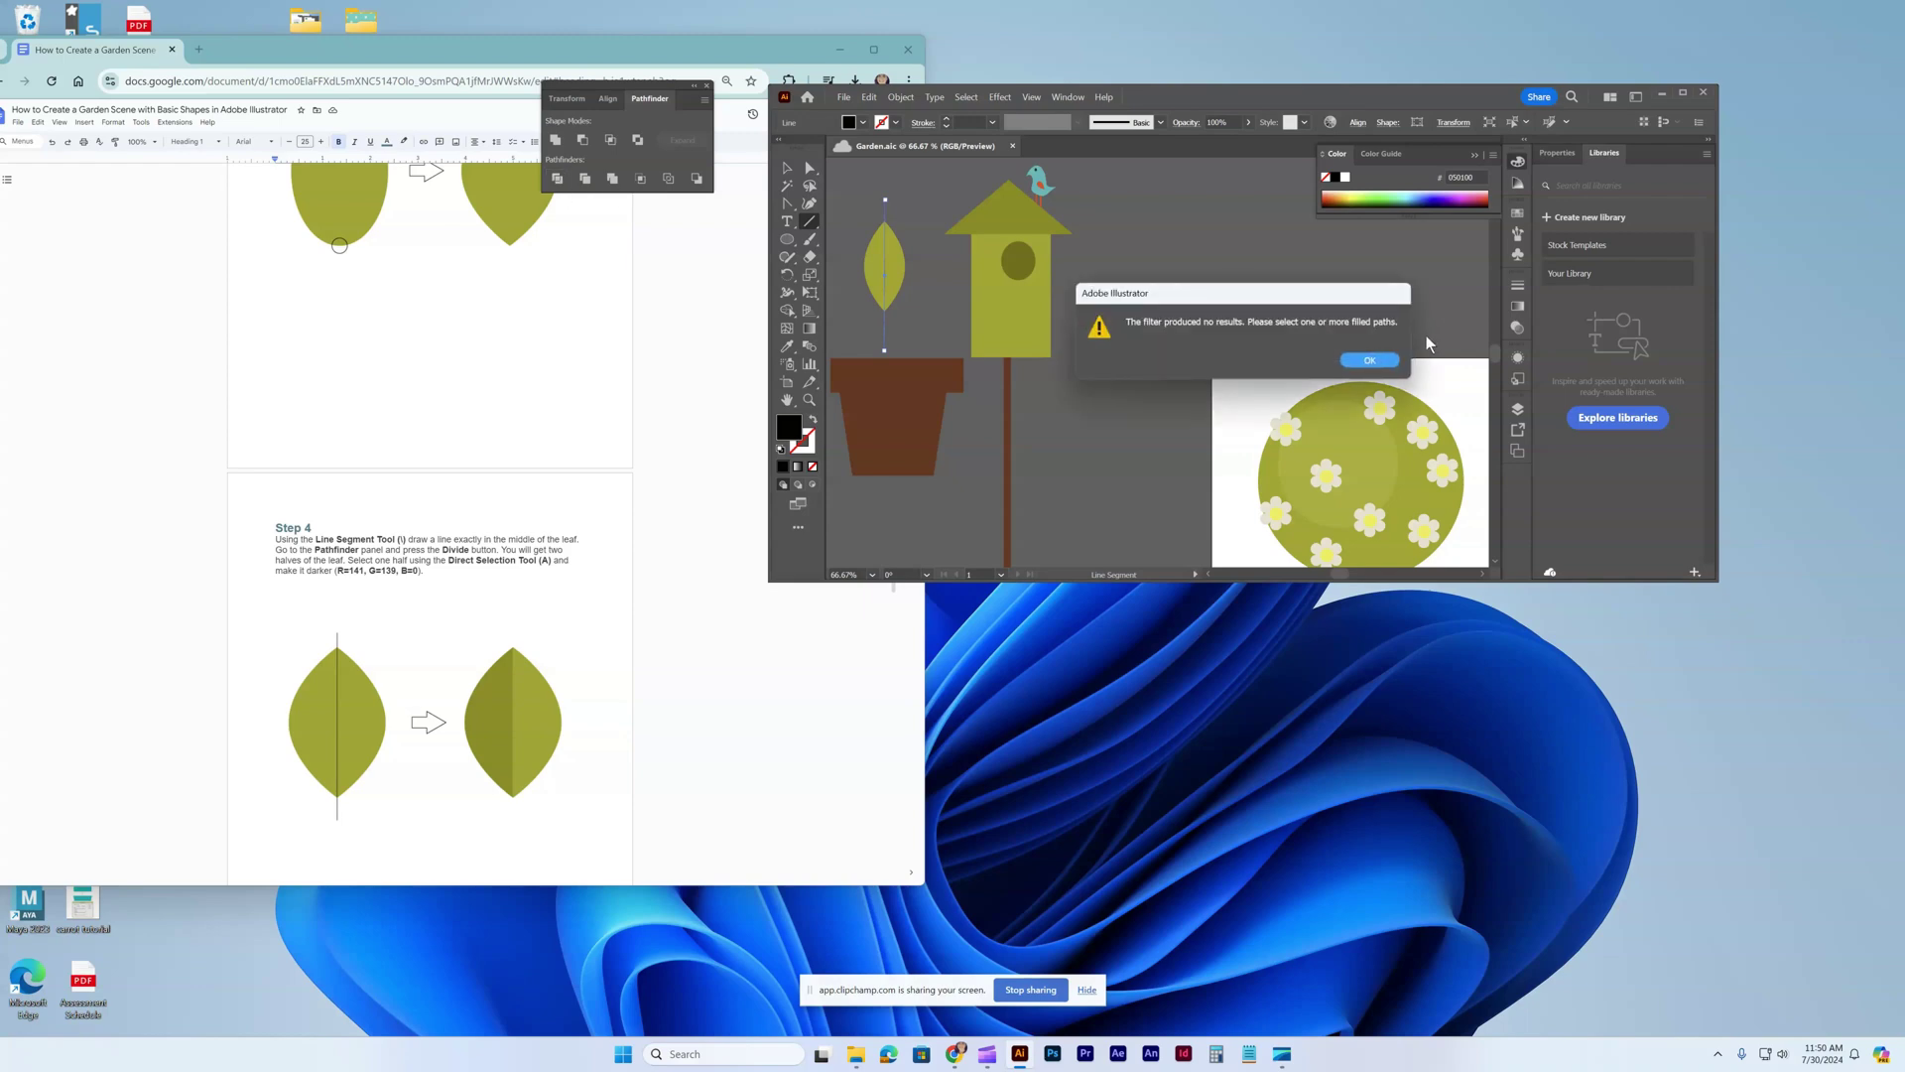
{"action": "left_click", "coordinate": [1371, 360]}
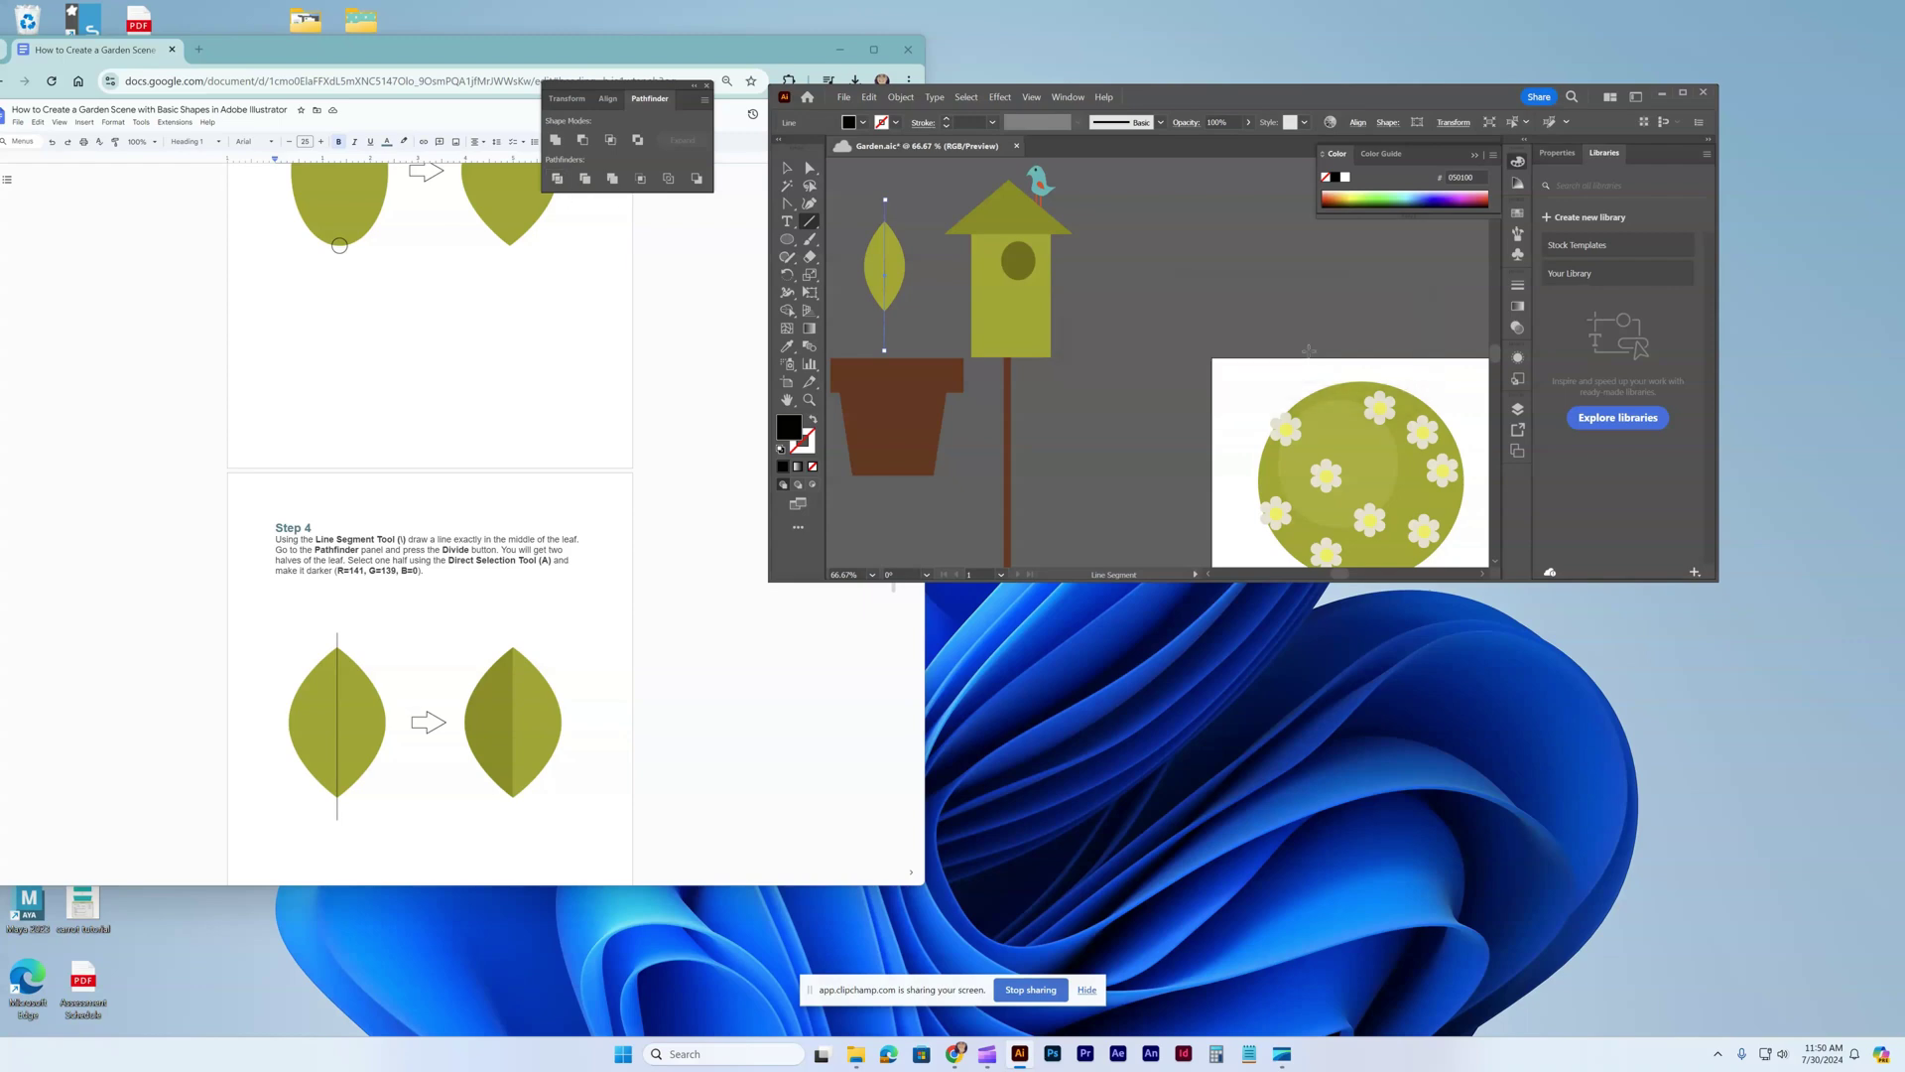
{"action": "left_click", "coordinate": [787, 175]}
{"action": "left_click_drag", "start_coordinate": [866, 233], "coordinate": [929, 300]}
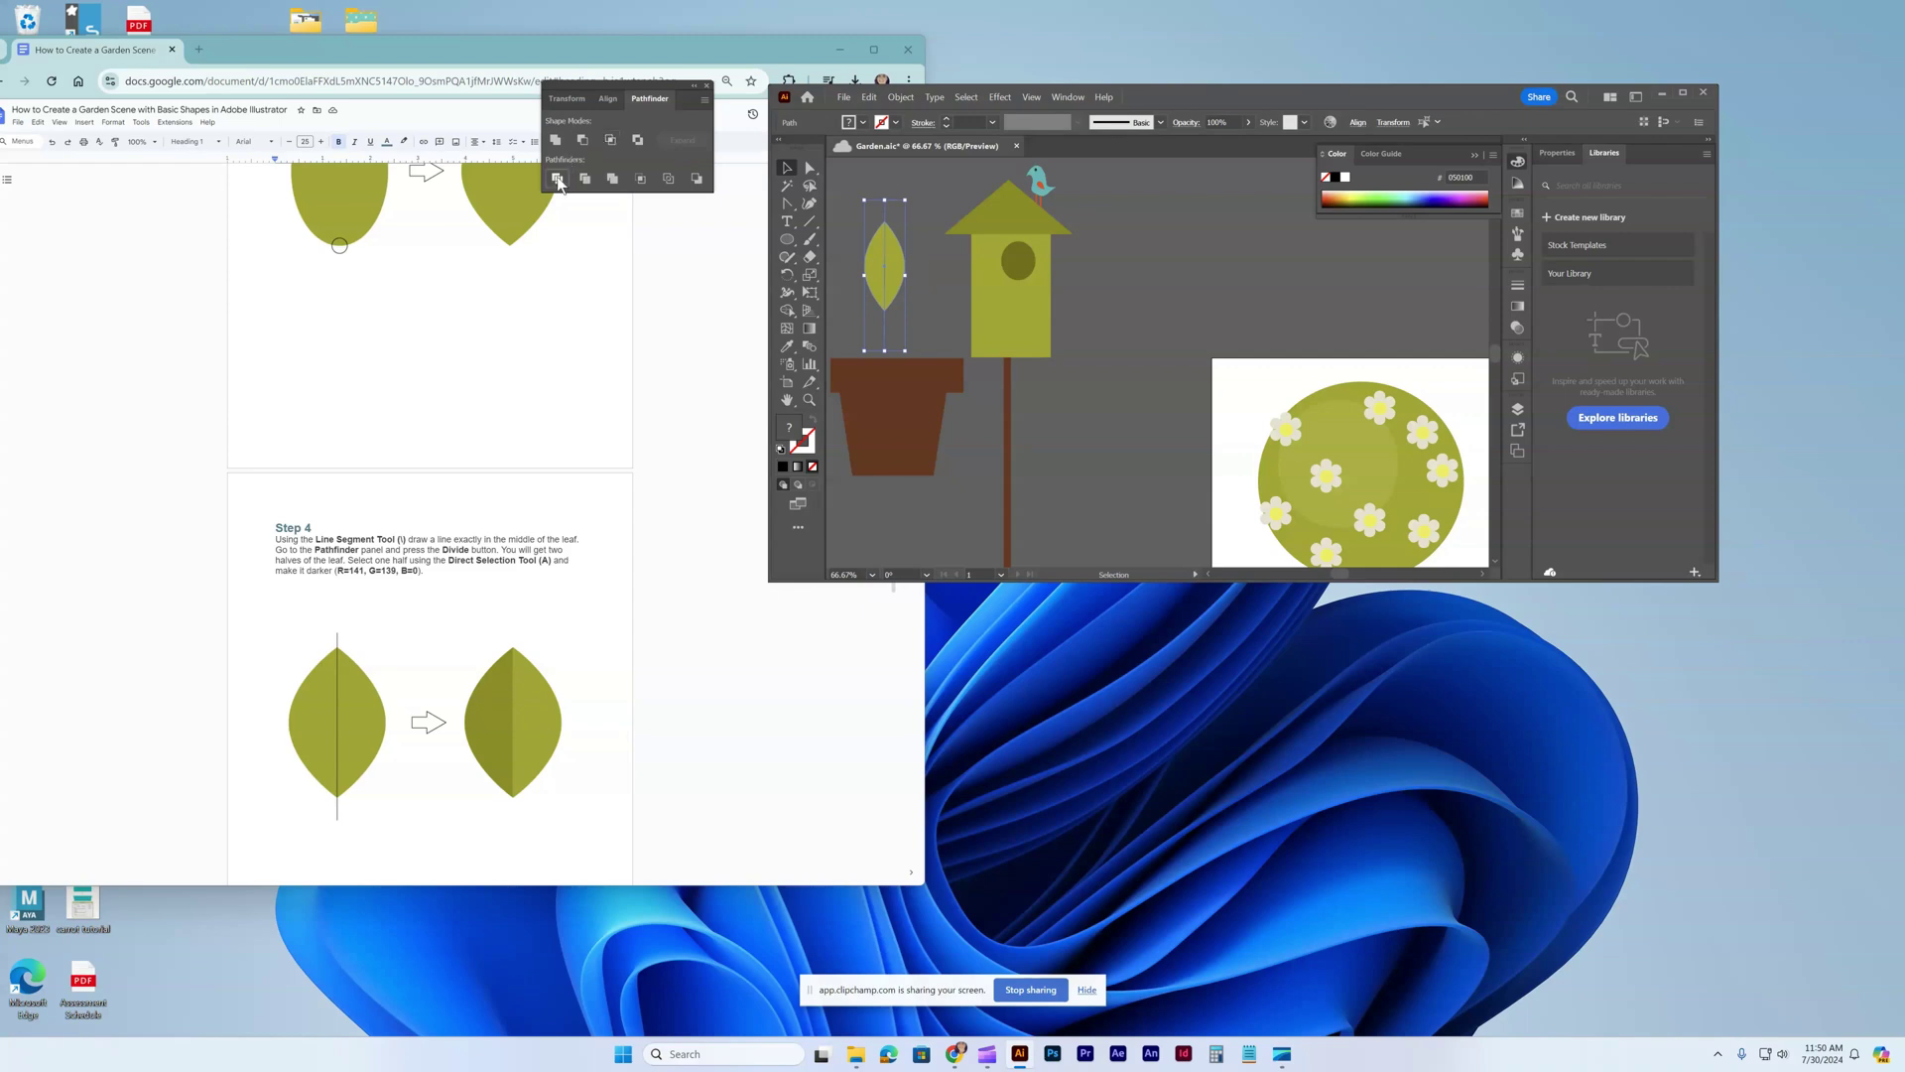
{"action": "left_click", "coordinate": [566, 179]}
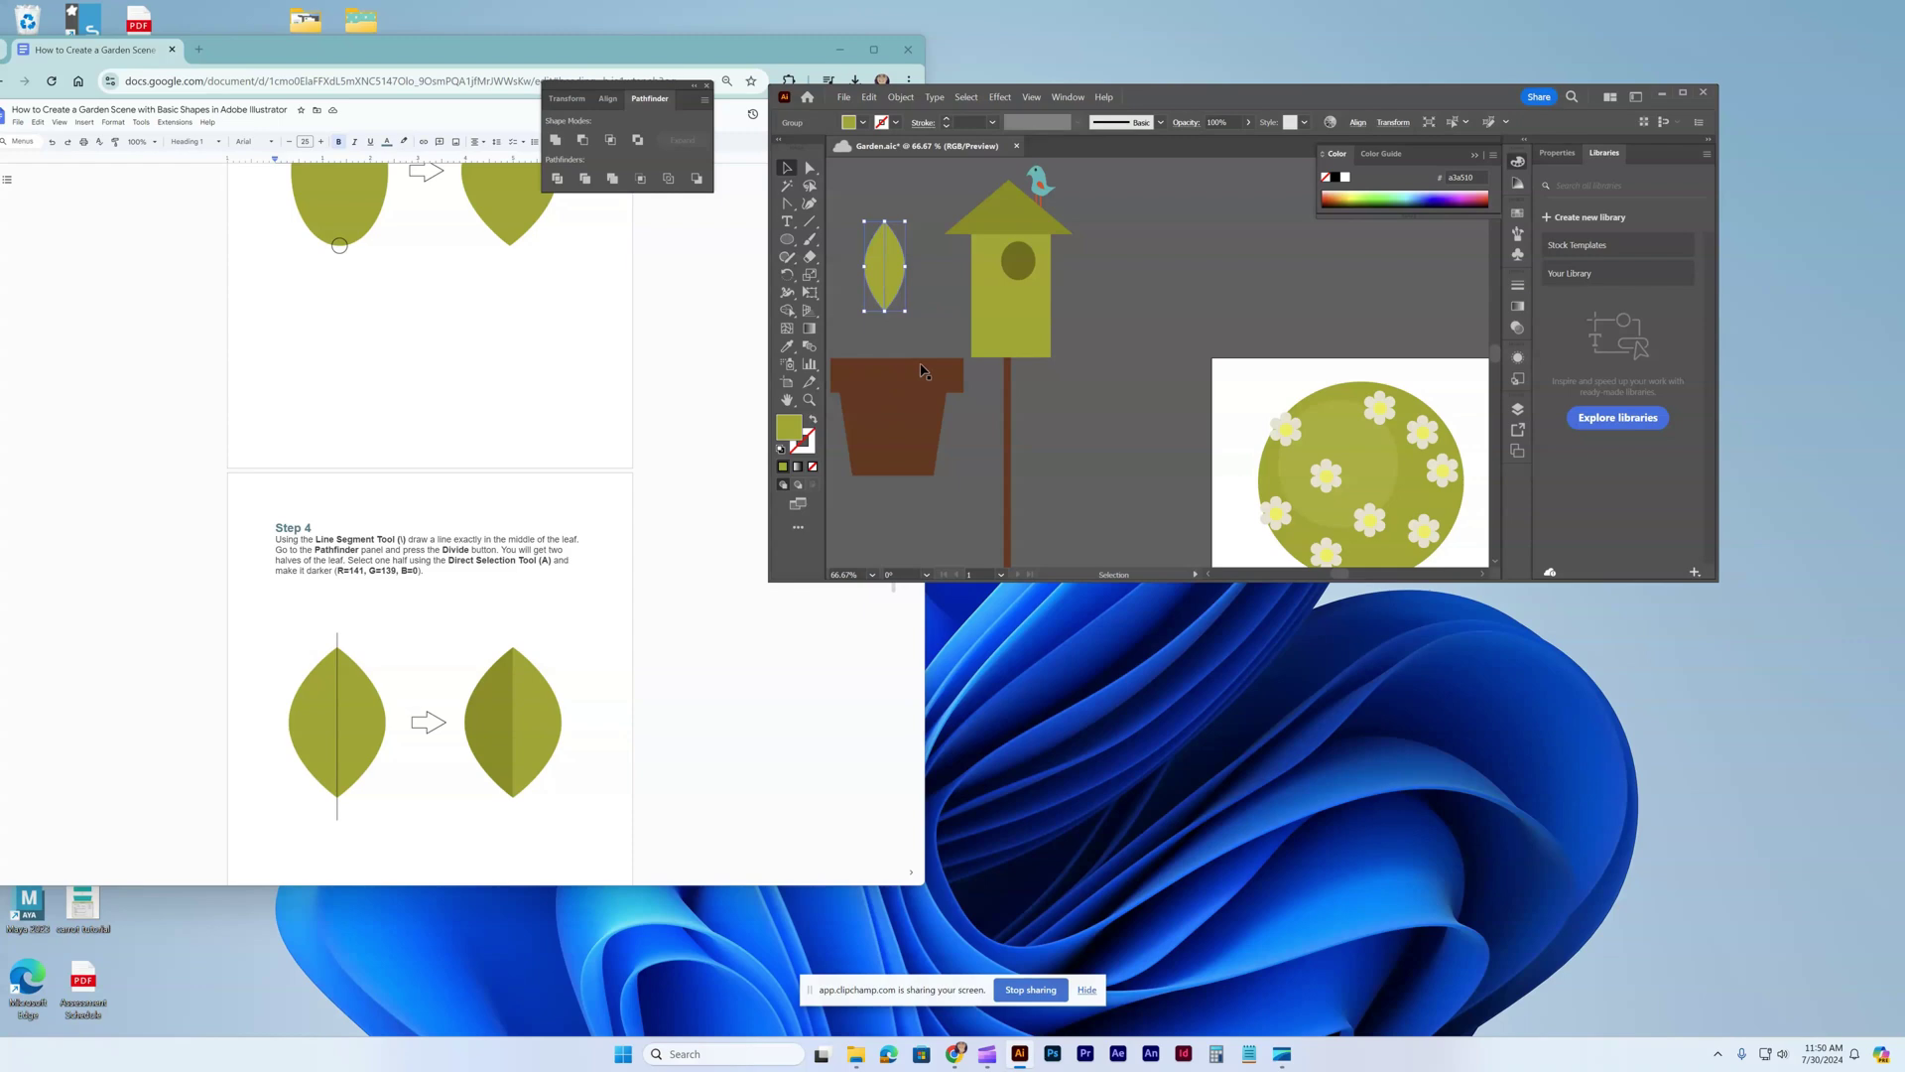
Enter the divided leaf group, select one half, and open its fill Color Picker.
{"action": "left_click", "coordinate": [909, 308]}
{"action": "double_click", "coordinate": [874, 276]}
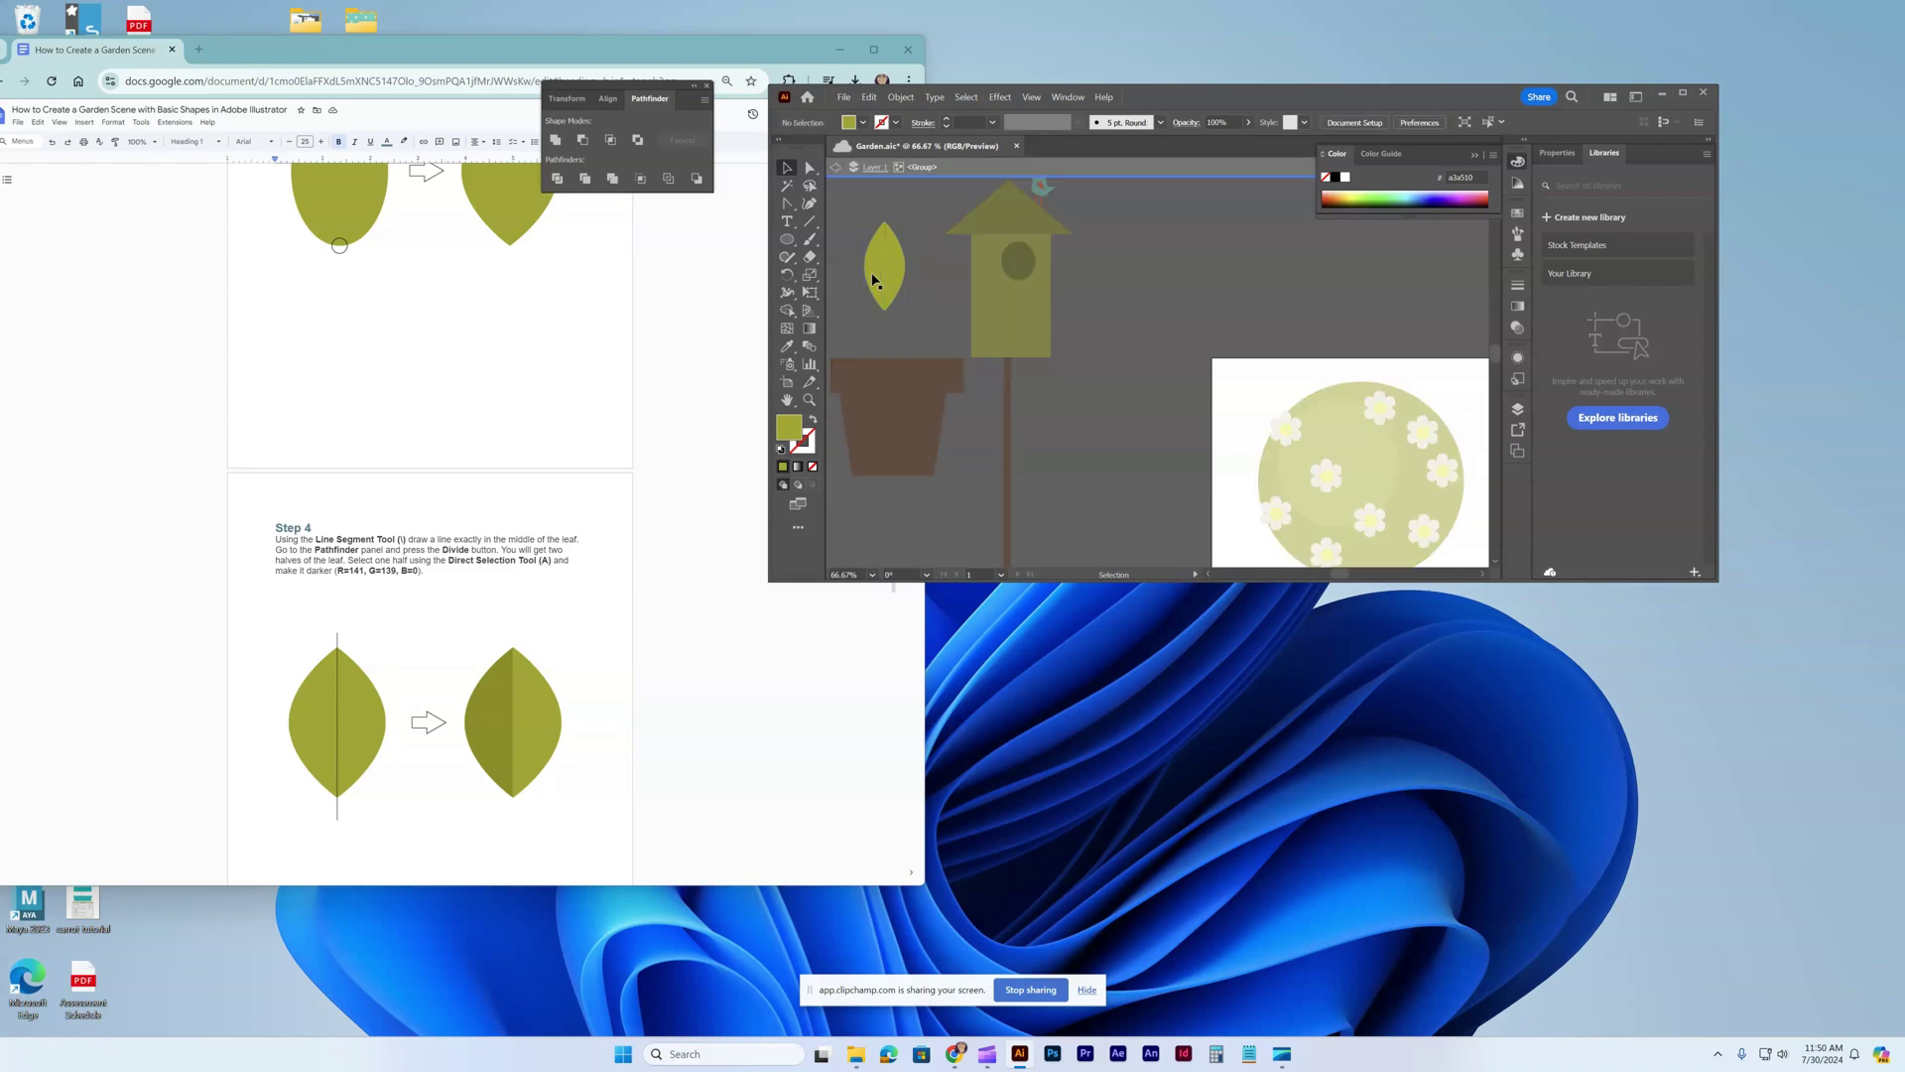
{"action": "left_click", "coordinate": [874, 276]}
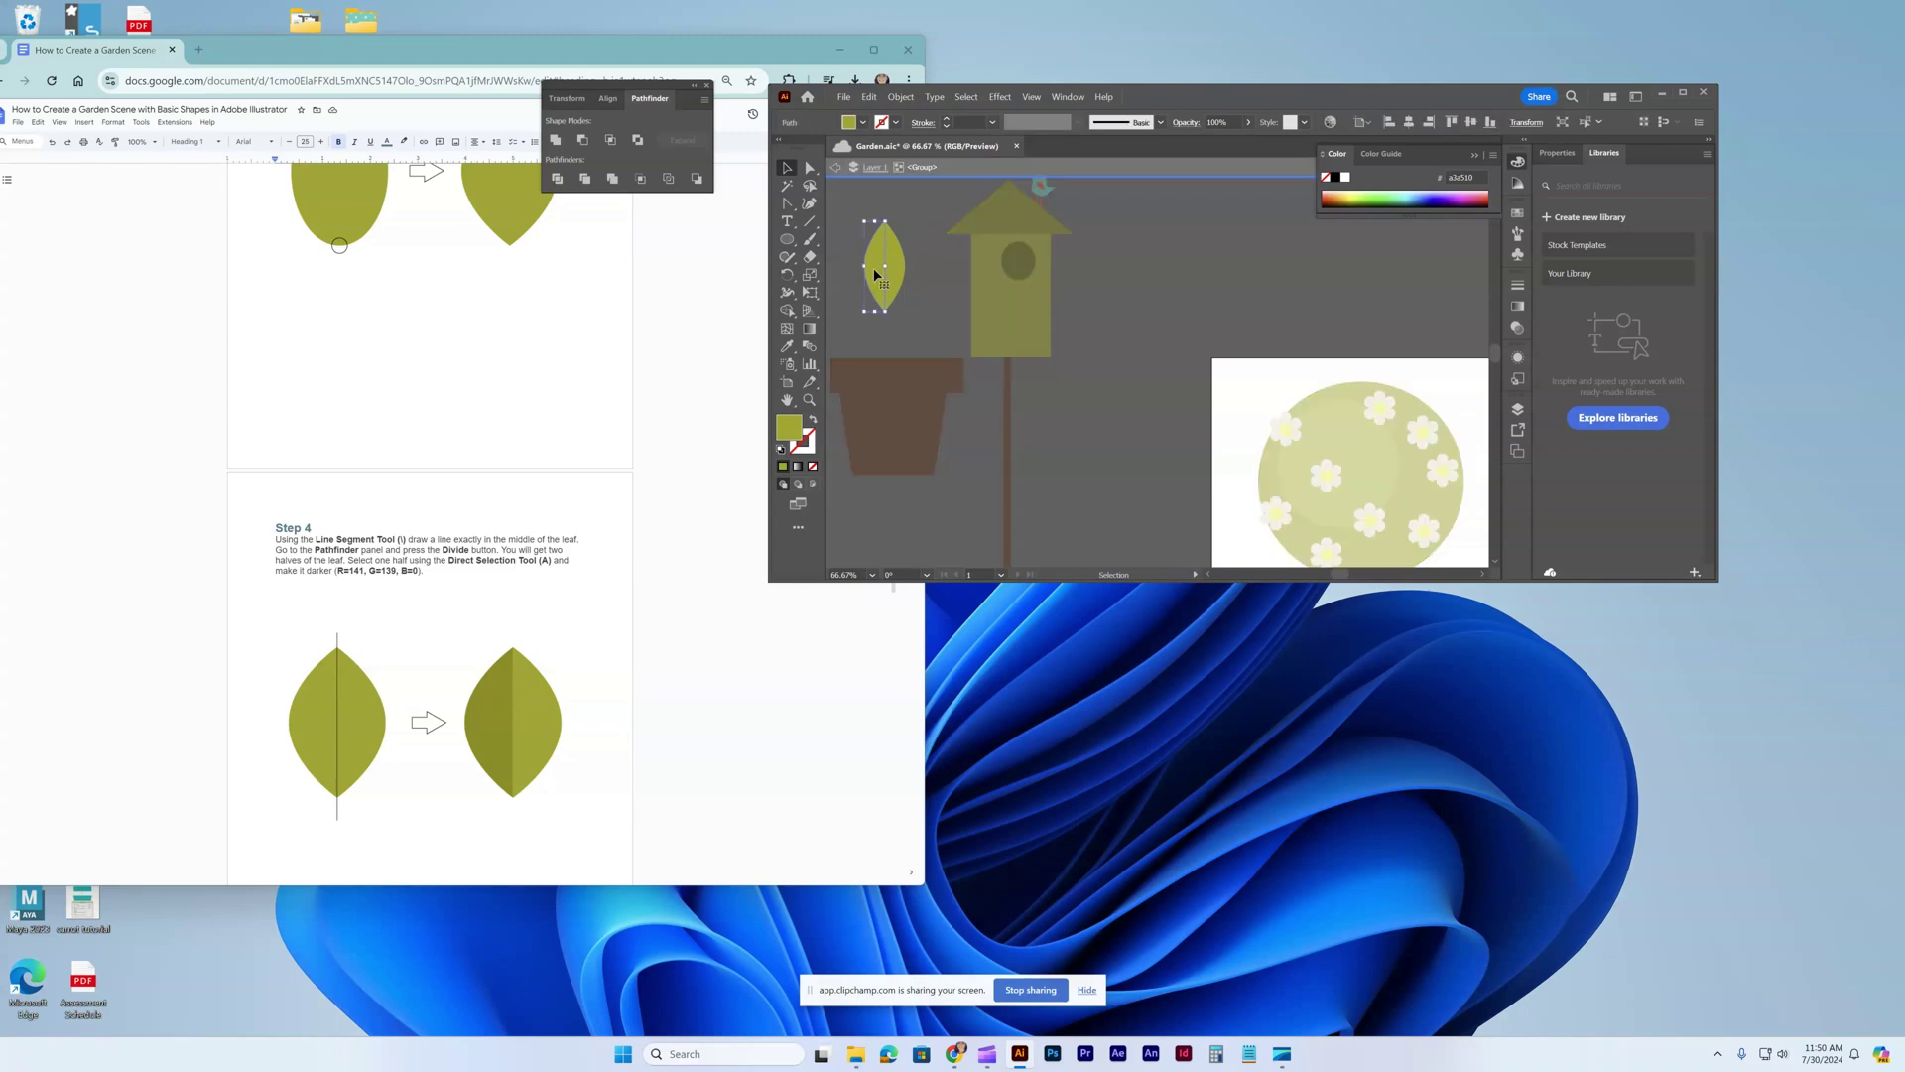
{"action": "double_click", "coordinate": [793, 441]}
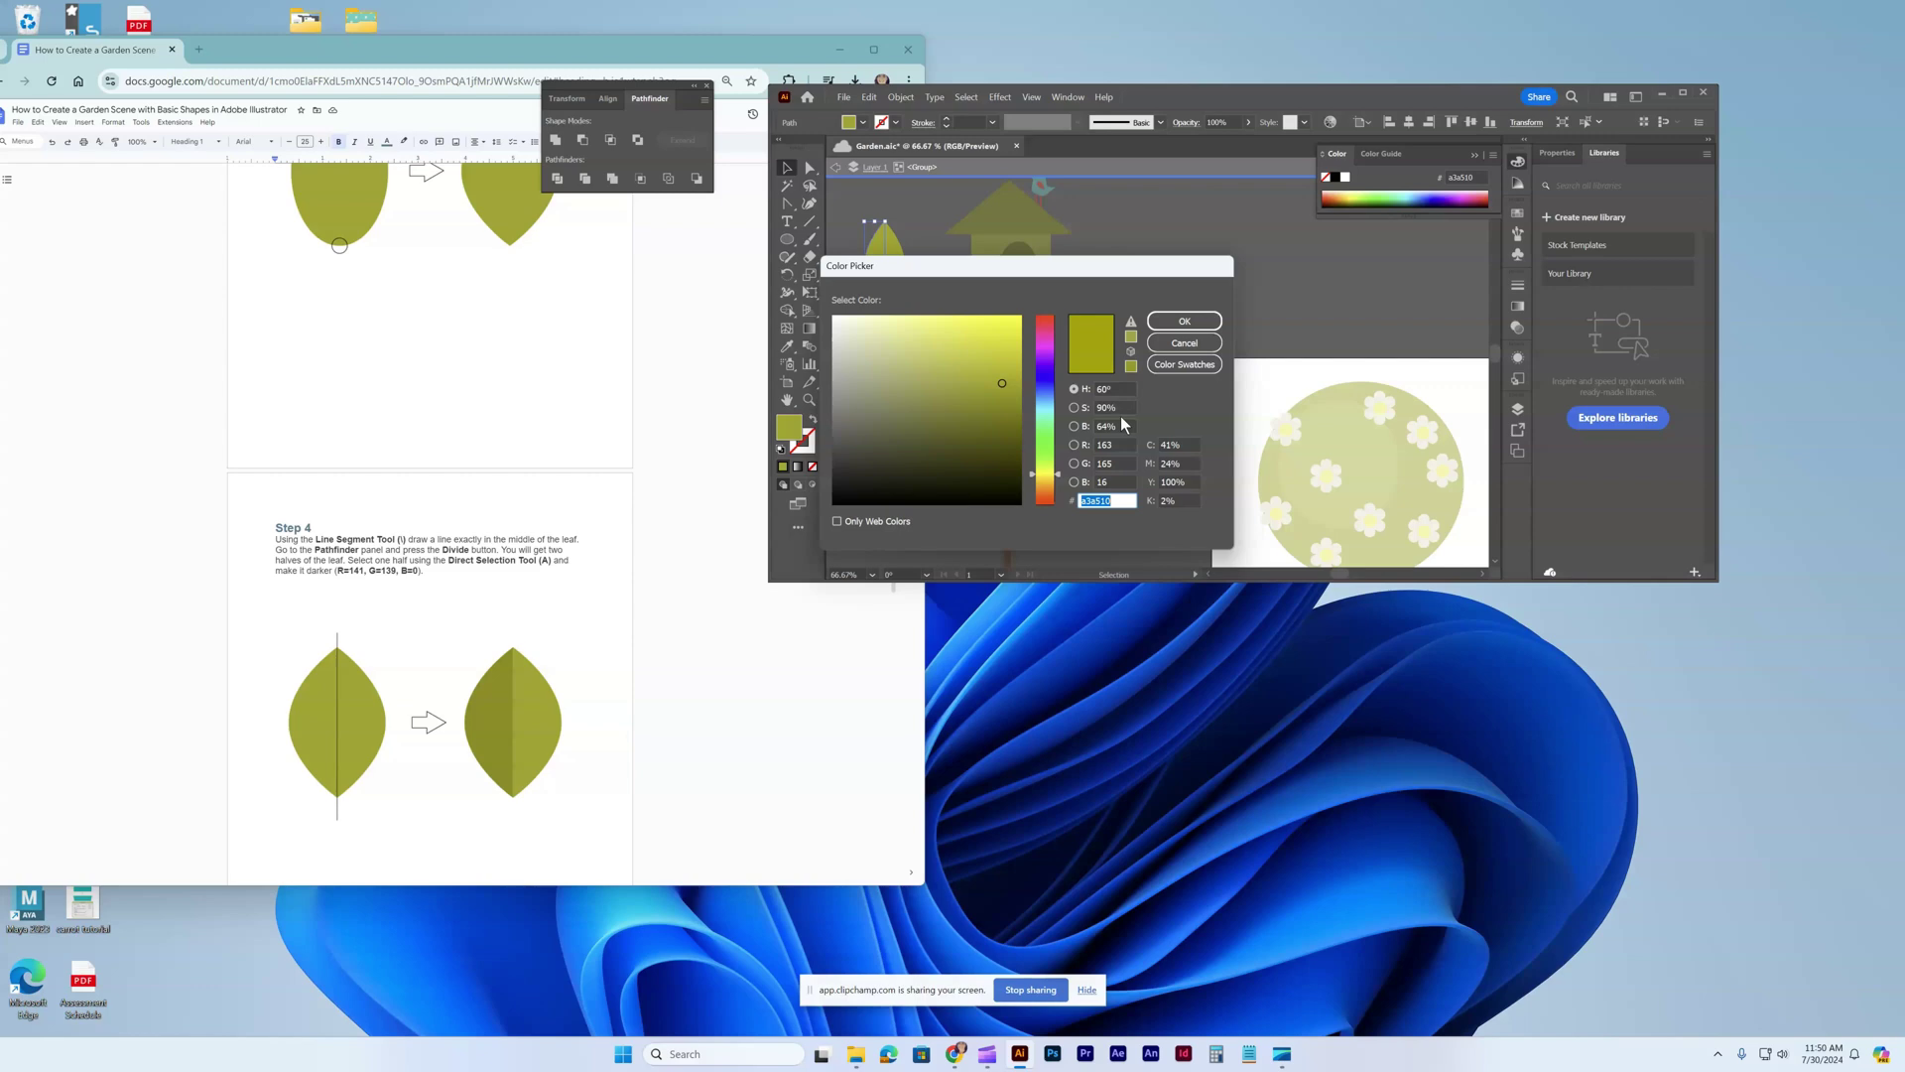
Colour the selected leaf half darker olive R141 G139 B0, discarding an accidental bright yellow.
{"action": "double_click", "coordinate": [1103, 425]}
{"action": "type", "text": "141"}
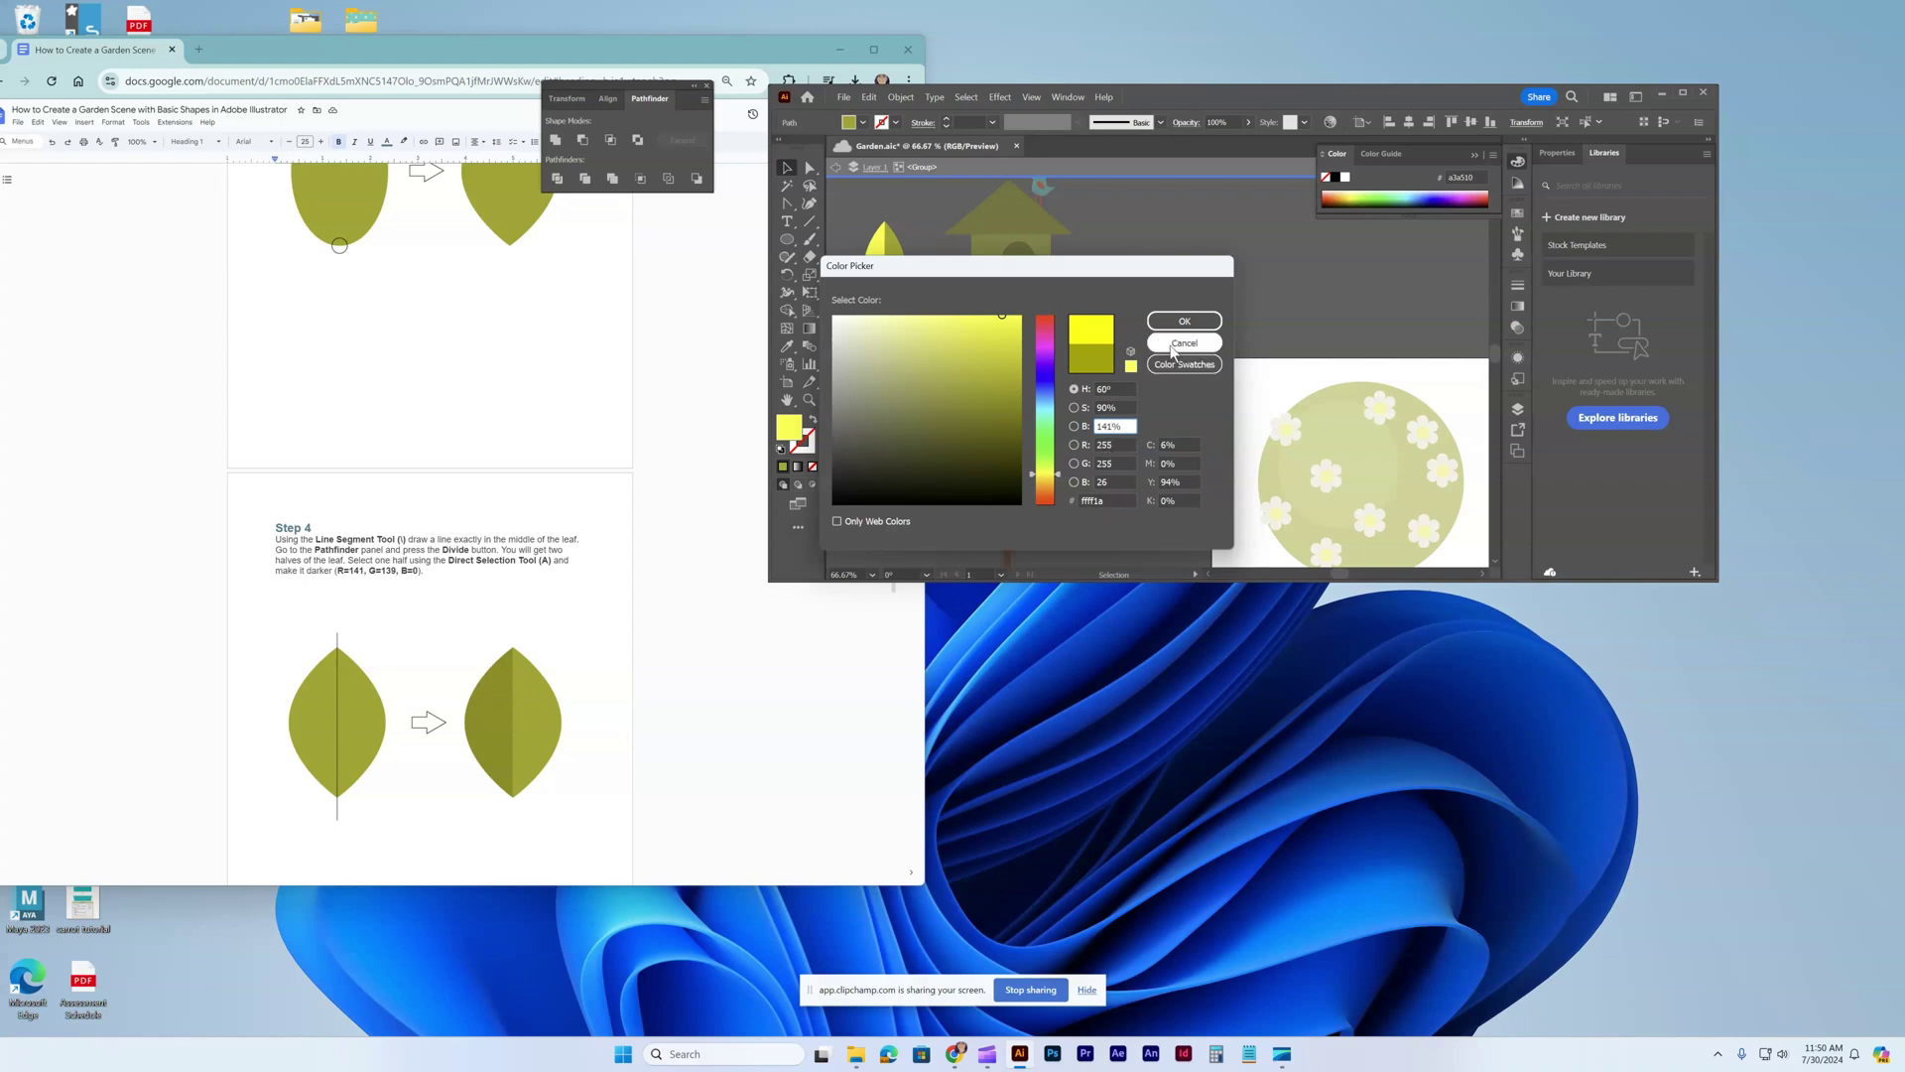
{"action": "left_click", "coordinate": [1184, 342]}
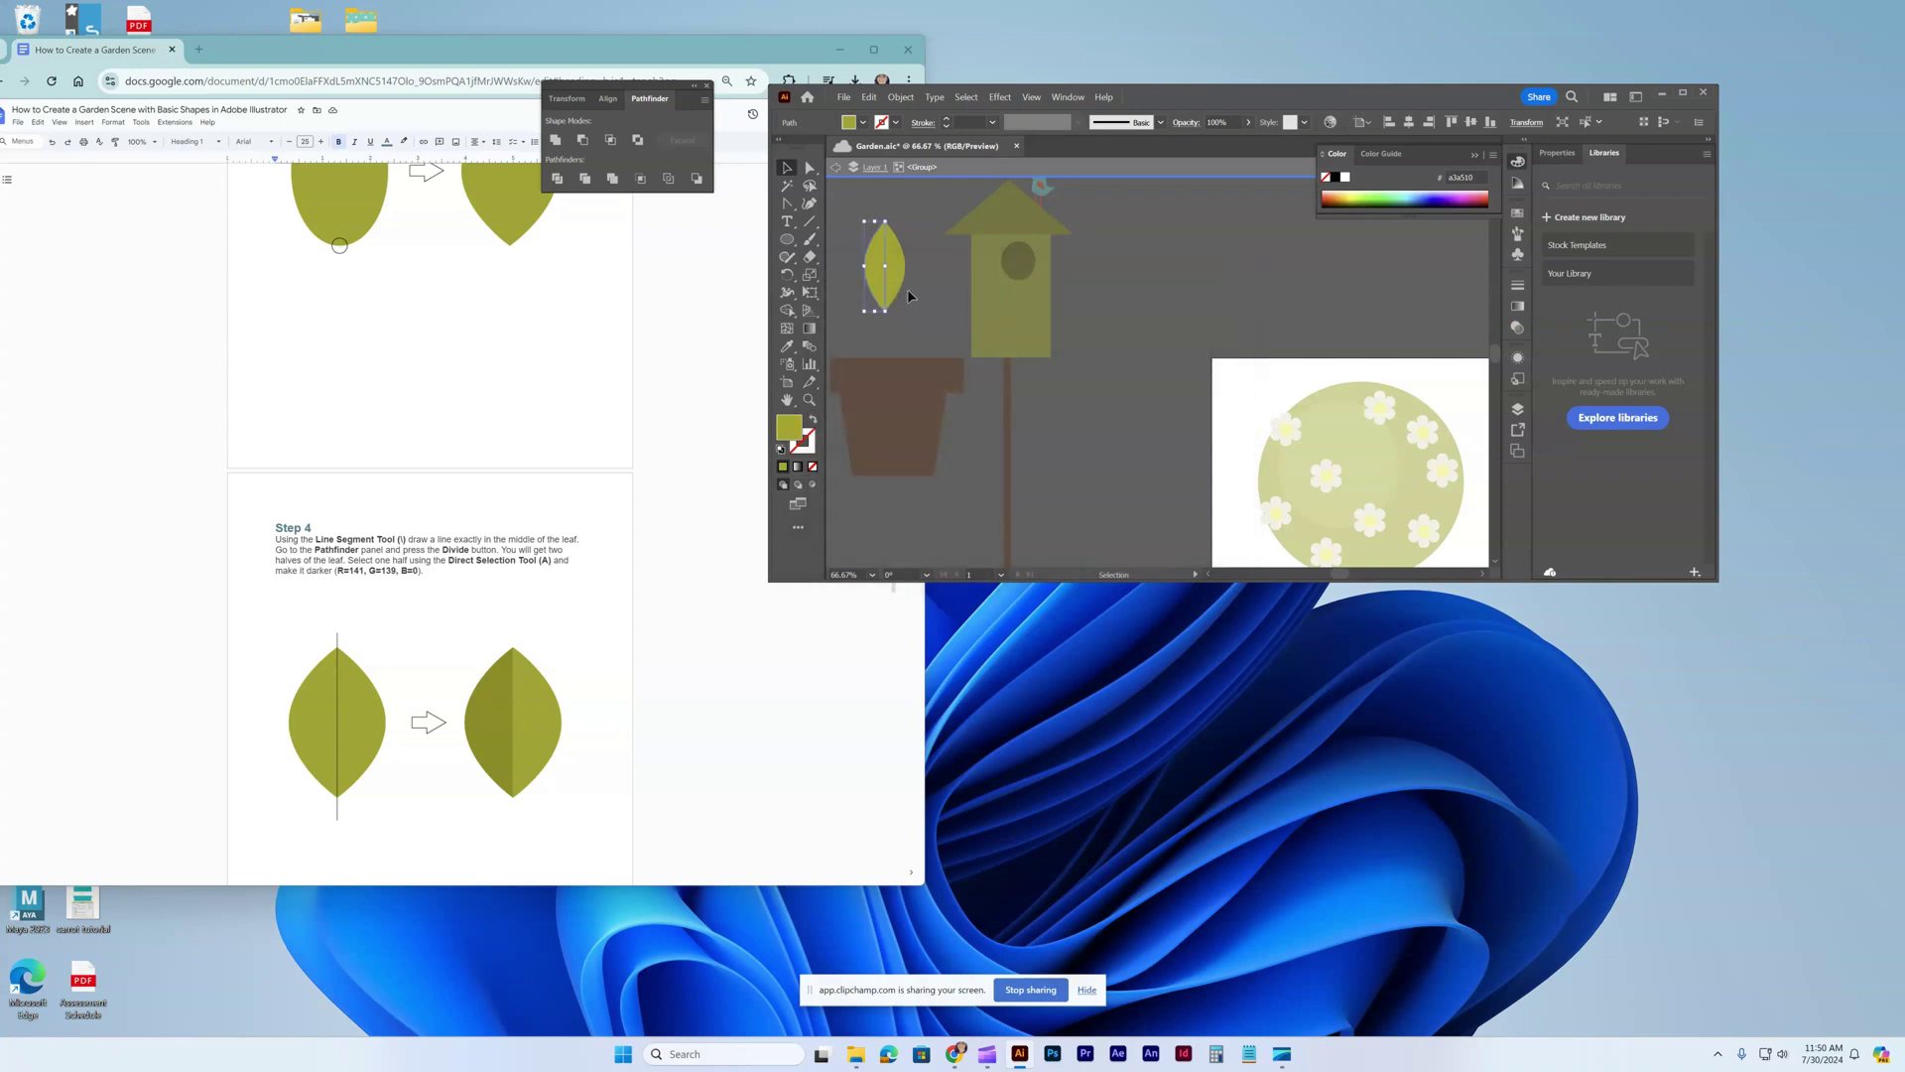
{"action": "double_click", "coordinate": [794, 435]}
{"action": "left_click", "coordinate": [1121, 445]}
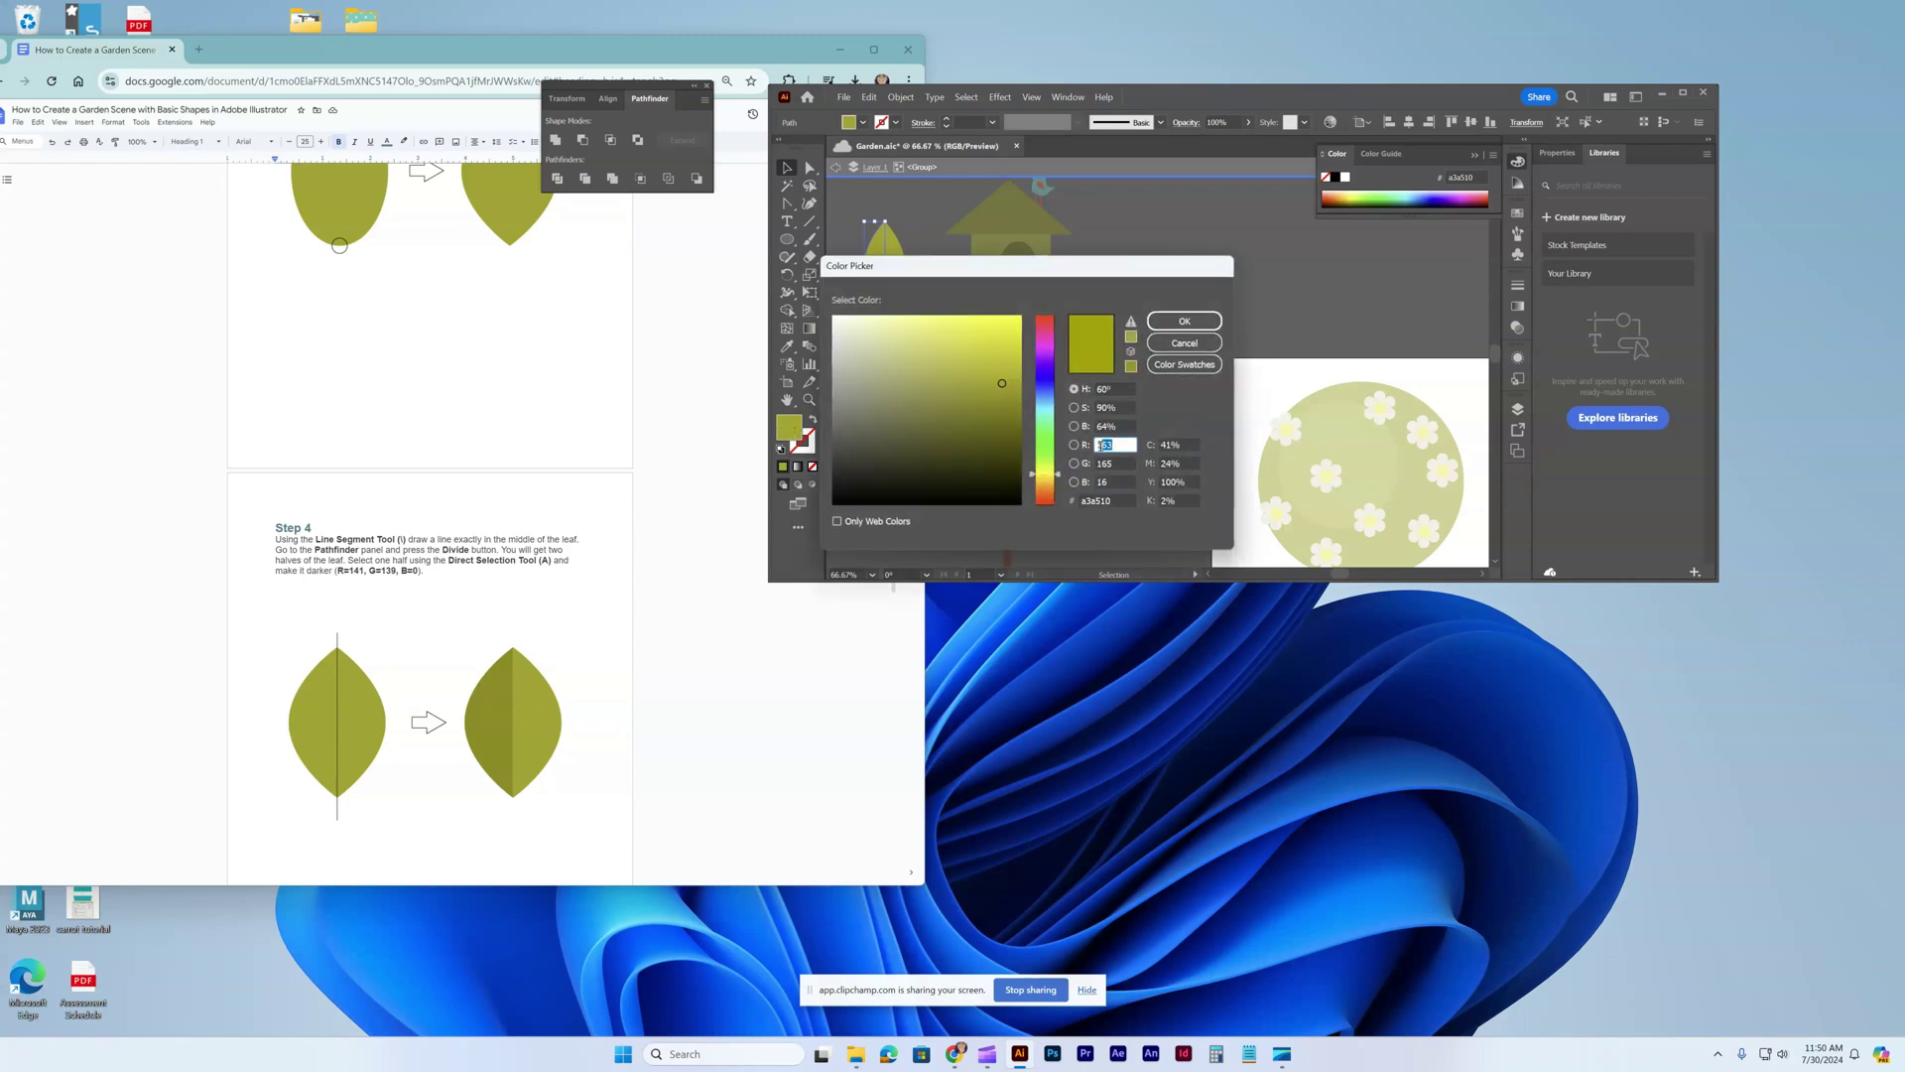
{"action": "type", "text": "141"}
{"action": "double_click", "coordinate": [1102, 463]}
{"action": "type", "text": "139"}
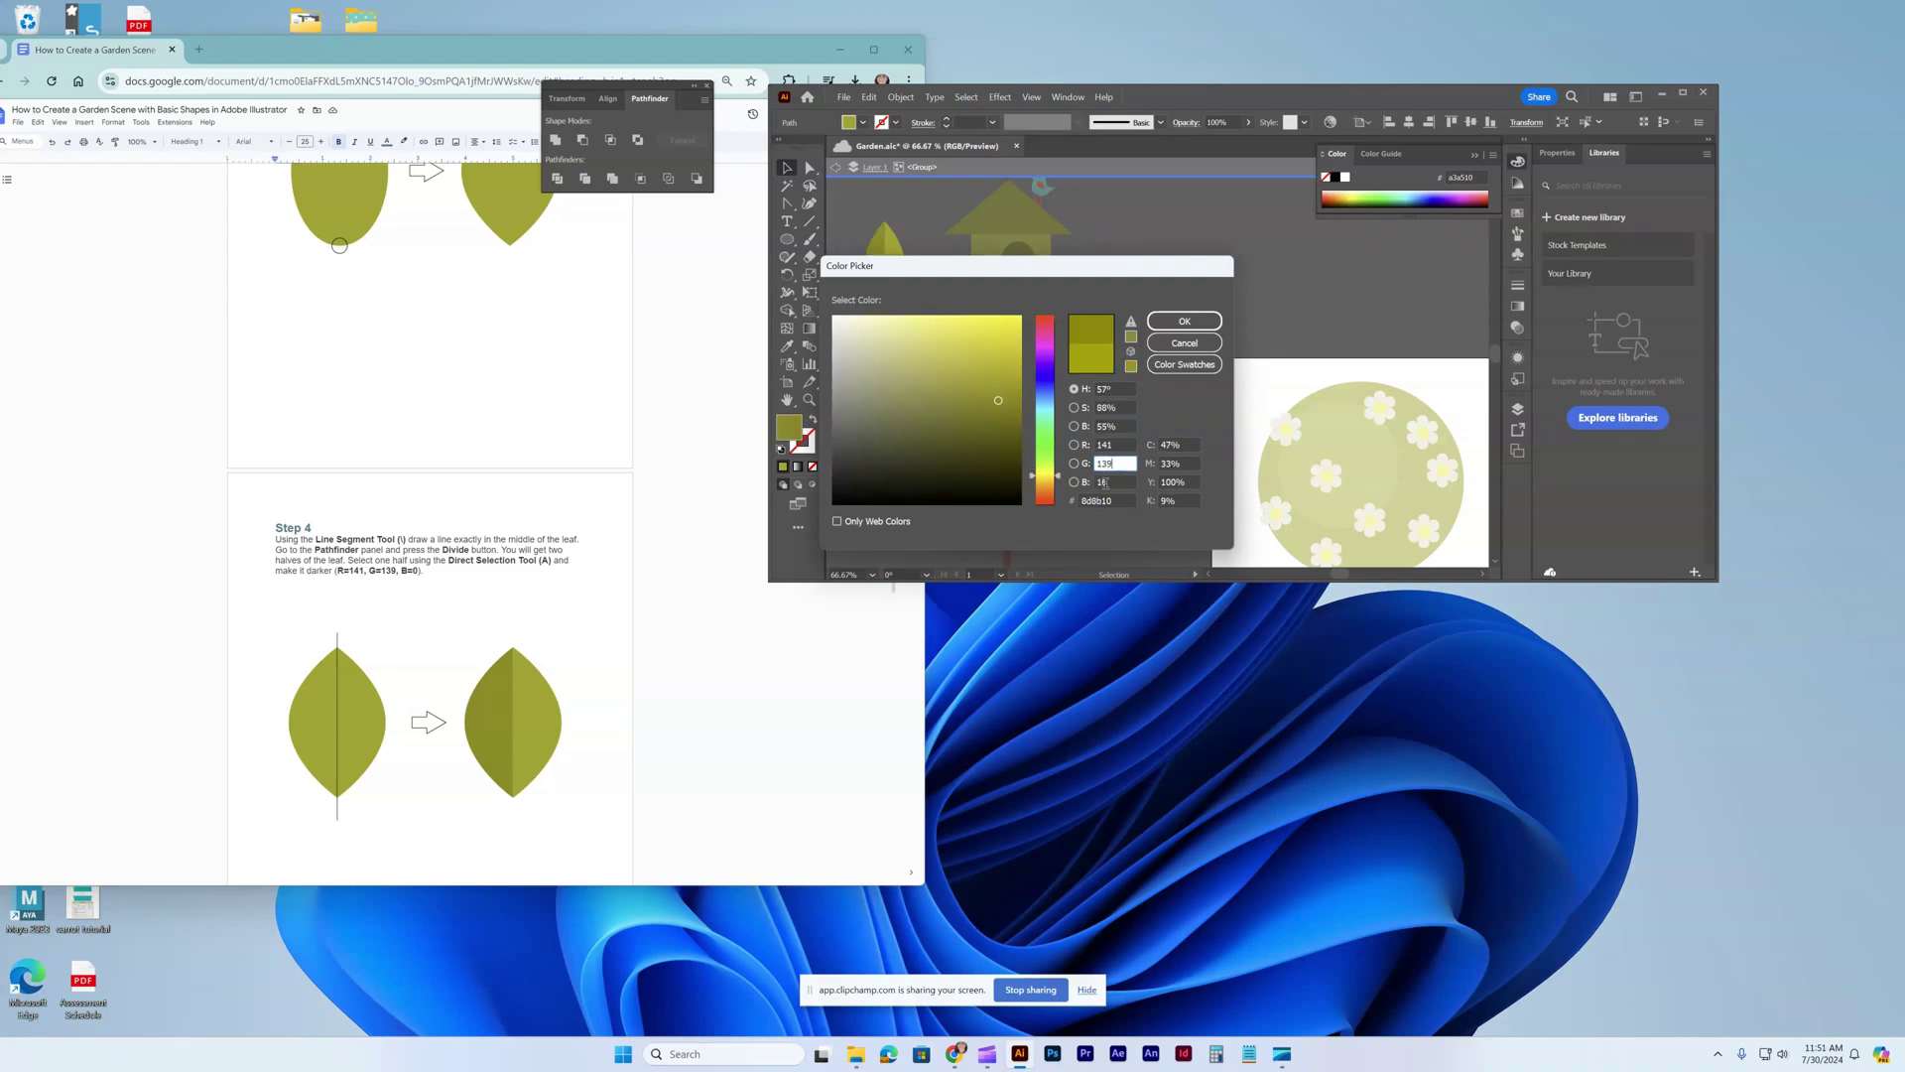
{"action": "double_click", "coordinate": [1111, 483]}
{"action": "type", "text": "0"}
{"action": "key", "text": "Return"}
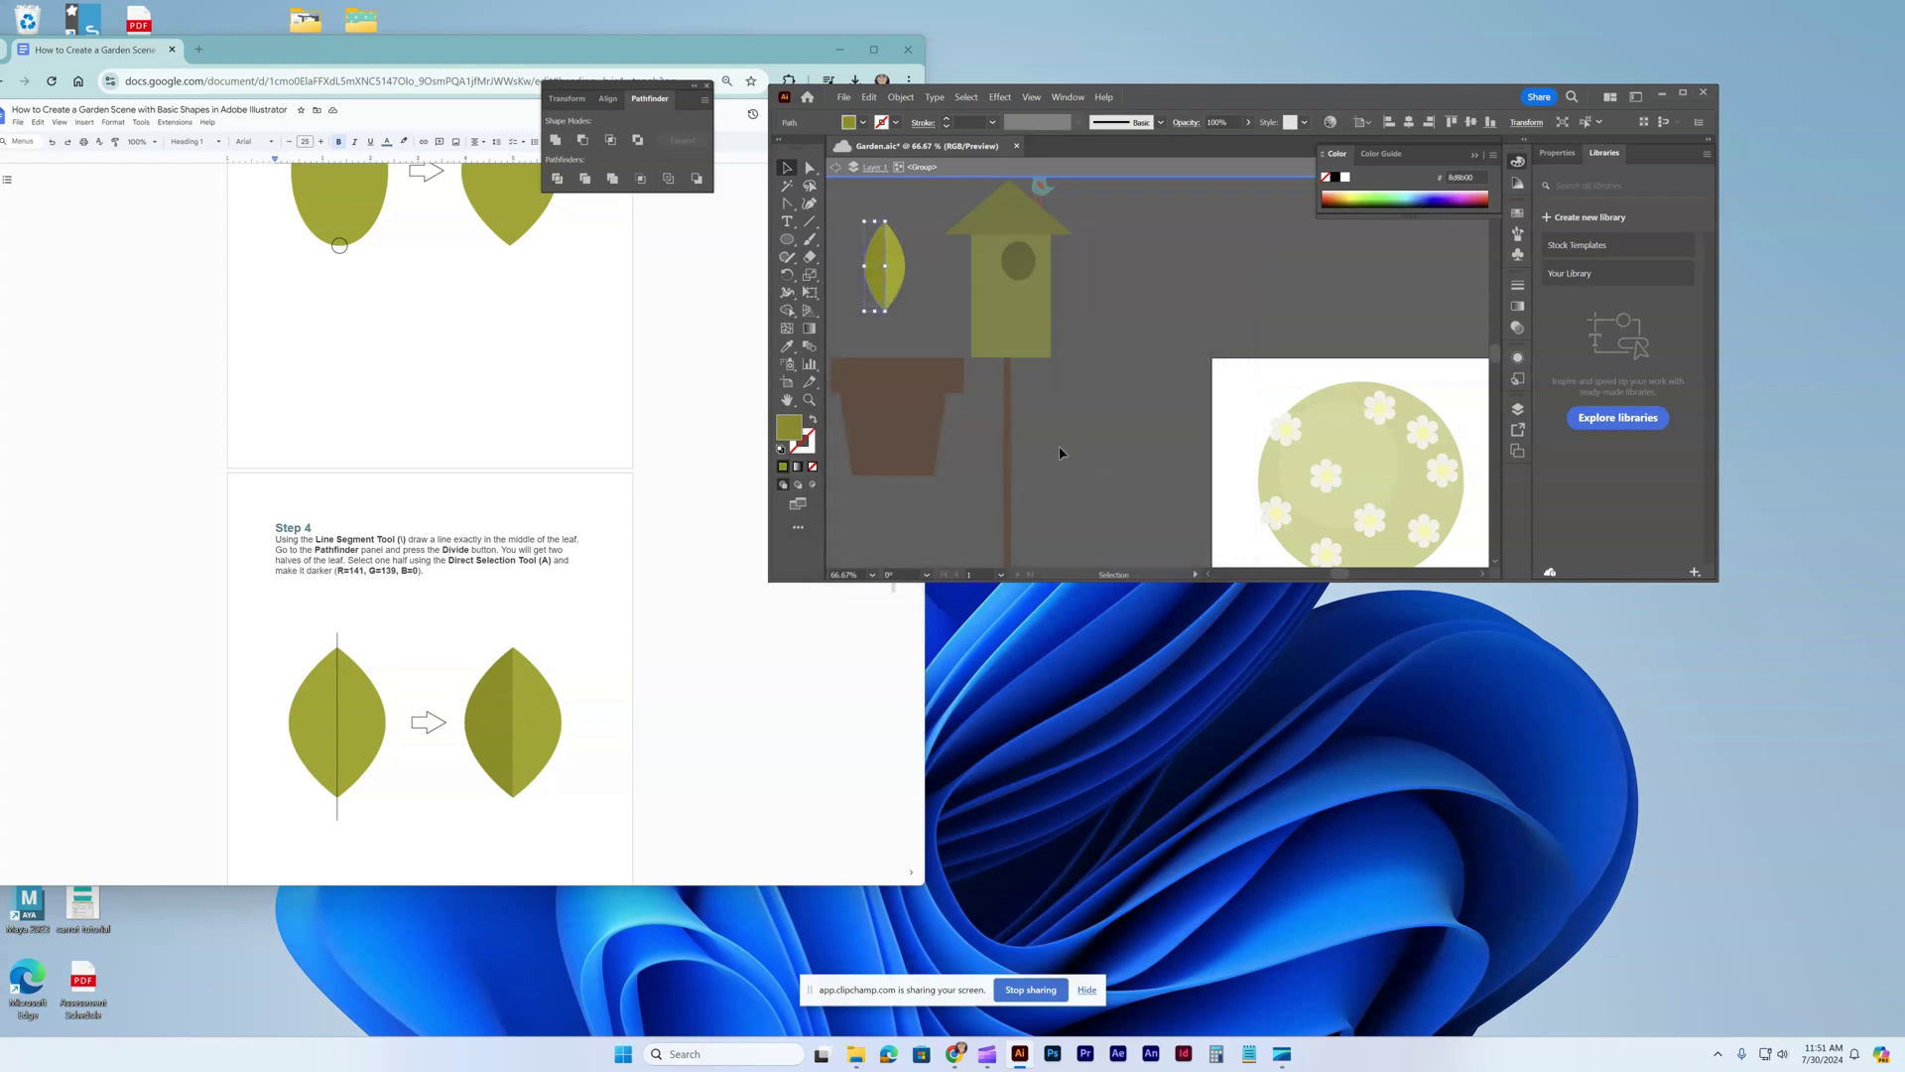
Exit isolation mode, test sampling birdhouse colours onto the leaf, then undo and deselect.
{"action": "double_click", "coordinate": [945, 292]}
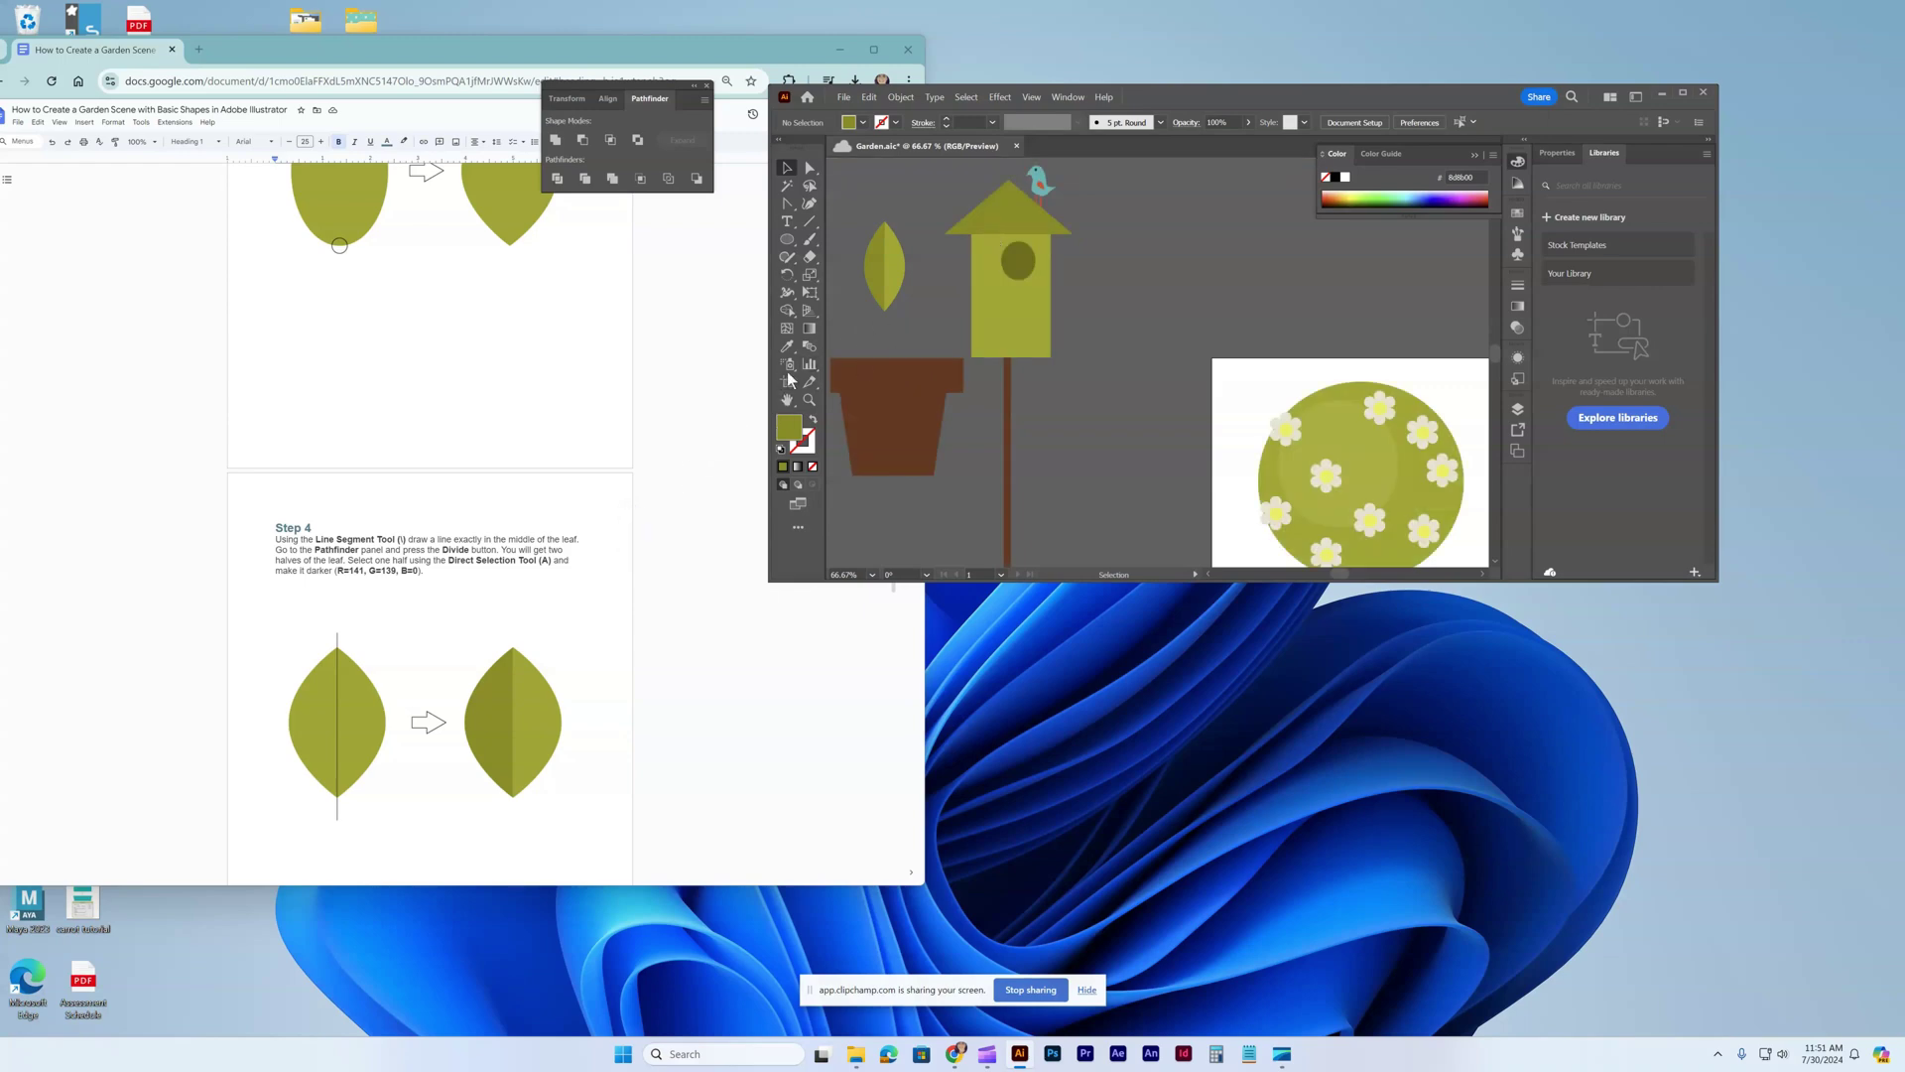
{"action": "left_click", "coordinate": [902, 270]}
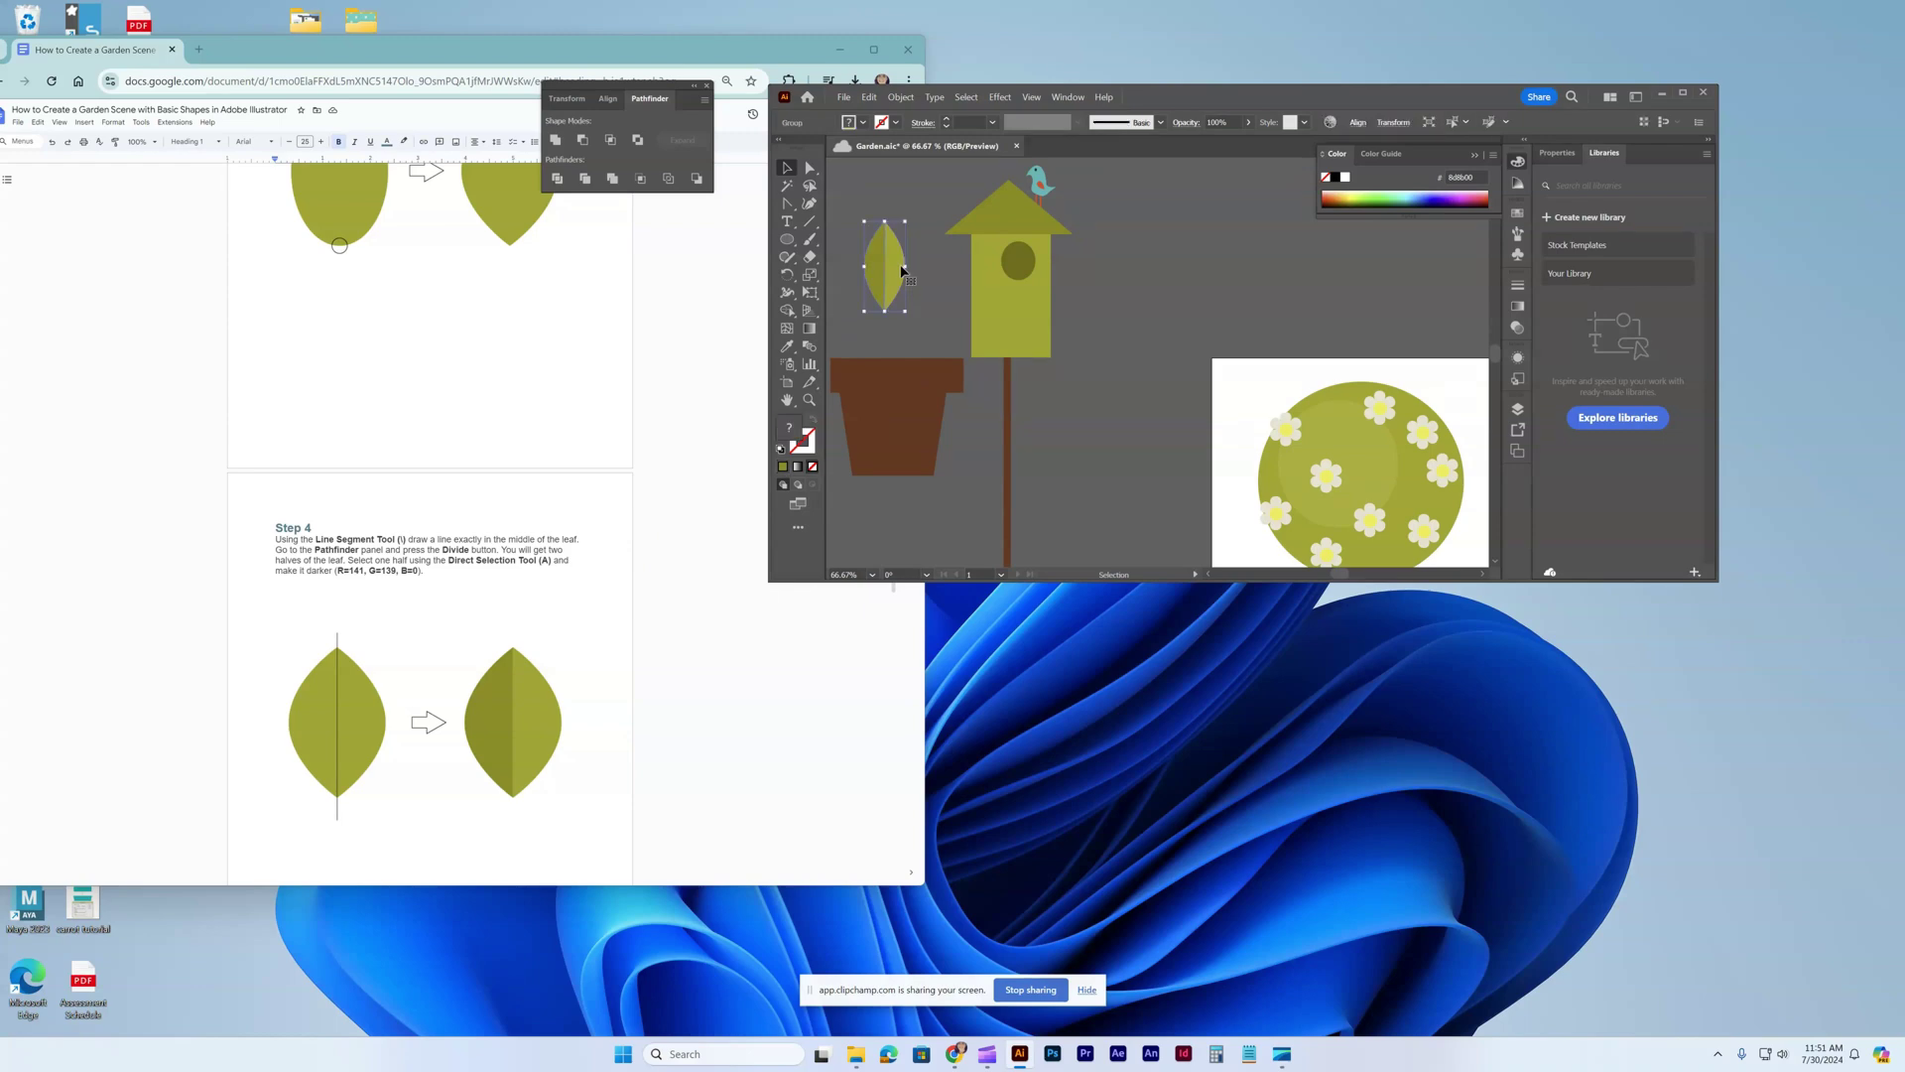
{"action": "key", "text": "i"}
{"action": "left_click", "coordinate": [1000, 206]}
{"action": "left_click", "coordinate": [1009, 245]}
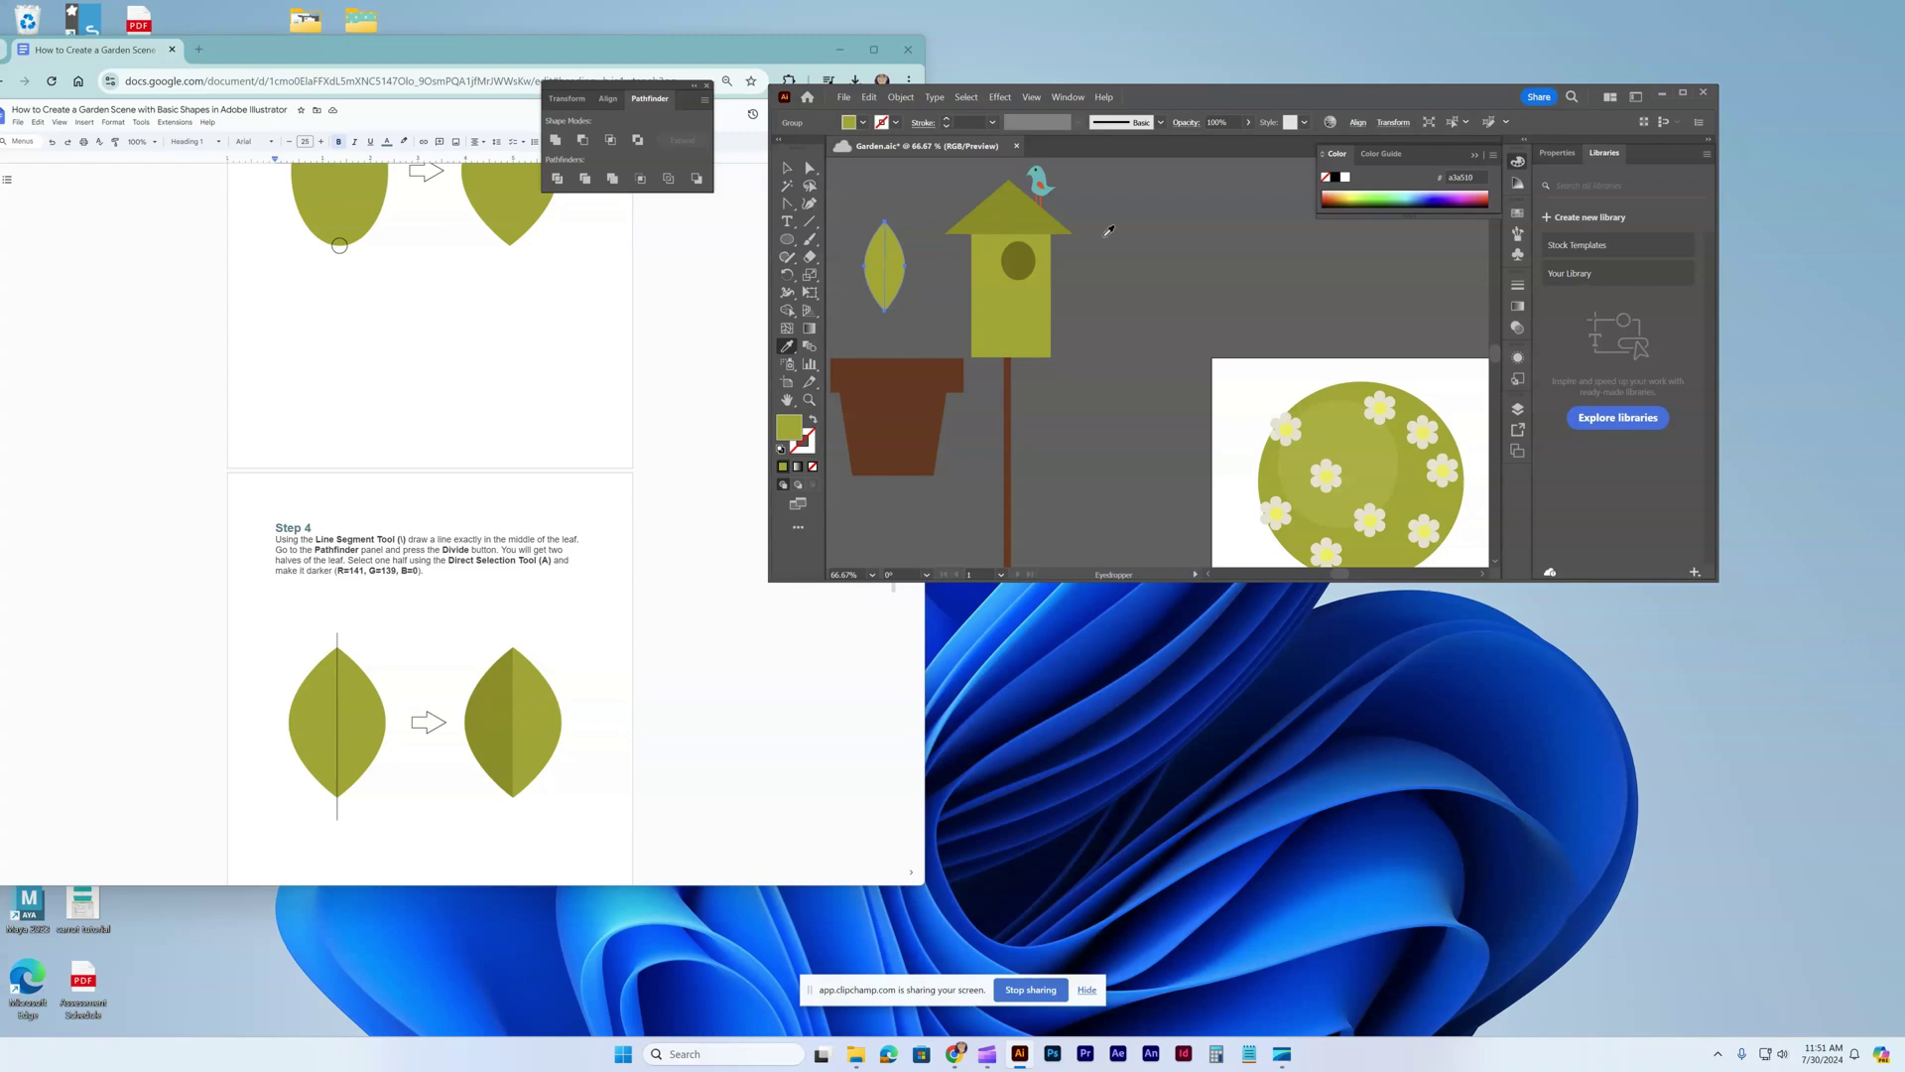
{"action": "left_click", "coordinate": [1031, 230]}
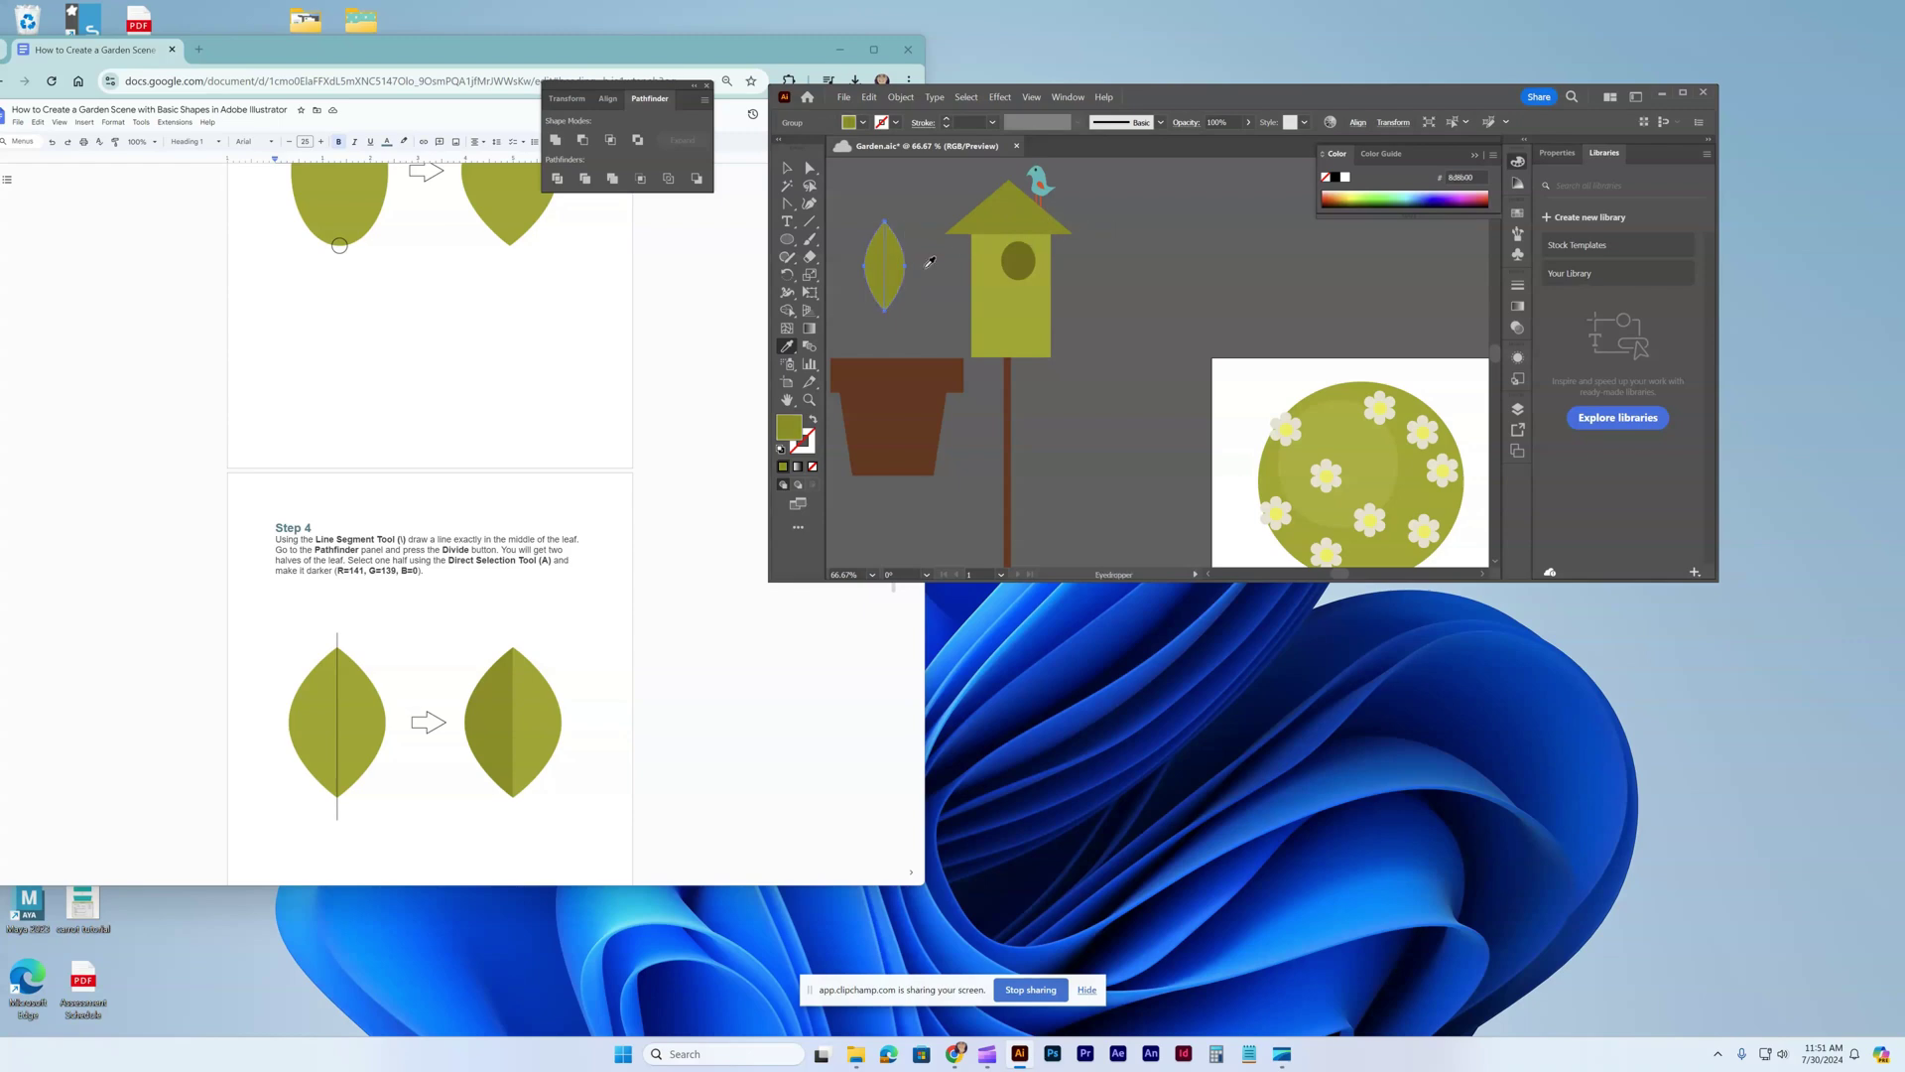
{"action": "key", "text": "ctrl+z"}
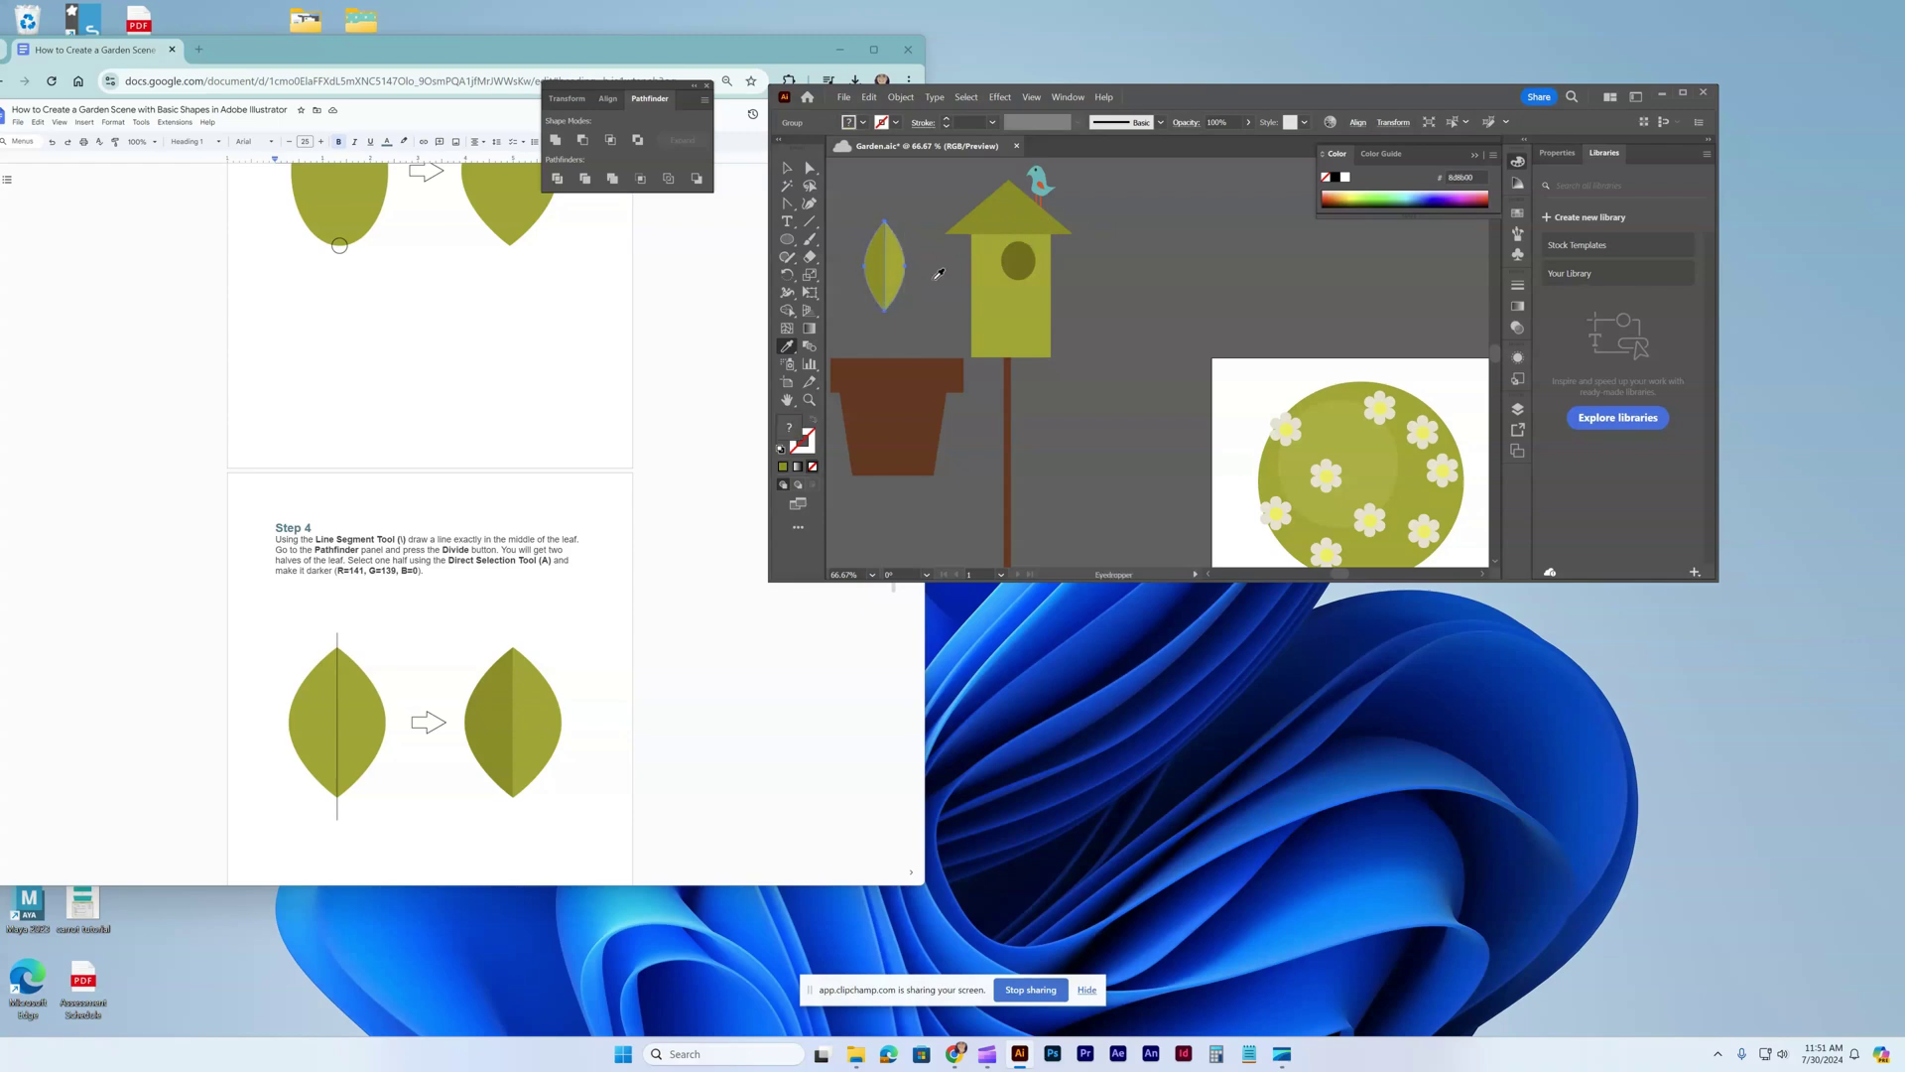
{"action": "key", "text": "v"}
{"action": "left_click", "coordinate": [935, 277]}
Copy and paste the two-tone leaf group to make a second leaf.
{"action": "scroll", "coordinate": [551, 750], "scroll_direction": "down", "scroll_amount": 1}
{"action": "scroll", "coordinate": [551, 751], "scroll_direction": "down", "scroll_amount": 5}
{"action": "scroll", "coordinate": [551, 734], "scroll_direction": "down", "scroll_amount": 1}
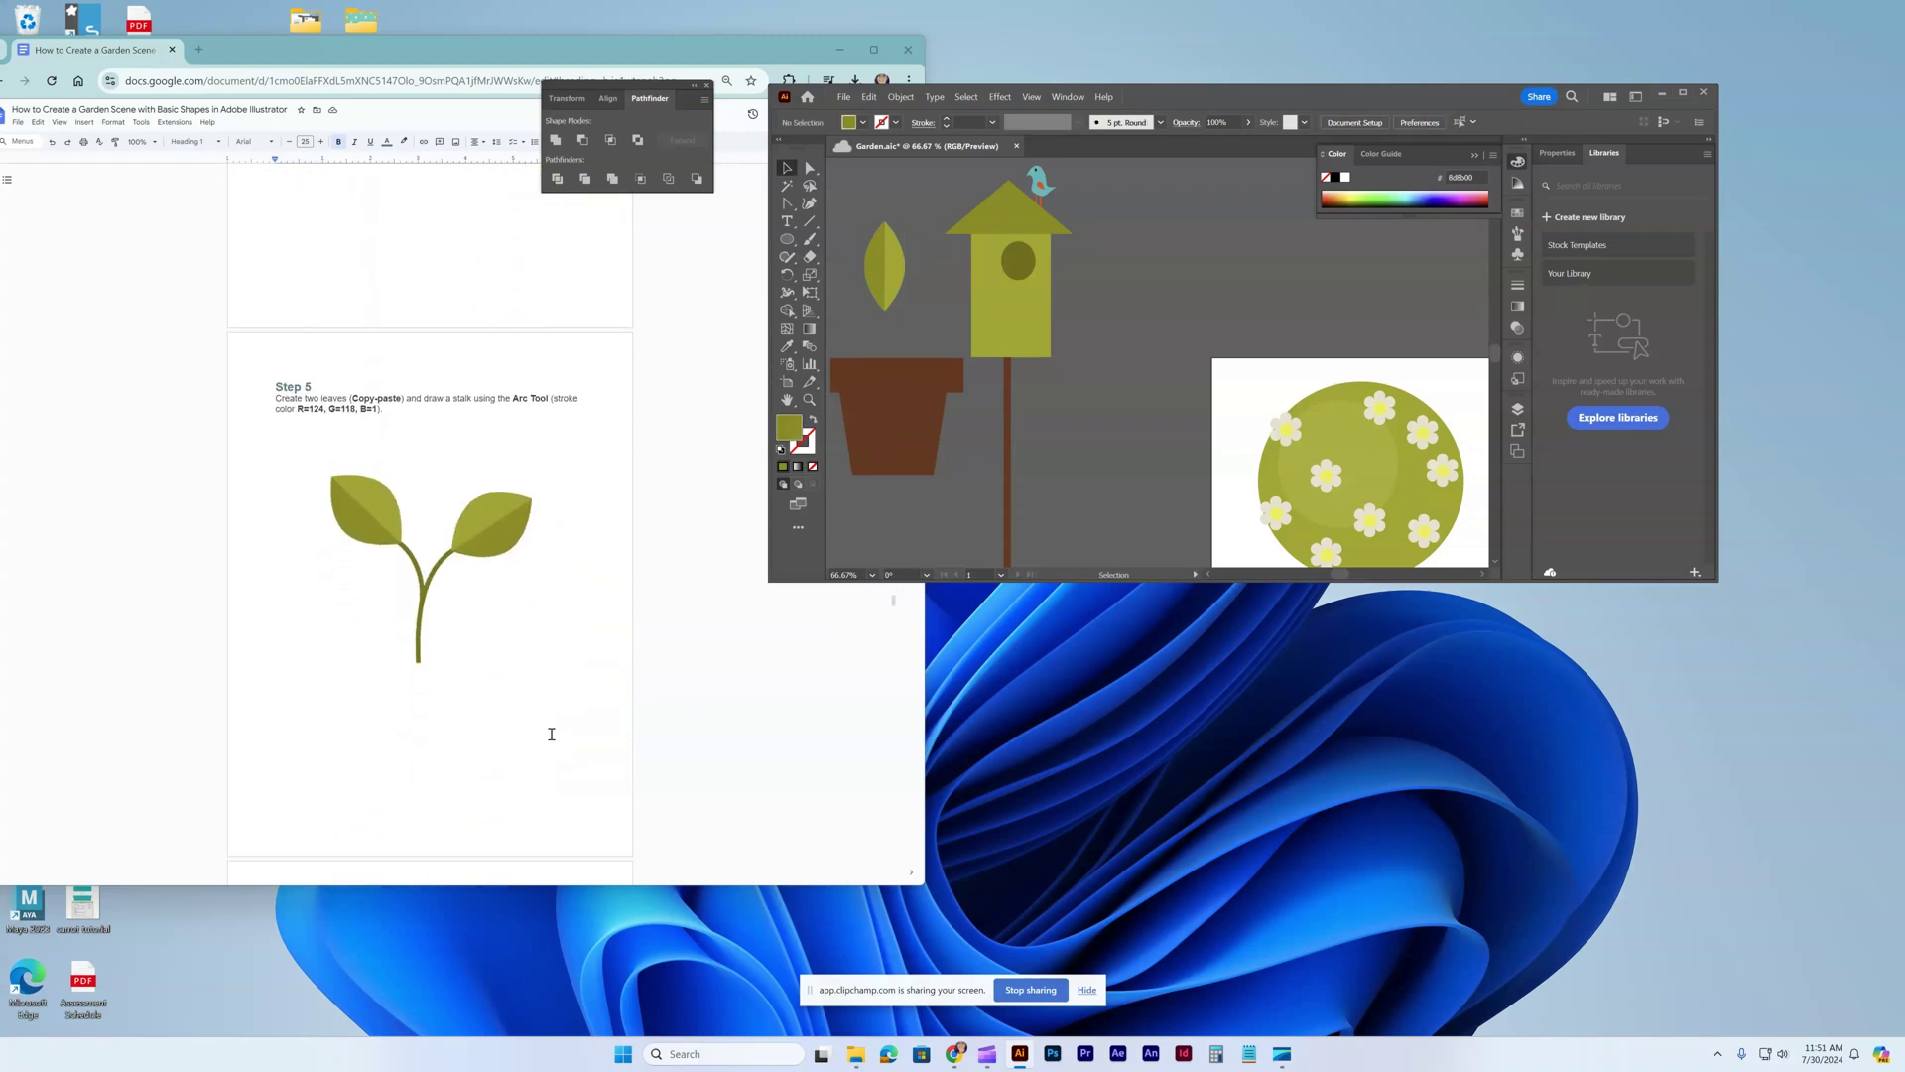
{"action": "left_click", "coordinate": [919, 304]}
{"action": "key", "text": "ctrl+c"}
{"action": "key", "text": "ctrl+v"}
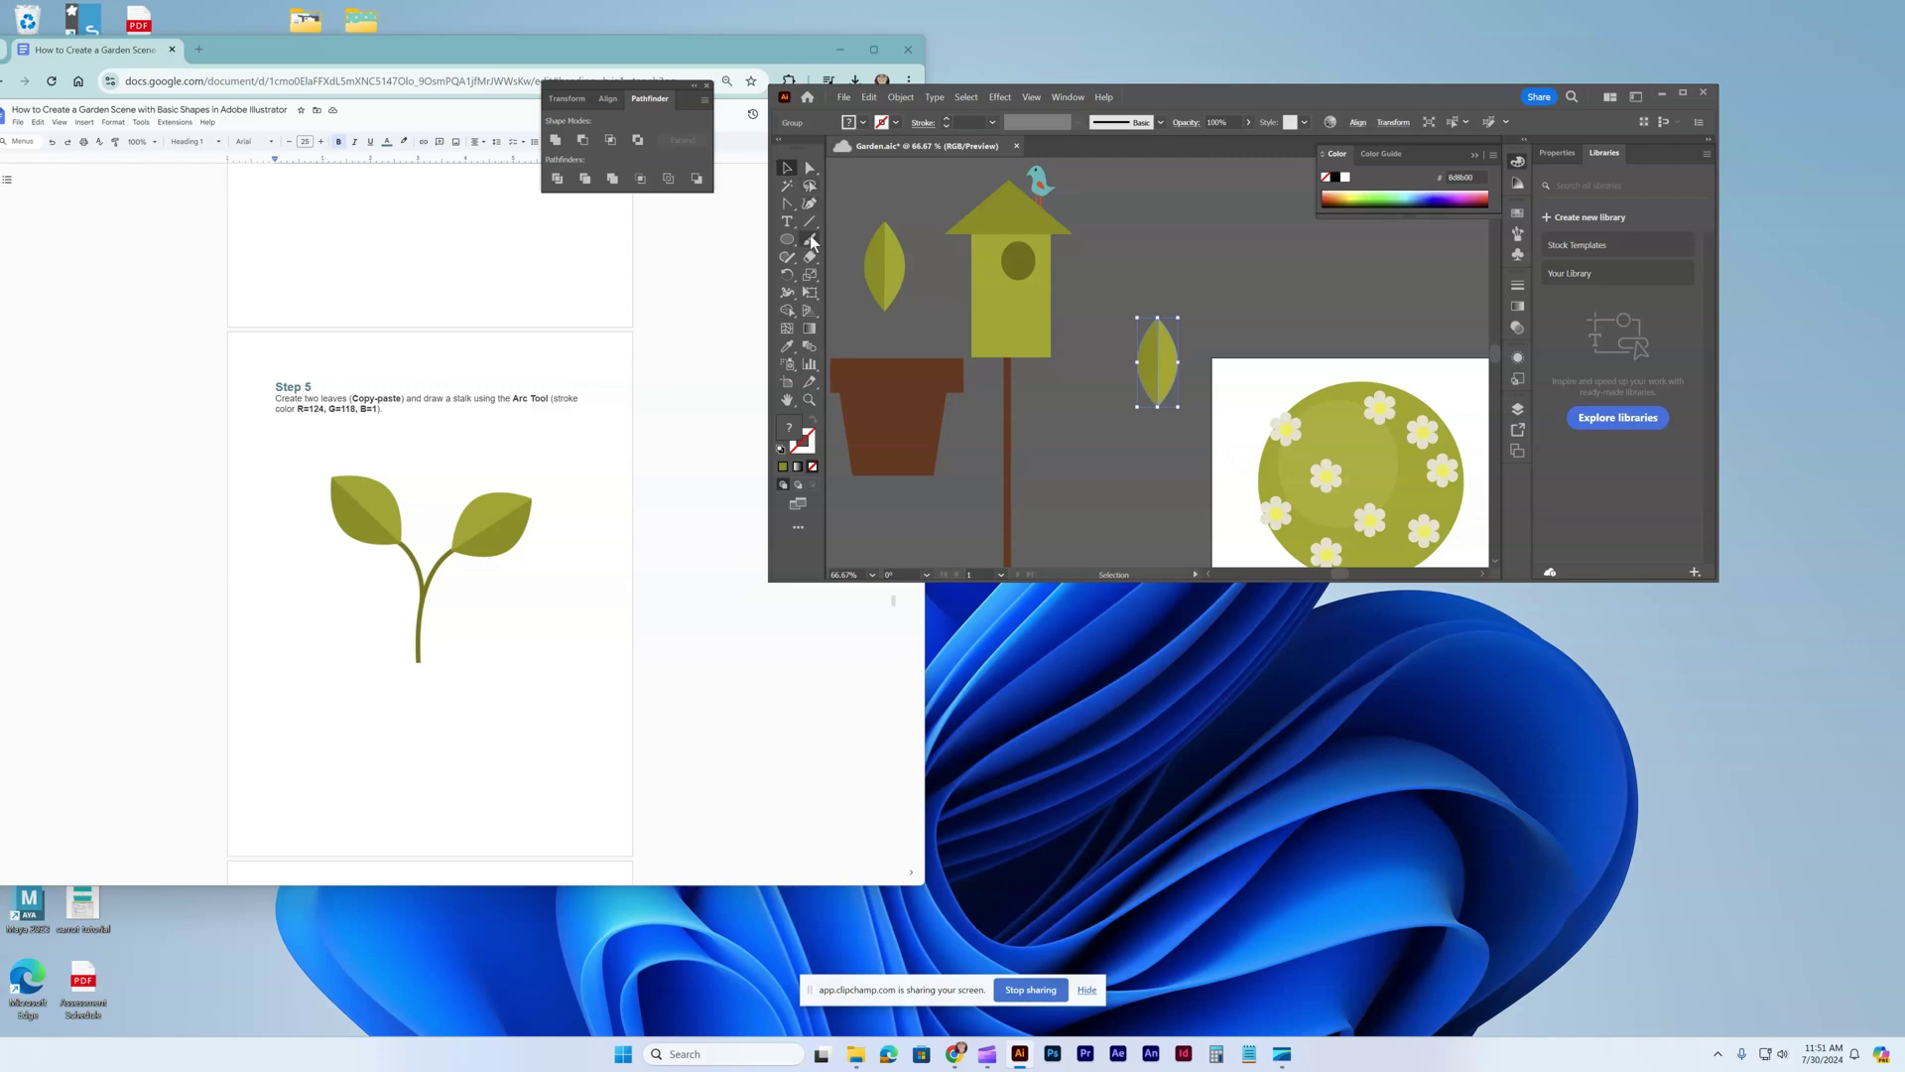
Draw a small curved arc for the plant stalk with the Arc Tool.
{"action": "left_click_drag", "start_coordinate": [805, 225], "coordinate": [875, 241]}
{"action": "left_click_drag", "start_coordinate": [1069, 403], "coordinate": [1084, 458]}
{"action": "mouse_move", "coordinate": [1113, 392]}
{"action": "left_mouse_down"}
{"action": "mouse_move", "coordinate": [1097, 357]}
{"action": "mouse_move", "coordinate": [1072, 378]}
{"action": "mouse_move", "coordinate": [1090, 366]}
{"action": "left_mouse_up"}
Set the stalk colour to olive R124 G118 B1 (7c7601).
{"action": "double_click", "coordinate": [790, 437]}
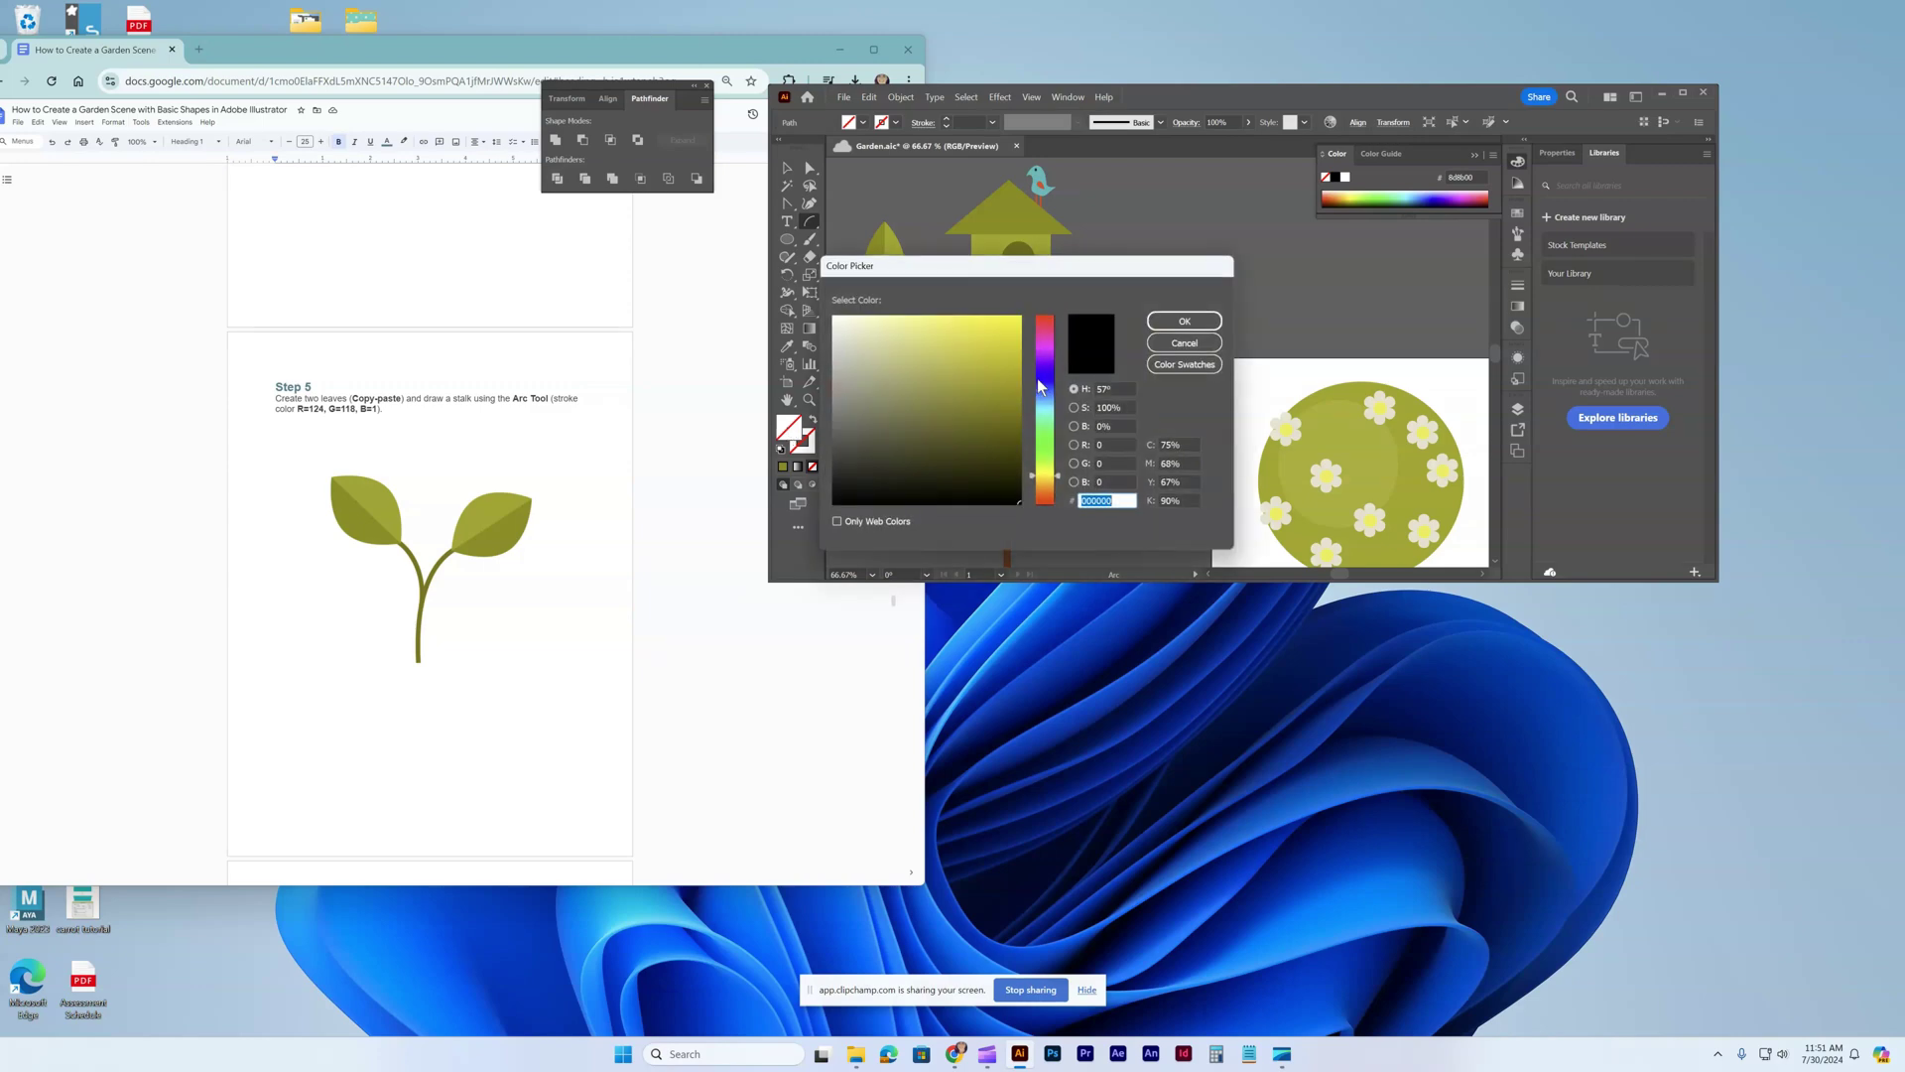
{"action": "double_click", "coordinate": [1095, 446]}
{"action": "type", "text": "124"}
{"action": "key", "text": "Tab"}
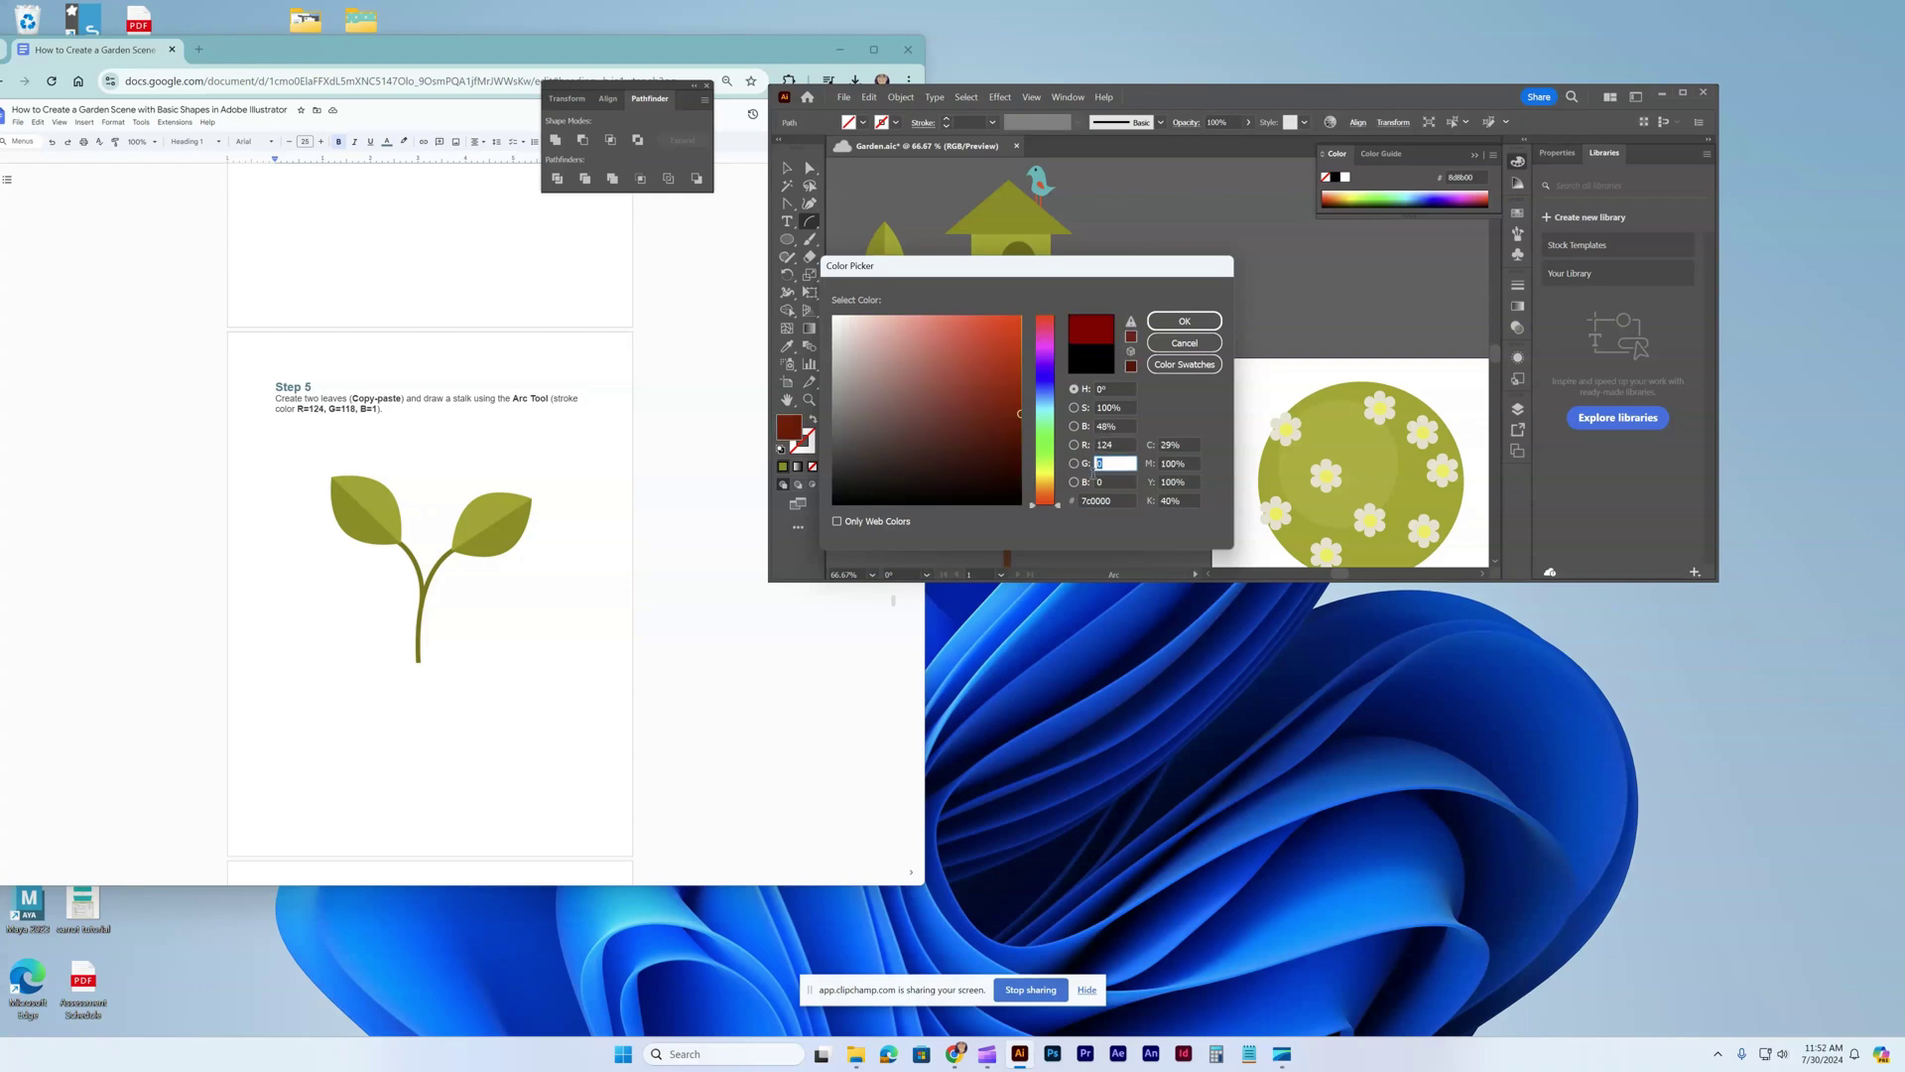
{"action": "type", "text": "118"}
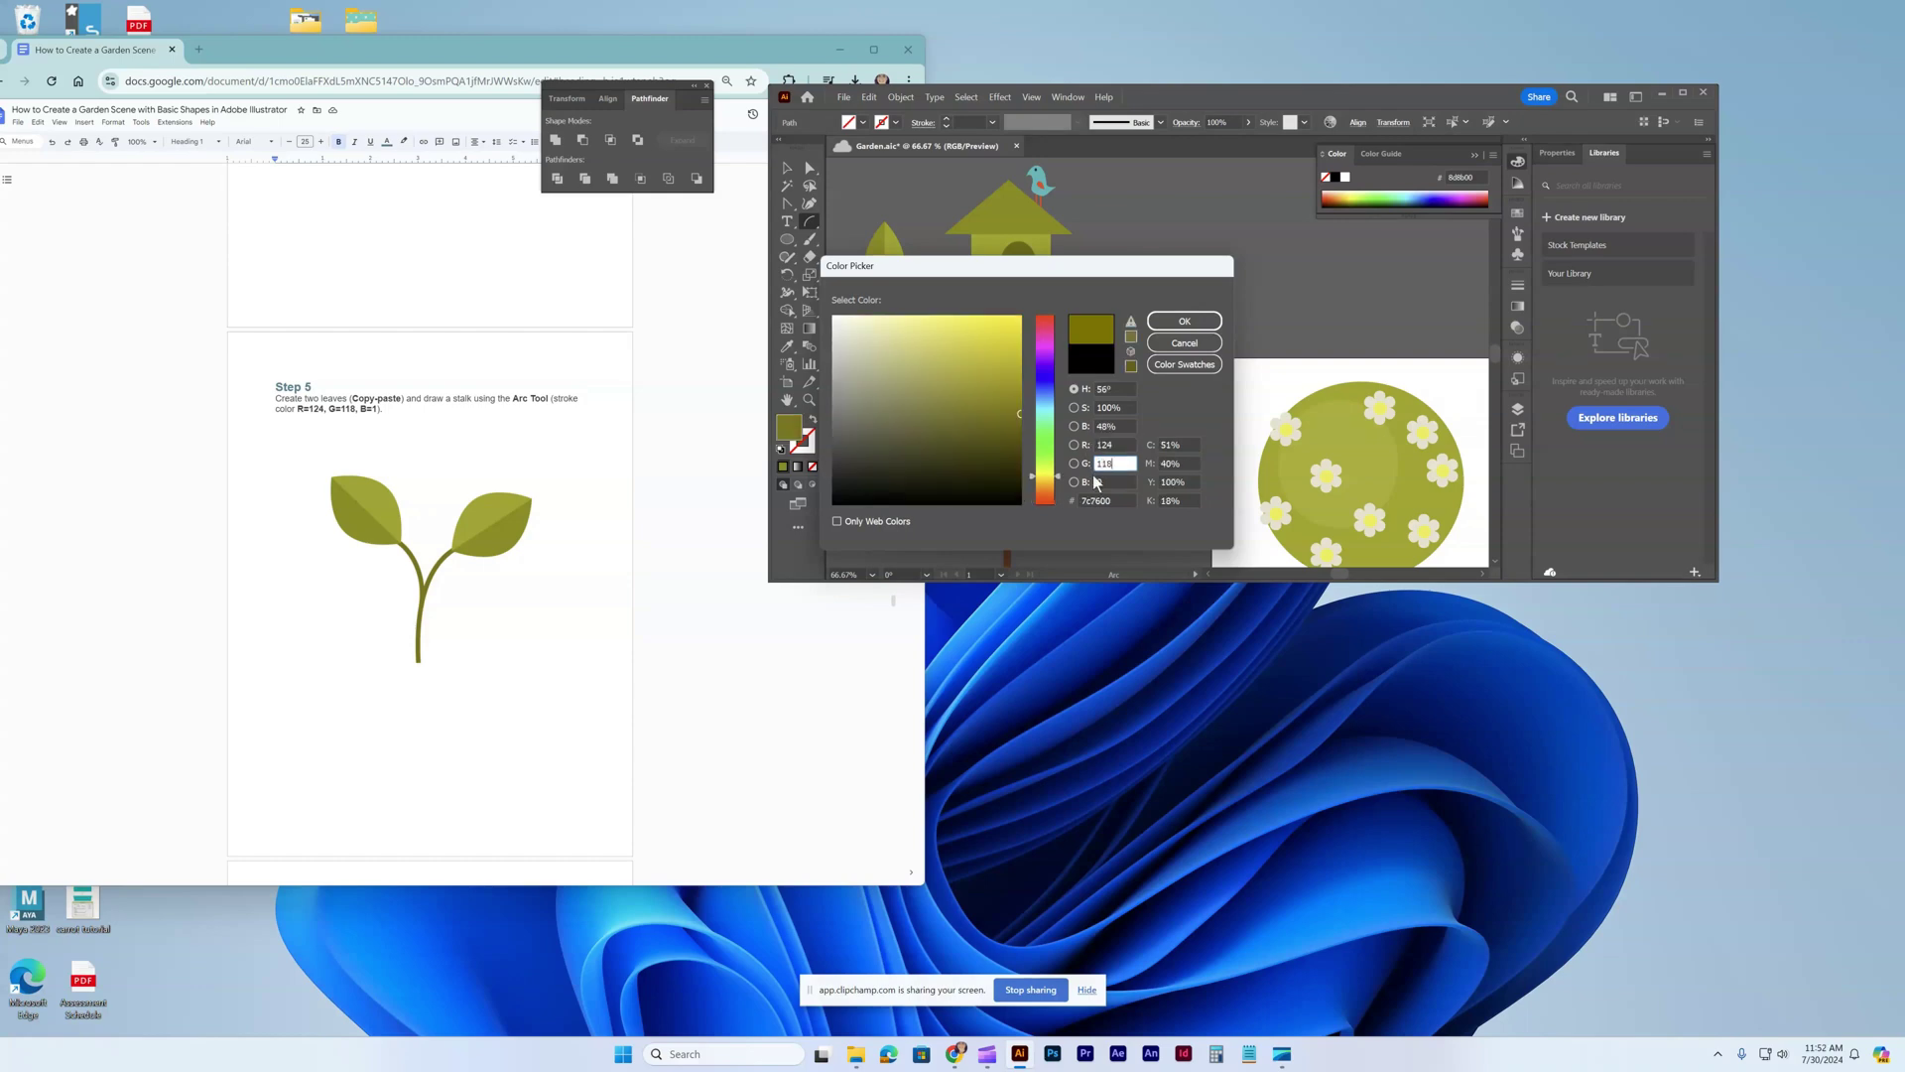
{"action": "key", "text": "Tab"}
{"action": "type", "text": "1"}
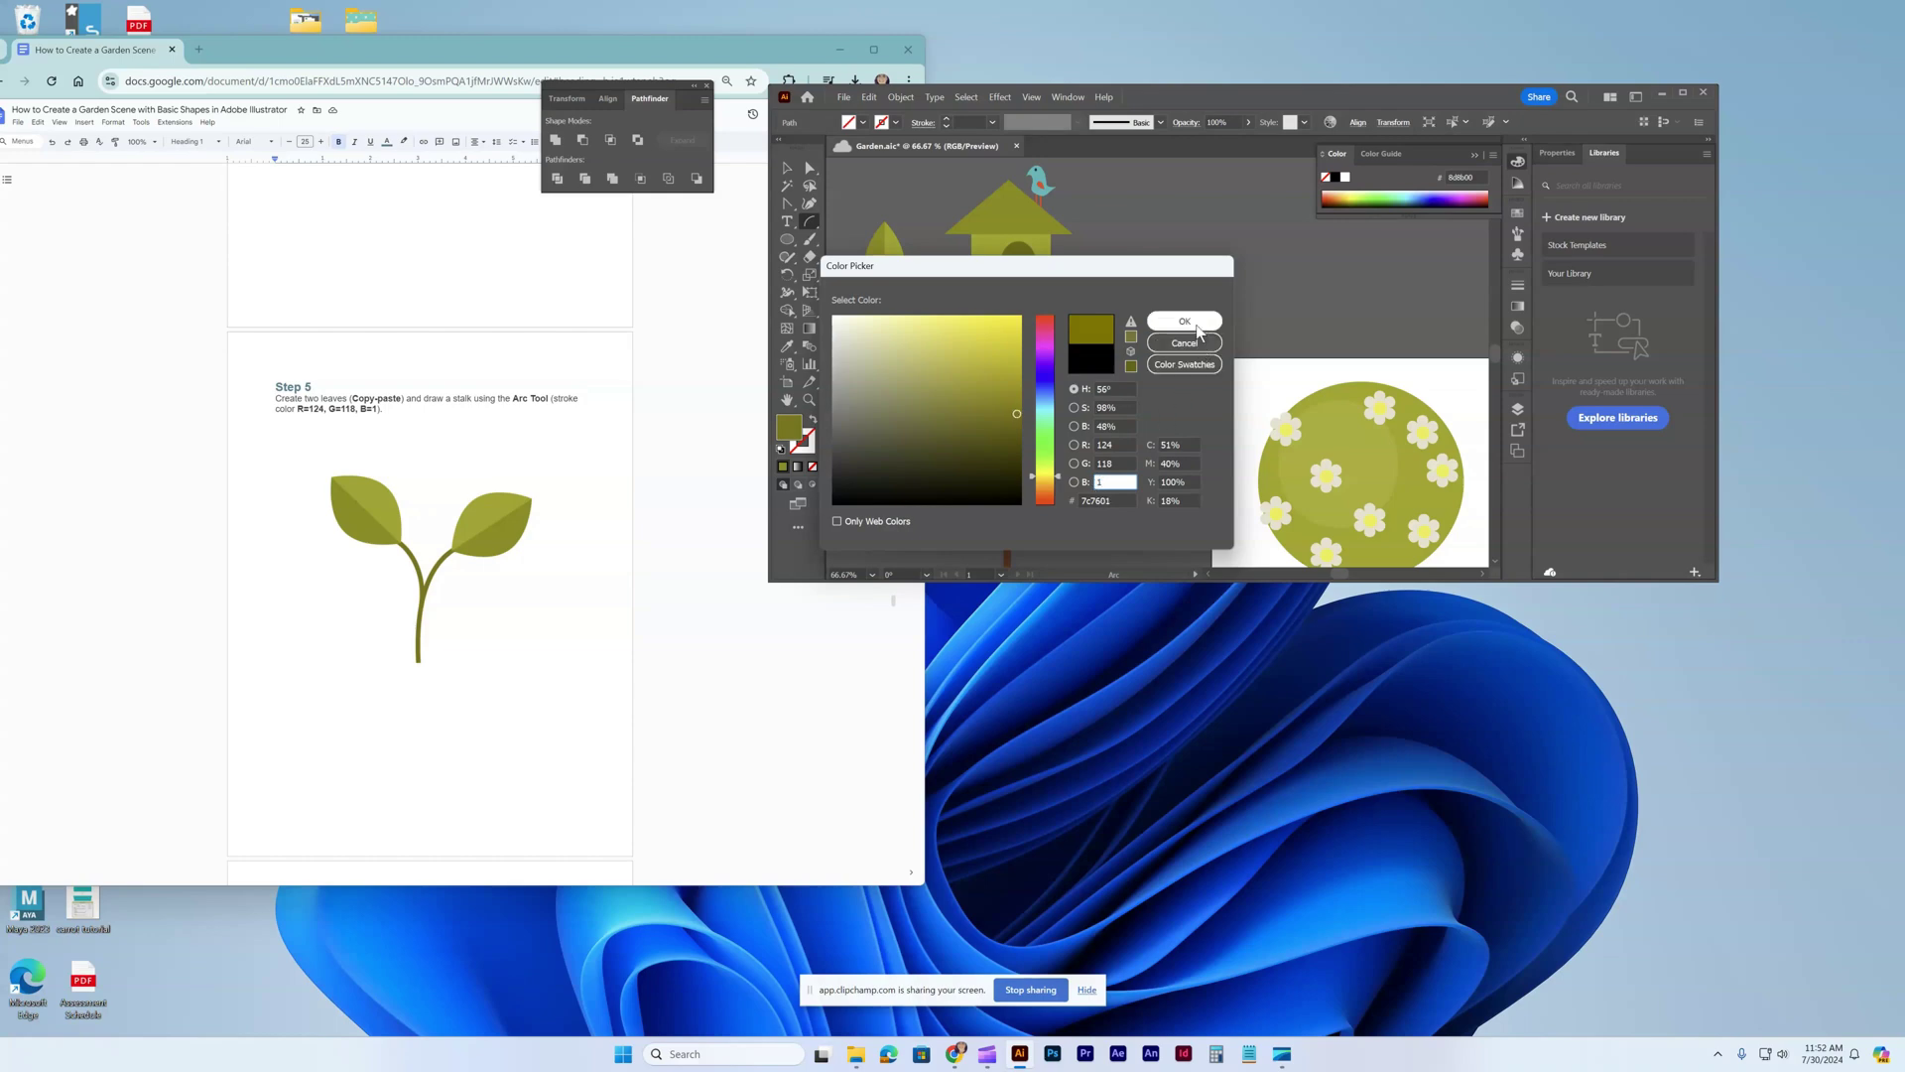
{"action": "left_click", "coordinate": [1184, 320]}
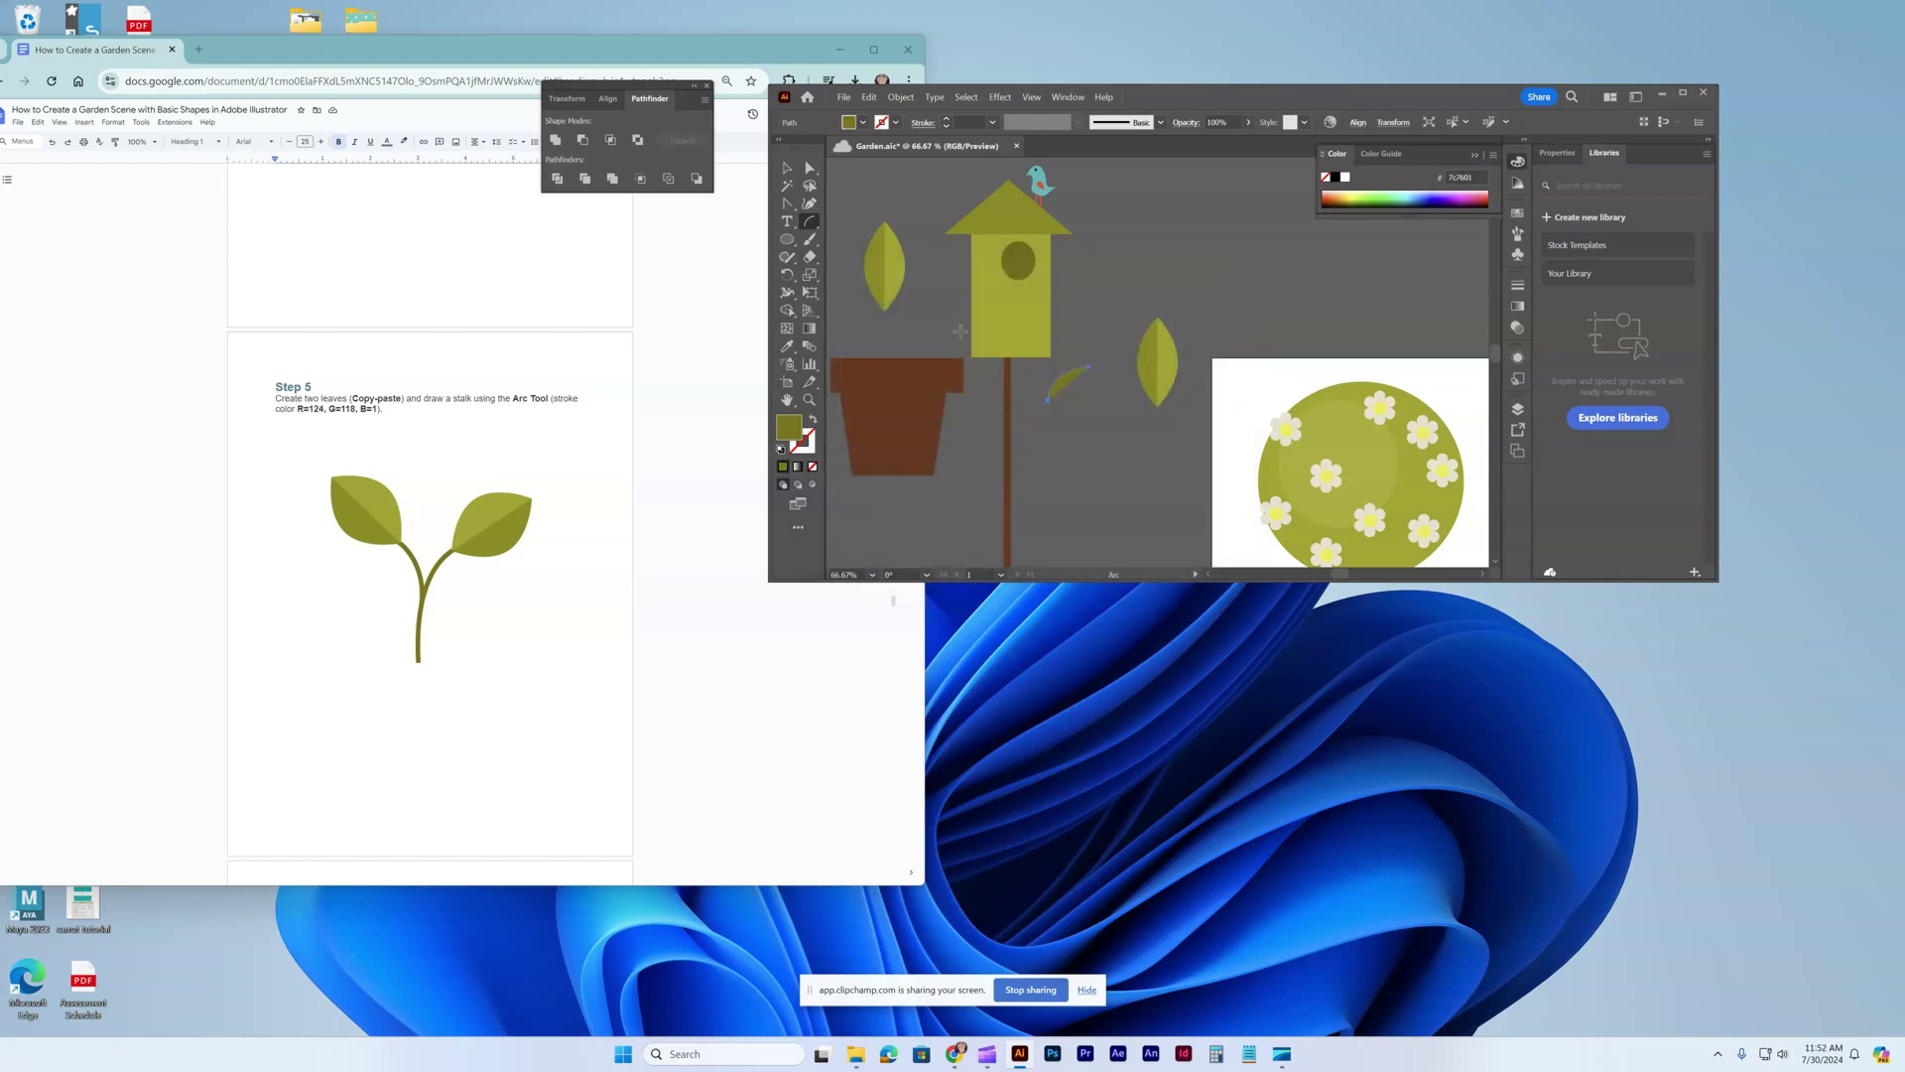
Make the arc an unfilled olive stroke, thicken it twice, and move it beside the right leaf.
{"action": "left_click", "coordinate": [813, 420]}
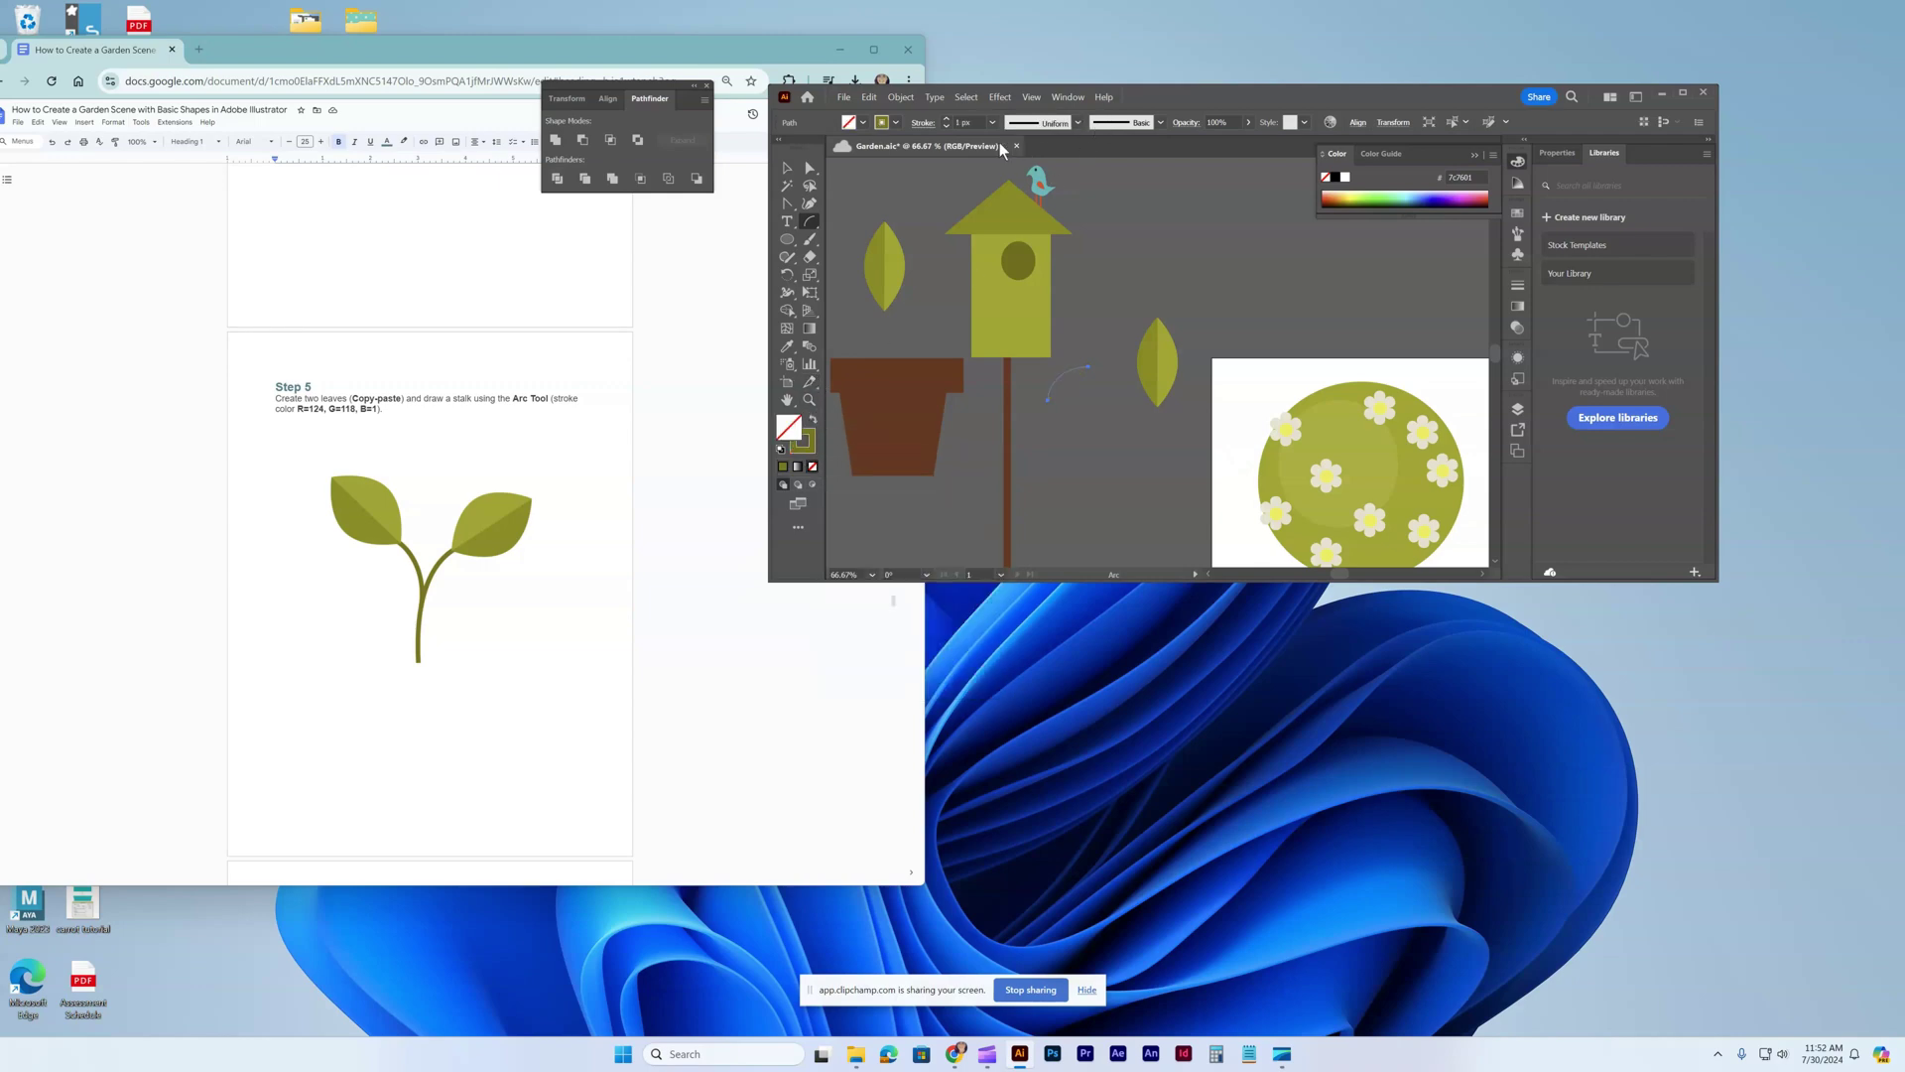
{"action": "left_click", "coordinate": [948, 119]}
{"action": "left_click", "coordinate": [948, 119]}
{"action": "left_click", "coordinate": [948, 119]}
{"action": "left_click", "coordinate": [787, 166]}
{"action": "mouse_move", "coordinate": [1065, 378]}
{"action": "left_mouse_down"}
{"action": "mouse_move", "coordinate": [1156, 359]}
{"action": "mouse_move", "coordinate": [1091, 399]}
{"action": "left_mouse_up"}
{"action": "left_click_drag", "start_coordinate": [1118, 384], "coordinate": [1087, 407]}
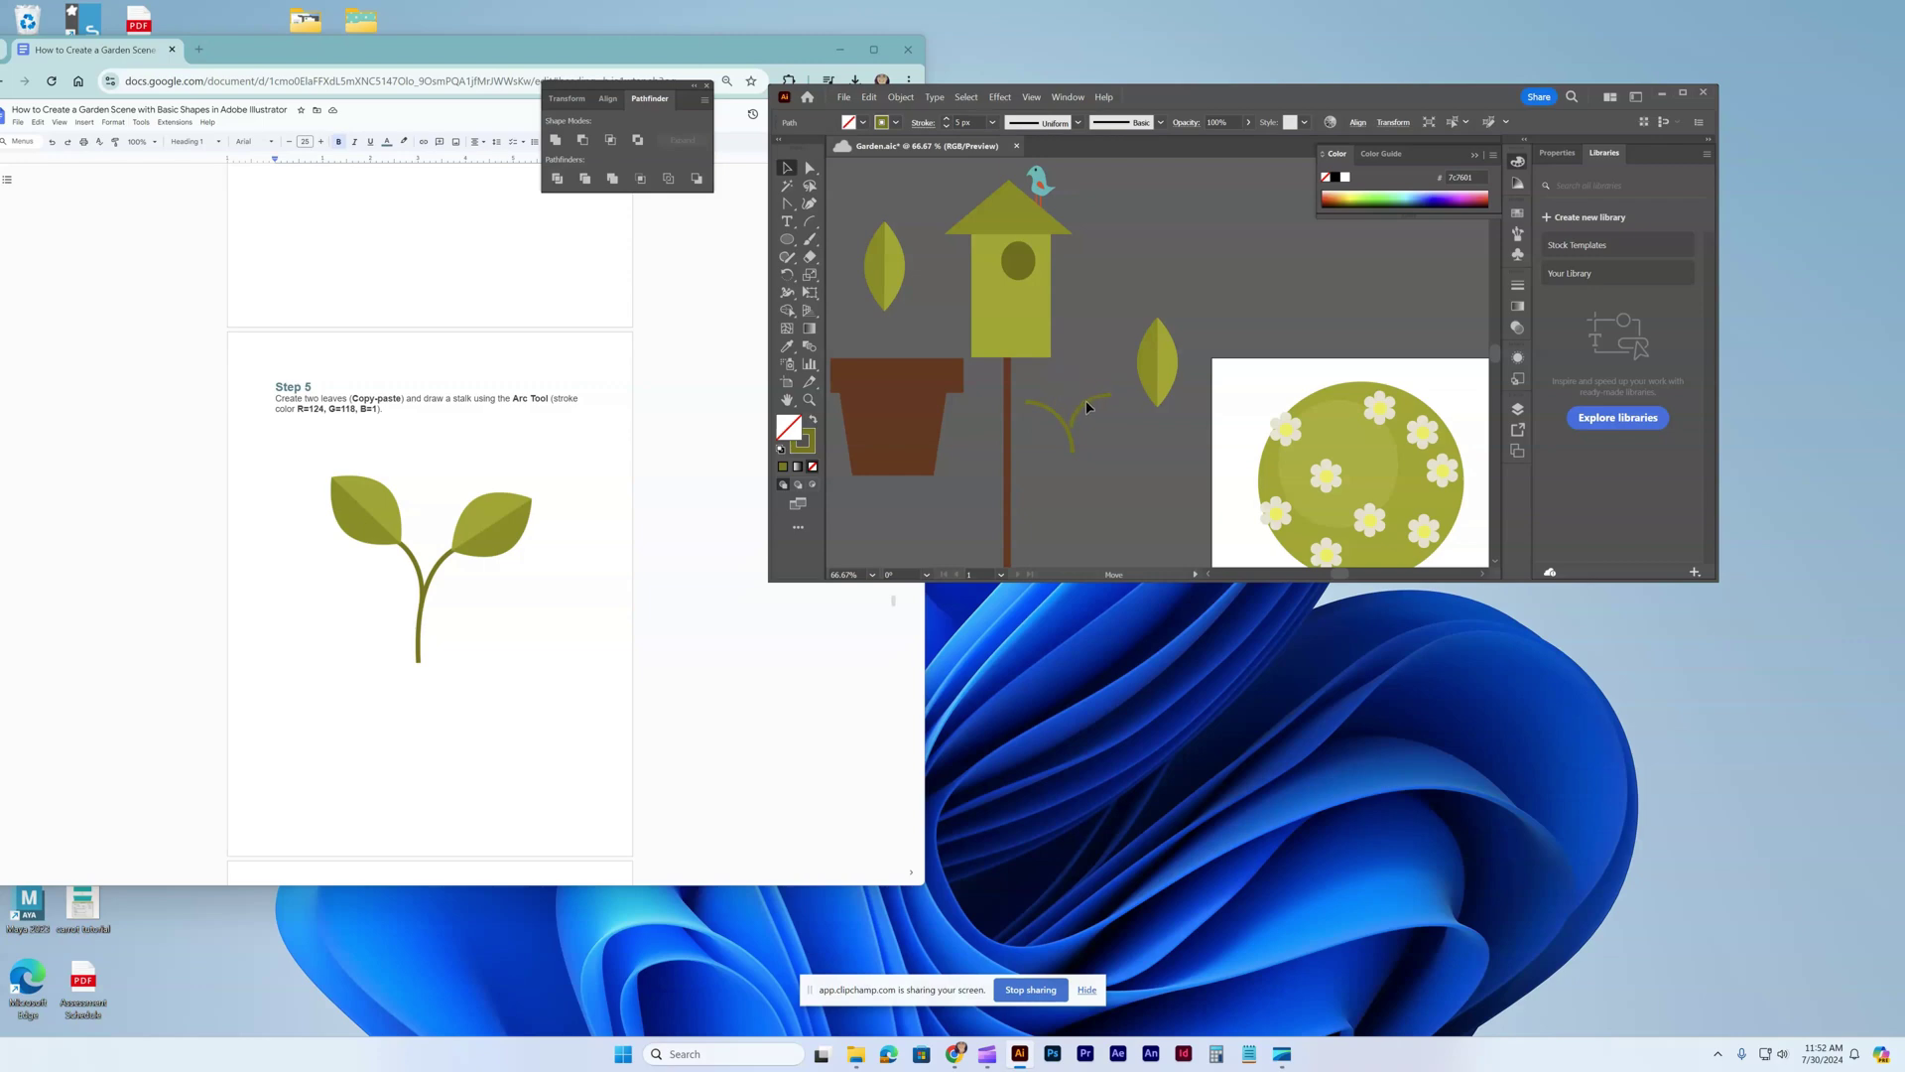
Stretch the arc into a taller stalk and shift it slightly left.
{"action": "left_click", "coordinate": [1074, 458]}
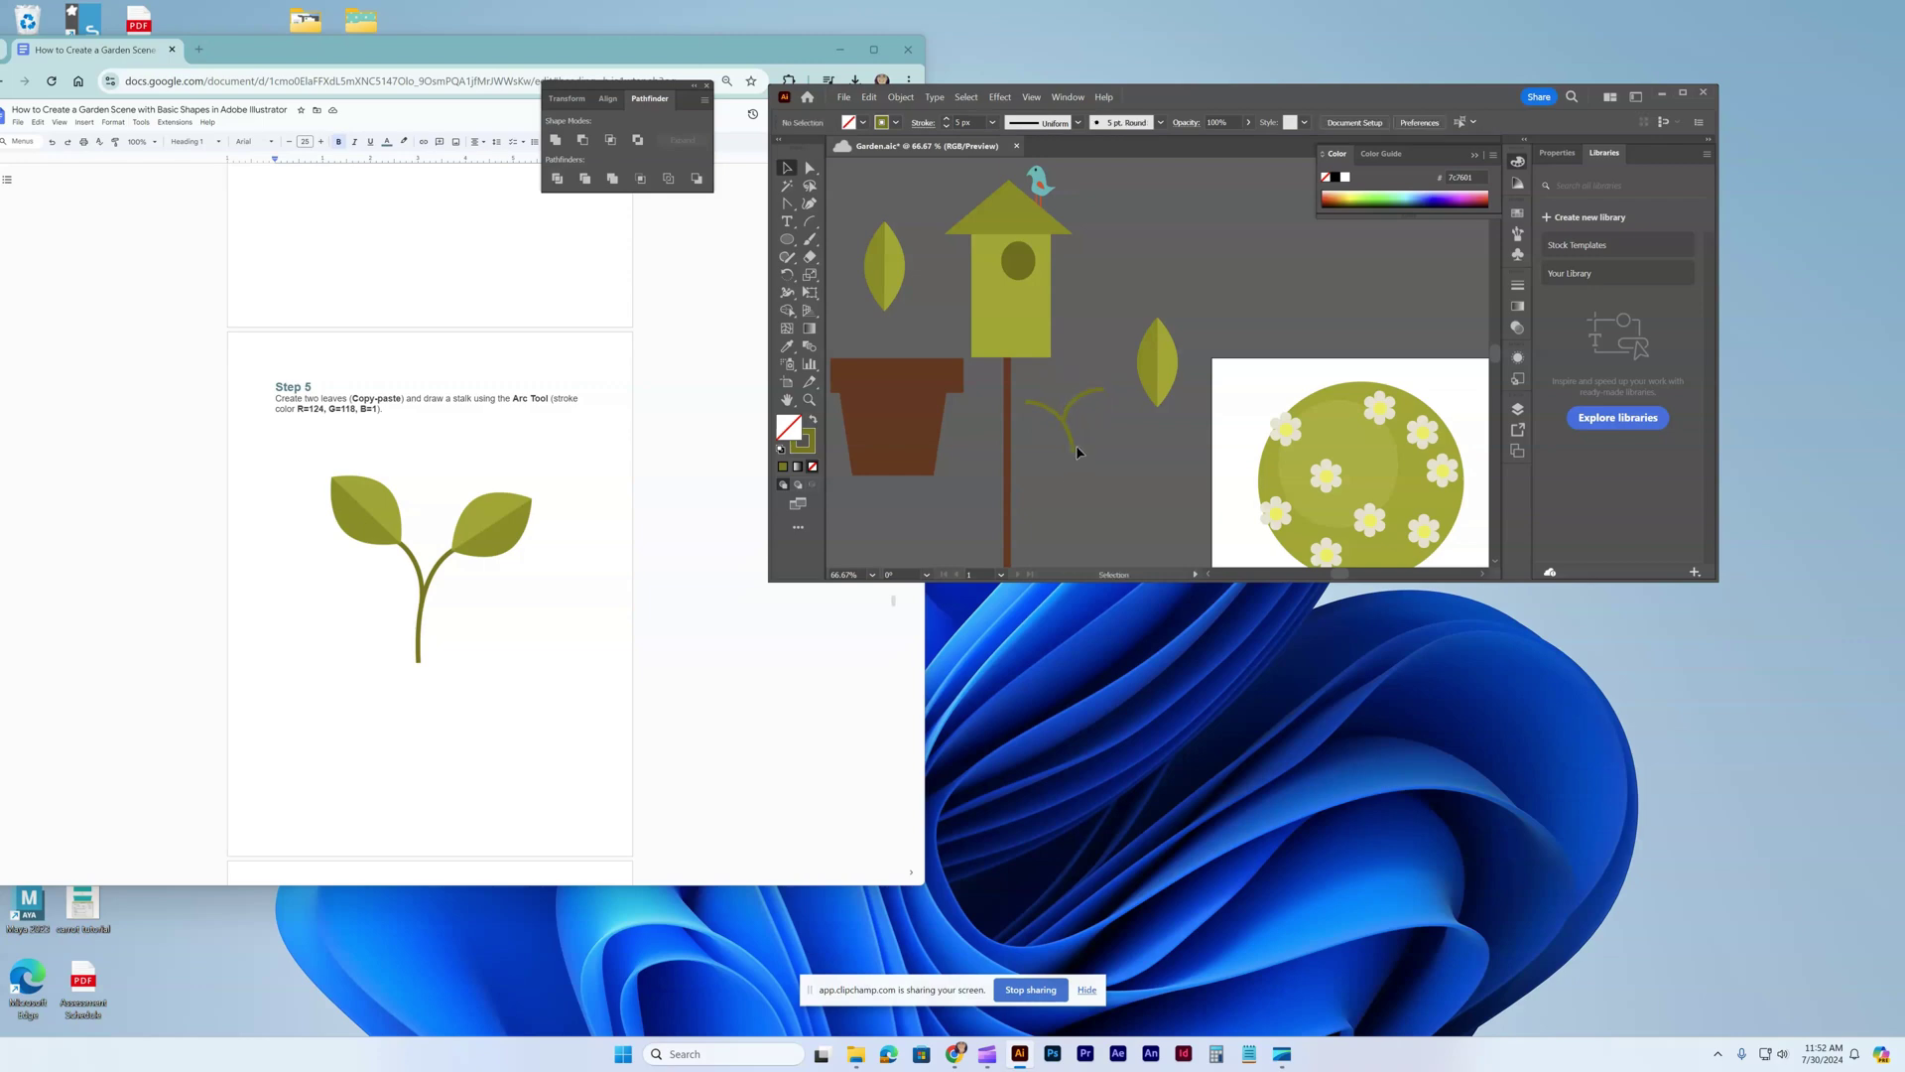
{"action": "left_click", "coordinate": [1068, 435]}
{"action": "left_click_drag", "start_coordinate": [1074, 455], "coordinate": [1082, 503]}
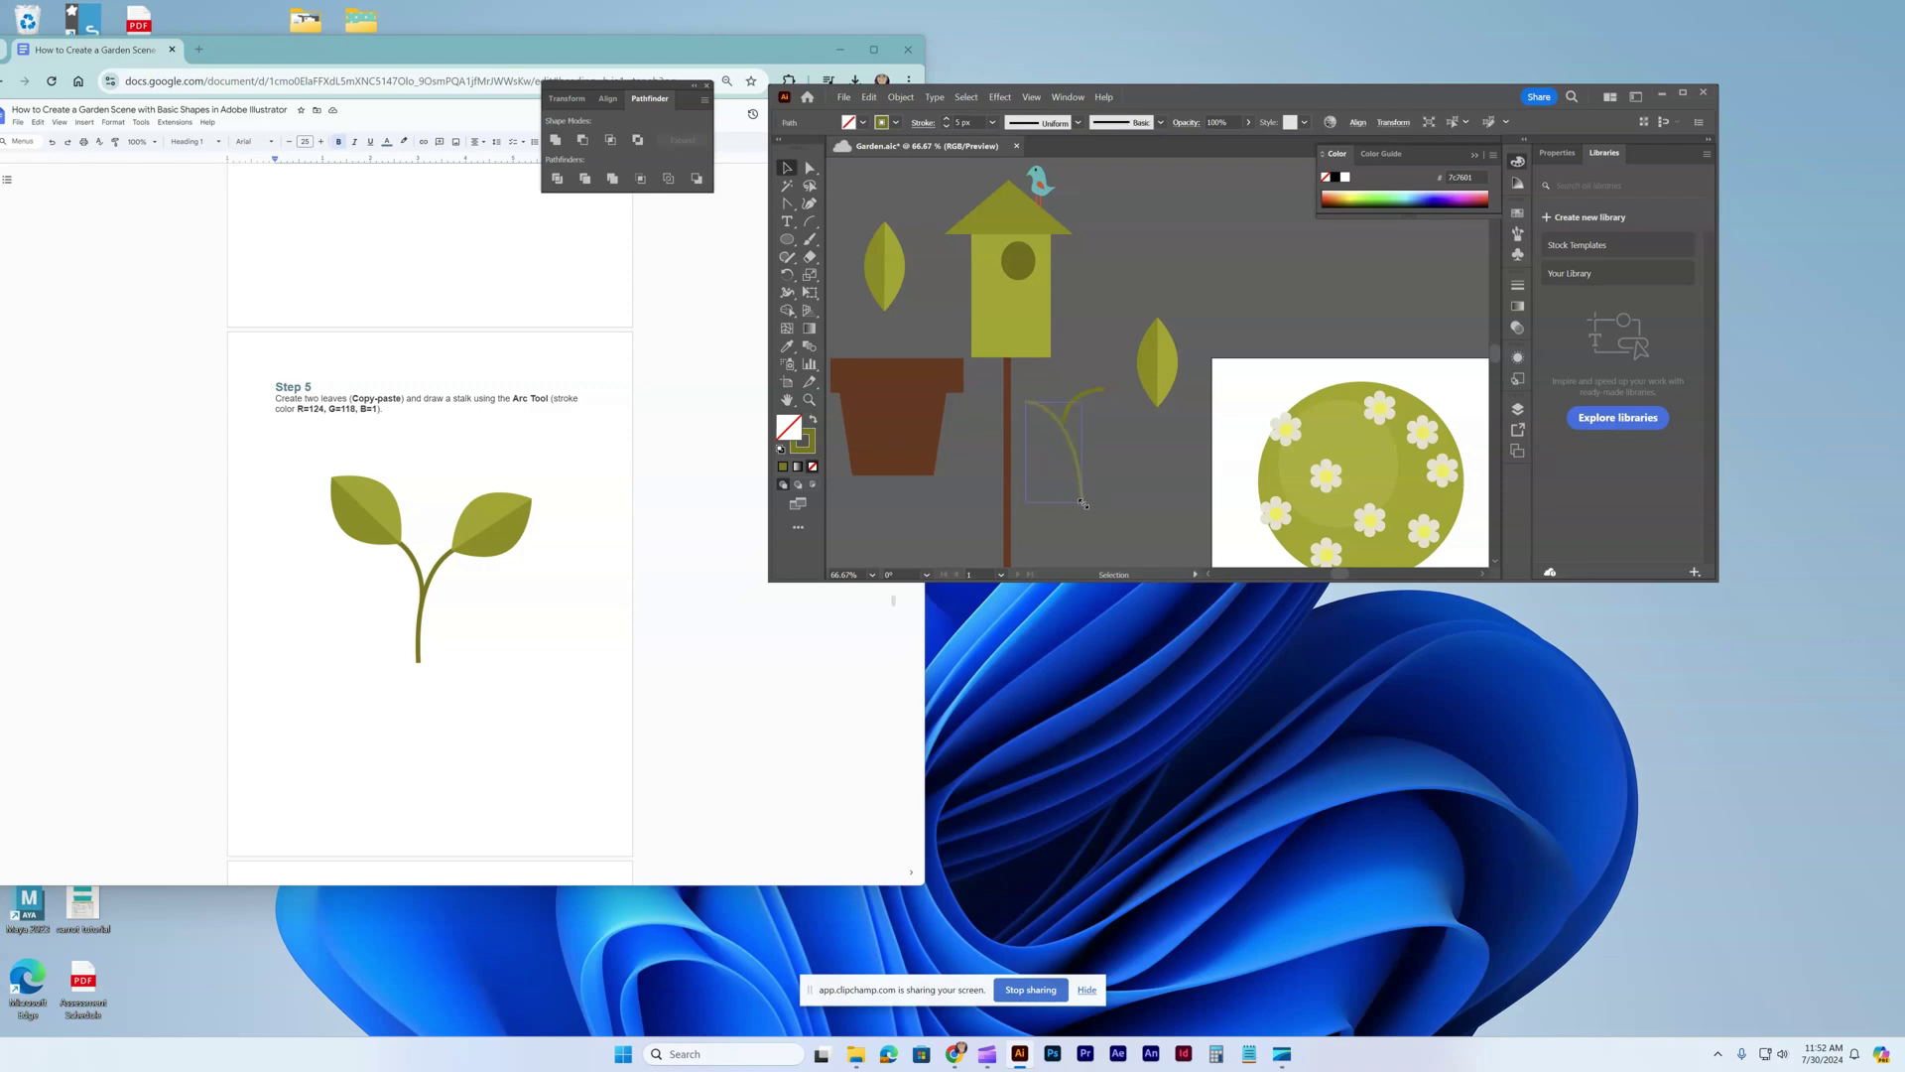
{"action": "left_click", "coordinate": [1092, 407]}
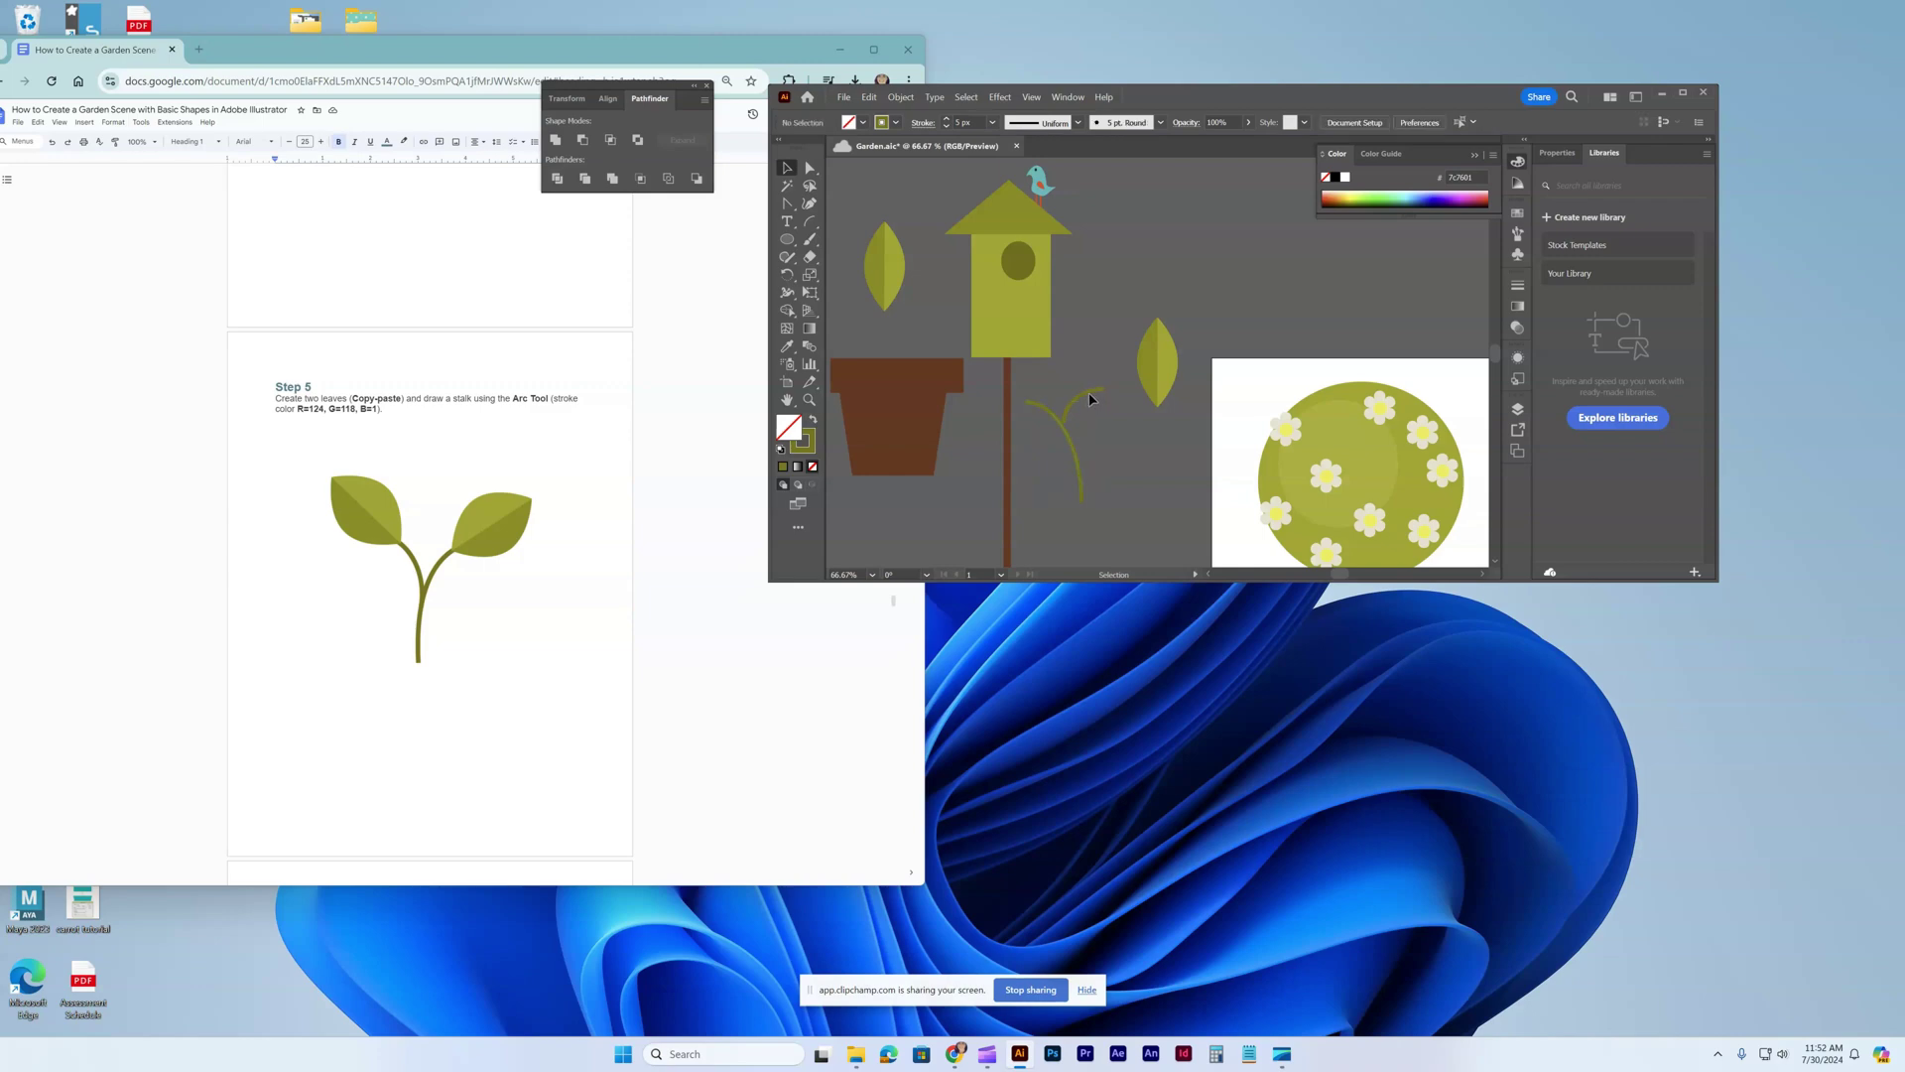
{"action": "left_click_drag", "start_coordinate": [1088, 398], "coordinate": [1082, 396]}
Send the stalk behind the leaves with Arrange > Send to Back.
{"action": "left_click_drag", "start_coordinate": [1196, 433], "coordinate": [1131, 389]}
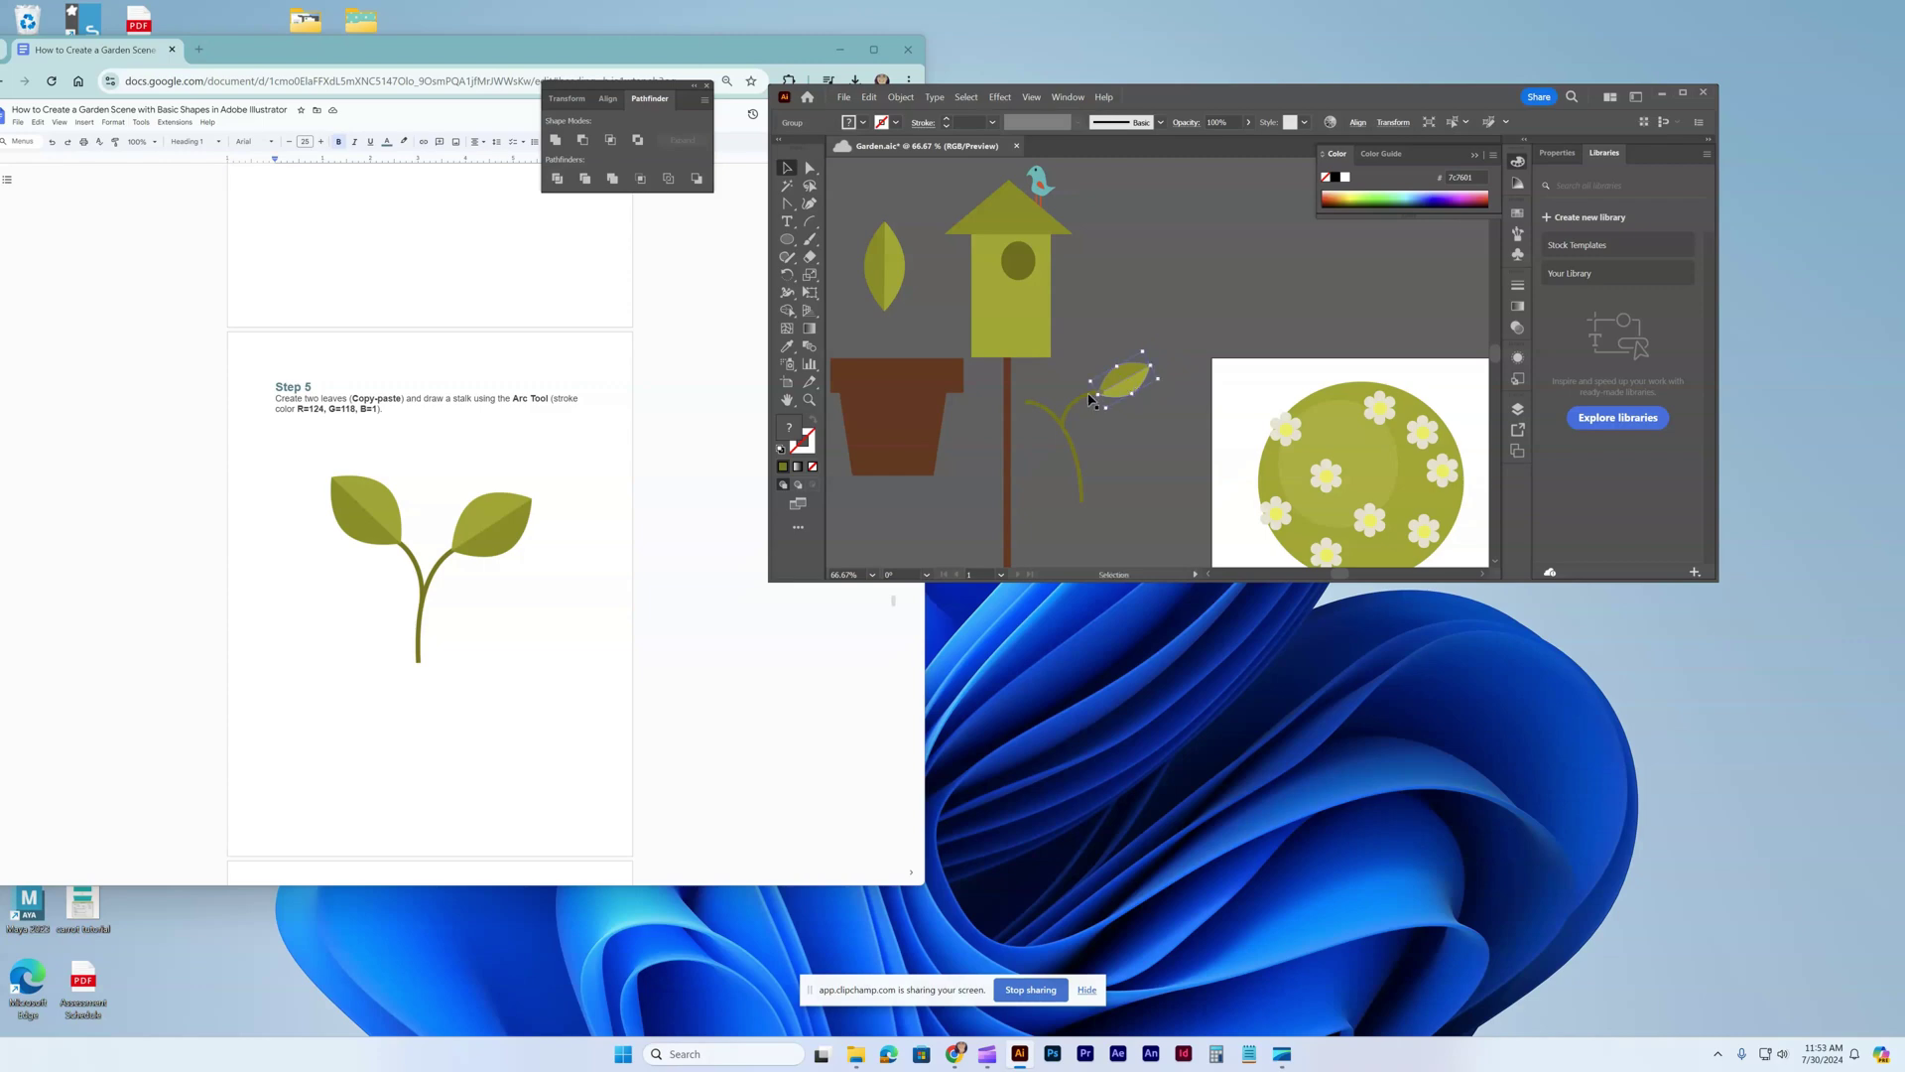
{"action": "left_click", "coordinate": [1069, 463]}
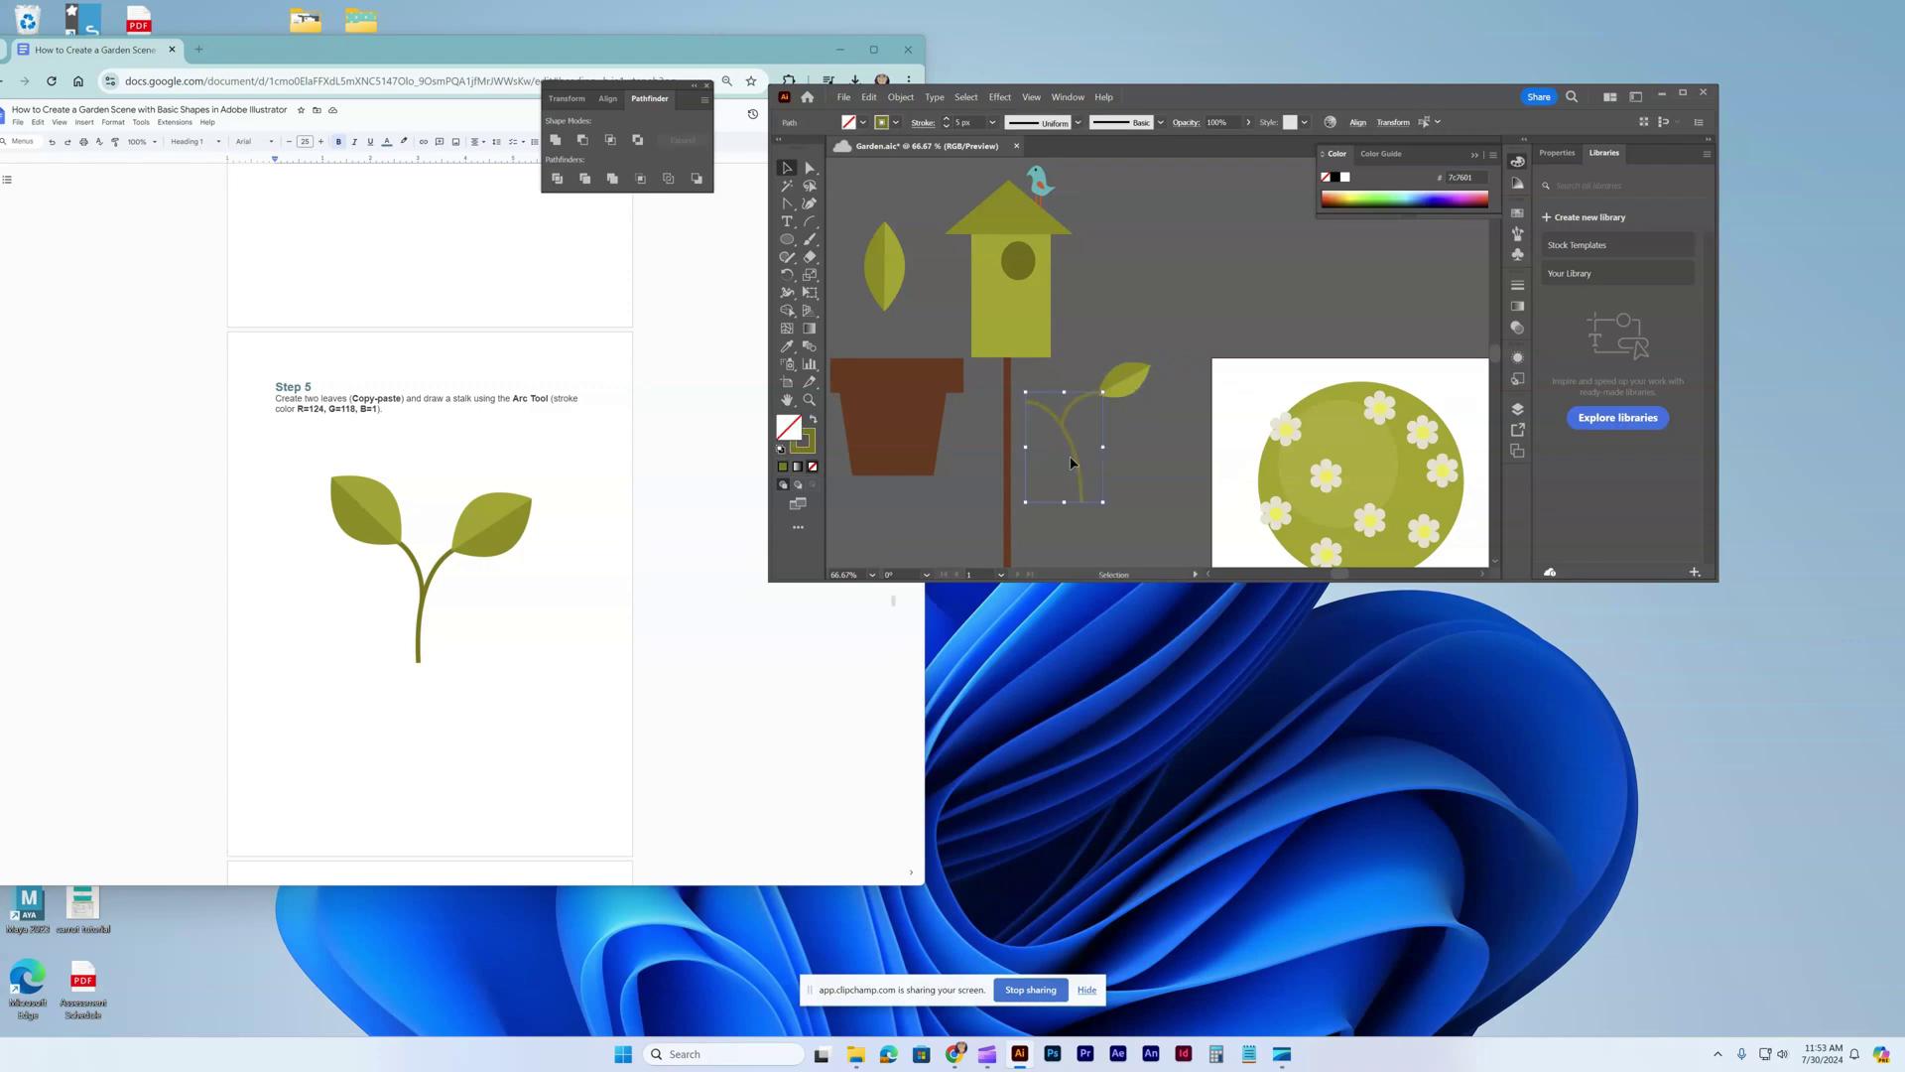
{"action": "right_click", "coordinate": [1070, 456]}
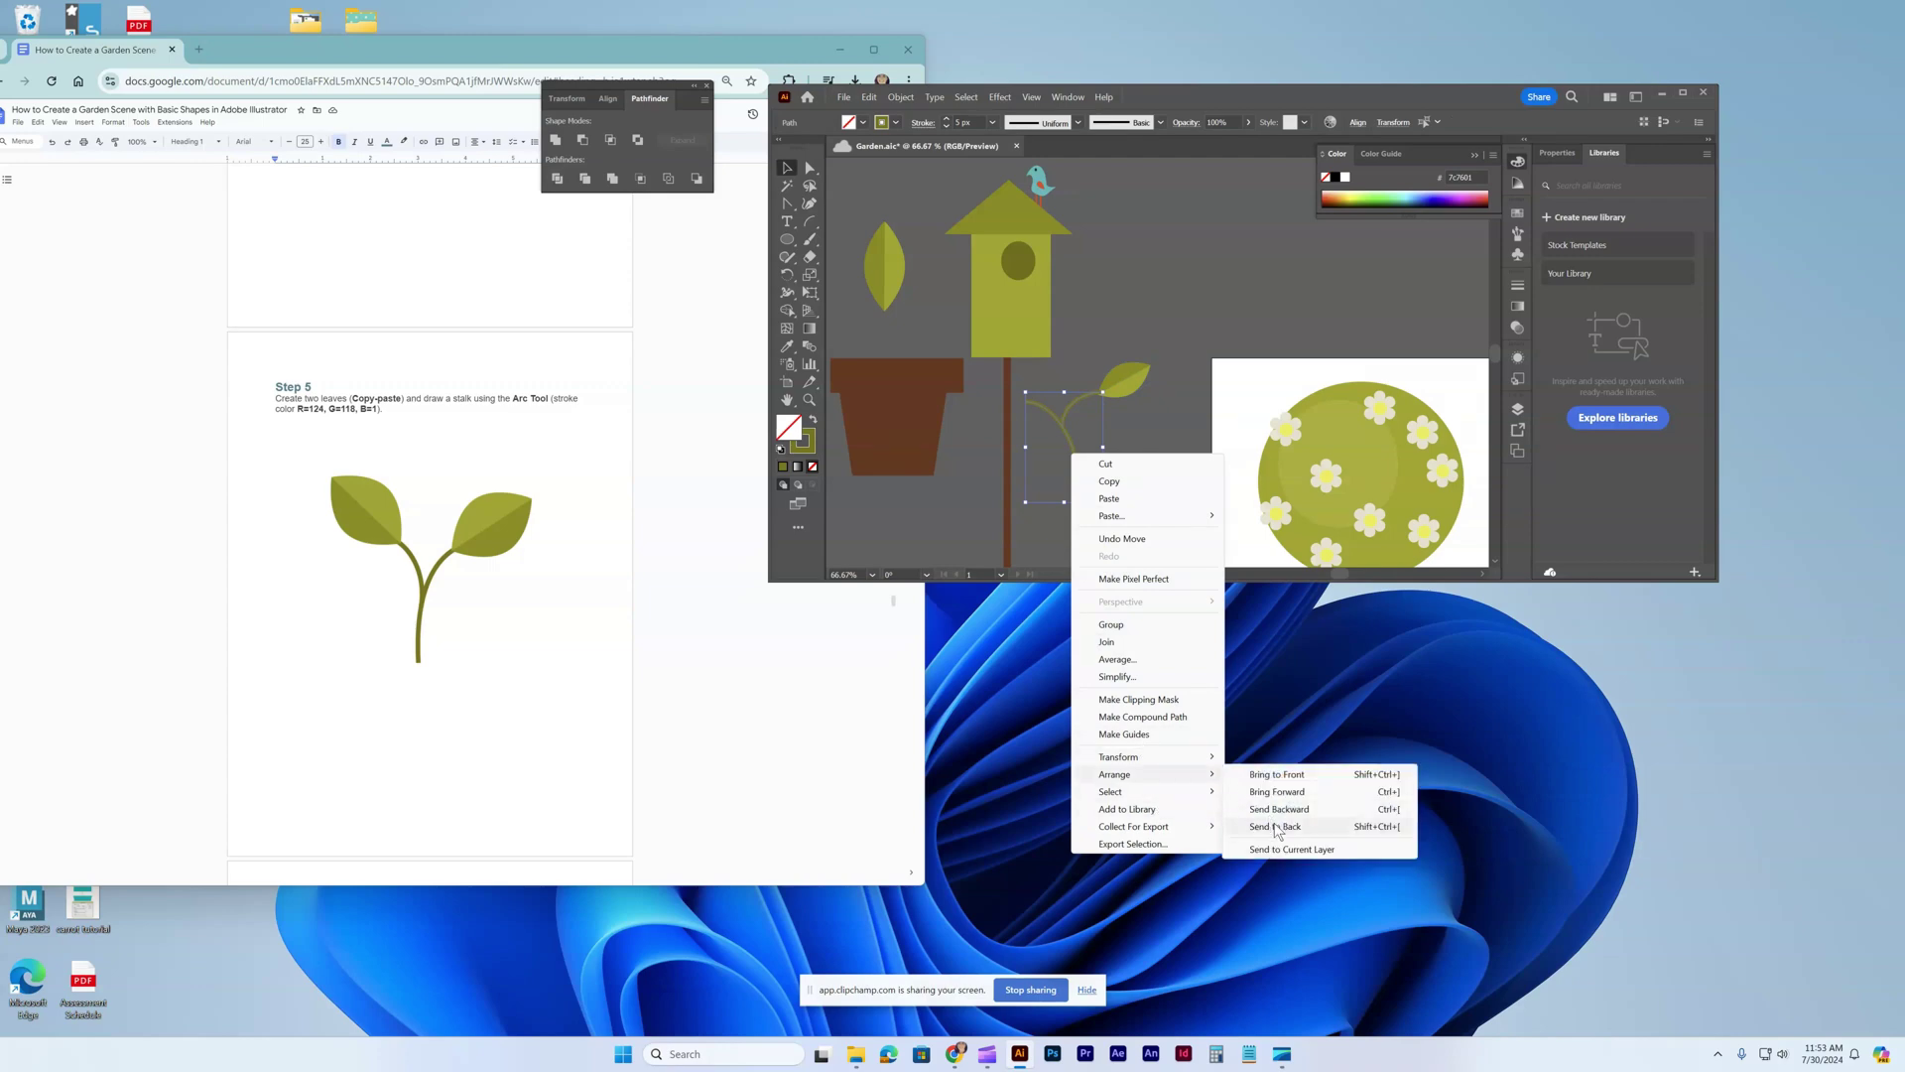
{"action": "left_click", "coordinate": [1280, 826]}
Move the left leaf beside the stalk, duplicate it, and rotate the copy to a new angle.
{"action": "left_click", "coordinate": [880, 256]}
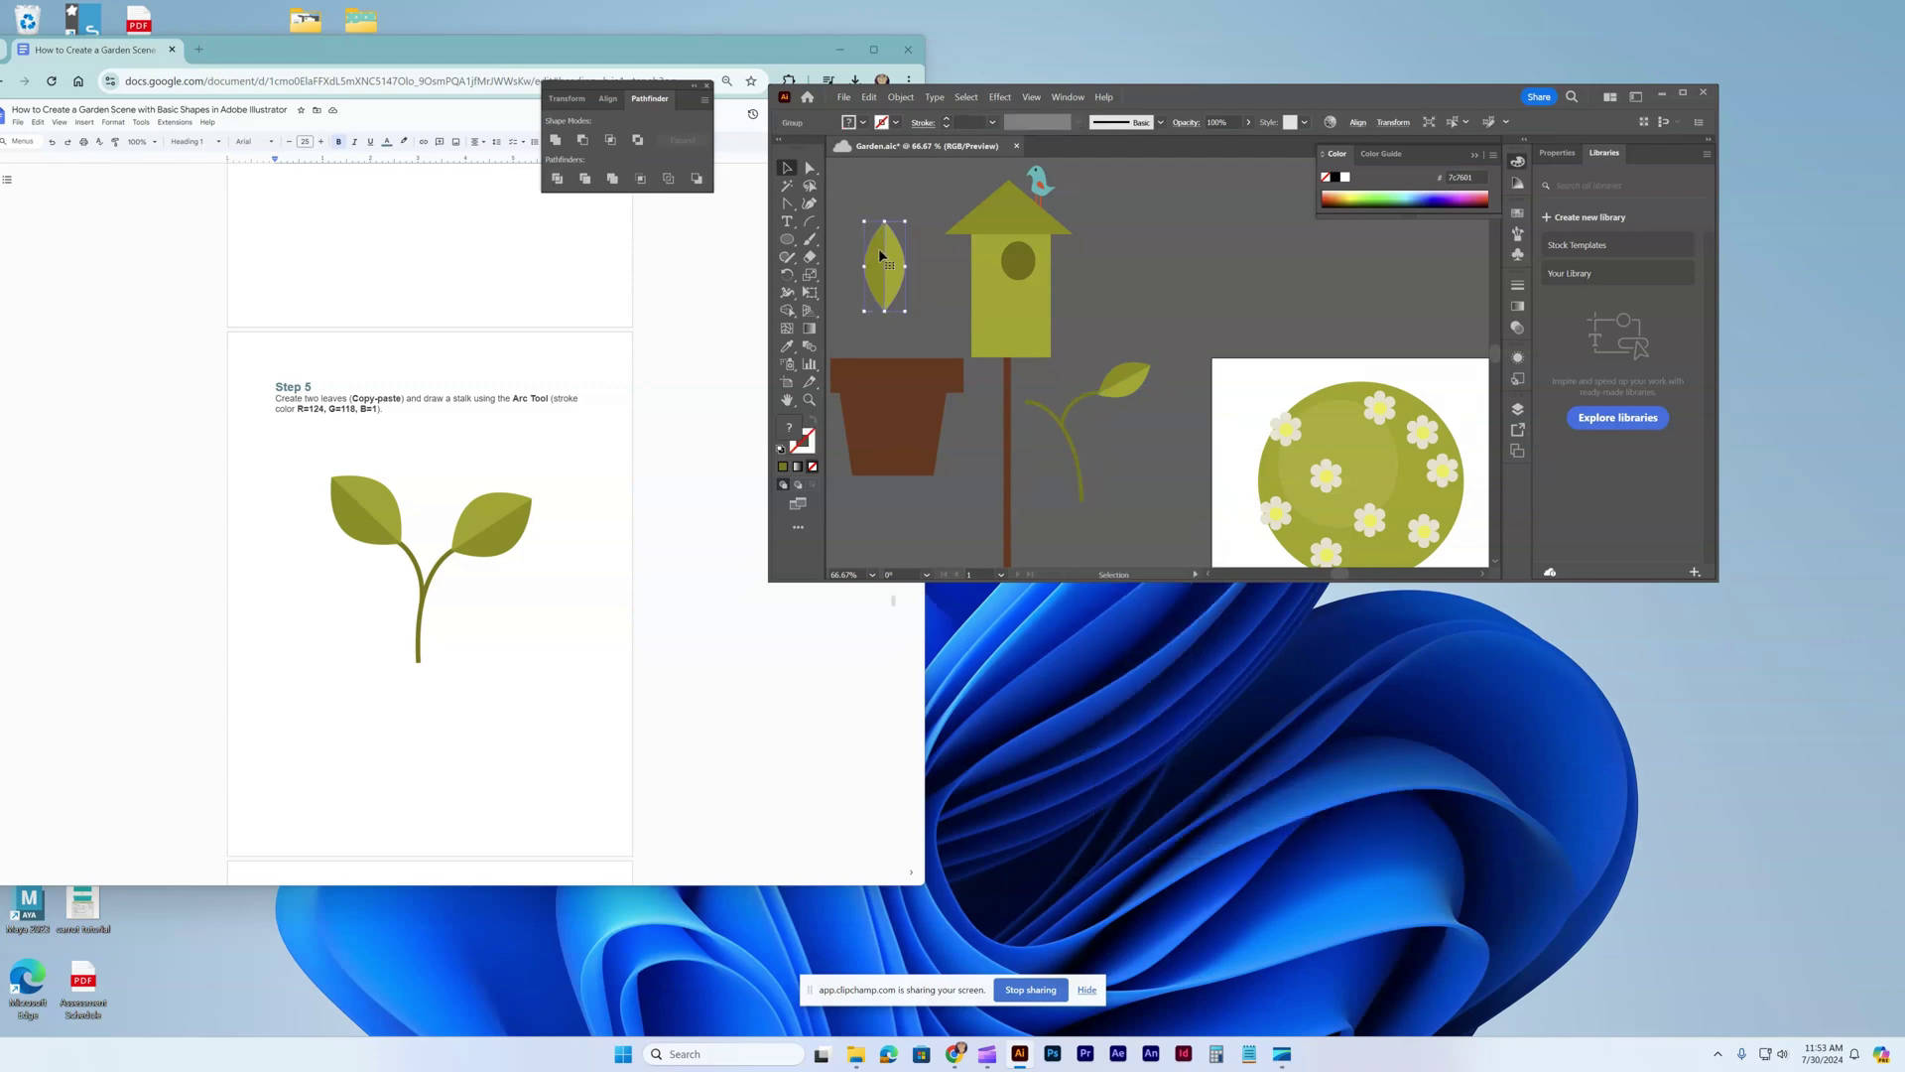
{"action": "key", "text": "Delete"}
{"action": "key", "text": "a"}
{"action": "left_click", "coordinate": [1140, 384]}
{"action": "mouse_move", "coordinate": [1144, 390]}
{"action": "left_mouse_down", "text": "alt"}
{"action": "mouse_move", "coordinate": [1177, 372]}
{"action": "mouse_move", "coordinate": [1157, 421]}
{"action": "left_mouse_up", "text": "alt"}
{"action": "key", "text": "v"}
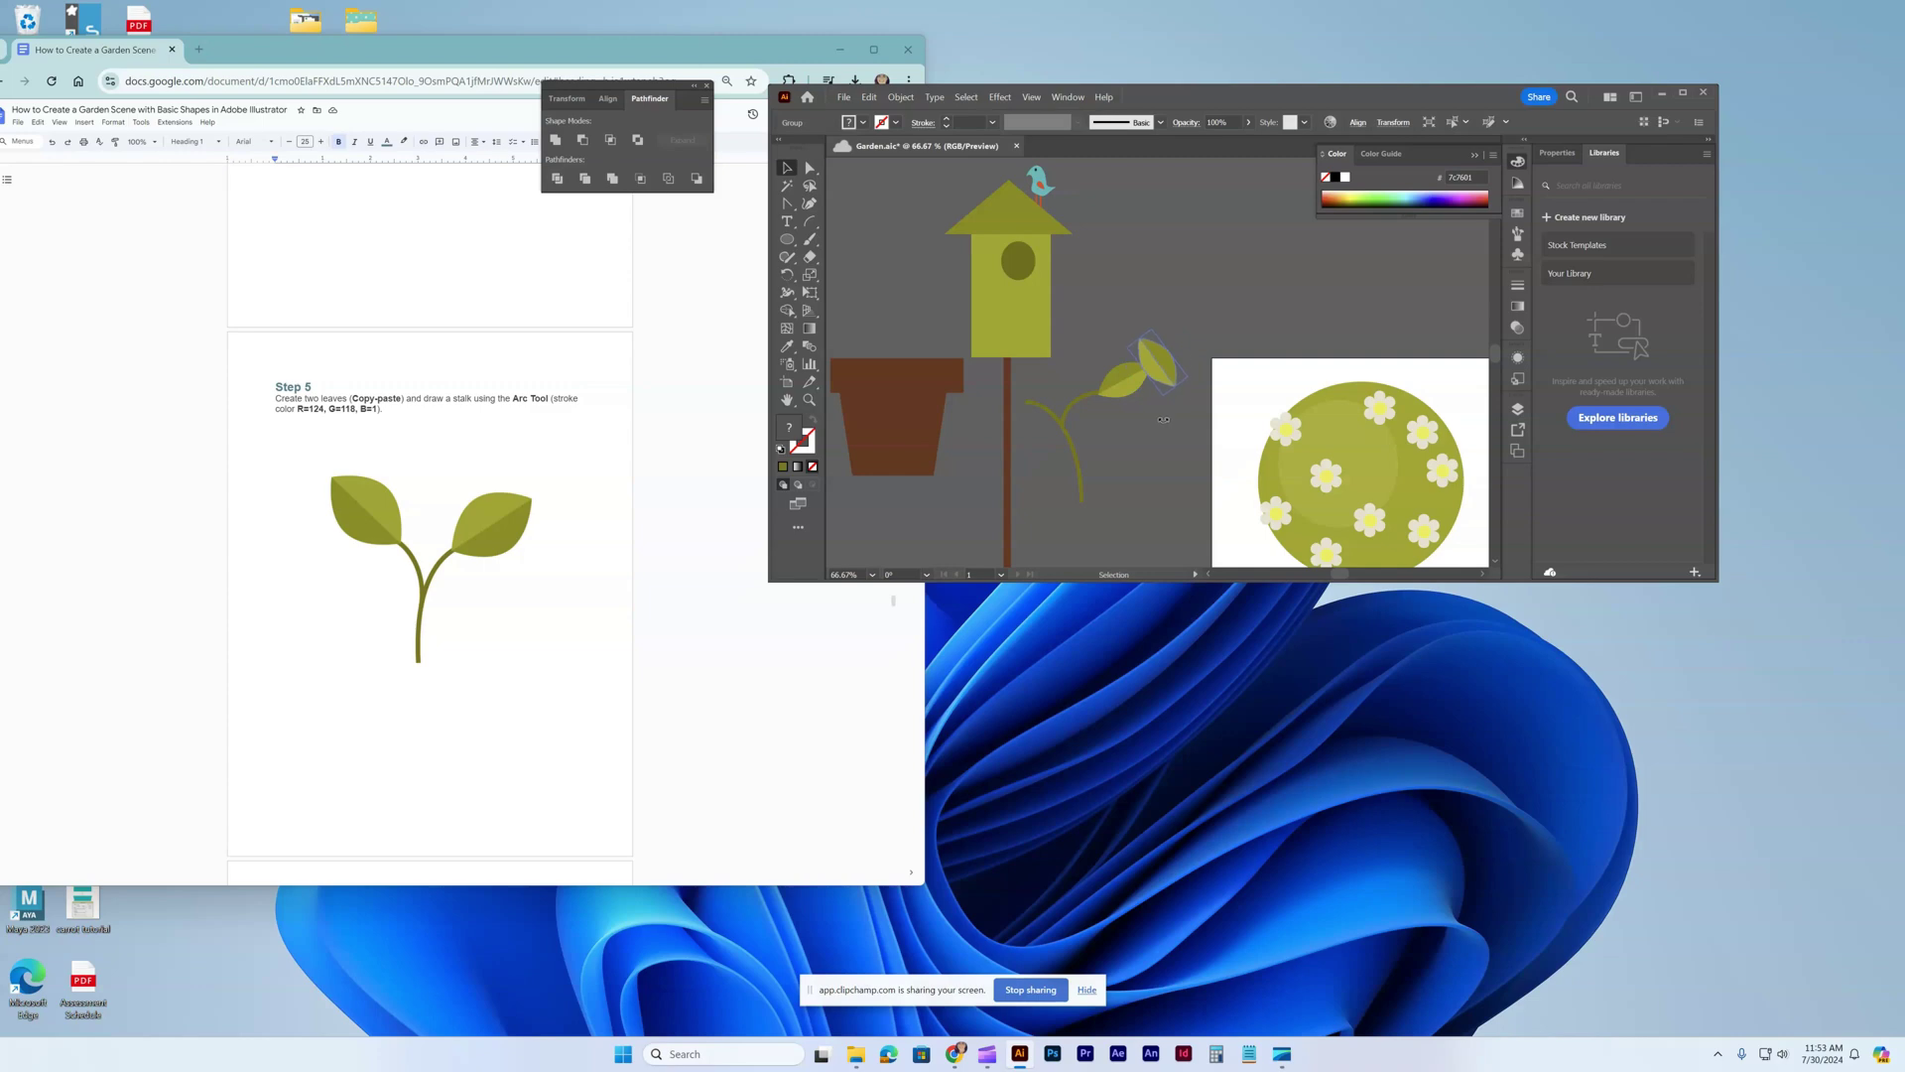
{"action": "left_click_drag", "start_coordinate": [1170, 416], "coordinate": [1014, 401]}
Rotate the right leaf more upright on the stalk's tip.
{"action": "left_click", "coordinate": [1134, 369]}
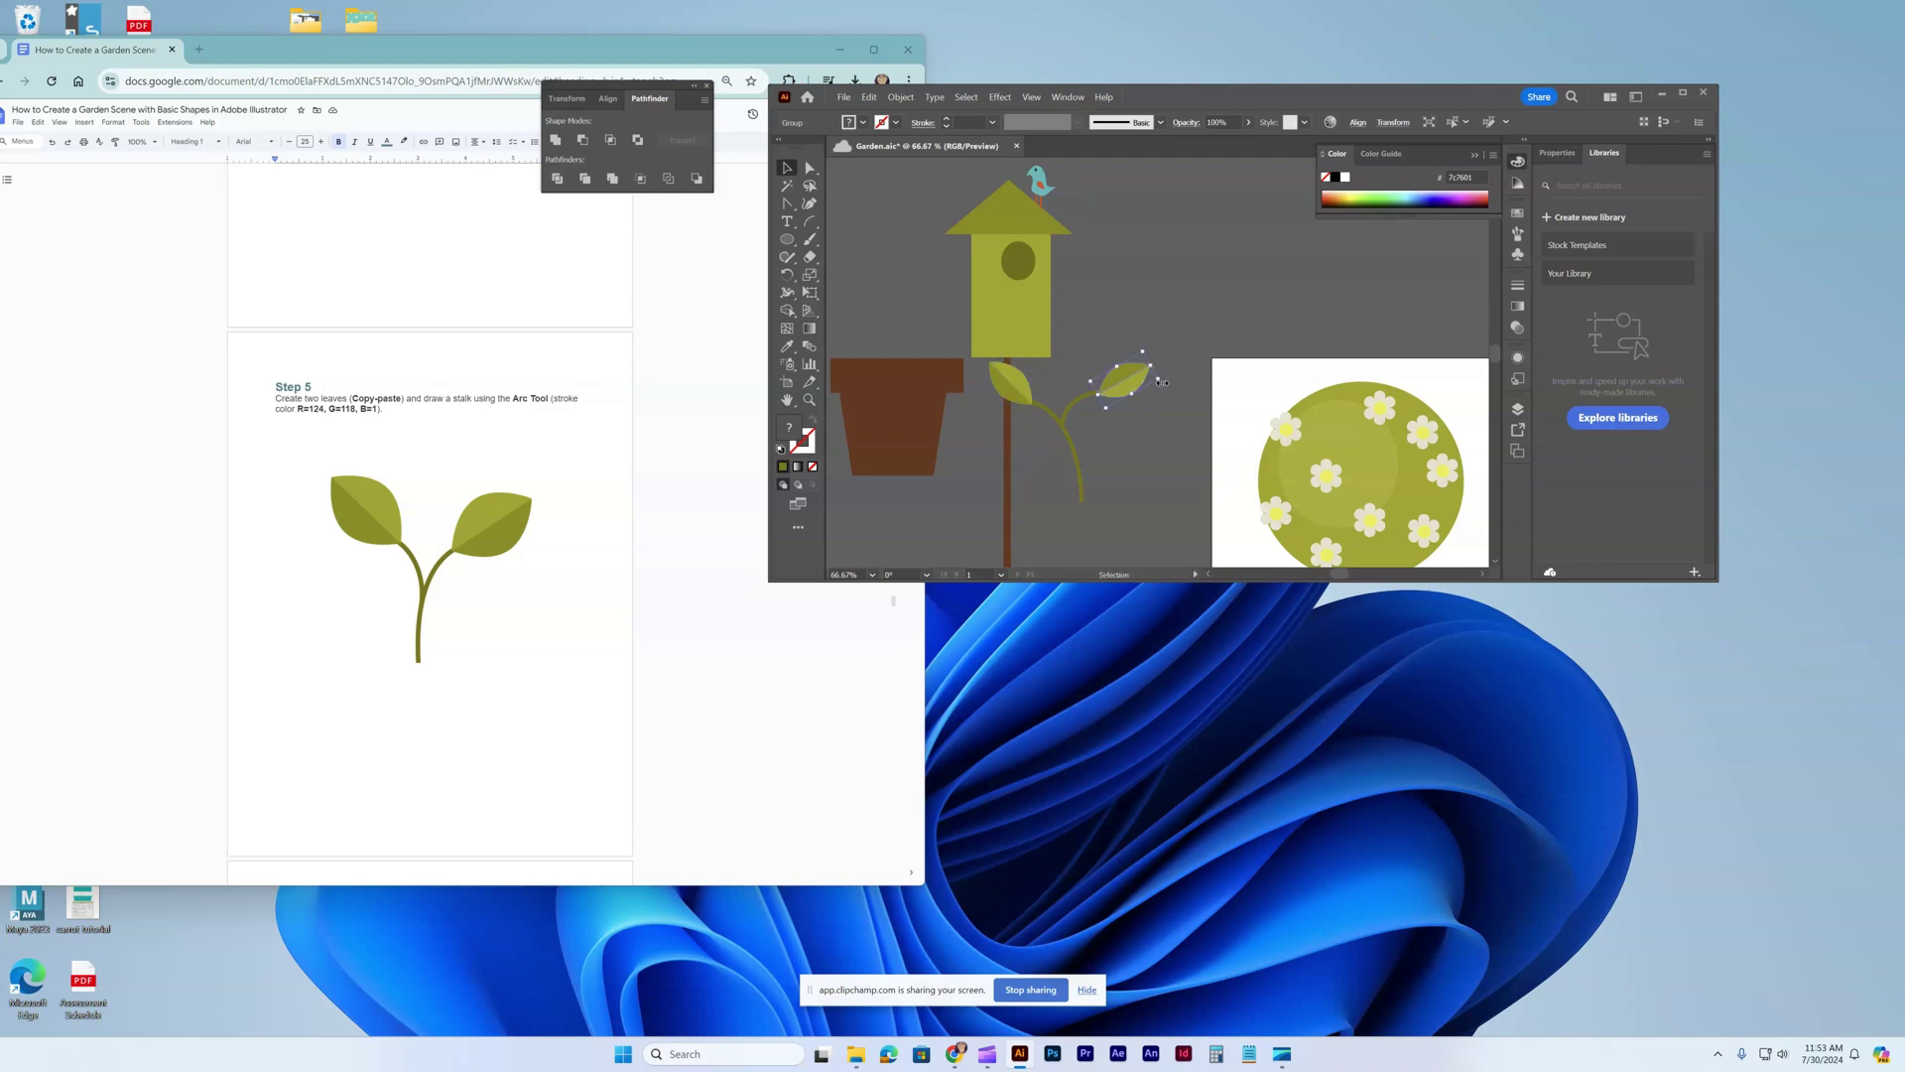
{"action": "left_click_drag", "start_coordinate": [1166, 382], "coordinate": [1076, 385]}
{"action": "left_click", "coordinate": [1141, 454]}
Move the birdhouse and pole group to the right.
{"action": "scroll", "coordinate": [340, 575], "scroll_direction": "down", "scroll_amount": 5}
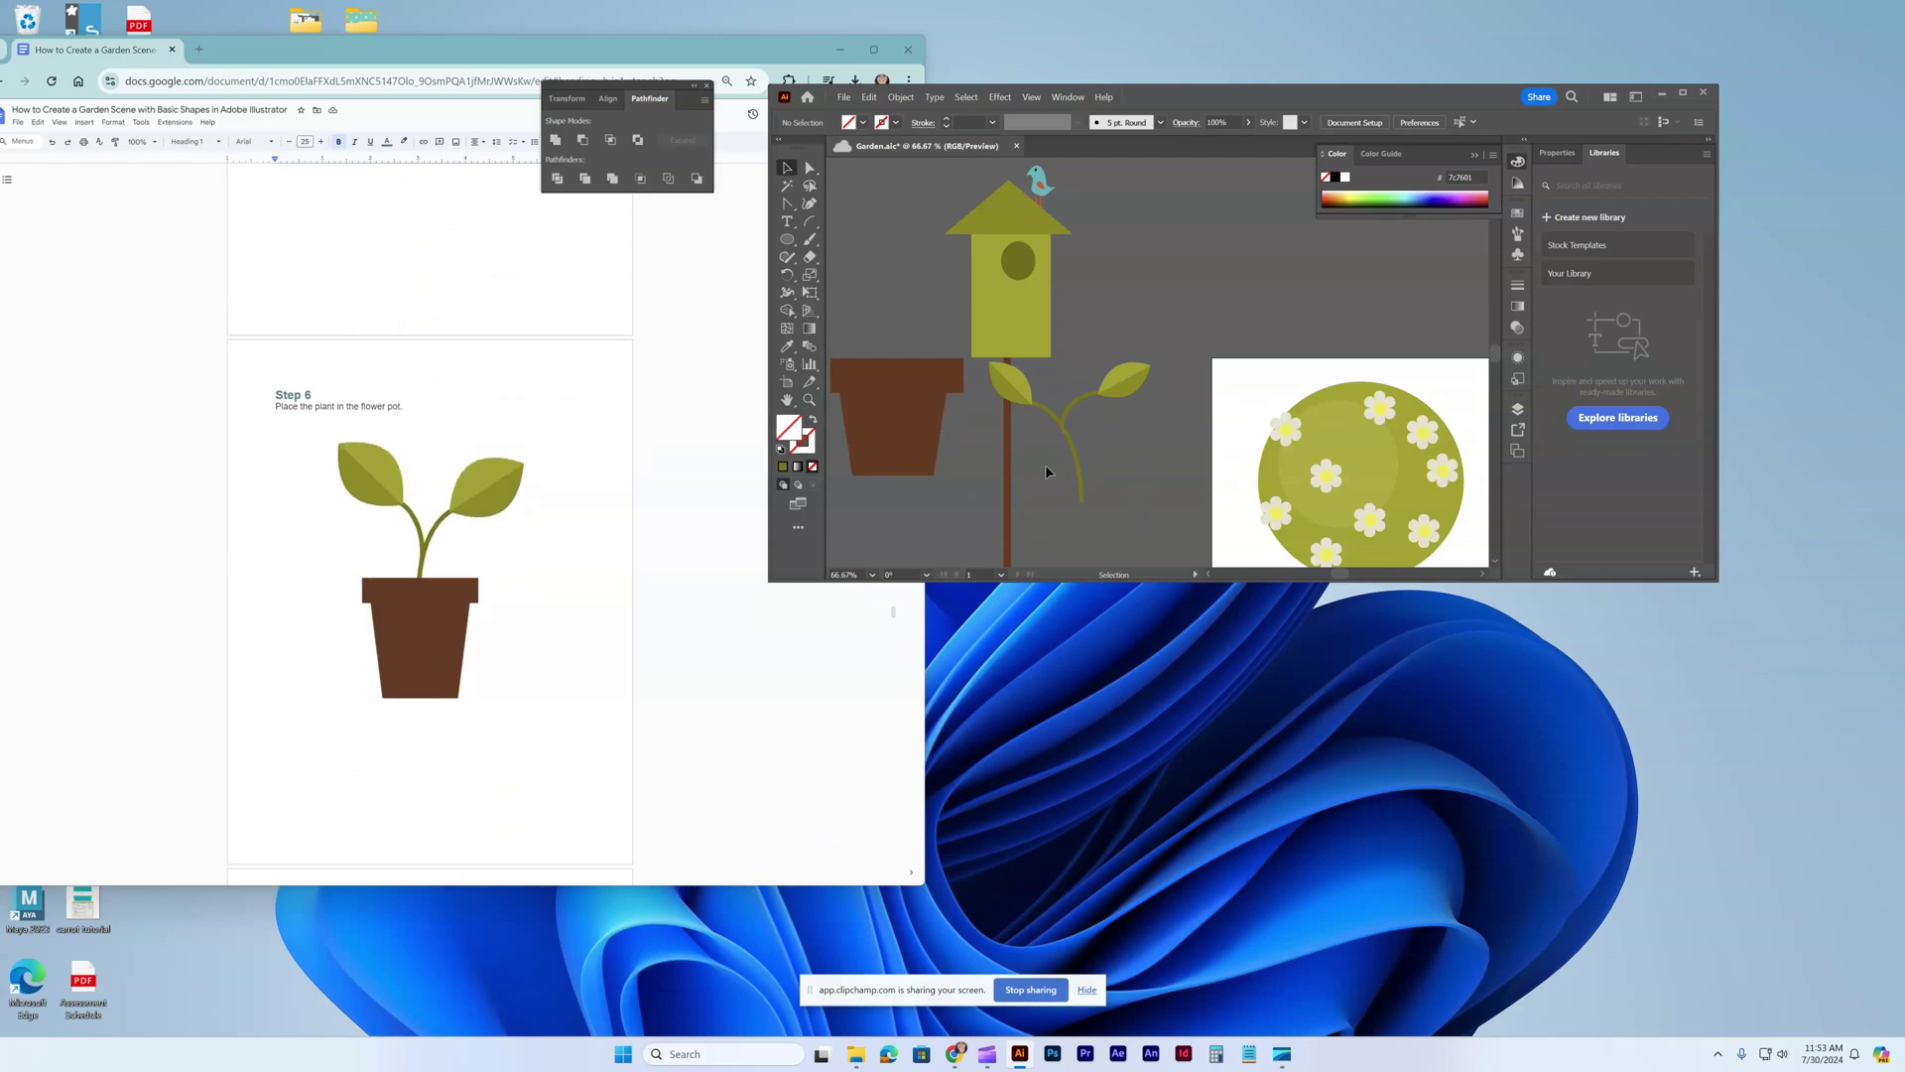
{"action": "double_click", "coordinate": [1007, 476]}
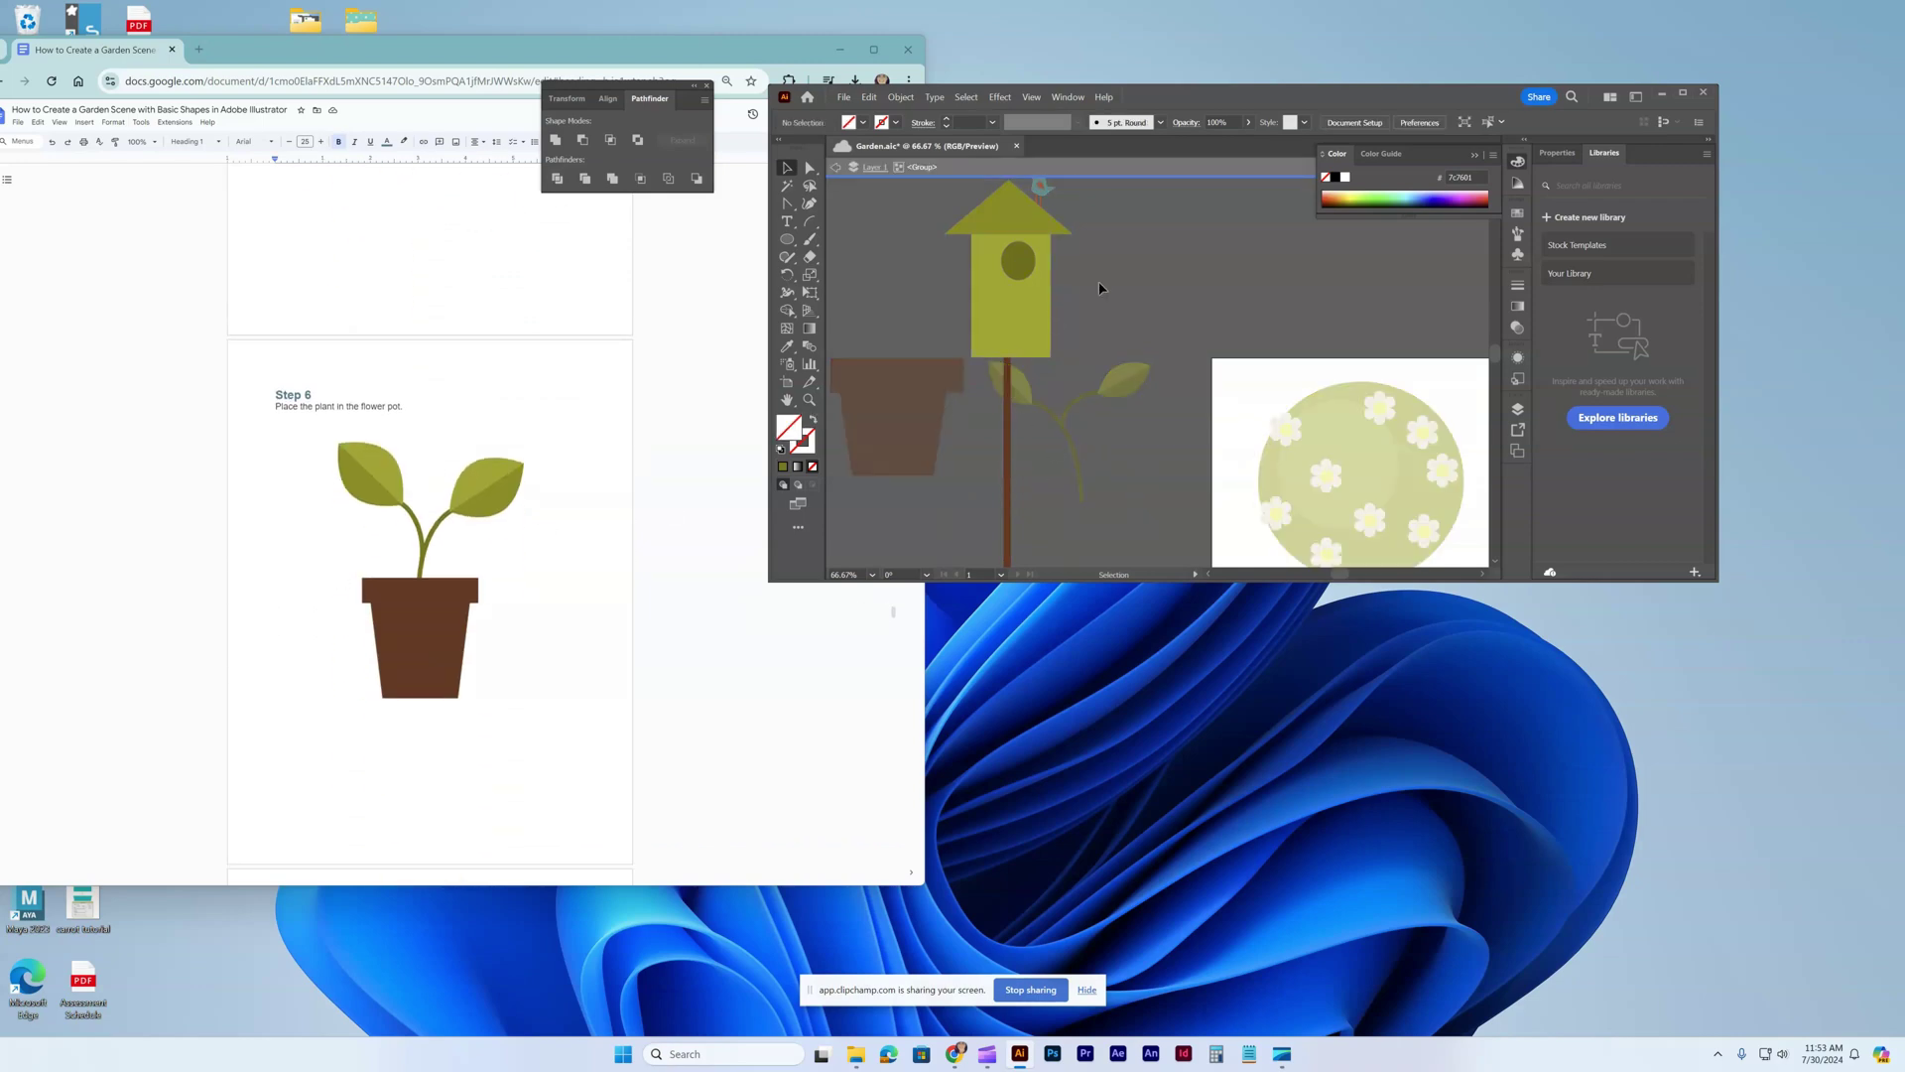
{"action": "double_click", "coordinate": [843, 252]}
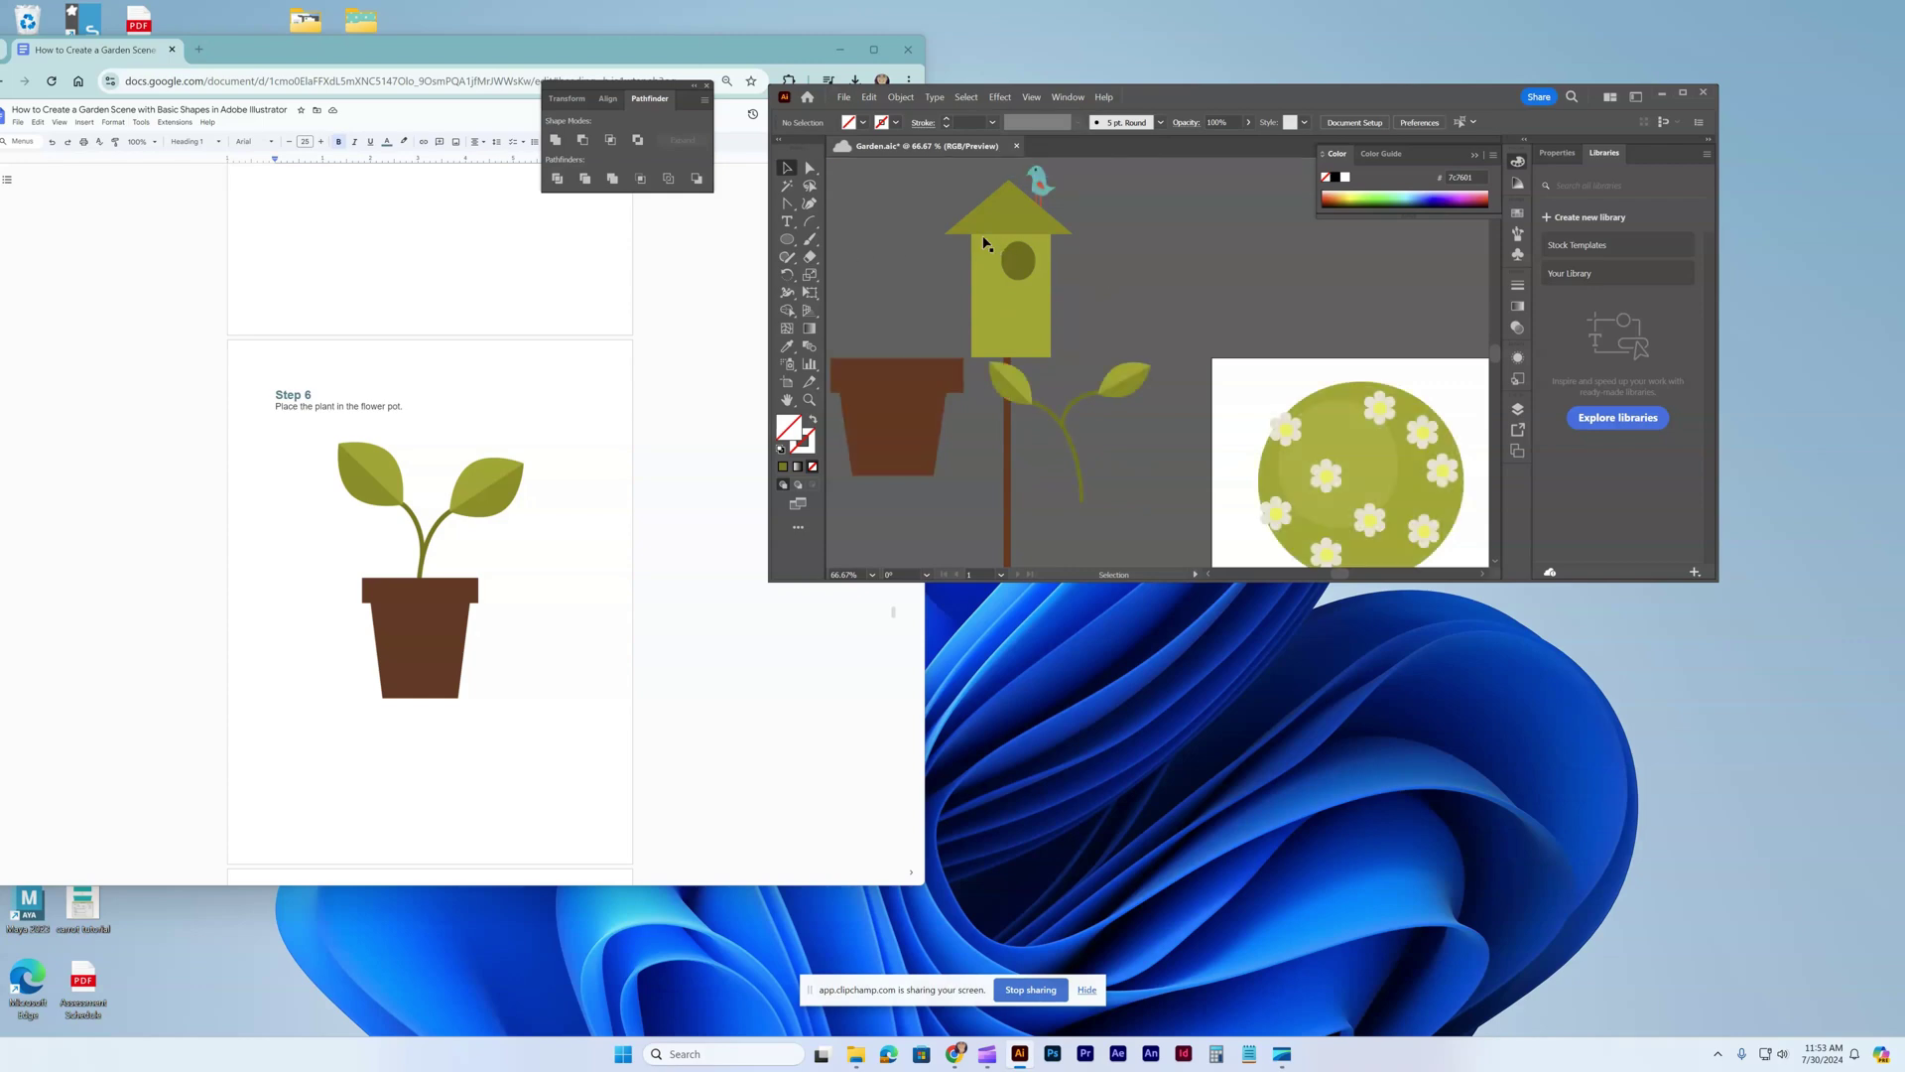
{"action": "left_click_drag", "start_coordinate": [986, 243], "coordinate": [1165, 244]}
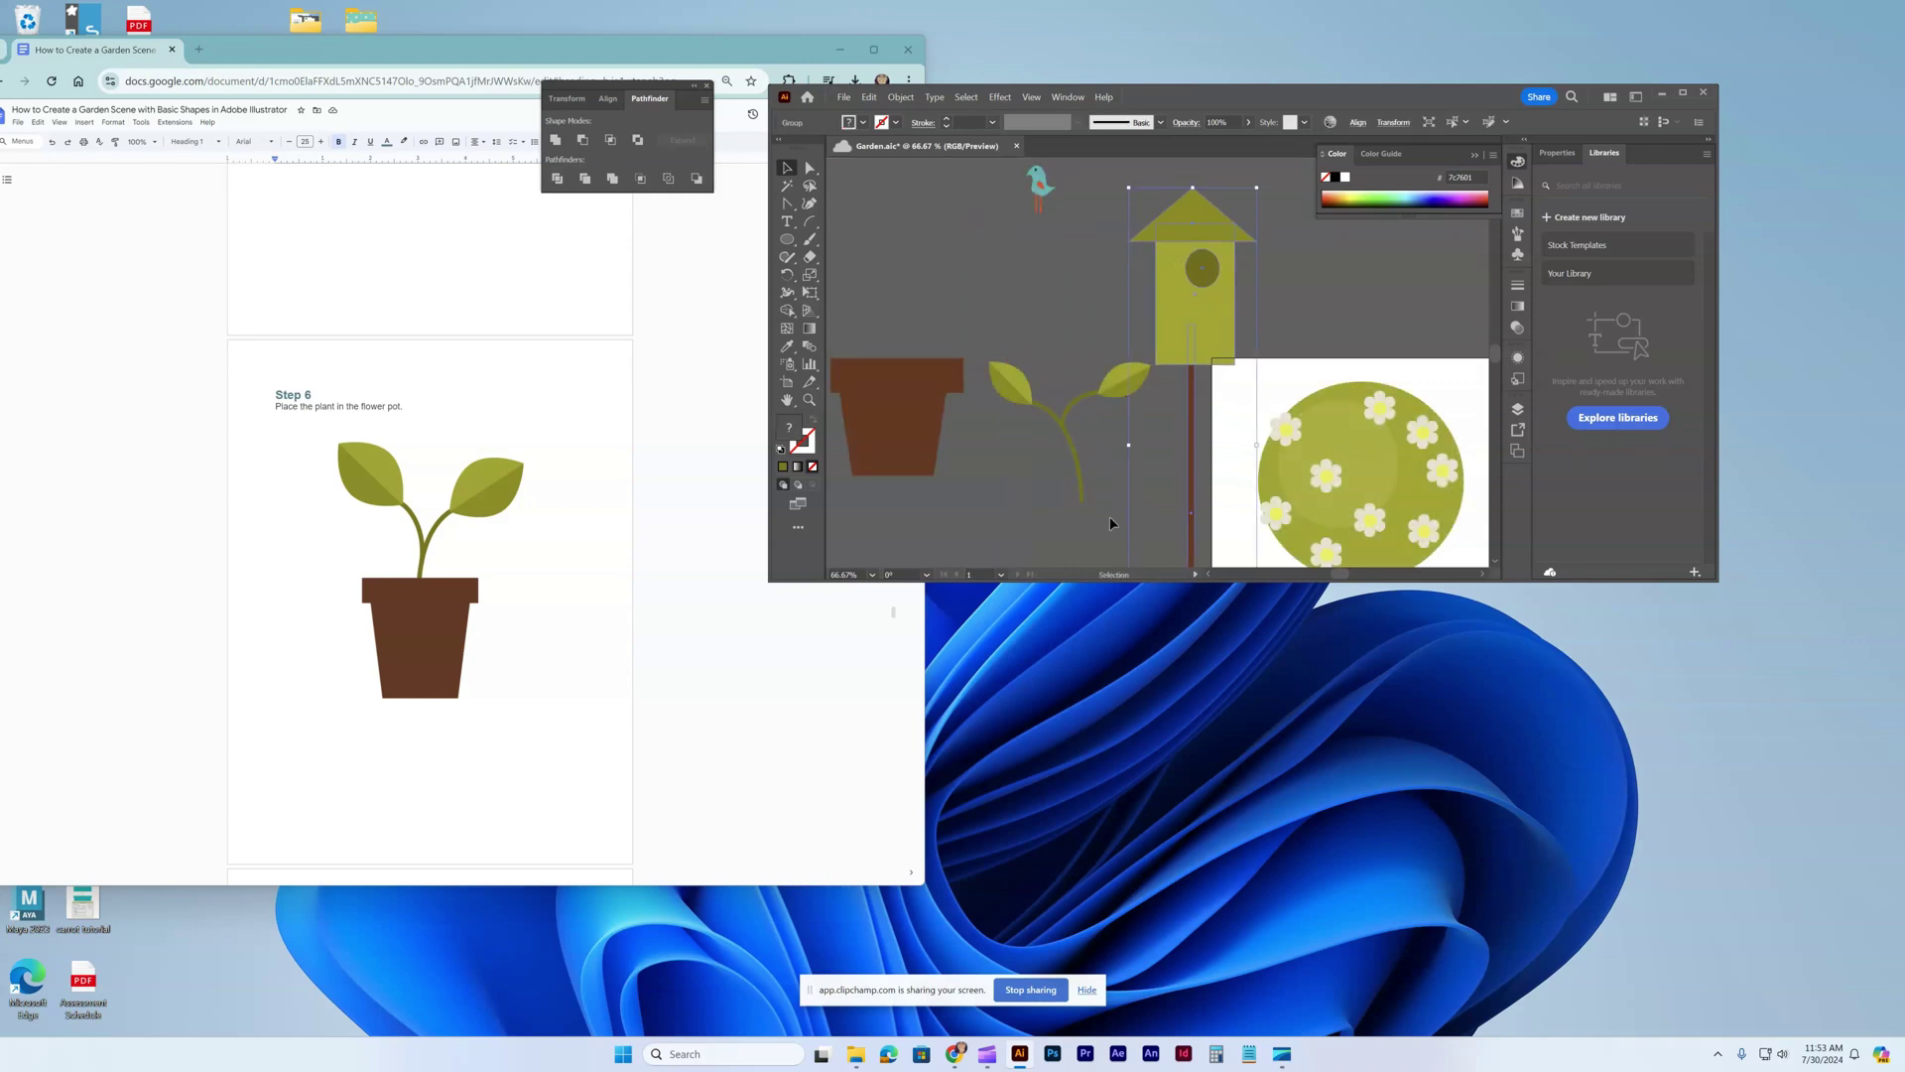
Group the plant's stalk and leaves together and scale the group narrower.
{"action": "left_click_drag", "start_coordinate": [1109, 523], "coordinate": [1072, 486]}
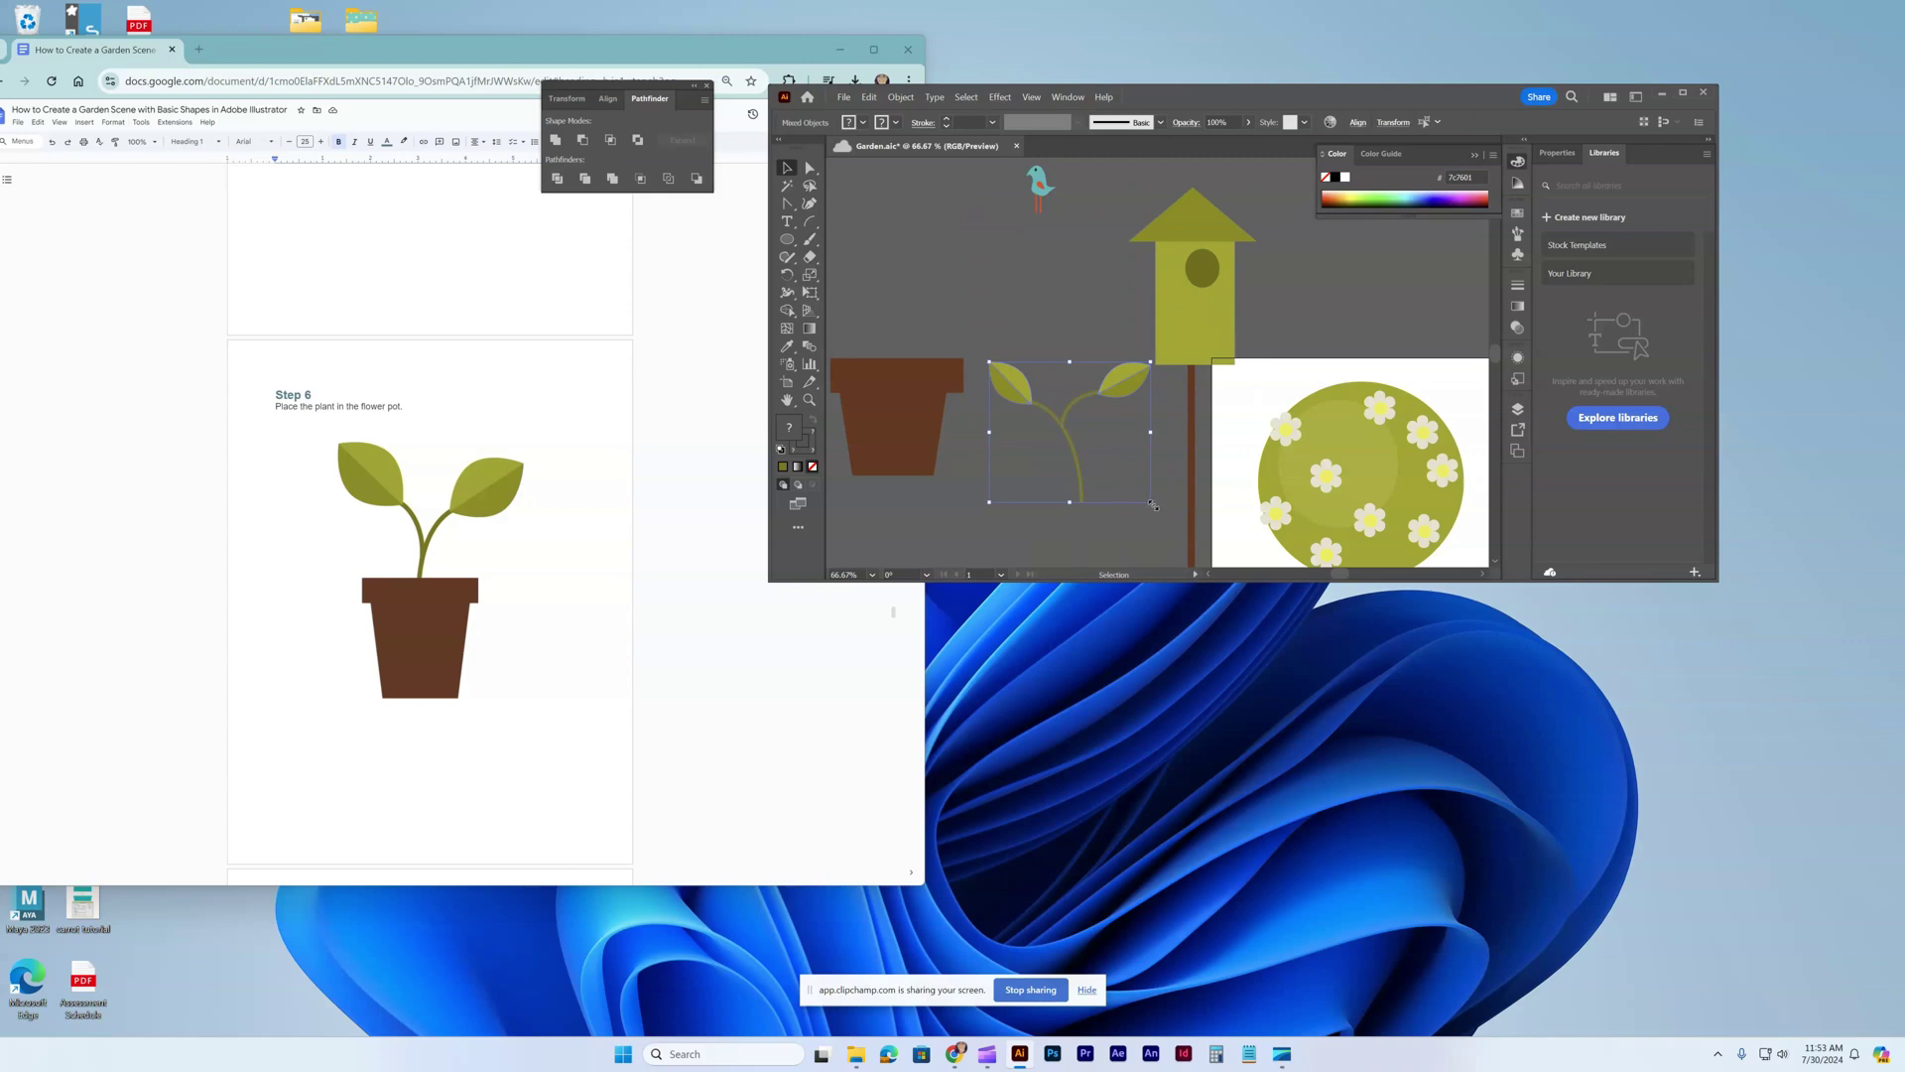
{"action": "right_click", "coordinate": [1083, 482]}
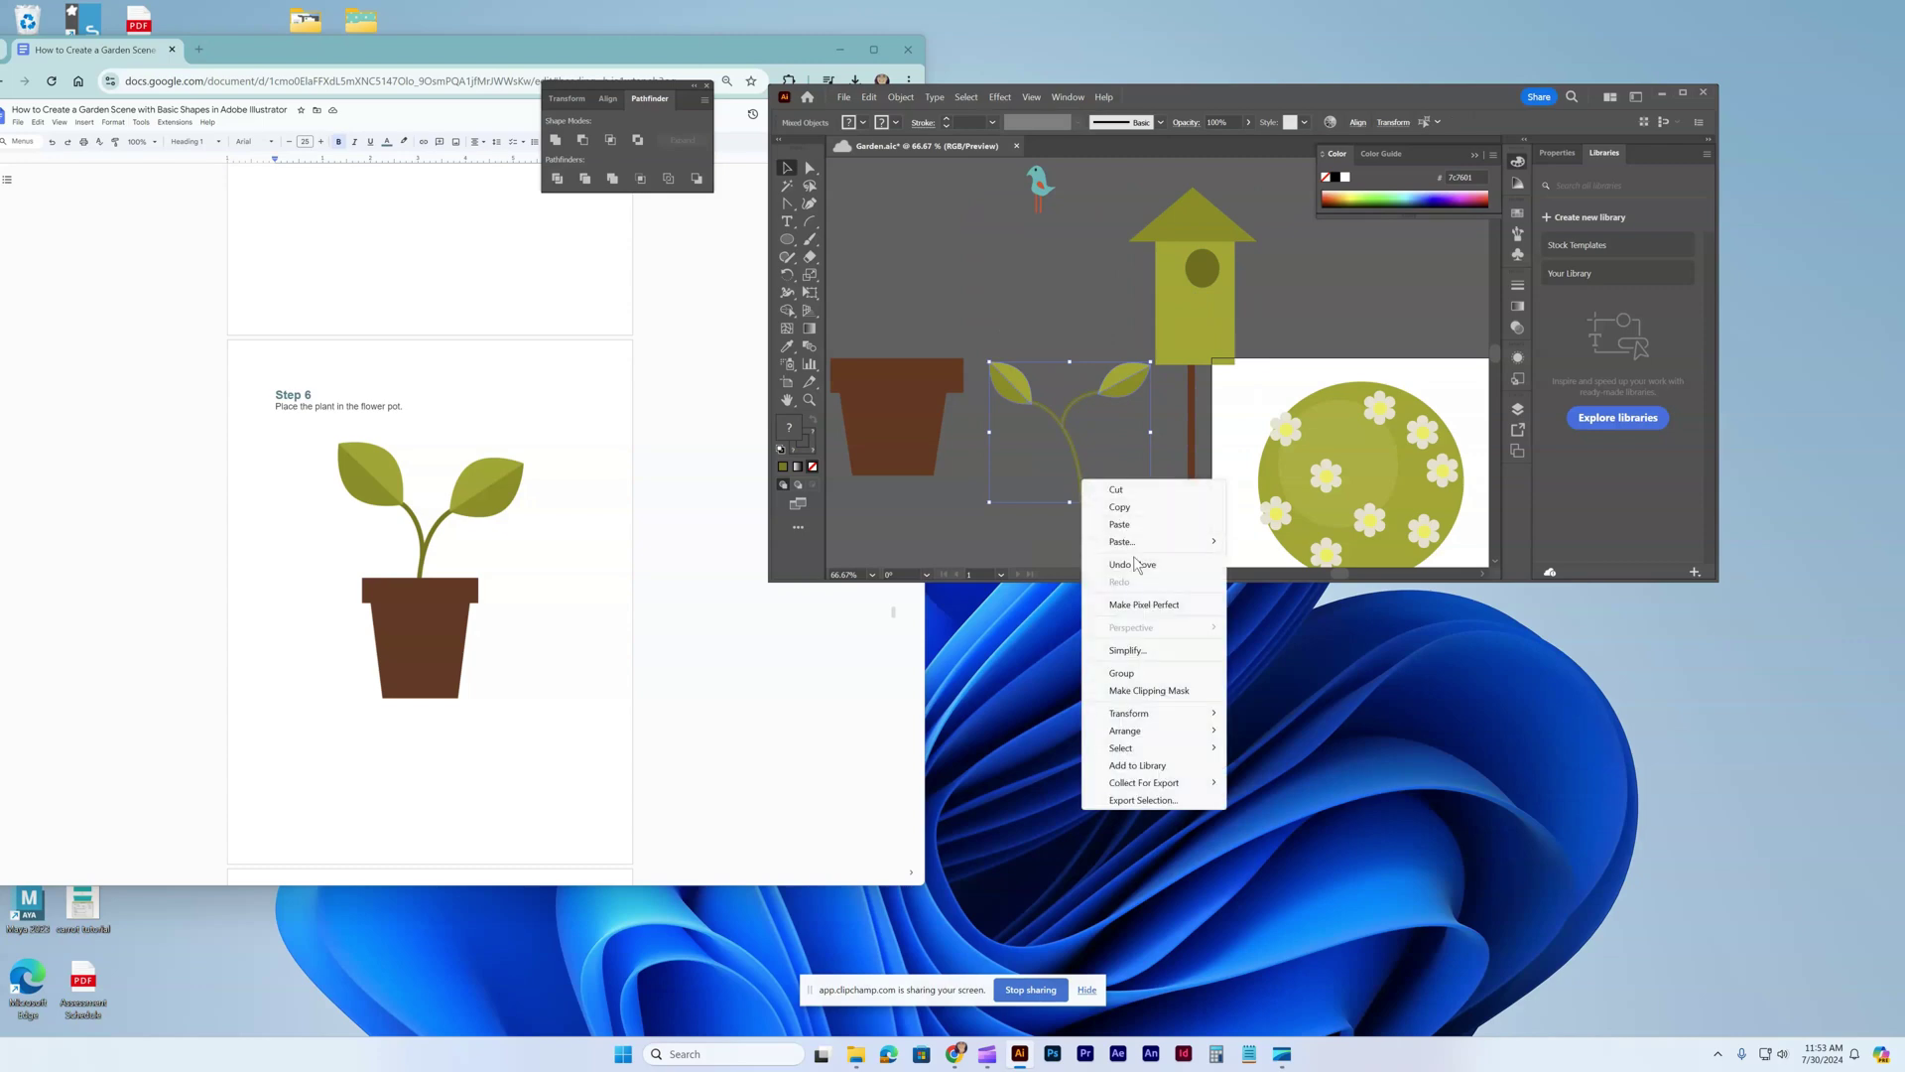
{"action": "left_click", "coordinate": [1141, 674]}
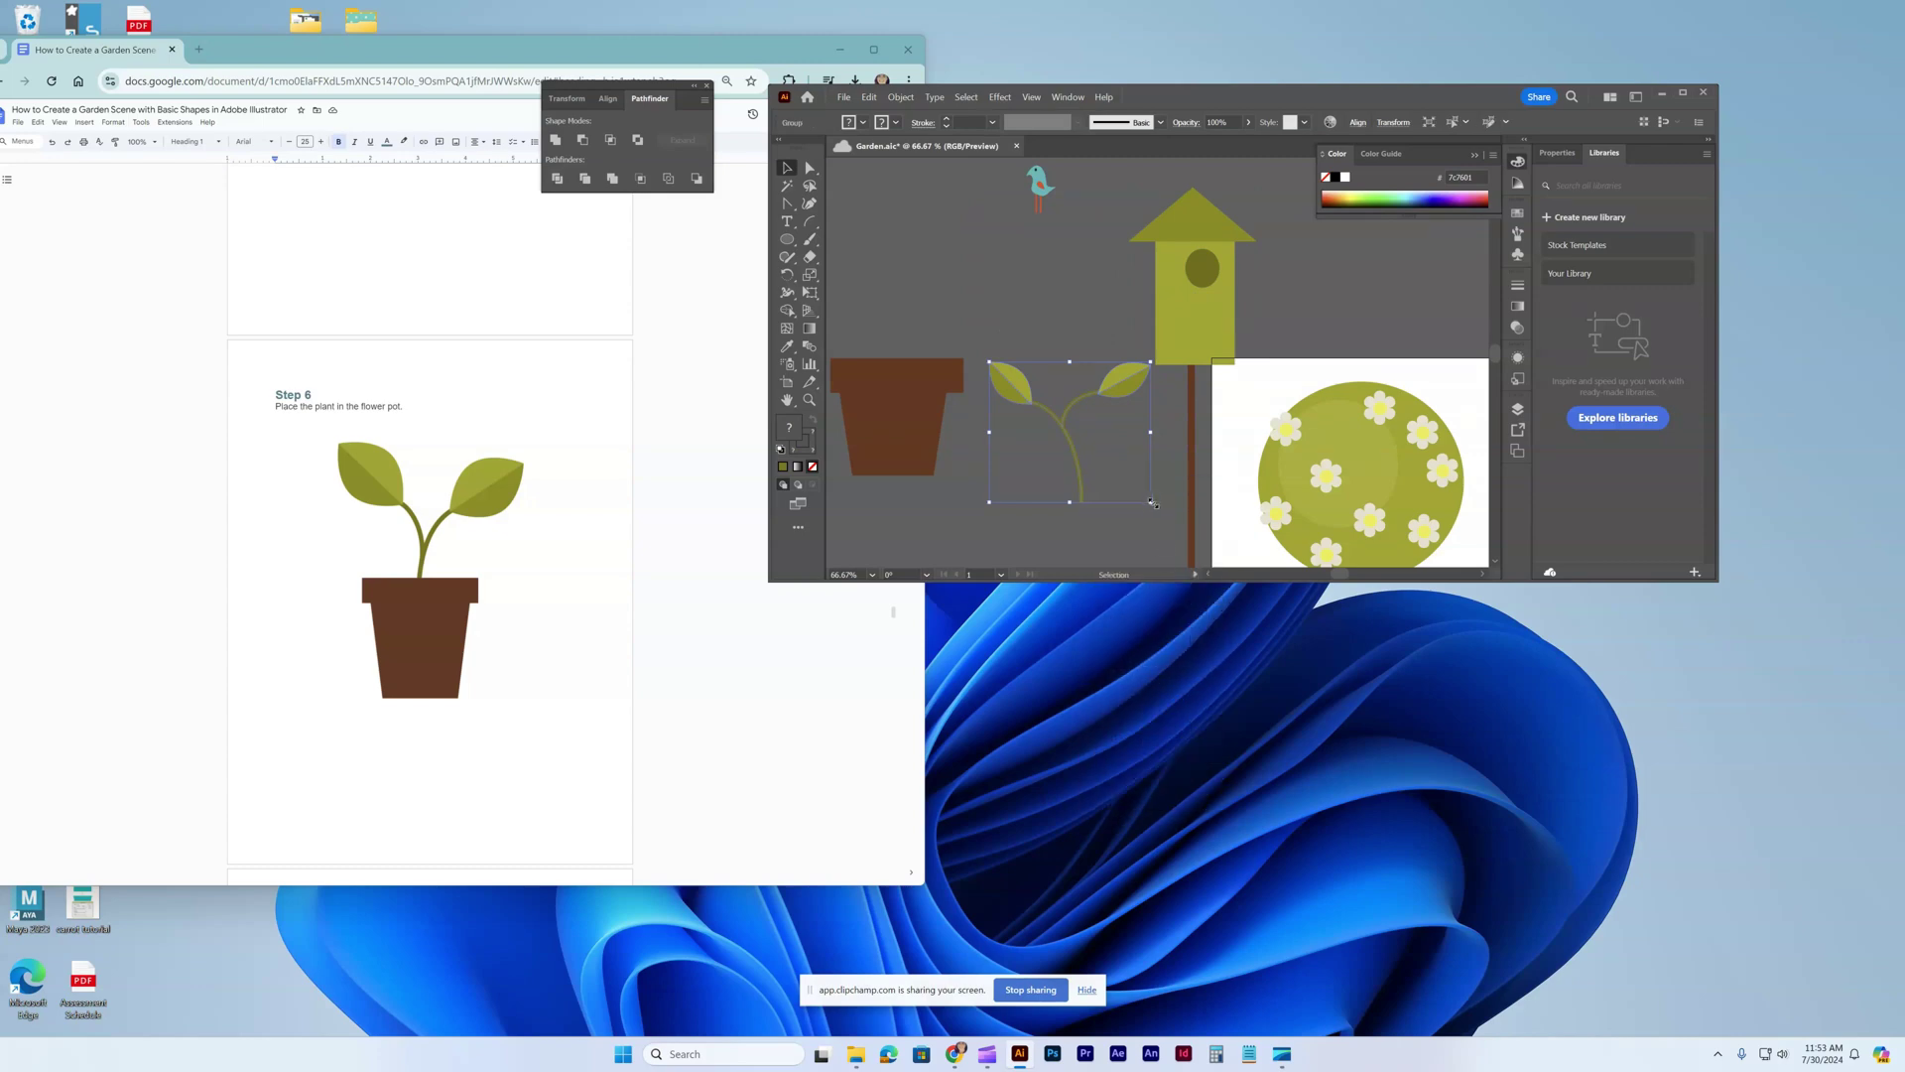
{"action": "left_click_drag", "start_coordinate": [1151, 502], "coordinate": [890, 371]}
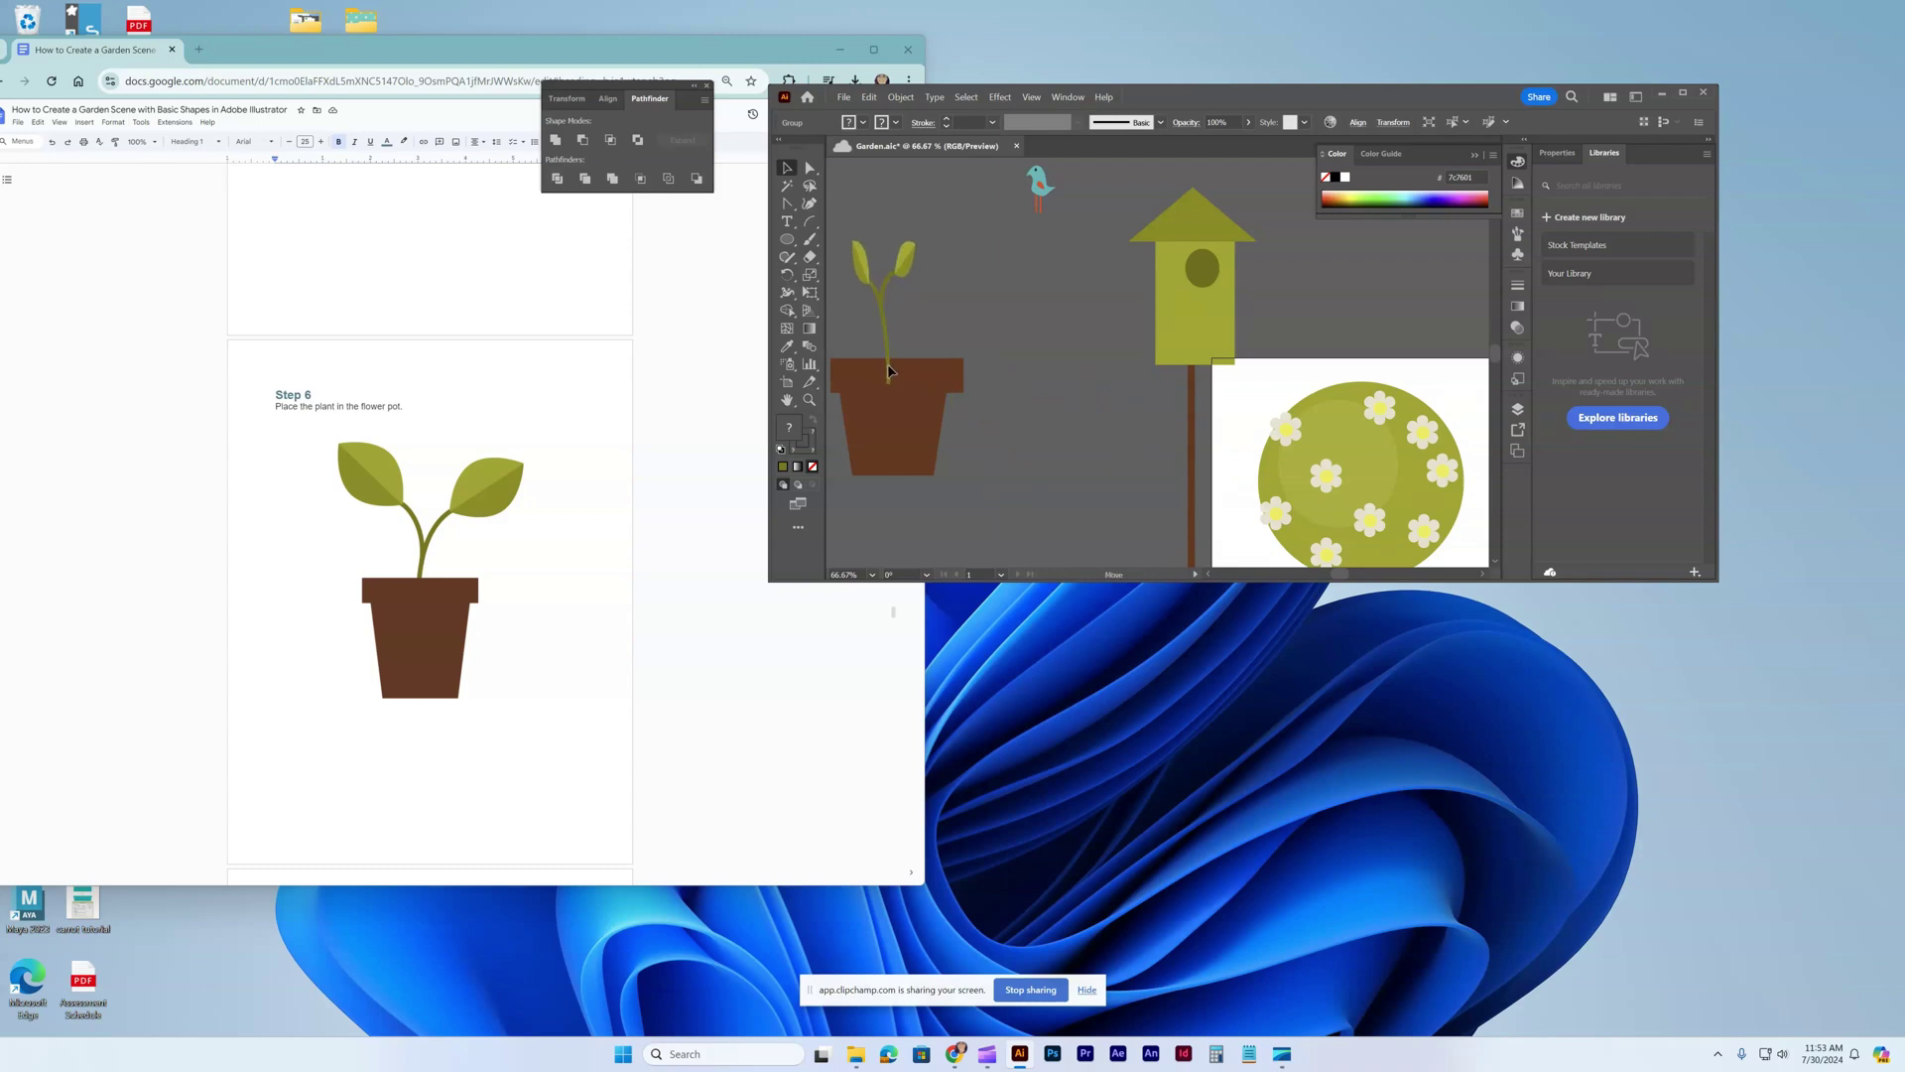
Send the plant group backward so its stalk sits behind the flower pot.
{"action": "right_click", "coordinate": [886, 349]}
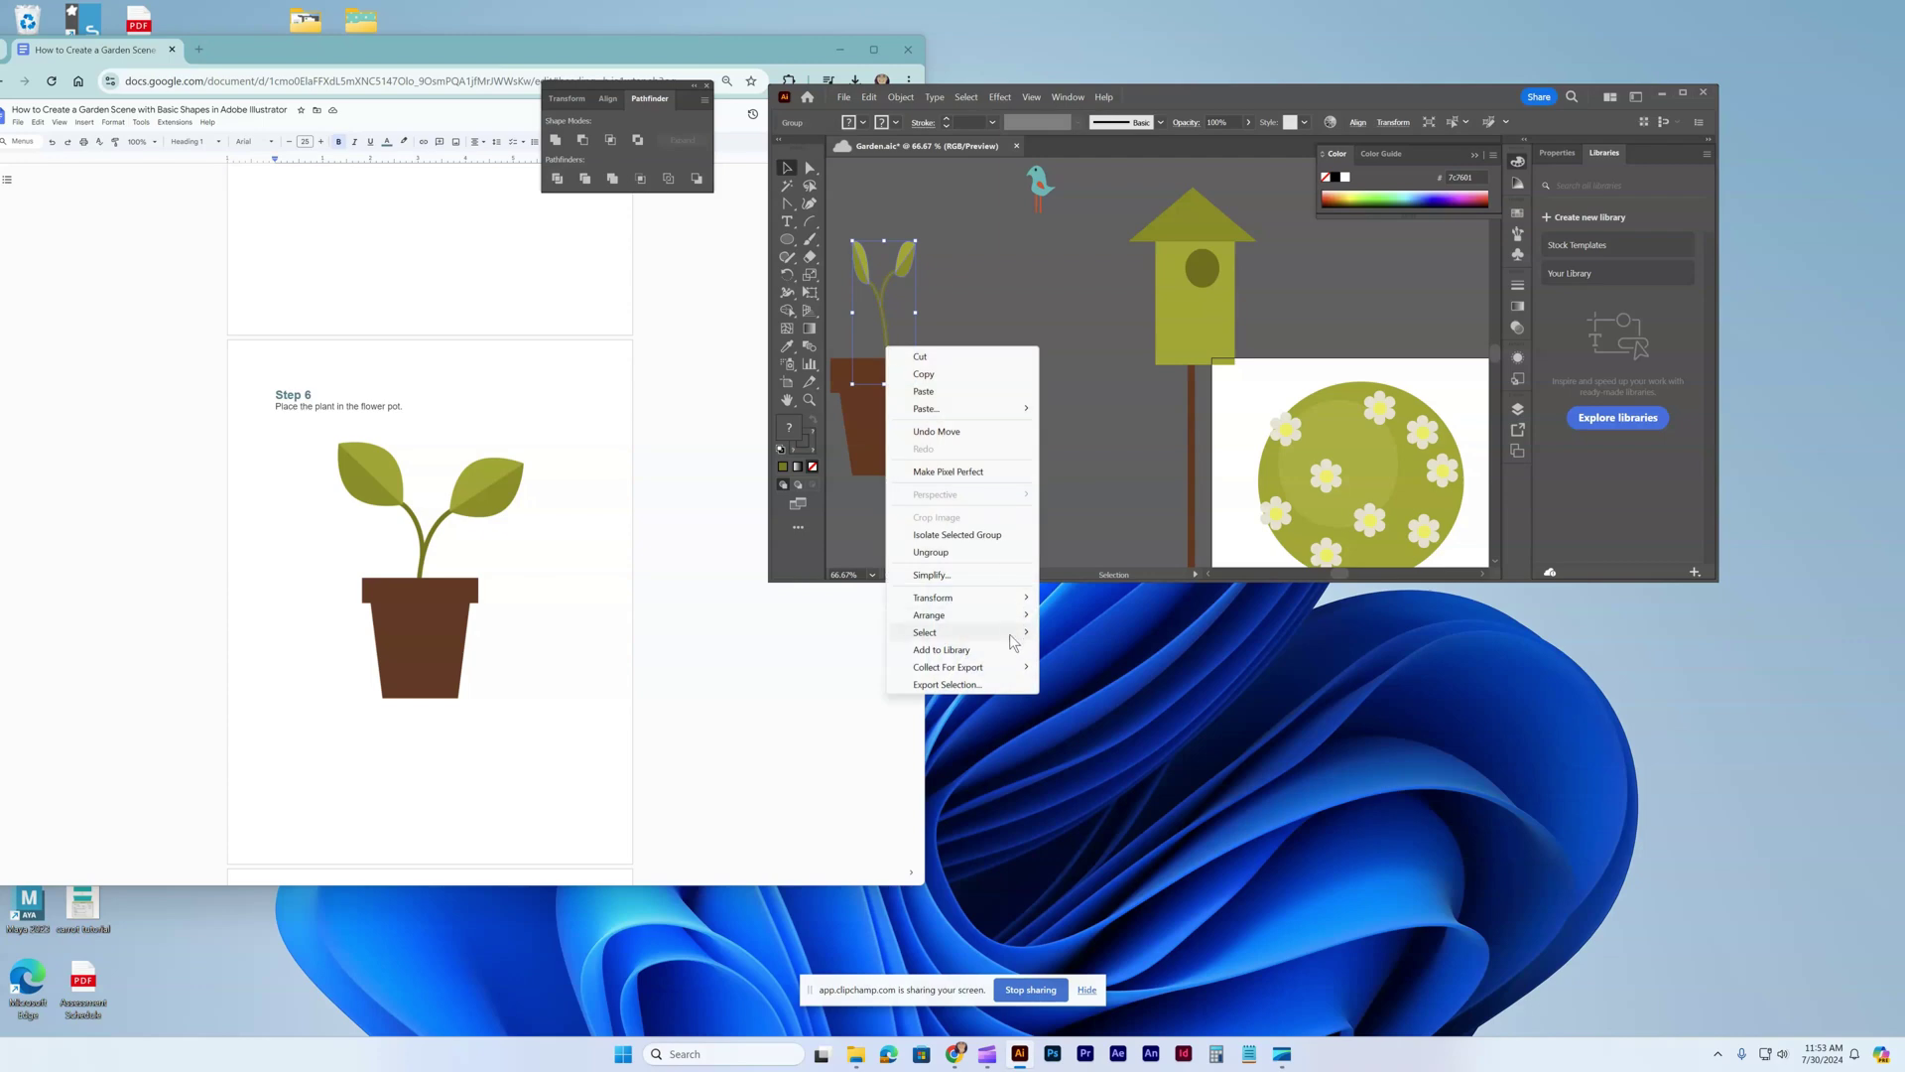
{"action": "mouse_move", "coordinate": [1011, 619]}
{"action": "left_click", "coordinate": [1100, 667]}
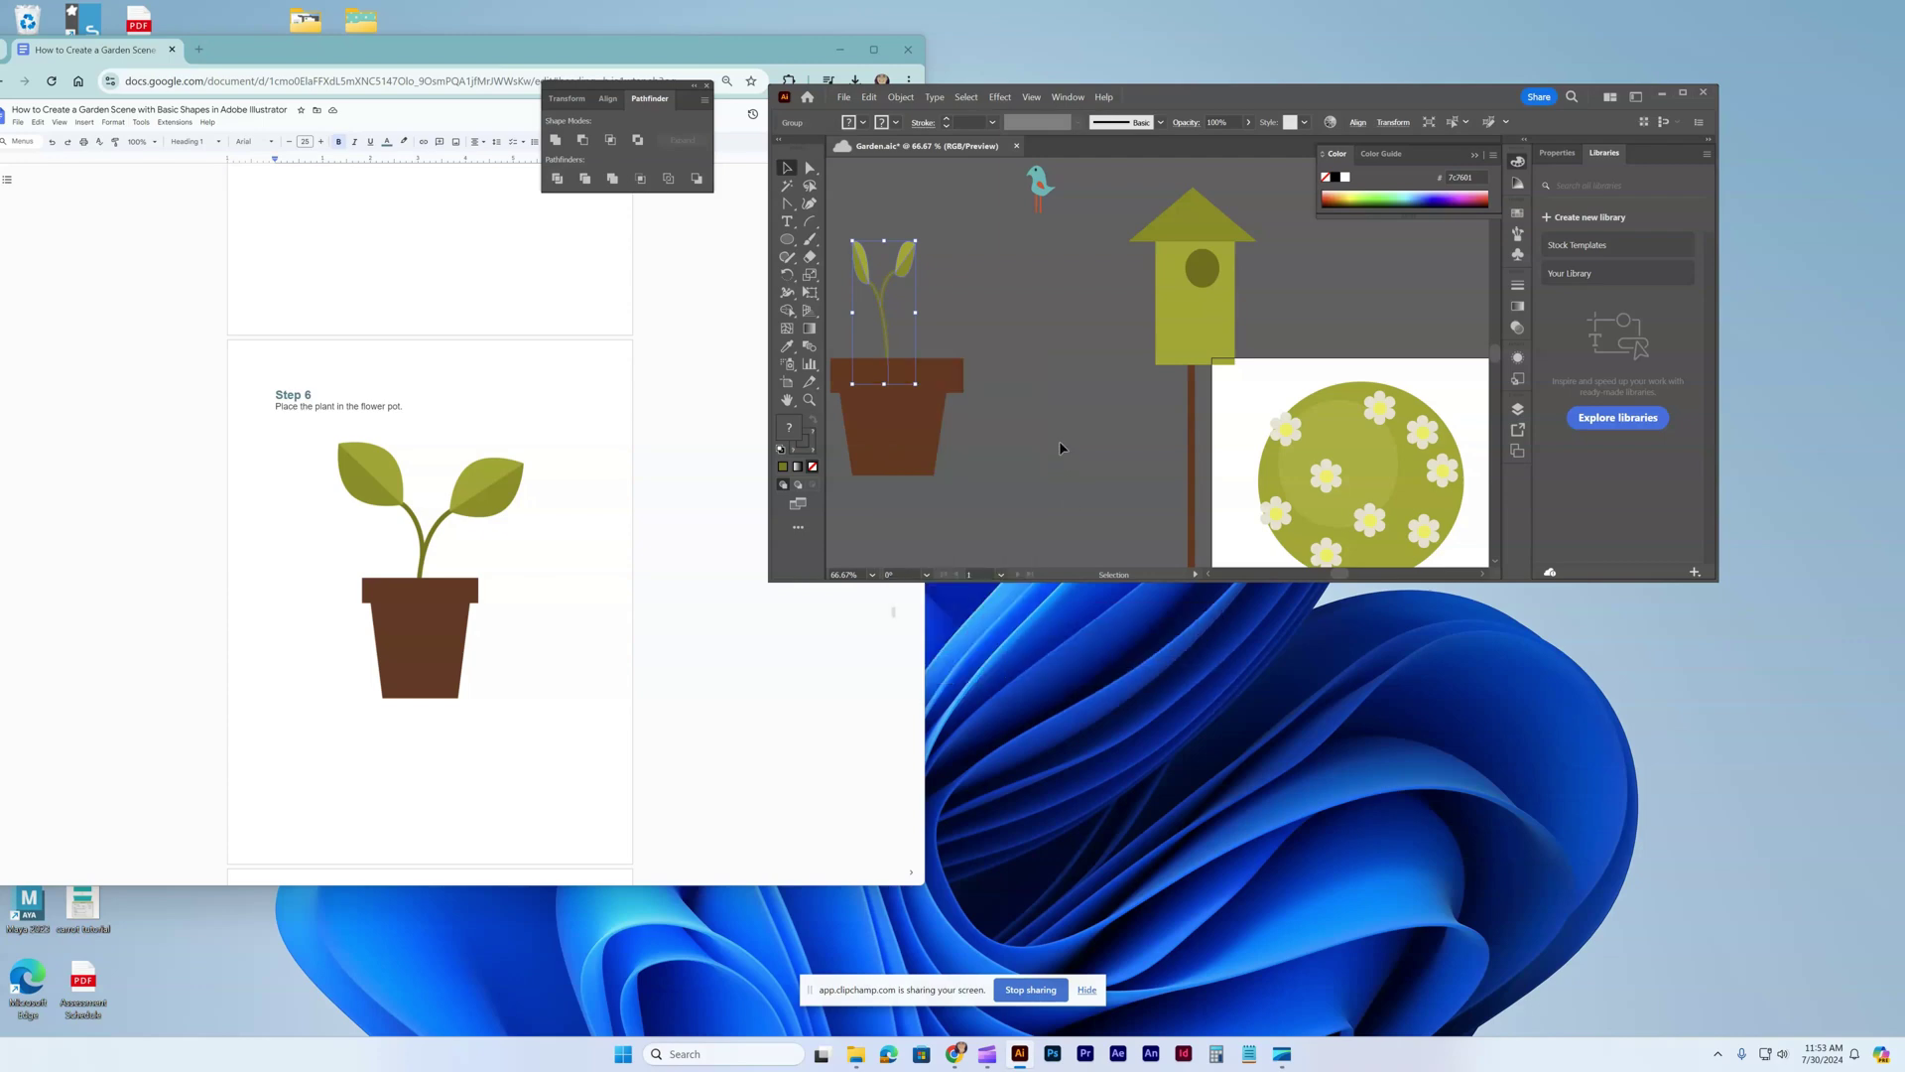
{"action": "left_click", "coordinate": [1057, 439]}
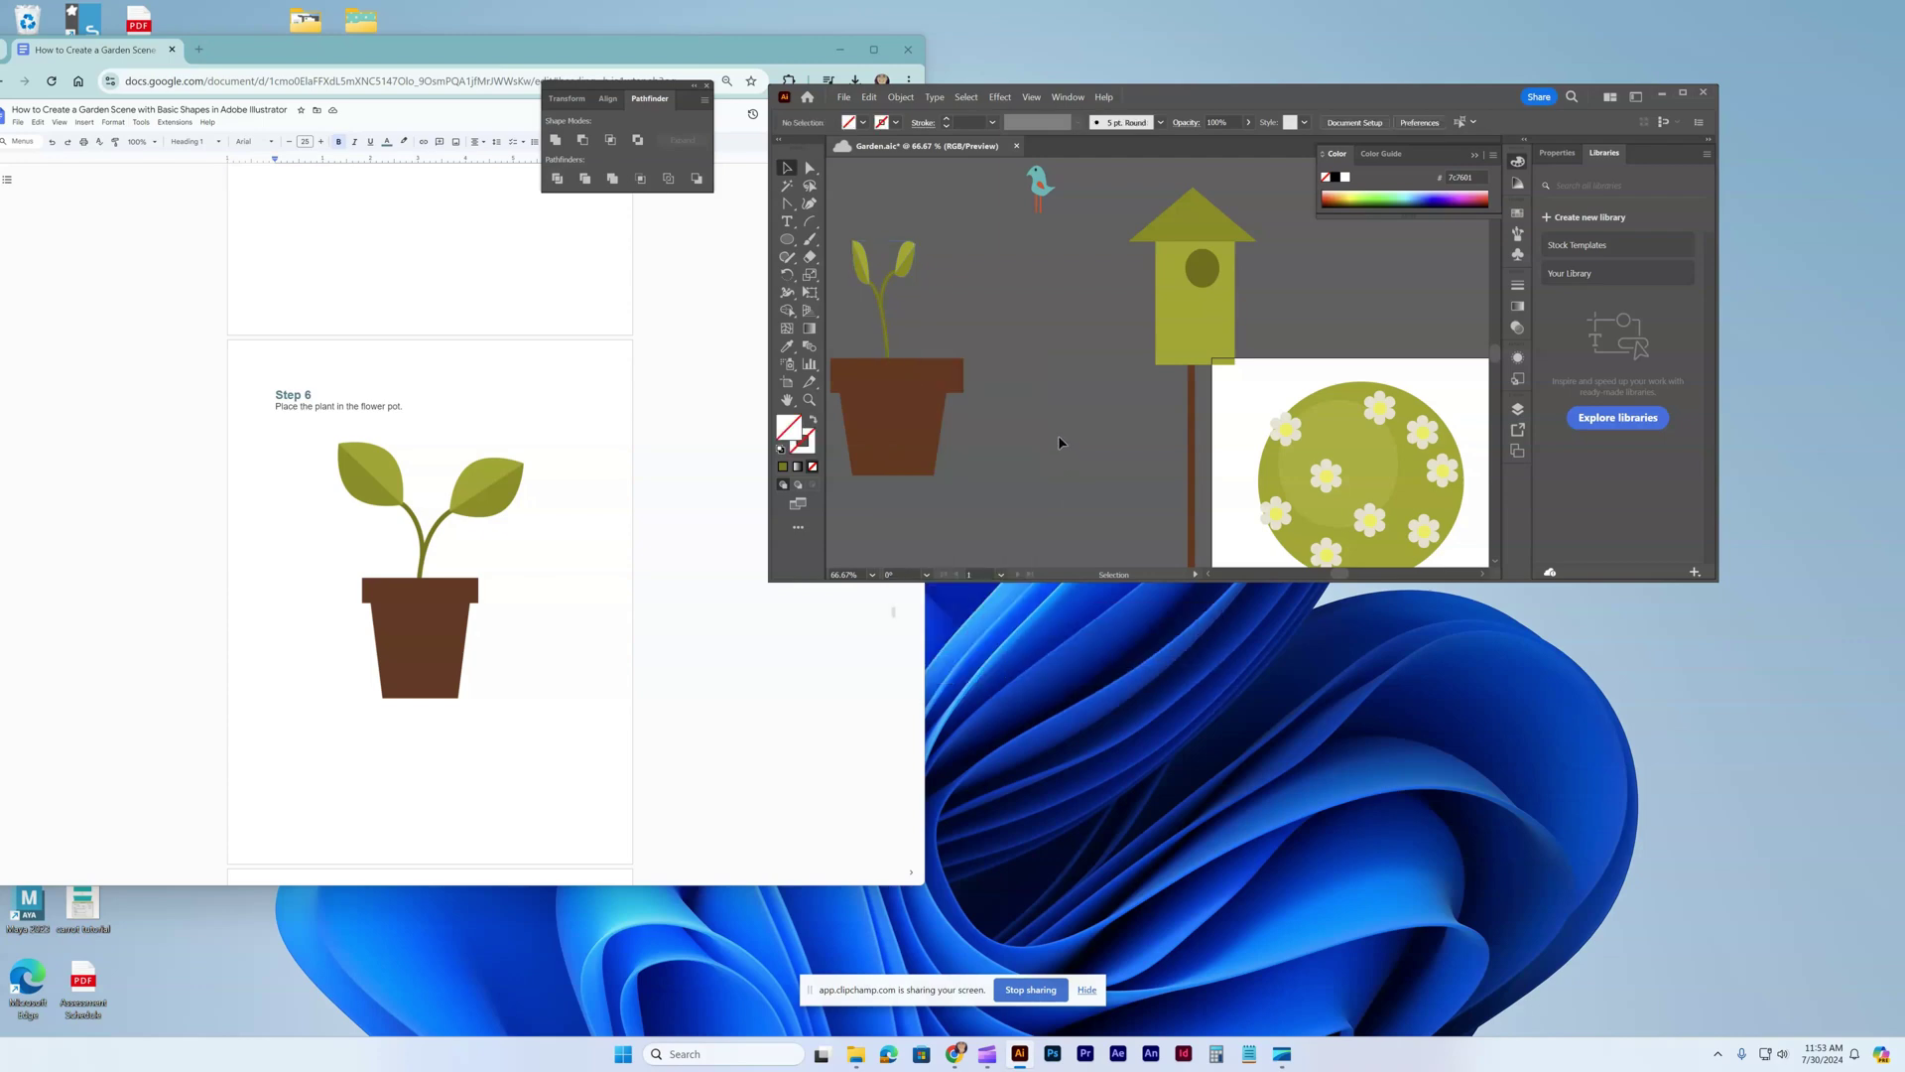
Widen the plant group so its two leaves spread out above the pot.
{"action": "left_click", "coordinate": [906, 256]}
{"action": "left_click_drag", "start_coordinate": [916, 314], "coordinate": [902, 355]}
{"action": "scroll", "coordinate": [481, 611], "scroll_direction": "down", "scroll_amount": 10}
{"action": "scroll", "coordinate": [521, 555], "scroll_direction": "down", "scroll_amount": 1}
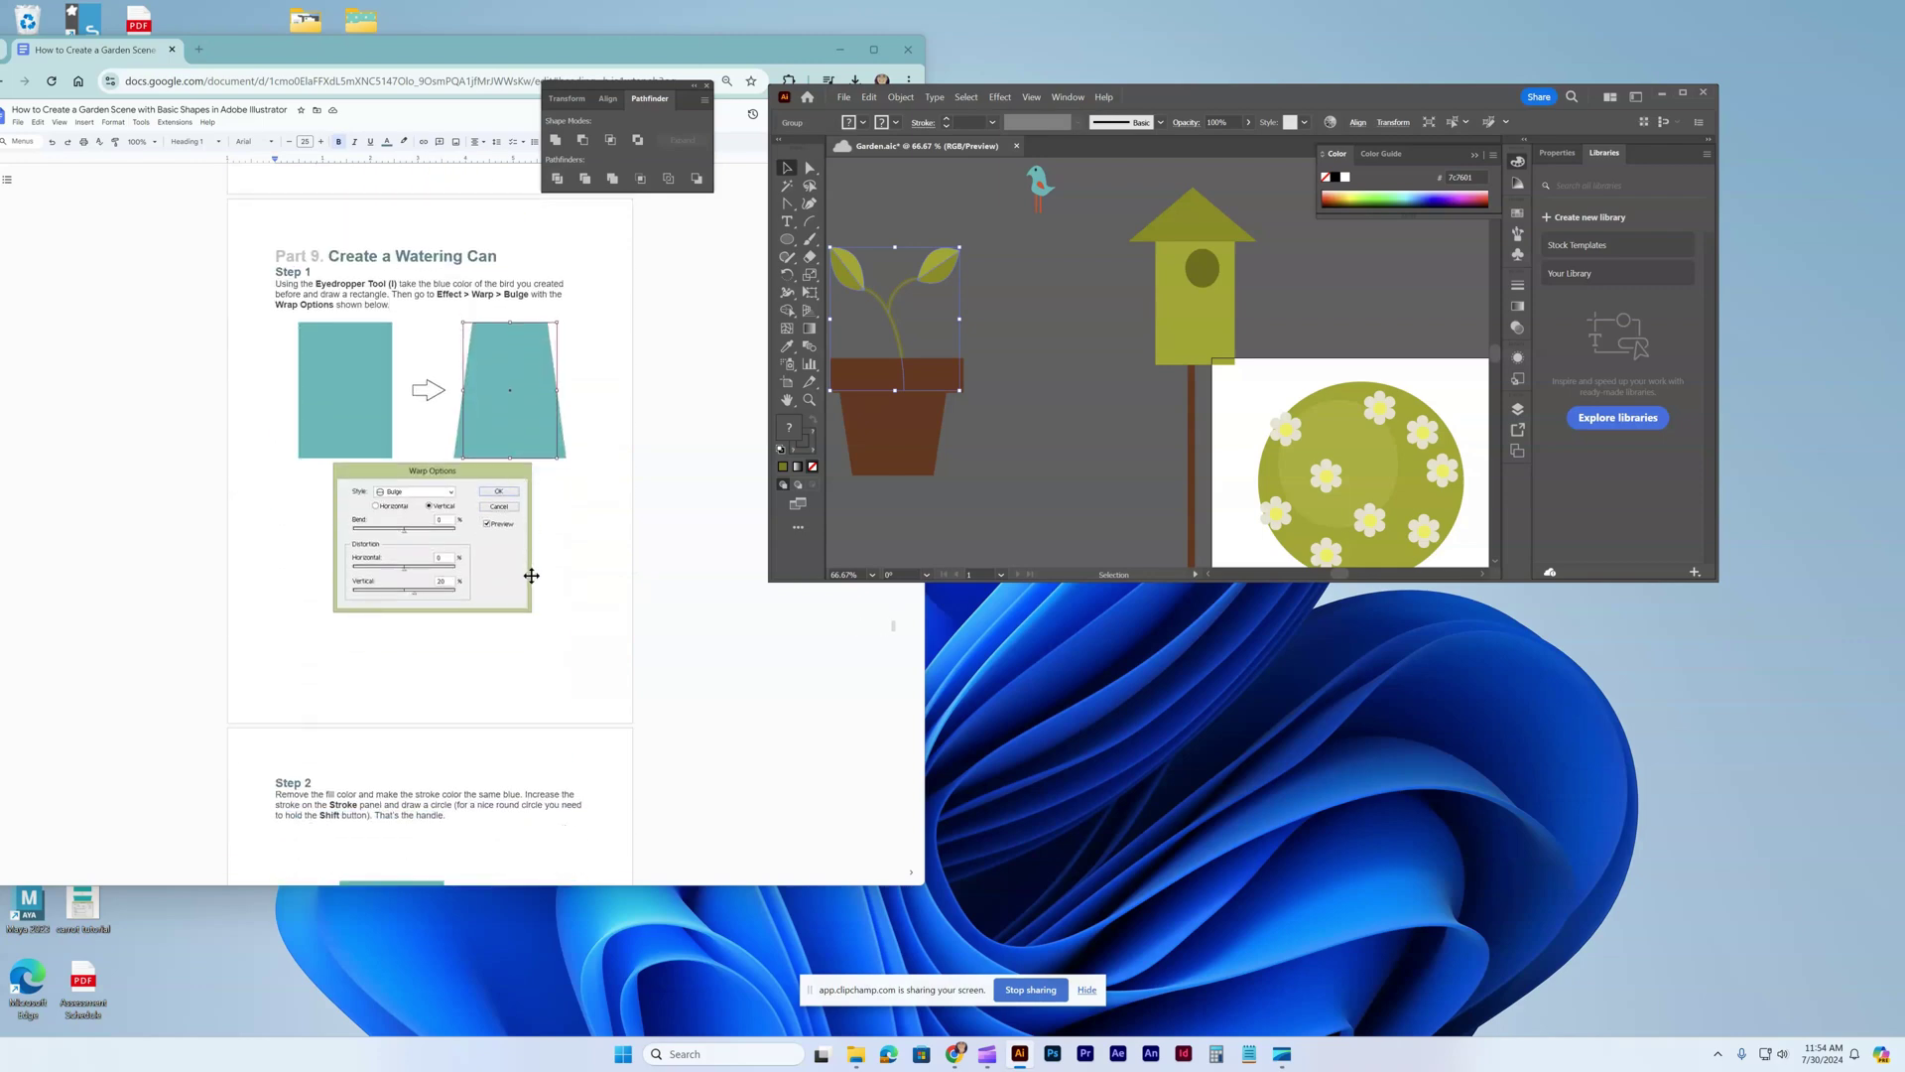
{"action": "scroll", "coordinate": [511, 560], "scroll_direction": "up", "scroll_amount": 2}
{"action": "scroll", "coordinate": [510, 560], "scroll_direction": "up", "scroll_amount": 3}
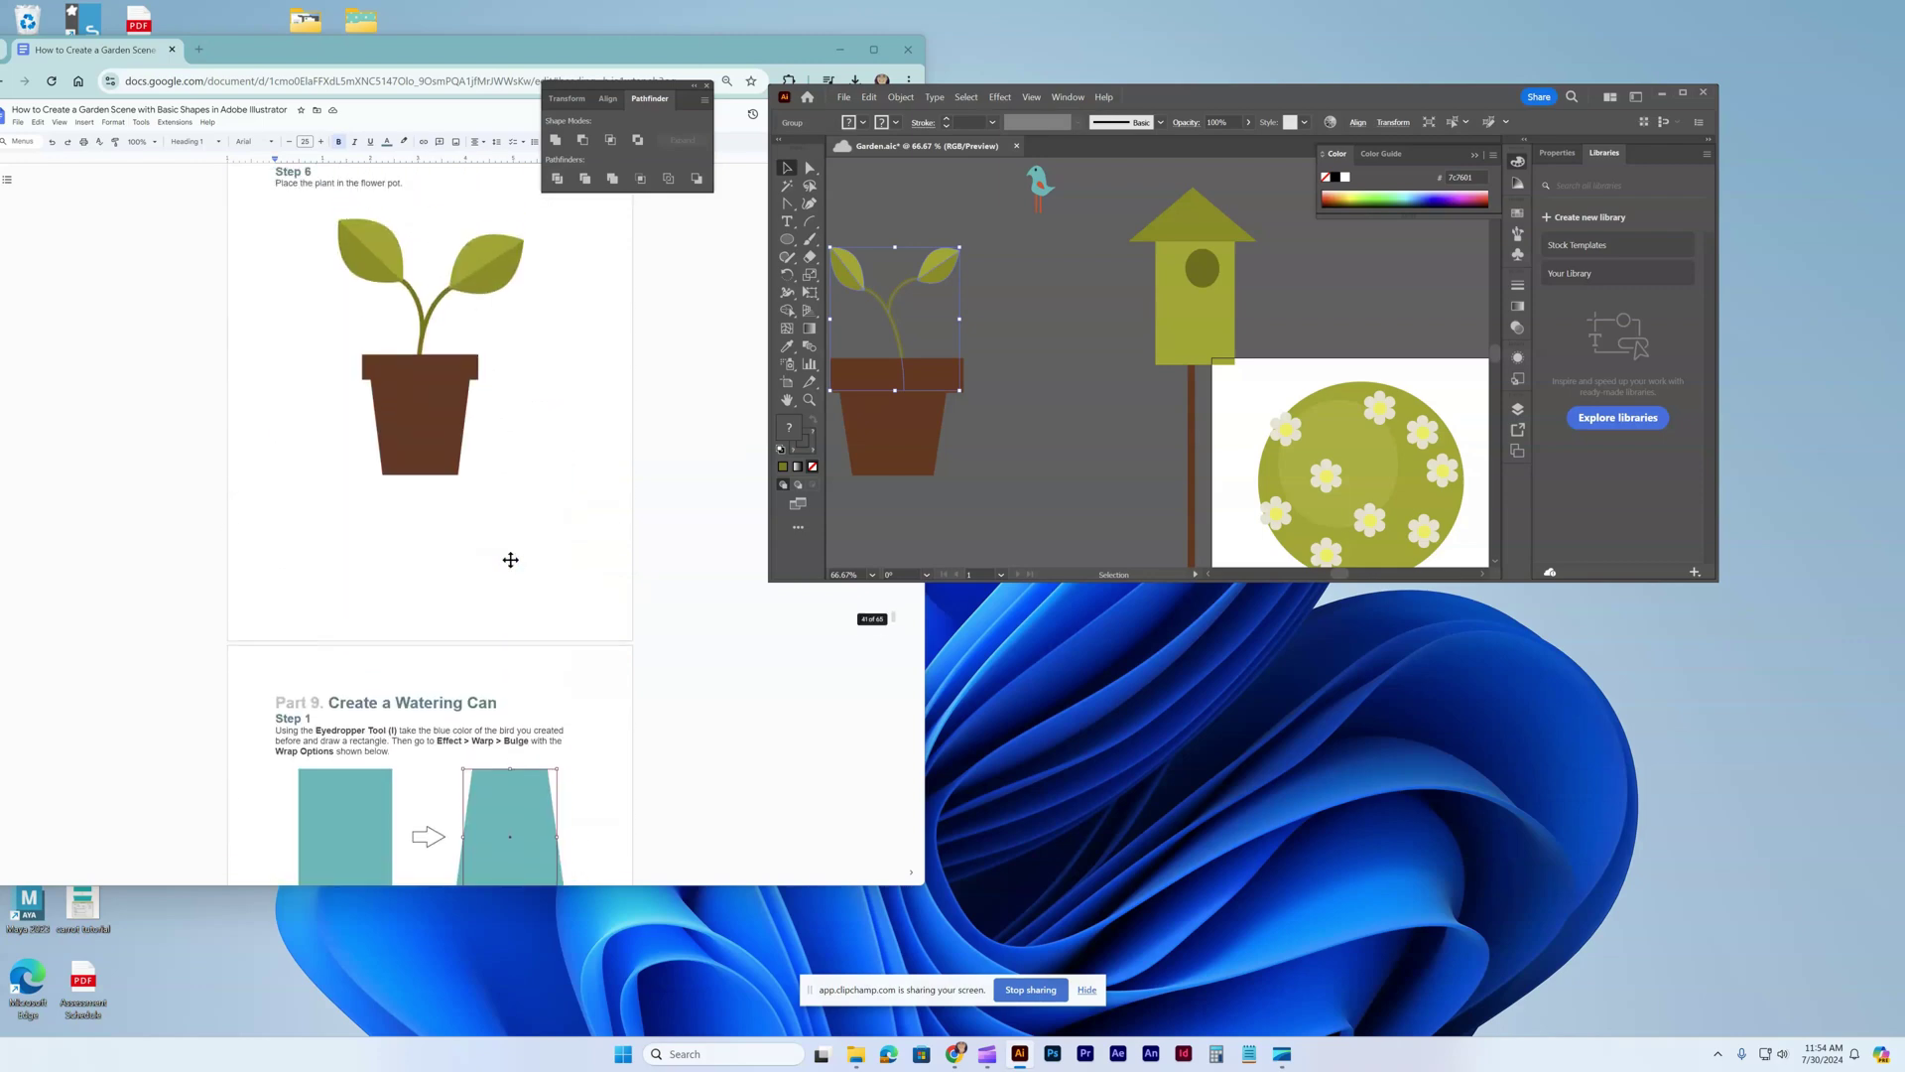